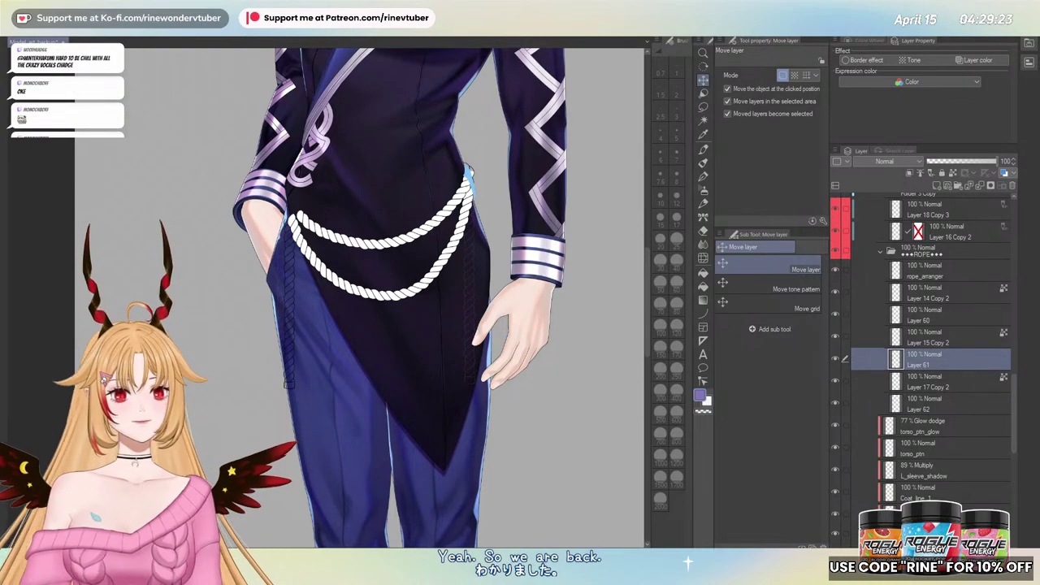
- Examine the character's outfit from head to boots, then the white rope draped across the waist up close
{"action": "left_click_drag", "start_coordinate": [441, 220], "coordinate": [424, 386]}
{"action": "scroll", "coordinate": [437, 352], "scroll_direction": "down", "scroll_amount": 1}
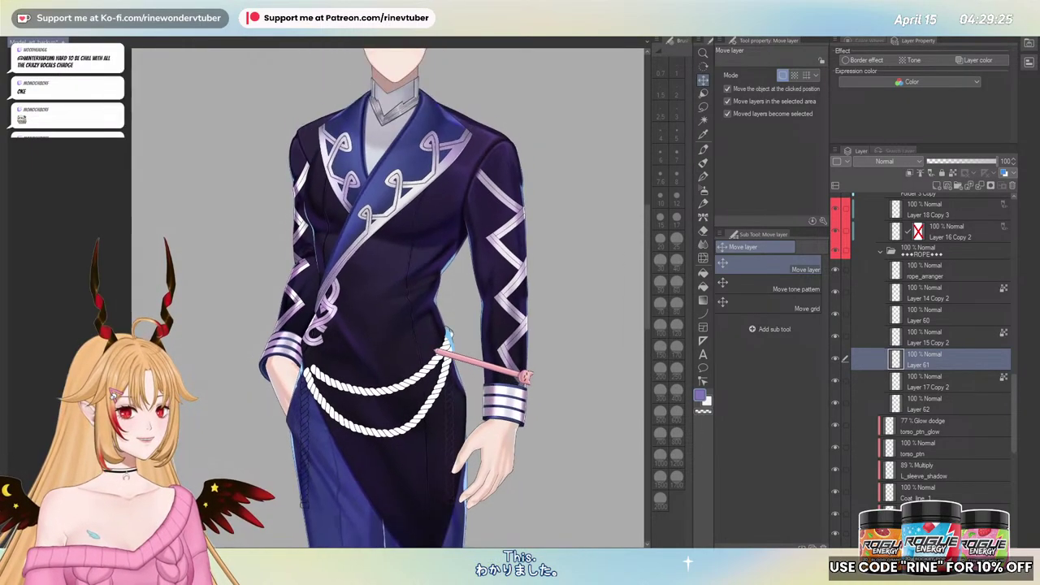
{"action": "scroll", "coordinate": [437, 350], "scroll_direction": "down", "scroll_amount": 2}
{"action": "left_click_drag", "start_coordinate": [440, 313], "coordinate": [430, 359]}
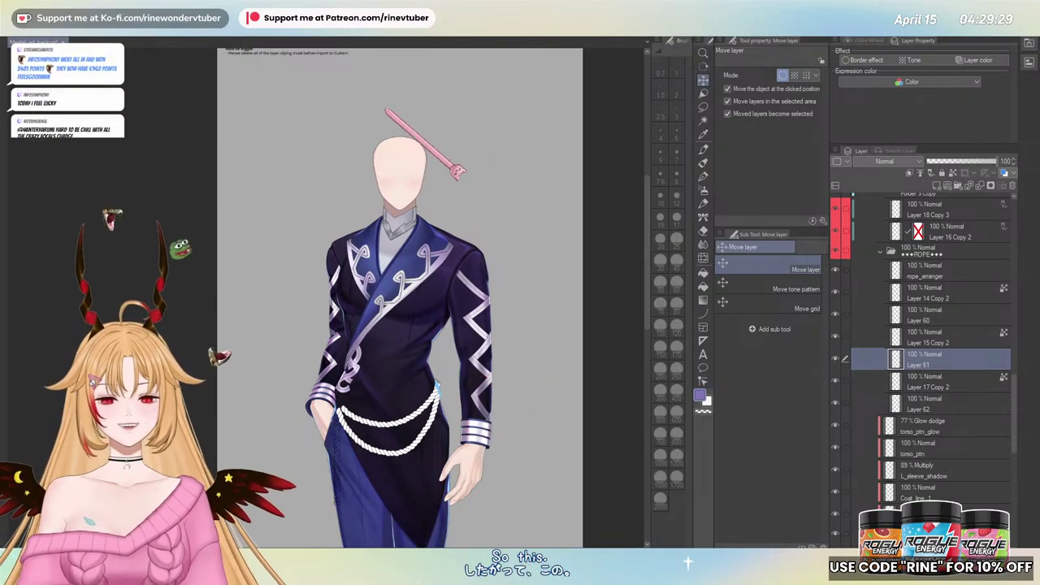
{"action": "left_click_drag", "start_coordinate": [411, 362], "coordinate": [434, 227]}
{"action": "left_click_drag", "start_coordinate": [441, 272], "coordinate": [474, 277]}
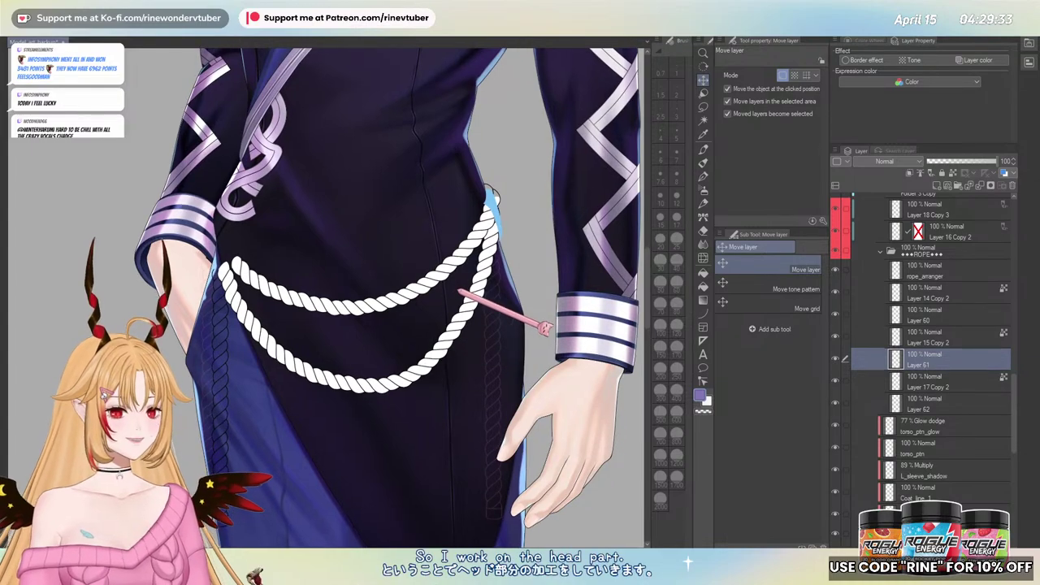
{"action": "scroll", "coordinate": [520, 315], "scroll_direction": "down", "scroll_amount": 3}
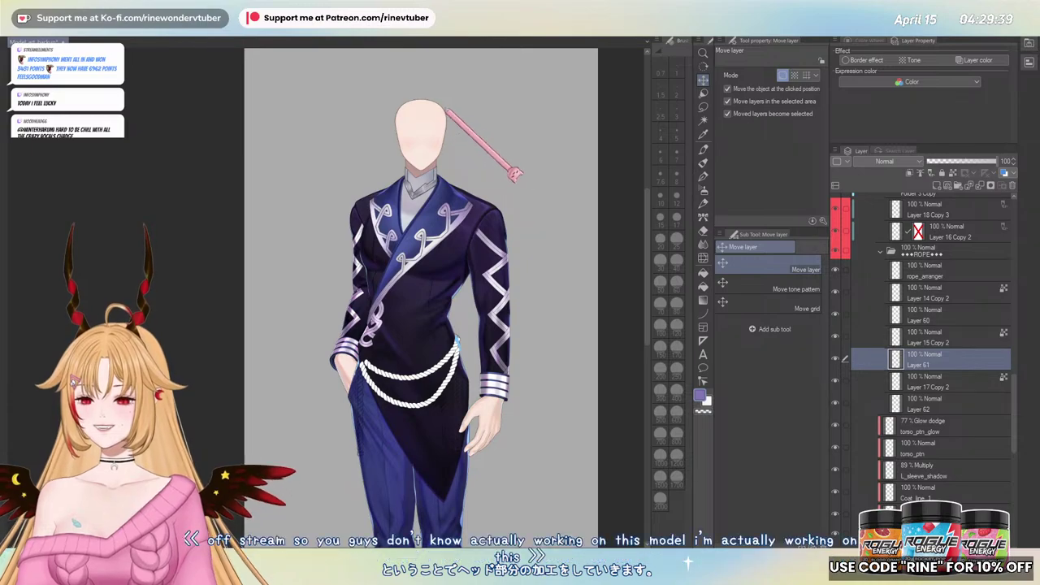
{"action": "scroll", "coordinate": [508, 227], "scroll_direction": "up", "scroll_amount": 4}
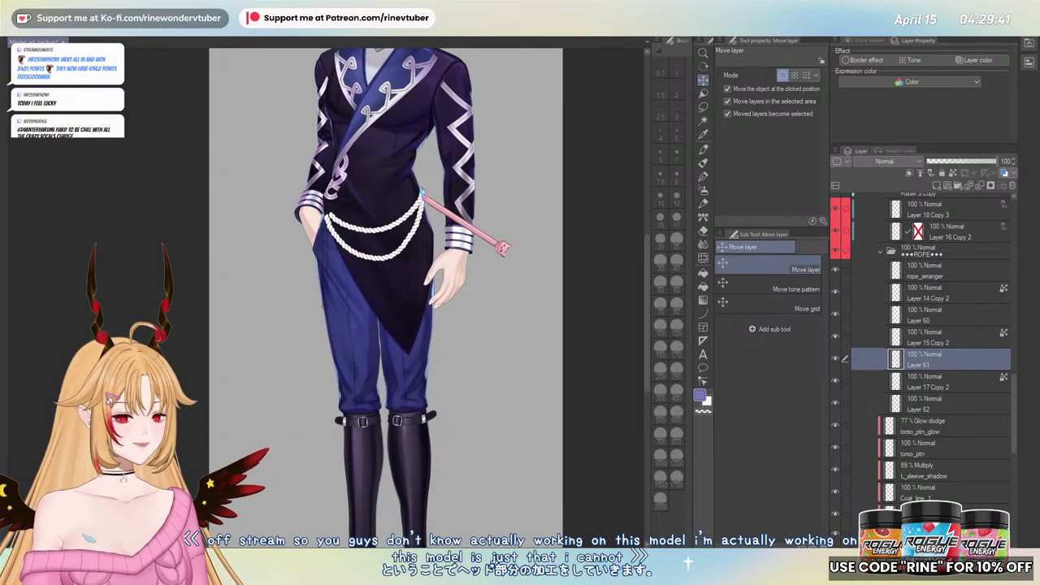
{"action": "scroll", "coordinate": [503, 268], "scroll_direction": "up", "scroll_amount": 3}
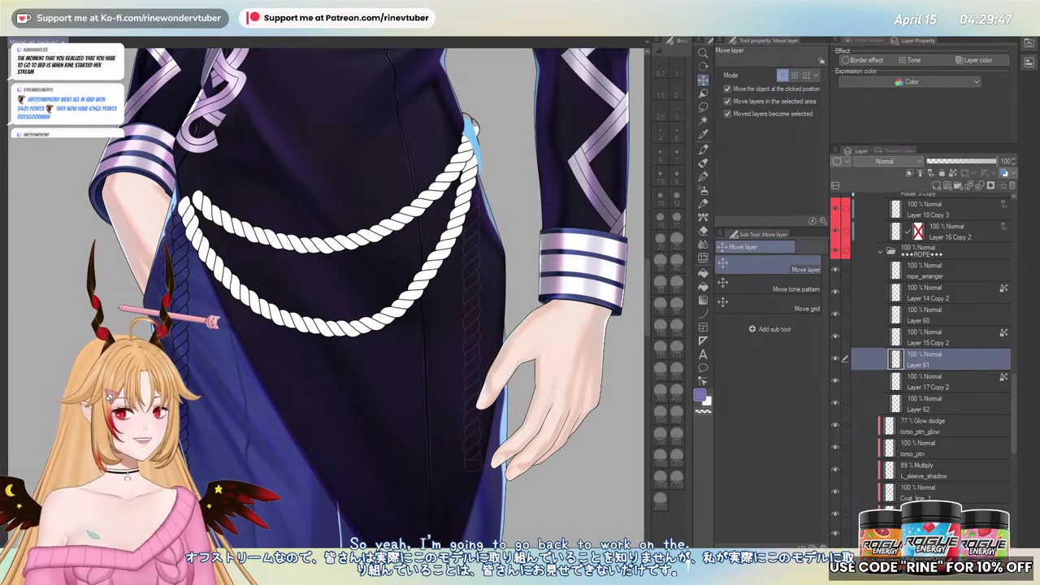
{"action": "left_click_drag", "start_coordinate": [429, 274], "coordinate": [415, 309]}
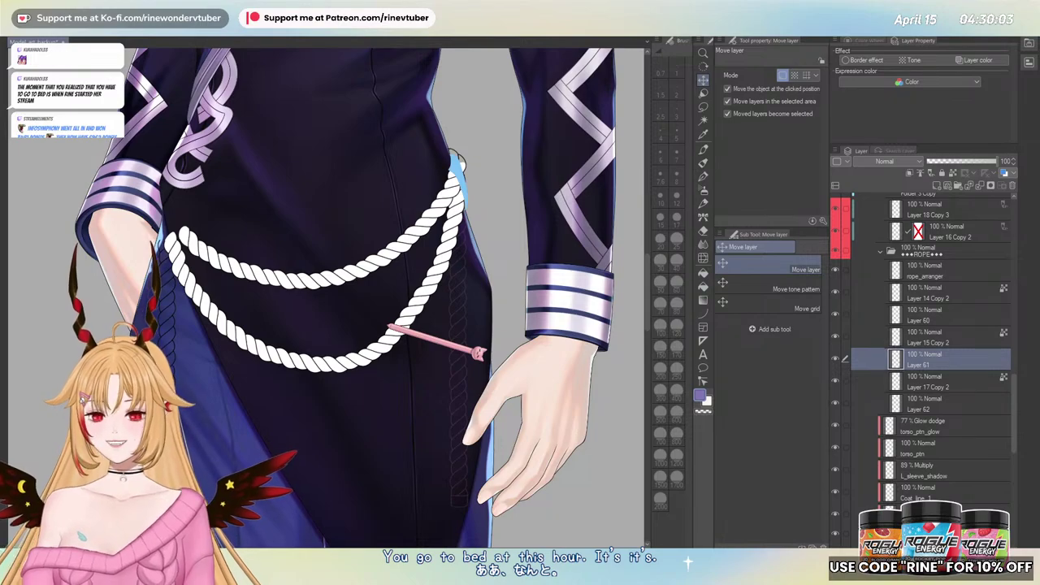
{"action": "left_click_drag", "start_coordinate": [343, 148], "coordinate": [360, 331]}
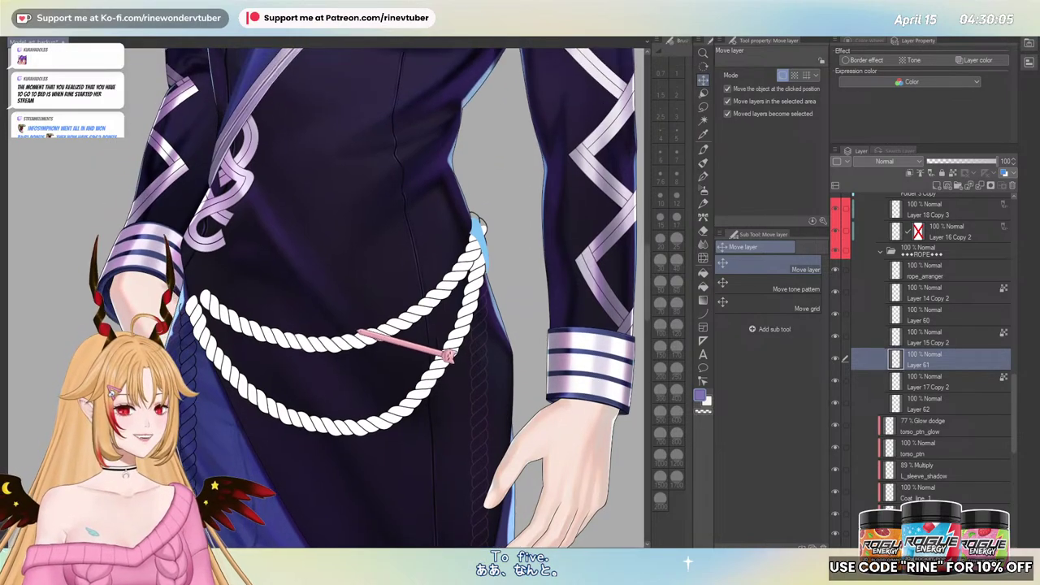
{"action": "left_click_drag", "start_coordinate": [495, 299], "coordinate": [405, 315]}
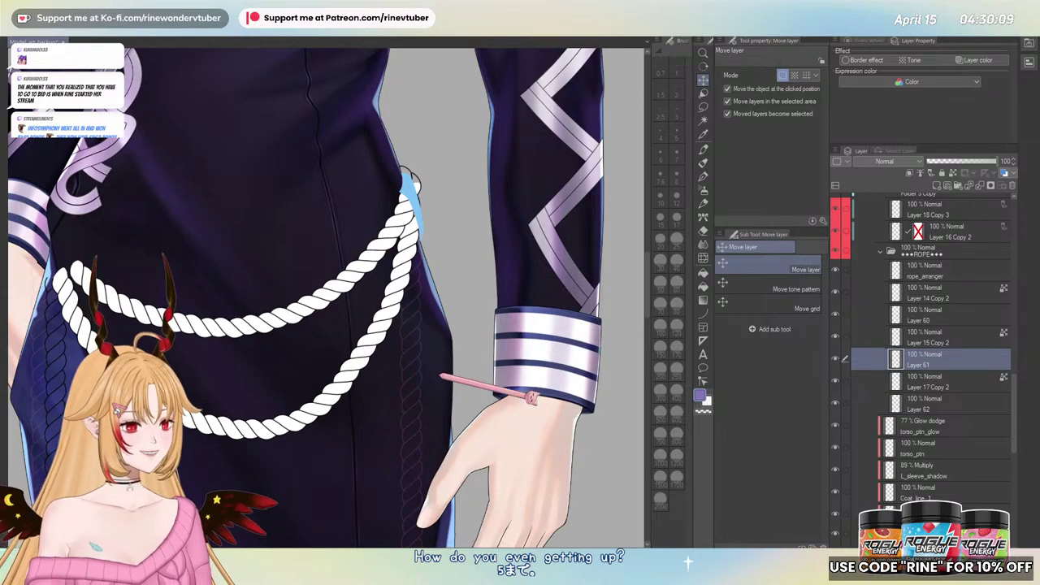
- Toggle Layer 61 off and on, and examine the hanging rope strands and the rope's attachment at the hip
{"action": "left_click", "coordinate": [835, 358]}
{"action": "left_click", "coordinate": [835, 357]}
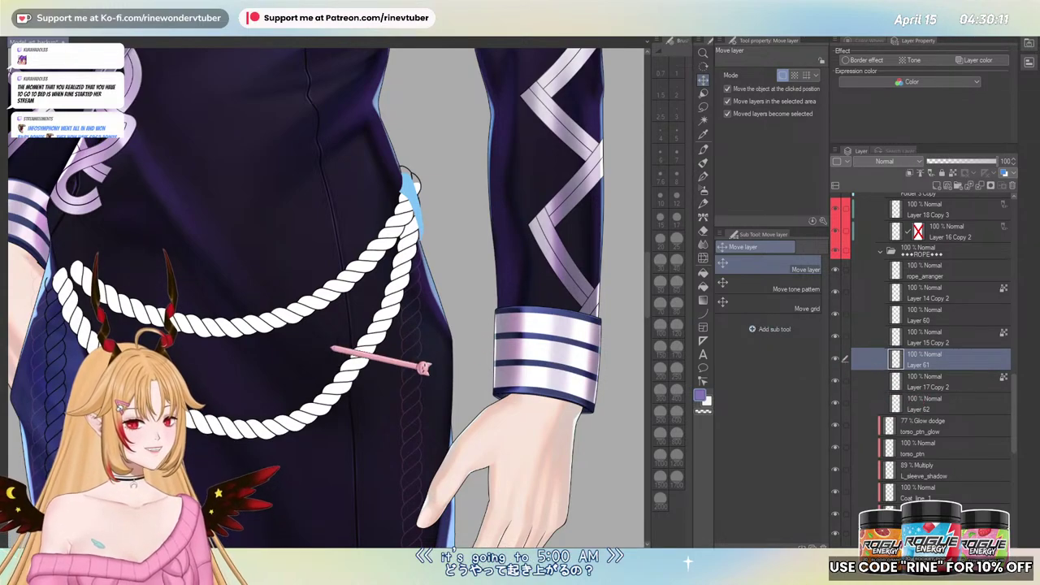
{"action": "left_click_drag", "start_coordinate": [331, 349], "coordinate": [444, 332]}
{"action": "left_click_drag", "start_coordinate": [243, 362], "coordinate": [242, 183]}
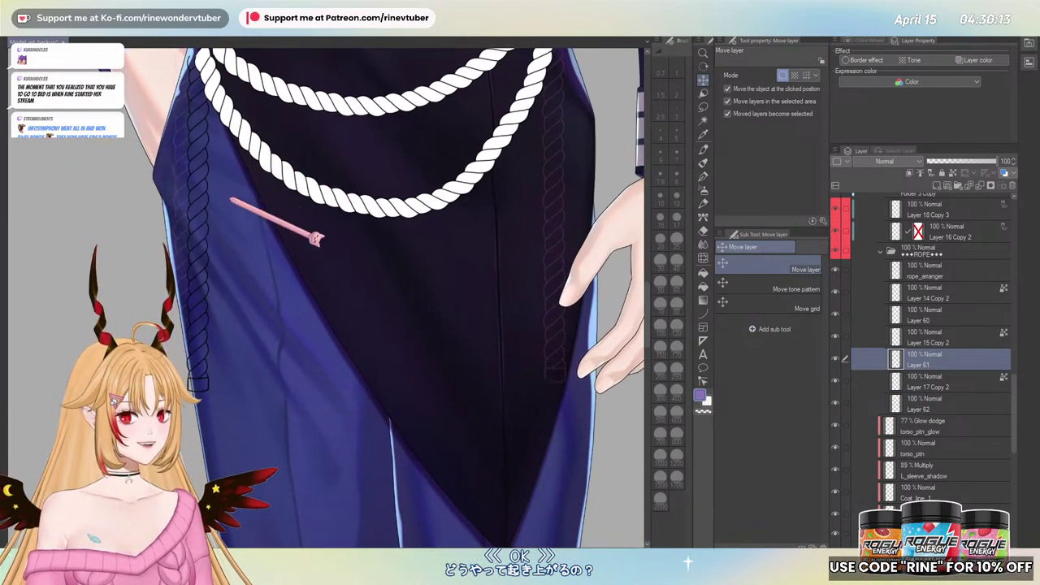
{"action": "scroll", "coordinate": [292, 337], "scroll_direction": "down", "scroll_amount": 2}
{"action": "scroll", "coordinate": [270, 248], "scroll_direction": "down", "scroll_amount": 1}
{"action": "scroll", "coordinate": [184, 213], "scroll_direction": "down", "scroll_amount": 3}
{"action": "scroll", "coordinate": [232, 238], "scroll_direction": "up", "scroll_amount": 4}
{"action": "left_click_drag", "start_coordinate": [242, 388], "coordinate": [243, 176]}
{"action": "left_click_drag", "start_coordinate": [242, 231], "coordinate": [236, 364]}
{"action": "scroll", "coordinate": [273, 289], "scroll_direction": "down", "scroll_amount": 2}
{"action": "left_click_drag", "start_coordinate": [501, 213], "coordinate": [488, 242]}
{"action": "scroll", "coordinate": [489, 243], "scroll_direction": "up", "scroll_amount": 2}
{"action": "scroll", "coordinate": [488, 270], "scroll_direction": "up", "scroll_amount": 3}
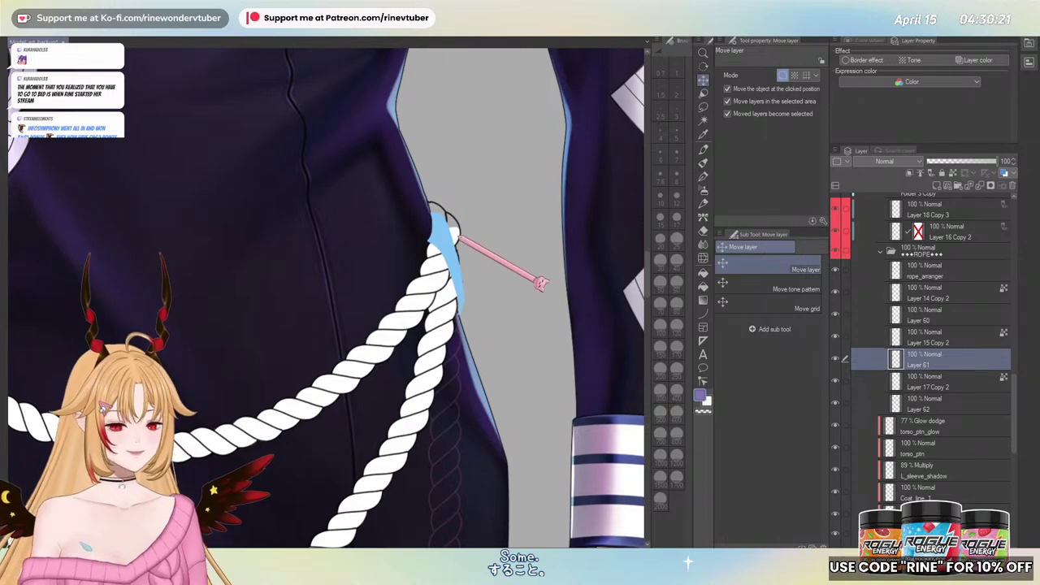
- Make rope_arranger the active layer by picking the object at the rope's hip attachment on the canvas
{"action": "left_click", "coordinate": [457, 239]}
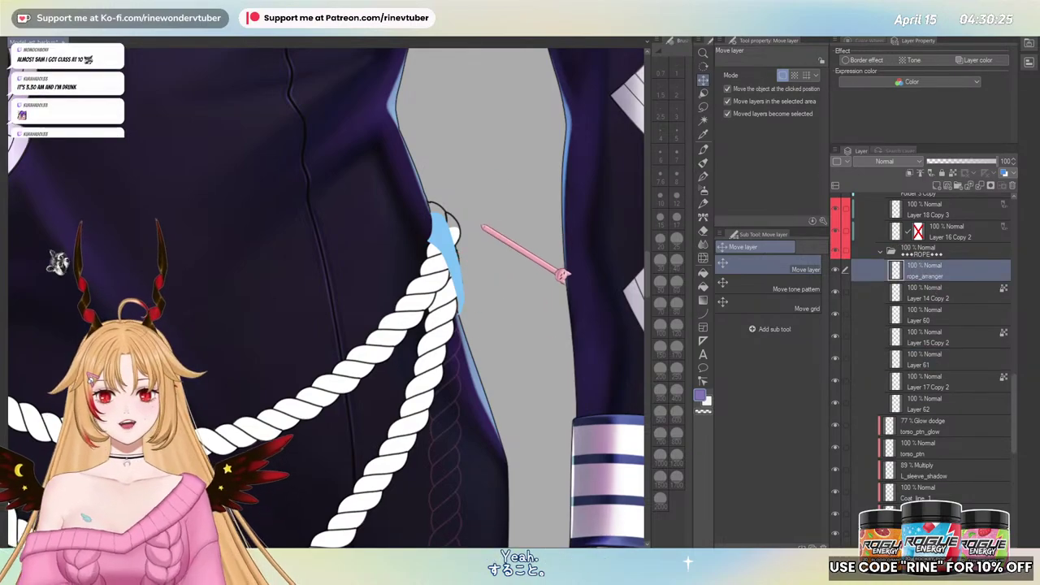
{"action": "scroll", "coordinate": [568, 284], "scroll_direction": "up", "scroll_amount": 3}
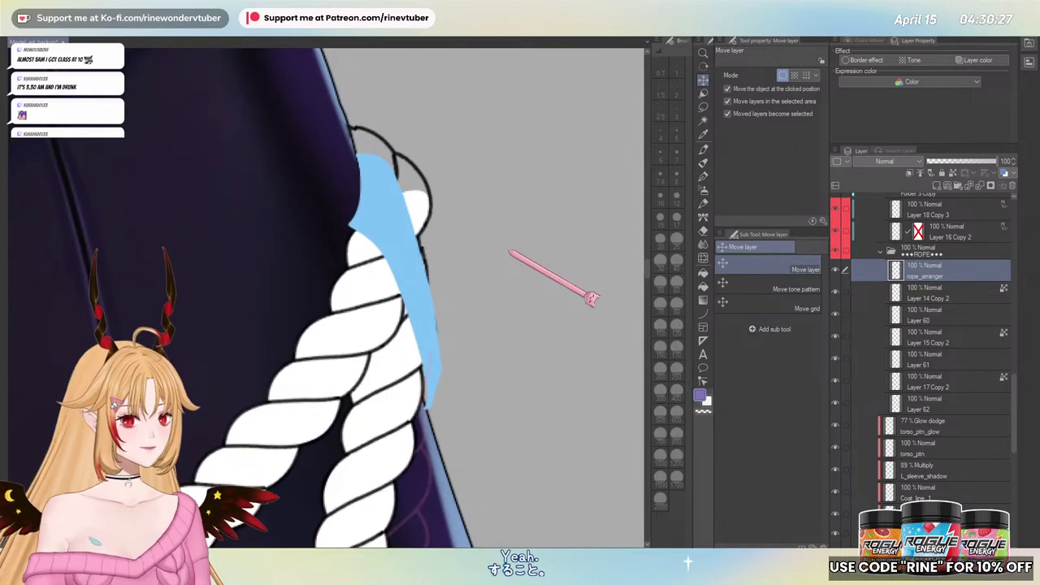
{"action": "scroll", "coordinate": [510, 252], "scroll_direction": "down", "scroll_amount": 1}
{"action": "left_click_drag", "start_coordinate": [510, 252], "coordinate": [395, 265]}
{"action": "scroll", "coordinate": [476, 293], "scroll_direction": "down", "scroll_amount": 3}
{"action": "scroll", "coordinate": [420, 287], "scroll_direction": "up", "scroll_amount": 2}
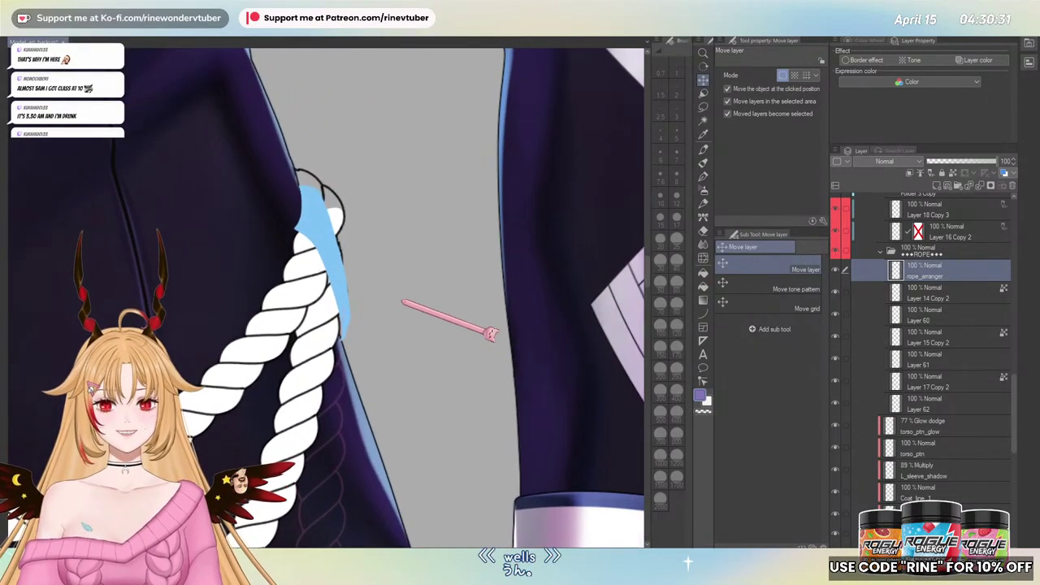
- Choose the 投げなわ塗り 3 brush, mirror the canvas view and sample the light blue of the shape at the hip
{"action": "key", "text": "i"}
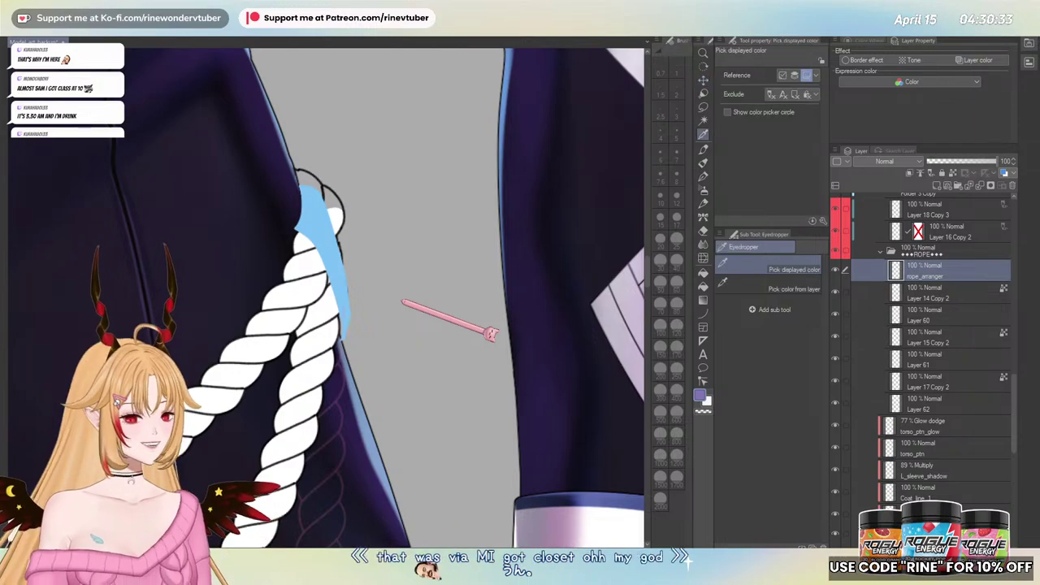
{"action": "key", "text": "k"}
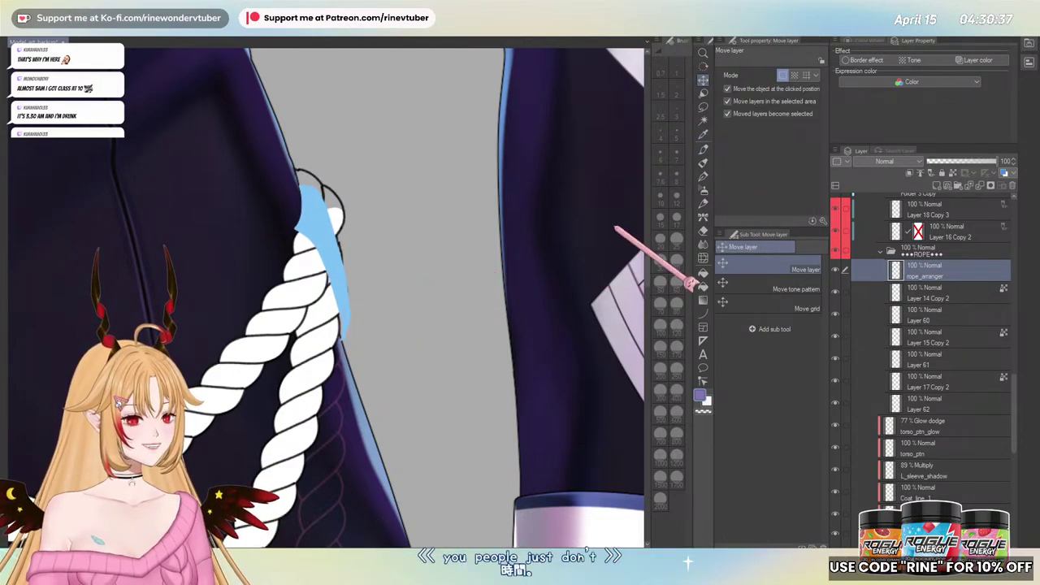
{"action": "left_click", "coordinate": [703, 163]}
{"action": "left_click", "coordinate": [764, 284]}
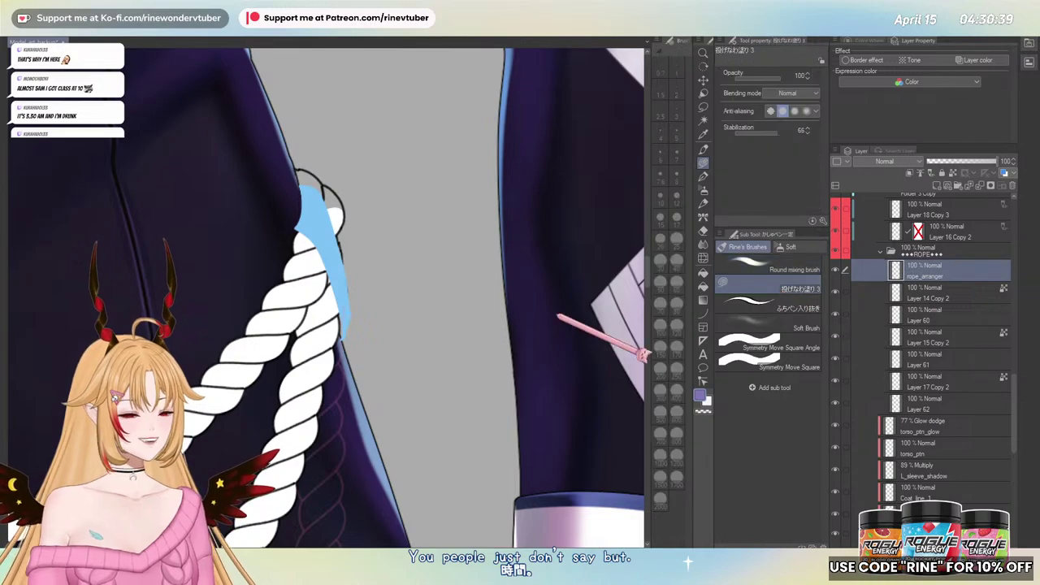
{"action": "key", "text": "h"}
{"action": "left_click_drag", "start_coordinate": [372, 292], "coordinate": [390, 346]}
{"action": "scroll", "coordinate": [353, 307], "scroll_direction": "up", "scroll_amount": 1}
{"action": "left_click", "coordinate": [334, 325], "text": "alt"}
{"action": "scroll", "coordinate": [424, 348], "scroll_direction": "up", "scroll_amount": 2}
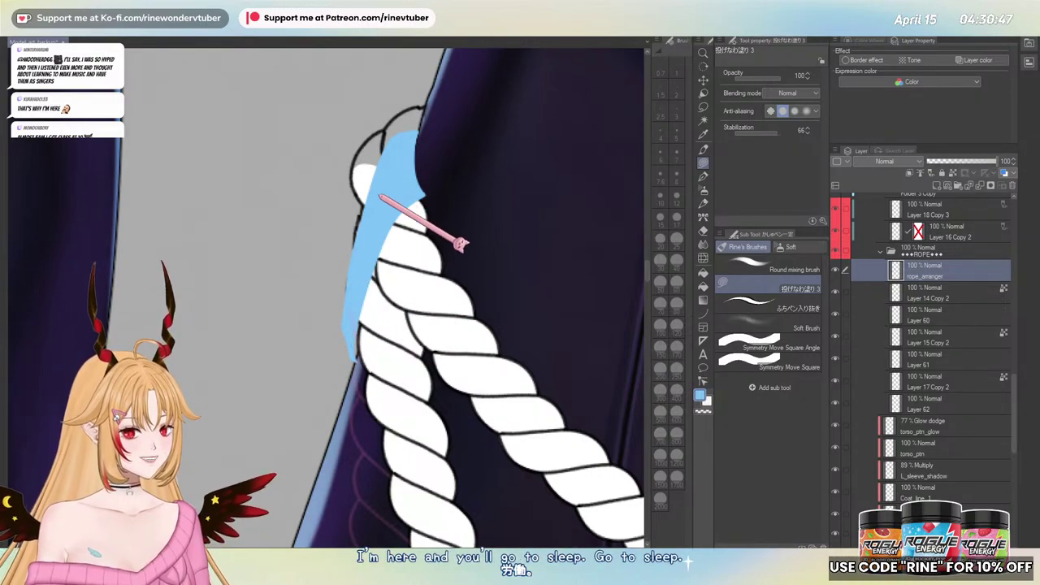
{"action": "key", "text": "k"}
{"action": "left_click_drag", "start_coordinate": [371, 241], "coordinate": [315, 226]}
{"action": "key", "text": "ctrl+z"}
{"action": "scroll", "coordinate": [376, 302], "scroll_direction": "up", "scroll_amount": 2}
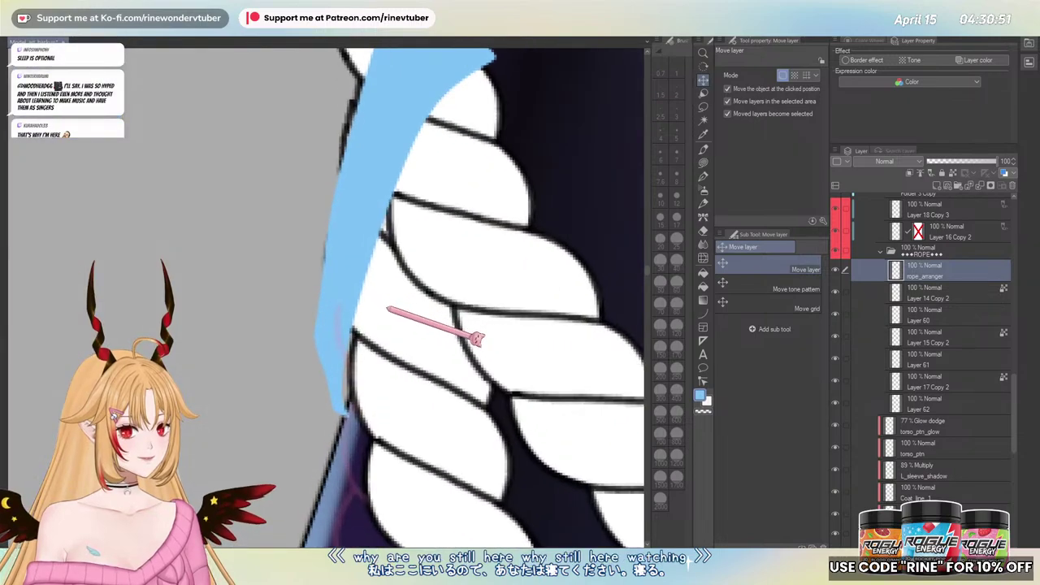
{"action": "scroll", "coordinate": [385, 311], "scroll_direction": "down", "scroll_amount": 5}
{"action": "scroll", "coordinate": [378, 306], "scroll_direction": "up", "scroll_amount": 3}
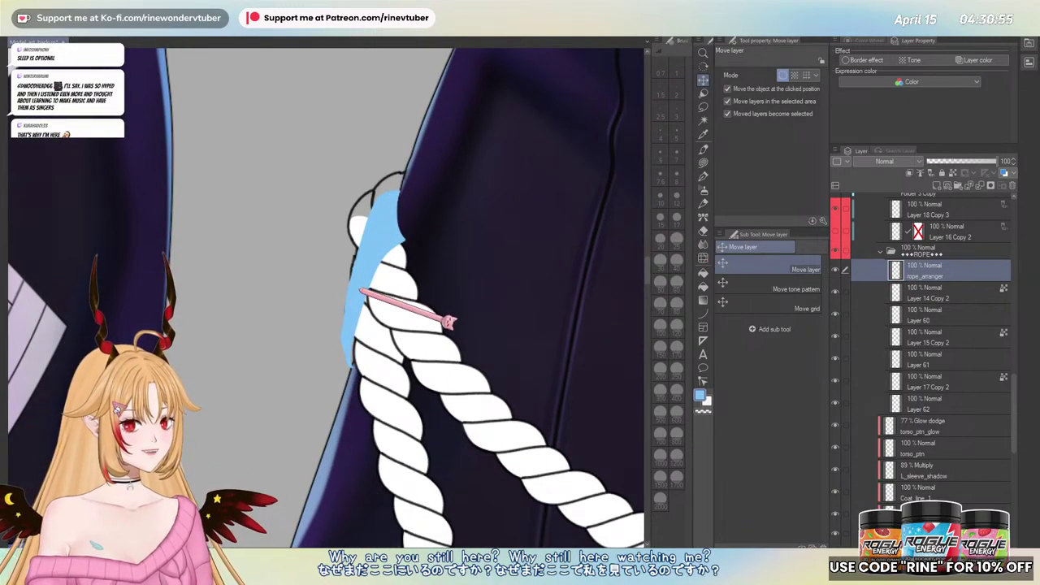
{"action": "scroll", "coordinate": [363, 300], "scroll_direction": "up", "scroll_amount": 1}
- With the 投げなわ塗り 3 brush, fill in the light blue shape's long outer edge and touch up its pointed inner corner
{"action": "left_click", "coordinate": [703, 163]}
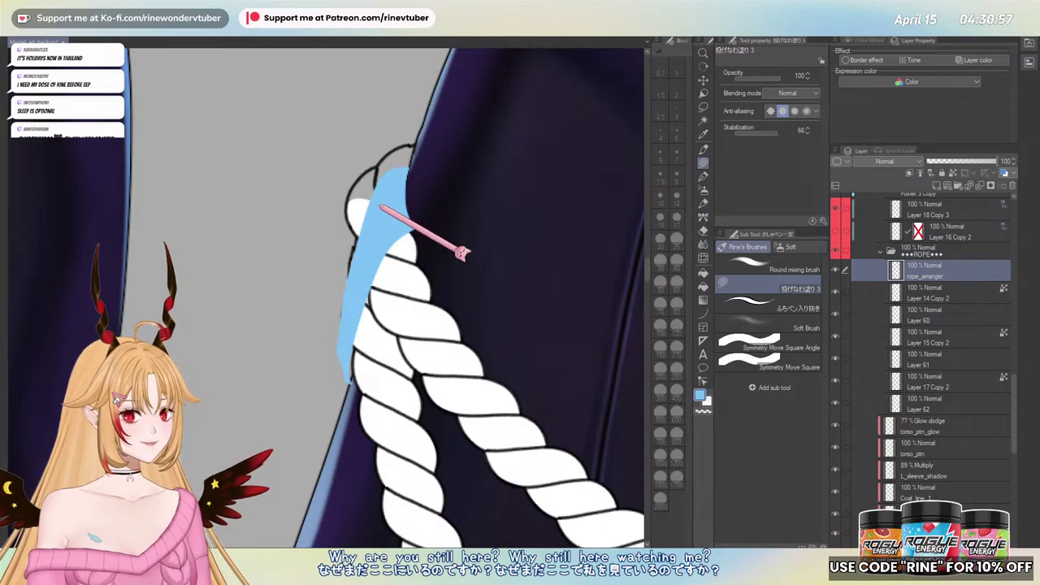
{"action": "scroll", "coordinate": [358, 297], "scroll_direction": "up", "scroll_amount": 1}
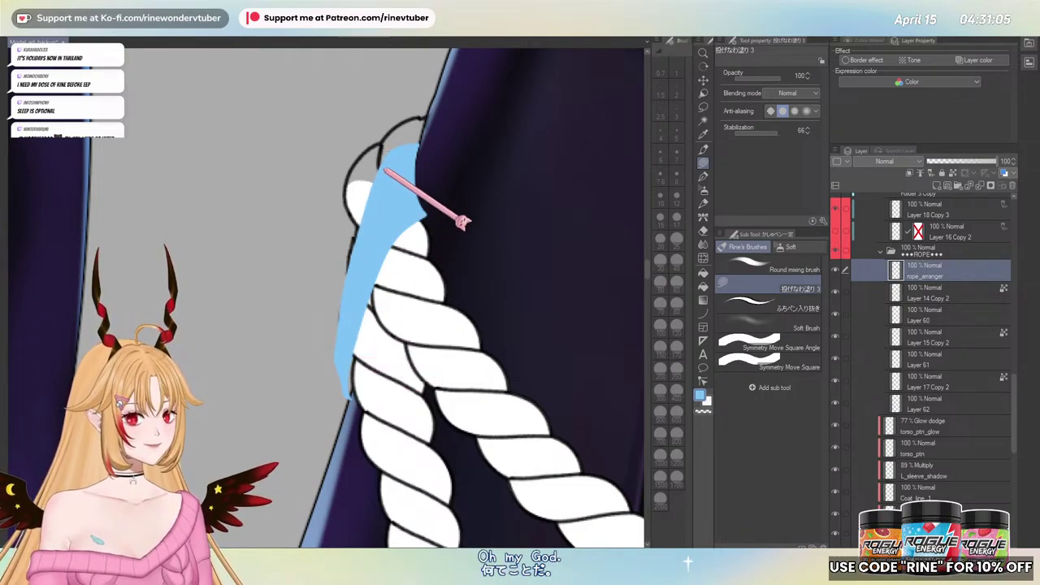
{"action": "mouse_move", "coordinate": [388, 151]}
{"action": "left_mouse_down"}
{"action": "mouse_move", "coordinate": [344, 266]}
{"action": "mouse_move", "coordinate": [332, 356]}
{"action": "mouse_move", "coordinate": [360, 390]}
{"action": "left_mouse_up"}
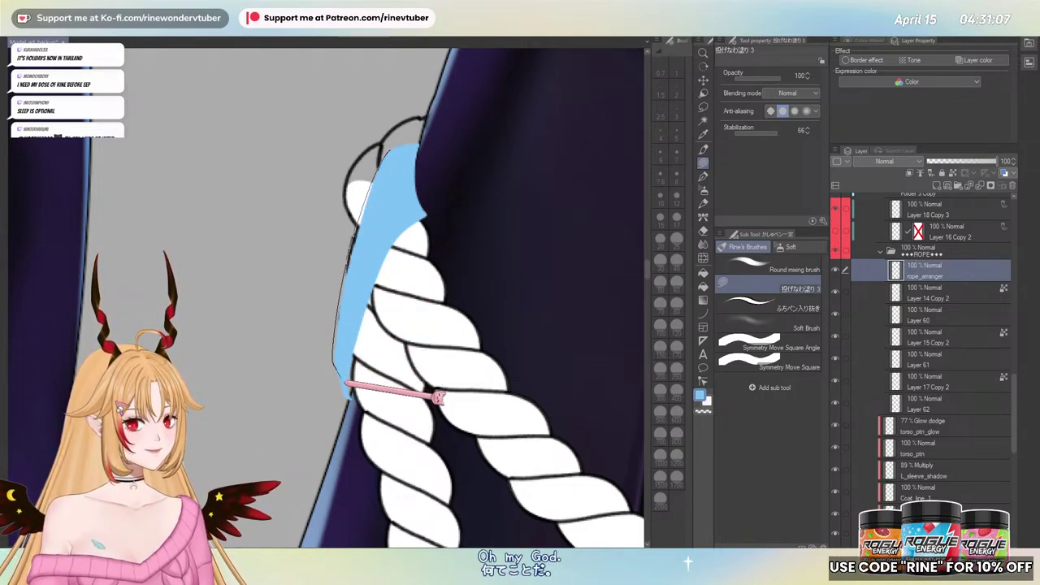
{"action": "key", "text": "h"}
{"action": "key", "text": "h"}
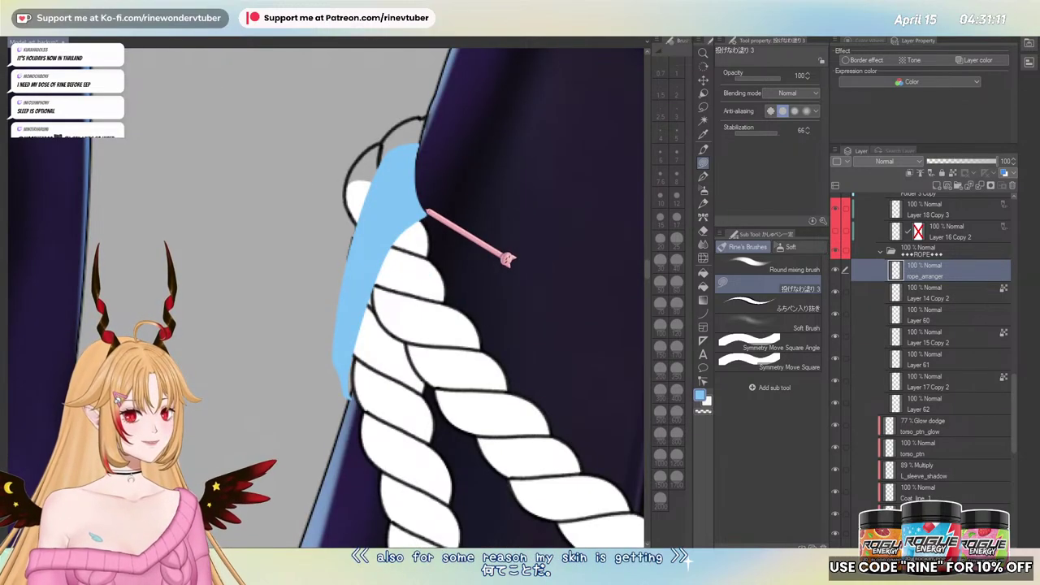
{"action": "mouse_move", "coordinate": [428, 213]}
{"action": "left_mouse_down"}
{"action": "mouse_move", "coordinate": [382, 264]}
{"action": "mouse_move", "coordinate": [355, 399]}
{"action": "mouse_move", "coordinate": [339, 360]}
{"action": "mouse_move", "coordinate": [403, 237]}
{"action": "mouse_move", "coordinate": [365, 323]}
{"action": "mouse_move", "coordinate": [351, 397]}
{"action": "mouse_move", "coordinate": [417, 213]}
{"action": "left_mouse_up"}
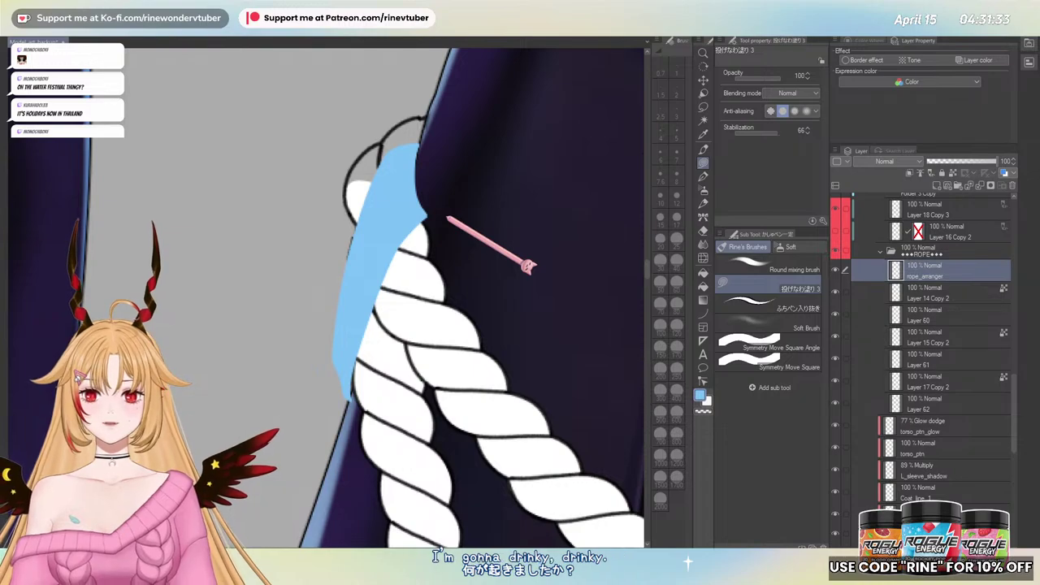
- Check the light blue shape in both canvas orientations and fill its upper inner edge along the coat's side
{"action": "scroll", "coordinate": [121, 348], "scroll_direction": "up", "scroll_amount": 1}
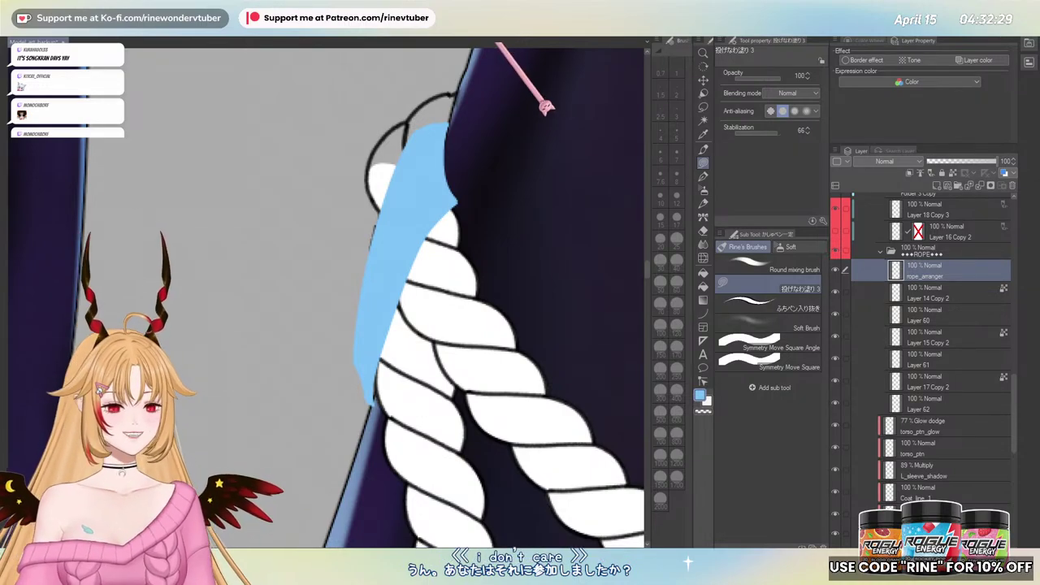
{"action": "scroll", "coordinate": [334, 176], "scroll_direction": "down", "scroll_amount": 3}
{"action": "scroll", "coordinate": [373, 205], "scroll_direction": "up", "scroll_amount": 1}
{"action": "scroll", "coordinate": [455, 250], "scroll_direction": "up", "scroll_amount": 1}
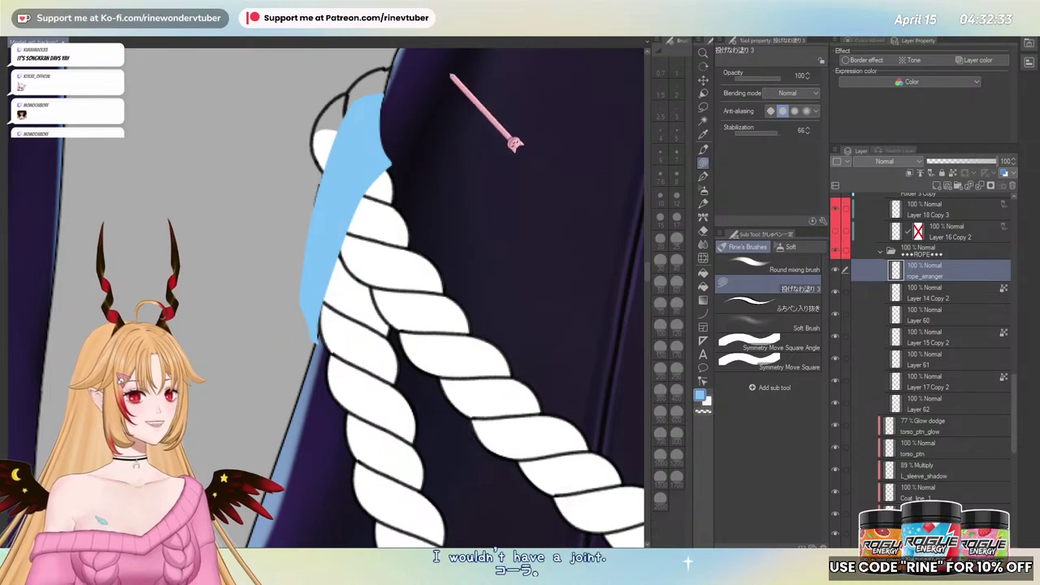
{"action": "scroll", "coordinate": [484, 303], "scroll_direction": "down", "scroll_amount": 1}
{"action": "key", "text": "h"}
{"action": "key", "text": "h"}
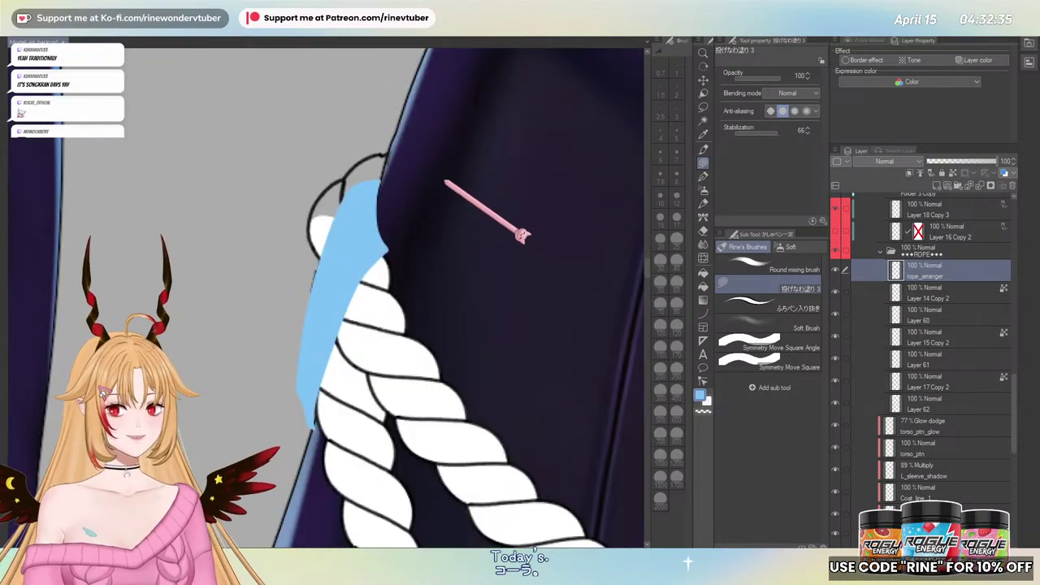
{"action": "left_click_drag", "start_coordinate": [390, 280], "coordinate": [390, 256]}
{"action": "scroll", "coordinate": [476, 295], "scroll_direction": "up", "scroll_amount": 1}
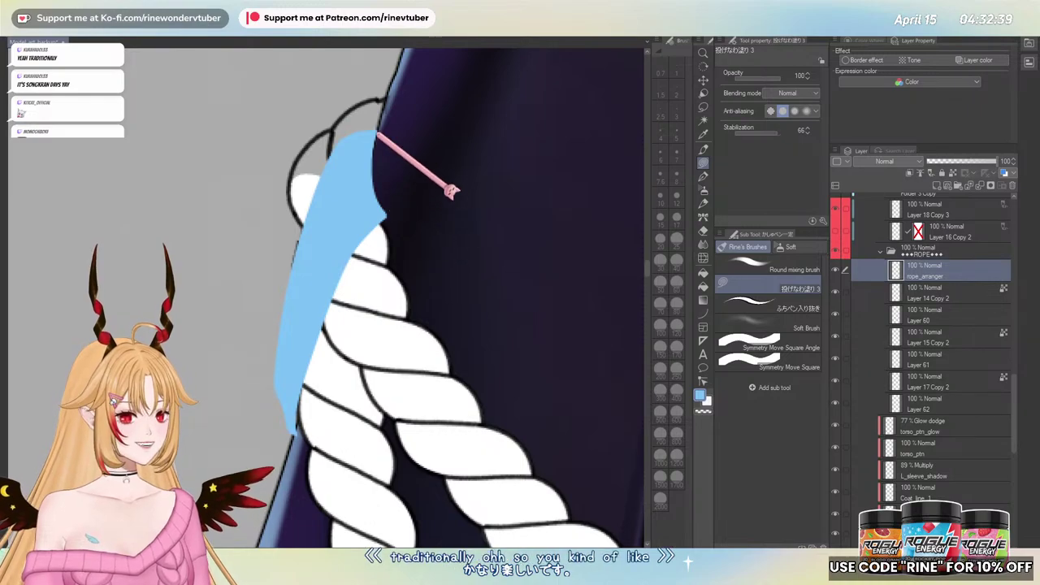
{"action": "mouse_move", "coordinate": [378, 130]}
{"action": "left_mouse_down"}
{"action": "mouse_move", "coordinate": [372, 171]}
{"action": "mouse_move", "coordinate": [396, 218]}
{"action": "mouse_move", "coordinate": [380, 220]}
{"action": "mouse_move", "coordinate": [325, 280]}
{"action": "mouse_move", "coordinate": [350, 158]}
{"action": "mouse_move", "coordinate": [377, 127]}
{"action": "mouse_move", "coordinate": [373, 177]}
{"action": "mouse_move", "coordinate": [390, 216]}
{"action": "mouse_move", "coordinate": [321, 313]}
{"action": "mouse_move", "coordinate": [306, 292]}
{"action": "mouse_move", "coordinate": [354, 129]}
{"action": "left_mouse_up"}
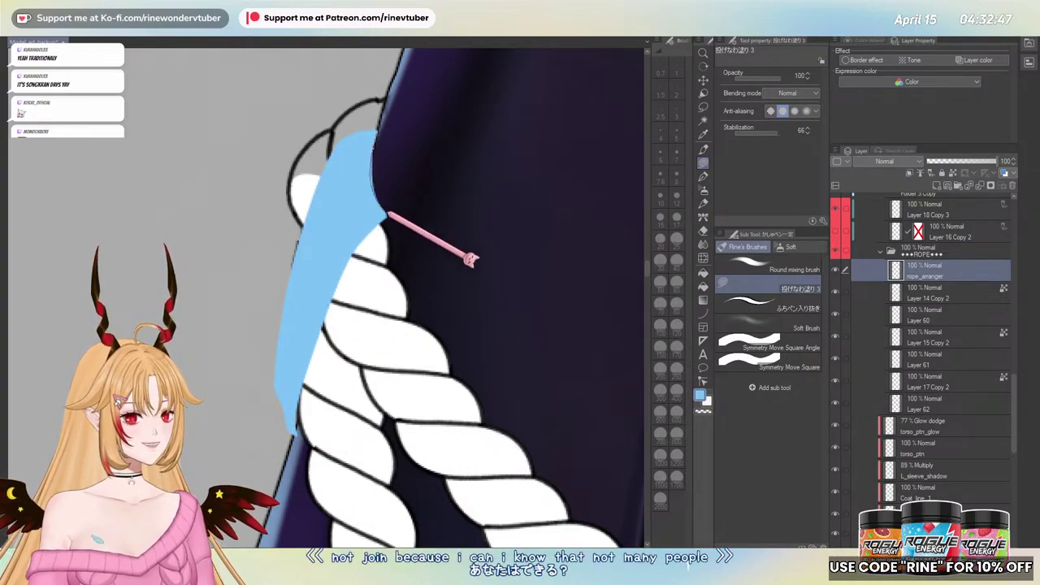
{"action": "mouse_move", "coordinate": [376, 129]}
{"action": "left_mouse_down"}
{"action": "mouse_move", "coordinate": [382, 215]}
{"action": "mouse_move", "coordinate": [334, 271]}
{"action": "mouse_move", "coordinate": [333, 176]}
{"action": "mouse_move", "coordinate": [354, 156]}
{"action": "left_mouse_up"}
{"action": "key", "text": "h"}
{"action": "key", "text": "h"}
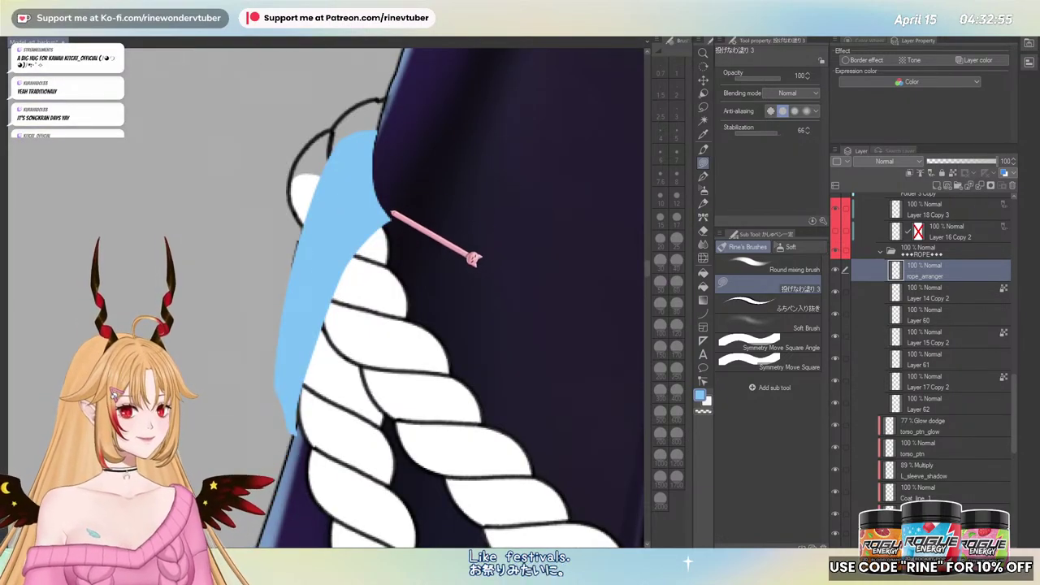
- Extend the pointed inner corner of the light blue shape over the rope and touch up its upper edge
{"action": "mouse_move", "coordinate": [391, 215]}
{"action": "left_mouse_down"}
{"action": "mouse_move", "coordinate": [328, 306]}
{"action": "mouse_move", "coordinate": [299, 431]}
{"action": "mouse_move", "coordinate": [299, 319]}
{"action": "mouse_move", "coordinate": [354, 199]}
{"action": "left_mouse_up"}
{"action": "left_click_drag", "start_coordinate": [371, 278], "coordinate": [386, 204]}
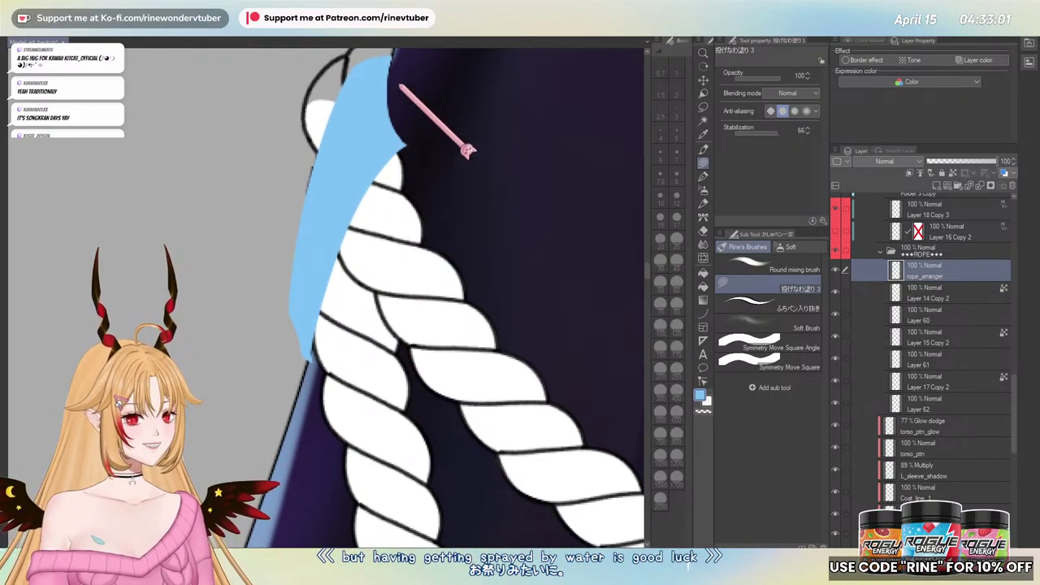
{"action": "scroll", "coordinate": [393, 57], "scroll_direction": "up", "scroll_amount": 1}
{"action": "mouse_move", "coordinate": [385, 98]}
{"action": "left_mouse_down"}
{"action": "mouse_move", "coordinate": [404, 184]}
{"action": "mouse_move", "coordinate": [300, 320]}
{"action": "mouse_move", "coordinate": [382, 102]}
{"action": "left_mouse_up"}
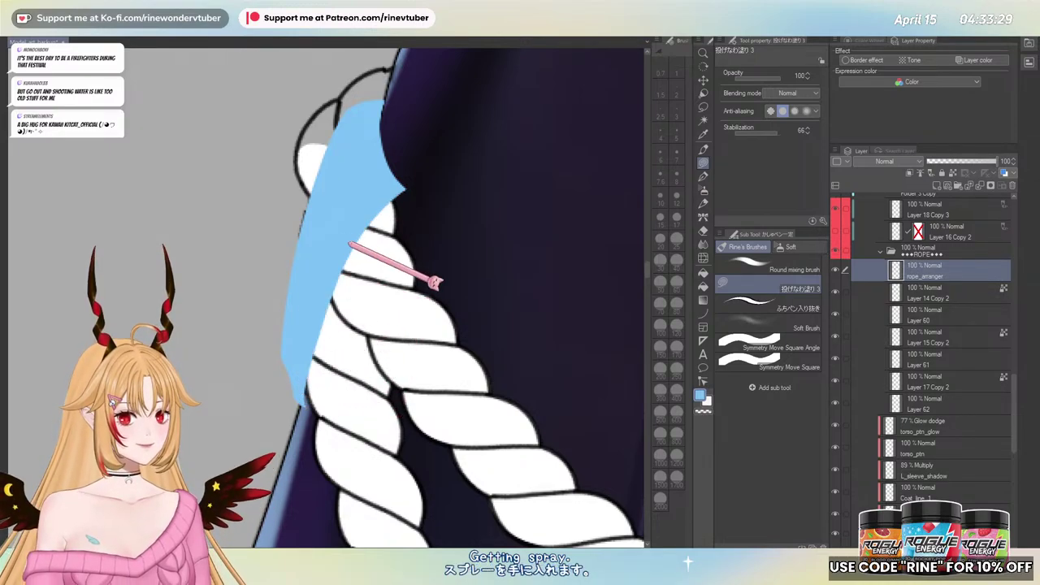
{"action": "left_click_drag", "start_coordinate": [385, 294], "coordinate": [377, 303]}
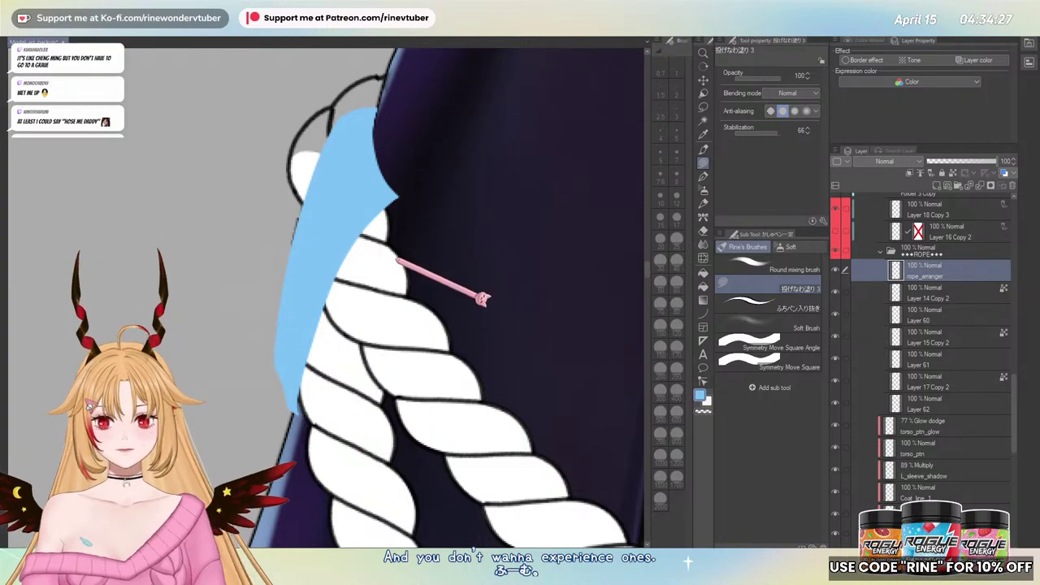
- Check the light blue hip piece in the unmirrored view, hiding and showing the rope_arranger layer for comparison
{"action": "key", "text": "h"}
{"action": "scroll", "coordinate": [398, 268], "scroll_direction": "down", "scroll_amount": 4}
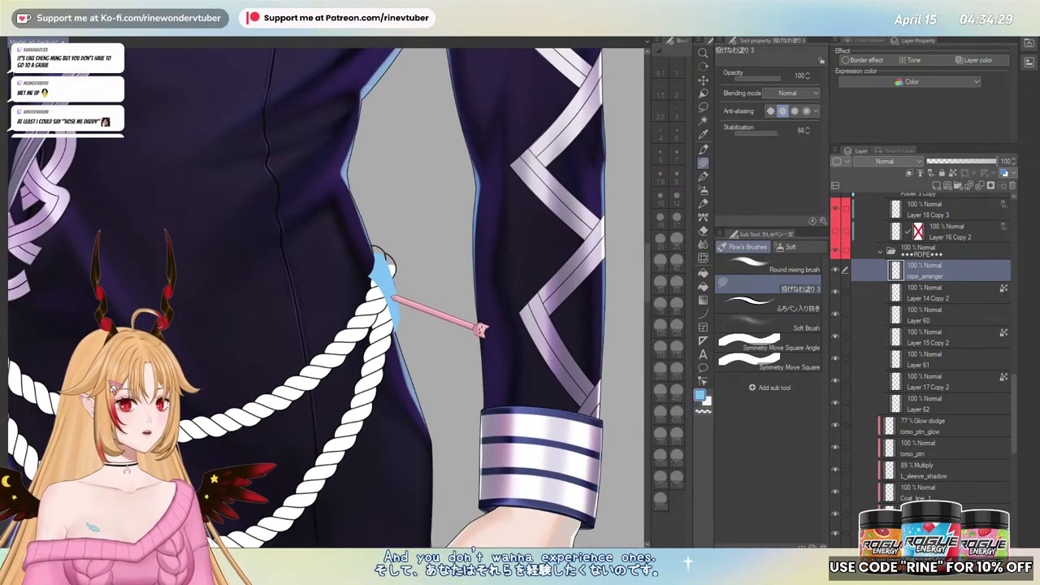
{"action": "scroll", "coordinate": [417, 320], "scroll_direction": "up", "scroll_amount": 2}
{"action": "left_click", "coordinate": [835, 269]}
{"action": "left_click", "coordinate": [835, 270]}
{"action": "left_click", "coordinate": [936, 185]}
{"action": "key", "text": "h"}
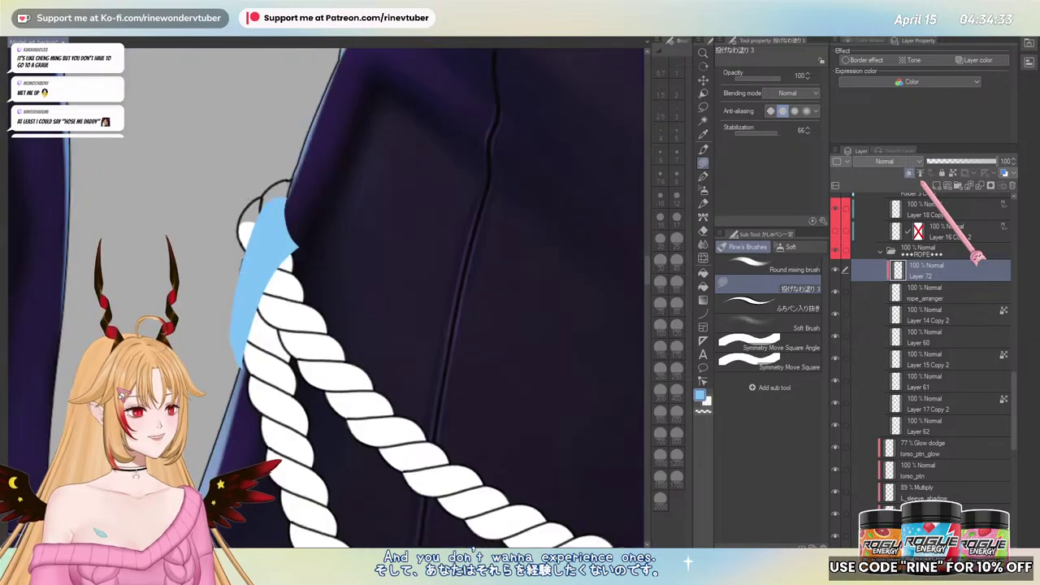
{"action": "left_click", "coordinate": [866, 40]}
{"action": "left_click_drag", "start_coordinate": [286, 355], "coordinate": [331, 436]}
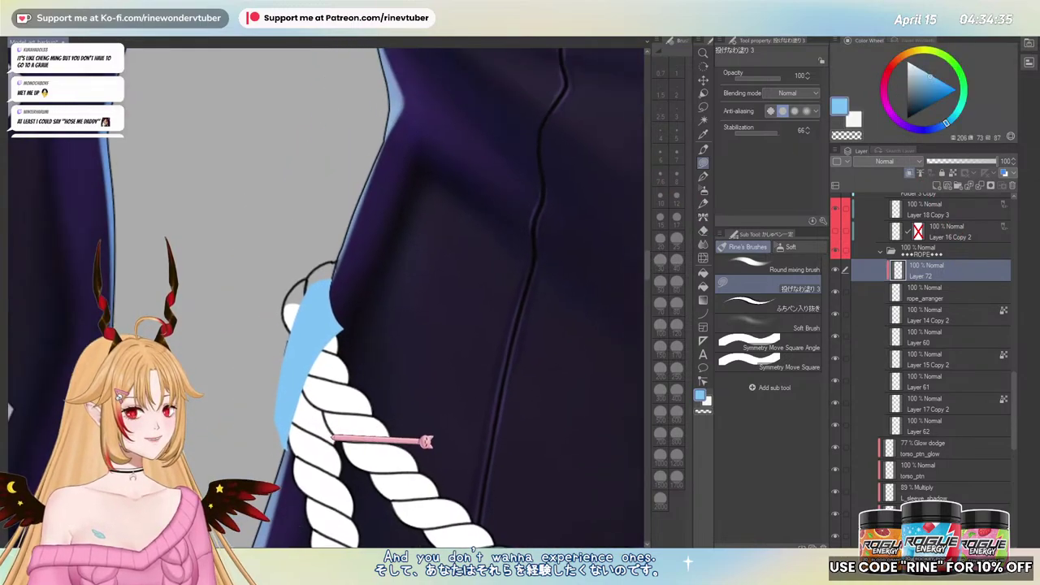
{"action": "left_click", "coordinate": [898, 160]}
{"action": "left_click", "coordinate": [878, 196]}
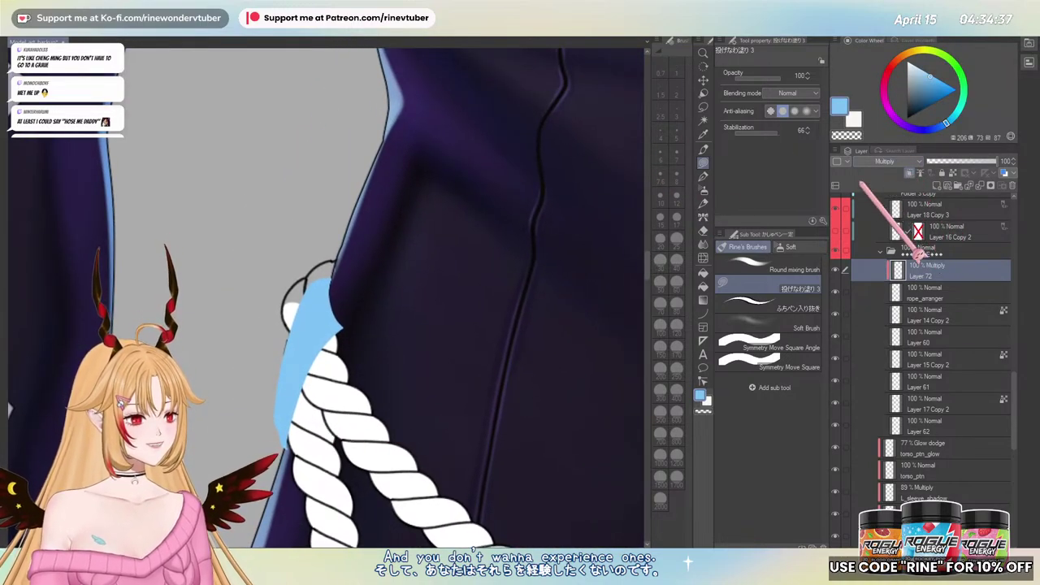
{"action": "left_click", "coordinate": [735, 261]}
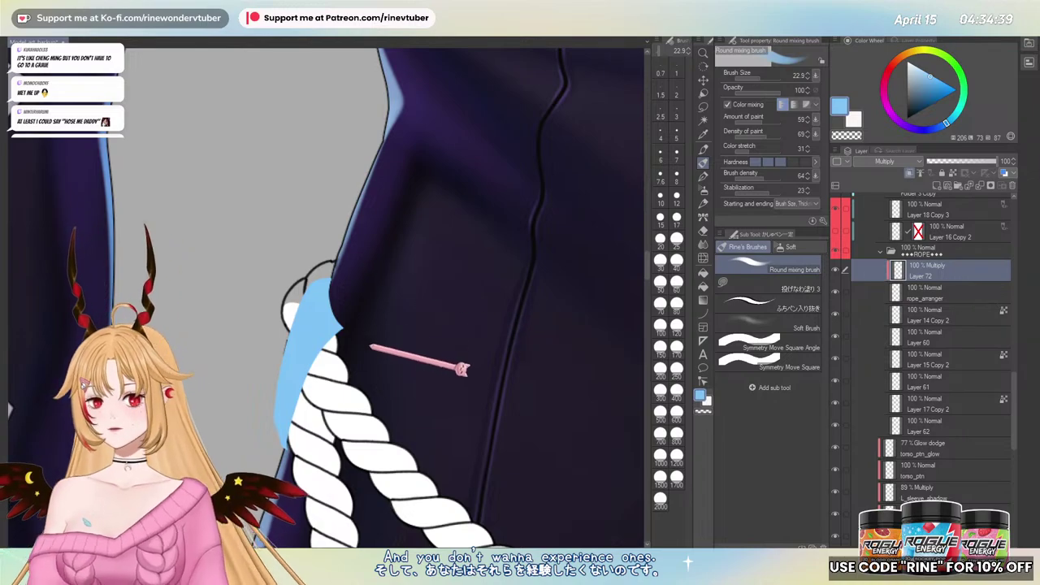
{"action": "left_click_drag", "start_coordinate": [322, 425], "coordinate": [330, 394]}
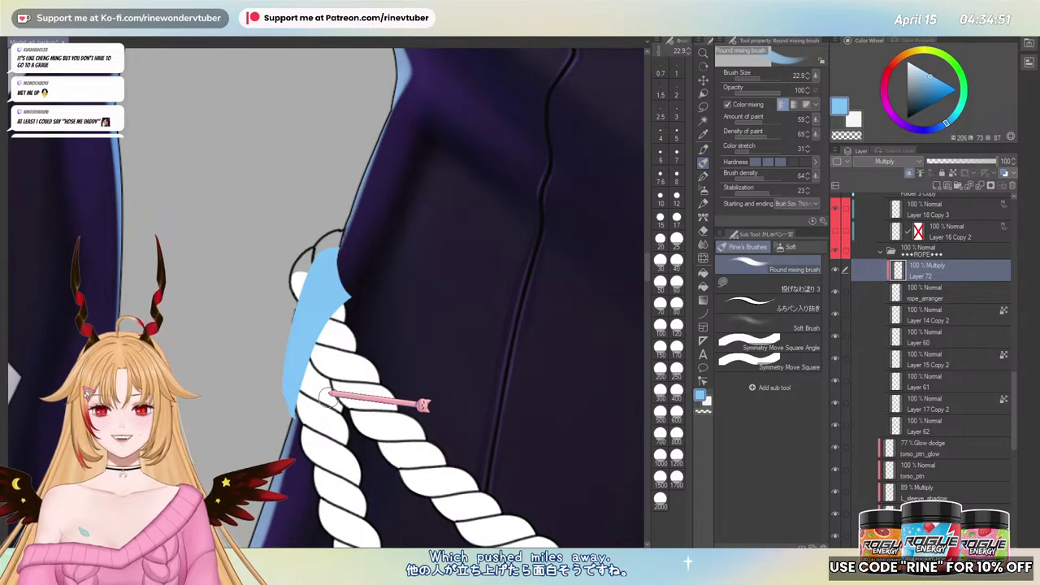
{"action": "left_click_drag", "start_coordinate": [325, 248], "coordinate": [353, 251]}
{"action": "mouse_move", "coordinate": [283, 325]}
{"action": "left_mouse_down"}
{"action": "mouse_move", "coordinate": [273, 423]}
{"action": "mouse_move", "coordinate": [306, 337]}
{"action": "left_mouse_up"}
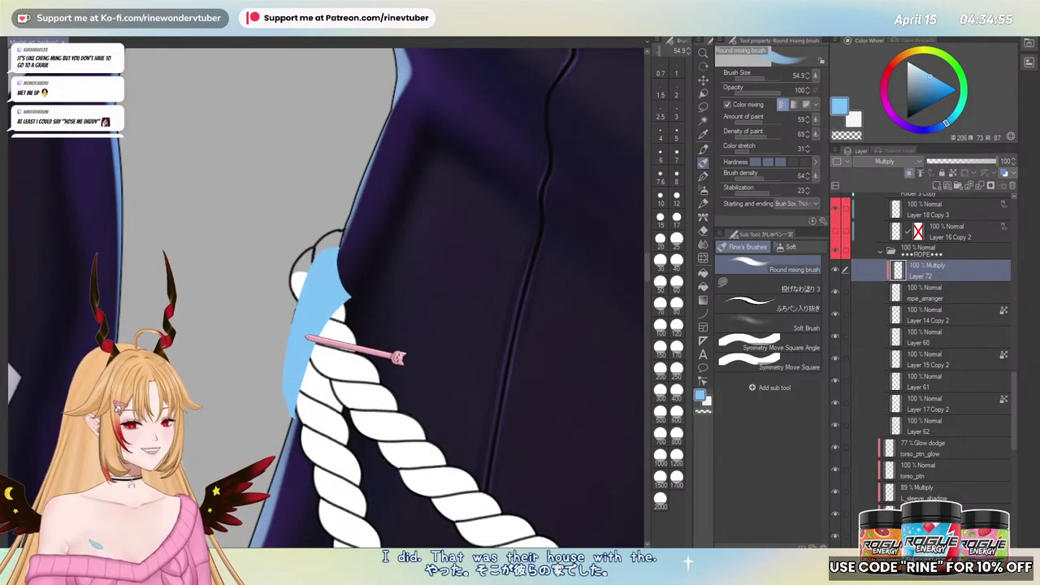
{"action": "left_click_drag", "start_coordinate": [287, 234], "coordinate": [250, 481]}
{"action": "key", "text": "ctrl+z"}
{"action": "key", "text": "ctrl+z"}
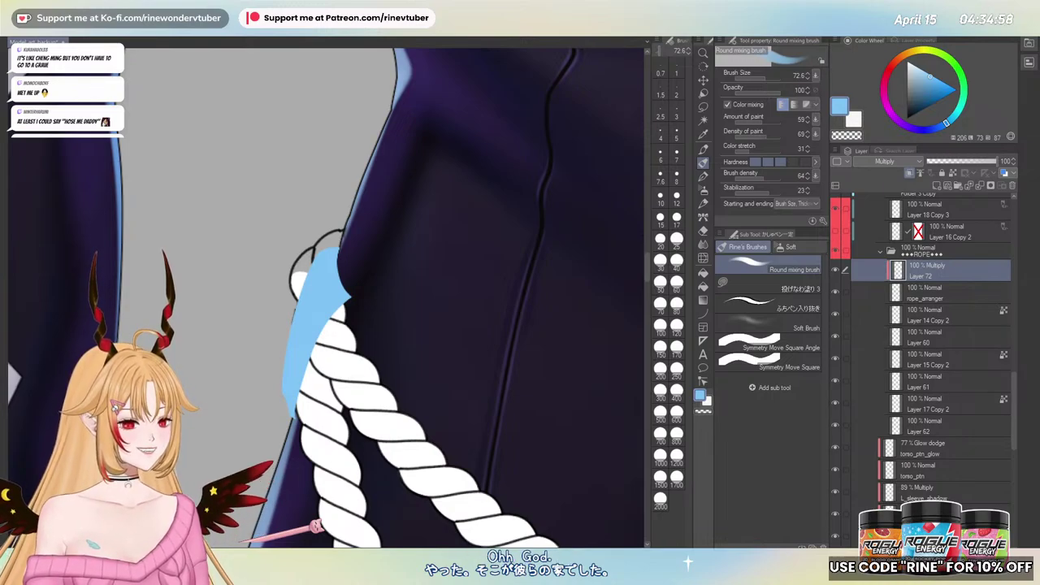
{"action": "left_click", "coordinate": [1011, 185]}
- Lock the transparent pixels of rope_arranger, sample the coat's dark navy and fill the light blue hip piece with it
{"action": "key", "text": "h"}
{"action": "left_click", "coordinate": [953, 172]}
{"action": "mouse_move", "coordinate": [387, 283]}
{"action": "left_mouse_down"}
{"action": "mouse_move", "coordinate": [323, 288]}
{"action": "mouse_move", "coordinate": [392, 273]}
{"action": "left_mouse_up"}
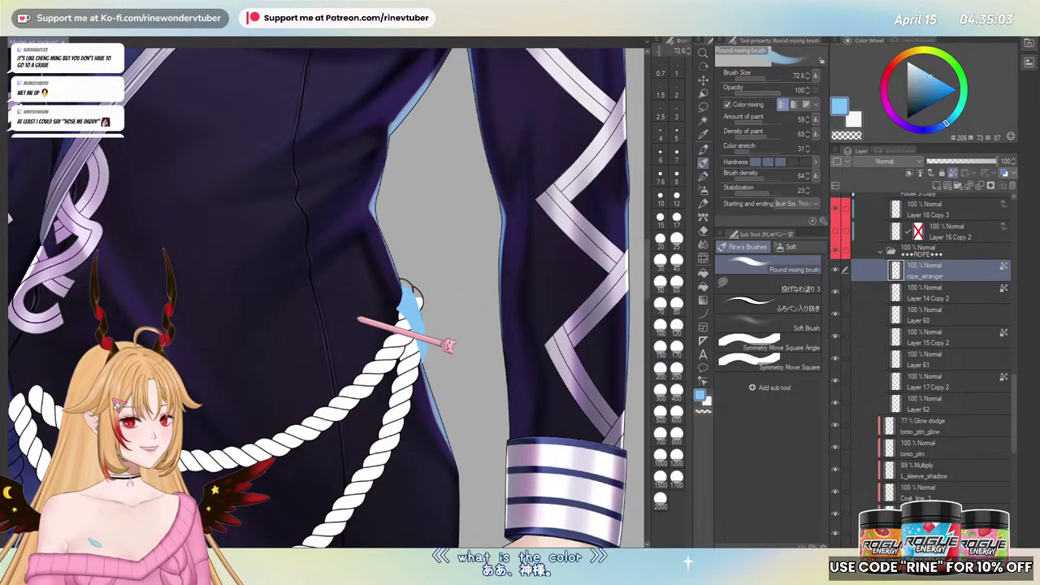
{"action": "left_click", "coordinate": [359, 350], "text": "alt"}
{"action": "key", "text": "alt+Delete"}
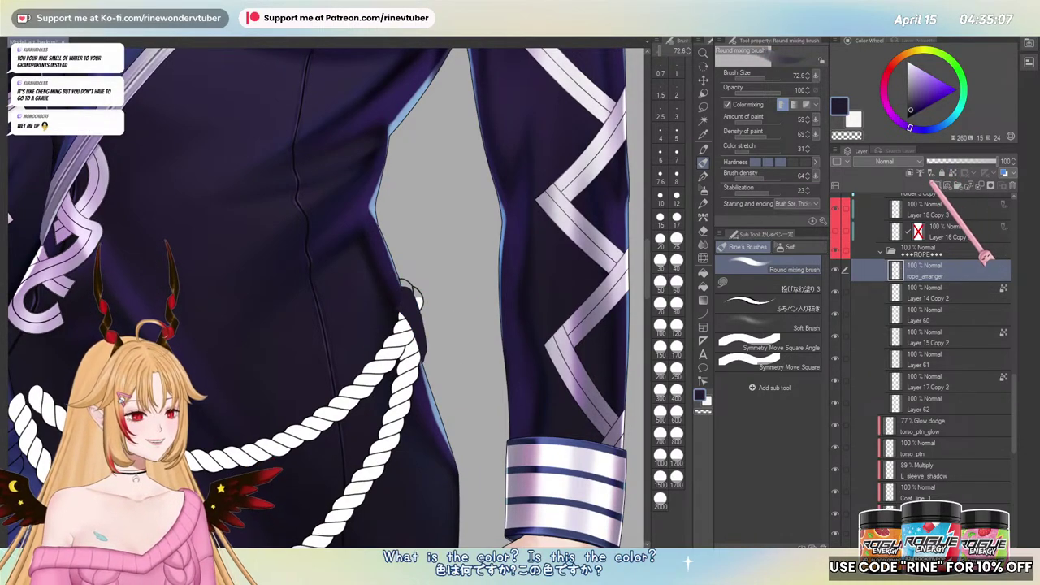
- Add a new layer above rope_arranger, clip it to that layer and set its blending mode to Multiply
{"action": "left_click", "coordinate": [936, 185]}
{"action": "left_click", "coordinate": [909, 172]}
{"action": "left_click_drag", "start_coordinate": [395, 376], "coordinate": [341, 366]}
{"action": "left_click", "coordinate": [891, 160]}
{"action": "left_click", "coordinate": [879, 192]}
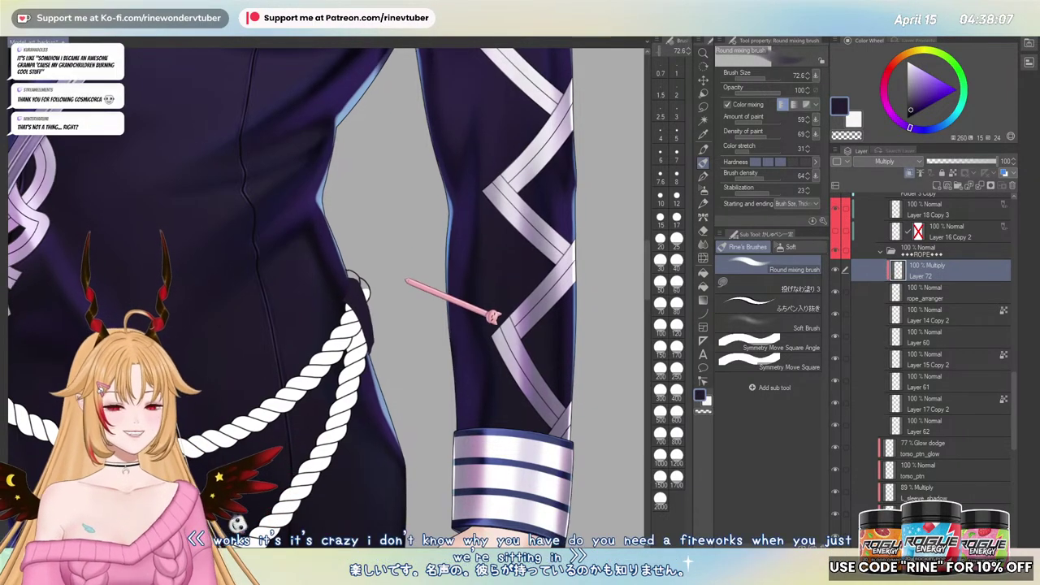
- Shade the outer edge of the dark hip piece on the Multiply layer using the Round mixing brush, adjusting its size to 67.1
{"action": "left_click_drag", "start_coordinate": [407, 285], "coordinate": [399, 282]}
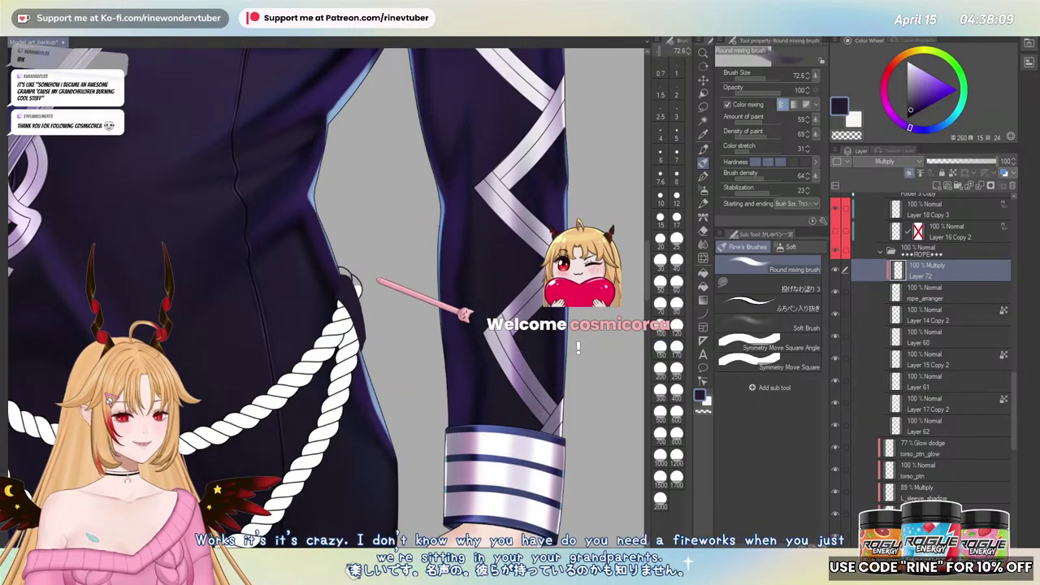
{"action": "scroll", "coordinate": [388, 282], "scroll_direction": "up", "scroll_amount": 1}
{"action": "mouse_move", "coordinate": [369, 291]}
{"action": "left_mouse_down"}
{"action": "mouse_move", "coordinate": [405, 295]}
{"action": "mouse_move", "coordinate": [372, 302]}
{"action": "mouse_move", "coordinate": [388, 297]}
{"action": "left_mouse_up"}
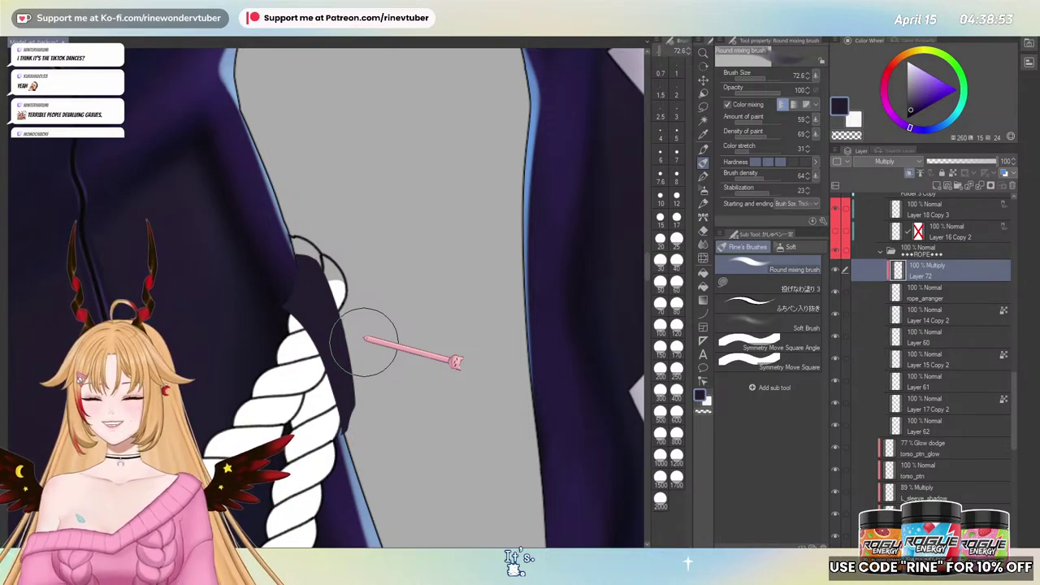
{"action": "key", "text": "bracketright"}
{"action": "key", "text": "bracketright"}
{"action": "left_click_drag", "start_coordinate": [355, 307], "coordinate": [351, 422]}
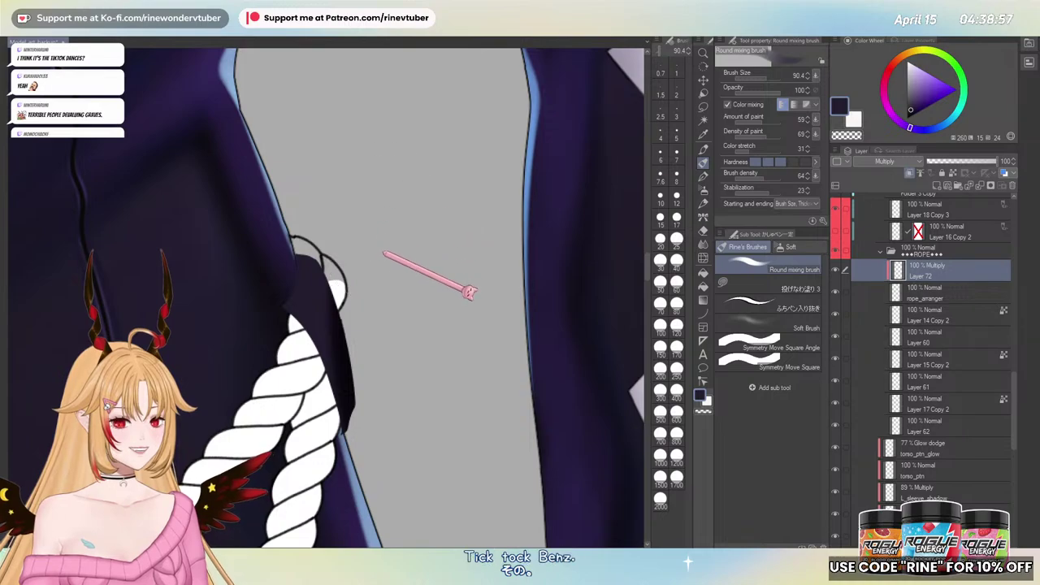
{"action": "key", "text": "bracketleft"}
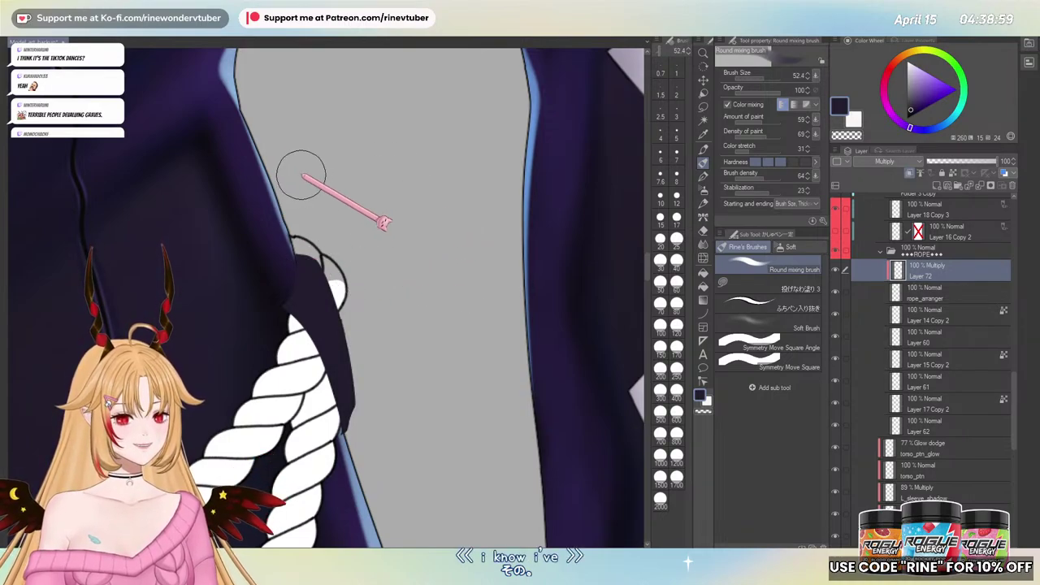
{"action": "key", "text": "bracketright"}
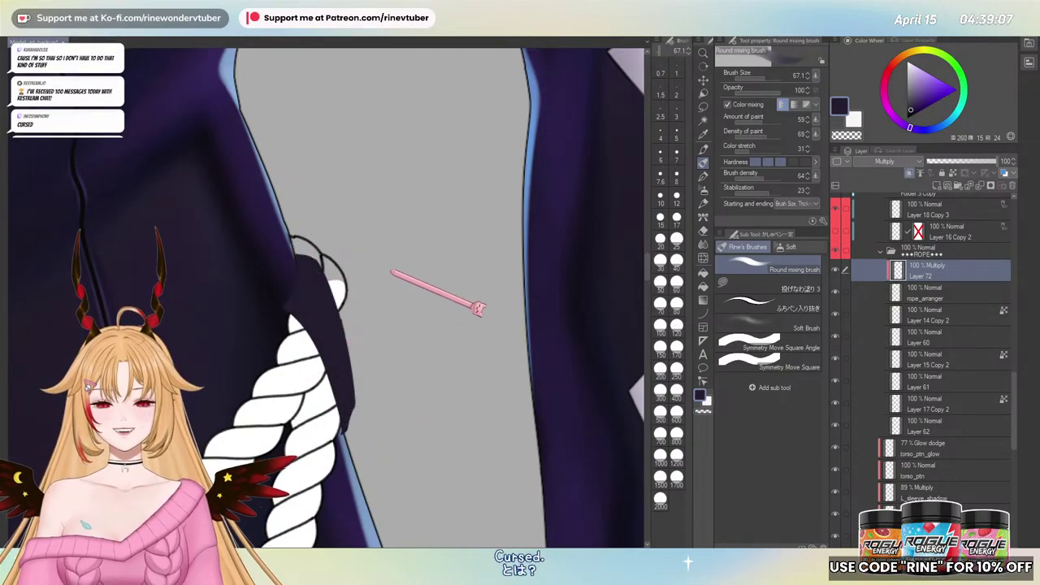
{"action": "left_click_drag", "start_coordinate": [394, 272], "coordinate": [390, 271]}
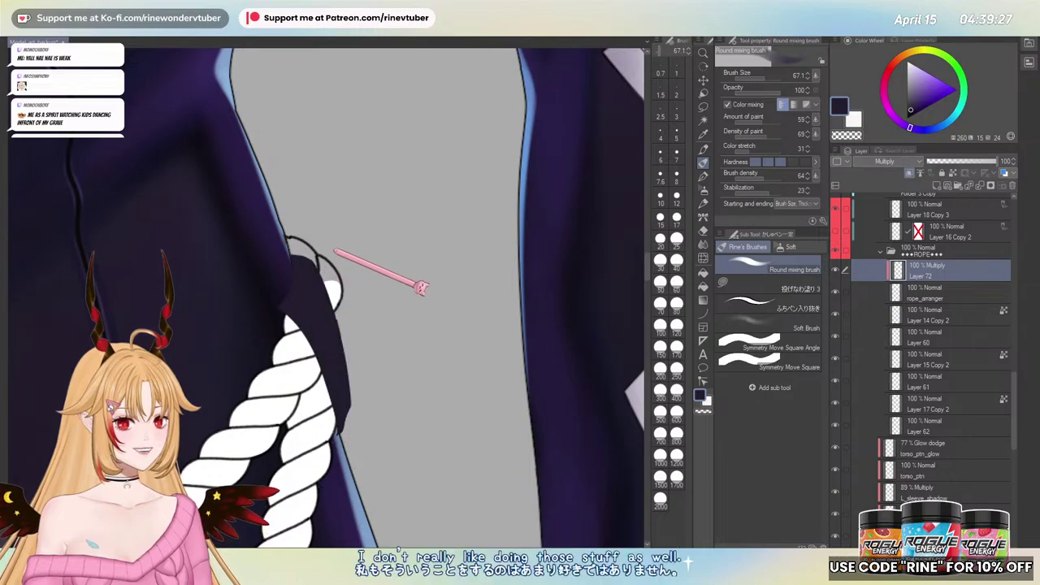
{"action": "scroll", "coordinate": [371, 430], "scroll_direction": "down", "scroll_amount": 5}
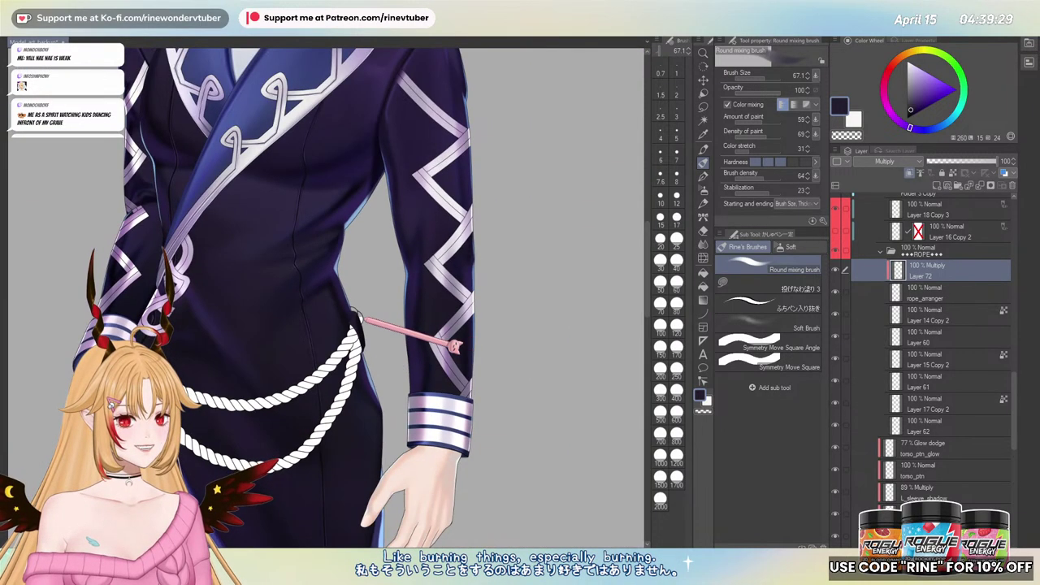
{"action": "scroll", "coordinate": [359, 316], "scroll_direction": "up", "scroll_amount": 5}
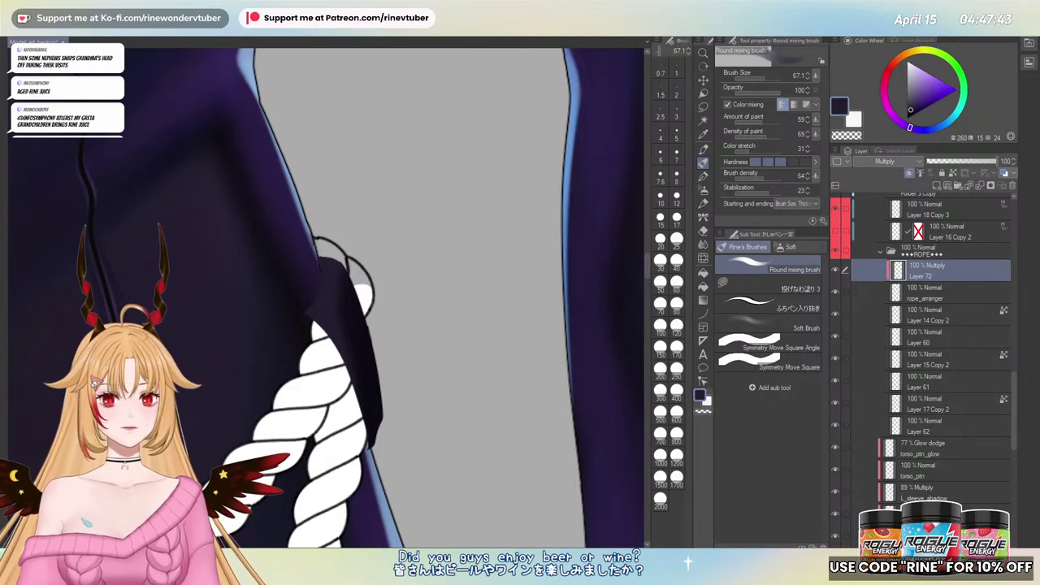
{"action": "left_click_drag", "start_coordinate": [397, 363], "coordinate": [390, 324]}
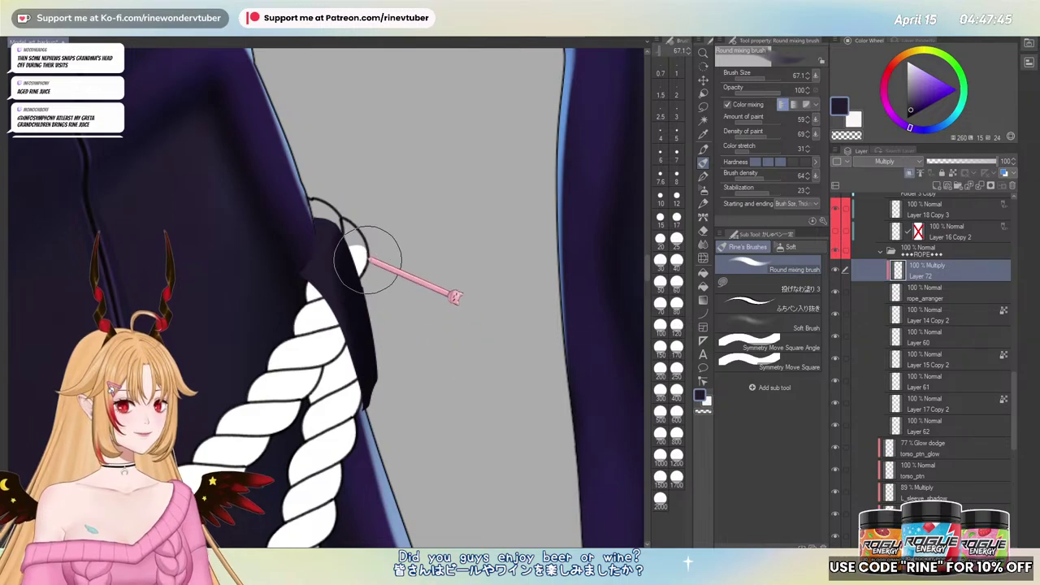
- Sample the coat's lighter purple and paint it over the upper part of the hip piece on a new clipped Normal layer
{"action": "left_click_drag", "start_coordinate": [390, 264], "coordinate": [288, 288]}
{"action": "scroll", "coordinate": [390, 251], "scroll_direction": "up", "scroll_amount": 4}
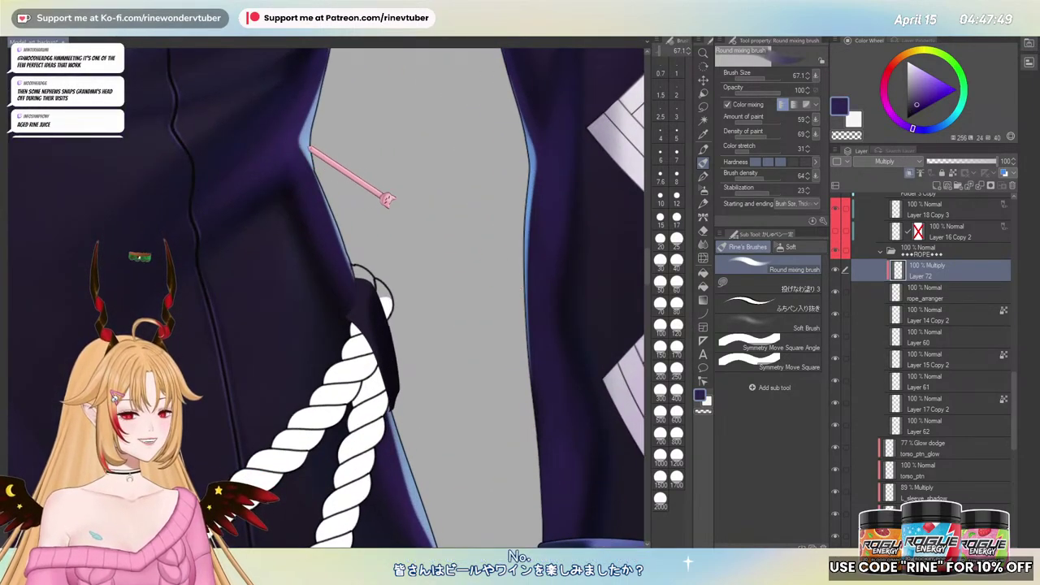
{"action": "left_click", "coordinate": [909, 172]}
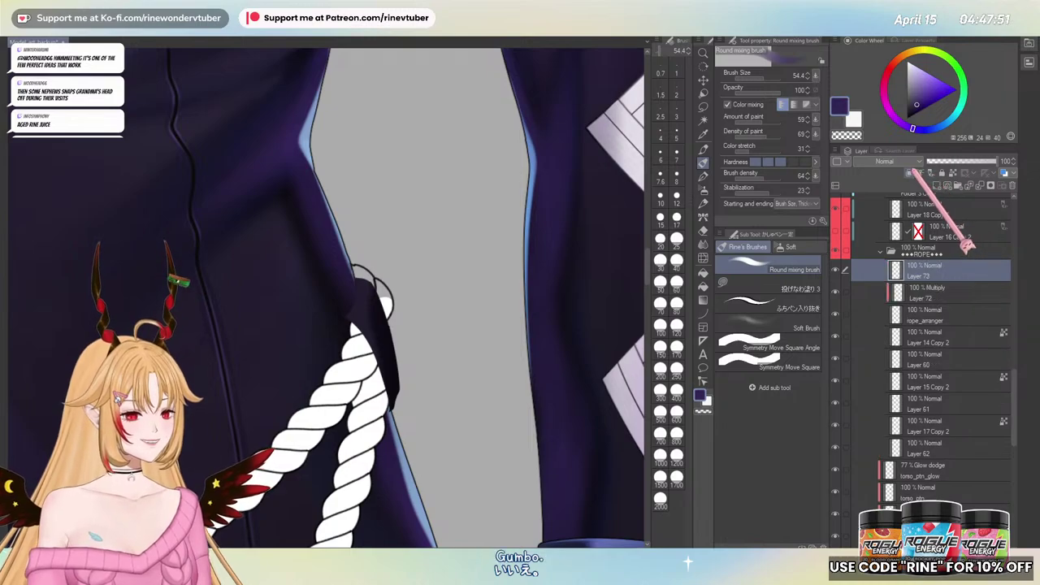
{"action": "left_click_drag", "start_coordinate": [376, 250], "coordinate": [362, 256]}
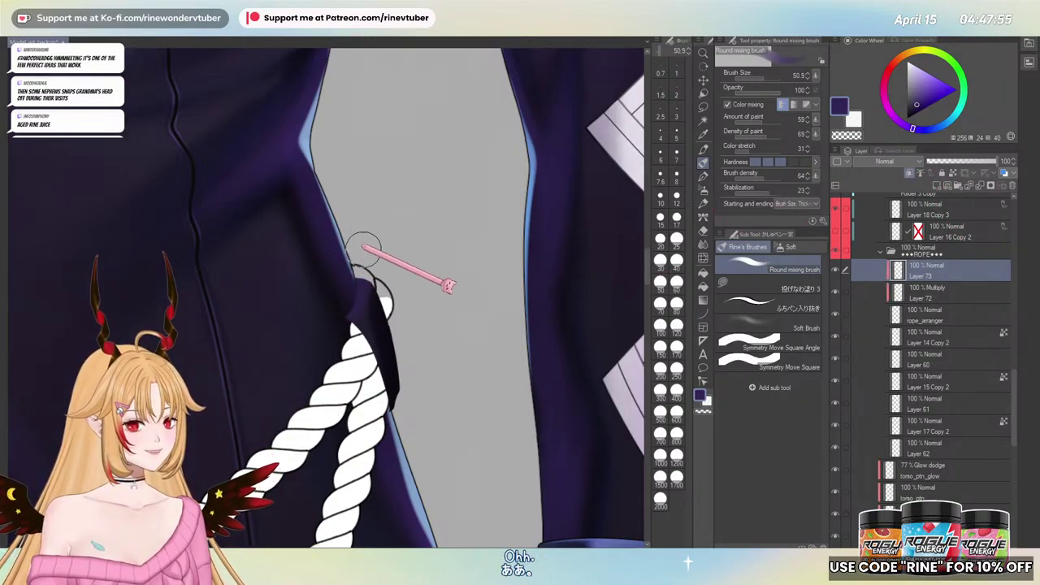
{"action": "key", "text": "bracketright"}
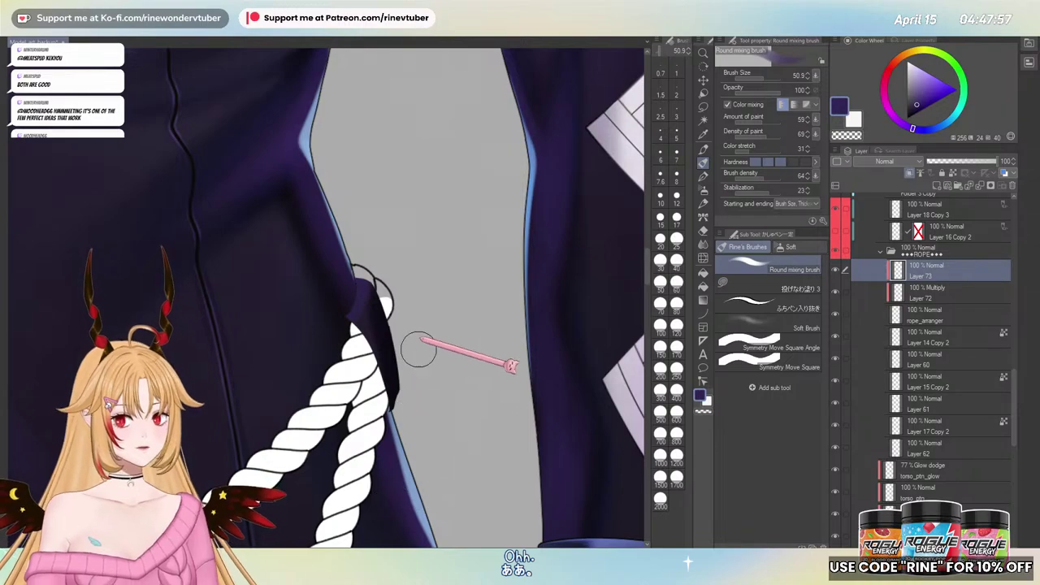
{"action": "key", "text": "bracketright"}
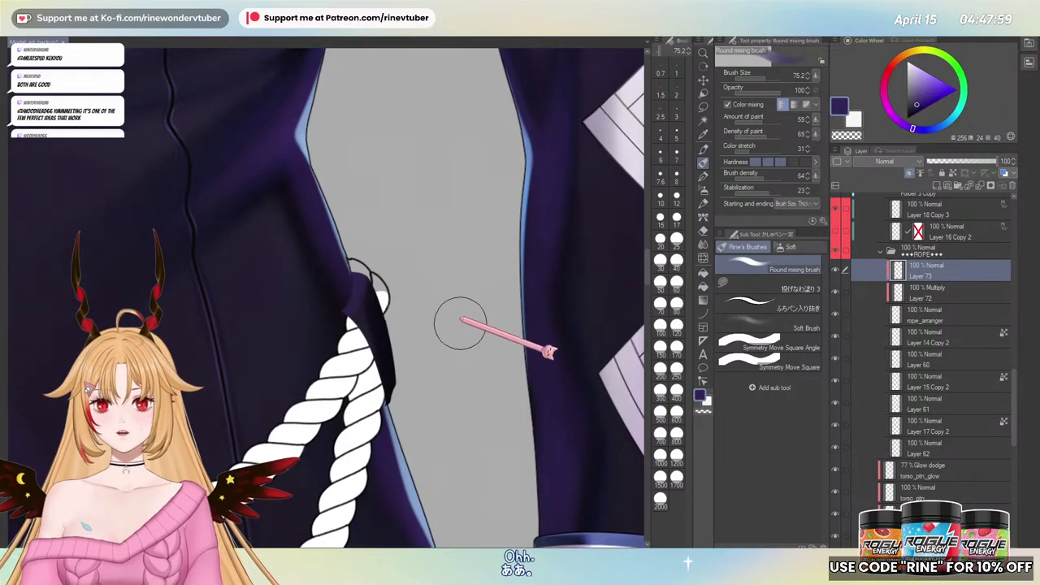
{"action": "left_click_drag", "start_coordinate": [461, 327], "coordinate": [454, 329]}
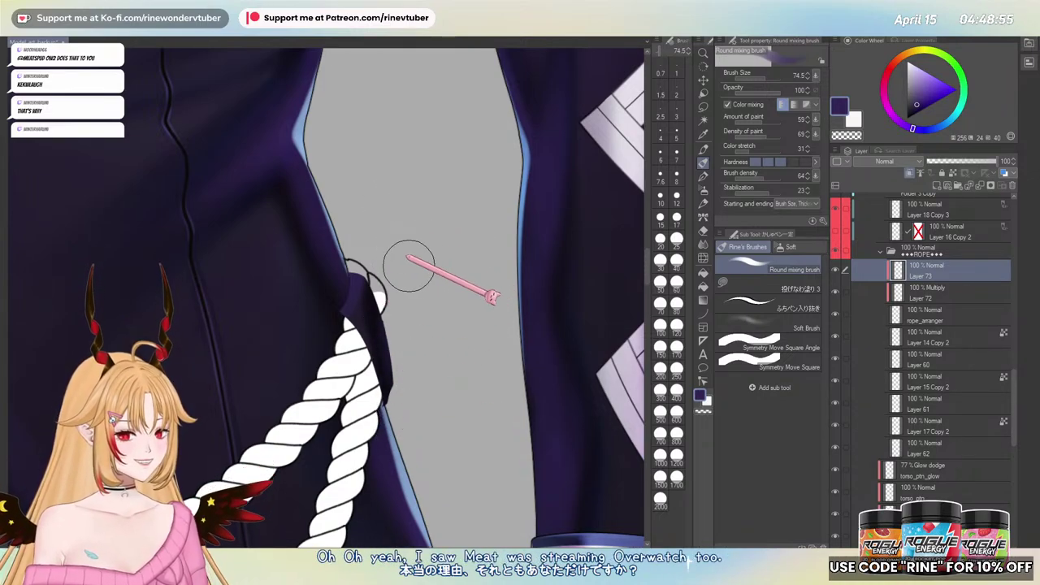
{"action": "key", "text": "bracketleft"}
{"action": "key", "text": "bracketleft"}
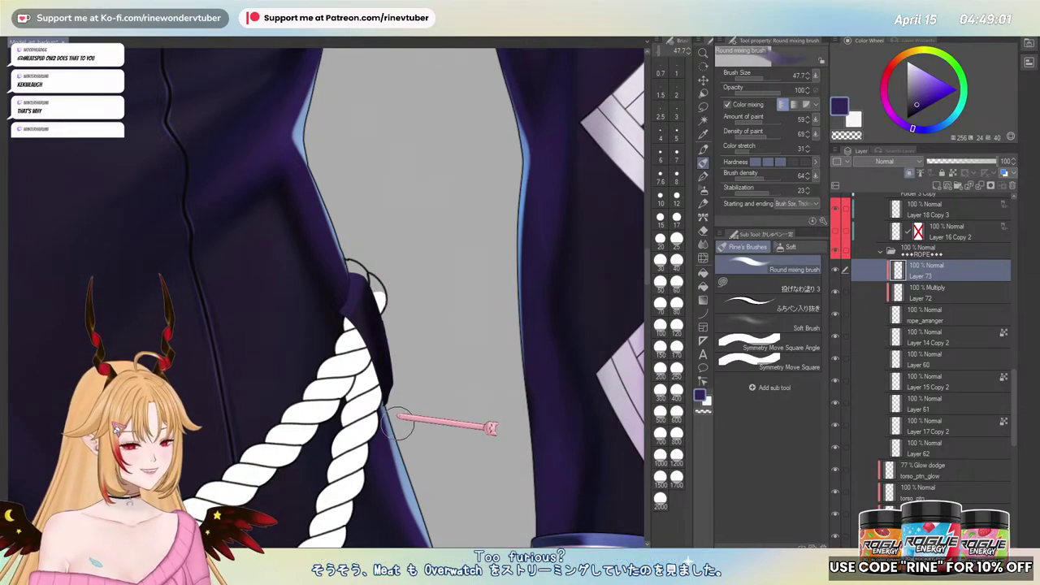
{"action": "scroll", "coordinate": [441, 298], "scroll_direction": "down", "scroll_amount": 5}
{"action": "scroll", "coordinate": [449, 294], "scroll_direction": "up", "scroll_amount": 6}
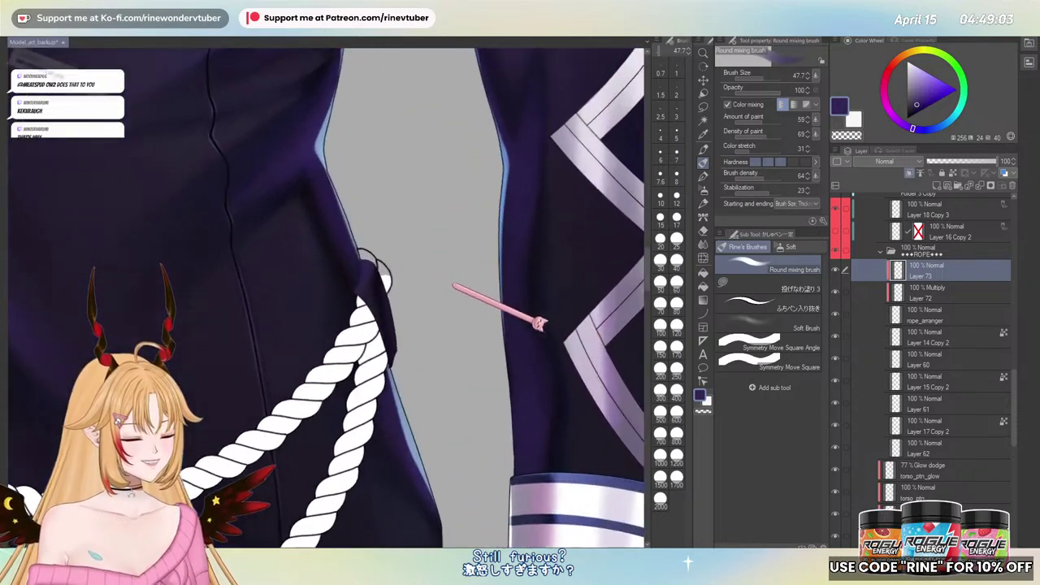
- Add another clipped layer above the purple tone layer and set its blending mode to Screen
{"action": "left_click", "coordinate": [936, 185]}
{"action": "left_click", "coordinate": [909, 172]}
{"action": "left_click", "coordinate": [883, 241]}
{"action": "left_click_drag", "start_coordinate": [396, 331], "coordinate": [374, 307]}
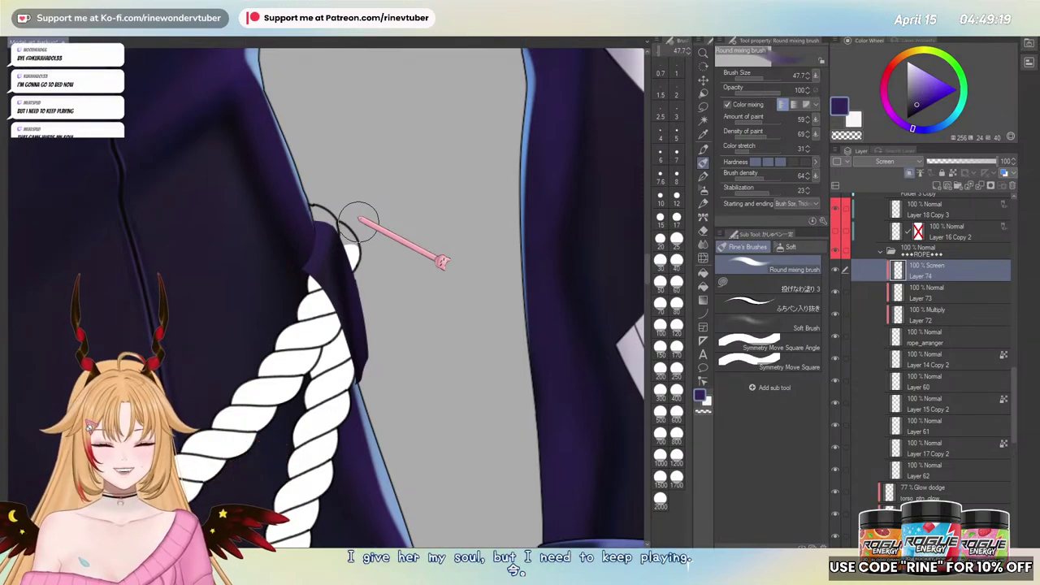
- Choose a light cyan with hue 192, saturation 79 and brightness 100, and reduce the brush size to 19.9
{"action": "mouse_move", "coordinate": [951, 105]}
{"action": "left_mouse_down"}
{"action": "mouse_move", "coordinate": [942, 105]}
{"action": "mouse_move", "coordinate": [954, 117]}
{"action": "left_mouse_up"}
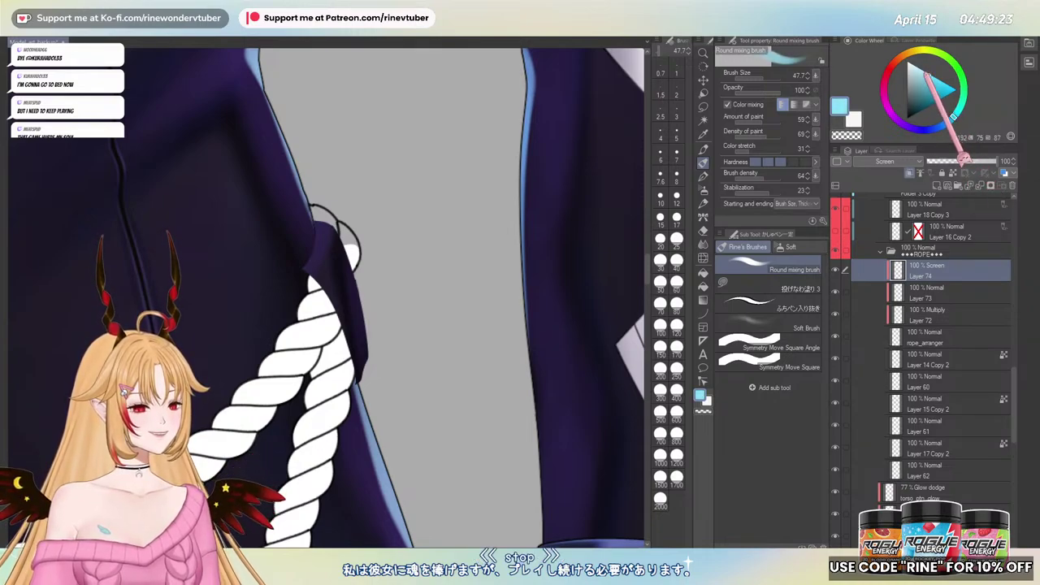
{"action": "left_click_drag", "start_coordinate": [924, 75], "coordinate": [926, 74]}
{"action": "left_click_drag", "start_coordinate": [953, 116], "coordinate": [947, 114]}
{"action": "mouse_move", "coordinate": [351, 212]}
{"action": "left_mouse_down"}
{"action": "mouse_move", "coordinate": [448, 255]}
{"action": "mouse_move", "coordinate": [363, 211]}
{"action": "left_mouse_up"}
{"action": "mouse_move", "coordinate": [459, 328]}
{"action": "left_mouse_down"}
{"action": "mouse_move", "coordinate": [448, 278]}
{"action": "mouse_move", "coordinate": [431, 269]}
{"action": "mouse_move", "coordinate": [471, 369]}
{"action": "left_mouse_up"}
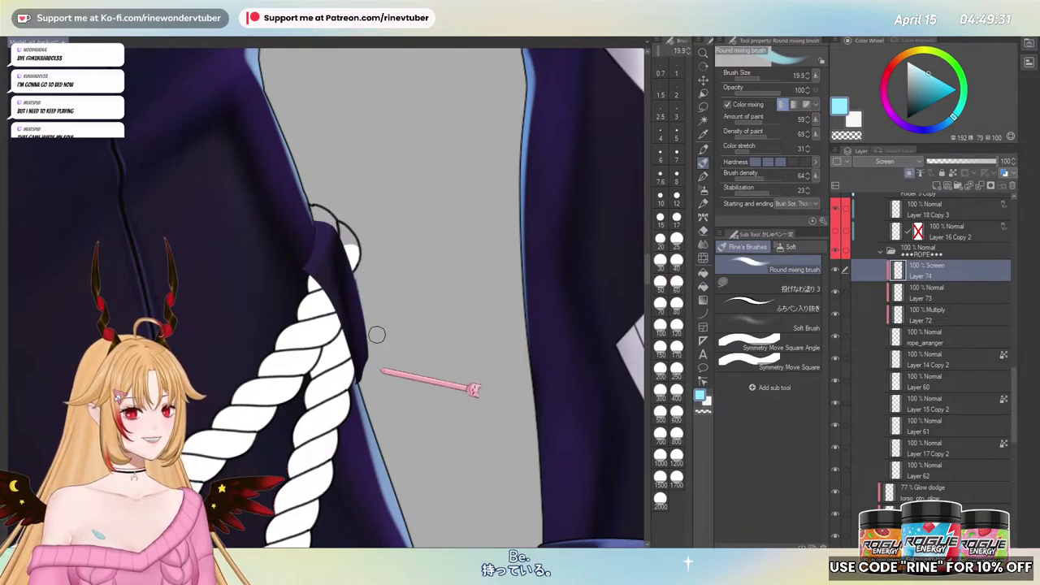
- Try a thin cyan rim highlight down the hip piece's outer edge, undo the strokes and reduce the brush size to 10.9
{"action": "left_click_drag", "start_coordinate": [336, 229], "coordinate": [365, 359]}
{"action": "key", "text": "ctrl+z"}
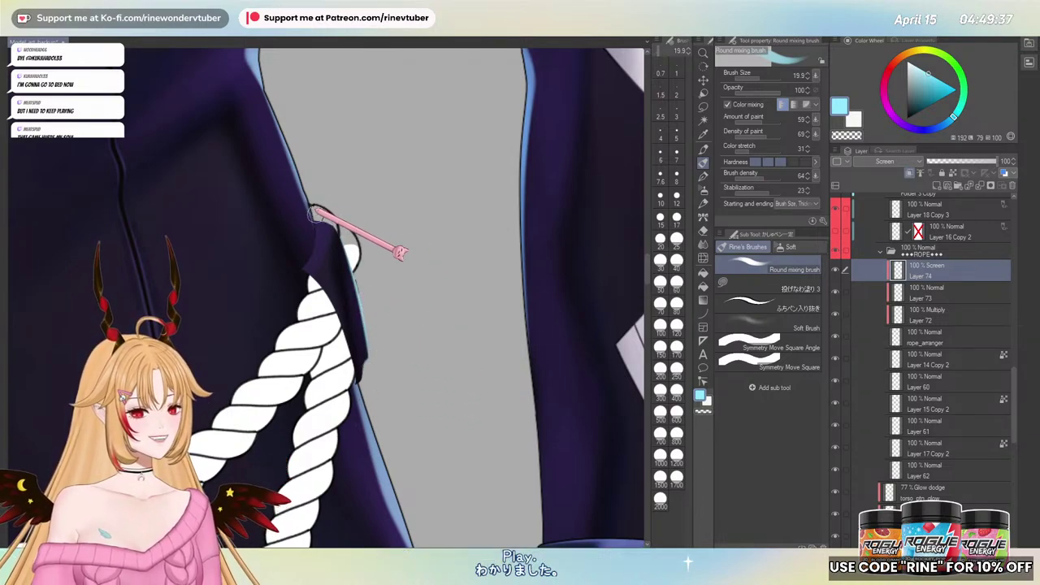
{"action": "key", "text": "ctrl+z"}
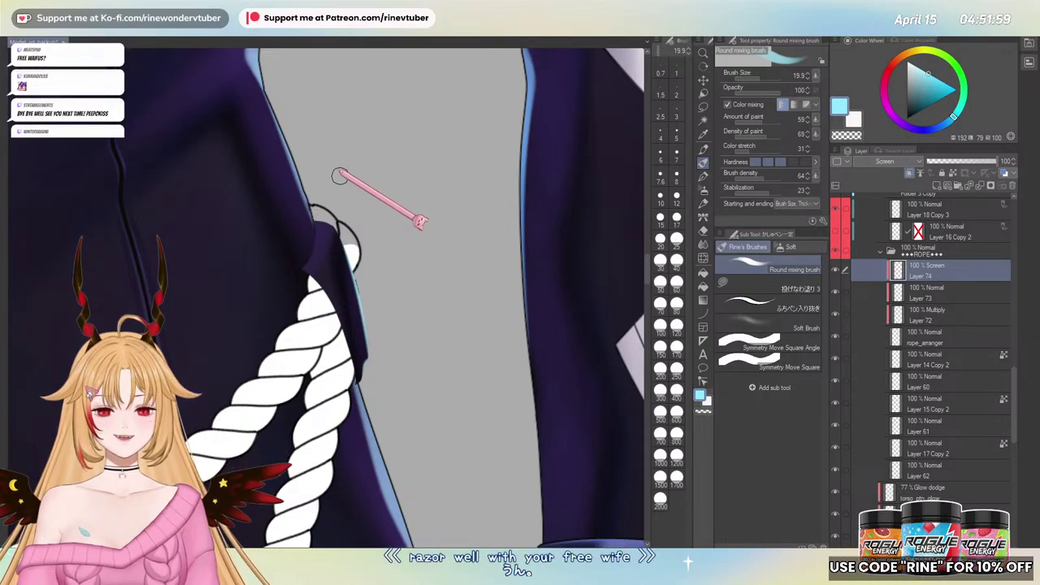
{"action": "key", "text": "["}
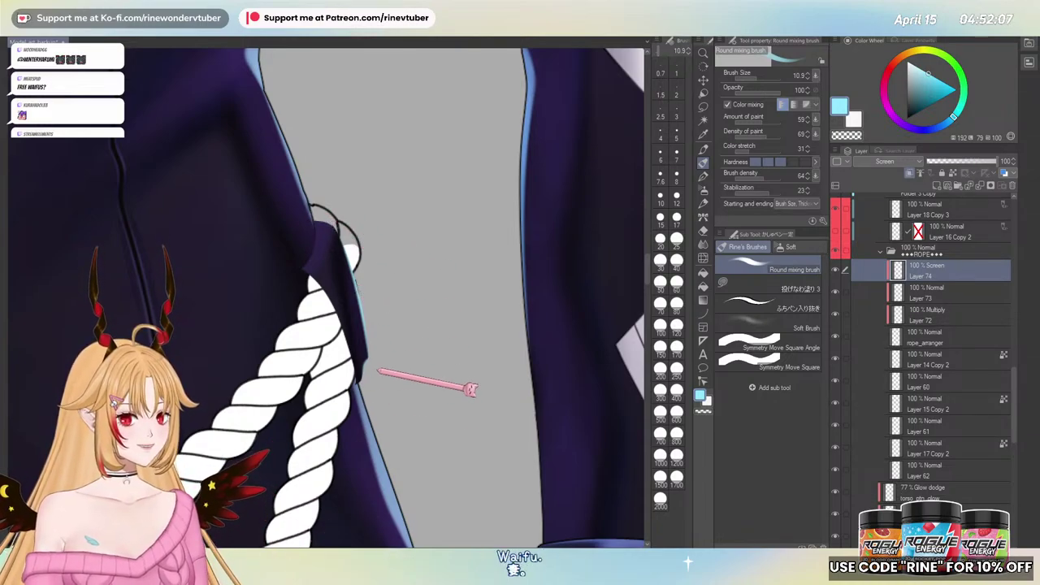
{"action": "scroll", "coordinate": [376, 379], "scroll_direction": "down", "scroll_amount": 5}
{"action": "scroll", "coordinate": [410, 361], "scroll_direction": "up", "scroll_amount": 4}
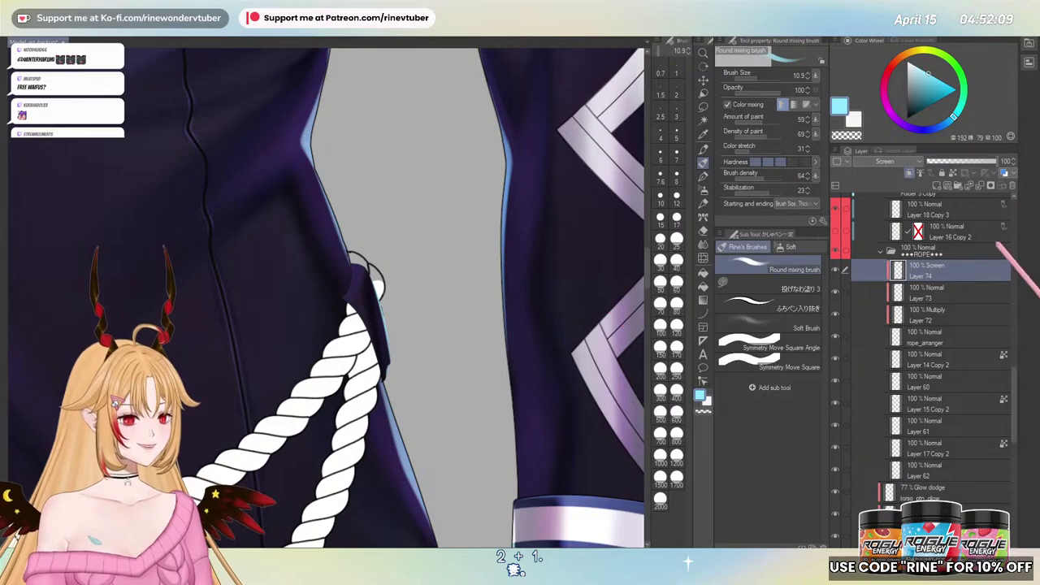
- Merge the clipped Multiply, Normal and Screen layers down into rope_arranger and toggle its visibility to check the piece
{"action": "left_click", "coordinate": [1001, 314]}
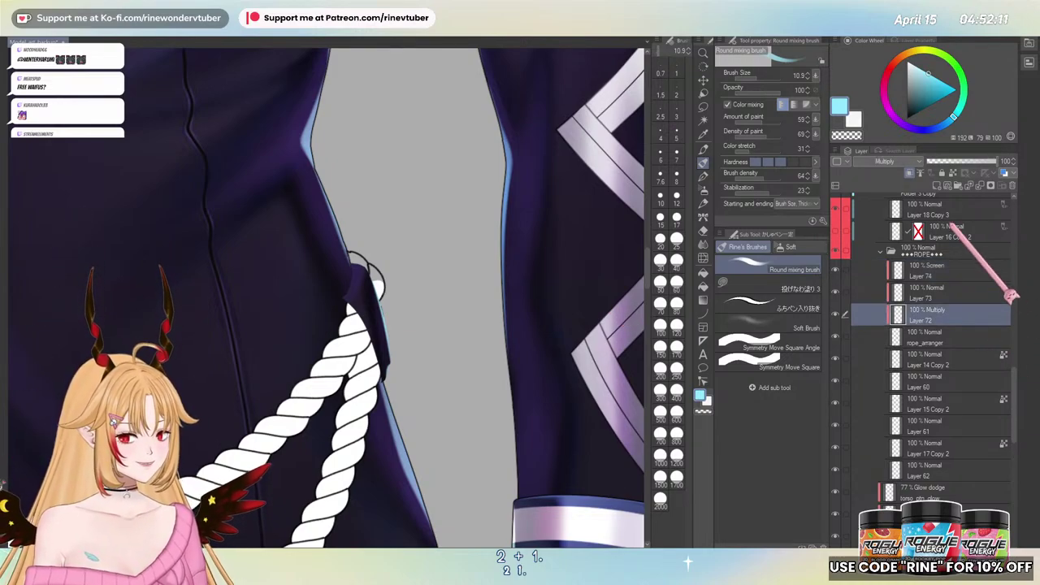
{"action": "key", "text": "ctrl+e"}
{"action": "left_click", "coordinate": [945, 288]}
{"action": "key", "text": "ctrl+e"}
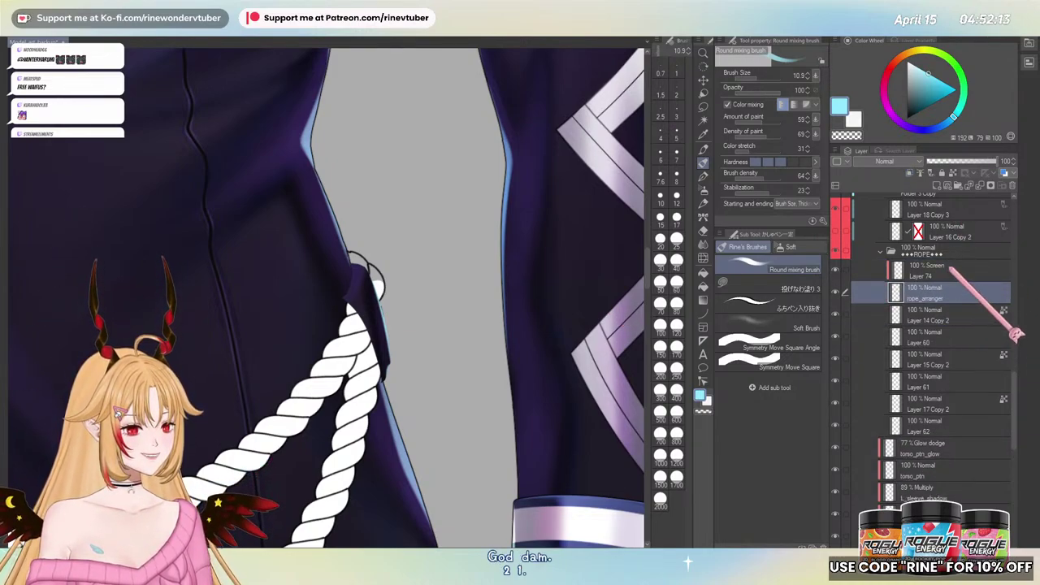
{"action": "left_click", "coordinate": [949, 268]}
{"action": "key", "text": "ctrl+e"}
{"action": "left_click", "coordinate": [836, 270]}
{"action": "left_click", "coordinate": [836, 269]}
{"action": "left_click", "coordinate": [836, 269]}
{"action": "left_click", "coordinate": [836, 270]}
- Duplicate the rope_arranger layer, place the copy directly below the original and name it rope_arranger_line
{"action": "scroll", "coordinate": [530, 228], "scroll_direction": "down", "scroll_amount": 2}
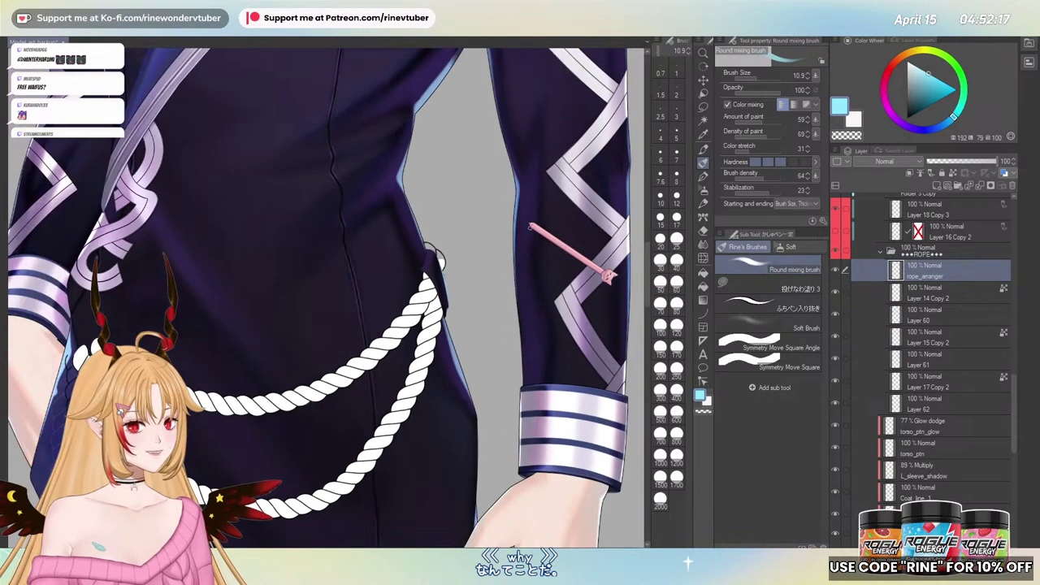
{"action": "scroll", "coordinate": [529, 230], "scroll_direction": "down", "scroll_amount": 3}
{"action": "left_click_drag", "start_coordinate": [476, 302], "coordinate": [419, 341]}
{"action": "scroll", "coordinate": [407, 307], "scroll_direction": "up", "scroll_amount": 3}
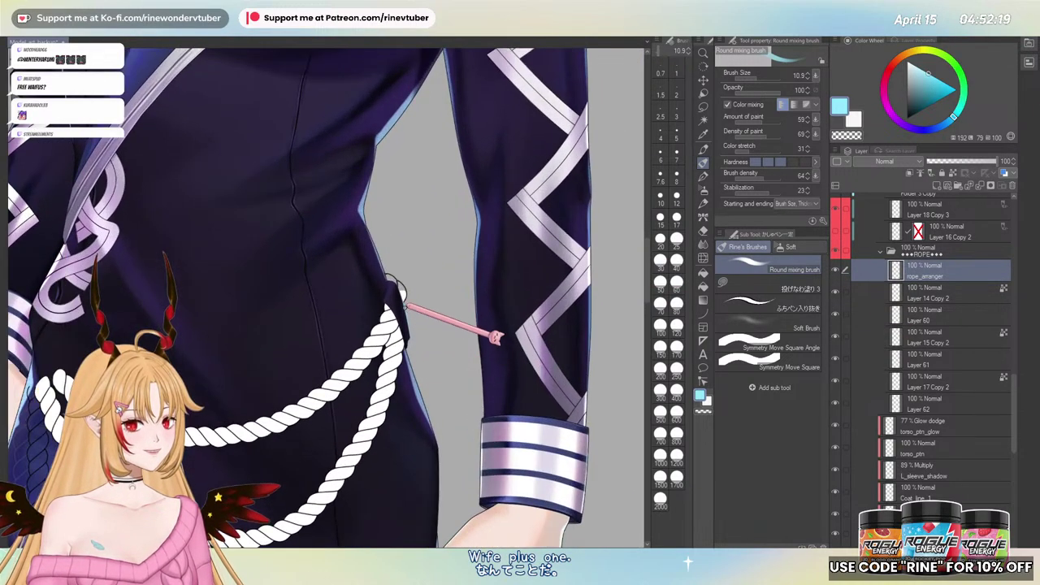
{"action": "scroll", "coordinate": [406, 307], "scroll_direction": "up", "scroll_amount": 2}
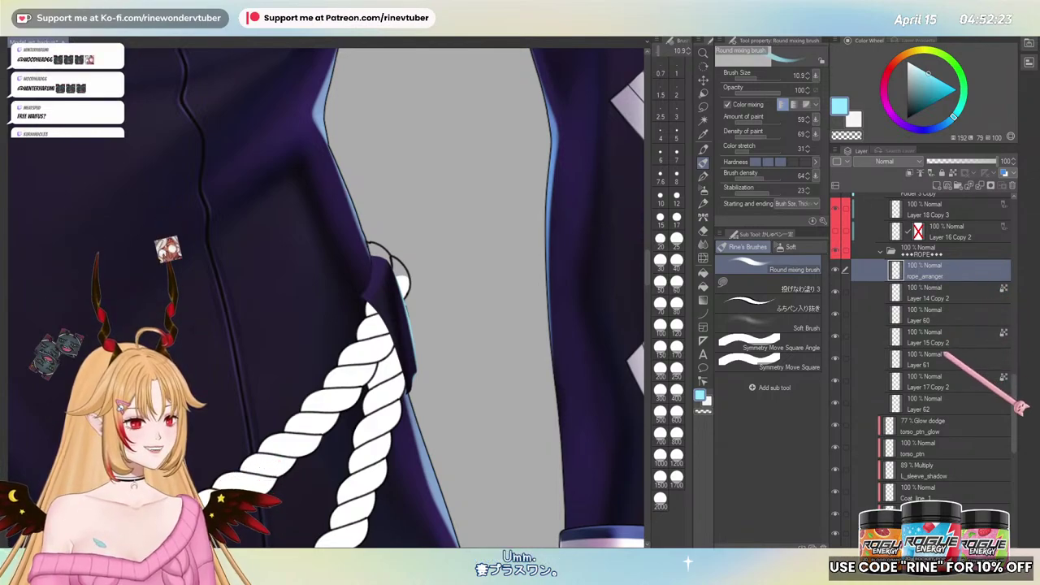
{"action": "key", "text": "ctrl+c"}
{"action": "key", "text": "ctrl+v"}
{"action": "left_click_drag", "start_coordinate": [977, 272], "coordinate": [952, 299]}
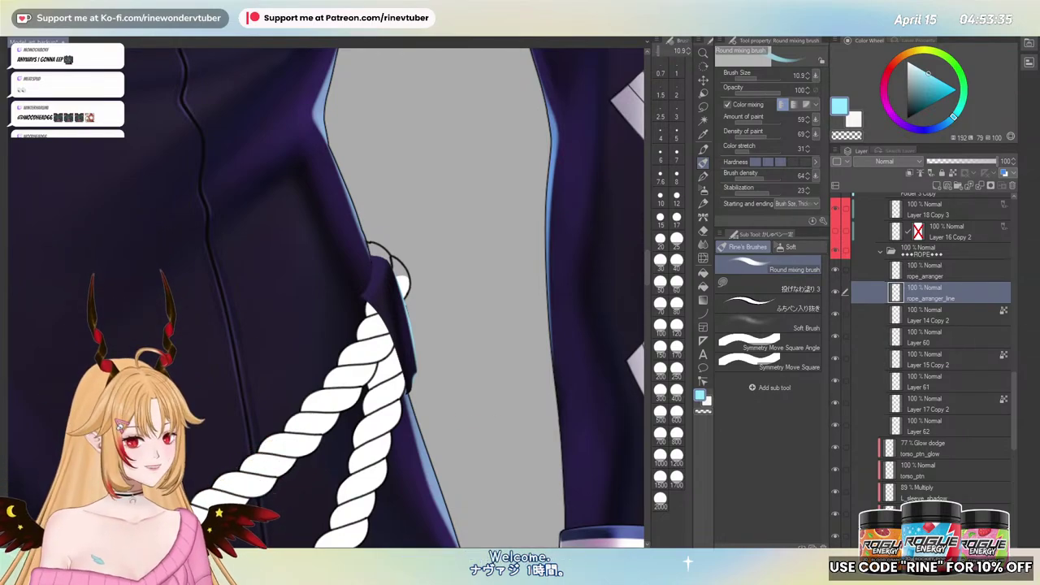
- Give rope_arranger_line an Edge border effect with black edge colour and a thickness of 1.0
{"action": "scroll", "coordinate": [549, 262], "scroll_direction": "down", "scroll_amount": 2}
{"action": "scroll", "coordinate": [551, 264], "scroll_direction": "up", "scroll_amount": 1}
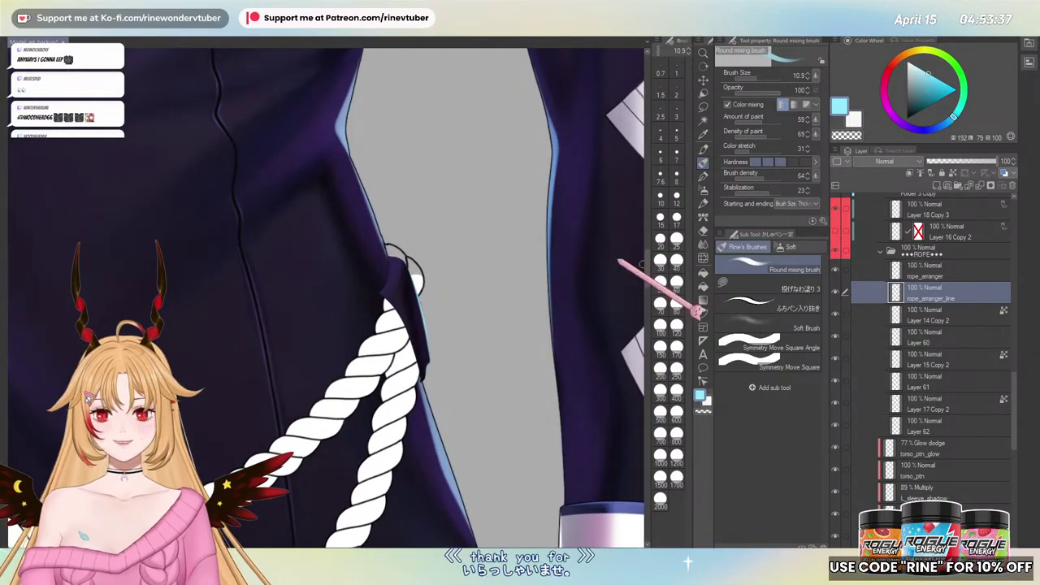
{"action": "left_click", "coordinate": [912, 41]}
{"action": "left_click", "coordinate": [867, 61]}
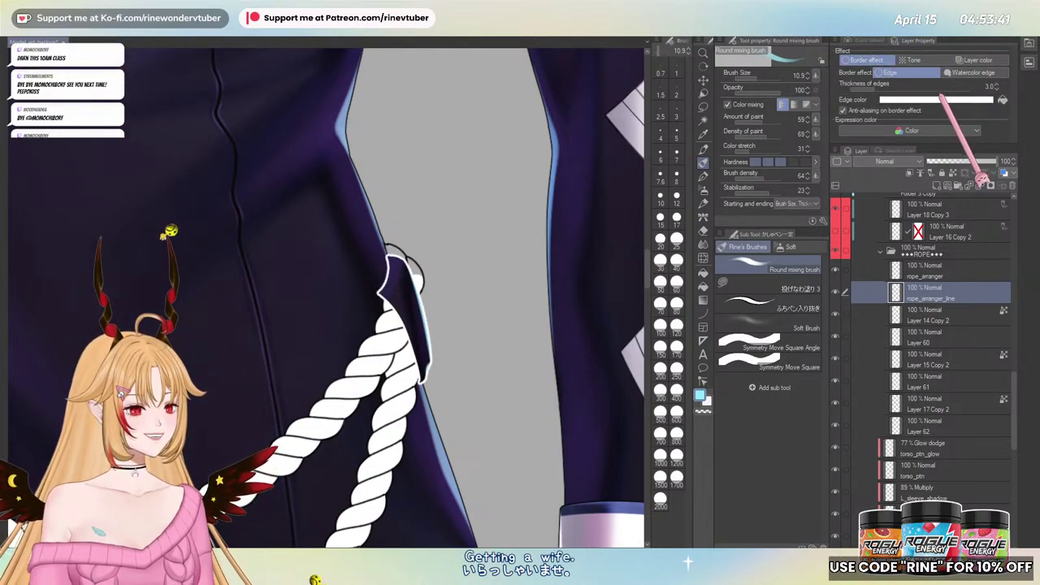
{"action": "left_click", "coordinate": [761, 246]}
{"action": "left_click", "coordinate": [995, 87]}
{"action": "left_click", "coordinate": [995, 88]}
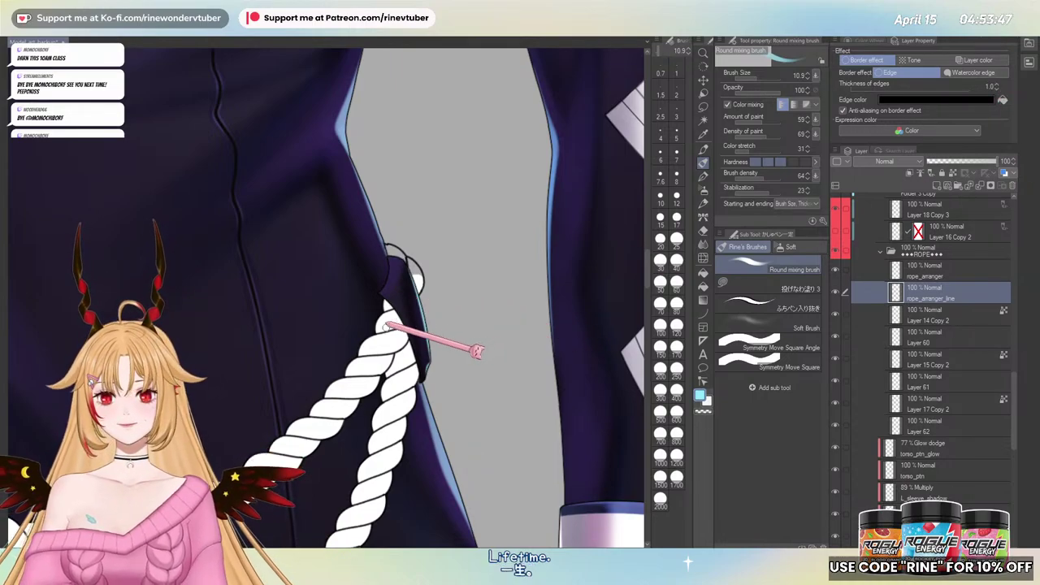
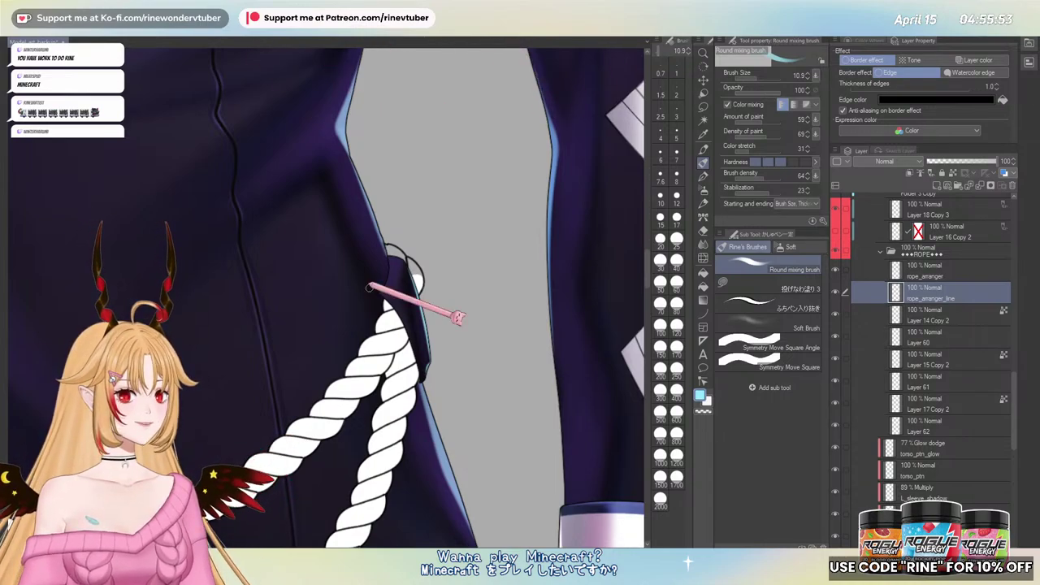
- Examine the outlined hip piece and both rope loops against the coat at different zoom levels
{"action": "scroll", "coordinate": [371, 289], "scroll_direction": "down", "scroll_amount": 4}
{"action": "left_click_drag", "start_coordinate": [307, 414], "coordinate": [436, 301]}
{"action": "scroll", "coordinate": [436, 302], "scroll_direction": "up", "scroll_amount": 1}
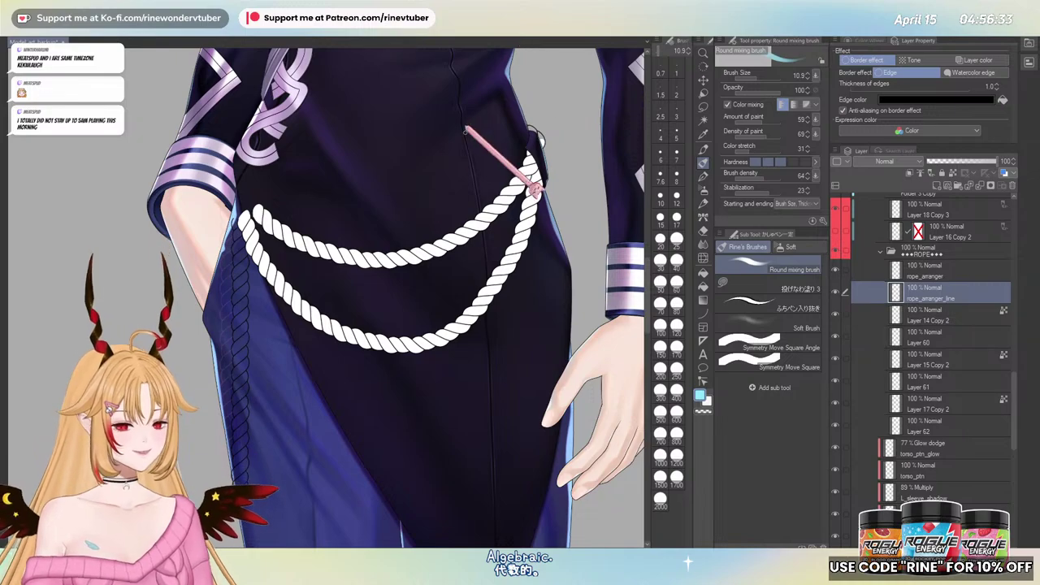
{"action": "left_click_drag", "start_coordinate": [401, 301], "coordinate": [402, 329]}
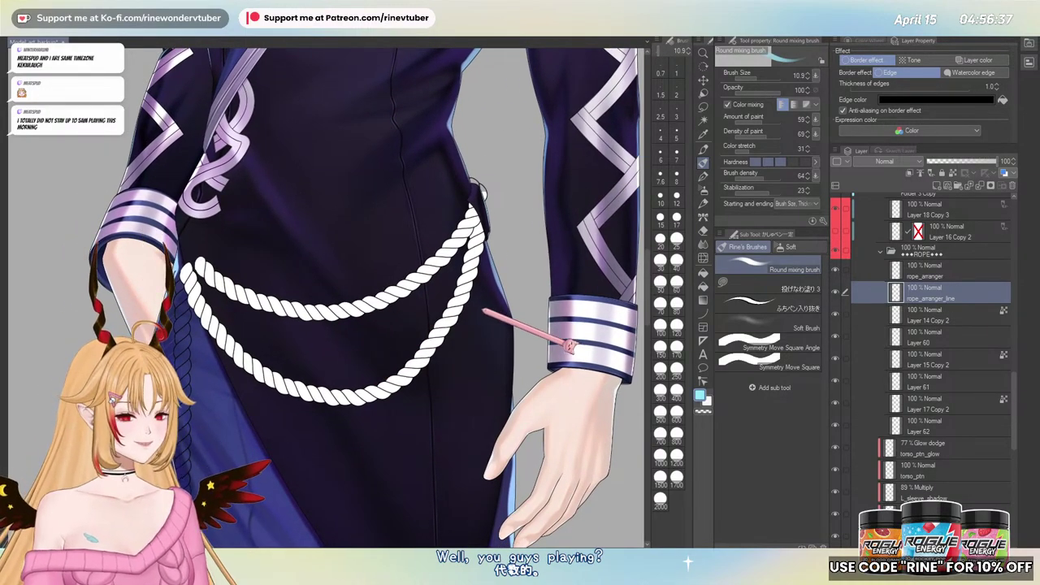
{"action": "scroll", "coordinate": [489, 319], "scroll_direction": "down", "scroll_amount": 1}
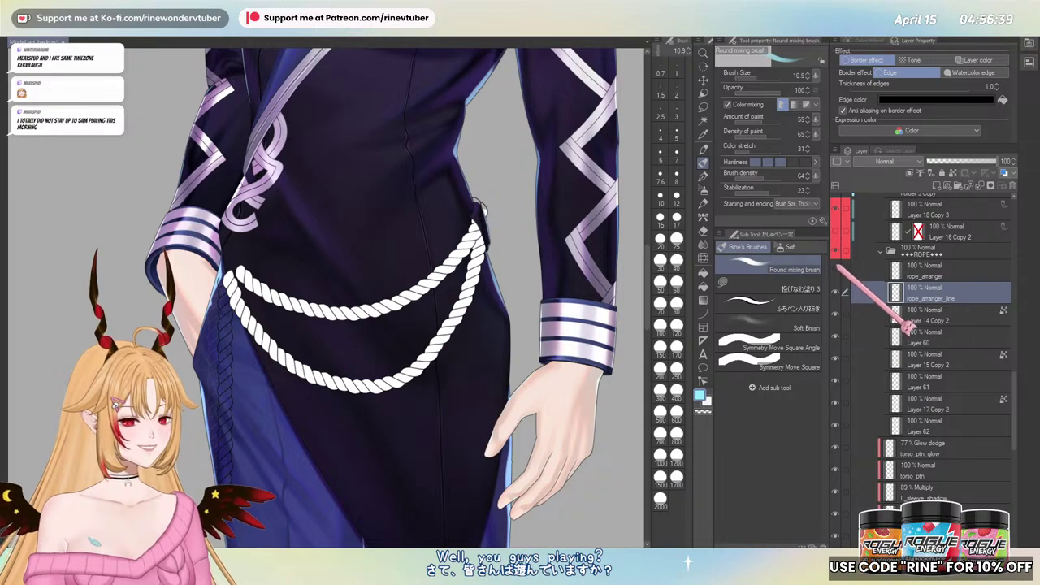
{"action": "left_click_drag", "start_coordinate": [485, 204], "coordinate": [475, 234]}
{"action": "left_click_drag", "start_coordinate": [478, 274], "coordinate": [477, 307]}
{"action": "scroll", "coordinate": [515, 300], "scroll_direction": "up", "scroll_amount": 1}
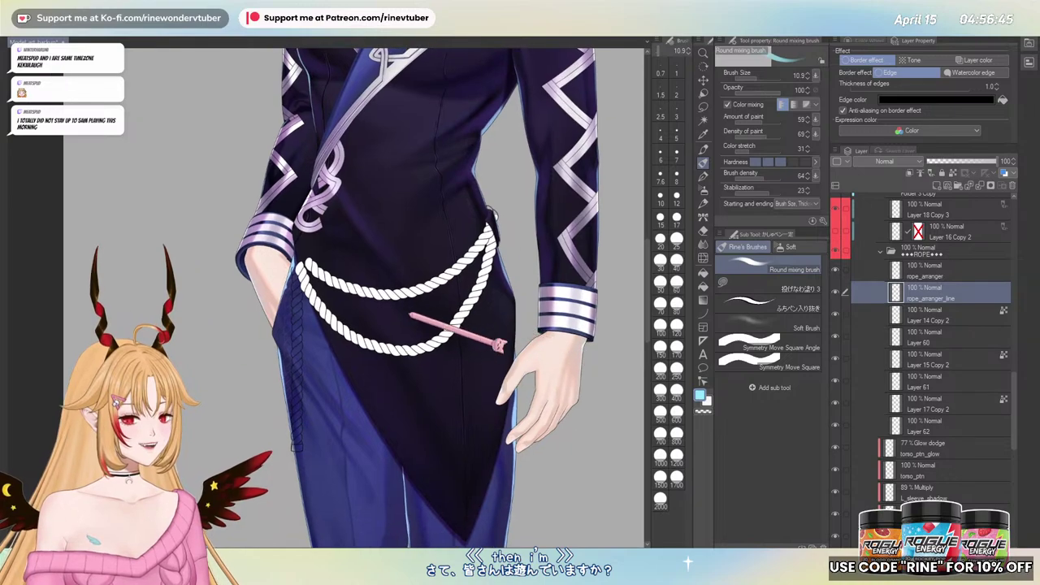
{"action": "scroll", "coordinate": [422, 315], "scroll_direction": "up", "scroll_amount": 2}
{"action": "scroll", "coordinate": [424, 315], "scroll_direction": "down", "scroll_amount": 1}
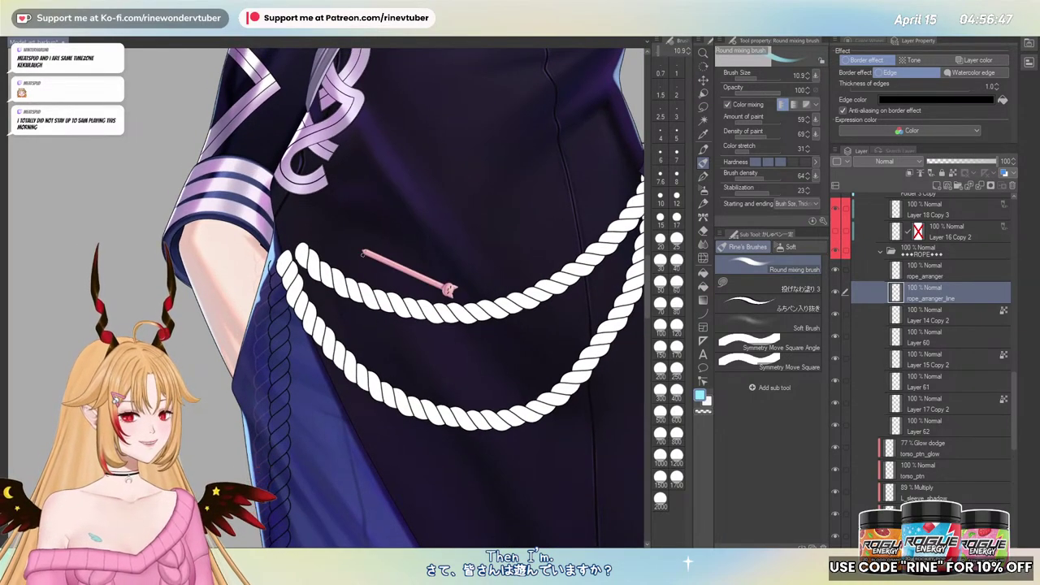
- Identify the rope's layers with the Move layer tool, selecting Layer 60 and Layer 14 Copy 2
{"action": "key", "text": "k"}
{"action": "left_click_drag", "start_coordinate": [447, 289], "coordinate": [329, 344]}
{"action": "left_click", "coordinate": [371, 295]}
{"action": "scroll", "coordinate": [370, 295], "scroll_direction": "down", "scroll_amount": 1}
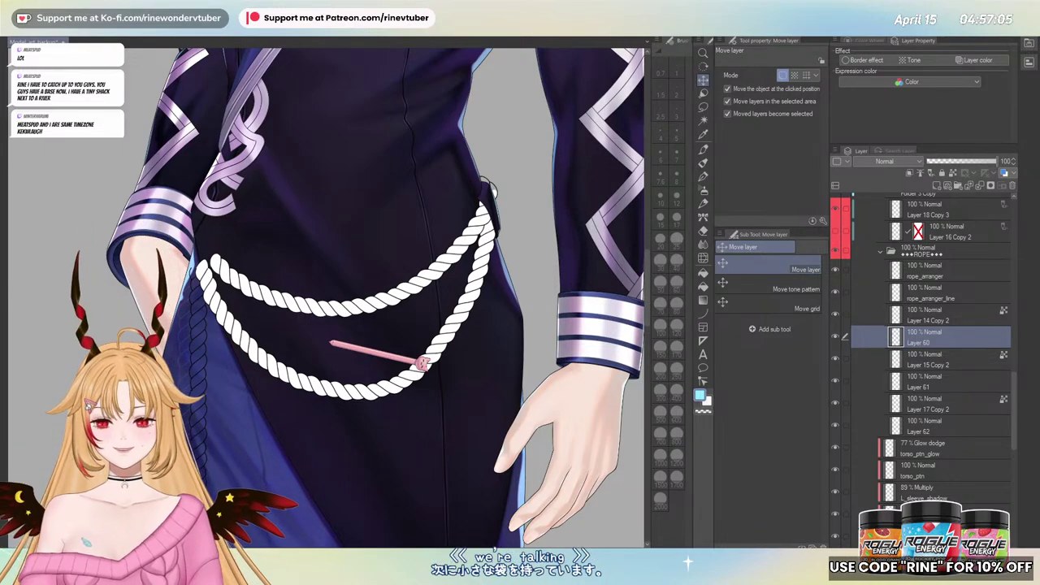
{"action": "key", "text": "Up"}
{"action": "key", "text": "Left"}
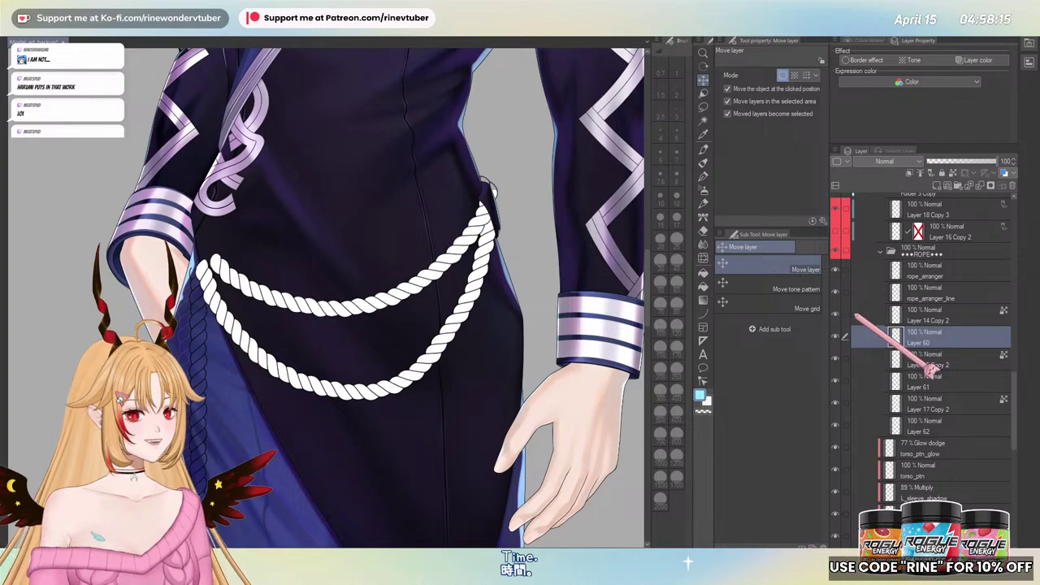
{"action": "left_click", "coordinate": [947, 316]}
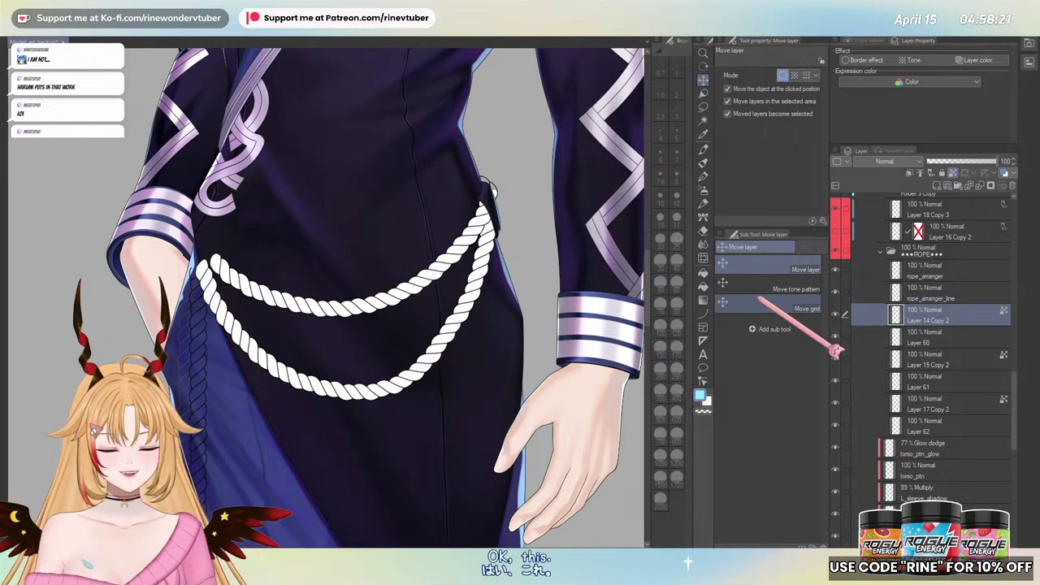
- Look over the hanging rope loops and how they attach to the hip piece
{"action": "left_click_drag", "start_coordinate": [387, 328], "coordinate": [401, 362]}
{"action": "scroll", "coordinate": [419, 346], "scroll_direction": "down", "scroll_amount": 3}
{"action": "left_click_drag", "start_coordinate": [453, 396], "coordinate": [488, 283]}
{"action": "left_click_drag", "start_coordinate": [408, 329], "coordinate": [445, 374]}
{"action": "scroll", "coordinate": [424, 346], "scroll_direction": "down", "scroll_amount": 1}
{"action": "left_click_drag", "start_coordinate": [414, 330], "coordinate": [413, 372]}
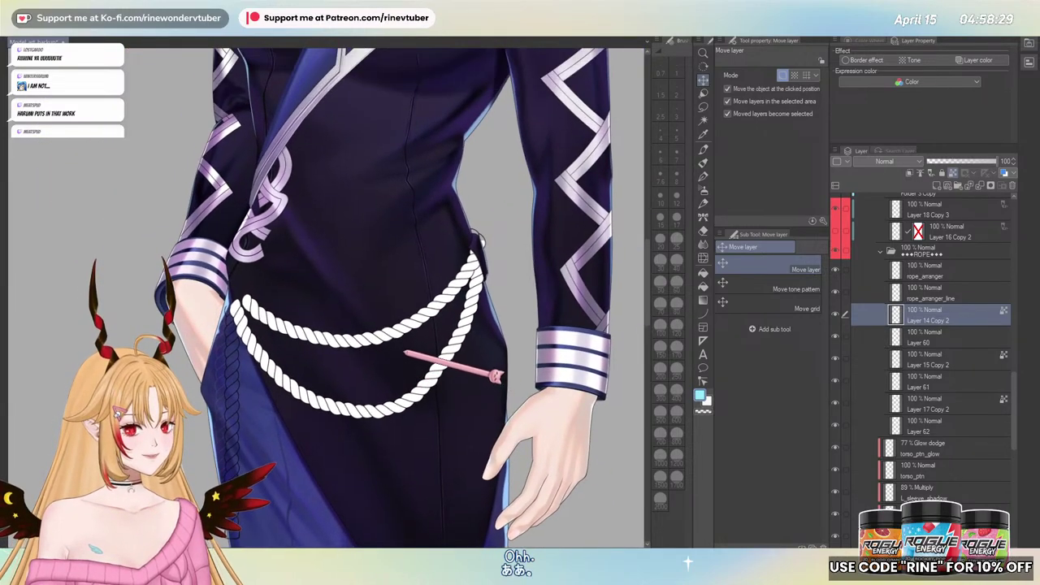
{"action": "scroll", "coordinate": [408, 354], "scroll_direction": "up", "scroll_amount": 2}
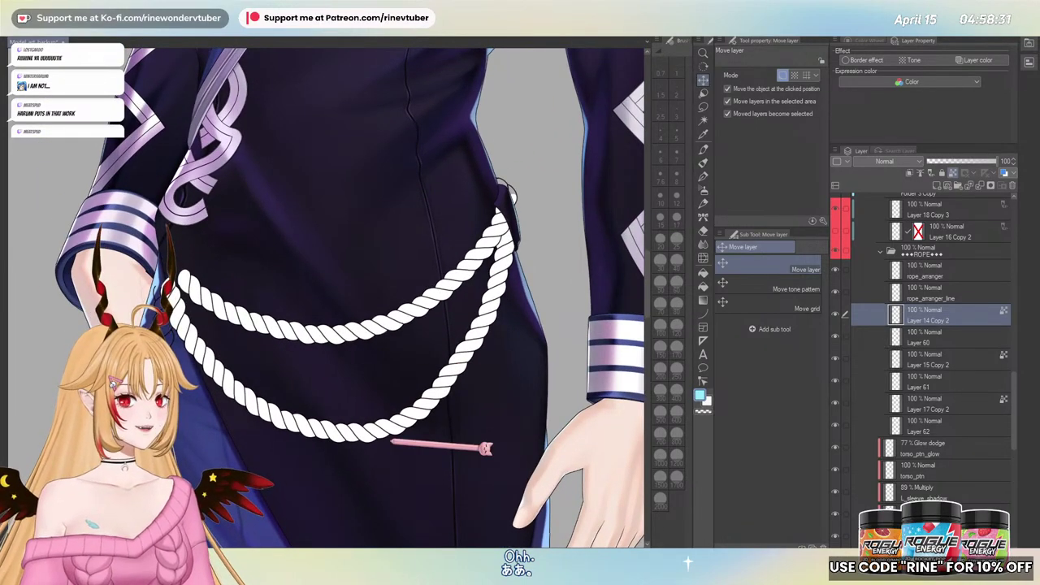
{"action": "left_click_drag", "start_coordinate": [396, 330], "coordinate": [403, 300]}
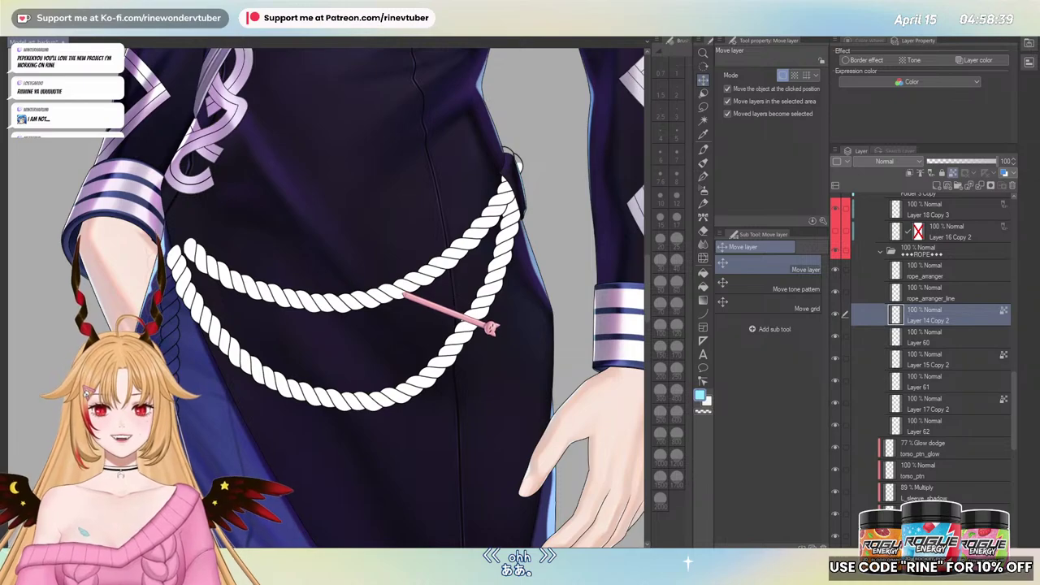
{"action": "left_click_drag", "start_coordinate": [395, 300], "coordinate": [397, 311]}
{"action": "key", "text": "ctrl+z"}
{"action": "key", "text": "ctrl+y"}
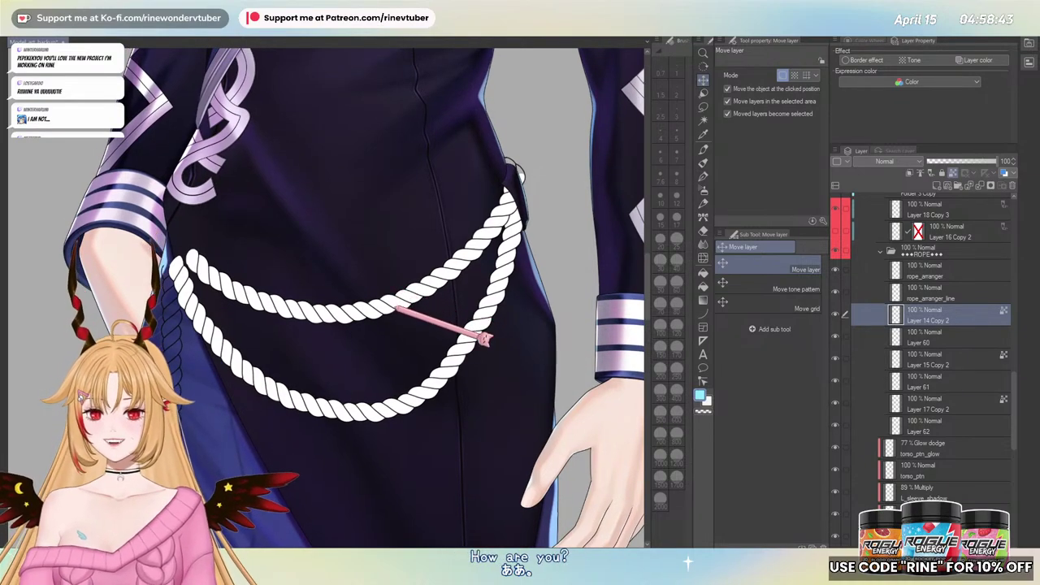
{"action": "key", "text": "Down"}
{"action": "key", "text": "Down"}
{"action": "key", "text": "Down"}
{"action": "key", "text": "Down"}
{"action": "key", "text": "Down"}
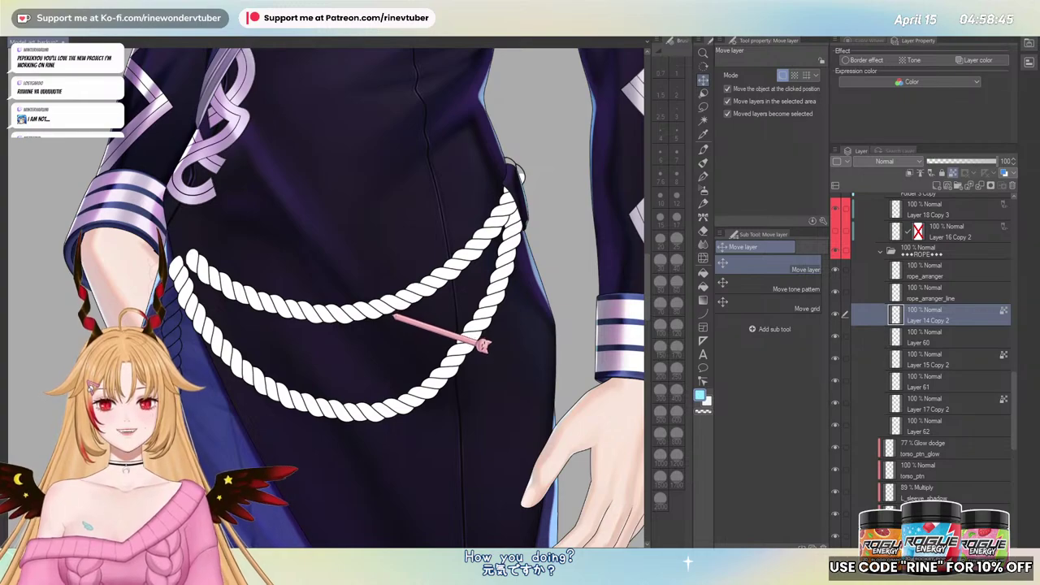
{"action": "key", "text": "Down"}
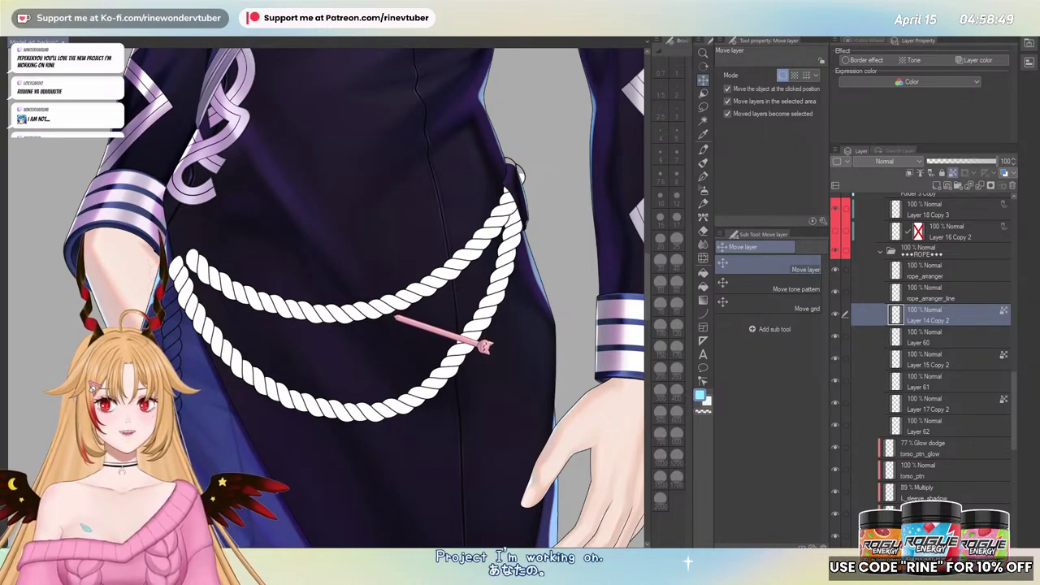
{"action": "key", "text": "Up"}
{"action": "key", "text": "Up"}
{"action": "key", "text": "Up"}
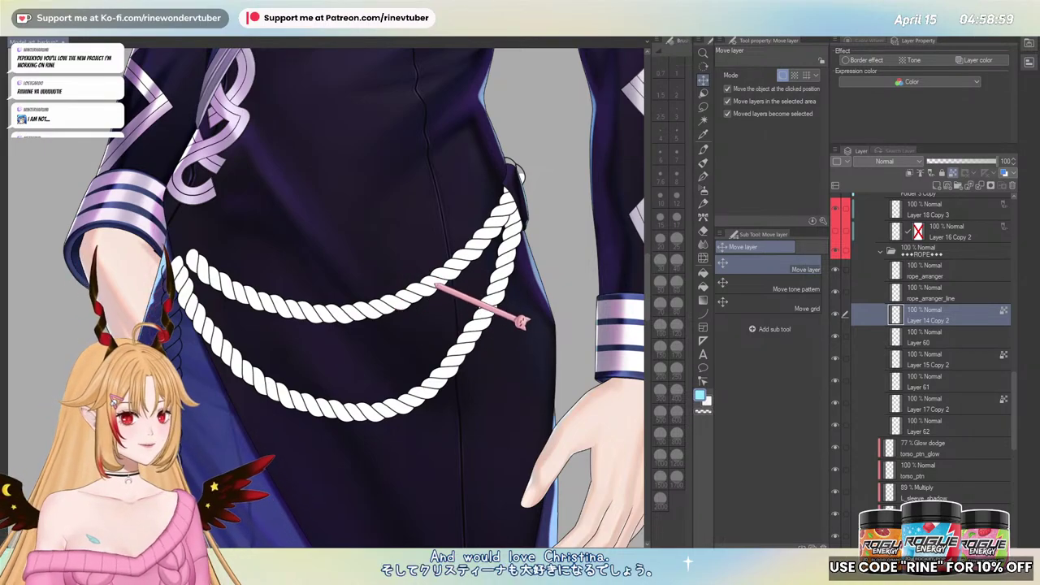
- Toggle Layer 14 Copy 2 off and on and inspect the rope loops close up and on the full figure
{"action": "left_click", "coordinate": [836, 312]}
{"action": "left_click", "coordinate": [835, 312]}
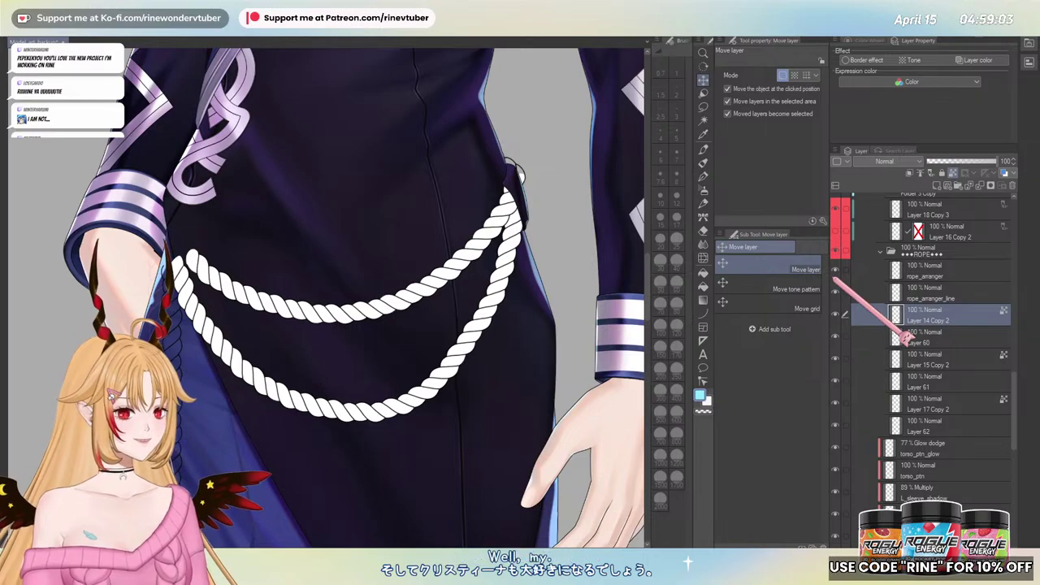
{"action": "scroll", "coordinate": [459, 280], "scroll_direction": "up", "scroll_amount": 3}
{"action": "scroll", "coordinate": [418, 248], "scroll_direction": "down", "scroll_amount": 4}
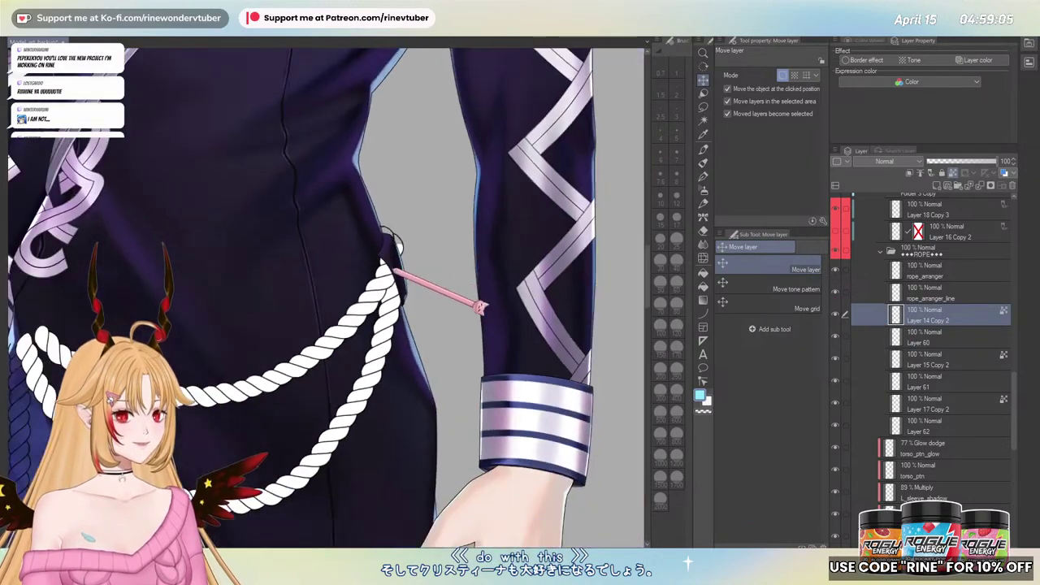
{"action": "mouse_move", "coordinate": [390, 349]}
{"action": "left_mouse_down"}
{"action": "mouse_move", "coordinate": [413, 296]}
{"action": "mouse_move", "coordinate": [389, 354]}
{"action": "left_mouse_up"}
{"action": "scroll", "coordinate": [480, 376], "scroll_direction": "up", "scroll_amount": 6}
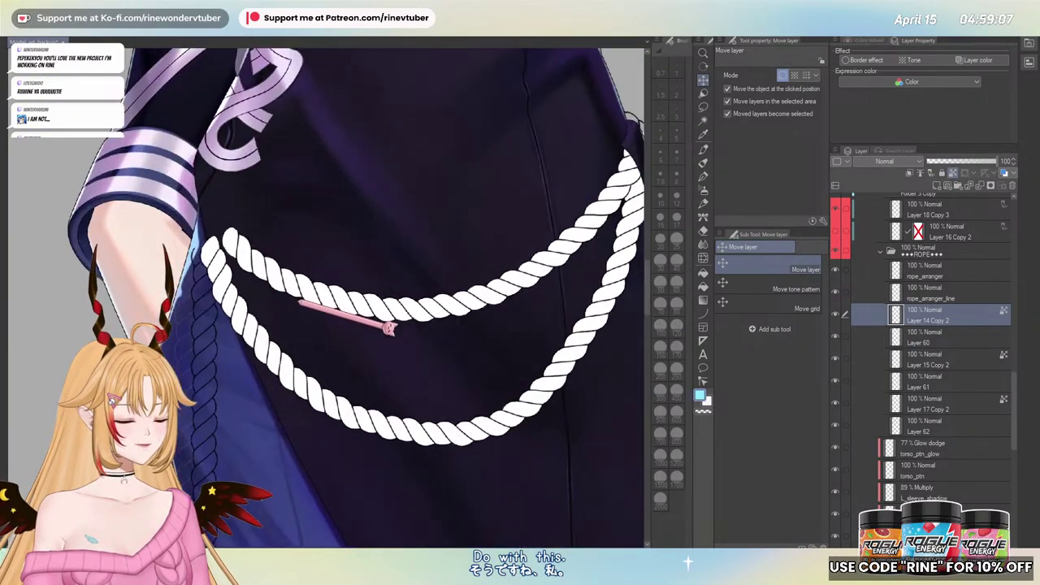
{"action": "scroll", "coordinate": [438, 341], "scroll_direction": "down", "scroll_amount": 4}
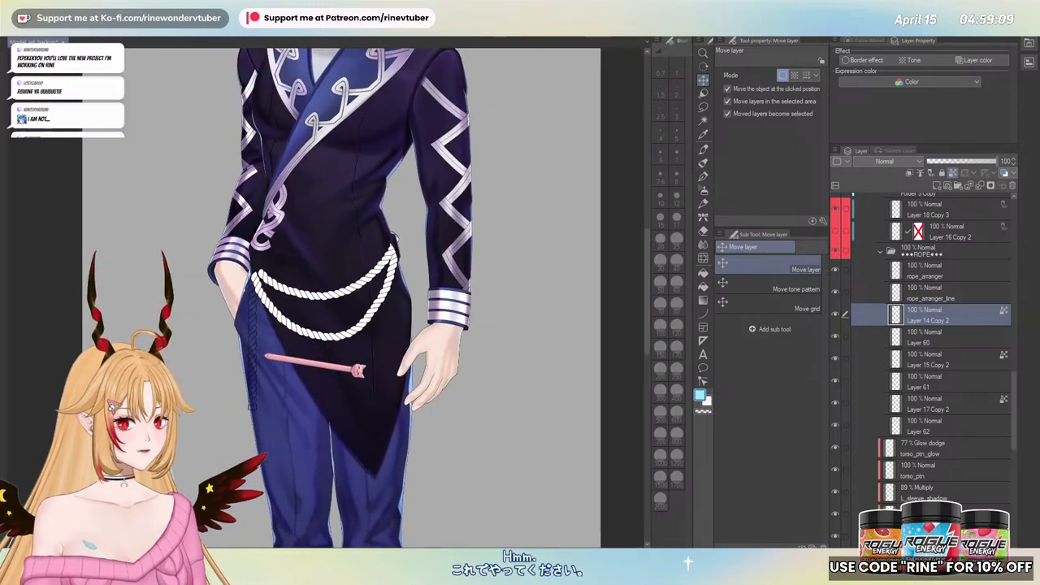
{"action": "scroll", "coordinate": [395, 301], "scroll_direction": "up", "scroll_amount": 3}
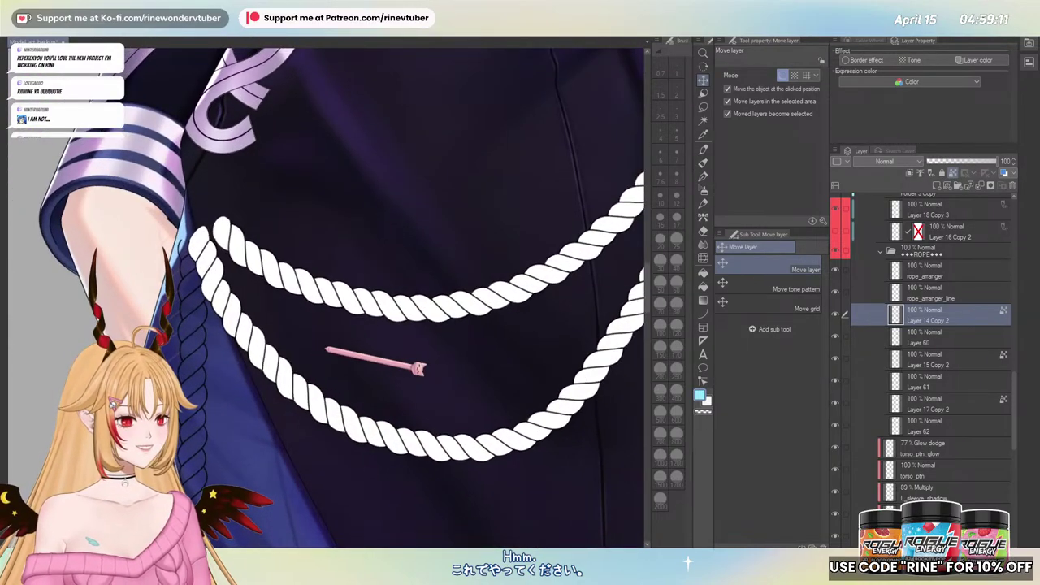
- Add a new layer clipped to the rope's Layer 60 and switch to the Round mixing brush for shading
{"action": "left_click", "coordinate": [948, 332]}
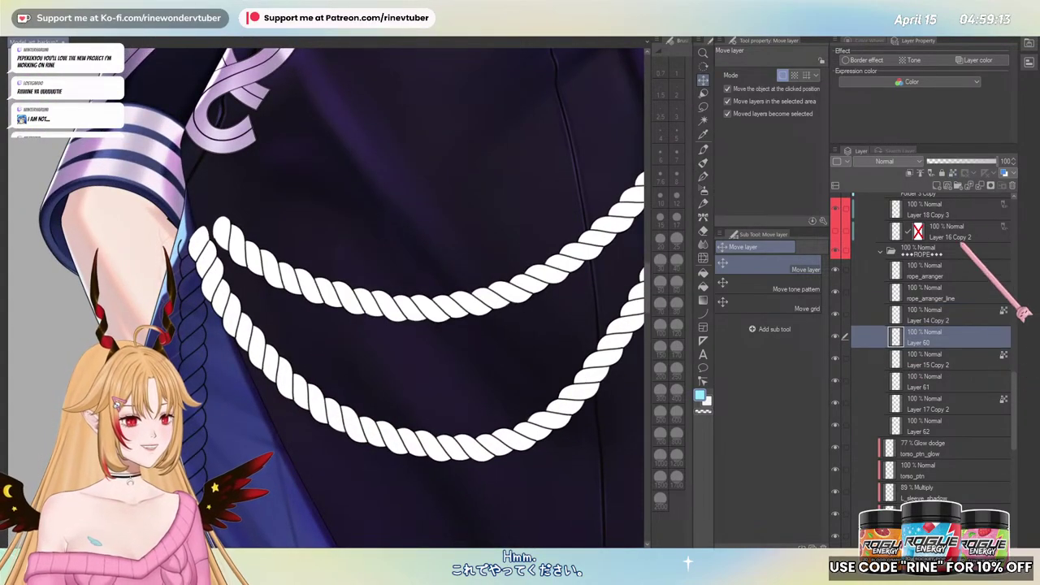
{"action": "left_click", "coordinate": [935, 185]}
{"action": "left_click", "coordinate": [908, 172]}
{"action": "scroll", "coordinate": [350, 384], "scroll_direction": "down", "scroll_amount": 3}
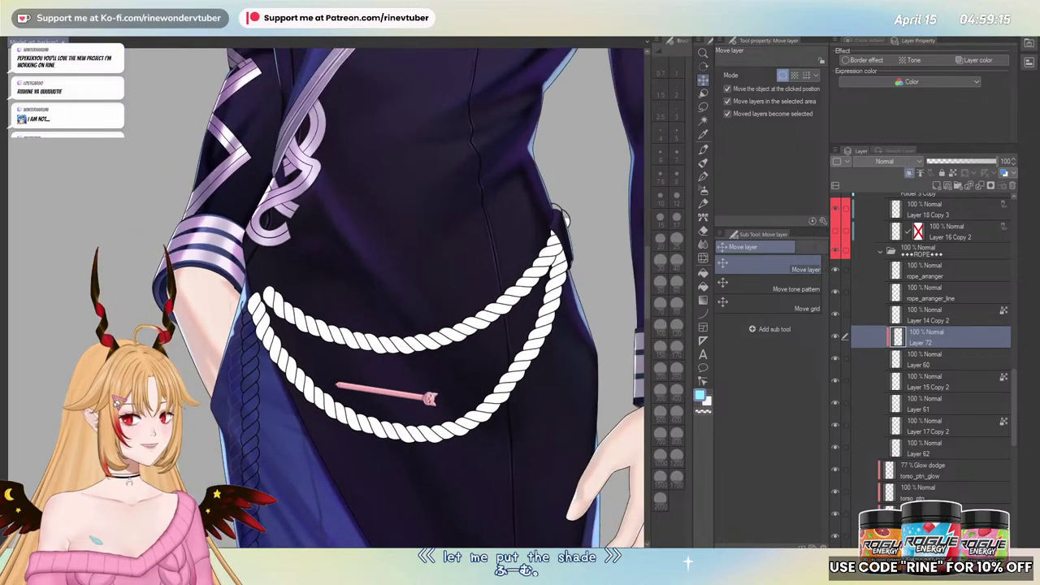
{"action": "scroll", "coordinate": [349, 302], "scroll_direction": "up", "scroll_amount": 2}
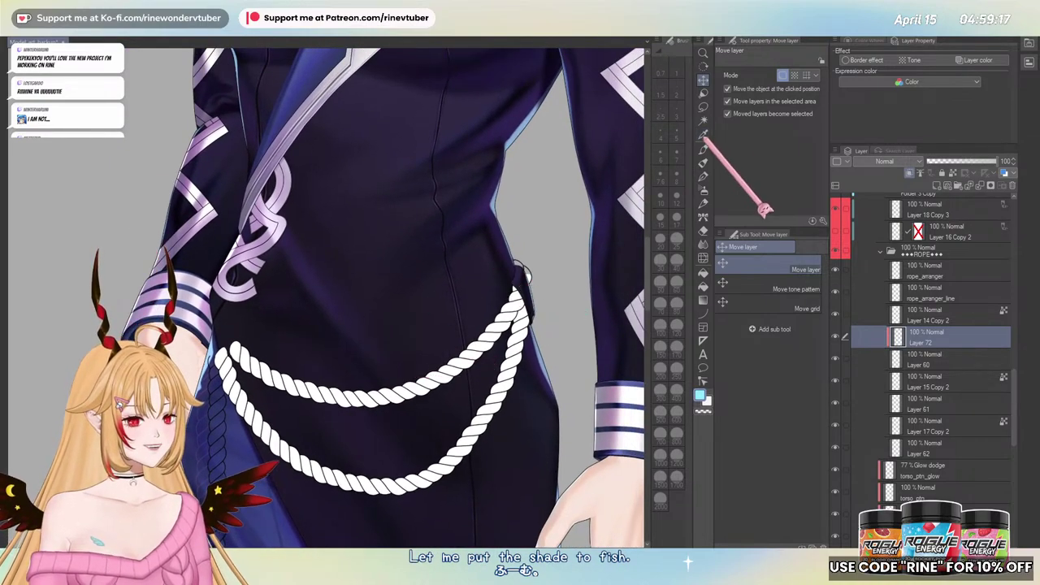
{"action": "left_click", "coordinate": [868, 40]}
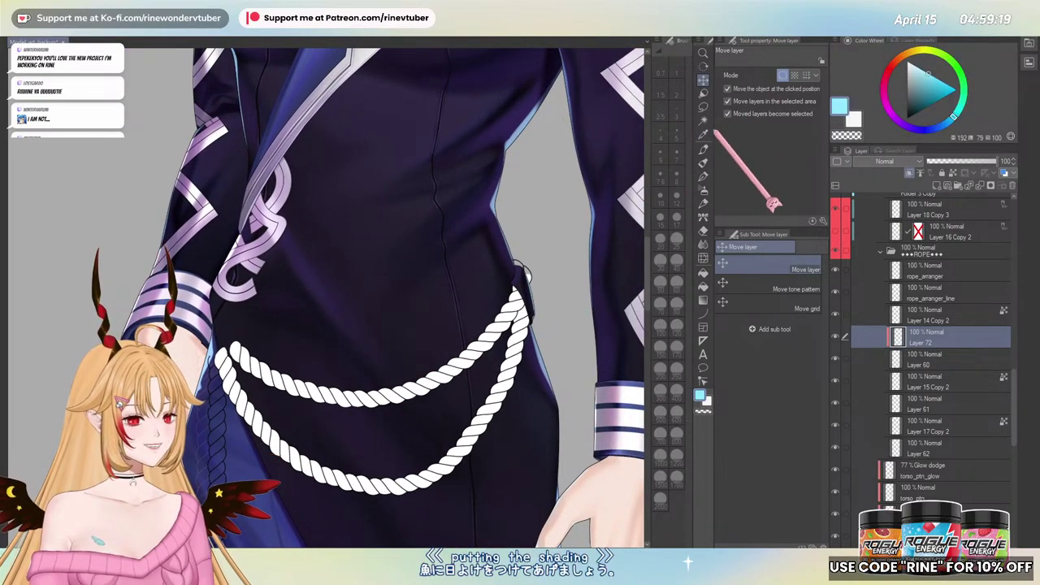
{"action": "left_click", "coordinate": [703, 163]}
{"action": "left_click", "coordinate": [703, 162]}
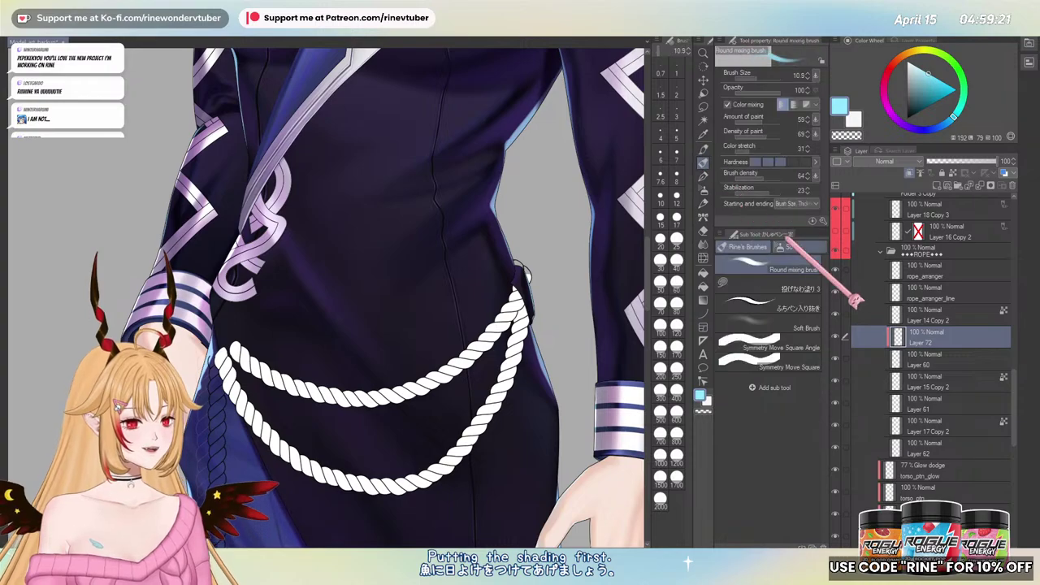
- Toggle Layer 60 off and on and examine the white rope loops around the waist from several angles
{"action": "left_click_drag", "start_coordinate": [358, 412], "coordinate": [329, 287]}
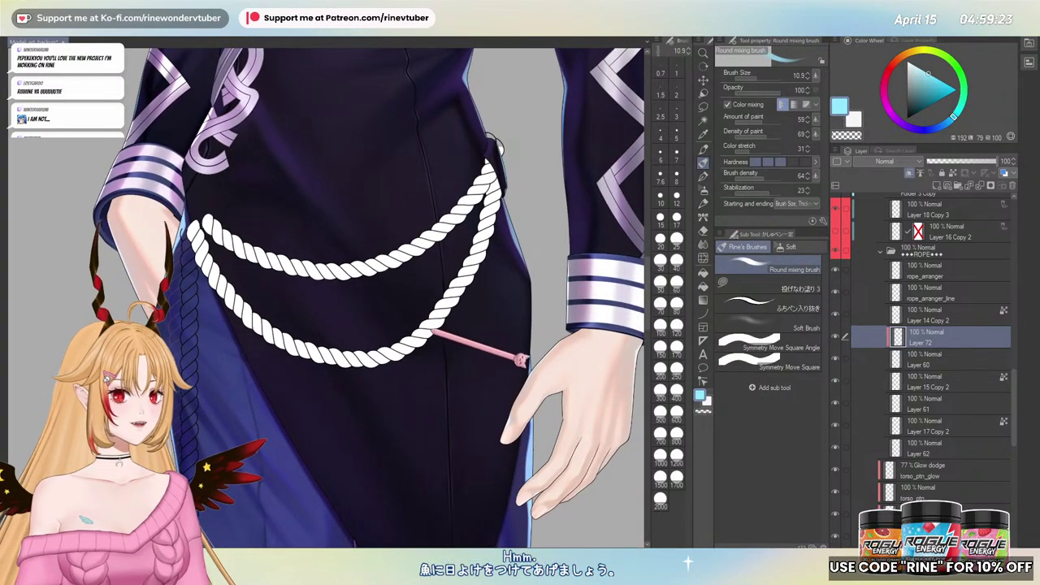
{"action": "left_click_drag", "start_coordinate": [436, 323], "coordinate": [429, 374]}
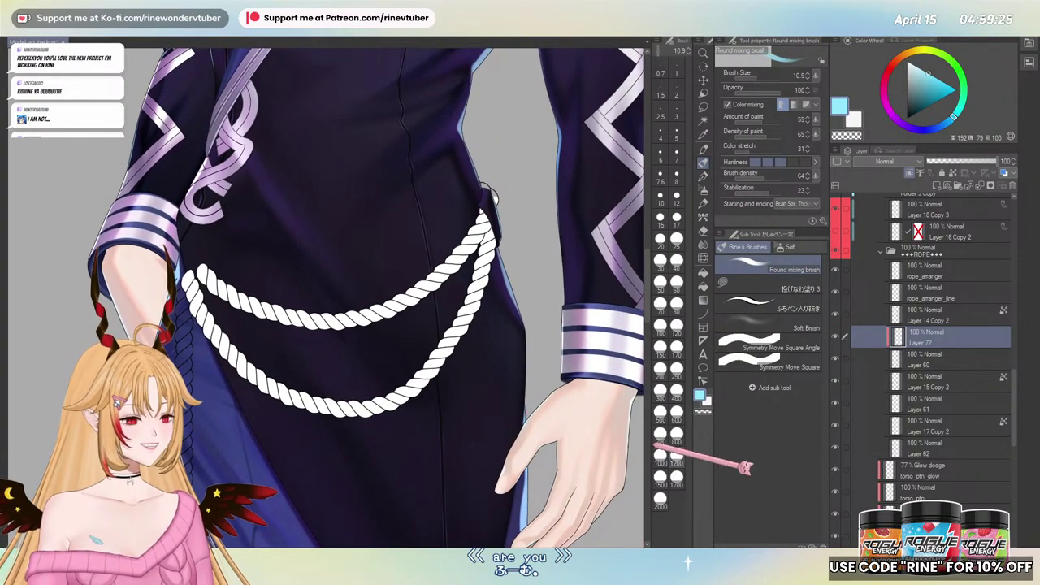
{"action": "left_click", "coordinate": [835, 358]}
{"action": "left_click", "coordinate": [836, 357]}
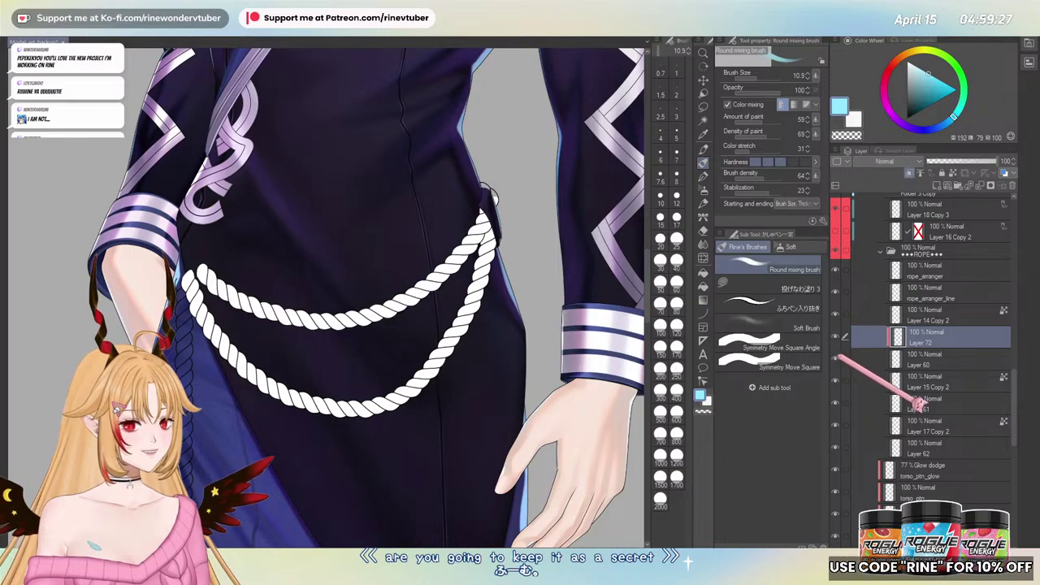
{"action": "left_click_drag", "start_coordinate": [309, 397], "coordinate": [353, 435]}
{"action": "scroll", "coordinate": [284, 394], "scroll_direction": "up", "scroll_amount": 2}
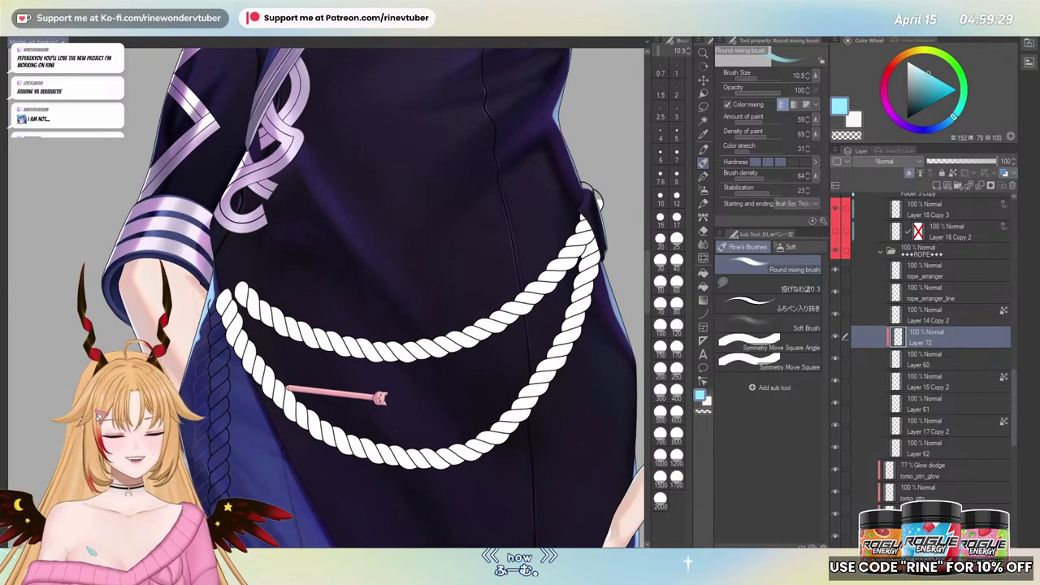
{"action": "left_click_drag", "start_coordinate": [486, 382], "coordinate": [396, 417]}
{"action": "left_click_drag", "start_coordinate": [546, 247], "coordinate": [493, 420]}
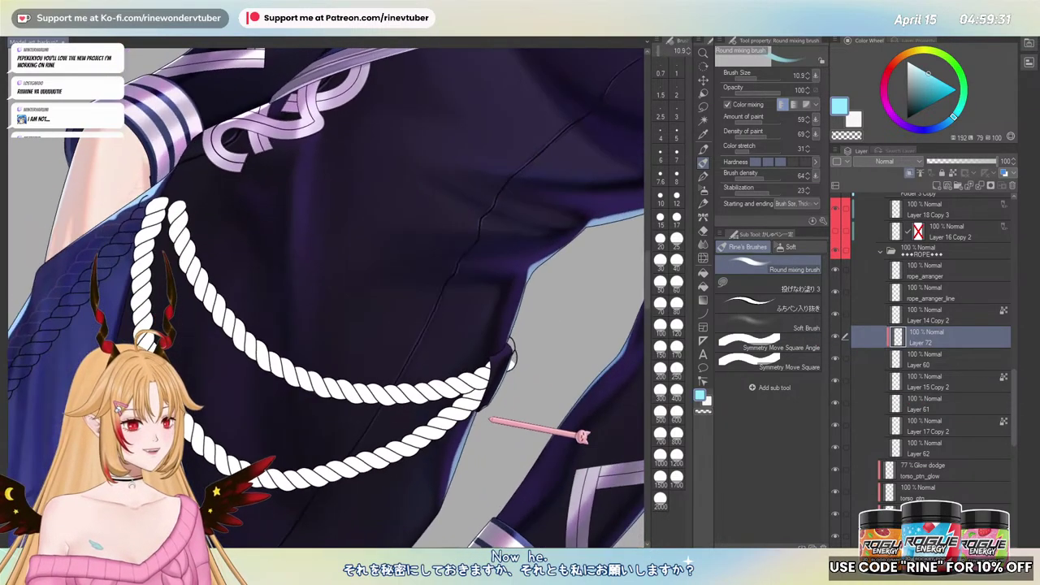
{"action": "key", "text": "ctrl+at"}
{"action": "left_click_drag", "start_coordinate": [261, 340], "coordinate": [315, 354]}
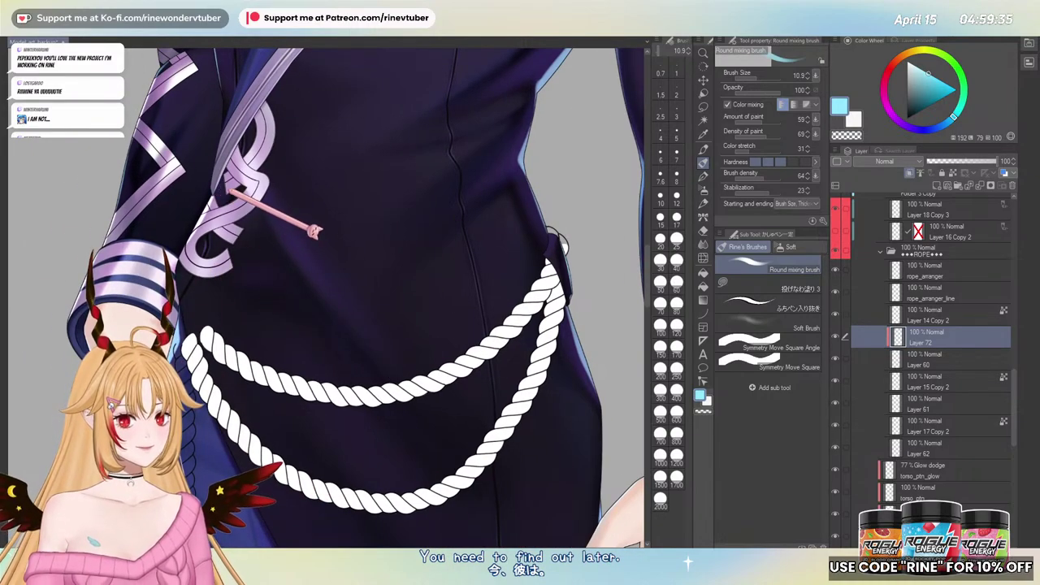
- Start shading the upper rope at brush size 43.1 with lilac sampled from the coat's braided trim, and set Layer 72 to Multiply
{"action": "left_click", "coordinate": [232, 232], "text": "alt"}
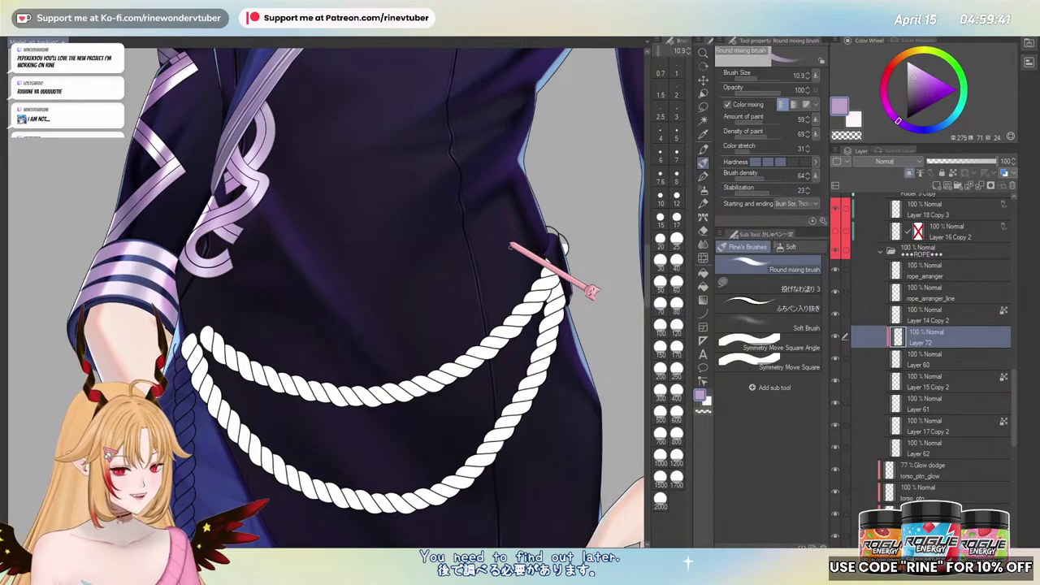
{"action": "mouse_move", "coordinate": [268, 325]}
{"action": "left_mouse_down"}
{"action": "mouse_move", "coordinate": [233, 237]}
{"action": "mouse_move", "coordinate": [173, 223]}
{"action": "left_mouse_up"}
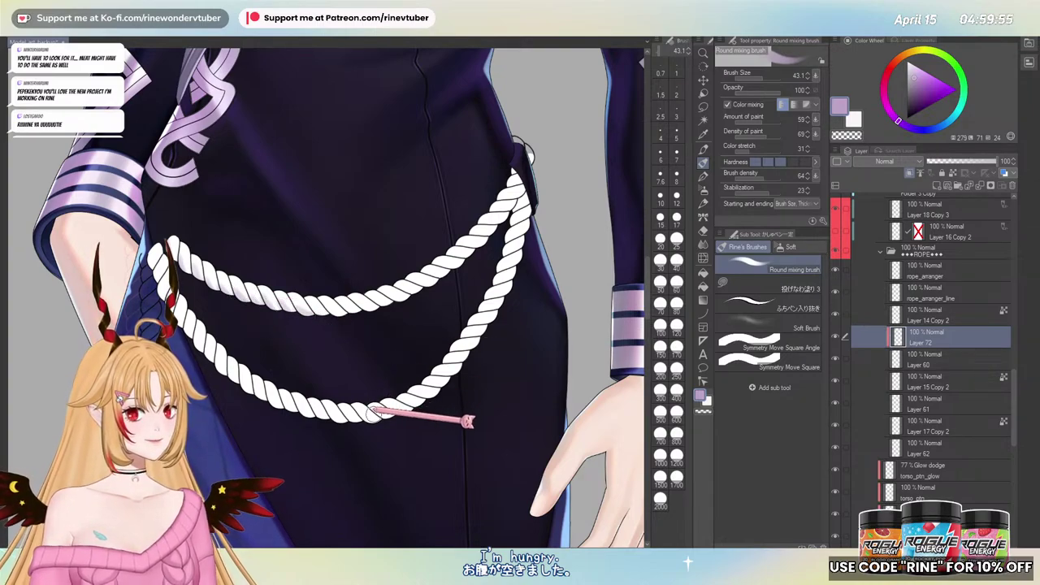
{"action": "left_click", "coordinate": [908, 160]}
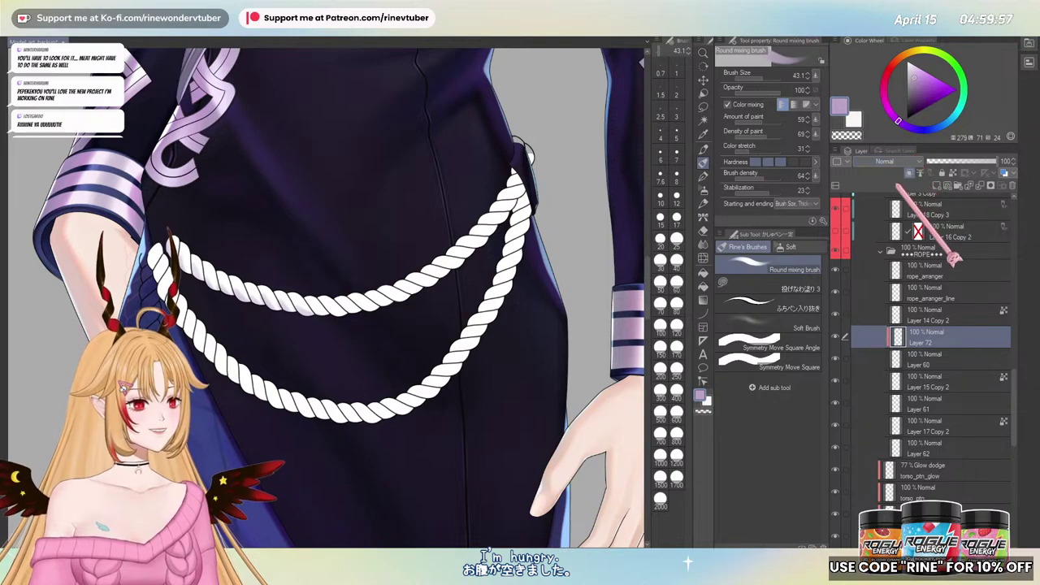
{"action": "left_click", "coordinate": [887, 191]}
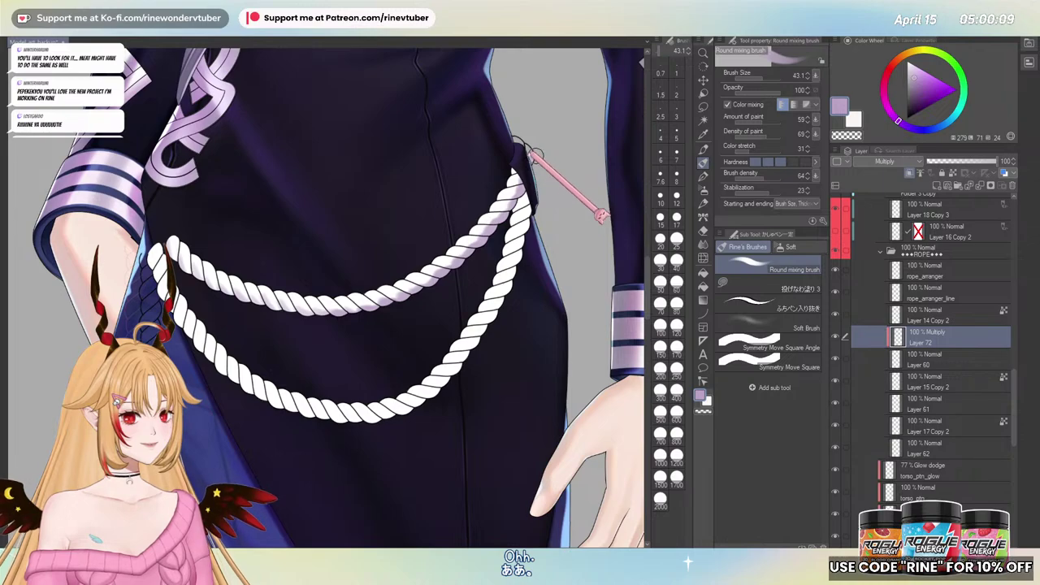
- Paint lilac shadows along the upper rope's twists with a smaller brush of size 29.9
{"action": "scroll", "coordinate": [169, 242], "scroll_direction": "up", "scroll_amount": 2}
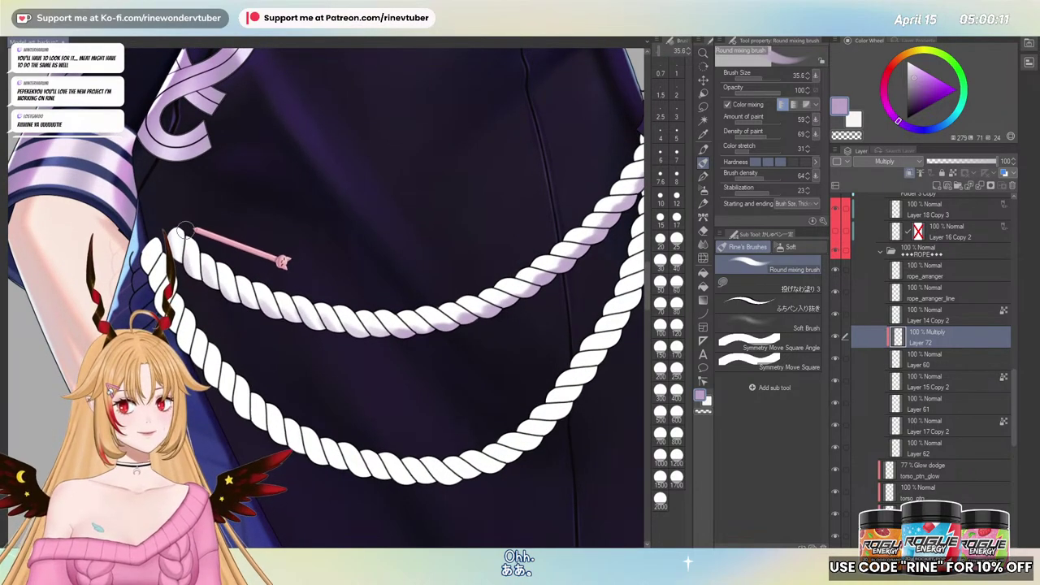
{"action": "left_click_drag", "start_coordinate": [185, 229], "coordinate": [187, 243]}
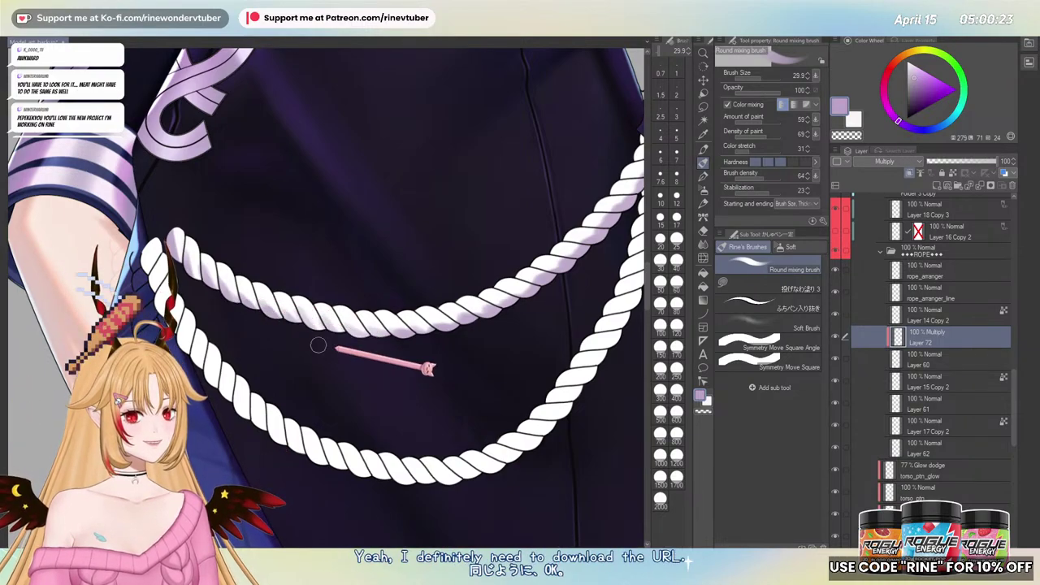
{"action": "mouse_move", "coordinate": [428, 320]}
{"action": "left_mouse_down"}
{"action": "mouse_move", "coordinate": [377, 286]}
{"action": "mouse_move", "coordinate": [381, 305]}
{"action": "left_mouse_up"}
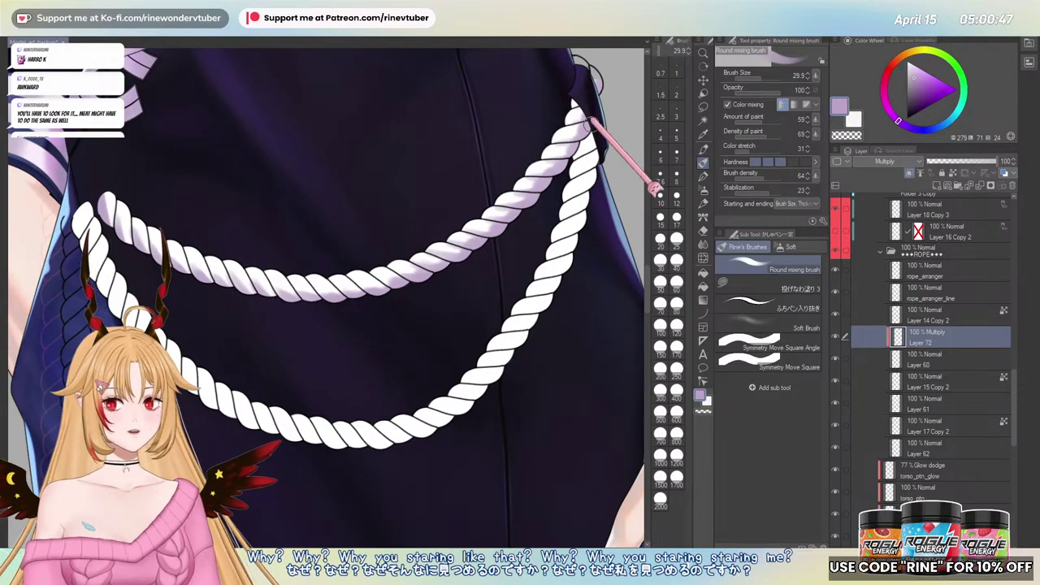
- Hide Layers 72 and 61 to isolate the upper rope's base, and select Layer 60 with the 投げなわ塗り 3 lasso fill tool
{"action": "left_click_drag", "start_coordinate": [543, 213], "coordinate": [466, 294]}
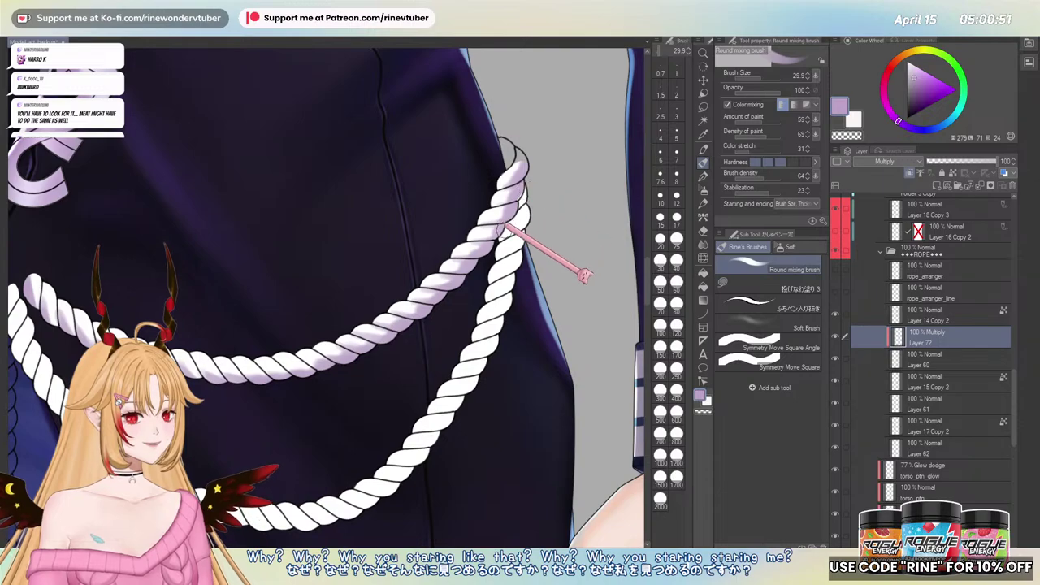
{"action": "left_click_drag", "start_coordinate": [528, 195], "coordinate": [585, 264]}
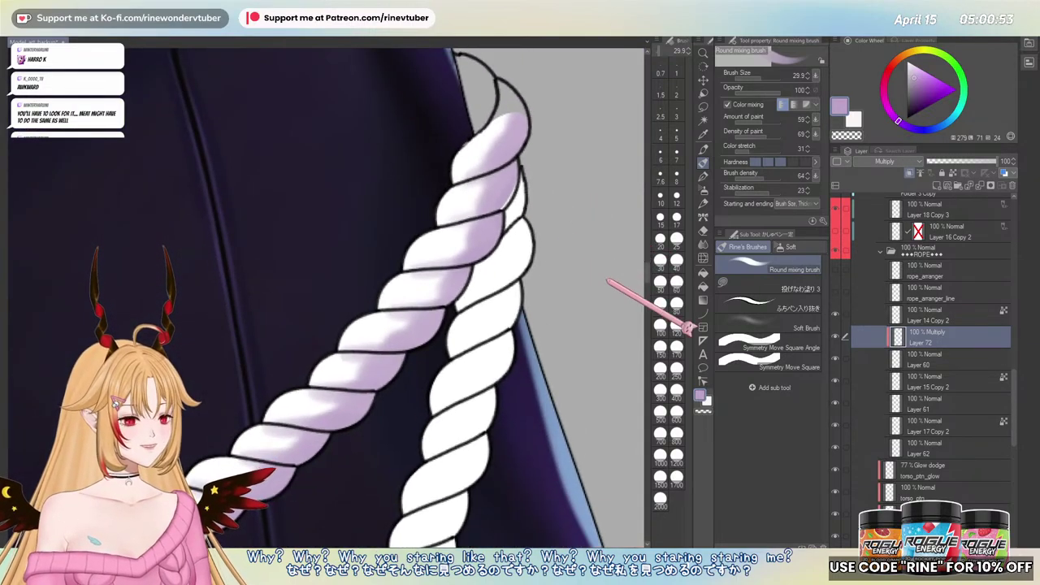
{"action": "left_click", "coordinate": [834, 336]}
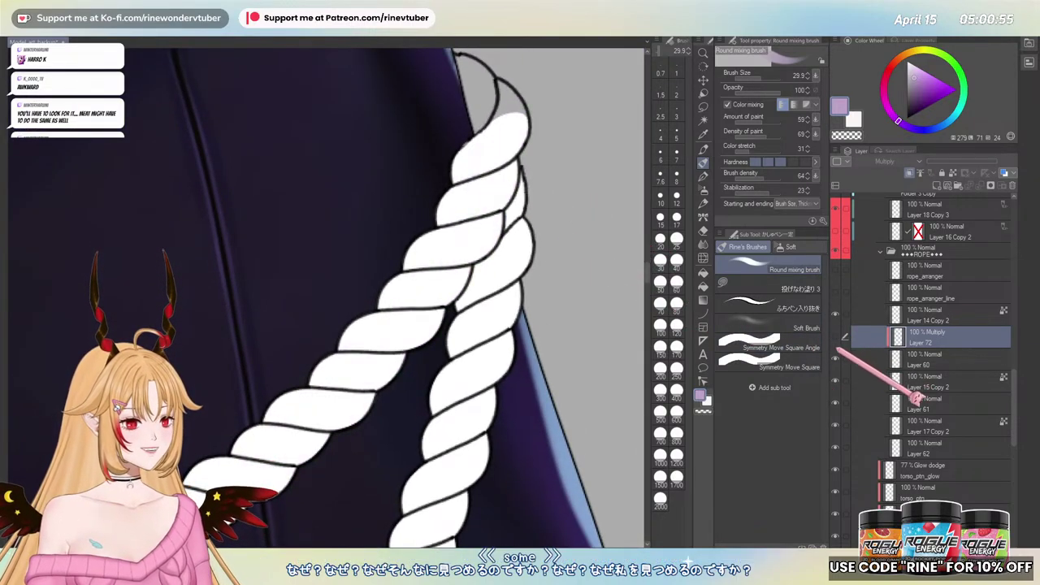
{"action": "left_click", "coordinate": [834, 401]}
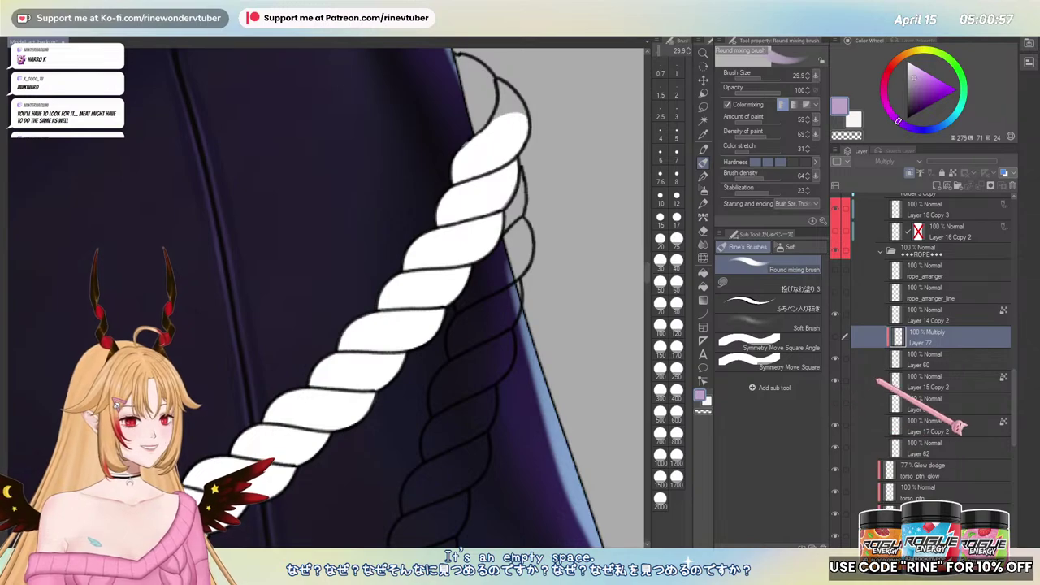
{"action": "left_click", "coordinate": [939, 357]}
{"action": "left_click", "coordinate": [784, 286]}
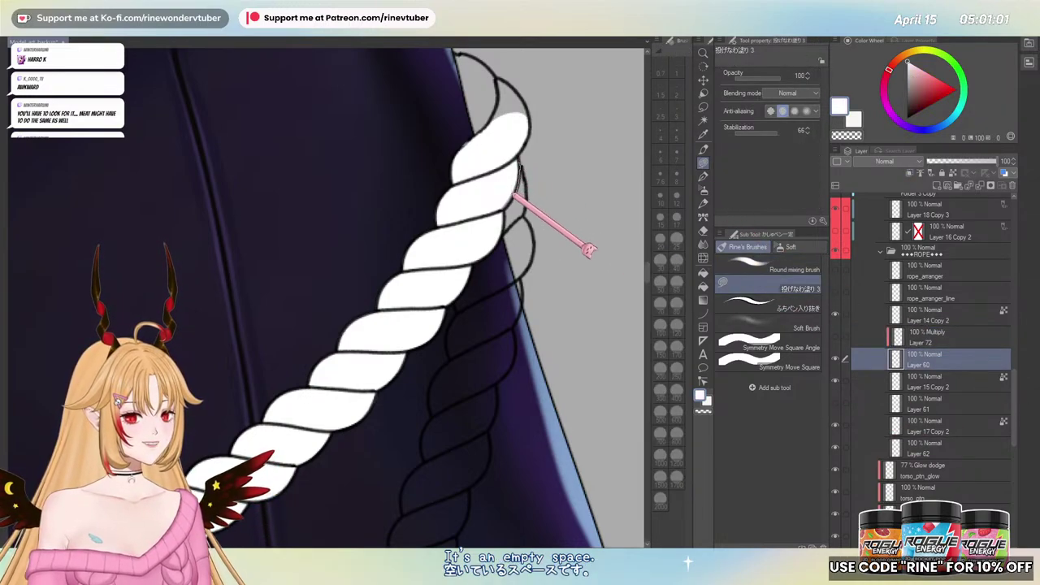
- Show and reselect Layer 72, and return to the Round mixing brush with lilac sampled from the rope's shading
{"action": "left_click", "coordinate": [836, 333]}
{"action": "left_click", "coordinate": [934, 337]}
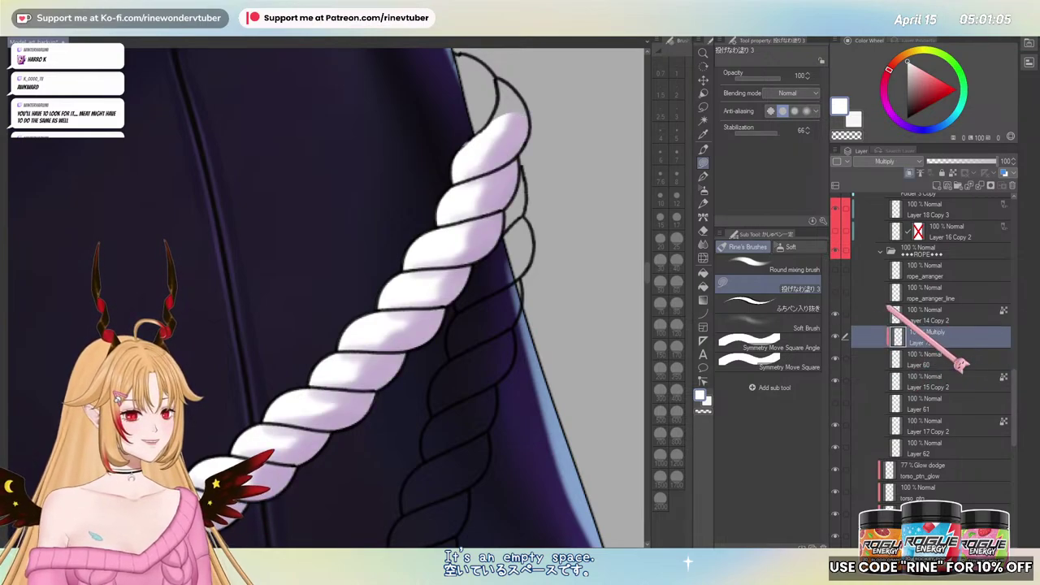
{"action": "left_click", "coordinate": [751, 261]}
{"action": "scroll", "coordinate": [464, 290], "scroll_direction": "down", "scroll_amount": 2}
{"action": "scroll", "coordinate": [514, 304], "scroll_direction": "down", "scroll_amount": 1}
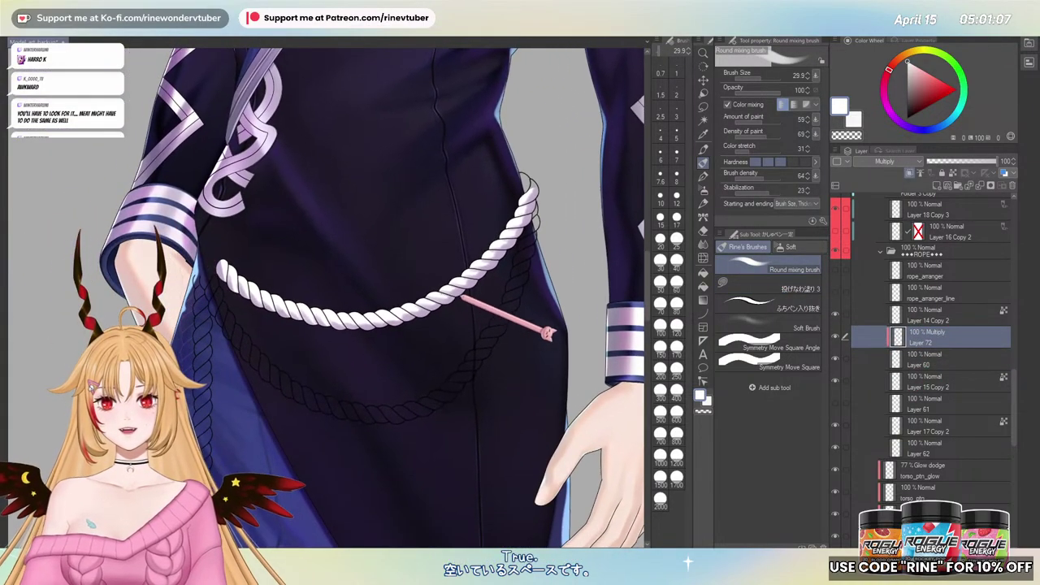
{"action": "scroll", "coordinate": [264, 326], "scroll_direction": "up", "scroll_amount": 3}
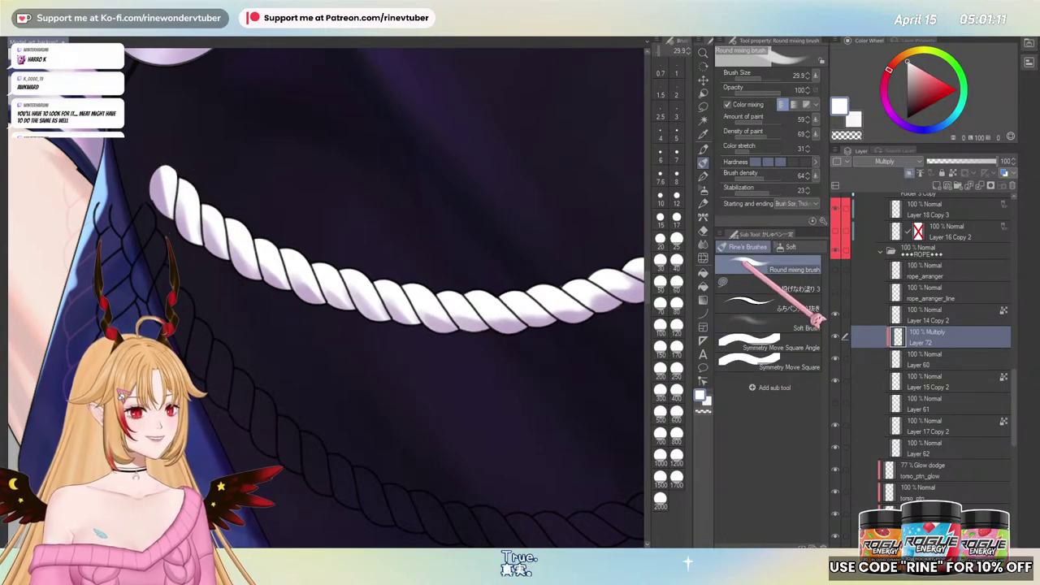
{"action": "left_click", "coordinate": [242, 265], "text": "alt"}
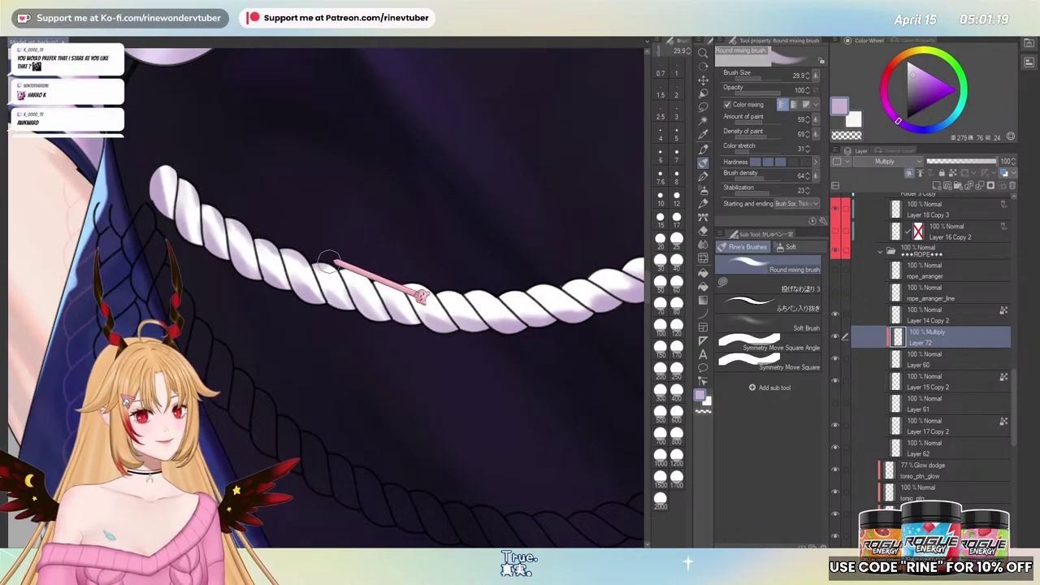
- Deepen the lilac shading on the individual twists along the upper rope up to its hip end at brush size 29.9
{"action": "left_click_drag", "start_coordinate": [338, 305], "coordinate": [282, 355]}
{"action": "left_click_drag", "start_coordinate": [389, 292], "coordinate": [430, 301]}
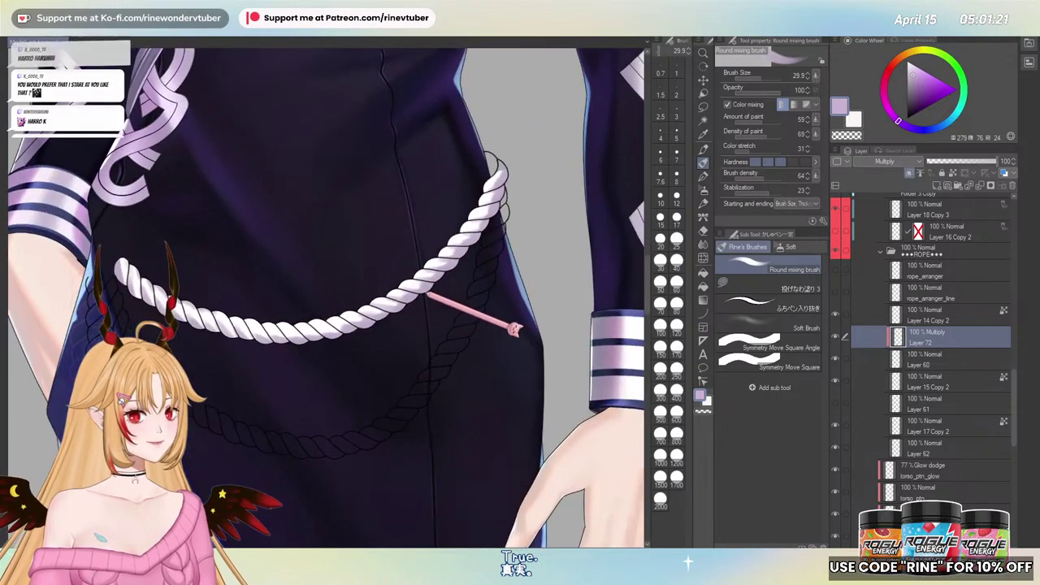
{"action": "left_click_drag", "start_coordinate": [541, 183], "coordinate": [404, 388]}
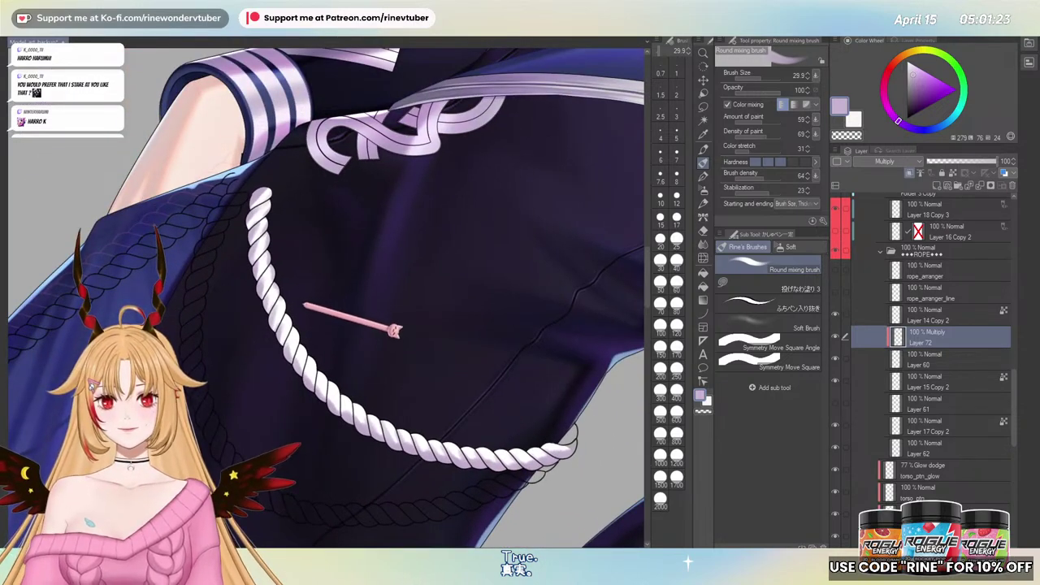
{"action": "scroll", "coordinate": [305, 305], "scroll_direction": "up", "scroll_amount": 3}
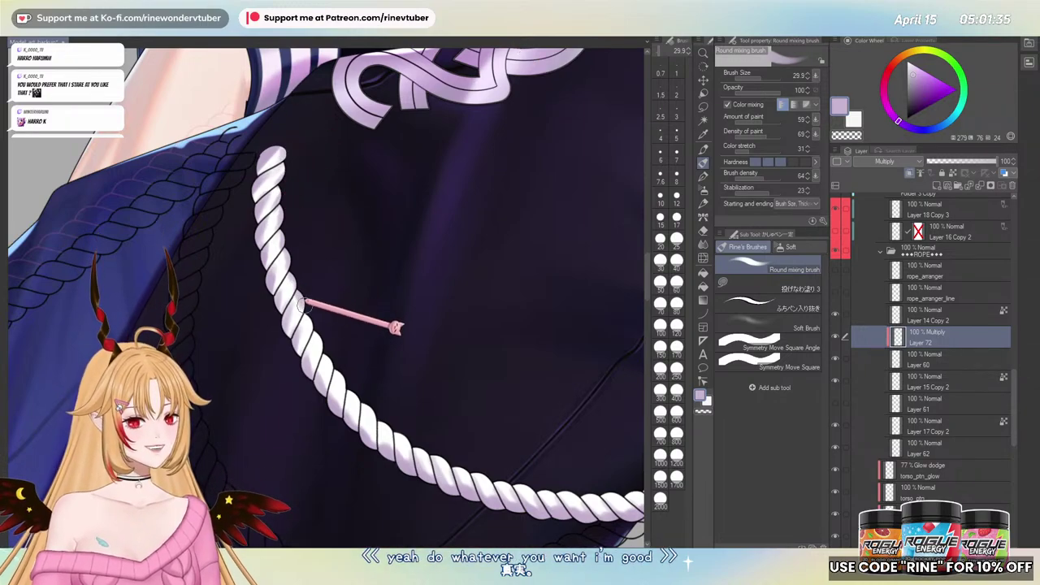
{"action": "left_click_drag", "start_coordinate": [364, 365], "coordinate": [285, 192]}
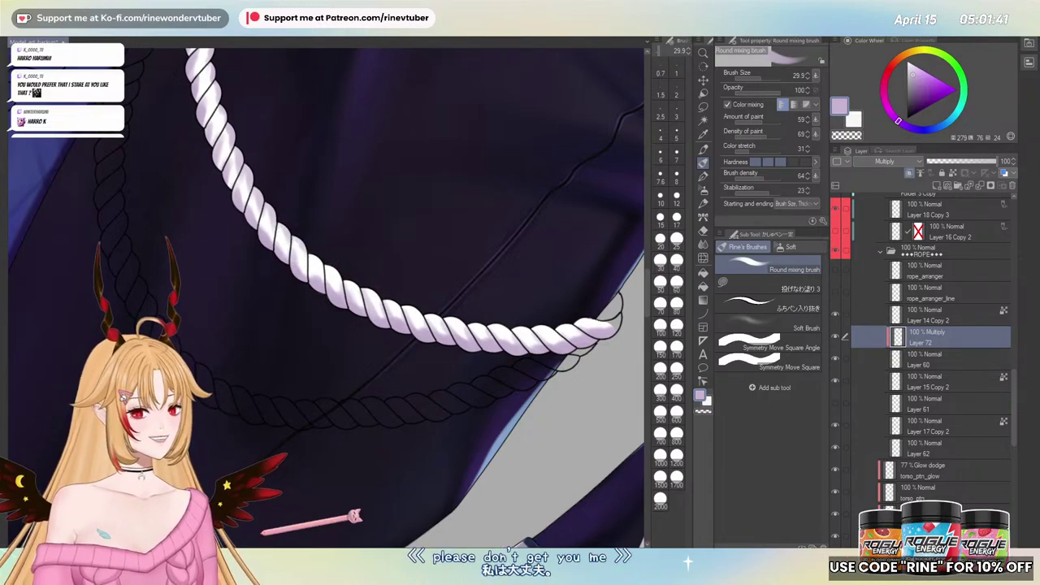
{"action": "key", "text": "minus"}
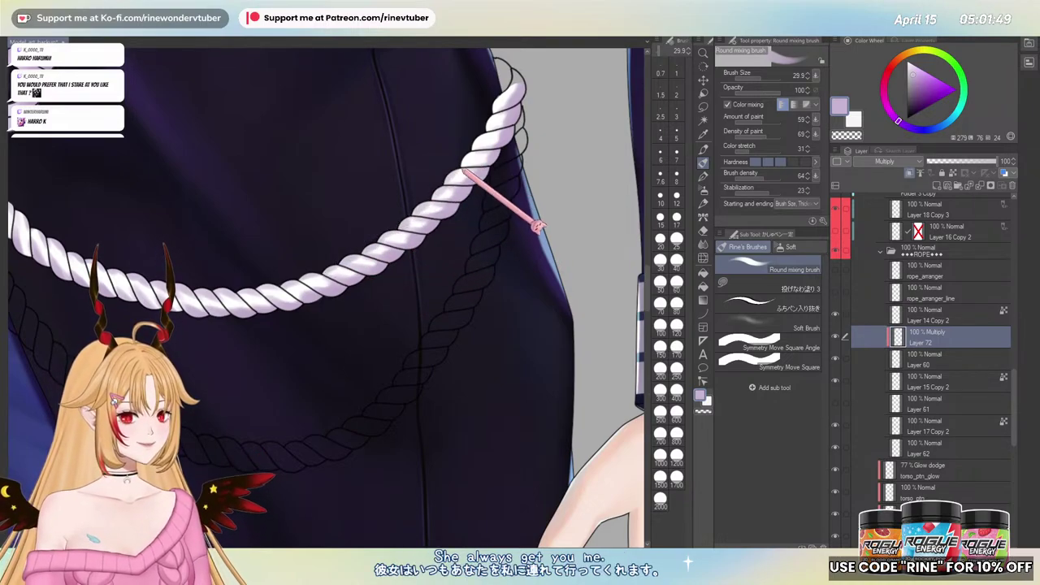
{"action": "left_click_drag", "start_coordinate": [466, 165], "coordinate": [435, 235]}
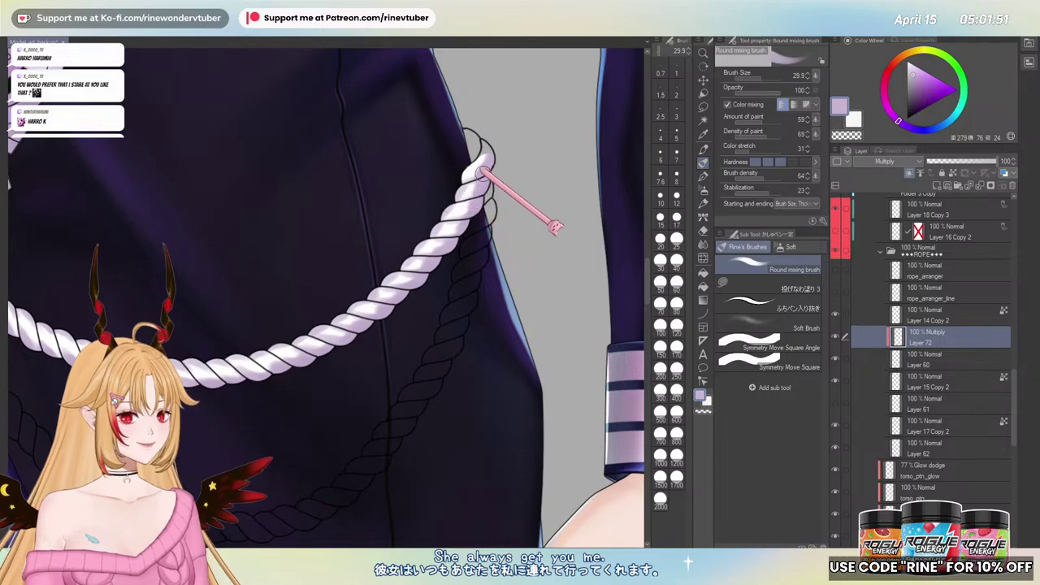
{"action": "left_click_drag", "start_coordinate": [425, 298], "coordinate": [408, 323]}
{"action": "left_click_drag", "start_coordinate": [467, 257], "coordinate": [376, 380]}
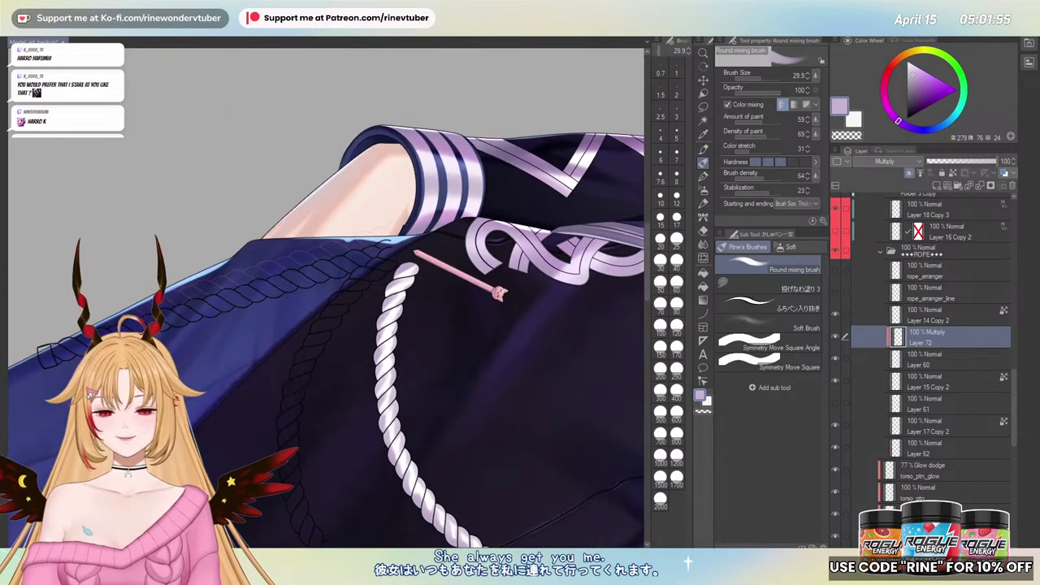
- Reduce the brush to 15.4 and refine the lilac shadows on the twists at the upper rope's cuff-side end
{"action": "scroll", "coordinate": [497, 231], "scroll_direction": "up", "scroll_amount": 5}
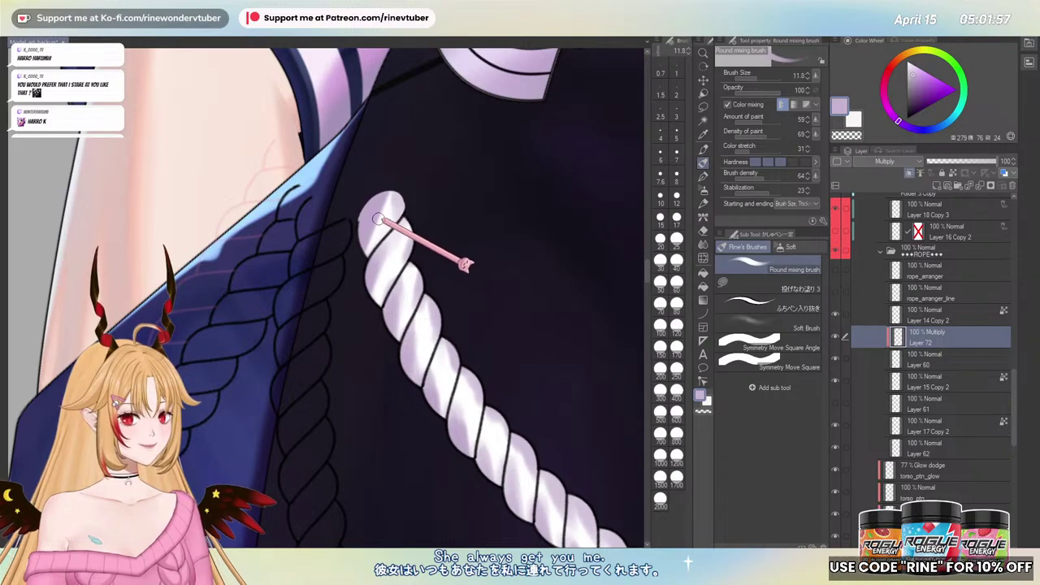
{"action": "mouse_move", "coordinate": [369, 215]}
{"action": "left_mouse_down"}
{"action": "mouse_move", "coordinate": [378, 215]}
{"action": "mouse_move", "coordinate": [366, 247]}
{"action": "left_mouse_up"}
{"action": "mouse_move", "coordinate": [399, 216]}
{"action": "left_mouse_down"}
{"action": "mouse_move", "coordinate": [360, 282]}
{"action": "mouse_move", "coordinate": [369, 298]}
{"action": "left_mouse_up"}
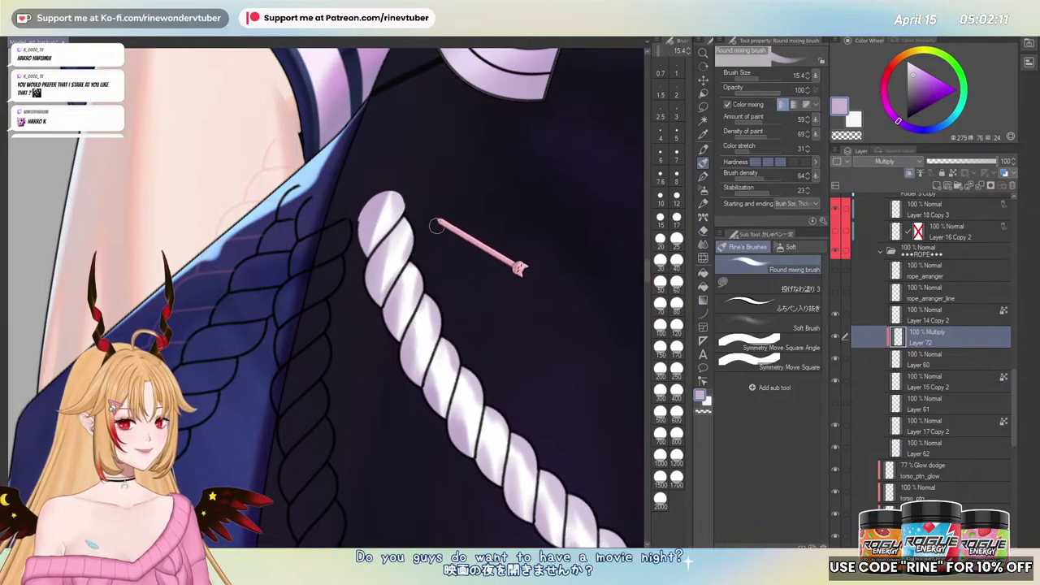
{"action": "left_click_drag", "start_coordinate": [383, 347], "coordinate": [341, 215]}
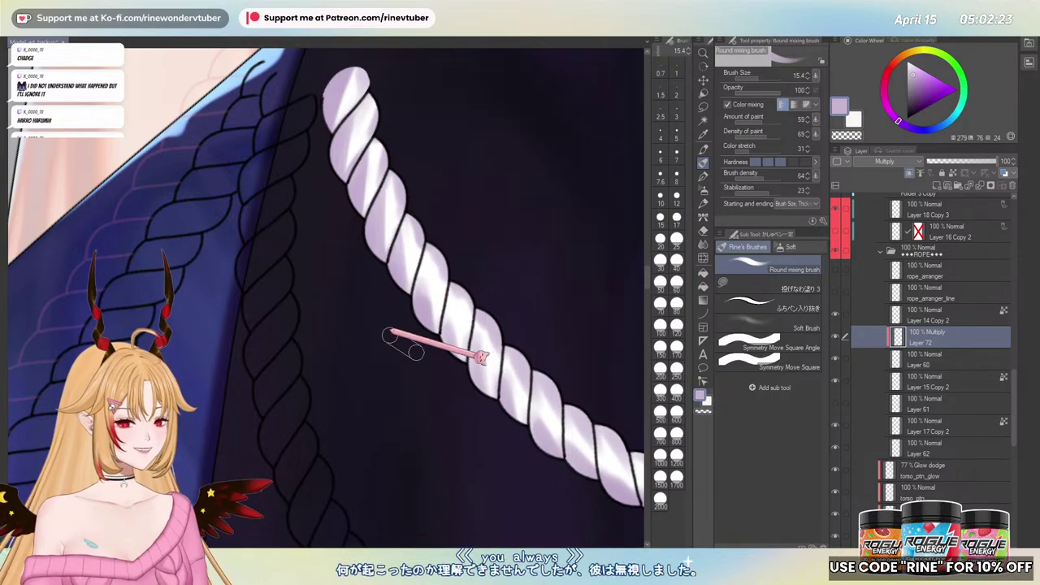
- Continue refining the lilac shadows on Layer 72 along the twists between the upper rope's cuff-side end and its middle
{"action": "key", "text": "minus"}
{"action": "scroll", "coordinate": [389, 316], "scroll_direction": "down", "scroll_amount": 5}
{"action": "scroll", "coordinate": [430, 302], "scroll_direction": "up", "scroll_amount": 5}
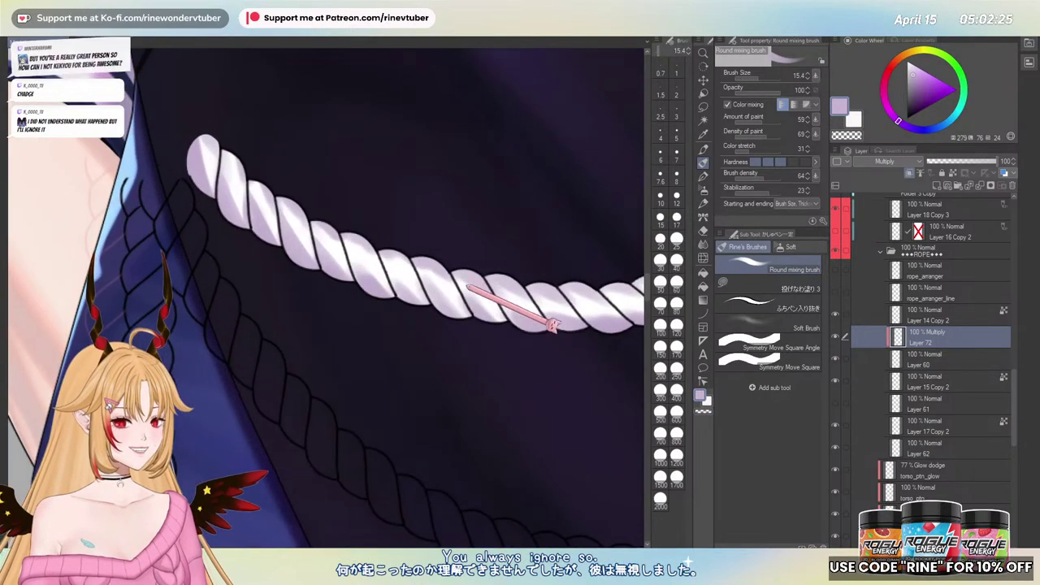
{"action": "left_click_drag", "start_coordinate": [514, 167], "coordinate": [479, 328]}
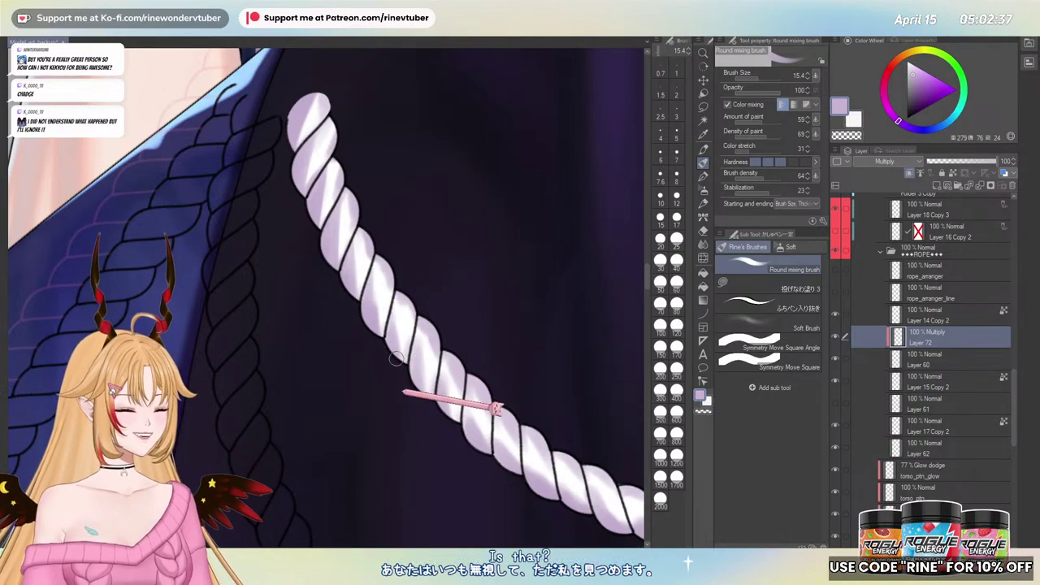
{"action": "left_click_drag", "start_coordinate": [412, 334], "coordinate": [387, 235]}
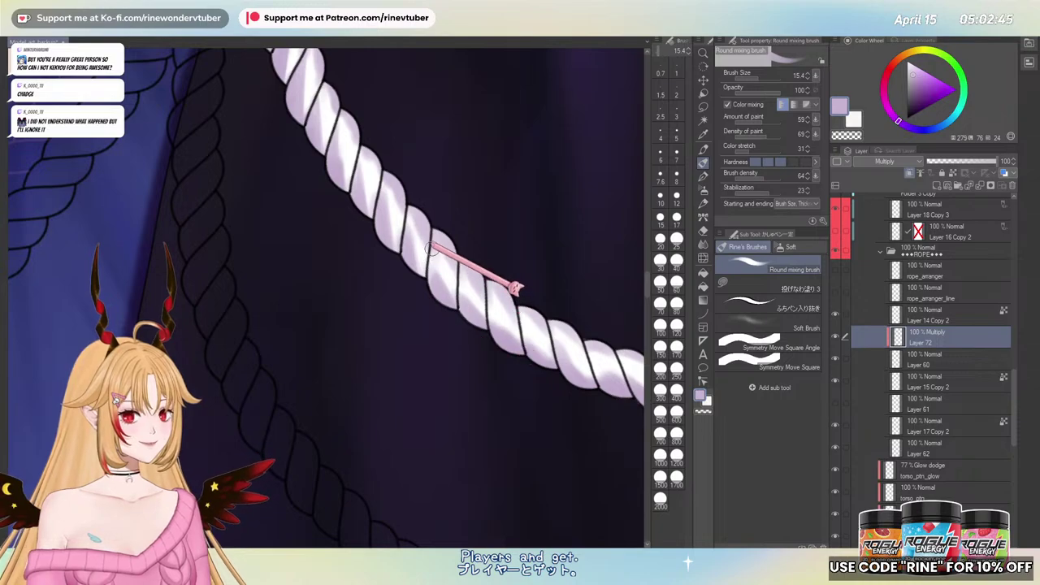
{"action": "left_click_drag", "start_coordinate": [484, 293], "coordinate": [354, 231]}
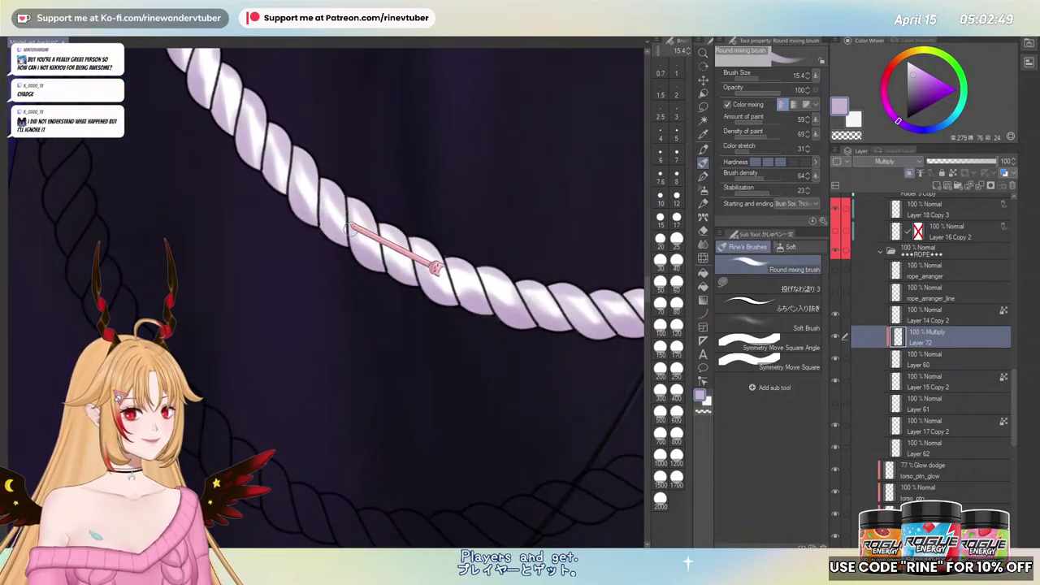
- Touch up the lilac shadows on the twists across the upper rope's lowest curve and on toward the hip
{"action": "left_click_drag", "start_coordinate": [376, 240], "coordinate": [380, 306]}
{"action": "scroll", "coordinate": [380, 307], "scroll_direction": "down", "scroll_amount": 4}
{"action": "scroll", "coordinate": [444, 242], "scroll_direction": "up", "scroll_amount": 3}
{"action": "scroll", "coordinate": [528, 287], "scroll_direction": "up", "scroll_amount": 2}
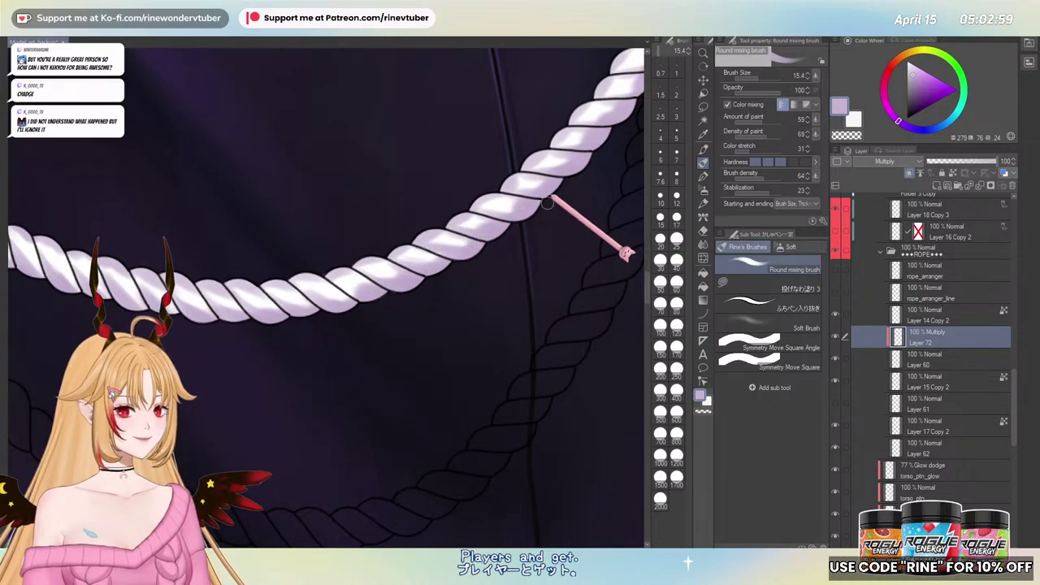
{"action": "left_click_drag", "start_coordinate": [550, 191], "coordinate": [348, 363]}
{"action": "scroll", "coordinate": [406, 333], "scroll_direction": "down", "scroll_amount": 2}
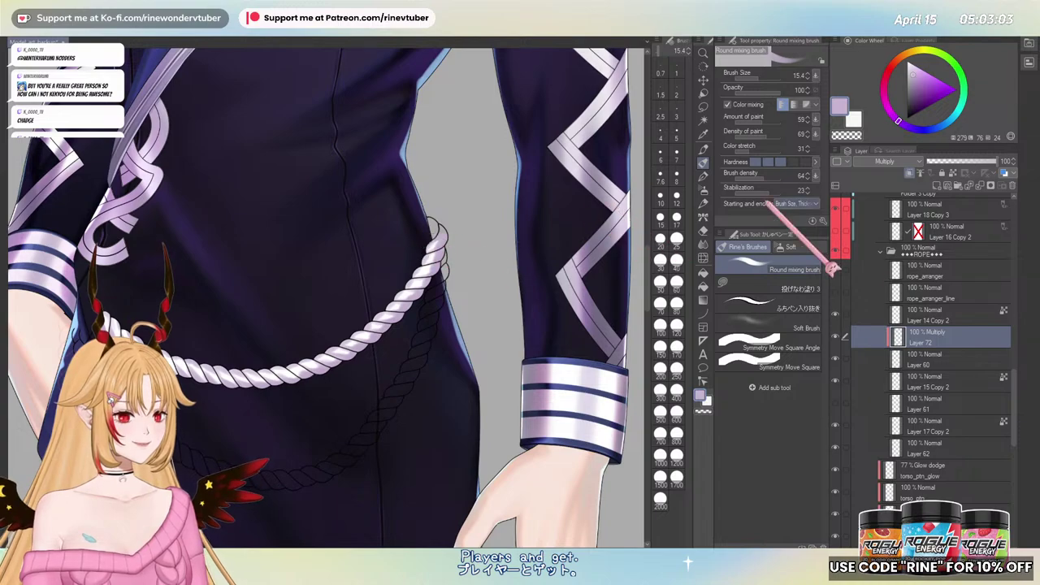
- Add a new layer clipped above Layer 72 and set the Round mixing brush to a medium purple at size 19.4
{"action": "left_click", "coordinate": [936, 185]}
{"action": "left_click", "coordinate": [909, 172]}
{"action": "left_click", "coordinate": [915, 91]}
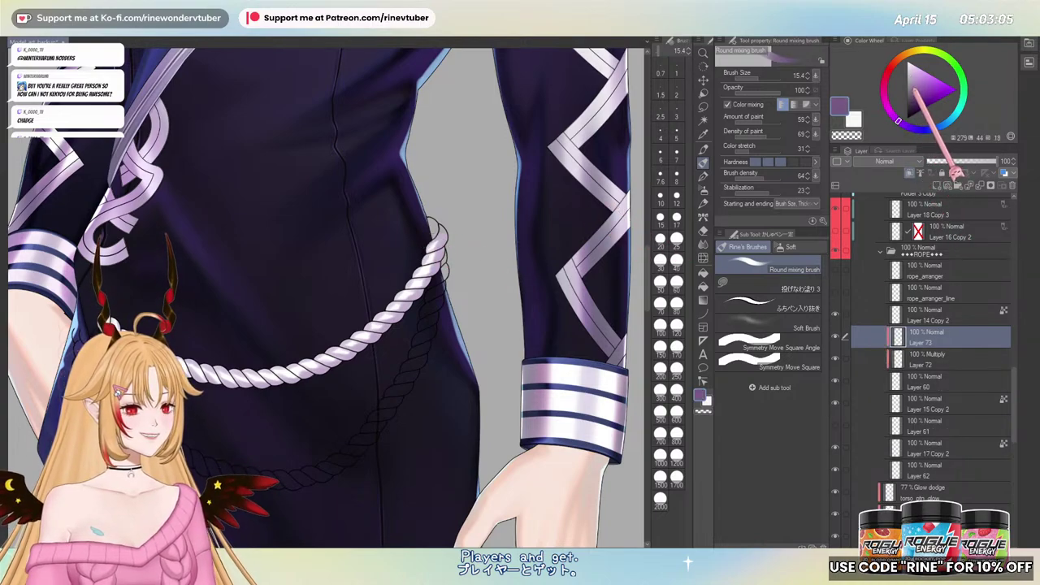
{"action": "scroll", "coordinate": [439, 245], "scroll_direction": "up", "scroll_amount": 2}
{"action": "key", "text": "]"}
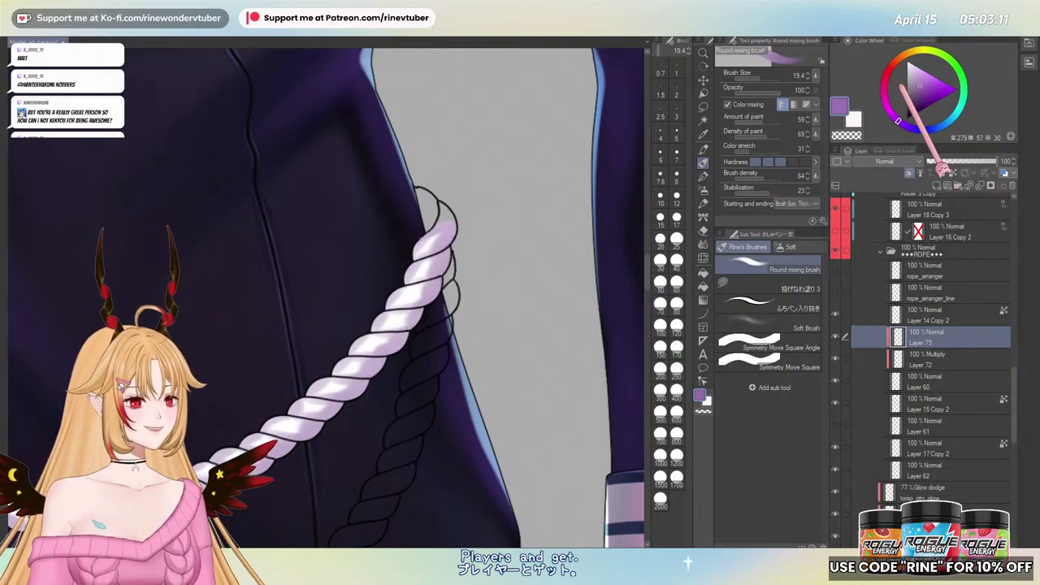
{"action": "scroll", "coordinate": [445, 223], "scroll_direction": "up", "scroll_amount": 1}
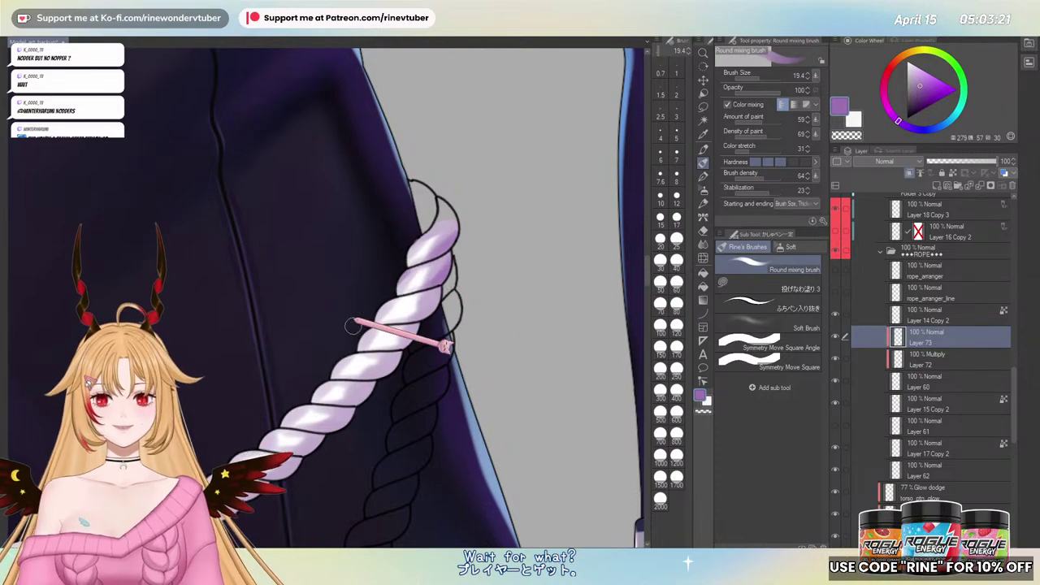
- Paint deeper purple shadows on Layer 73 along the edges of the twists at the upper rope's hip end
{"action": "left_click_drag", "start_coordinate": [412, 350], "coordinate": [443, 288]}
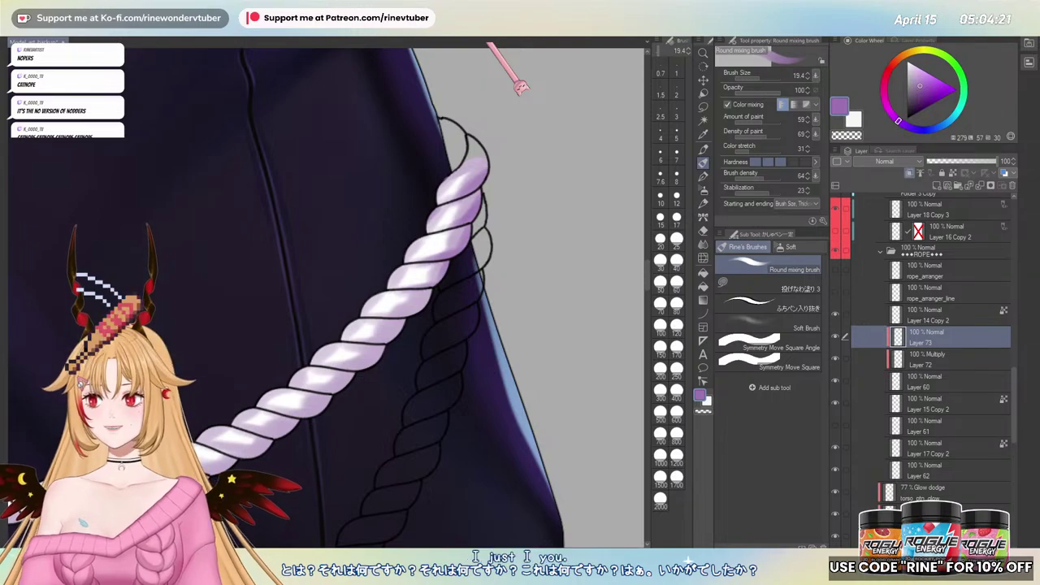
{"action": "left_click_drag", "start_coordinate": [458, 299], "coordinate": [490, 300]}
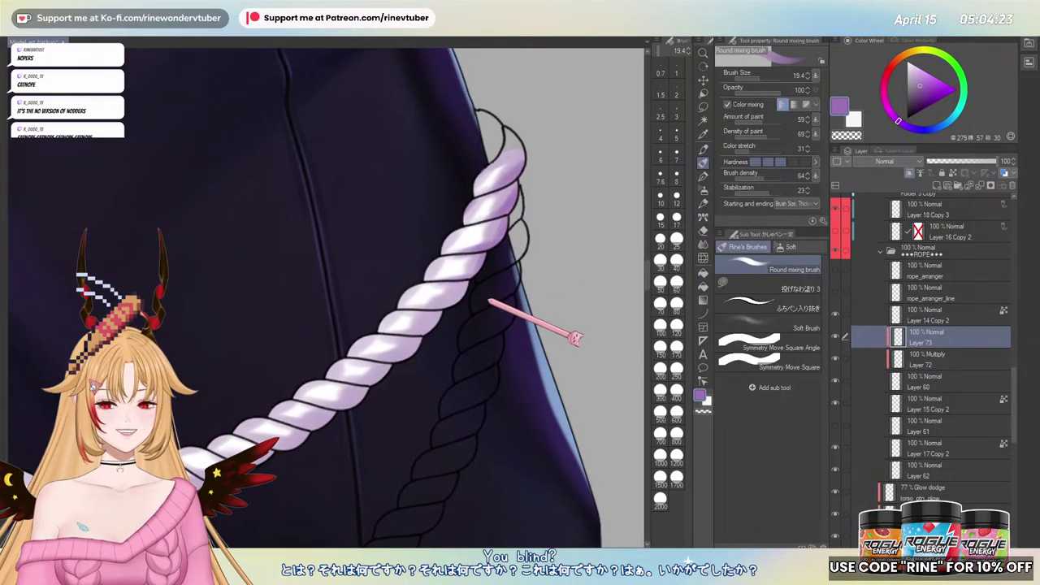
{"action": "scroll", "coordinate": [495, 273], "scroll_direction": "down", "scroll_amount": 2}
{"action": "scroll", "coordinate": [496, 262], "scroll_direction": "up", "scroll_amount": 1}
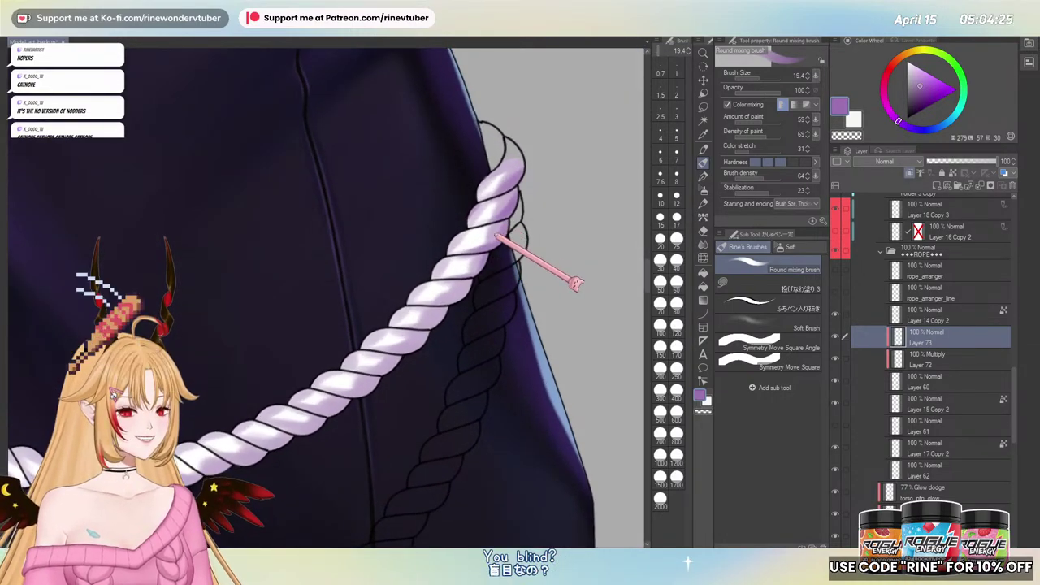
{"action": "scroll", "coordinate": [496, 236], "scroll_direction": "up", "scroll_amount": 1}
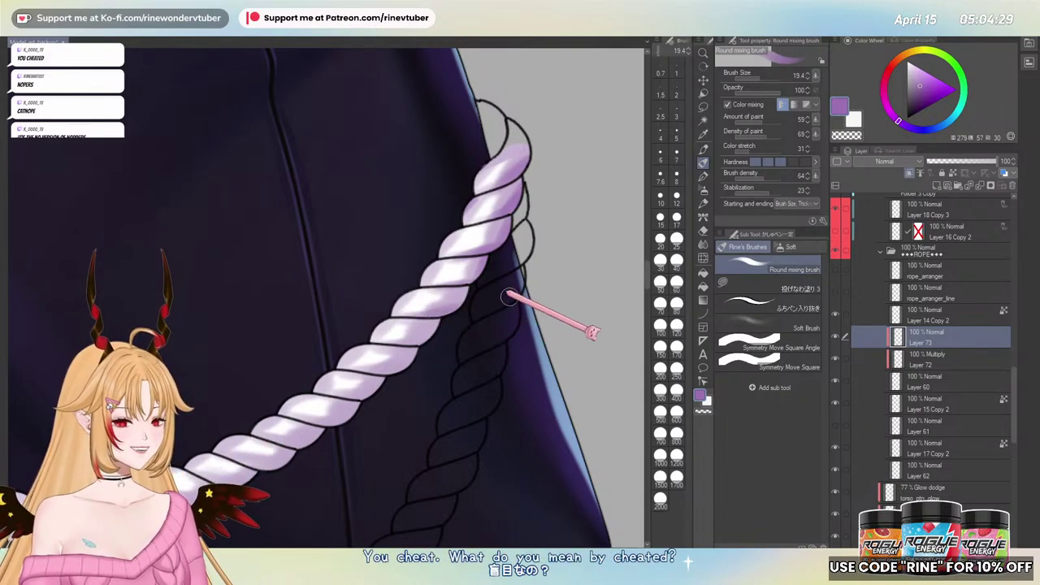
{"action": "left_click_drag", "start_coordinate": [503, 295], "coordinate": [513, 217]}
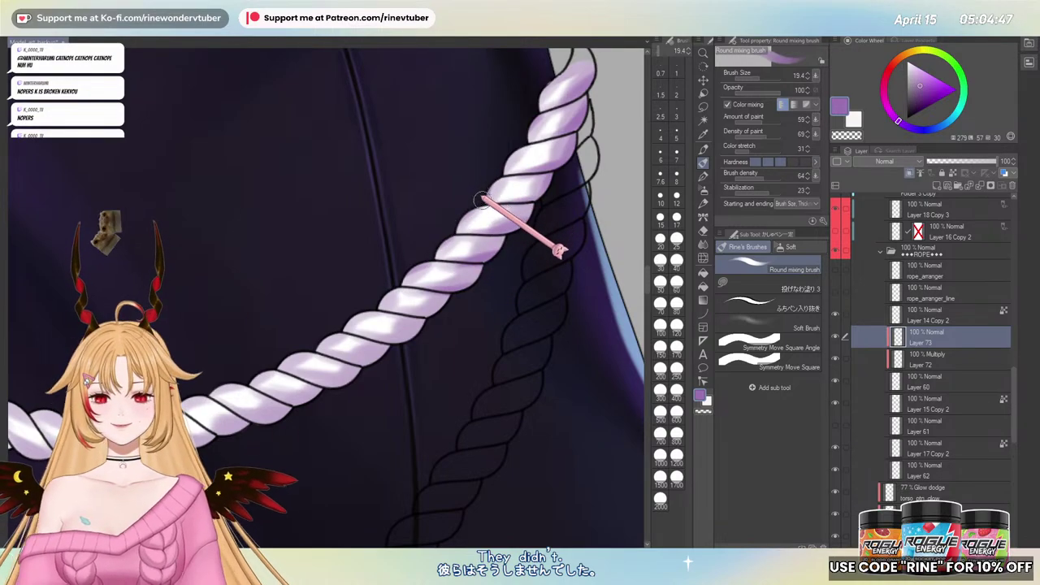
- Extend the purple shadows down the twists from the hip end to where the rope crosses the coat's front seam
{"action": "left_click_drag", "start_coordinate": [516, 200], "coordinate": [471, 285]}
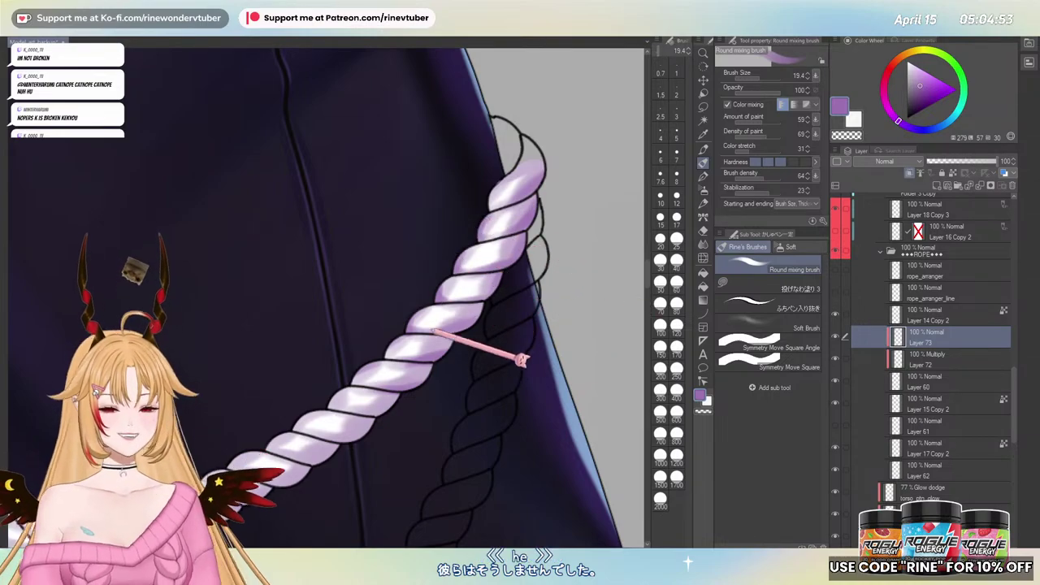
{"action": "left_click_drag", "start_coordinate": [386, 370], "coordinate": [455, 248]}
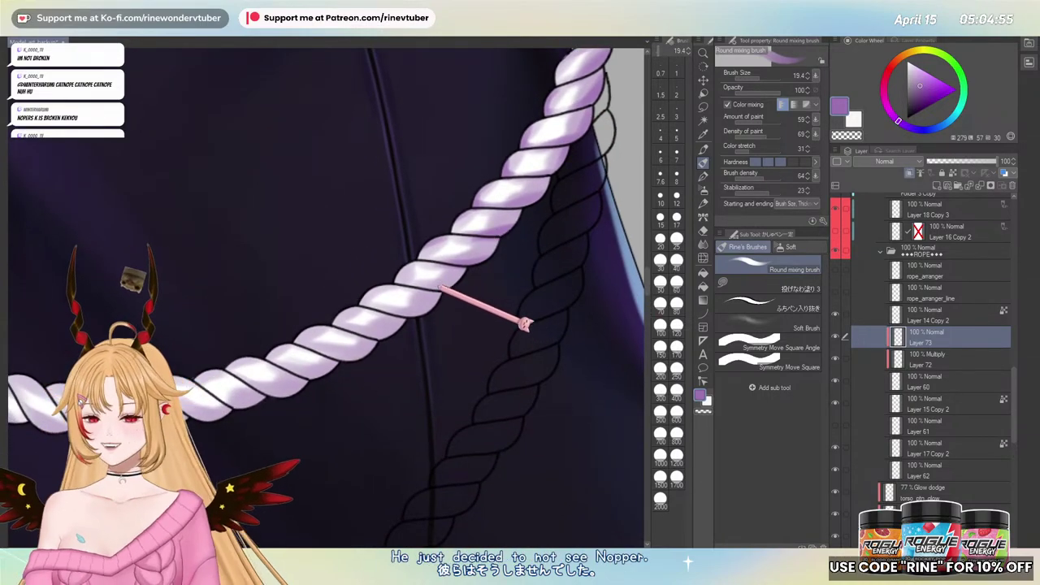
{"action": "left_click_drag", "start_coordinate": [438, 284], "coordinate": [487, 281]}
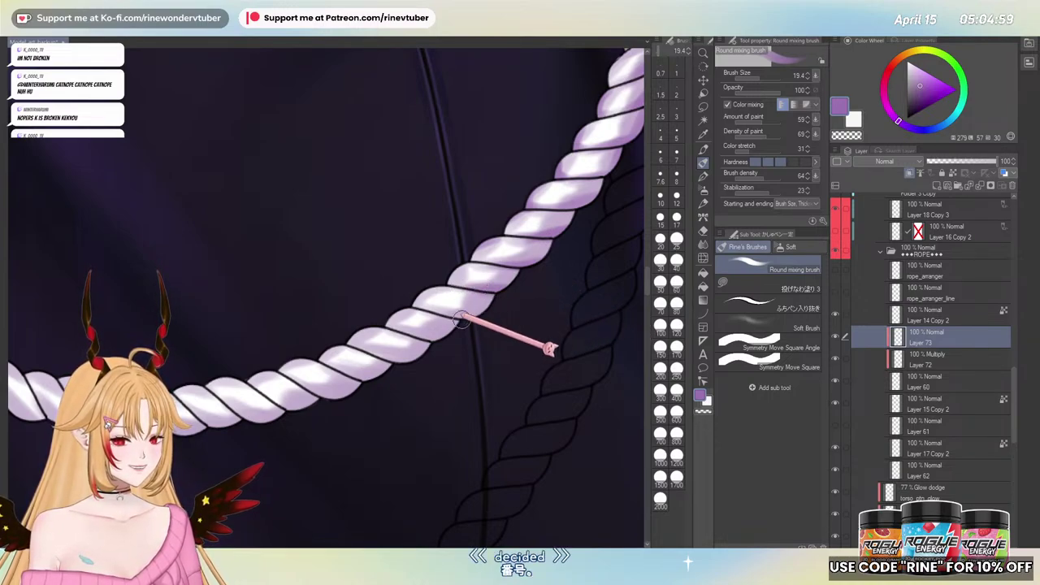
{"action": "mouse_move", "coordinate": [447, 376]}
{"action": "left_mouse_down"}
{"action": "mouse_move", "coordinate": [476, 325]}
{"action": "mouse_move", "coordinate": [435, 376]}
{"action": "left_mouse_up"}
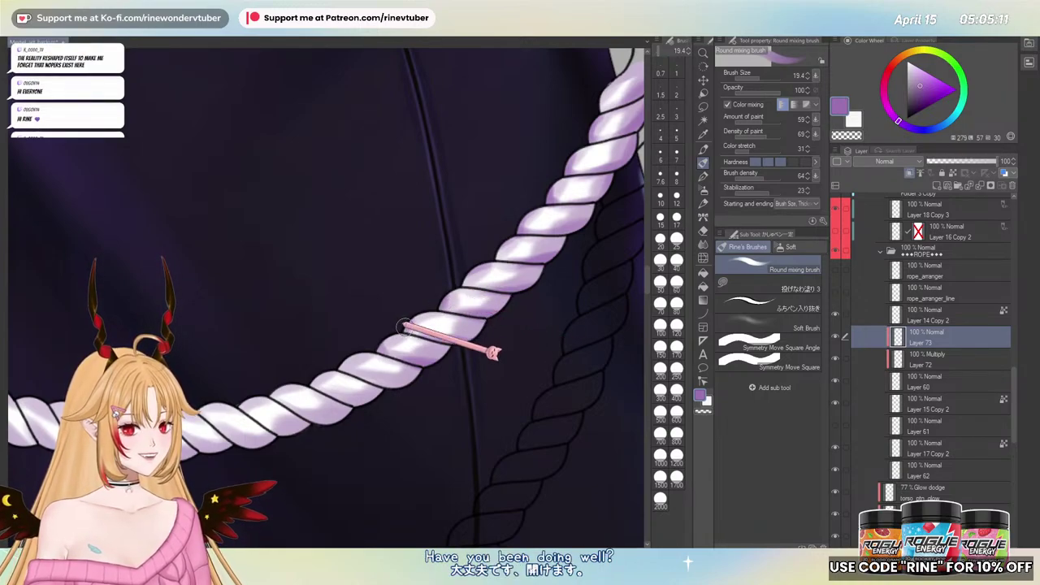
- Reduce the brush to 11.2 and refine the purple shadows on the twists around the coat's front seam
{"action": "left_click_drag", "start_coordinate": [419, 309], "coordinate": [408, 315], "text": "ctrl+alt"}
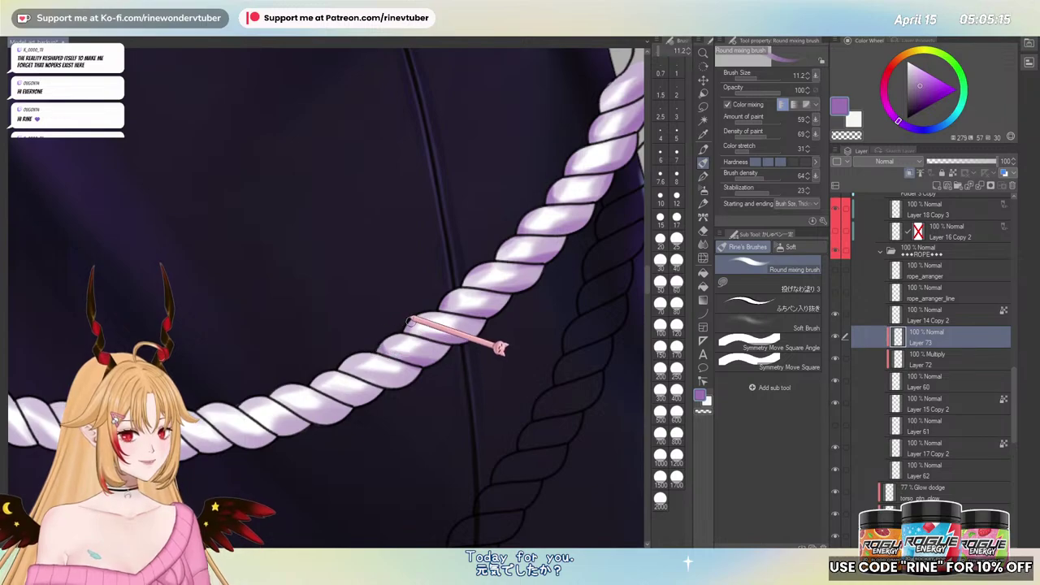
{"action": "scroll", "coordinate": [552, 333], "scroll_direction": "down", "scroll_amount": 1}
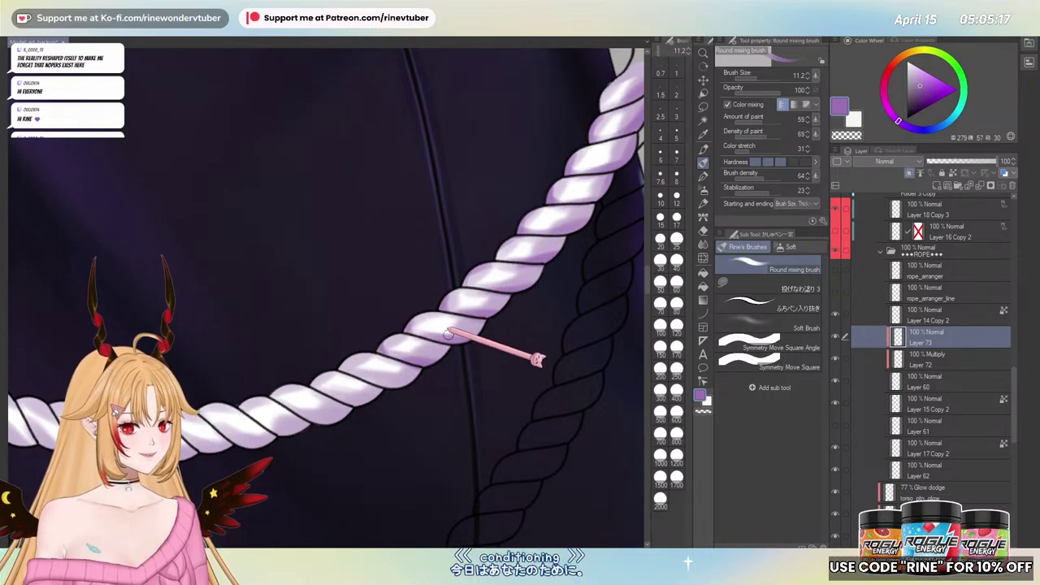
{"action": "scroll", "coordinate": [532, 308], "scroll_direction": "down", "scroll_amount": 3}
{"action": "scroll", "coordinate": [546, 357], "scroll_direction": "up", "scroll_amount": 3}
{"action": "scroll", "coordinate": [406, 499], "scroll_direction": "up", "scroll_amount": 1}
{"action": "scroll", "coordinate": [426, 498], "scroll_direction": "down", "scroll_amount": 1}
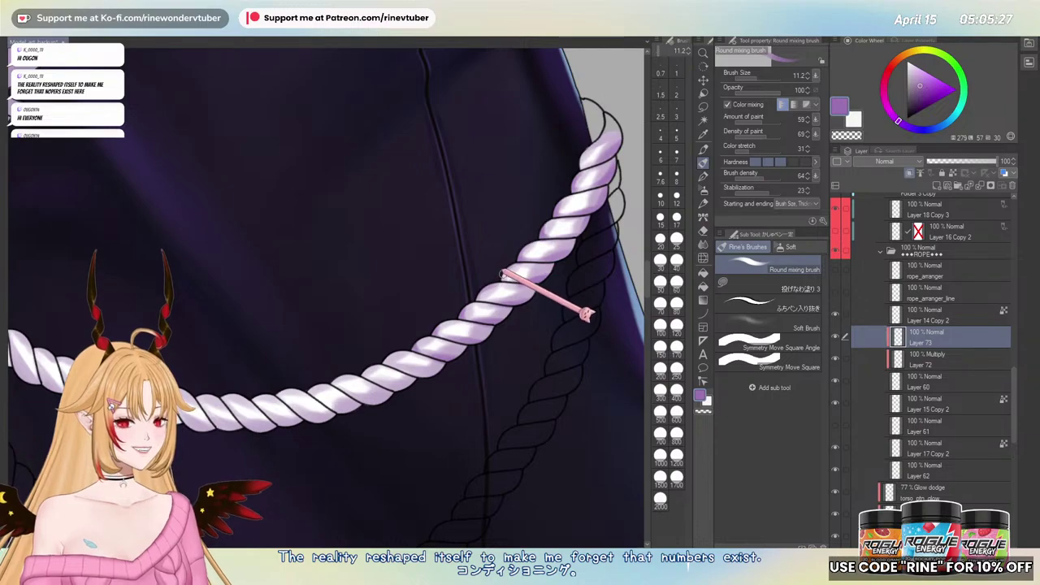
- Enlarge the brush to 21.9 and shade the twists between the front seam and the rope's lowest curve in purple
{"action": "left_click_drag", "start_coordinate": [354, 407], "coordinate": [378, 298]}
{"action": "left_click_drag", "start_coordinate": [483, 218], "coordinate": [342, 388]}
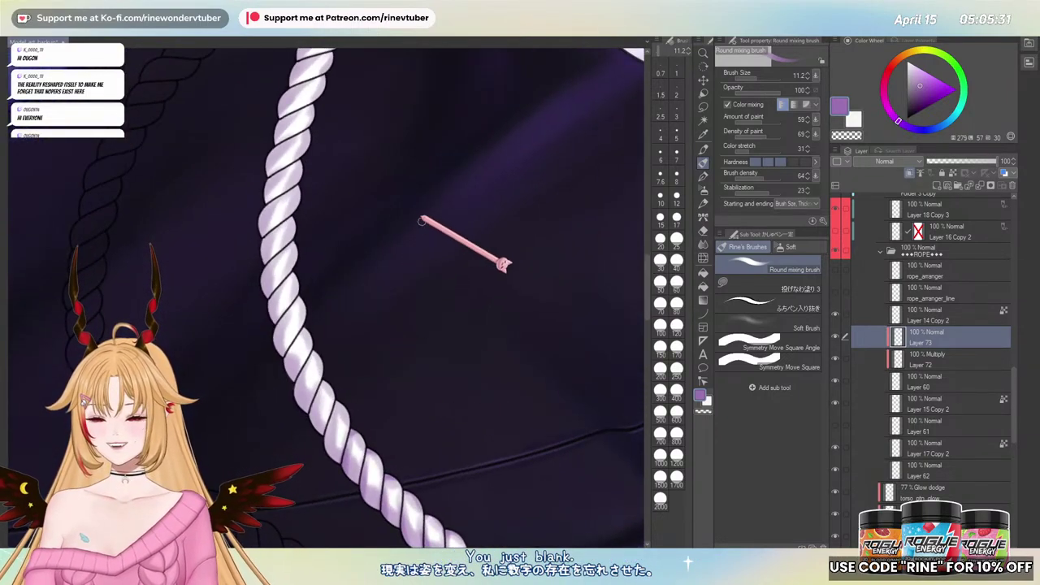
{"action": "key", "text": "bracketright"}
{"action": "key", "text": "bracketright"}
{"action": "key", "text": "bracketright"}
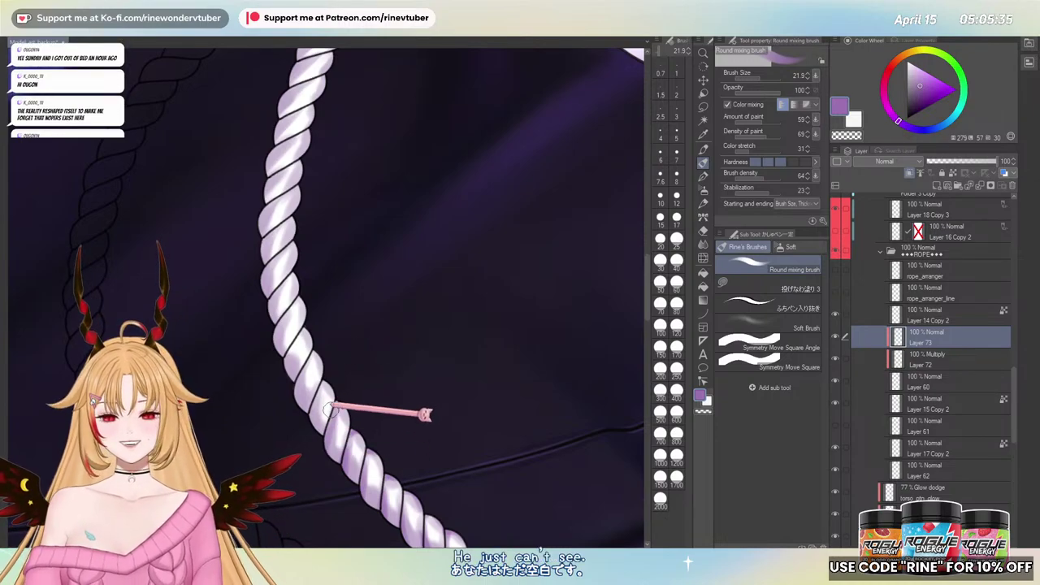
{"action": "left_click_drag", "start_coordinate": [335, 445], "coordinate": [355, 352]}
{"action": "scroll", "coordinate": [372, 309], "scroll_direction": "up", "scroll_amount": 1}
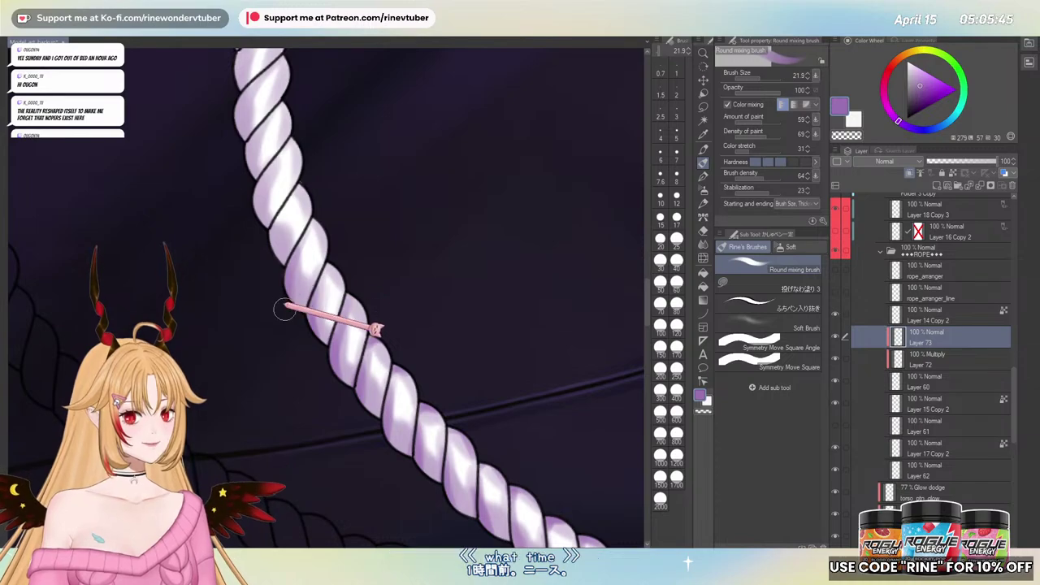
- Adjust the brush to 13.2 and up to 16.6, and add purple shadows to the twists around the rope's lowest curve
{"action": "key", "text": "["}
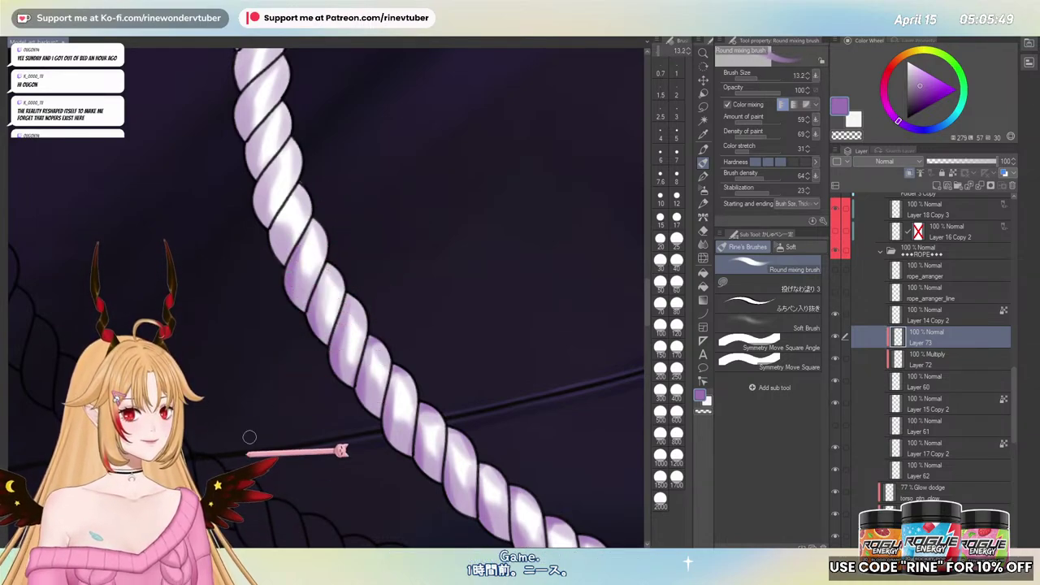
{"action": "left_click_drag", "start_coordinate": [270, 300], "coordinate": [293, 440]}
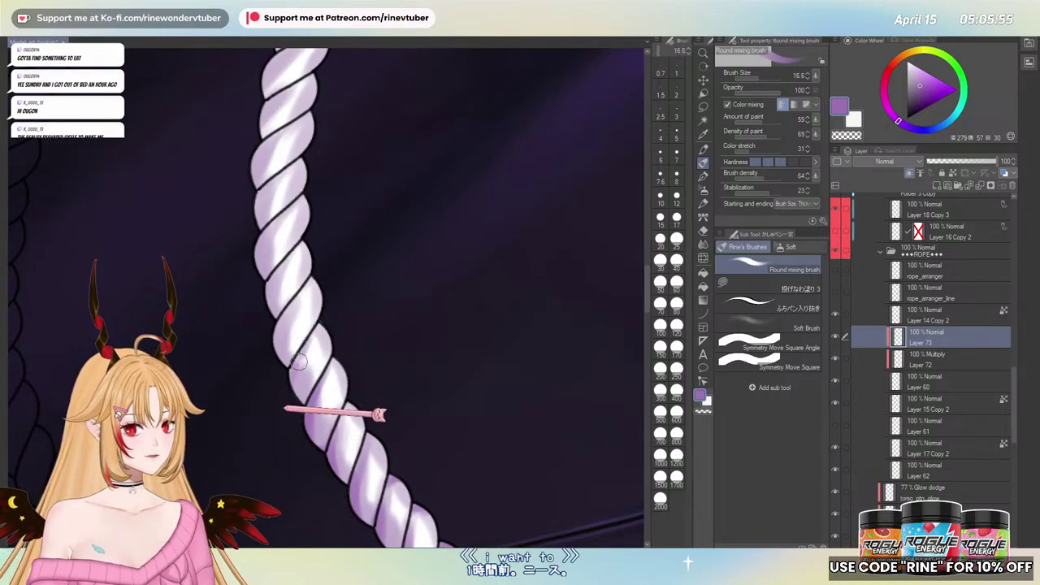
{"action": "key", "text": "["}
{"action": "left_click_drag", "start_coordinate": [289, 369], "coordinate": [306, 348]}
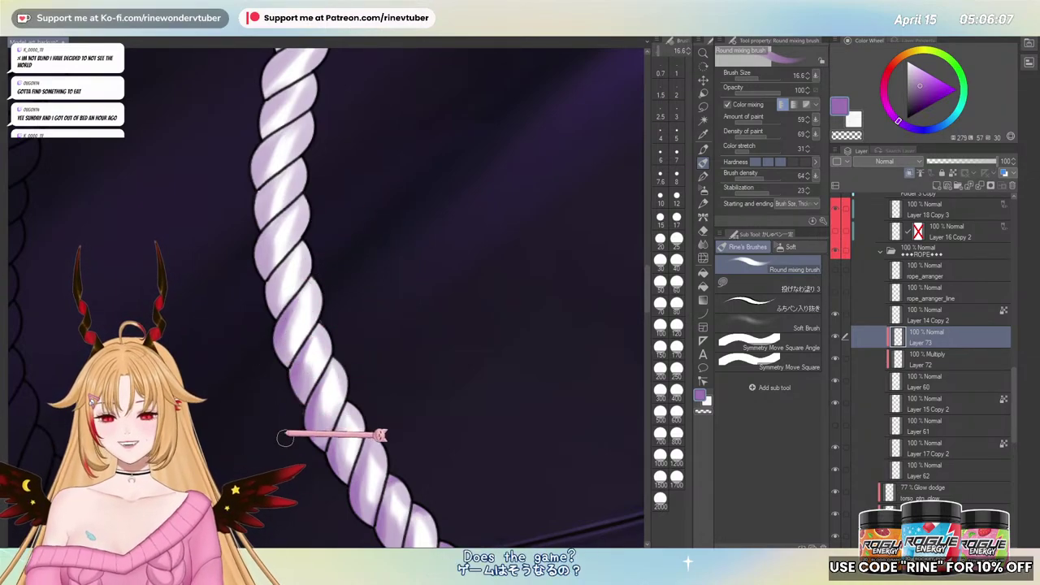
{"action": "left_click_drag", "start_coordinate": [262, 334], "coordinate": [274, 441]}
{"action": "left_click_drag", "start_coordinate": [301, 408], "coordinate": [312, 361]}
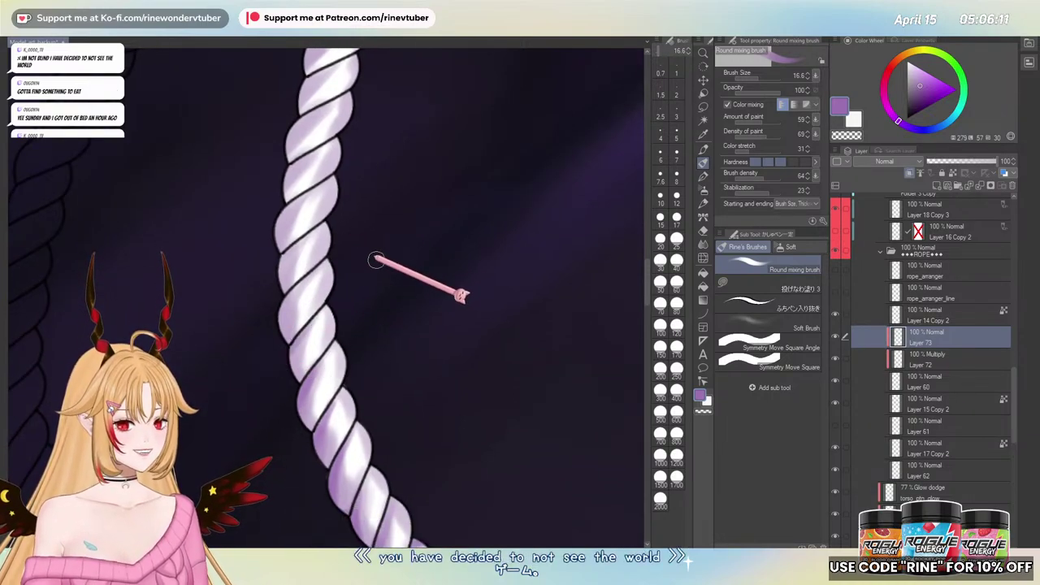
- Straighten the canvas view and carry the purple shadows from the rope's lowest curve toward its cuff-side end at size 16.6
{"action": "key", "text": "ctrl+@"}
{"action": "key", "text": "h"}
{"action": "key", "text": "h"}
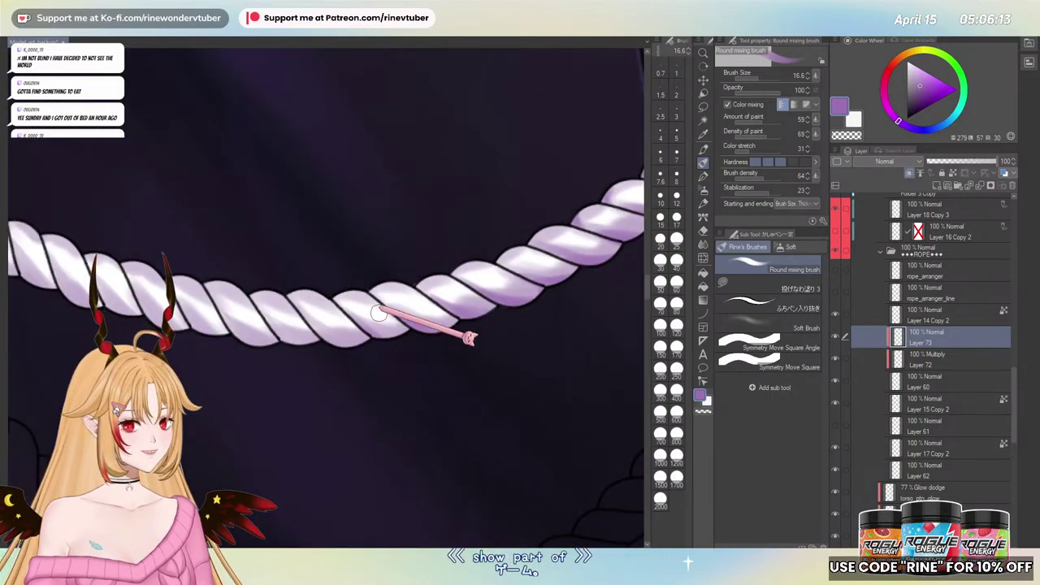
{"action": "left_click_drag", "start_coordinate": [398, 360], "coordinate": [329, 376]}
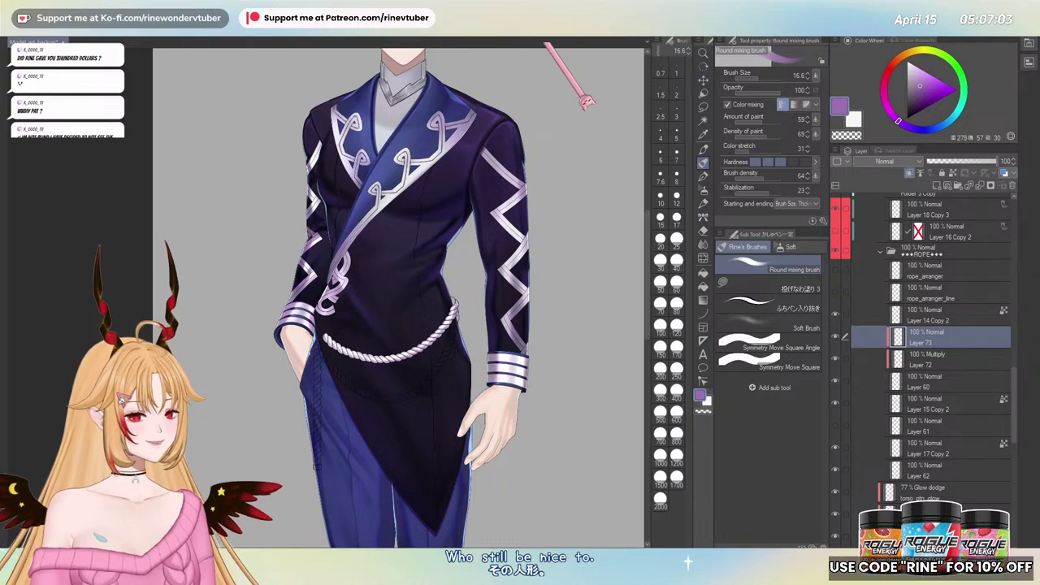
{"action": "scroll", "coordinate": [418, 372], "scroll_direction": "up", "scroll_amount": 5}
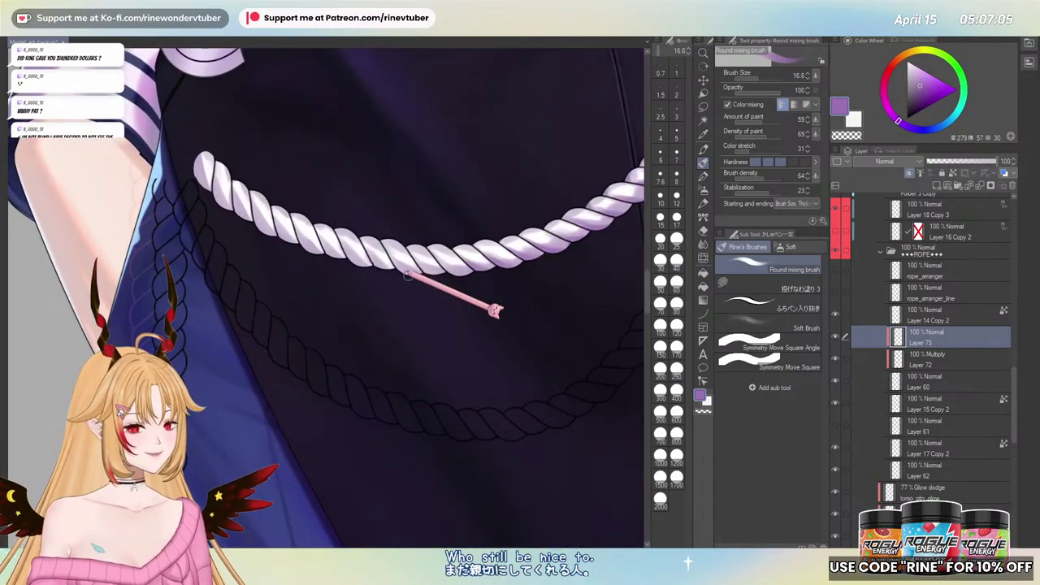
{"action": "scroll", "coordinate": [429, 290], "scroll_direction": "up", "scroll_amount": 3}
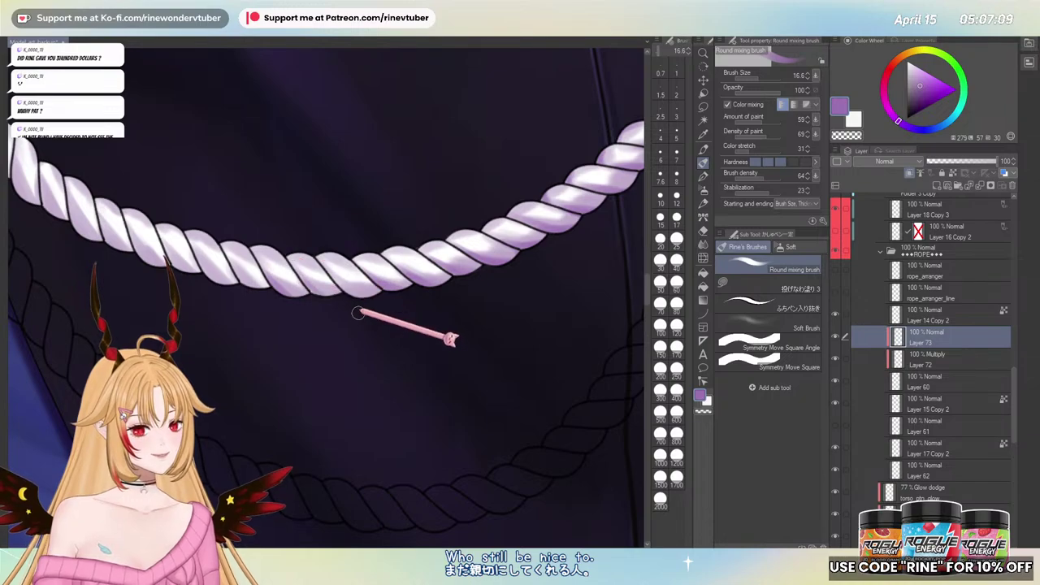
{"action": "left_click_drag", "start_coordinate": [314, 294], "coordinate": [372, 375]}
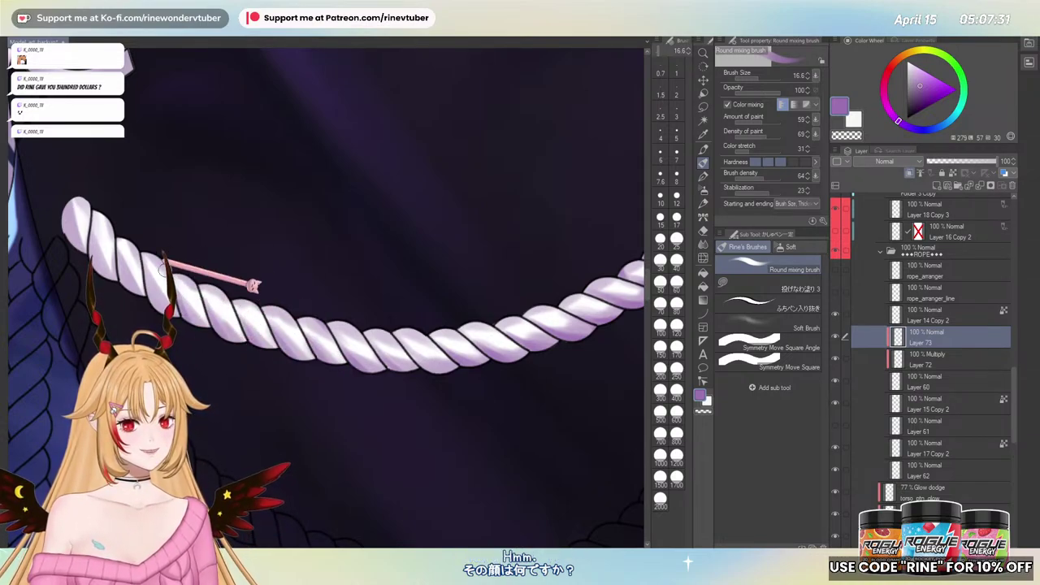
- Enlarge the brush to 19.5 and deepen the purple shading on the twists at the upper rope's cuff-side tip
{"action": "key", "text": "bracketright"}
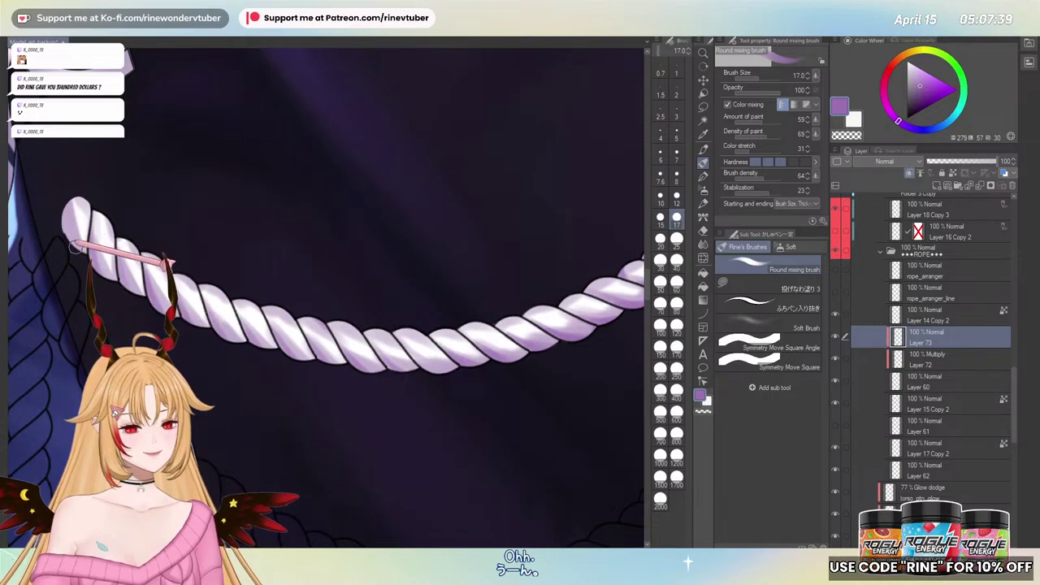
{"action": "left_click_drag", "start_coordinate": [62, 210], "coordinate": [69, 253], "text": "ctrl+alt"}
{"action": "left_click_drag", "start_coordinate": [80, 205], "coordinate": [75, 247]}
{"action": "key", "text": "bracketleft"}
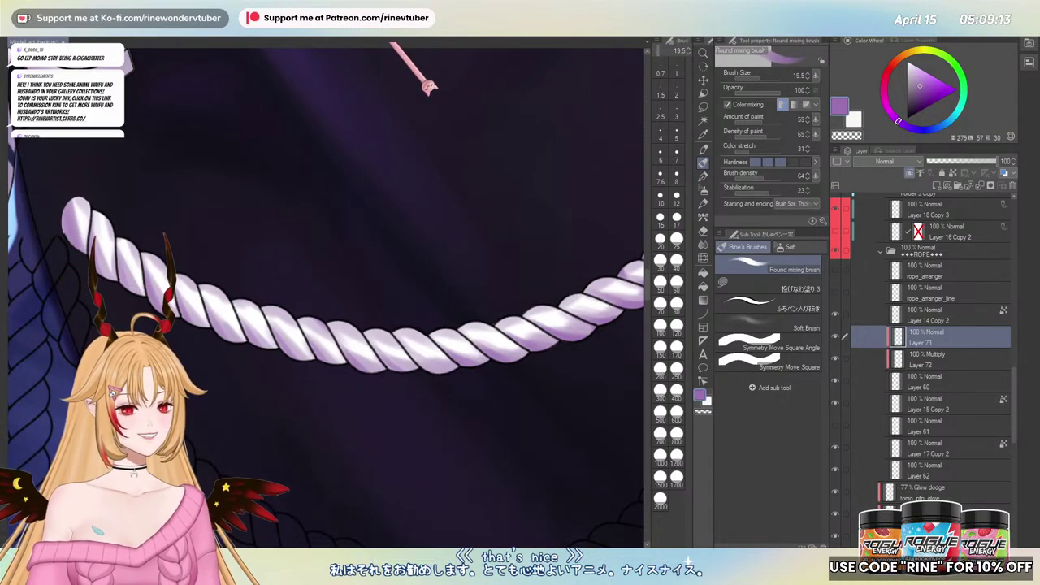
- Adjust the brush to 11 and up to 16.4, and deepen the purple shadows from the rope's cuff-side tip to its lowest curve
{"action": "key", "text": "["}
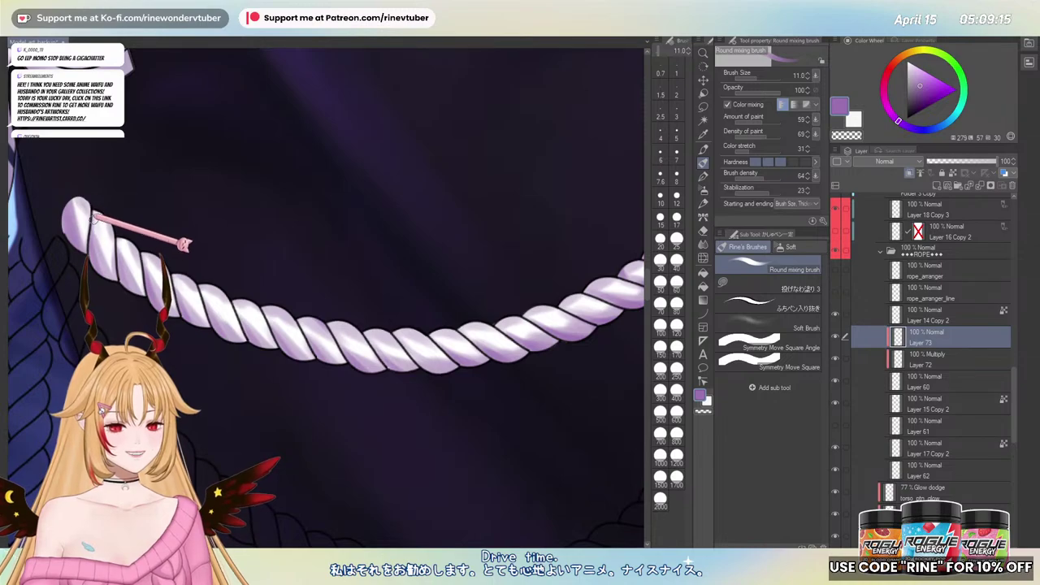
{"action": "key", "text": "bracketright"}
{"action": "key", "text": "bracketright"}
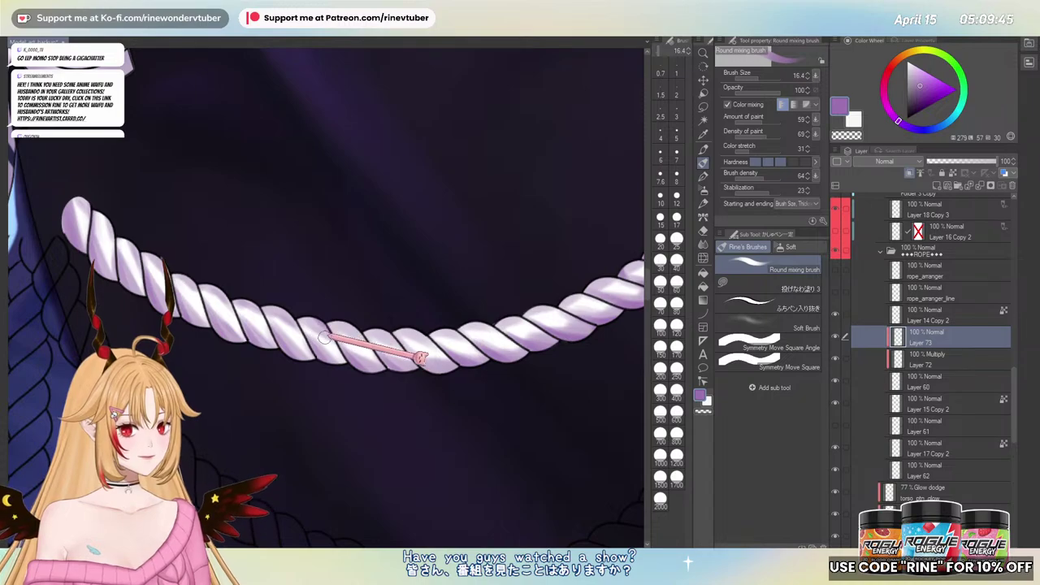
{"action": "left_click_drag", "start_coordinate": [385, 353], "coordinate": [265, 313]}
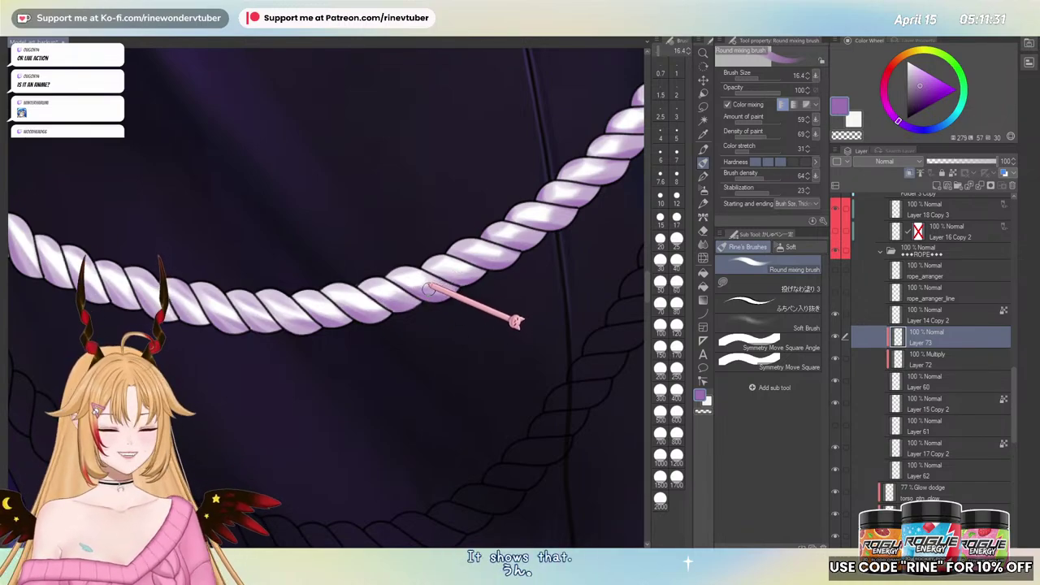
- Rotate the view and shade the twists from the rope's lowest curve across the front seam in purple at size 16.4
{"action": "left_click_drag", "start_coordinate": [430, 303], "coordinate": [313, 418]}
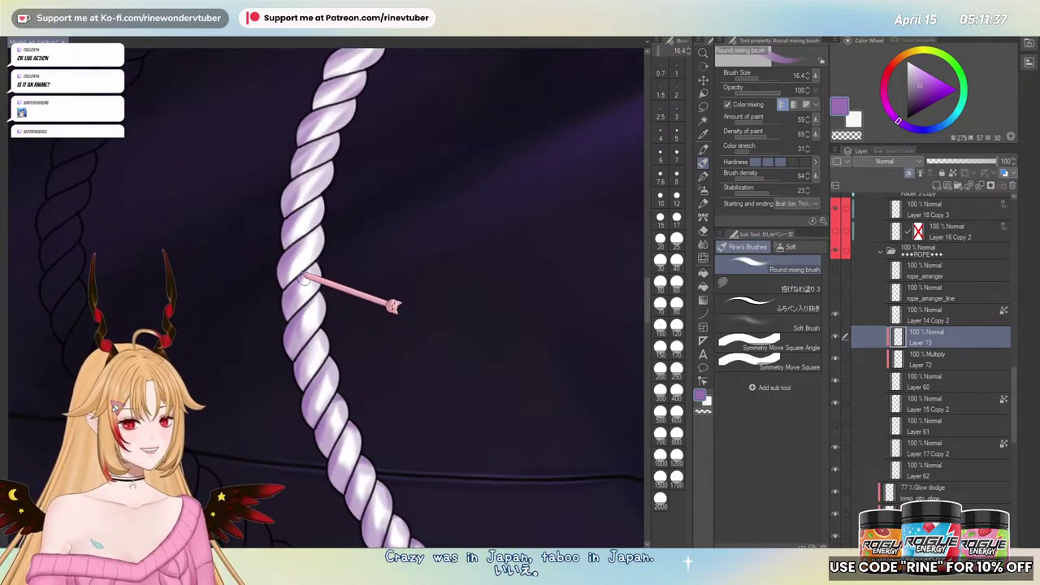
{"action": "left_click_drag", "start_coordinate": [304, 231], "coordinate": [297, 287]}
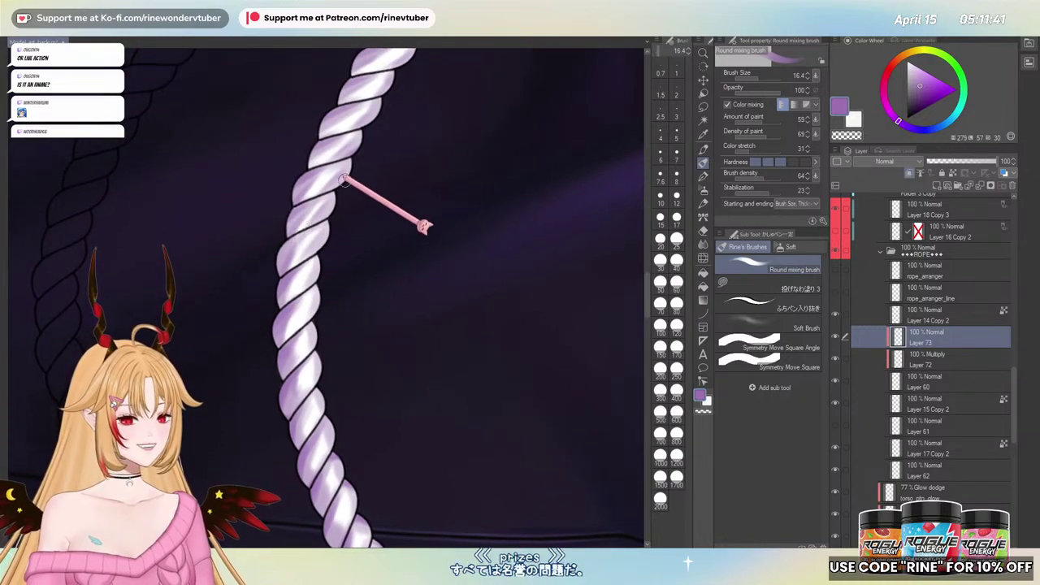
{"action": "left_click_drag", "start_coordinate": [316, 361], "coordinate": [288, 215]}
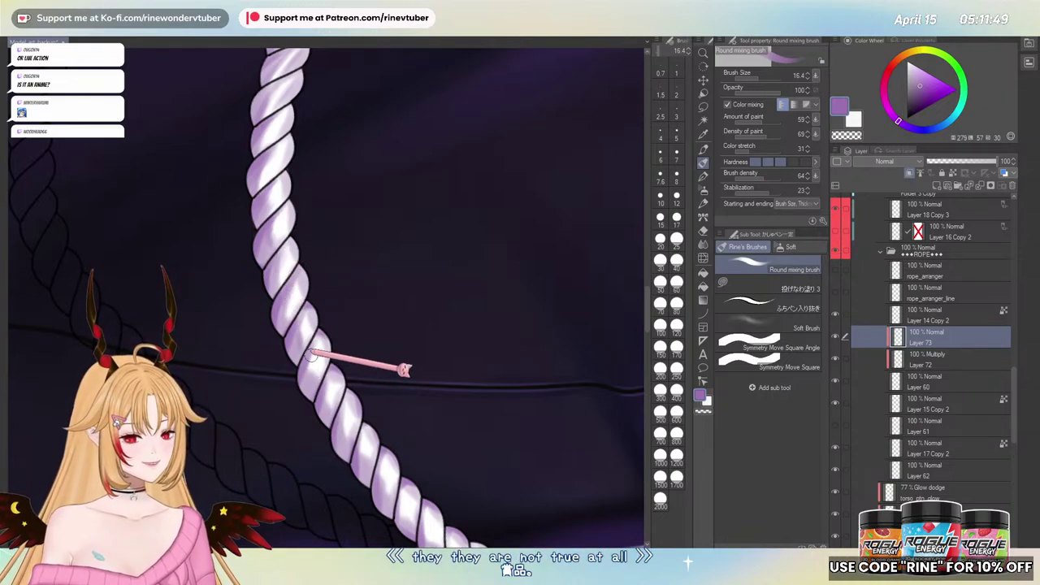
{"action": "key", "text": "ctrl+@"}
{"action": "scroll", "coordinate": [390, 341], "scroll_direction": "down", "scroll_amount": 4}
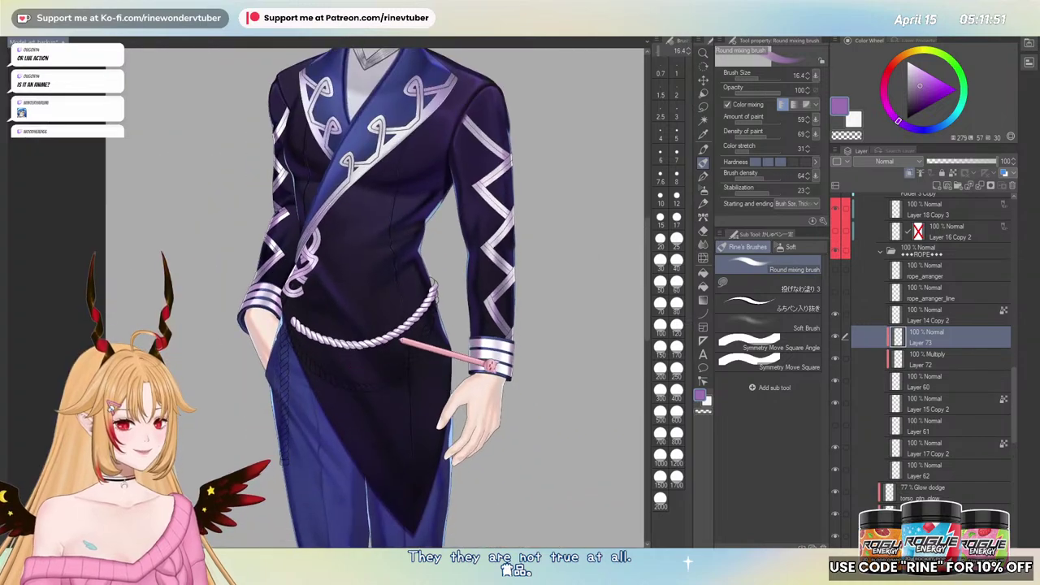
- Carry the purple shadows along the twists down to the rope's end at the coat's outer edge, at size 16.4
{"action": "scroll", "coordinate": [398, 333], "scroll_direction": "up", "scroll_amount": 2}
{"action": "scroll", "coordinate": [449, 318], "scroll_direction": "up", "scroll_amount": 4}
{"action": "left_click_drag", "start_coordinate": [476, 313], "coordinate": [249, 418]}
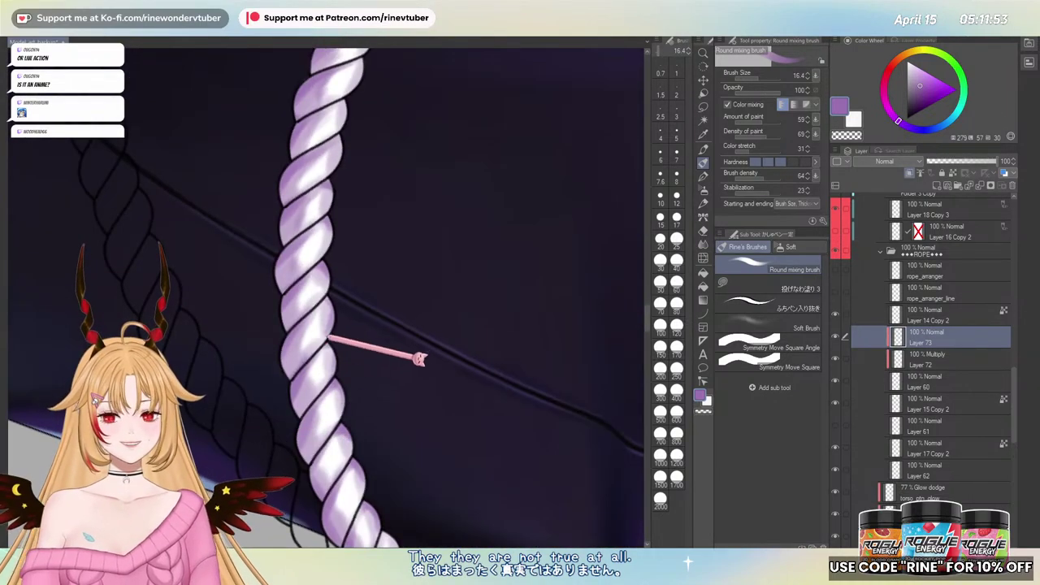
{"action": "left_click_drag", "start_coordinate": [336, 343], "coordinate": [341, 290]}
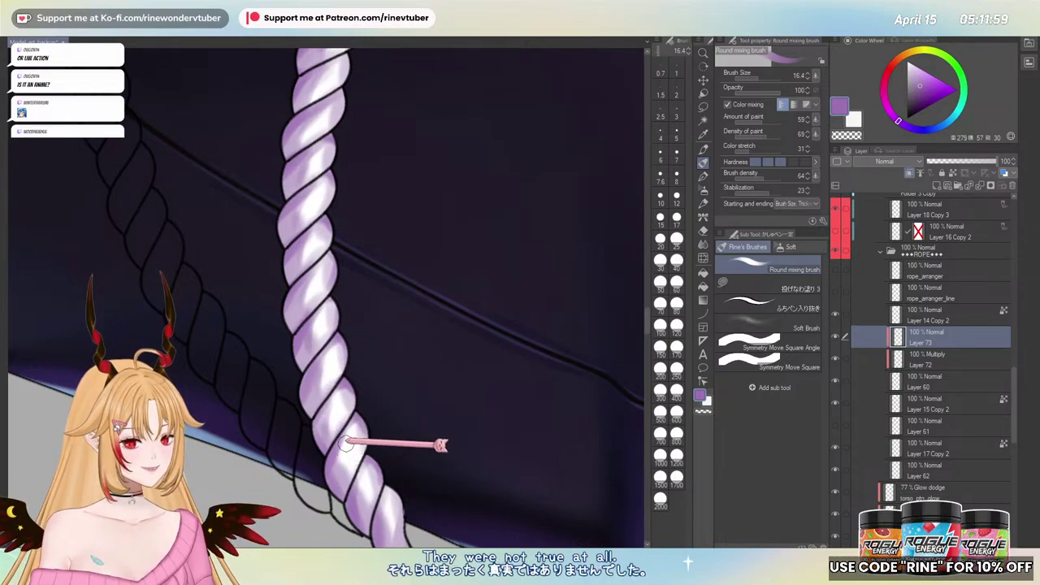
{"action": "left_click_drag", "start_coordinate": [349, 427], "coordinate": [322, 304]}
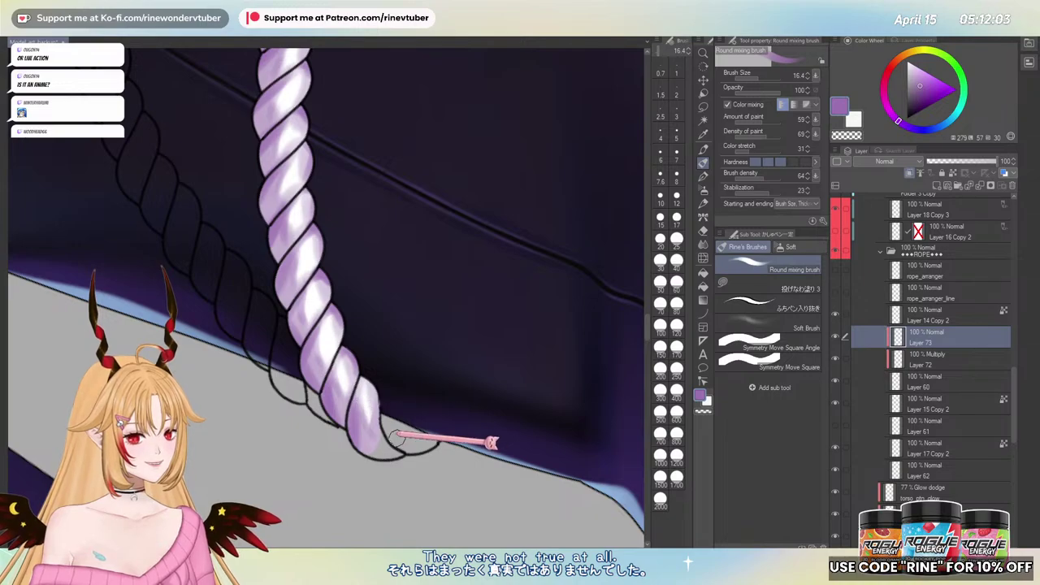
{"action": "key", "text": "ctrl+at"}
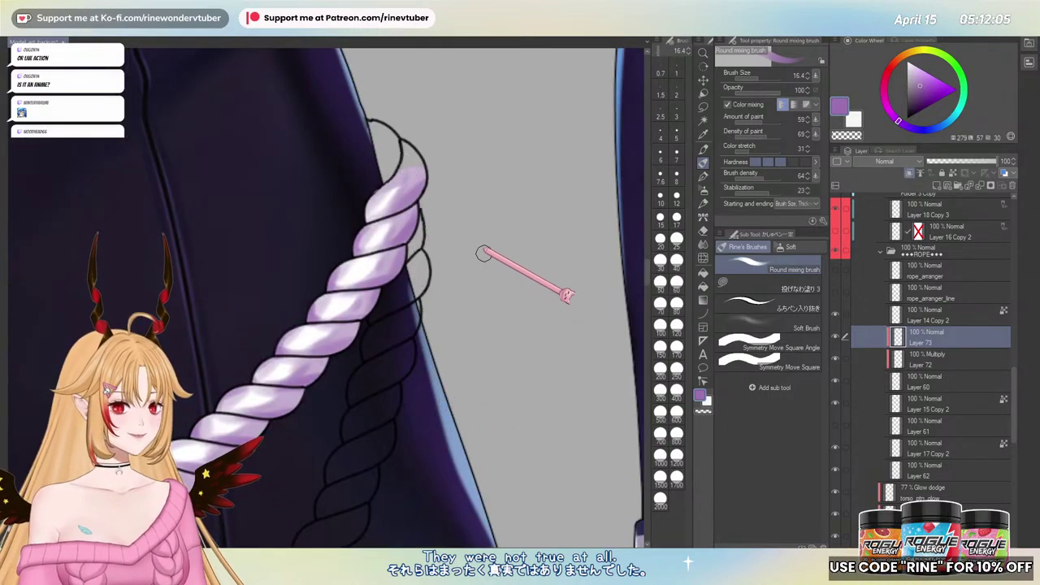
{"action": "left_click_drag", "start_coordinate": [517, 176], "coordinate": [244, 453]}
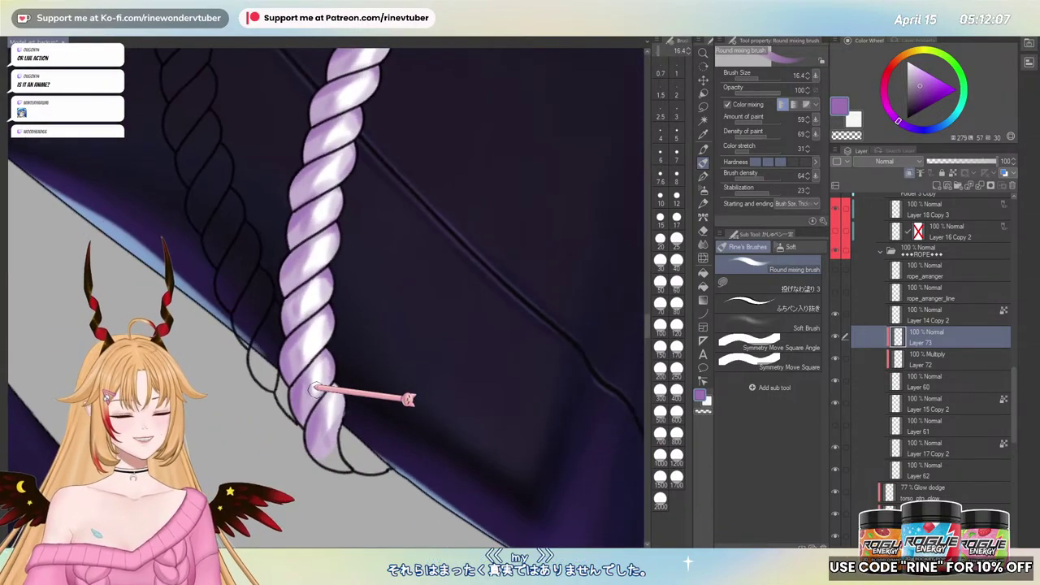
- Sample lilac from the last twist, adjust the brush to 25.1 and down to 18.2, and blend the shading at the coat-edge end
{"action": "left_click", "coordinate": [324, 441], "text": "alt"}
{"action": "key", "text": "]"}
{"action": "left_click", "coordinate": [322, 442], "text": "alt"}
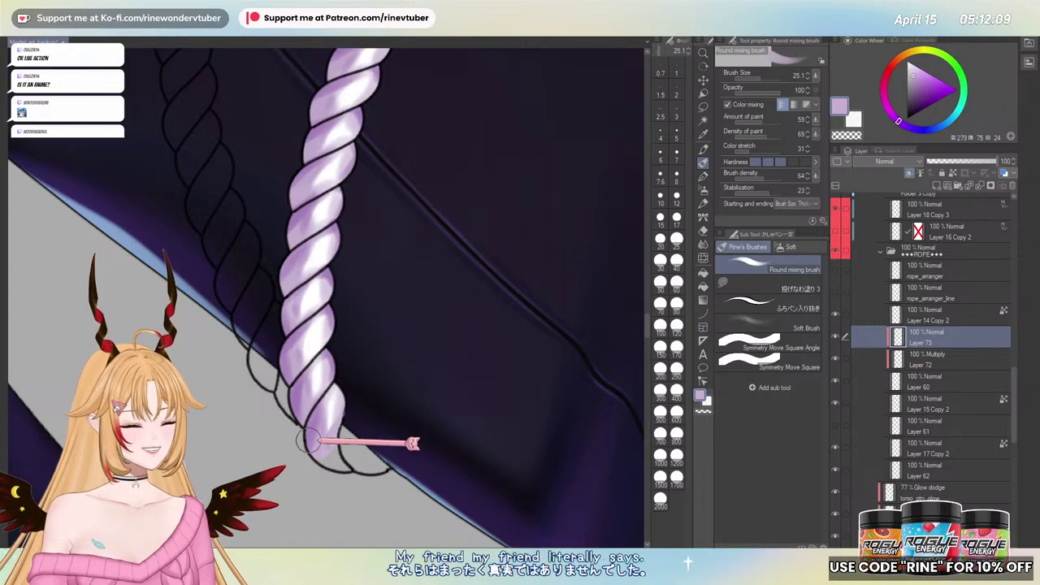
{"action": "left_click_drag", "start_coordinate": [319, 421], "coordinate": [317, 457]}
{"action": "left_click", "coordinate": [322, 441], "text": "alt"}
{"action": "left_click", "coordinate": [313, 436], "text": "alt"}
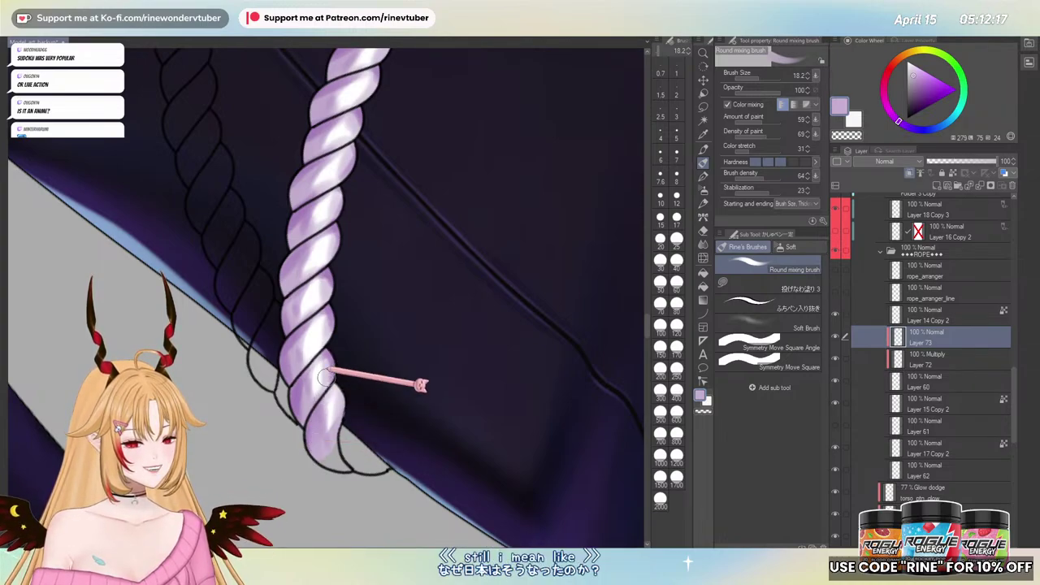
{"action": "left_click", "coordinate": [307, 404], "text": "alt"}
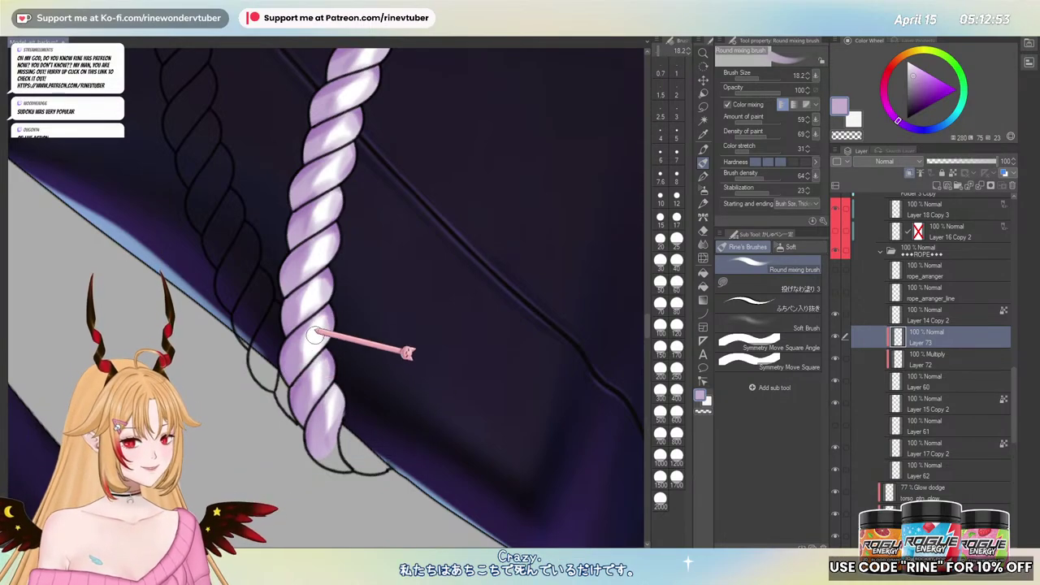
- Resample lilac and soften the shadows on the twists from the coat-edge end back toward the front seam at size 18.2
{"action": "left_click_drag", "start_coordinate": [304, 312], "coordinate": [292, 459]}
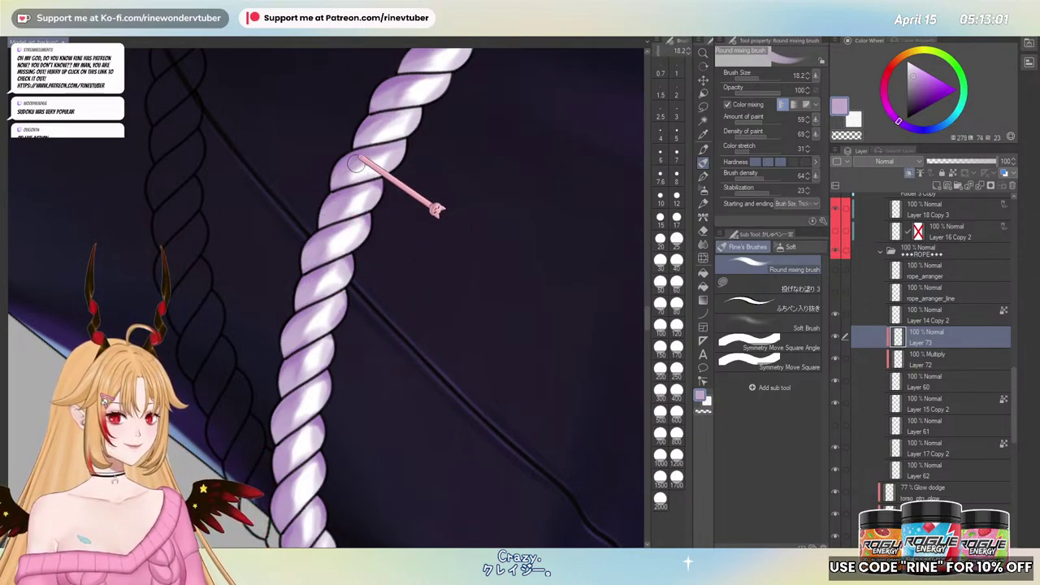
{"action": "left_click_drag", "start_coordinate": [358, 191], "coordinate": [345, 319]}
{"action": "left_click", "coordinate": [351, 262], "text": "alt"}
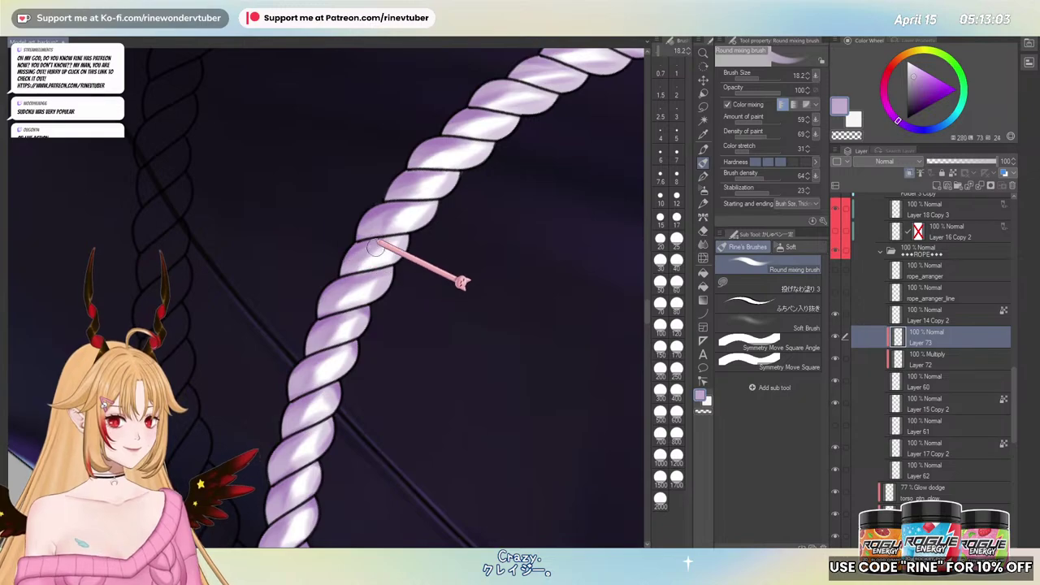
{"action": "key", "text": "ctrl+@"}
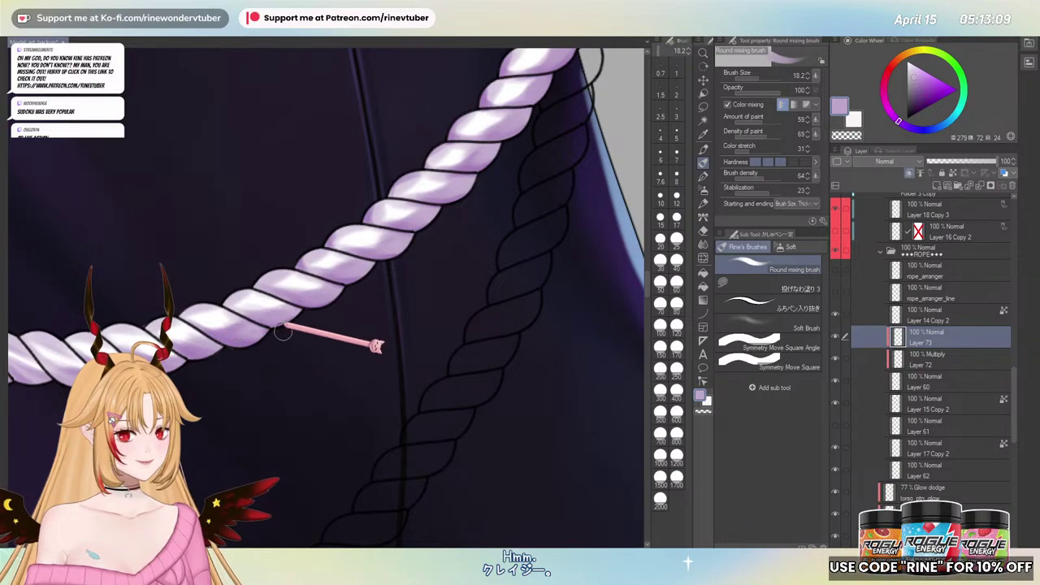
- Sample white from a twist near the rope's lowest curve and brighten the highlights up to the front seam at size 18.2
{"action": "scroll", "coordinate": [269, 379], "scroll_direction": "down", "scroll_amount": 4}
{"action": "scroll", "coordinate": [282, 366], "scroll_direction": "up", "scroll_amount": 4}
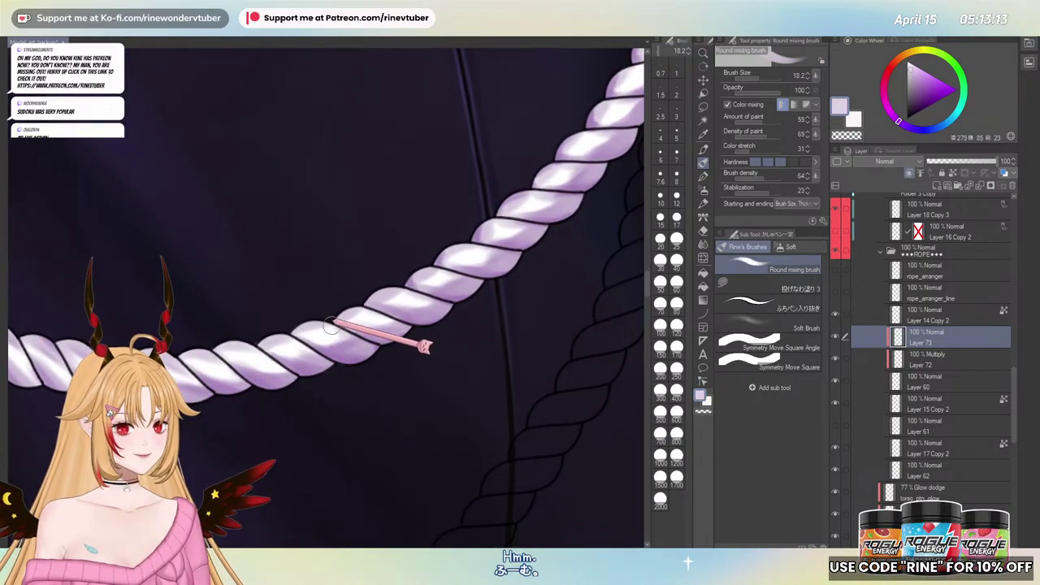
{"action": "left_click", "coordinate": [284, 347], "text": "alt"}
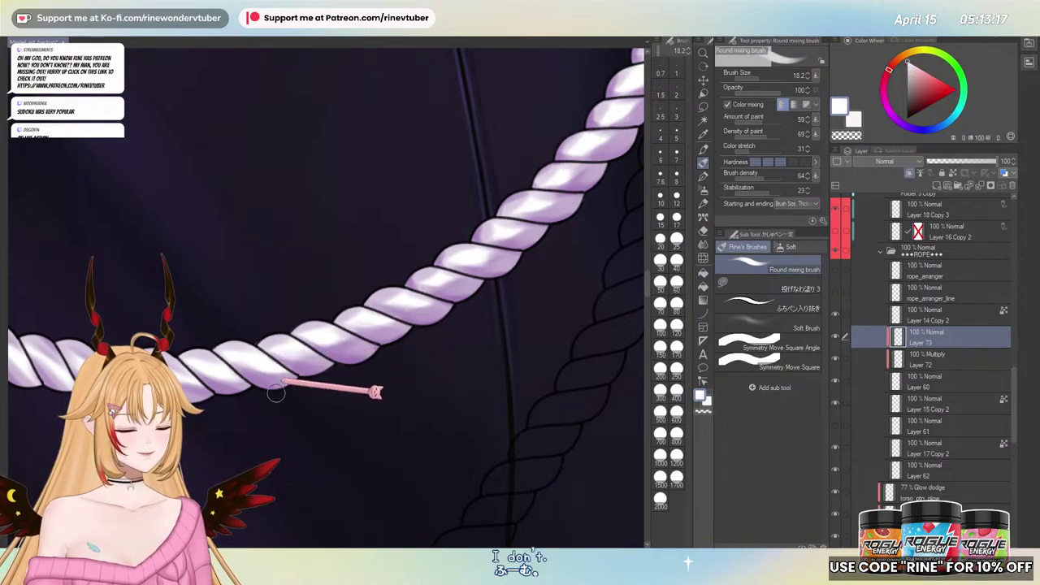
{"action": "scroll", "coordinate": [329, 349], "scroll_direction": "down", "scroll_amount": 5}
{"action": "scroll", "coordinate": [346, 366], "scroll_direction": "up", "scroll_amount": 5}
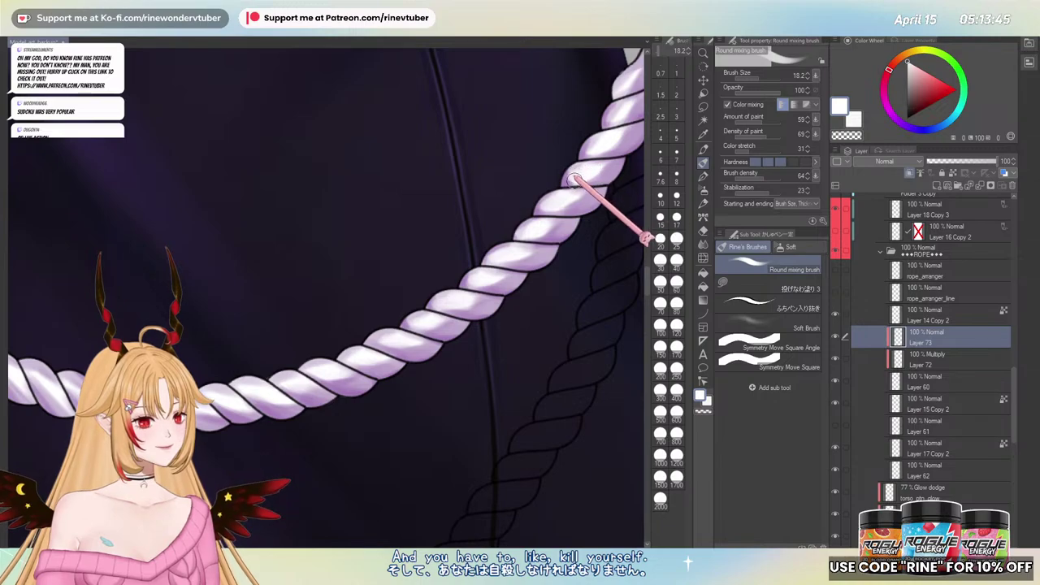
- Sample mid purple from the rope, reduce the brush to 11.3, and refine the shadow edges on the twists around the front seam
{"action": "left_click_drag", "start_coordinate": [568, 211], "coordinate": [384, 315]}
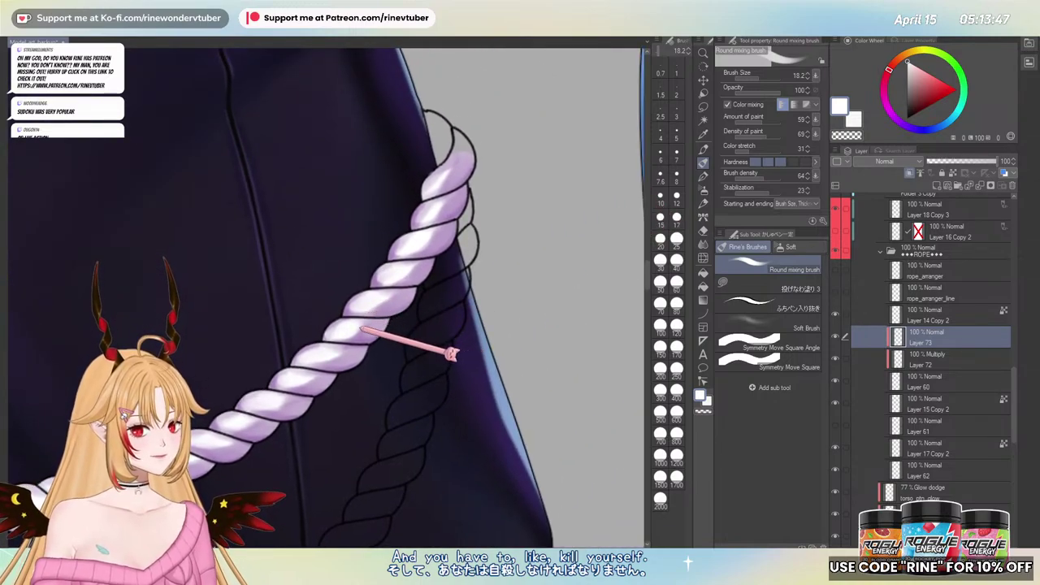
{"action": "left_click", "coordinate": [394, 295], "text": "alt"}
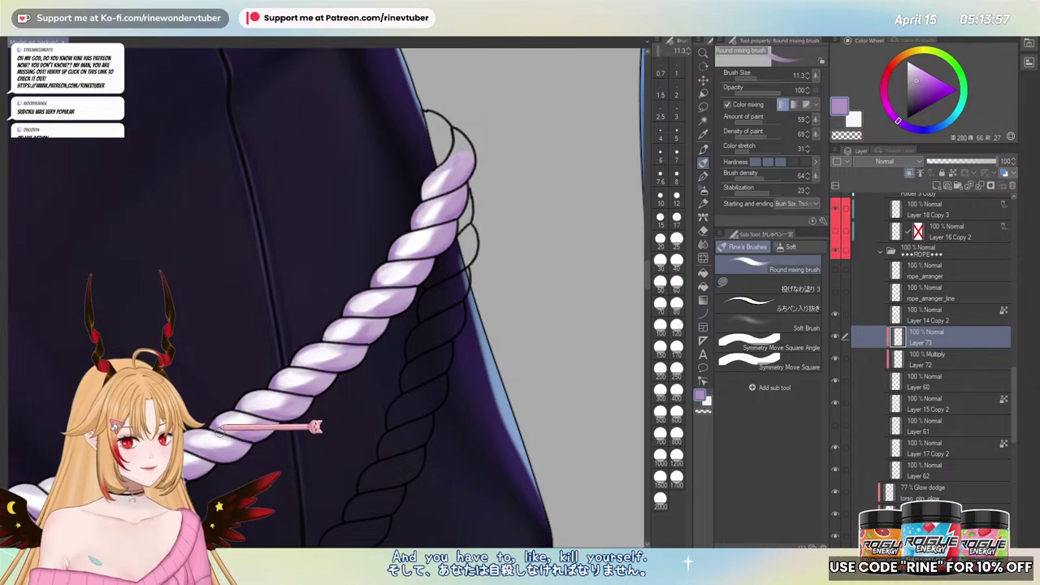
{"action": "scroll", "coordinate": [348, 365], "scroll_direction": "down", "scroll_amount": 3}
{"action": "scroll", "coordinate": [341, 394], "scroll_direction": "up", "scroll_amount": 3}
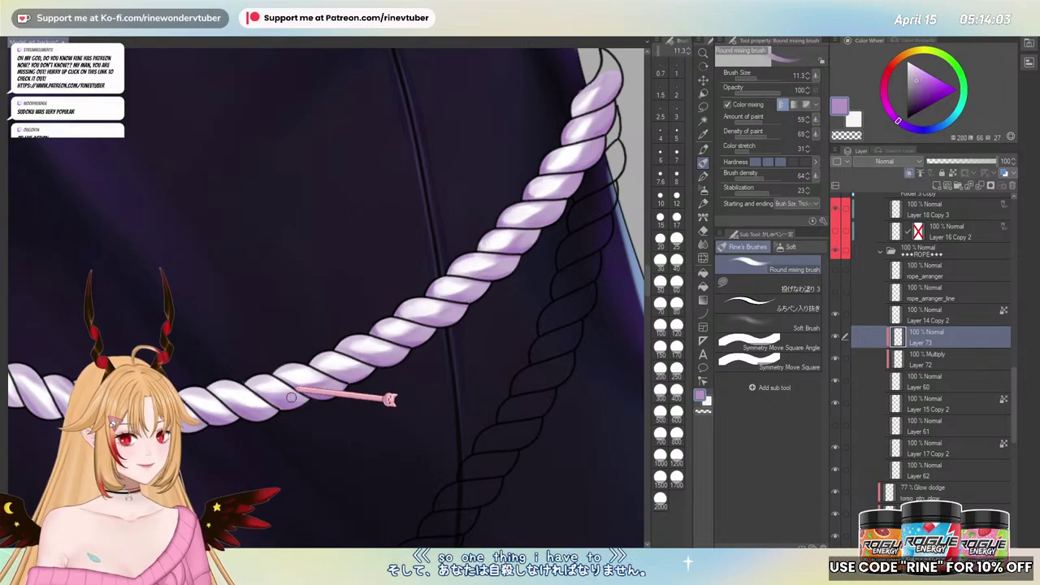
{"action": "left_click_drag", "start_coordinate": [273, 407], "coordinate": [413, 367]}
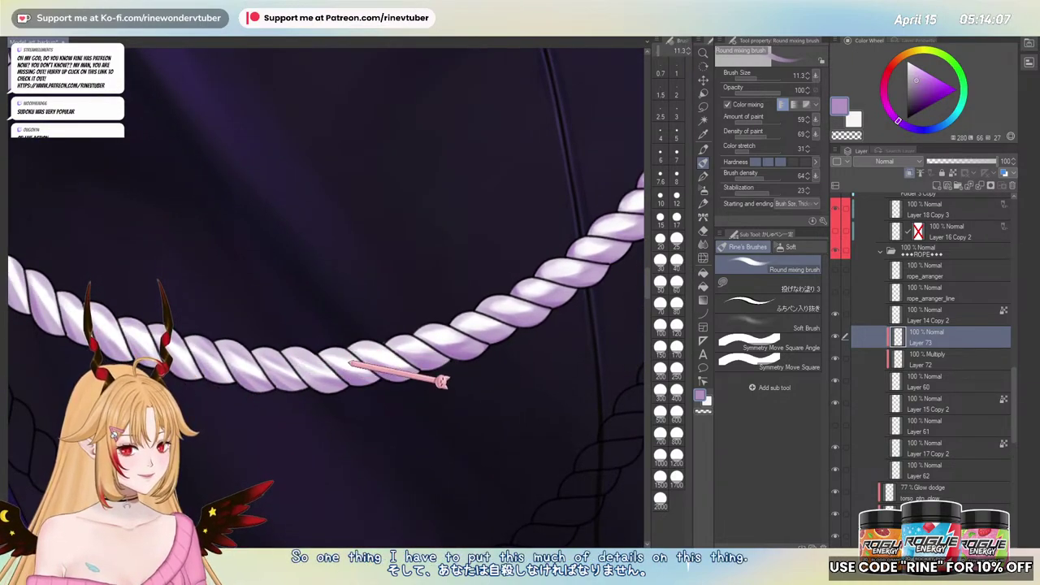
- Check the rope against the whole figure, sample light lilac from it, and touch up the twist shading close up at size 11.3
{"action": "scroll", "coordinate": [351, 366], "scroll_direction": "down", "scroll_amount": 3}
{"action": "scroll", "coordinate": [406, 301], "scroll_direction": "down", "scroll_amount": 2}
{"action": "scroll", "coordinate": [444, 363], "scroll_direction": "up", "scroll_amount": 4}
{"action": "left_click_drag", "start_coordinate": [485, 208], "coordinate": [427, 468]}
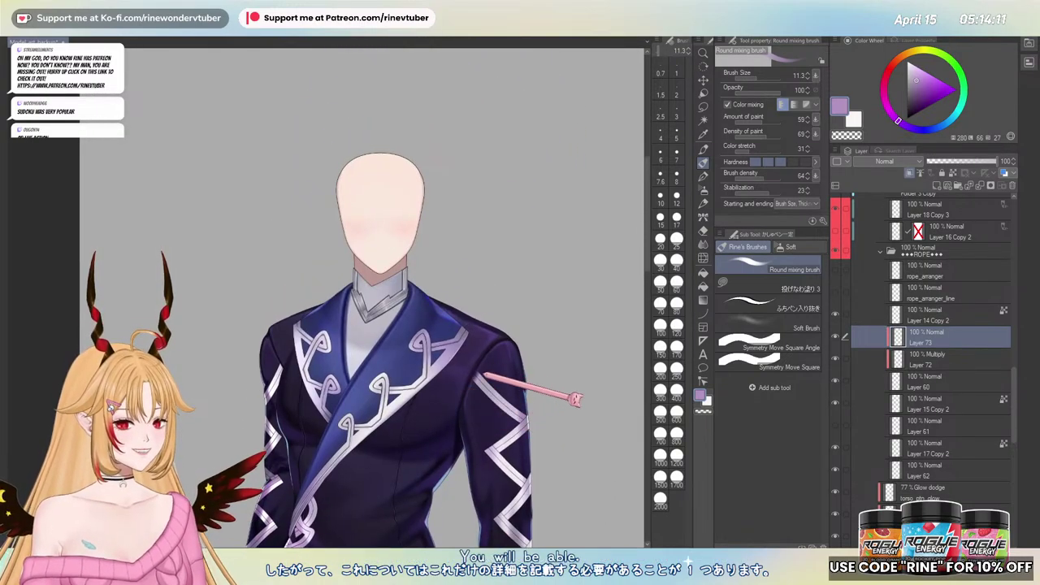
{"action": "scroll", "coordinate": [577, 397], "scroll_direction": "down", "scroll_amount": 5}
{"action": "scroll", "coordinate": [395, 360], "scroll_direction": "up", "scroll_amount": 4}
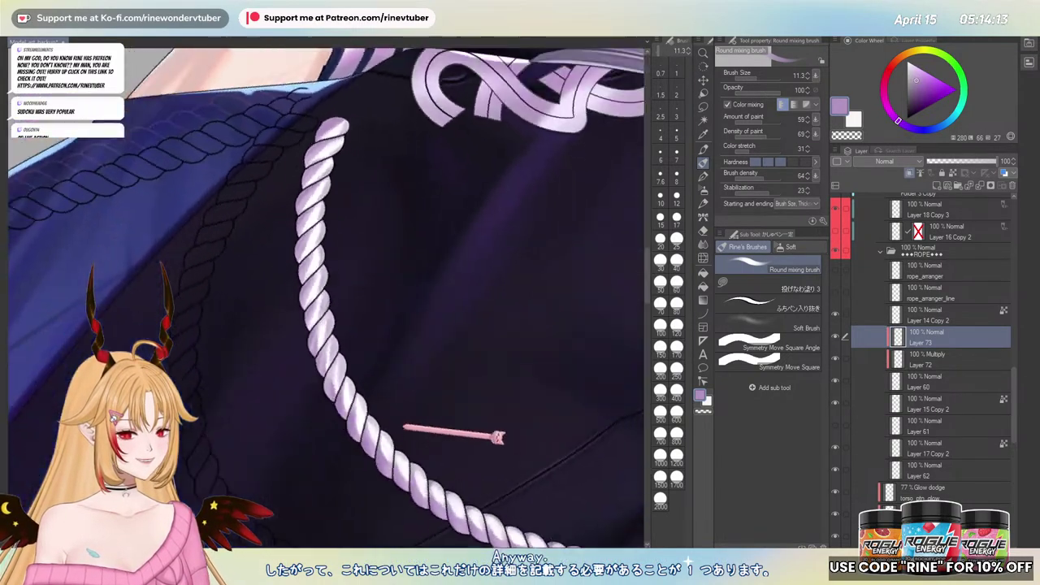
{"action": "scroll", "coordinate": [404, 426], "scroll_direction": "up", "scroll_amount": 2}
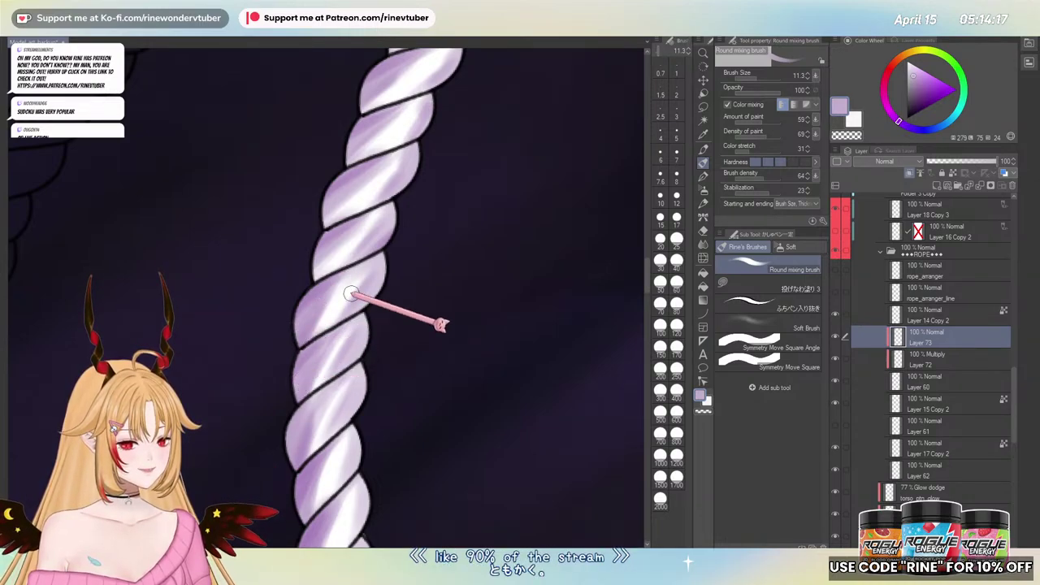
{"action": "left_click", "coordinate": [340, 240], "text": "alt"}
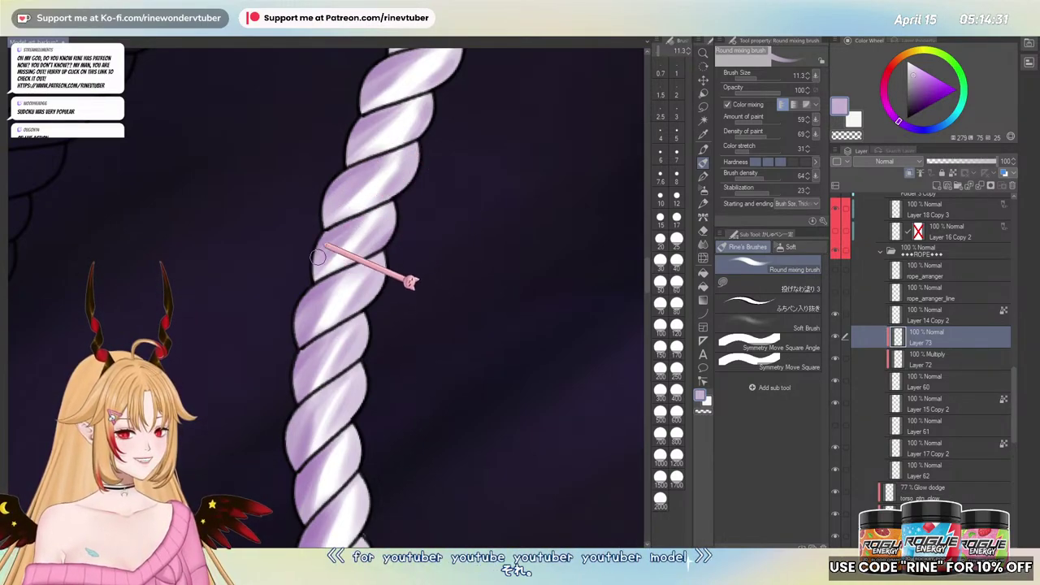
{"action": "left_click_drag", "start_coordinate": [323, 269], "coordinate": [223, 404]}
- Sample purple, white and pale lilac from the rope, enlarge the brush to 13.9, and refine shadows and highlights near the lowest curve
{"action": "key", "text": "ctrl+at"}
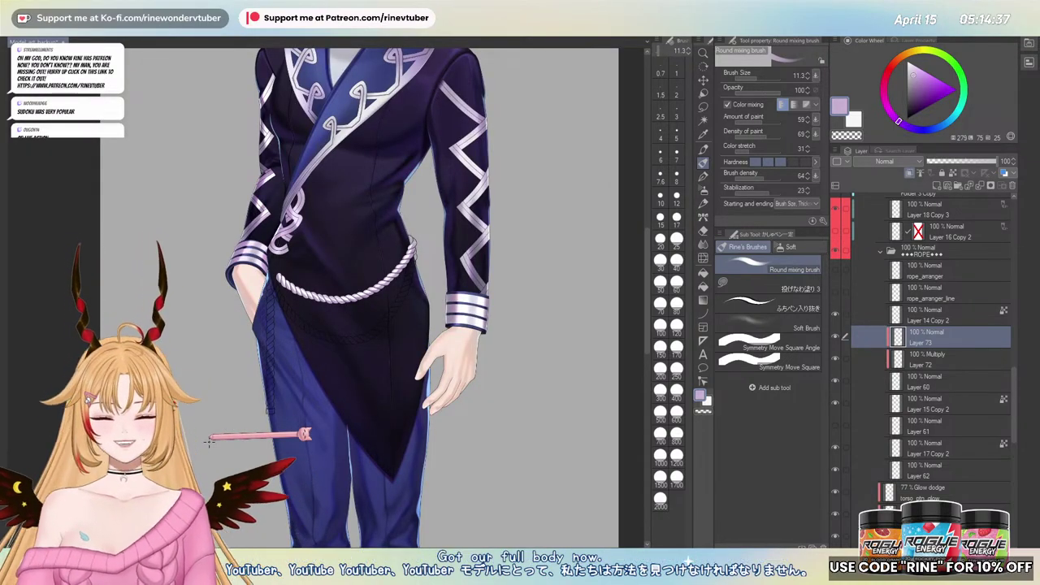
{"action": "left_click_drag", "start_coordinate": [350, 291], "coordinate": [435, 273]}
{"action": "left_click_drag", "start_coordinate": [528, 247], "coordinate": [322, 367]}
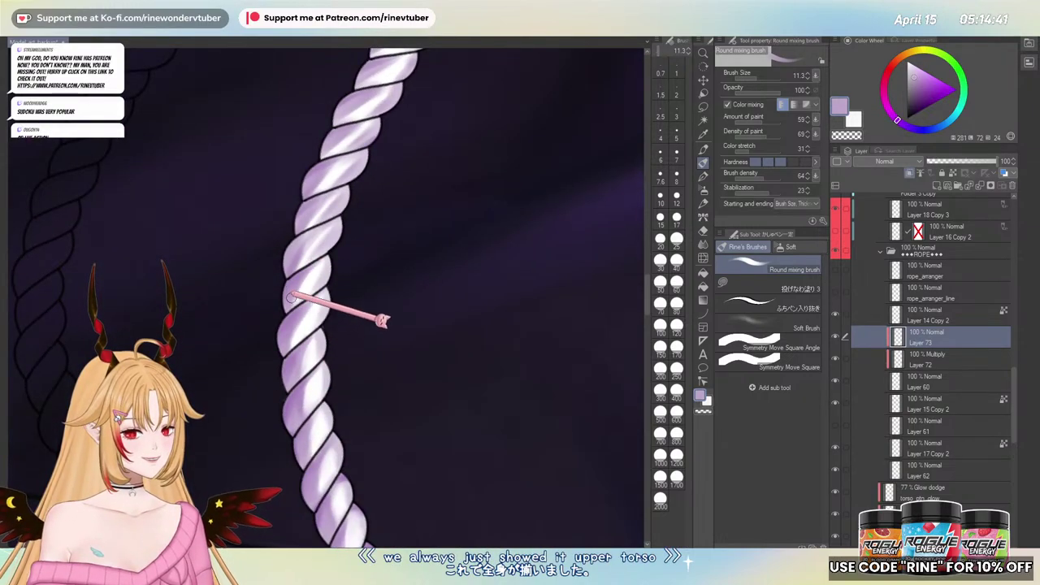
{"action": "left_click", "coordinate": [298, 258], "text": "alt"}
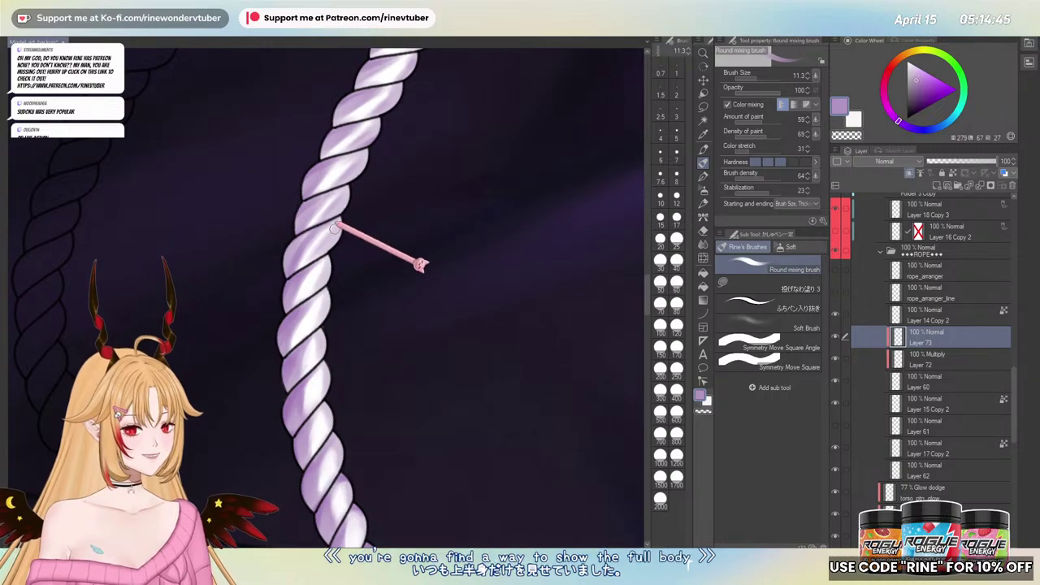
{"action": "left_click", "coordinate": [311, 275], "text": "alt"}
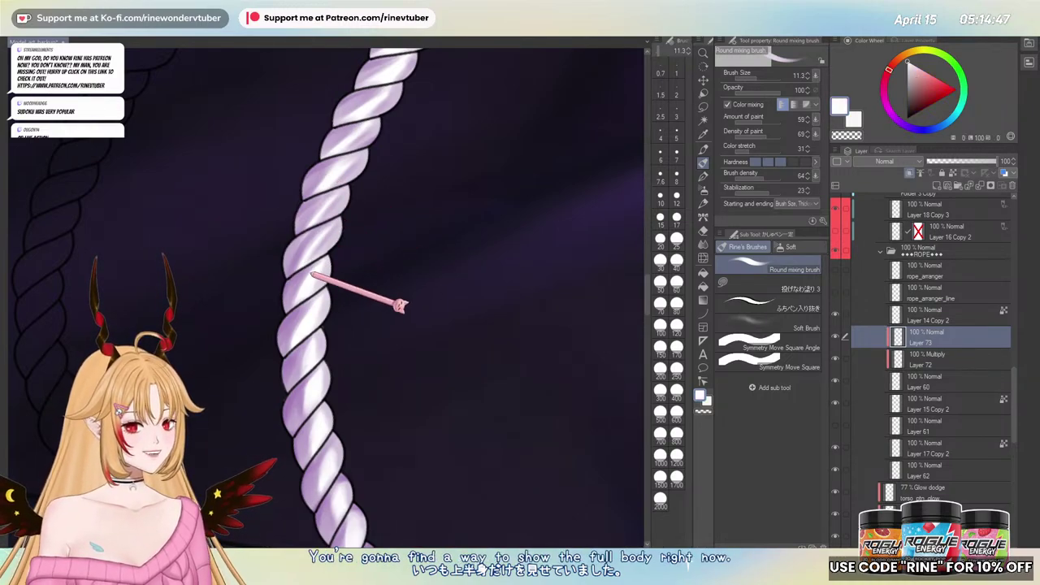
{"action": "key", "text": "]"}
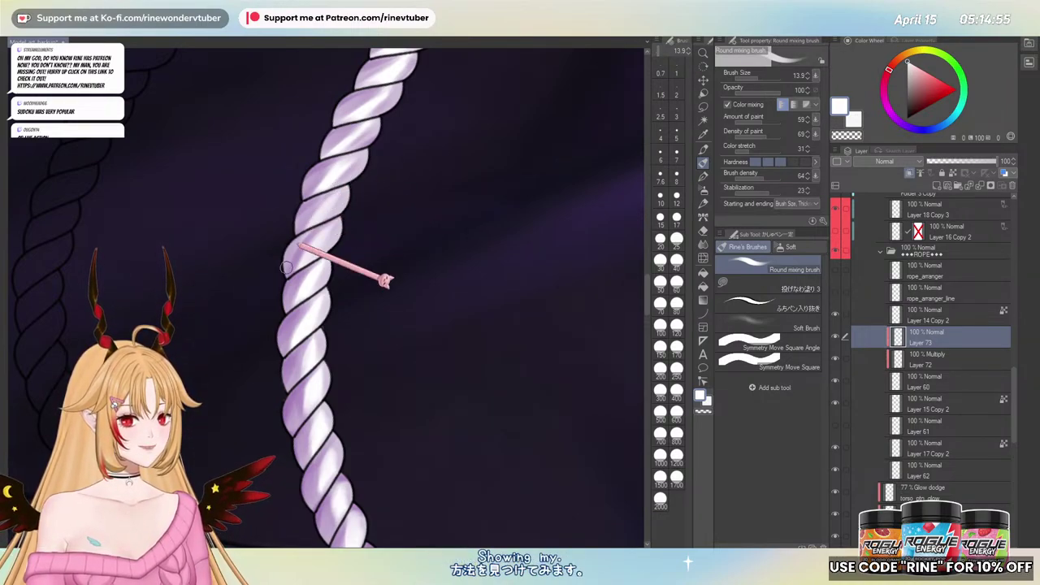
{"action": "left_click", "coordinate": [354, 140], "text": "alt"}
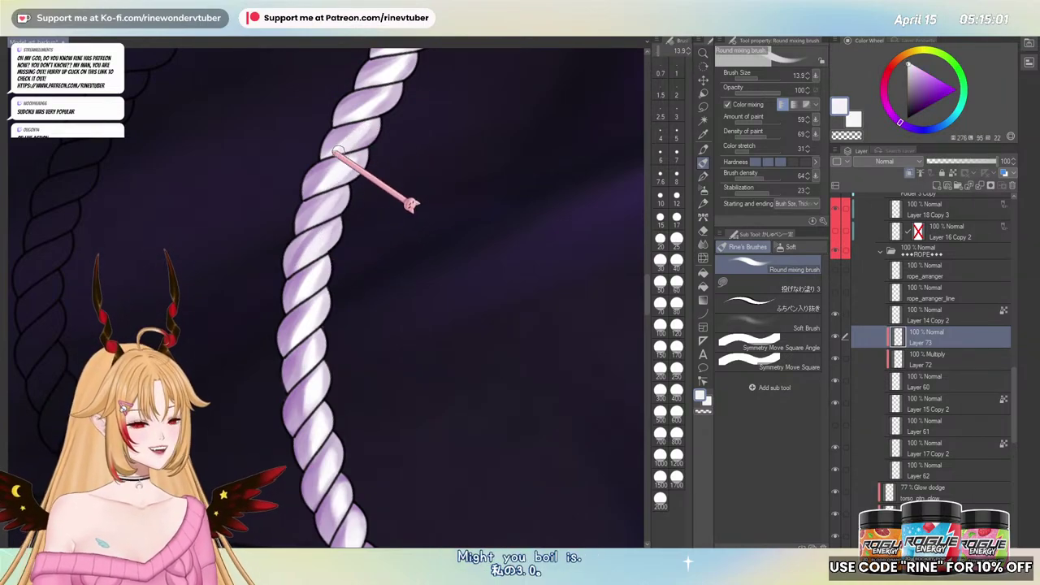
- Sample lilac and white from the rope and refine shadows and highlights on the twists in its rising section at size 13.9
{"action": "left_click_drag", "start_coordinate": [365, 241], "coordinate": [213, 249]}
{"action": "left_click_drag", "start_coordinate": [258, 346], "coordinate": [365, 365]}
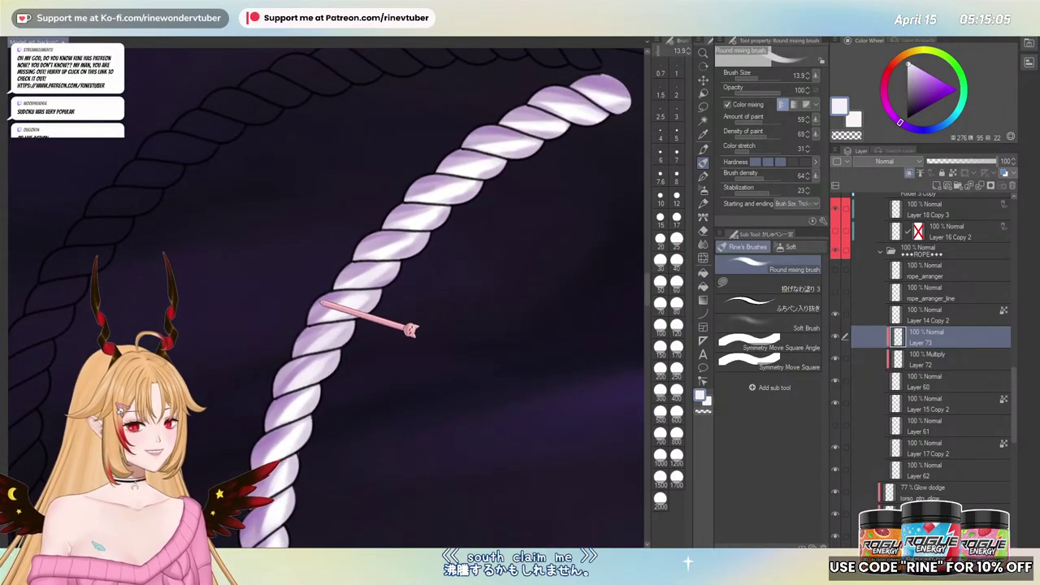
{"action": "left_click", "coordinate": [288, 365], "text": "alt"}
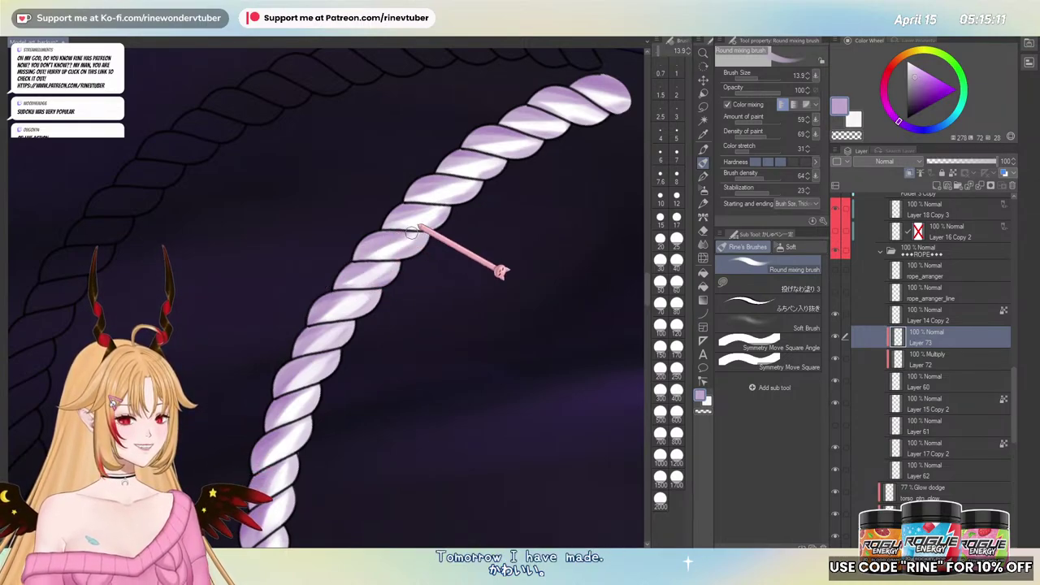
{"action": "left_click", "coordinate": [370, 252], "text": "alt"}
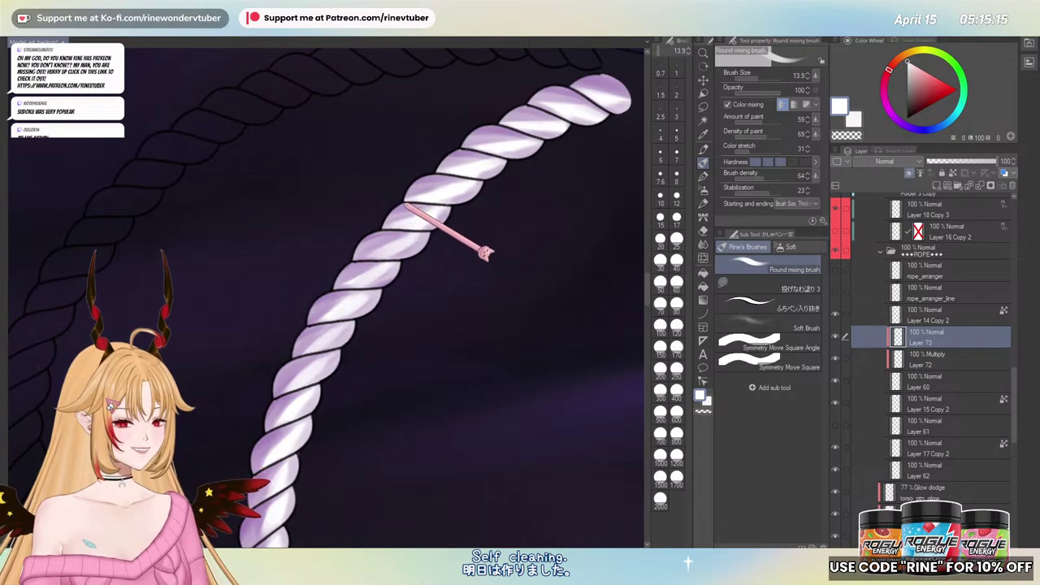
{"action": "left_click", "coordinate": [380, 221], "text": "alt"}
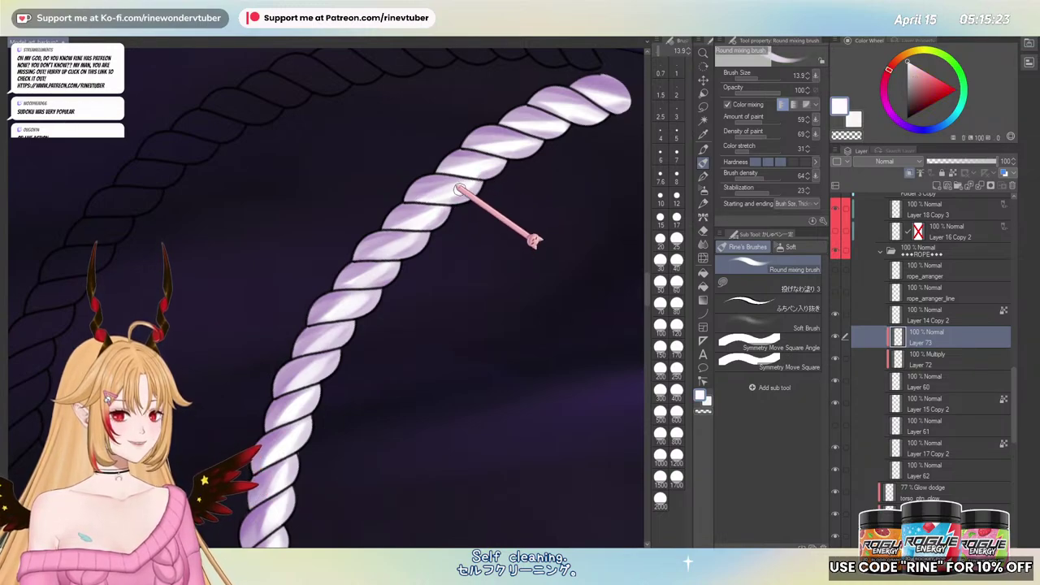
- Sample light lilac from the rope and soften the twists at its end beside the pocketed hand
{"action": "key", "text": "ctrl+at"}
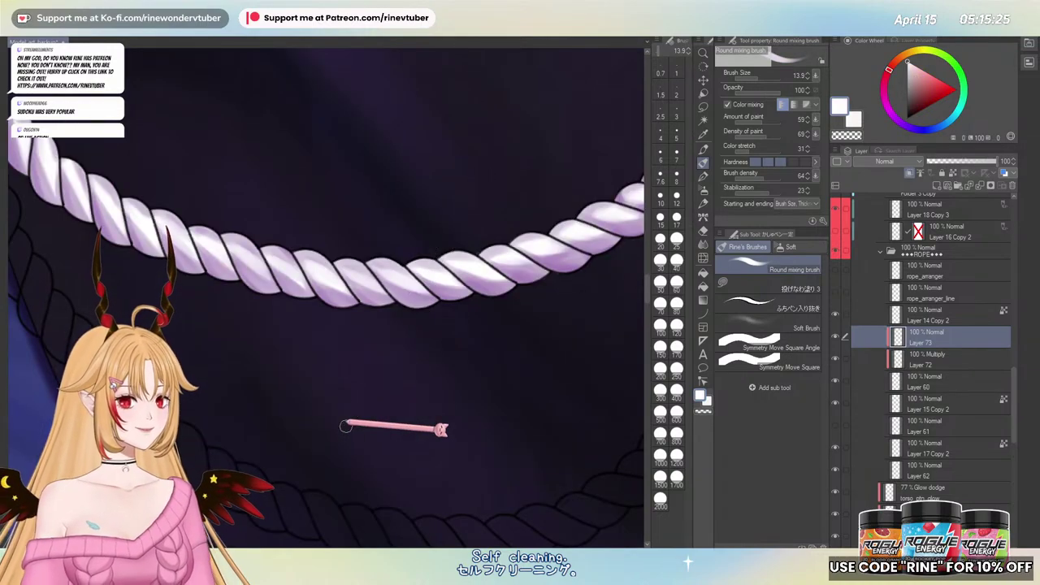
{"action": "left_click_drag", "start_coordinate": [190, 155], "coordinate": [234, 223]}
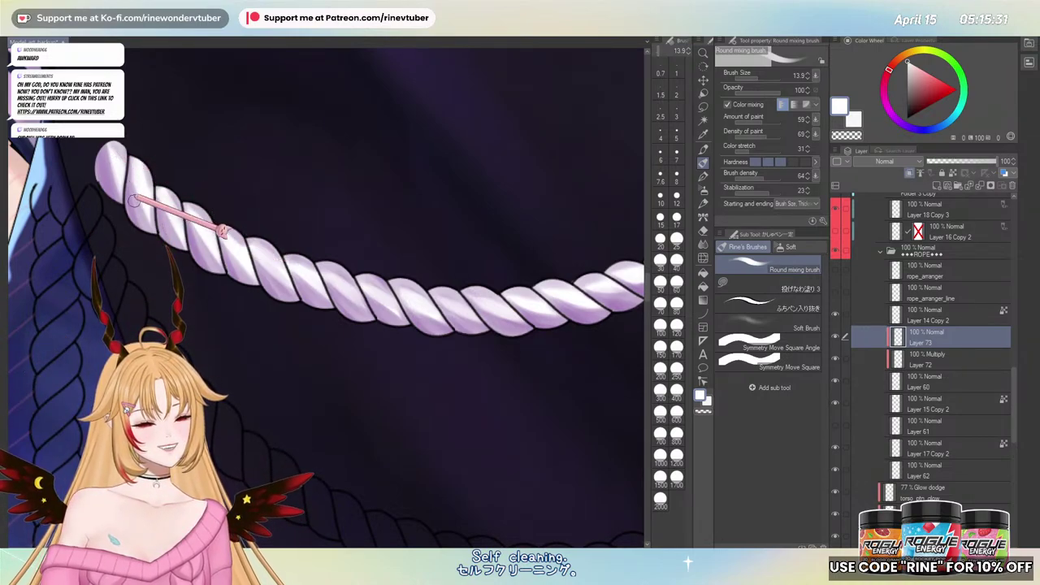
{"action": "left_click", "coordinate": [242, 268], "text": "alt"}
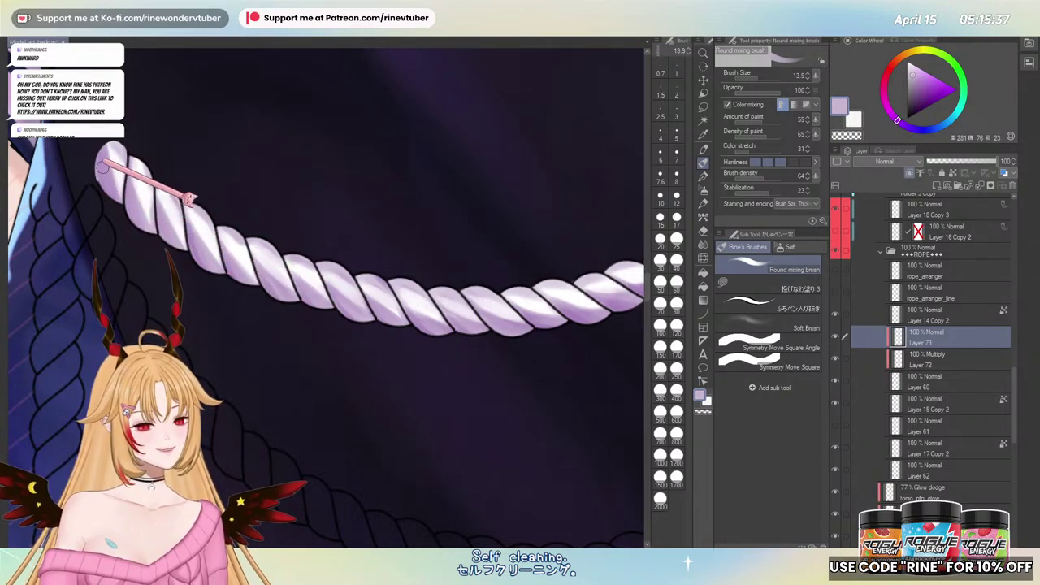
{"action": "scroll", "coordinate": [270, 358], "scroll_direction": "down", "scroll_amount": 3}
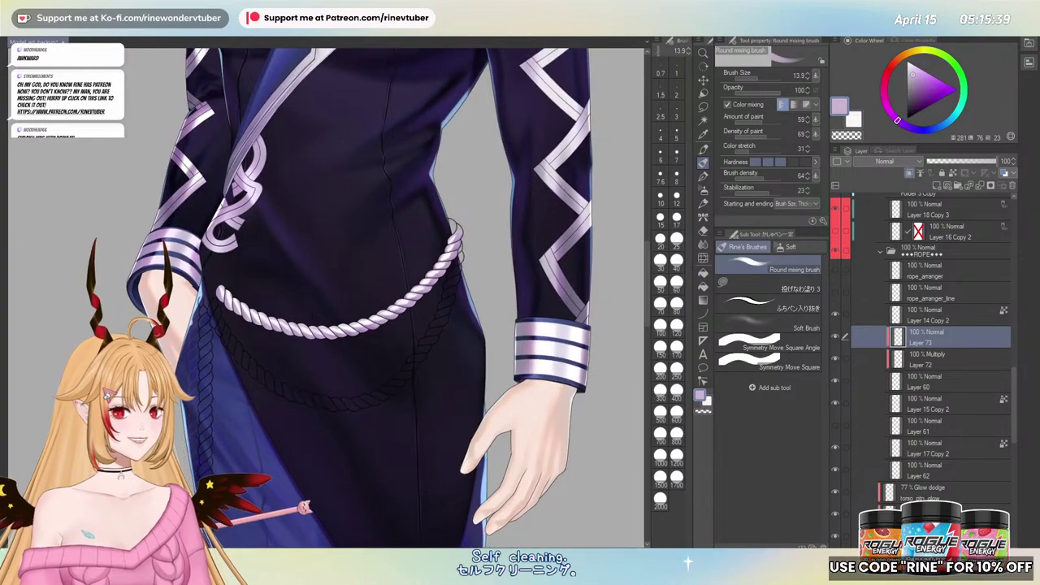
- Raise the mixing brush's hardness by one level and brighten the twists below the rope's raised hip end with sampled near-white and white
{"action": "scroll", "coordinate": [297, 379], "scroll_direction": "up", "scroll_amount": 4}
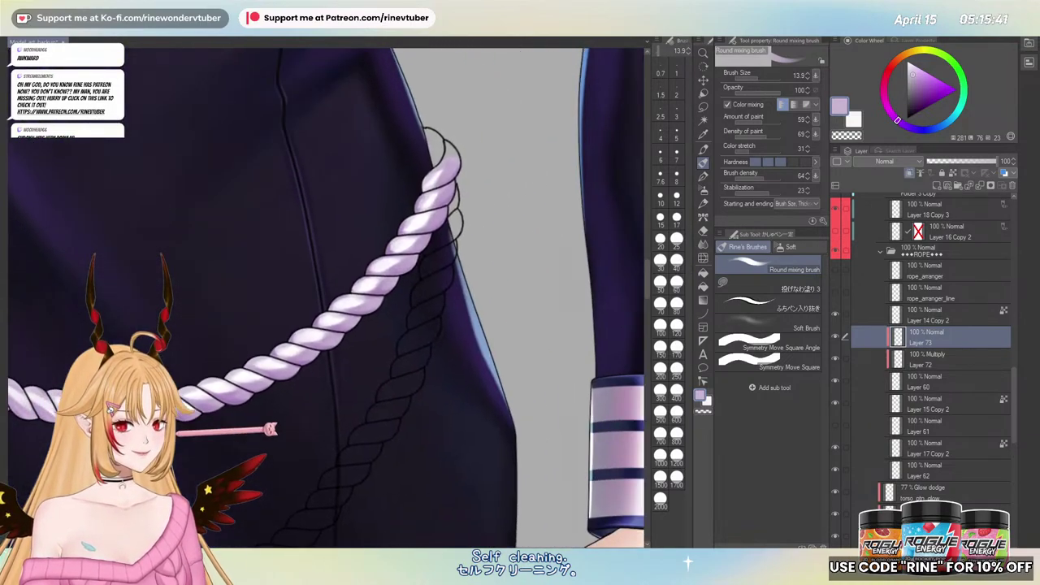
{"action": "scroll", "coordinate": [445, 162], "scroll_direction": "up", "scroll_amount": 1}
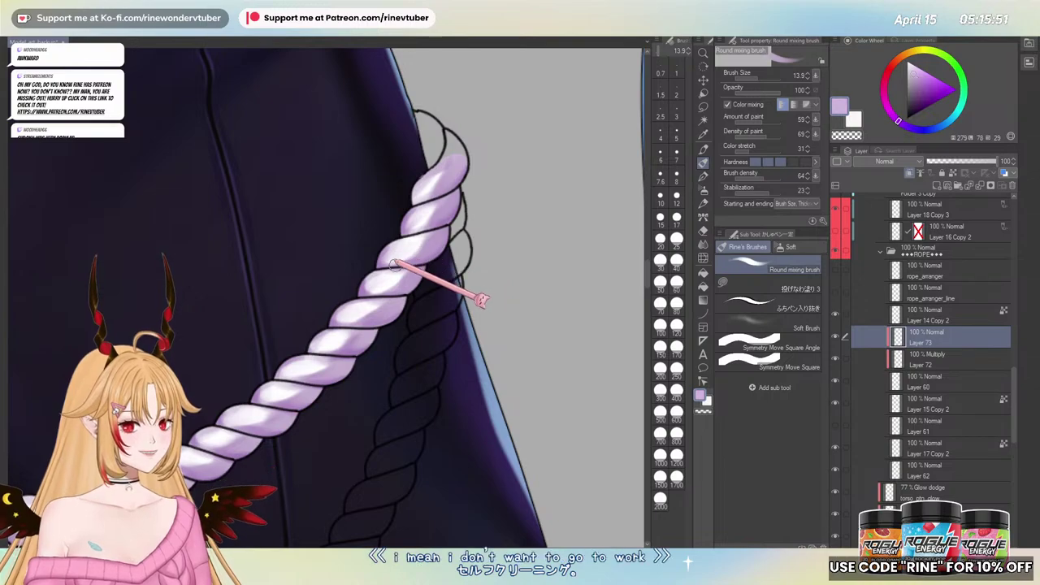
{"action": "left_click", "coordinate": [381, 281], "text": "alt"}
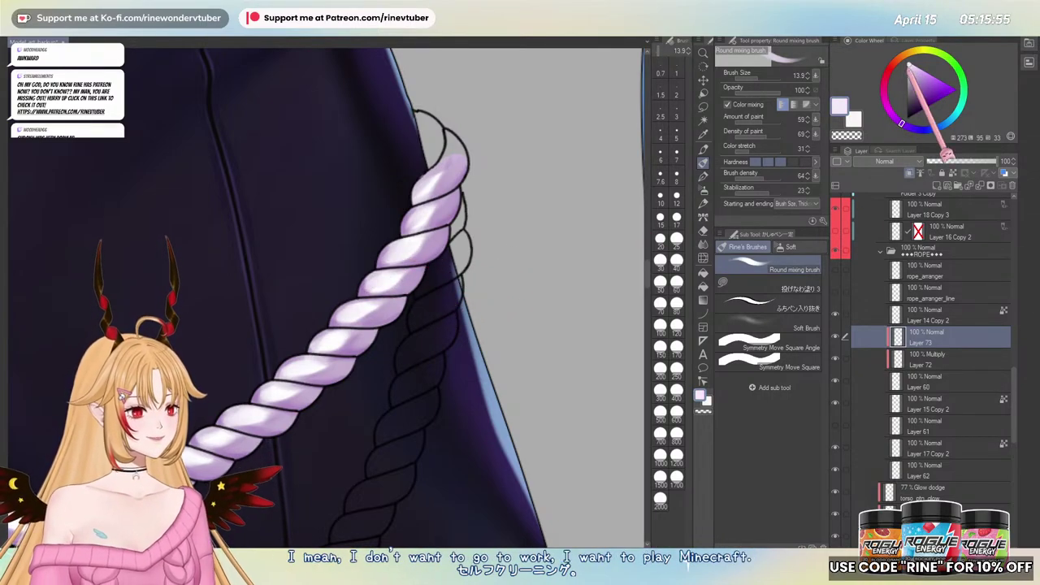
{"action": "left_click", "coordinate": [792, 162]}
{"action": "left_click", "coordinate": [371, 284], "text": "alt"}
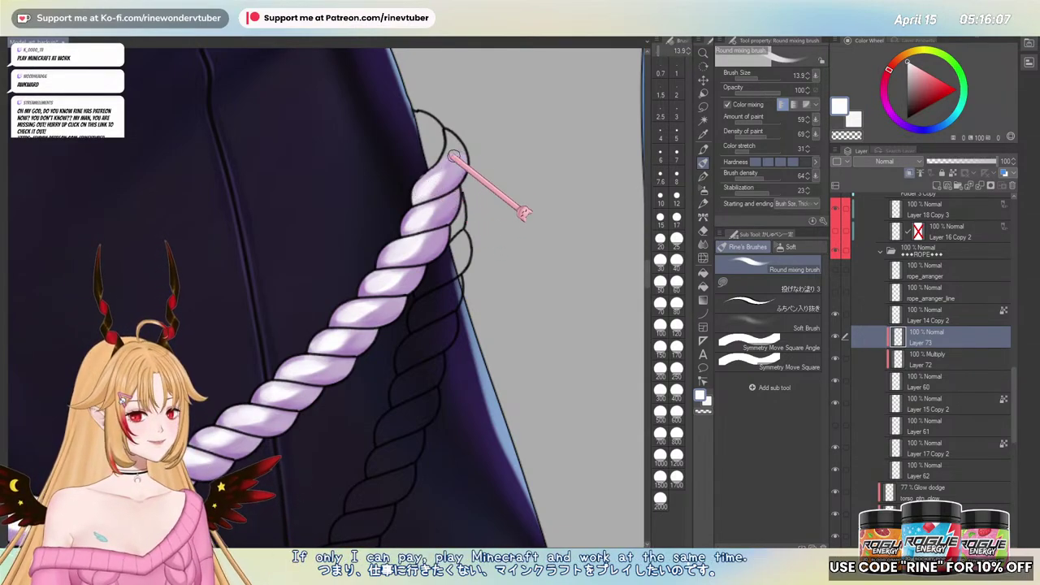
- Alternate sampled lilac, near-white and mid purple to sharpen shadow edges and highlights on the top twists at the rope's raised hip end
{"action": "left_click", "coordinate": [447, 183], "text": "alt"}
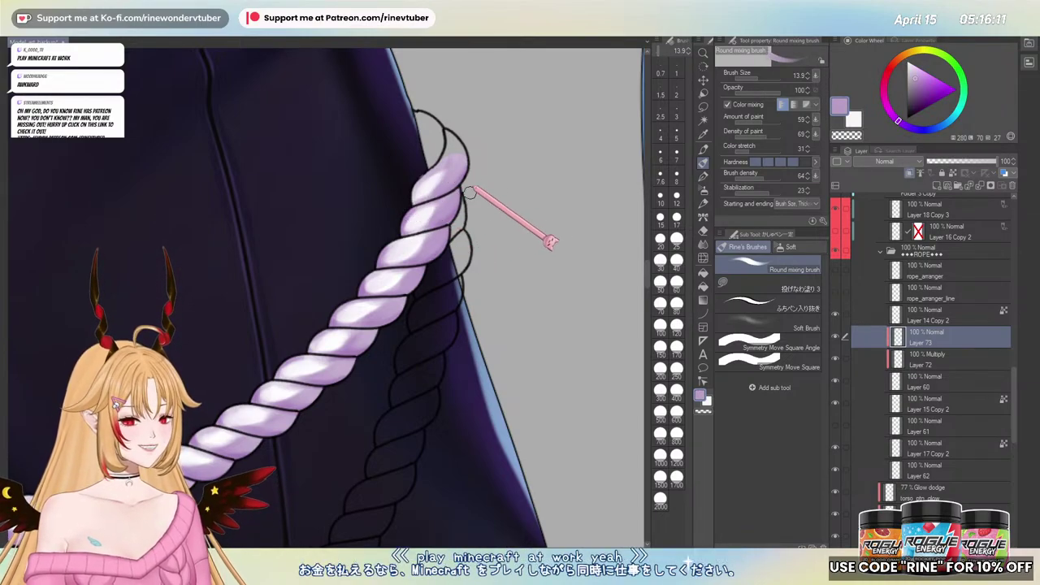
{"action": "left_click", "coordinate": [413, 220], "text": "alt"}
{"action": "left_click", "coordinate": [406, 247], "text": "alt"}
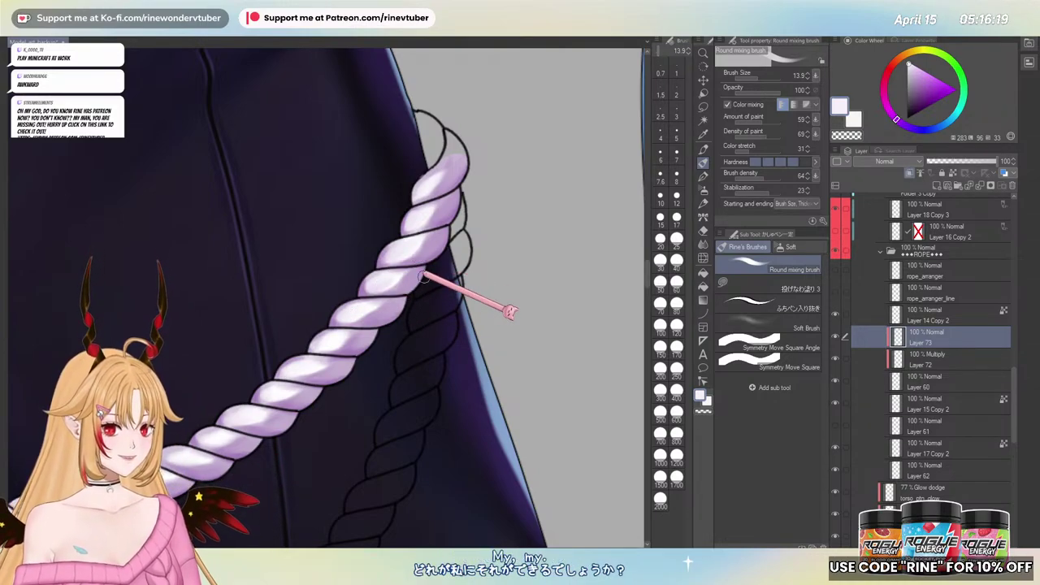
{"action": "left_click", "coordinate": [363, 303], "text": "alt"}
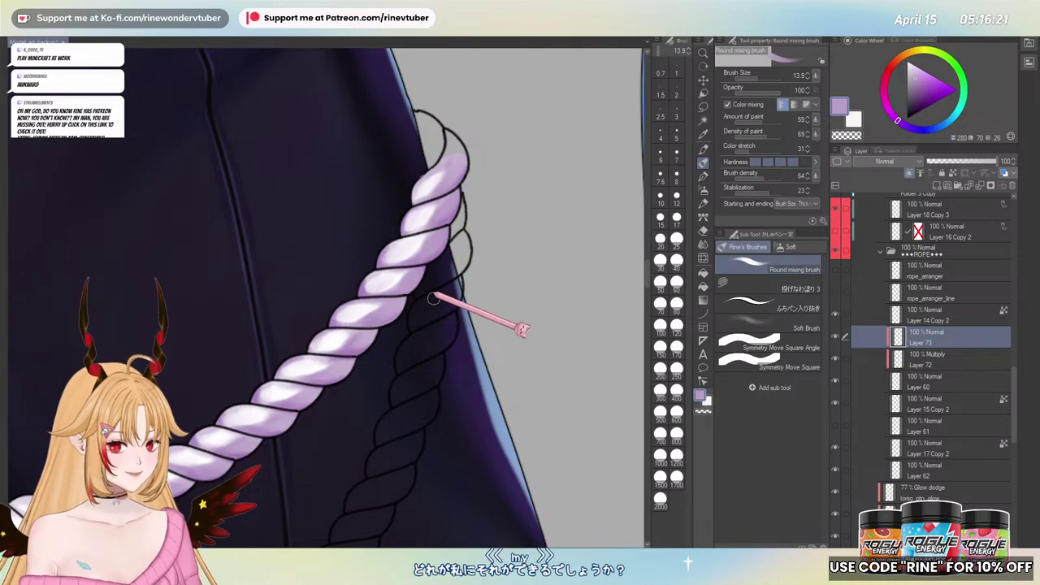
{"action": "left_click", "coordinate": [355, 312], "text": "alt"}
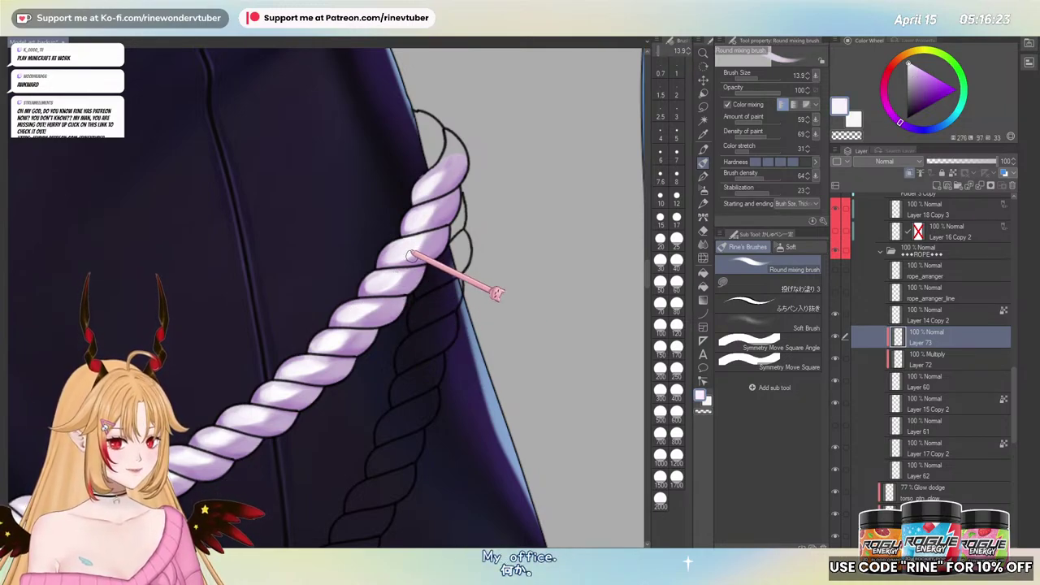
{"action": "left_click", "coordinate": [297, 364], "text": "alt"}
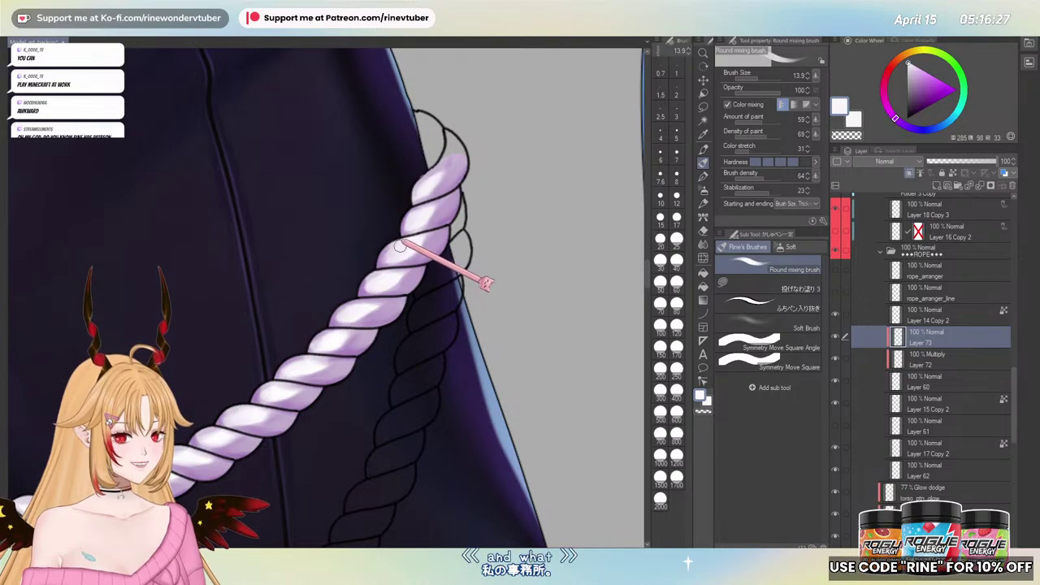
{"action": "left_click", "coordinate": [362, 286], "text": "alt"}
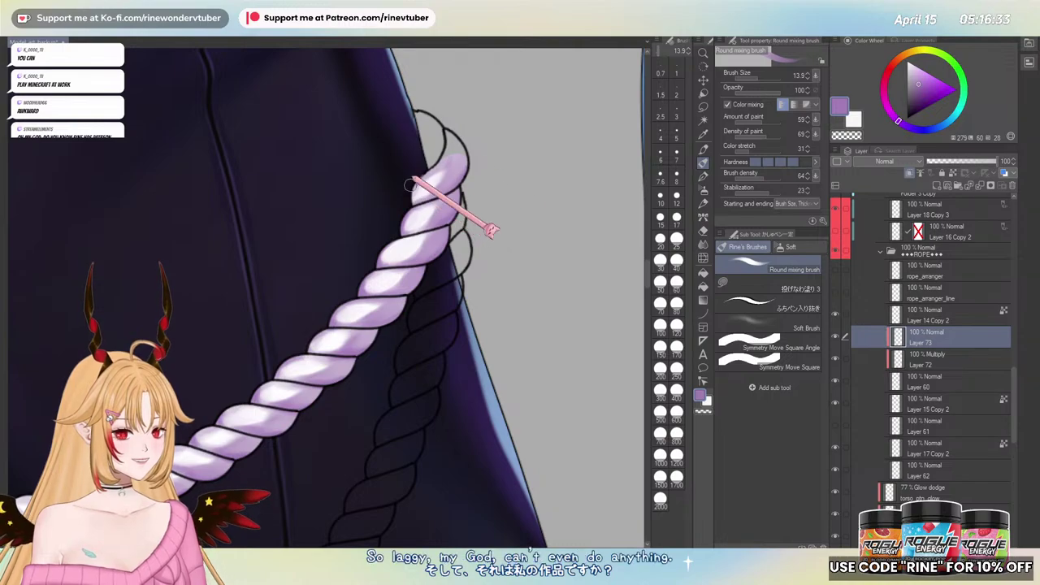
- Reduce the brush to 10.4 and refine the end twists beside the pocketed hand with purple shadows and sampled white highlights
{"action": "left_click_drag", "start_coordinate": [378, 253], "coordinate": [273, 336]}
{"action": "left_click_drag", "start_coordinate": [345, 299], "coordinate": [425, 269]}
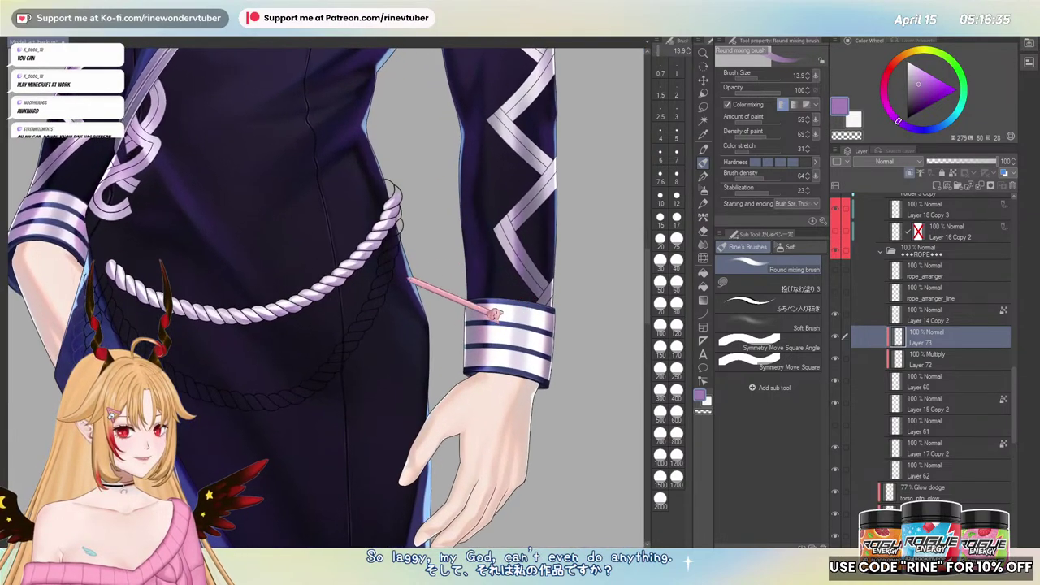
{"action": "left_click_drag", "start_coordinate": [287, 334], "coordinate": [396, 347]}
{"action": "scroll", "coordinate": [486, 372], "scroll_direction": "up", "scroll_amount": 5}
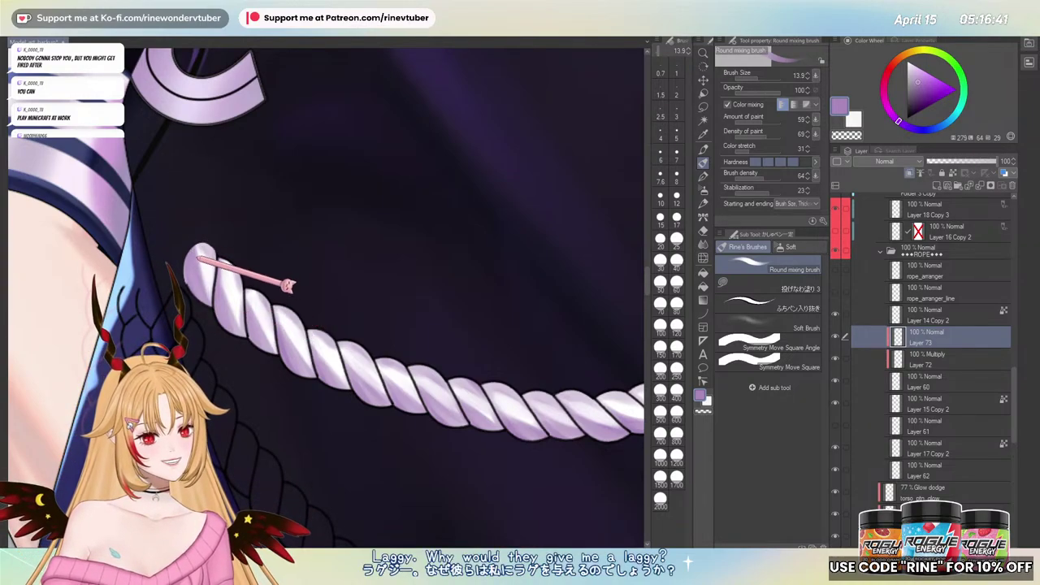
{"action": "key", "text": "["}
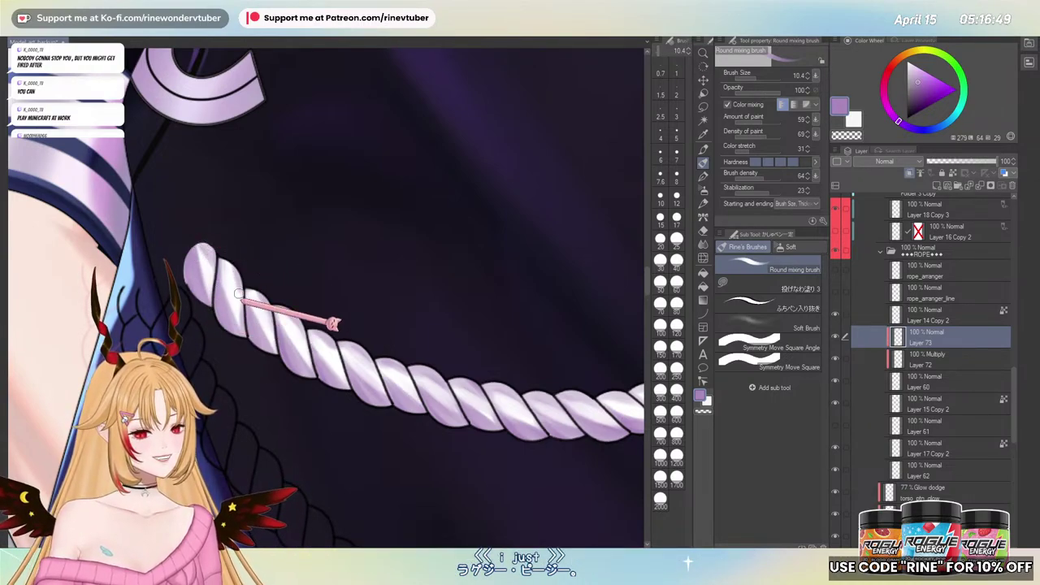
{"action": "left_click", "coordinate": [229, 277], "text": "alt"}
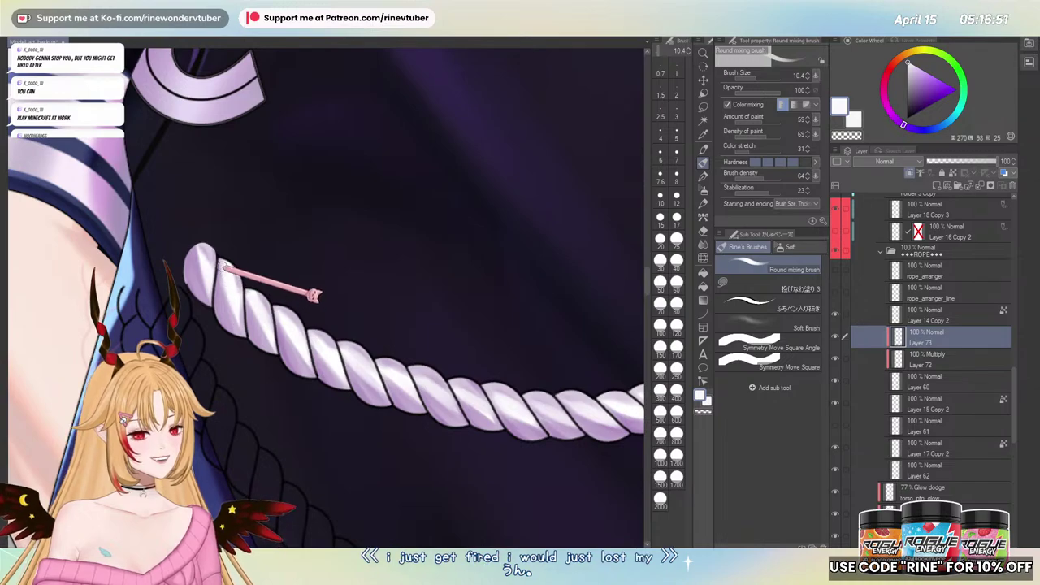
- Add a clipped layer above Layer 73, set its blending mode to Screen, and pick a light cyan paint colour
{"action": "left_click_drag", "start_coordinate": [244, 357], "coordinate": [205, 374]}
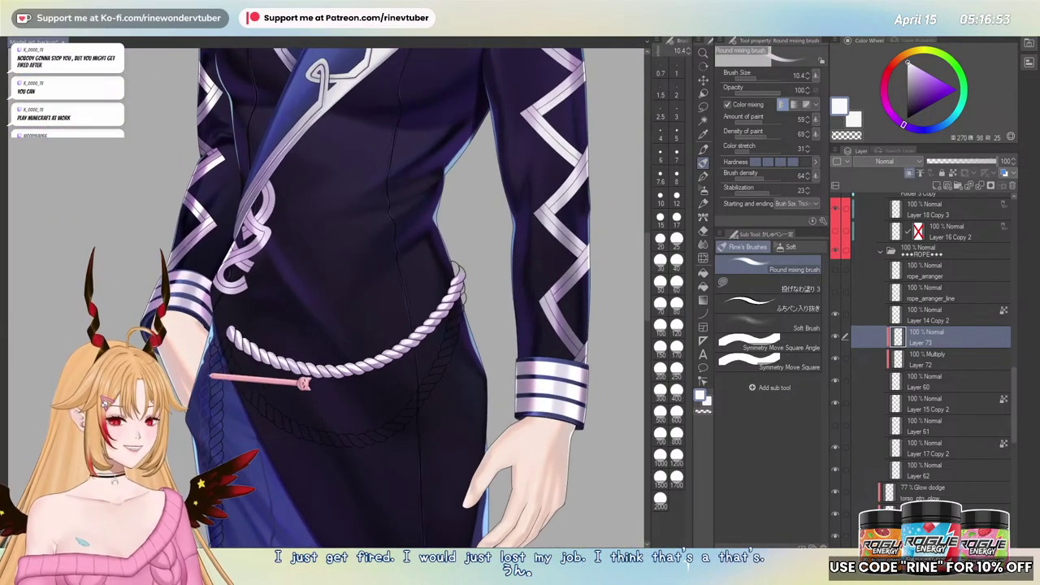
{"action": "left_click", "coordinate": [910, 173]}
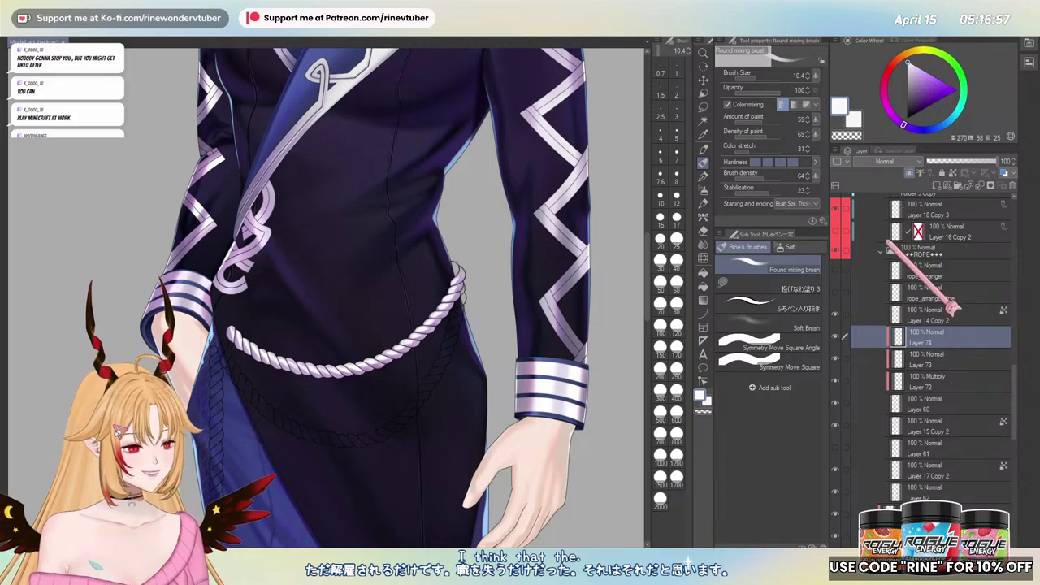
{"action": "left_click", "coordinate": [917, 80]}
{"action": "left_click_drag", "start_coordinate": [927, 81], "coordinate": [923, 71]}
- Paint thin cyan rim light along the lower edges of the twists from the rope's raised hip end toward the front seam
{"action": "scroll", "coordinate": [493, 284], "scroll_direction": "up", "scroll_amount": 2}
{"action": "scroll", "coordinate": [355, 277], "scroll_direction": "up", "scroll_amount": 2}
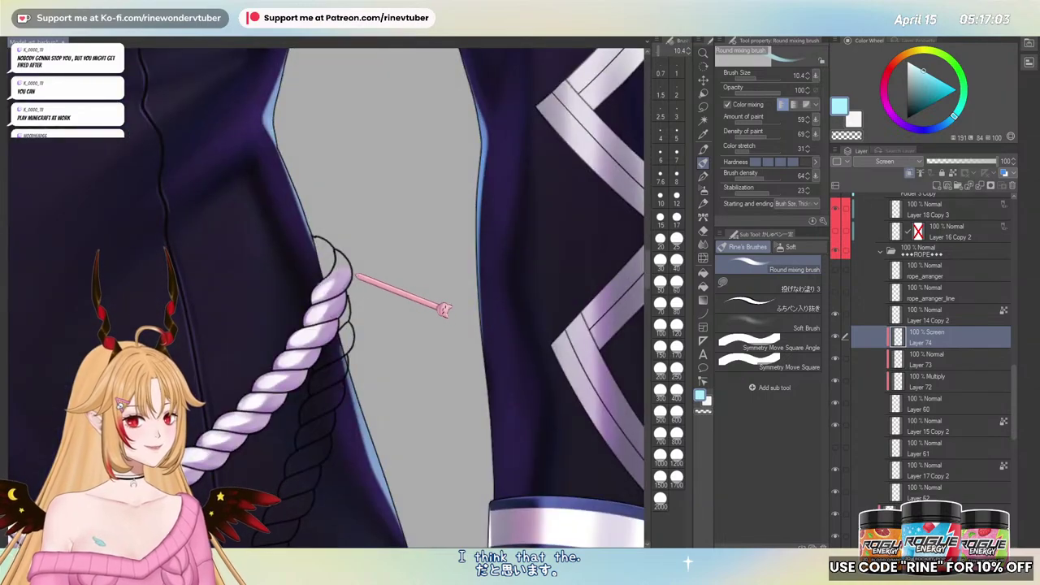
{"action": "left_click_drag", "start_coordinate": [329, 348], "coordinate": [450, 292]}
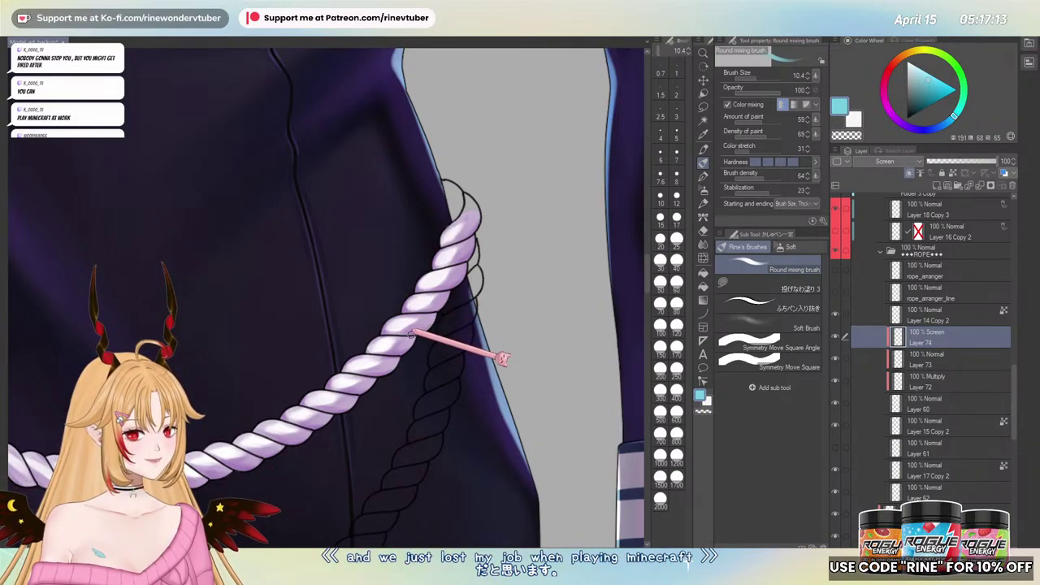
{"action": "left_click_drag", "start_coordinate": [445, 319], "coordinate": [414, 309]}
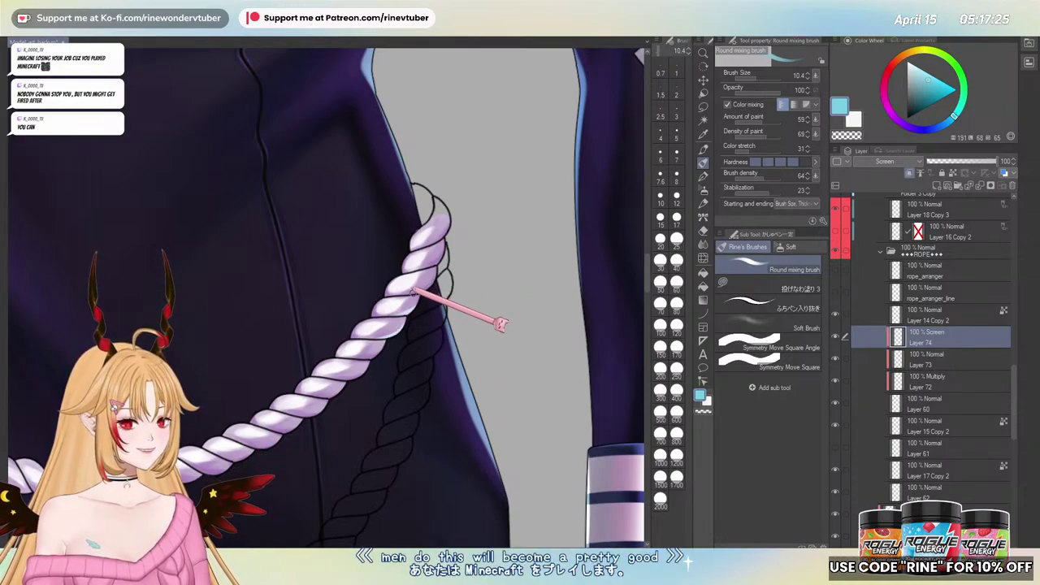
{"action": "left_click_drag", "start_coordinate": [379, 366], "coordinate": [435, 307]}
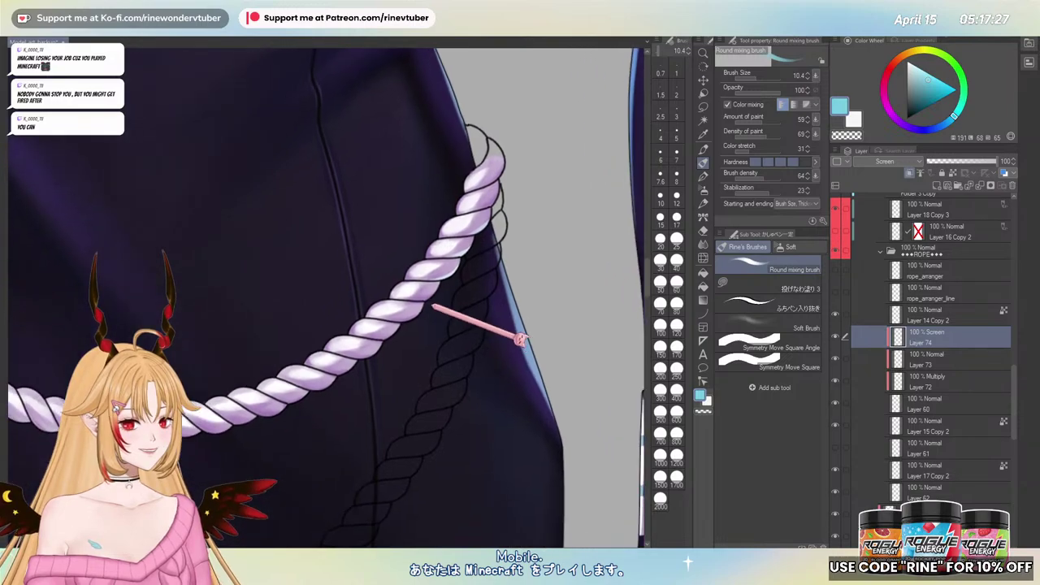
{"action": "scroll", "coordinate": [435, 307], "scroll_direction": "up", "scroll_amount": 2}
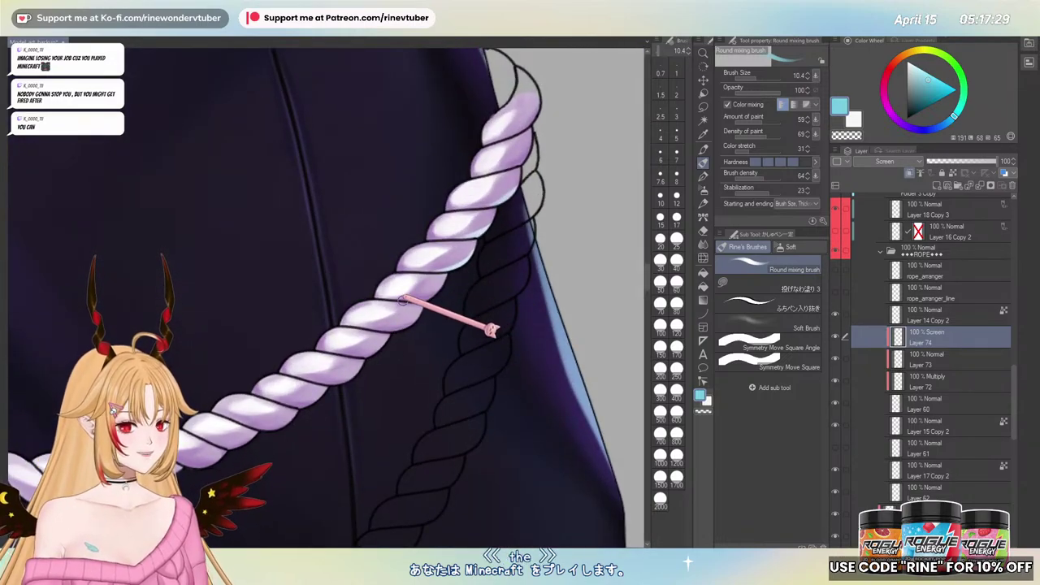
{"action": "left_click_drag", "start_coordinate": [491, 329], "coordinate": [536, 307]}
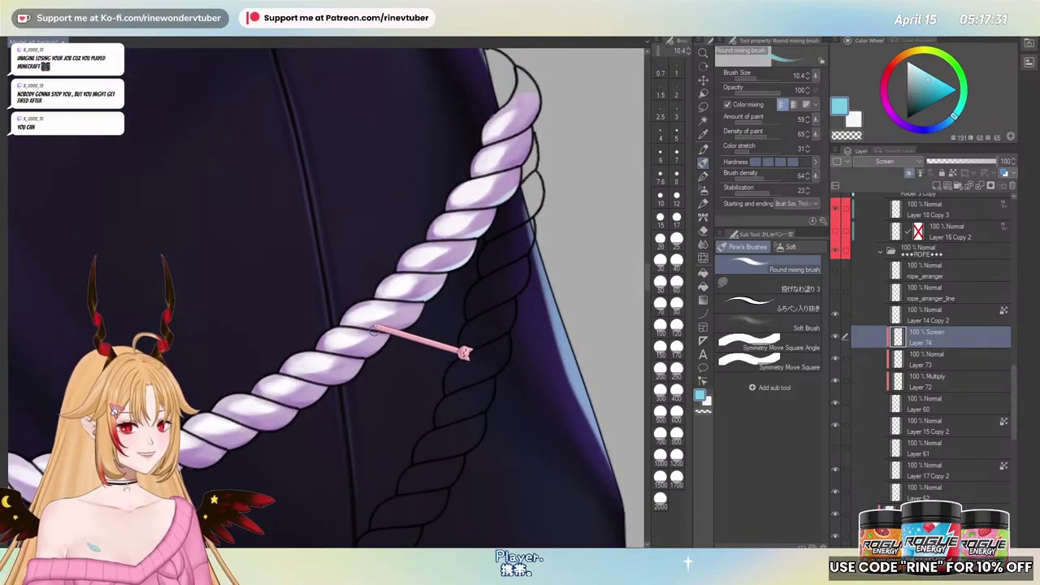
{"action": "left_click_drag", "start_coordinate": [423, 319], "coordinate": [456, 318]}
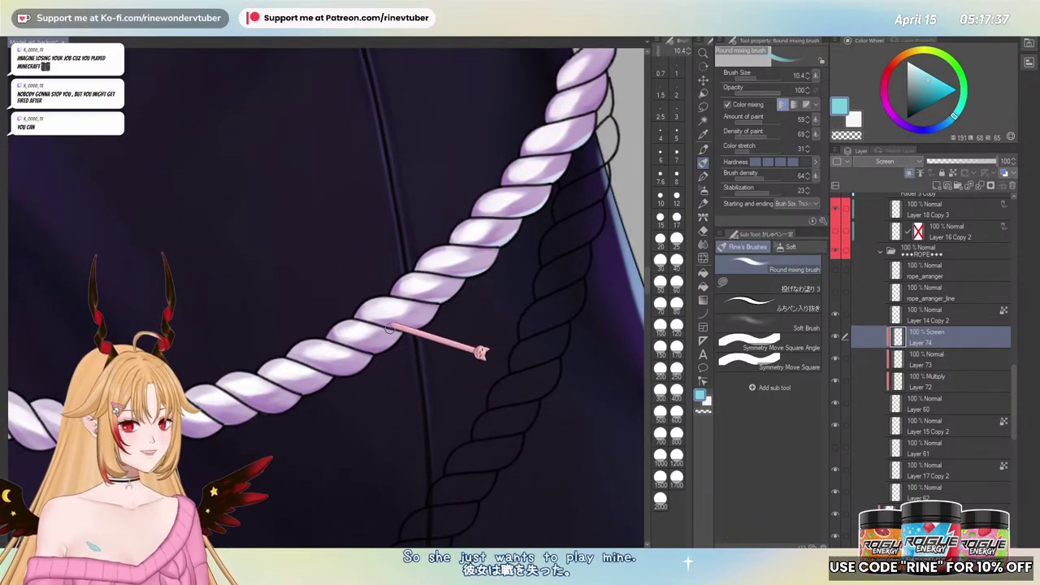
- Extend the cyan rim light along the twists around the front seam on Layer 74 and check it against the whole figure
{"action": "scroll", "coordinate": [406, 334], "scroll_direction": "down", "scroll_amount": 5}
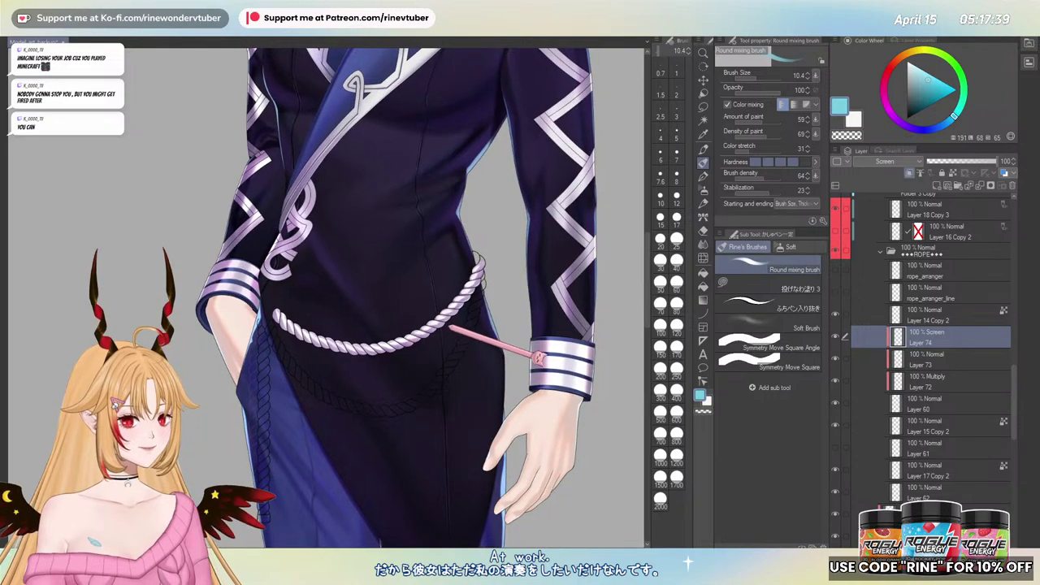
{"action": "scroll", "coordinate": [450, 327], "scroll_direction": "up", "scroll_amount": 6}
{"action": "scroll", "coordinate": [415, 336], "scroll_direction": "down", "scroll_amount": 3}
{"action": "scroll", "coordinate": [417, 353], "scroll_direction": "up", "scroll_amount": 3}
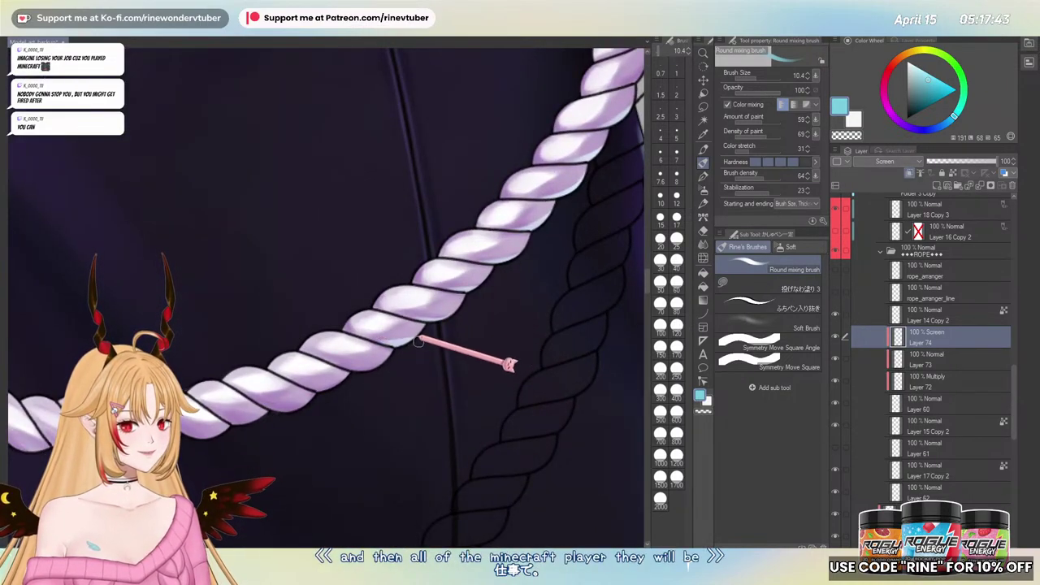
{"action": "left_click_drag", "start_coordinate": [395, 361], "coordinate": [454, 310]}
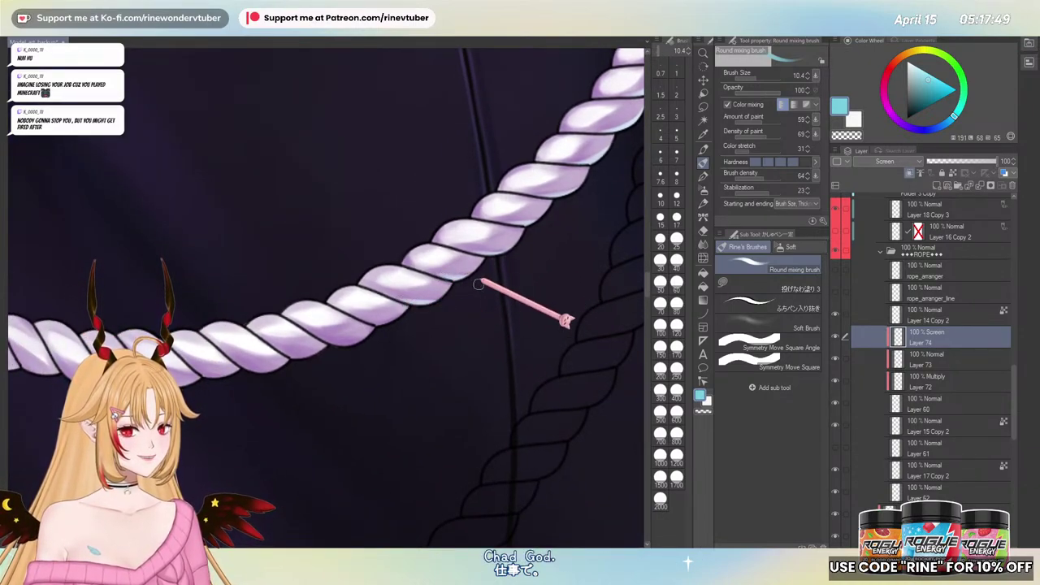
{"action": "left_click_drag", "start_coordinate": [419, 327], "coordinate": [358, 376]}
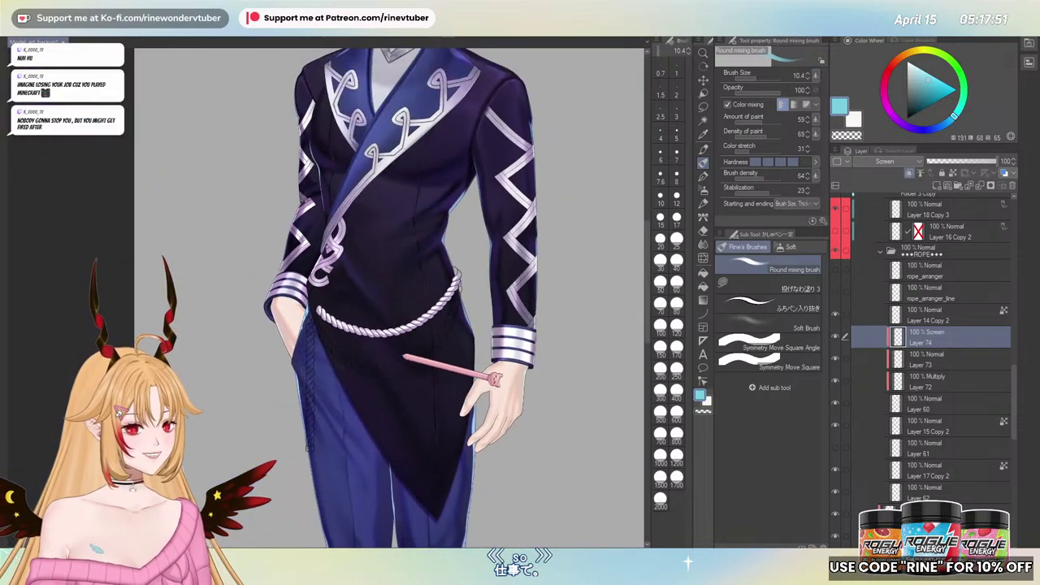
- Continue the thin cyan rim light along the lower edges of the twists through the rope's sagging middle on Layer 74
{"action": "scroll", "coordinate": [405, 355], "scroll_direction": "up", "scroll_amount": 5}
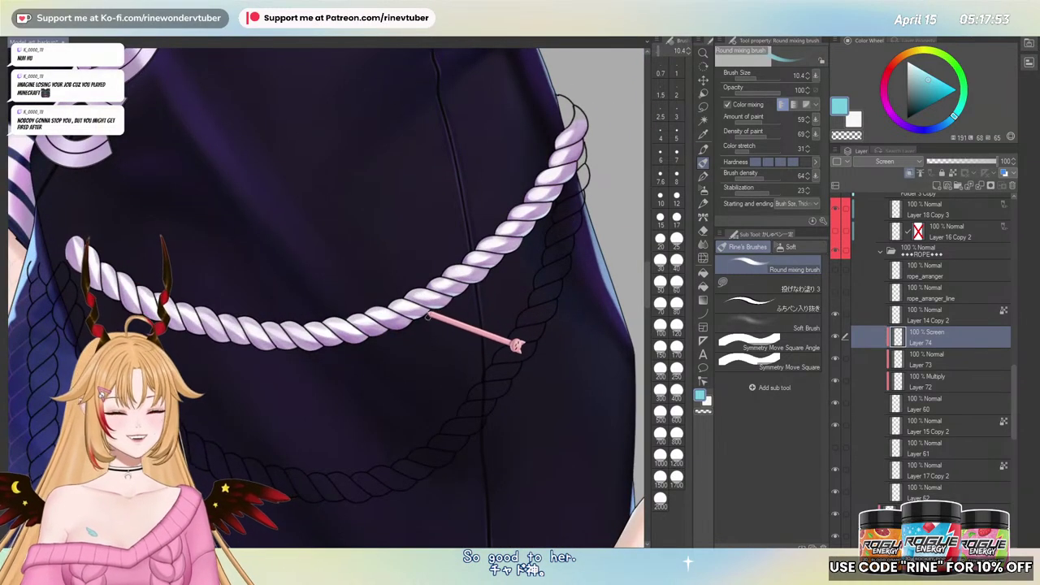
{"action": "left_click_drag", "start_coordinate": [402, 331], "coordinate": [371, 441]}
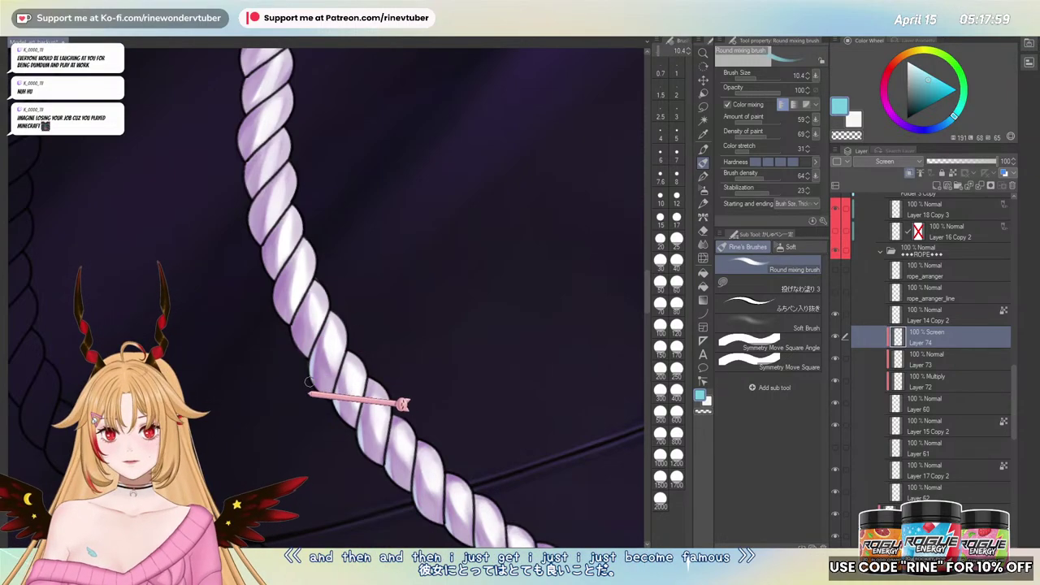
{"action": "left_click_drag", "start_coordinate": [284, 356], "coordinate": [300, 367]}
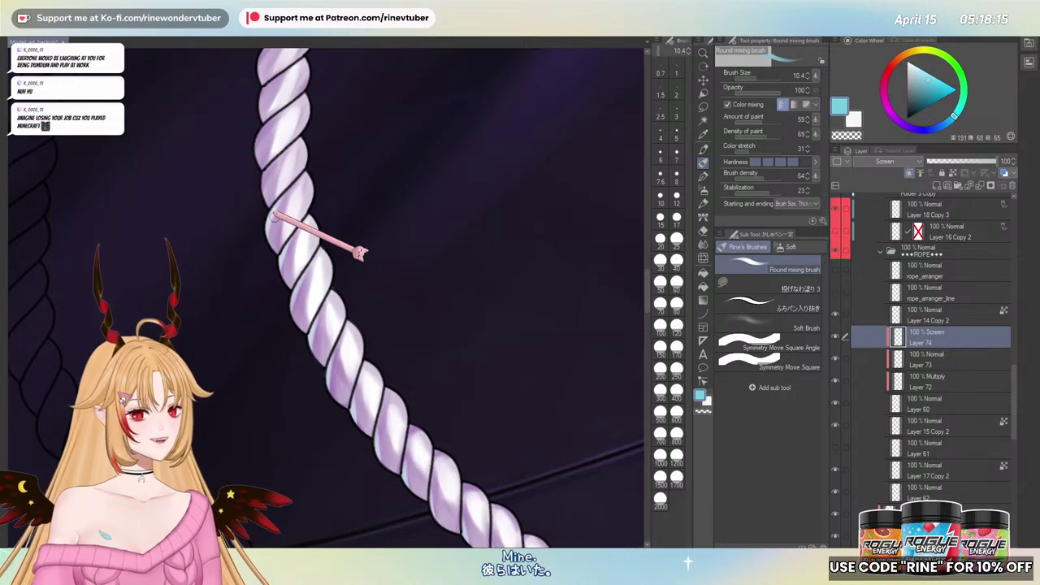
{"action": "left_click_drag", "start_coordinate": [264, 212], "coordinate": [269, 351]}
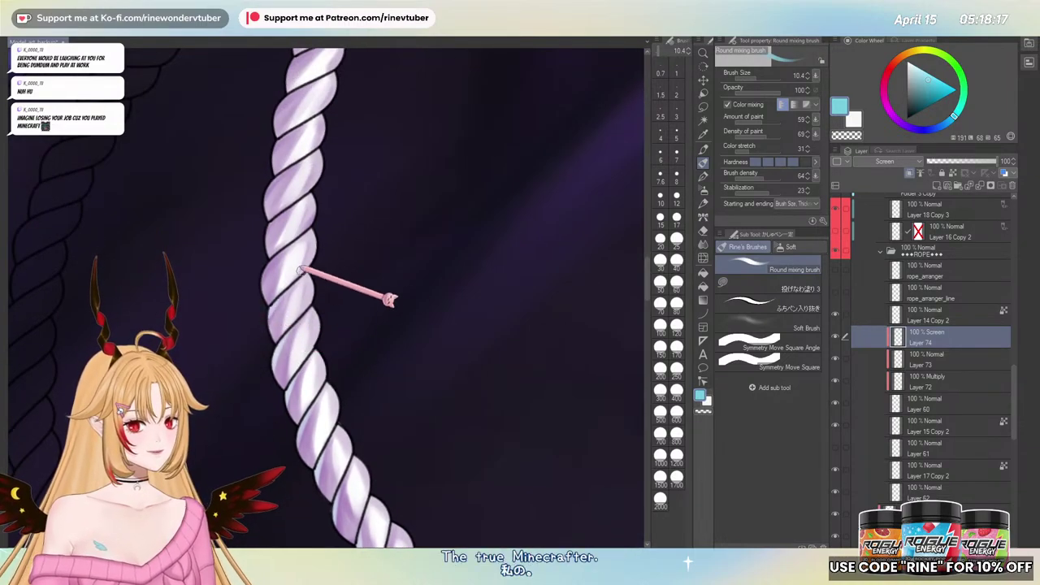
{"action": "key", "text": "ctrl+@"}
{"action": "scroll", "coordinate": [348, 347], "scroll_direction": "down", "scroll_amount": 4}
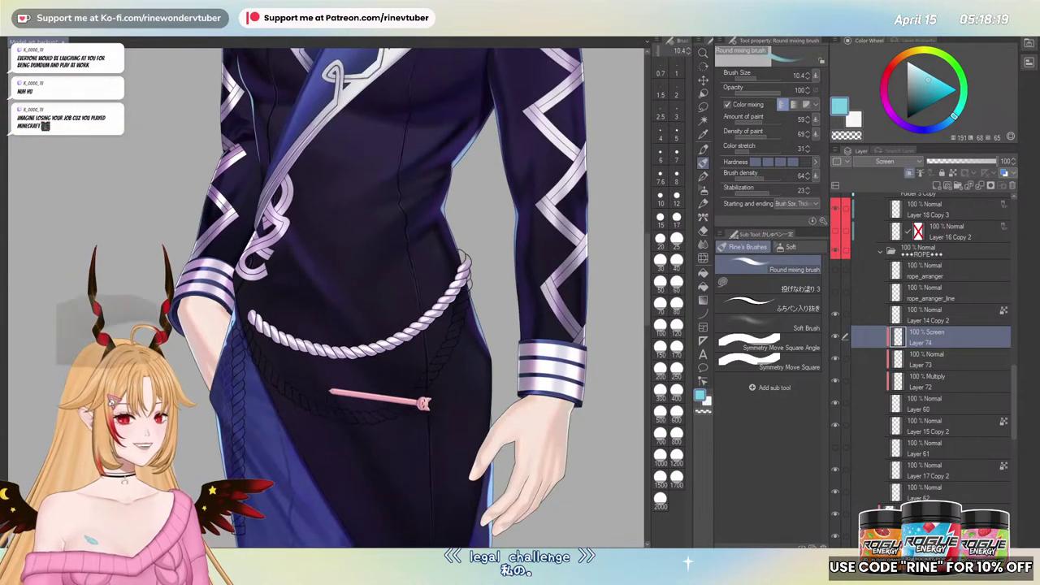
- Brighten the cyan and carry the rim light along the remaining twists up to the rope end beside the pocketed hand
{"action": "scroll", "coordinate": [324, 394], "scroll_direction": "up", "scroll_amount": 3}
{"action": "key", "text": "ctrl+y"}
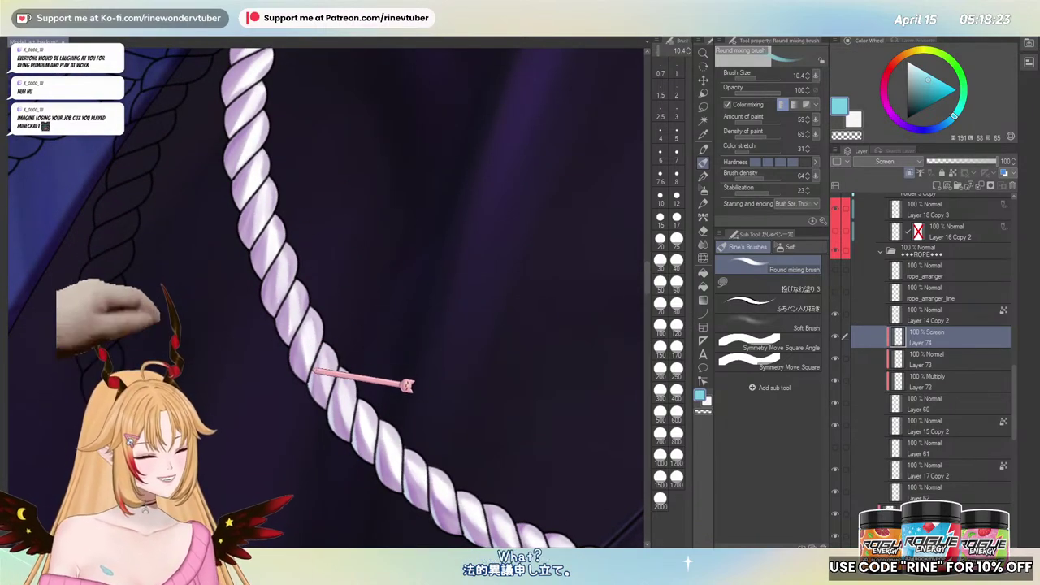
{"action": "scroll", "coordinate": [317, 374], "scroll_direction": "up", "scroll_amount": 1}
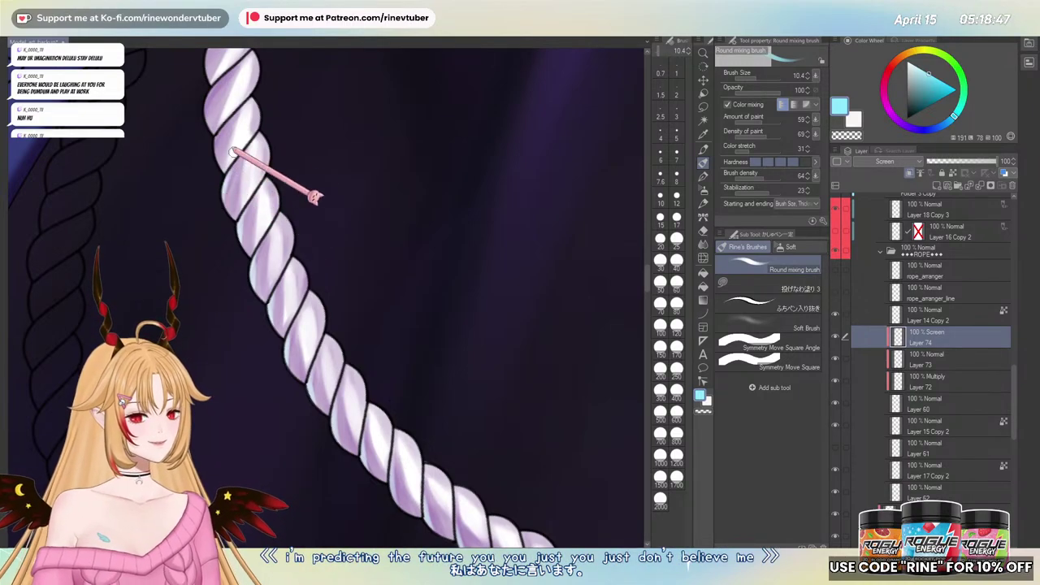
{"action": "key", "text": "minus"}
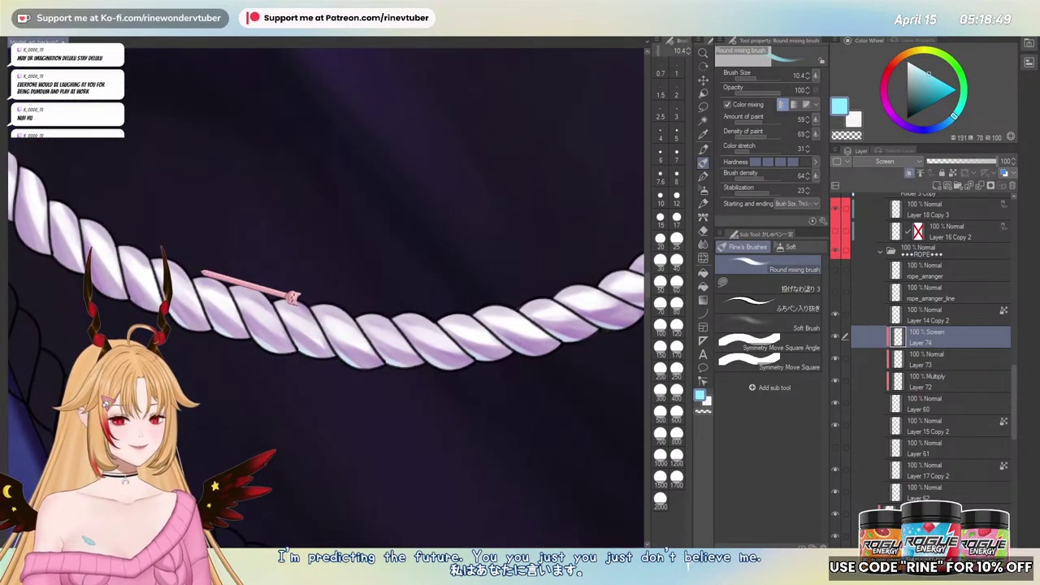
{"action": "left_click_drag", "start_coordinate": [202, 272], "coordinate": [271, 238]}
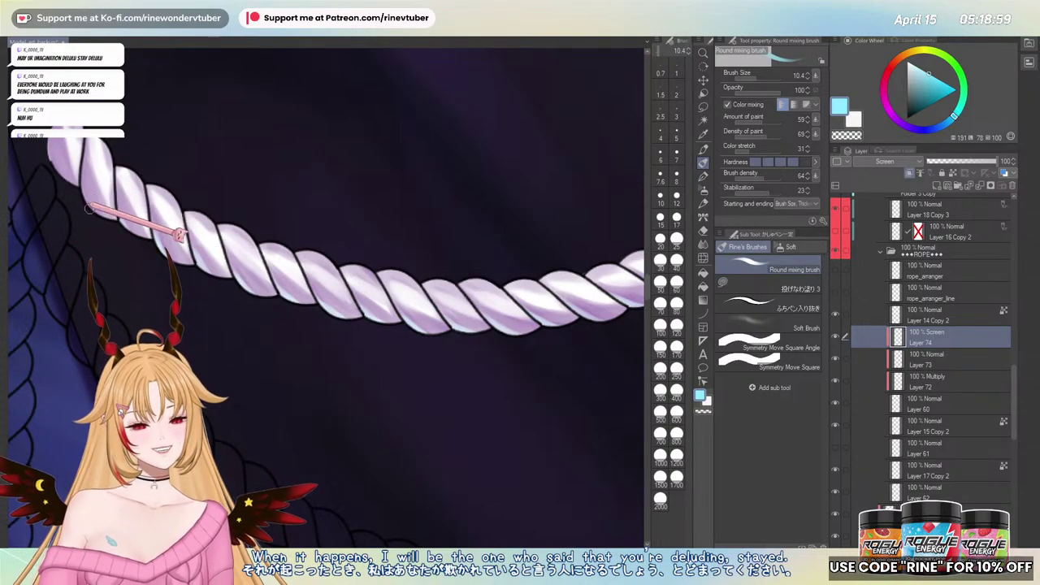
{"action": "scroll", "coordinate": [207, 268], "scroll_direction": "down", "scroll_amount": 5}
{"action": "left_click_drag", "start_coordinate": [273, 270], "coordinate": [354, 411]}
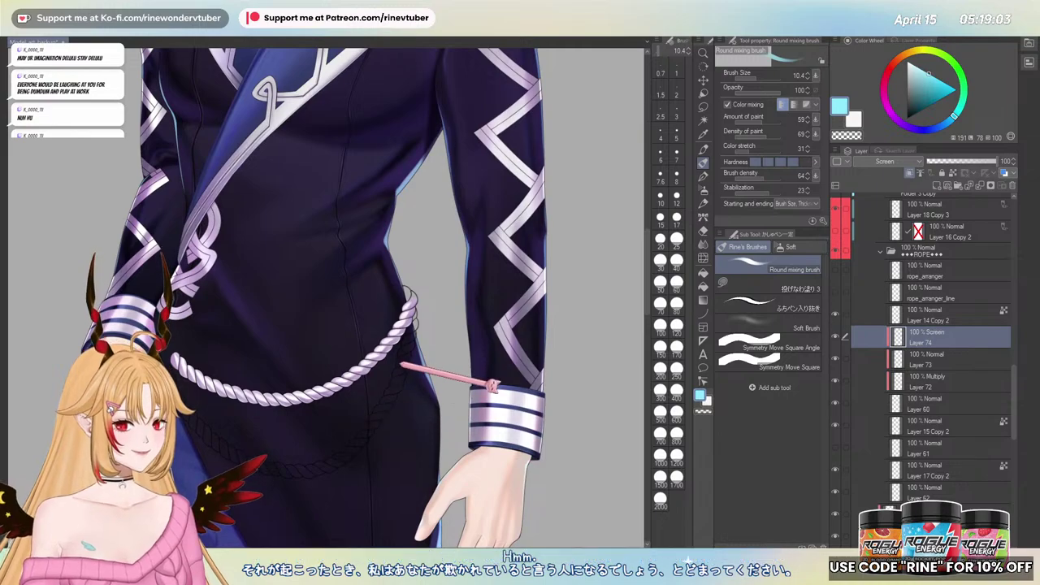
{"action": "scroll", "coordinate": [491, 384], "scroll_direction": "down", "scroll_amount": 3}
{"action": "scroll", "coordinate": [464, 357], "scroll_direction": "up", "scroll_amount": 5}
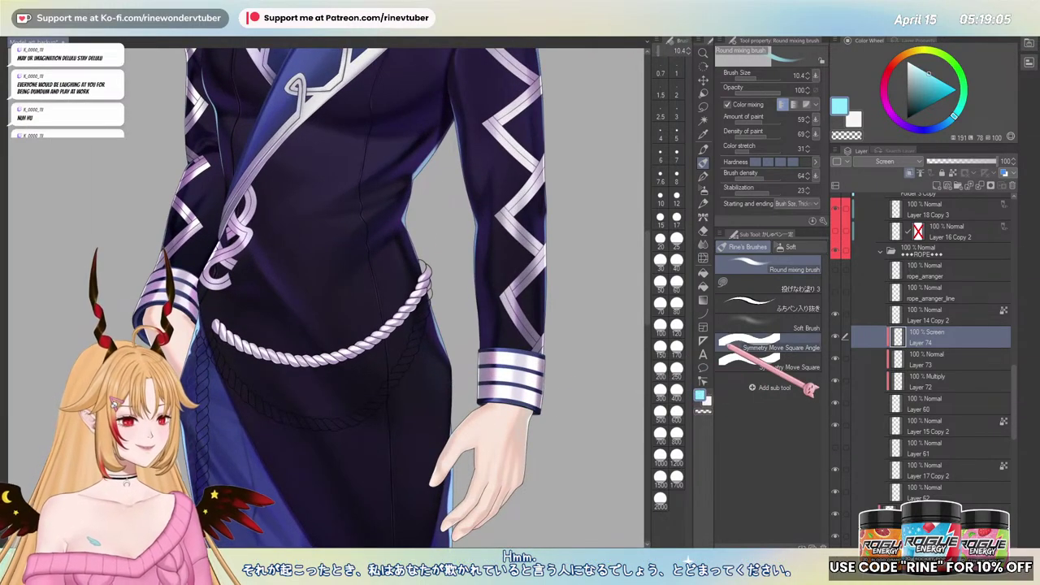
- Add a clipped layer above Layer 74 in Multiply mode and prepare a 12.1 brush with a medium purple colour
{"action": "left_click", "coordinate": [987, 187]}
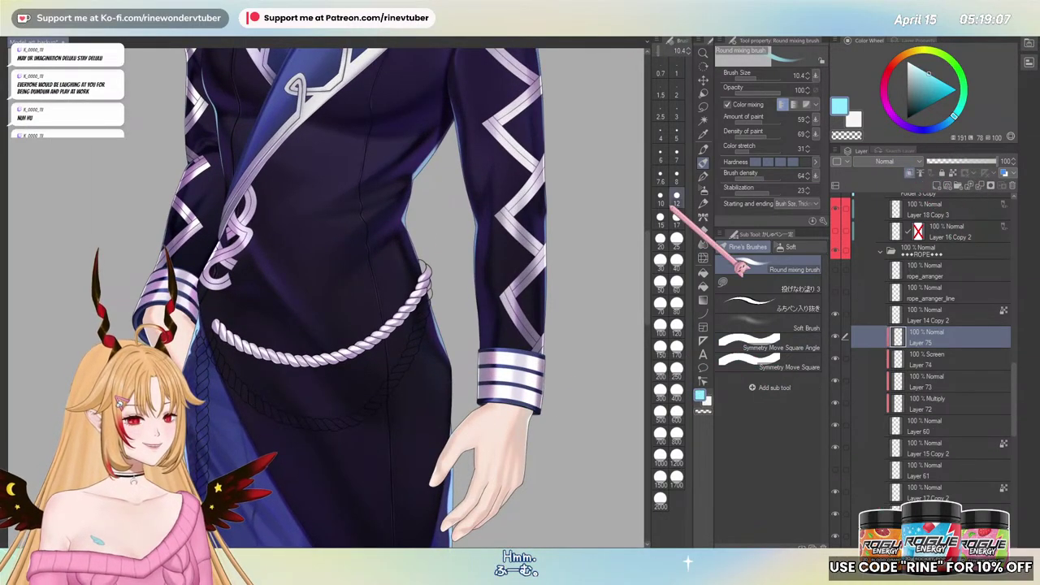
{"action": "scroll", "coordinate": [349, 357], "scroll_direction": "up", "scroll_amount": 5}
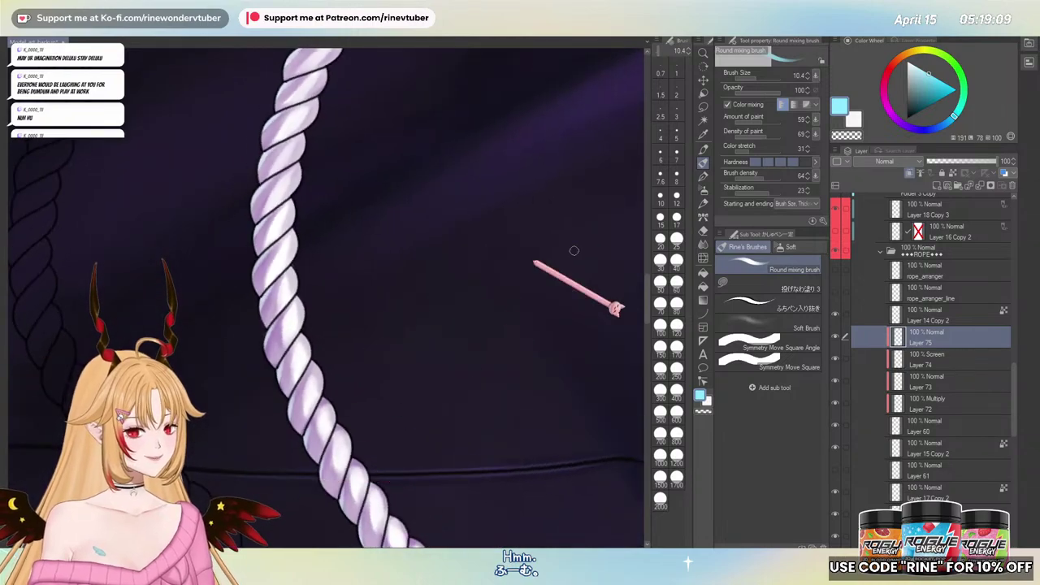
{"action": "left_click", "coordinate": [878, 190]}
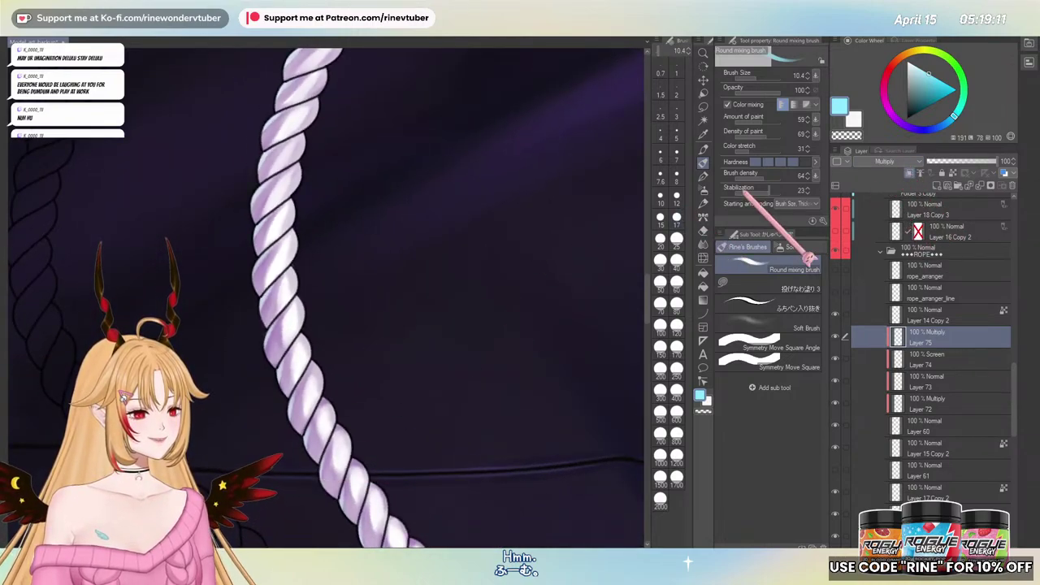
{"action": "left_click", "coordinate": [267, 297], "text": "alt"}
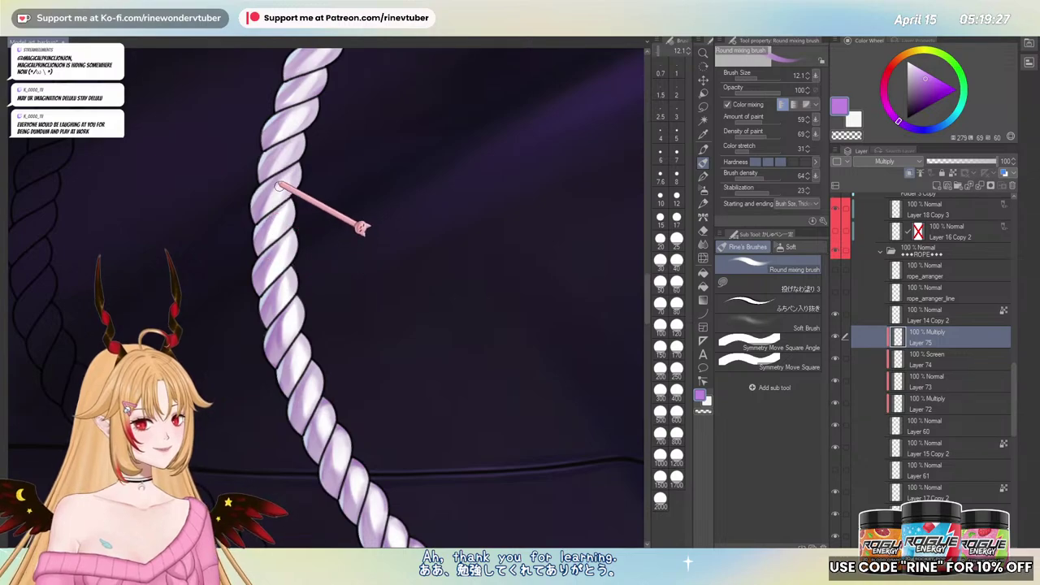
- Paint soft purple shadows along the upper edges of the twists from the rope's middle to the end beside the pocketed hand
{"action": "left_click_drag", "start_coordinate": [273, 188], "coordinate": [259, 300]}
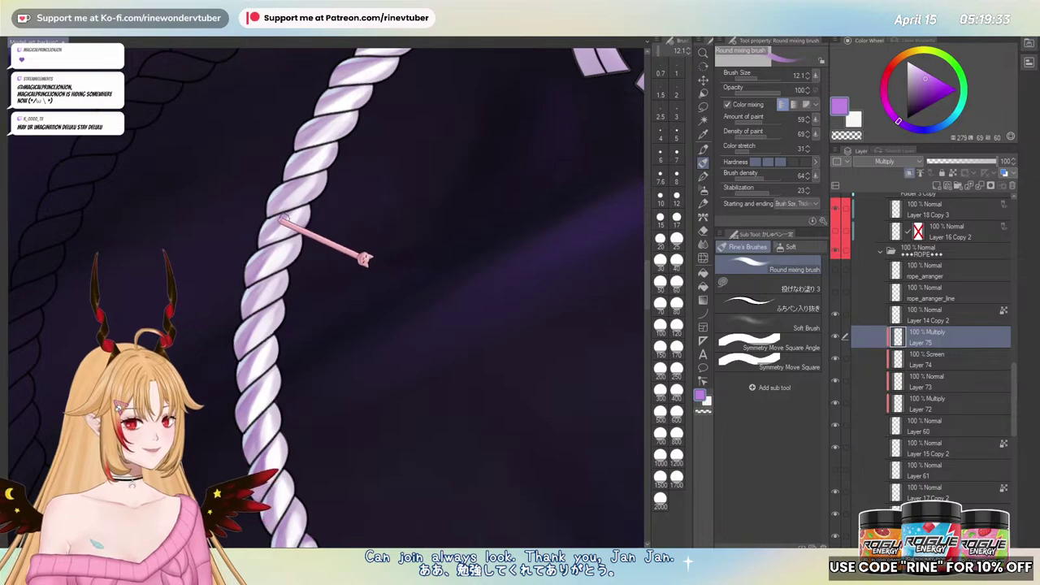
{"action": "key", "text": "asciicircum"}
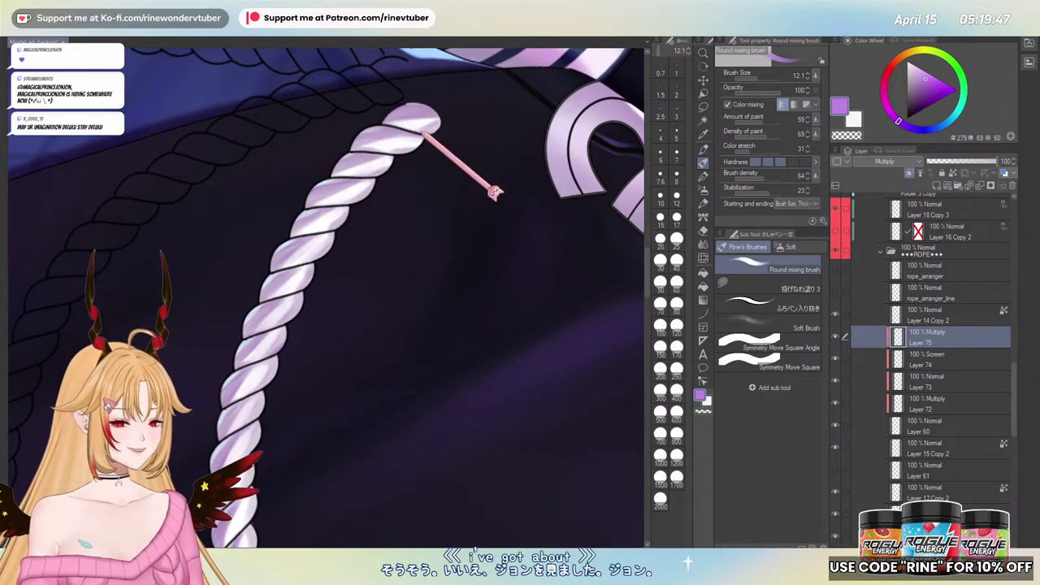
{"action": "mouse_move", "coordinate": [265, 389]}
{"action": "left_mouse_down"}
{"action": "mouse_move", "coordinate": [323, 188]}
{"action": "mouse_move", "coordinate": [307, 202]}
{"action": "left_mouse_up"}
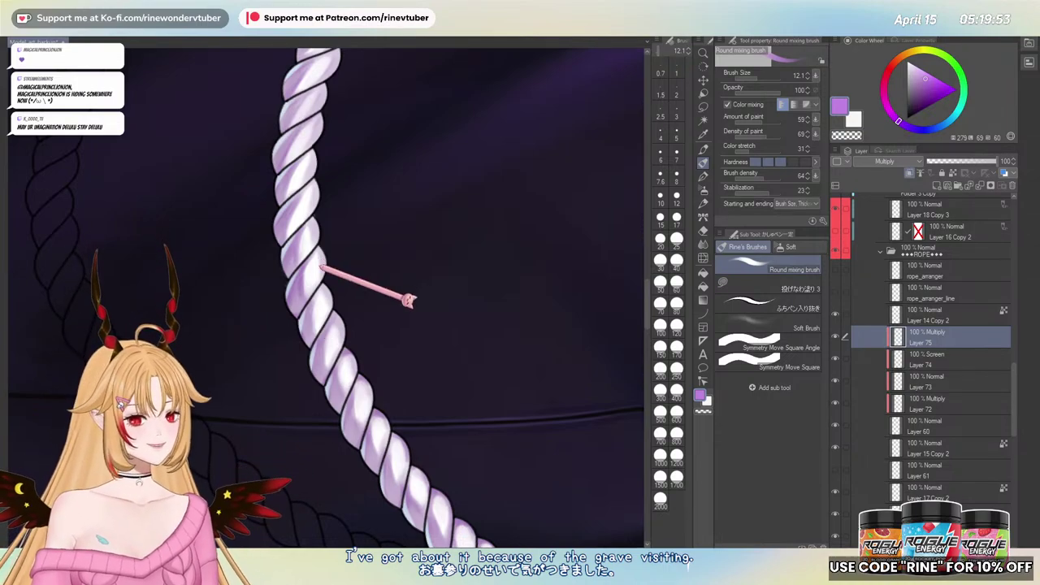
- Extend the purple Multiply shadows along the upper edges of the twists past the front seam toward the raised hip end
{"action": "left_click_drag", "start_coordinate": [324, 265], "coordinate": [286, 167]}
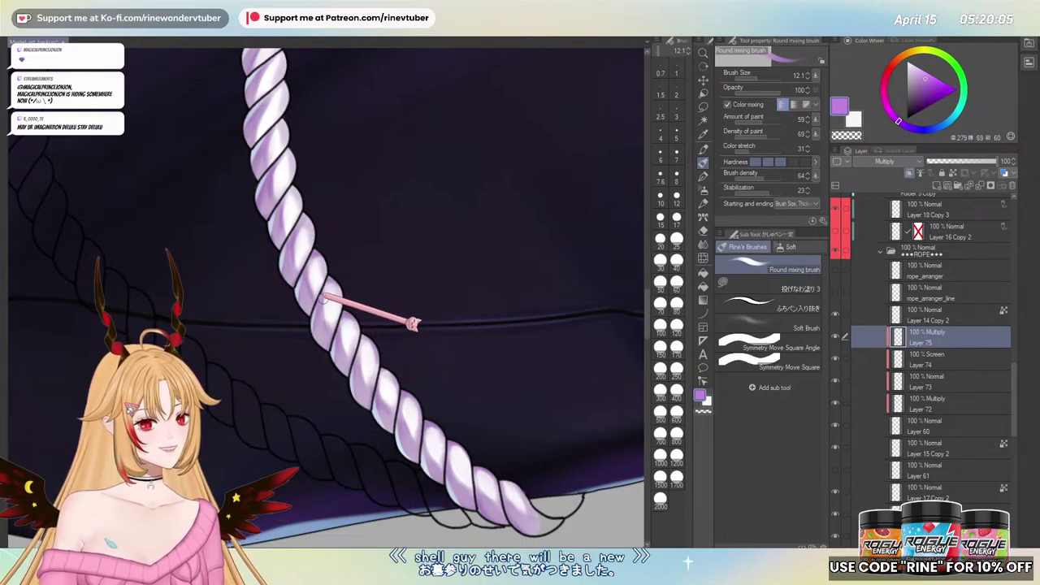
{"action": "left_click_drag", "start_coordinate": [341, 318], "coordinate": [277, 199]}
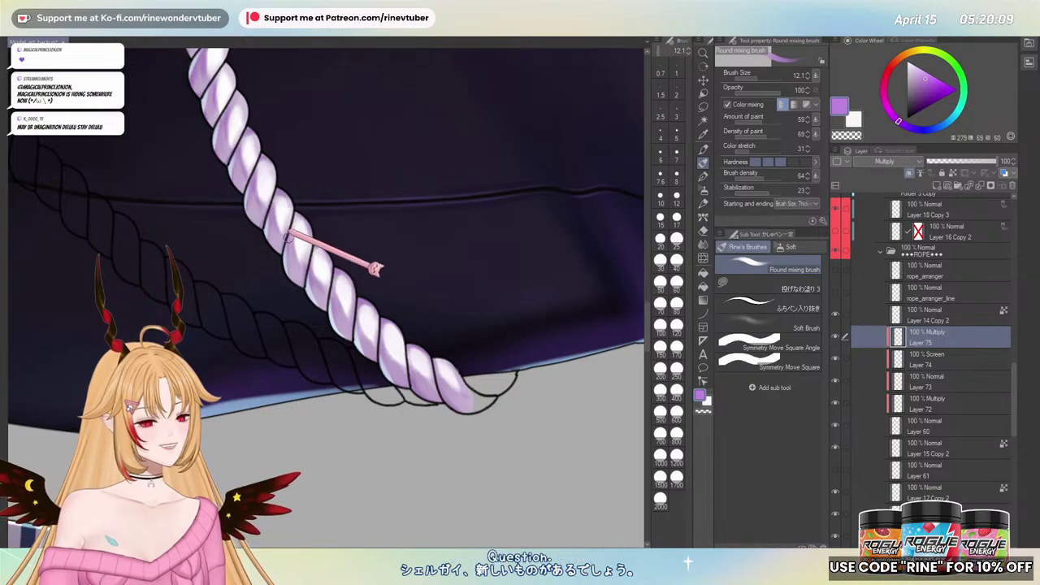
{"action": "left_click_drag", "start_coordinate": [288, 229], "coordinate": [294, 202]}
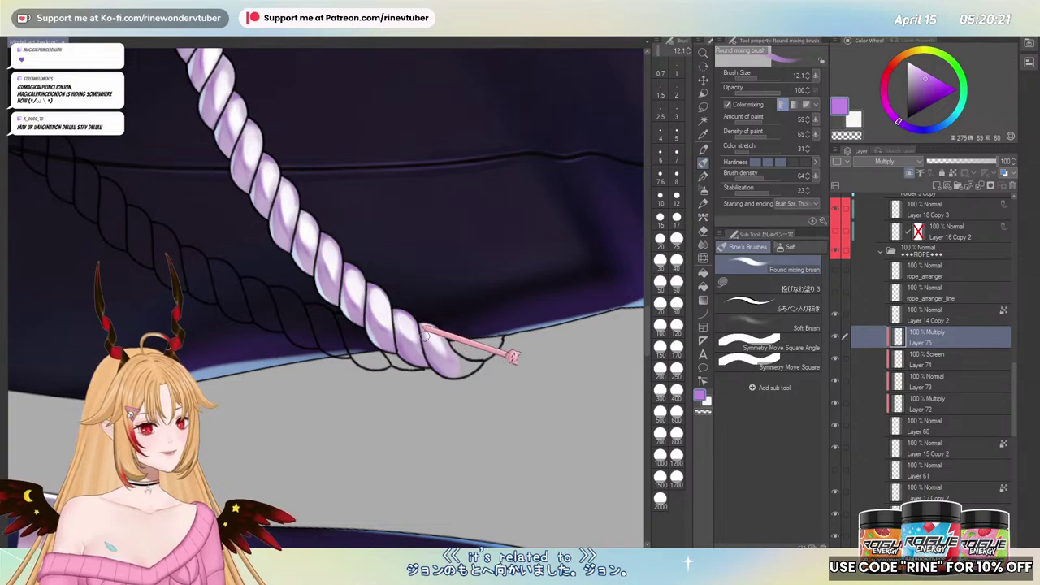
{"action": "left_click_drag", "start_coordinate": [399, 288], "coordinate": [290, 471]}
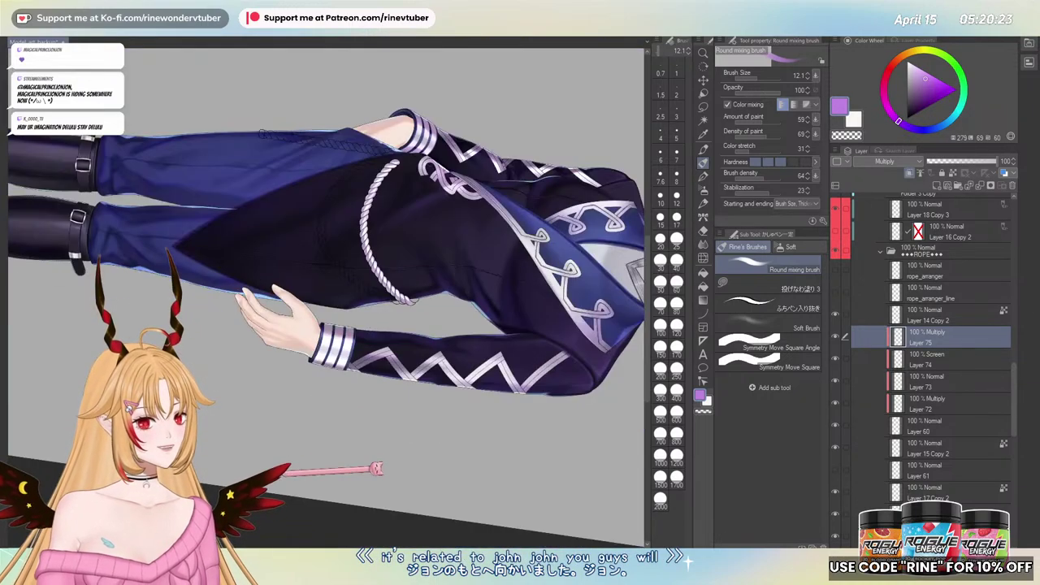
{"action": "key", "text": "ctrl+@"}
- Deepen the purple shading on the last twists at the rope's raised hip end and check it against the torso
{"action": "left_click_drag", "start_coordinate": [323, 210], "coordinate": [345, 207]}
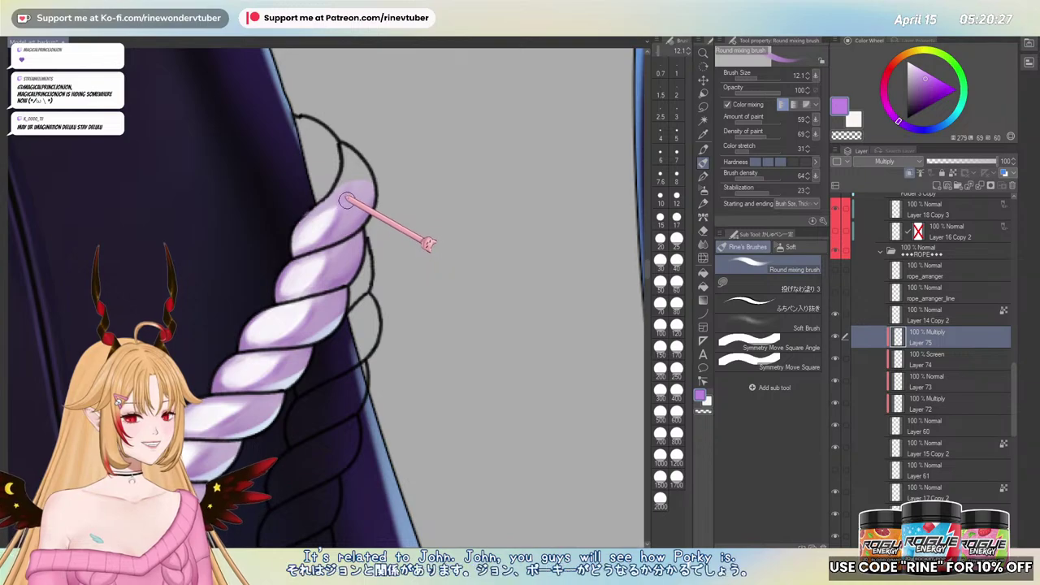
{"action": "left_click_drag", "start_coordinate": [503, 186], "coordinate": [318, 361]}
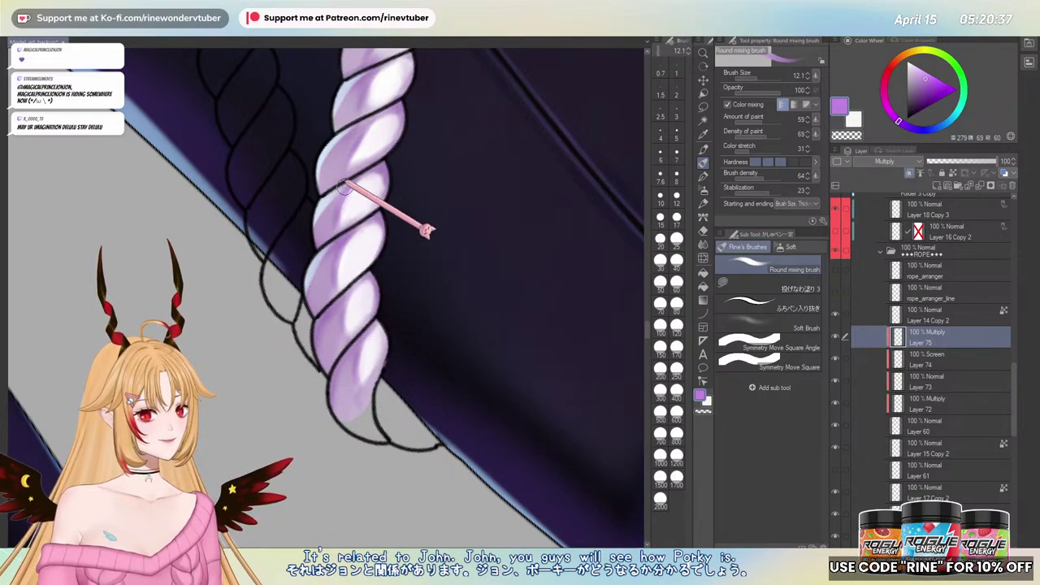
{"action": "left_click_drag", "start_coordinate": [342, 203], "coordinate": [312, 341]}
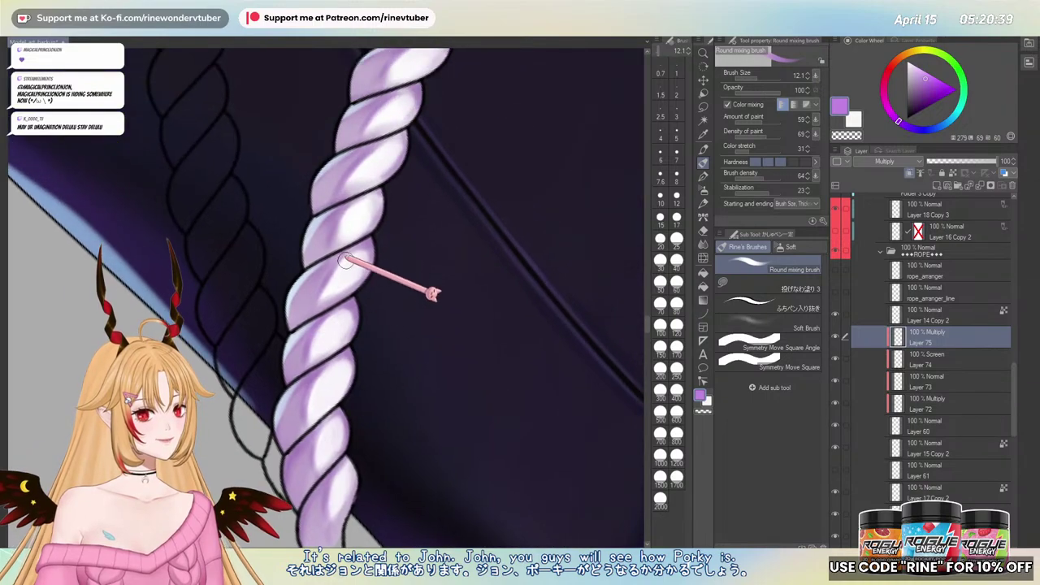
{"action": "scroll", "coordinate": [320, 324], "scroll_direction": "down", "scroll_amount": 3}
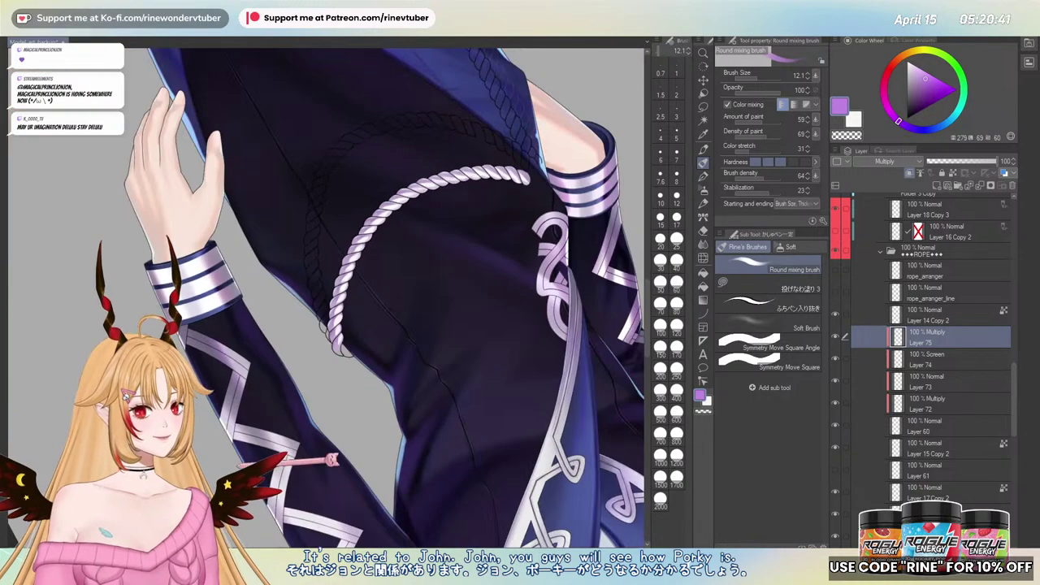
{"action": "key", "text": "ctrl+at"}
{"action": "scroll", "coordinate": [333, 284], "scroll_direction": "up", "scroll_amount": 3}
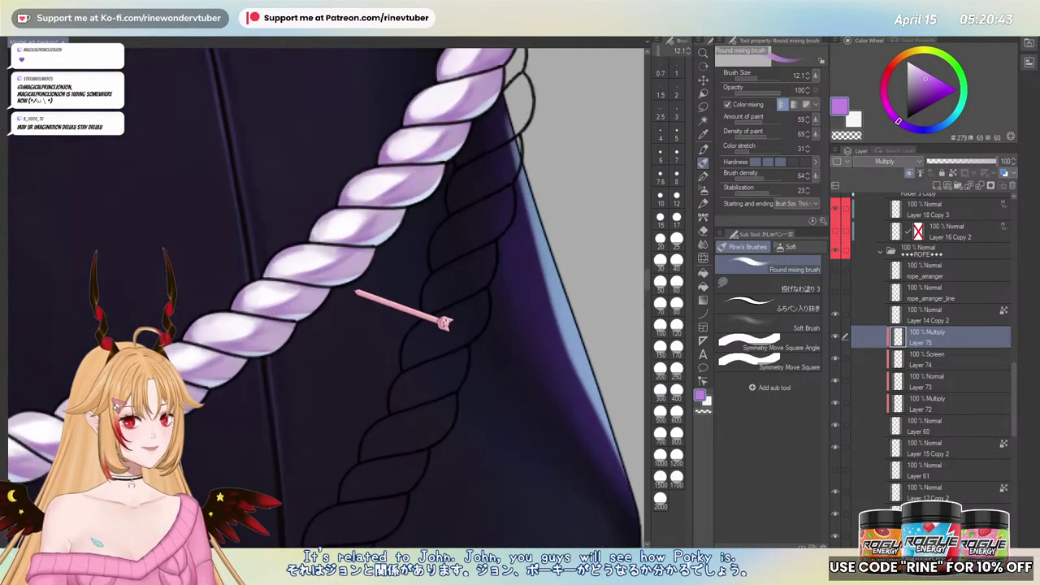
{"action": "scroll", "coordinate": [252, 348], "scroll_direction": "down", "scroll_amount": 3}
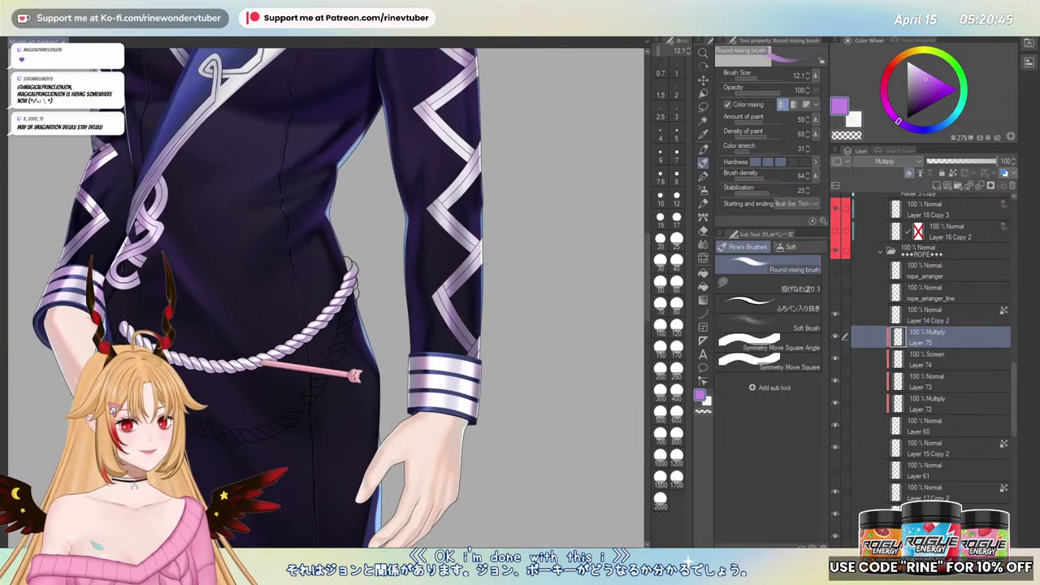
- Refine the purple shadows on the twists from the pocketed-hand end through the sagging middle, checking the whole belt
{"action": "scroll", "coordinate": [91, 357], "scroll_direction": "up", "scroll_amount": 4}
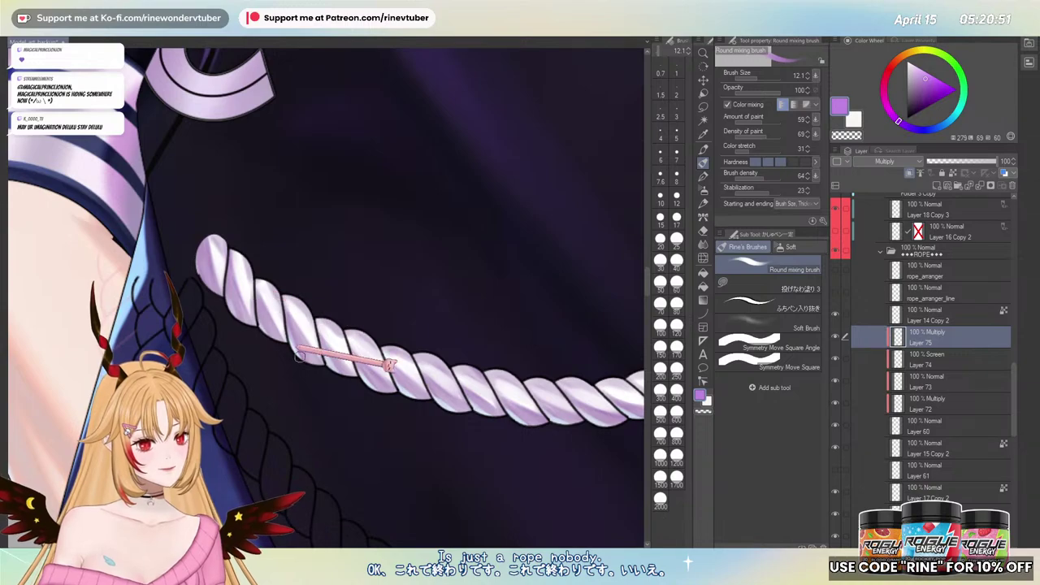
{"action": "left_click_drag", "start_coordinate": [338, 317], "coordinate": [231, 257]}
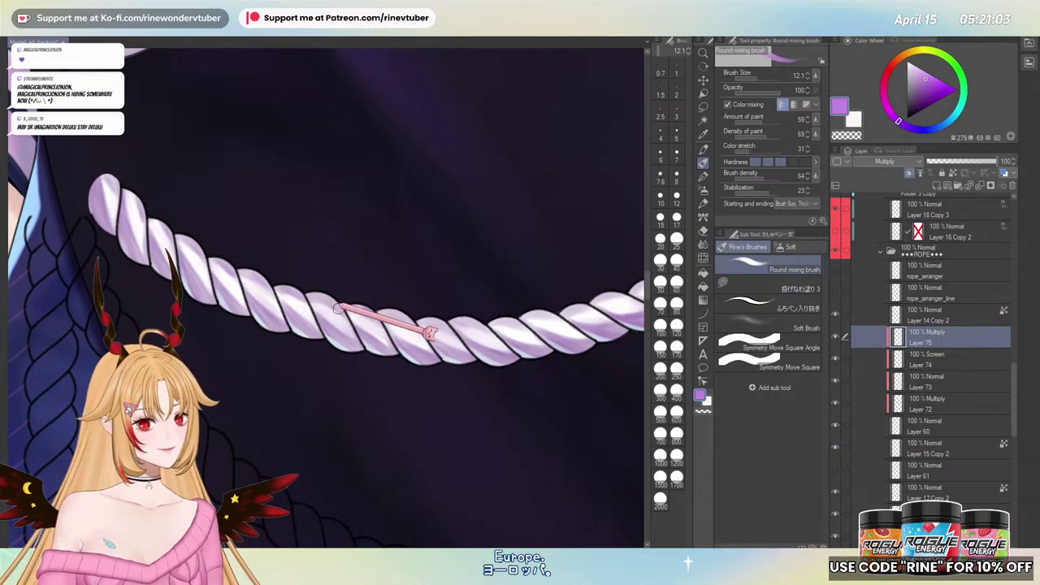
{"action": "left_click_drag", "start_coordinate": [353, 299], "coordinate": [287, 379]}
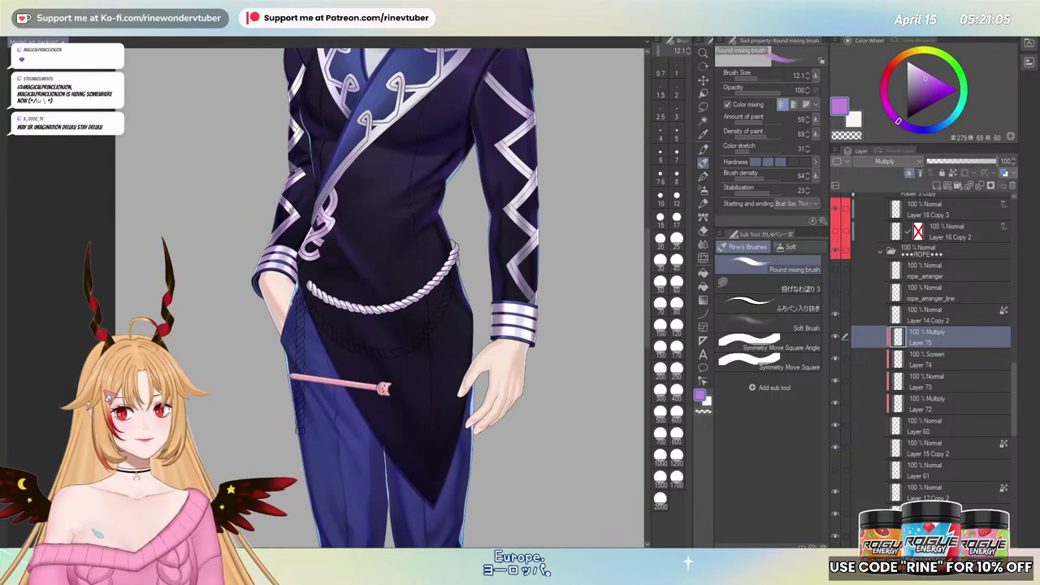
{"action": "left_click_drag", "start_coordinate": [385, 312], "coordinate": [369, 413]}
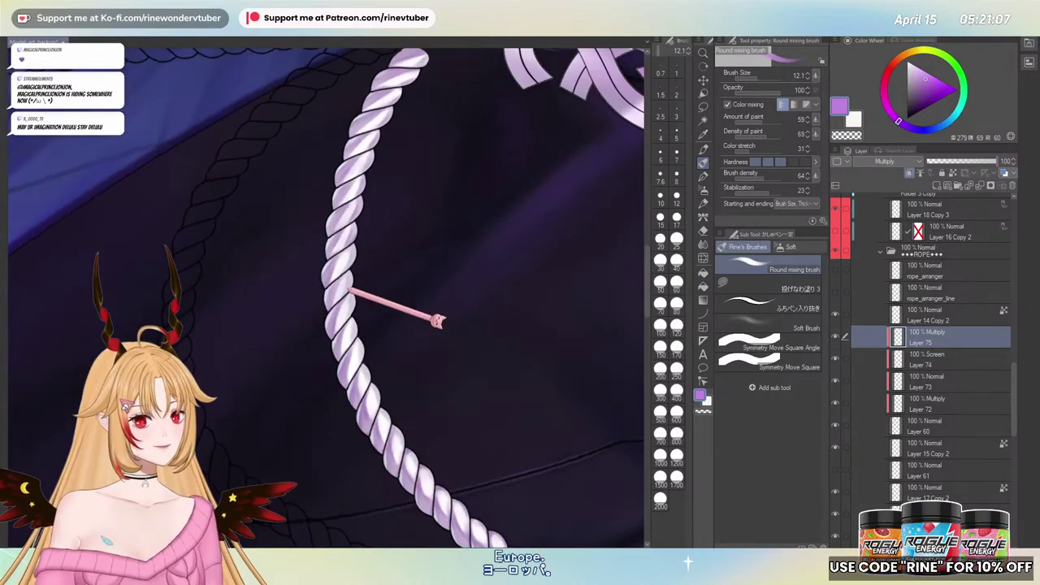
{"action": "left_click_drag", "start_coordinate": [350, 291], "coordinate": [376, 287]}
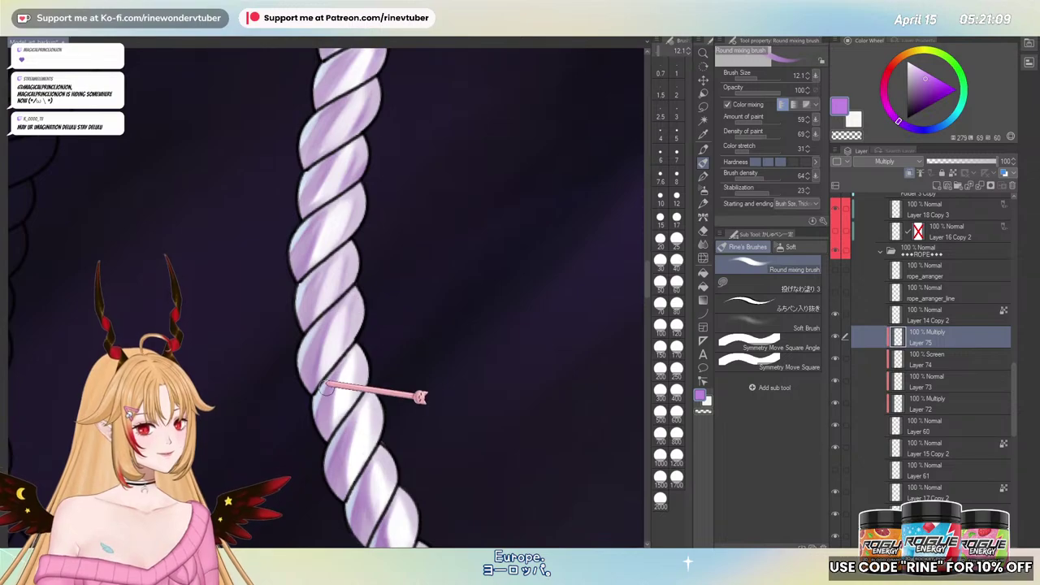
{"action": "left_click_drag", "start_coordinate": [370, 466], "coordinate": [352, 262]}
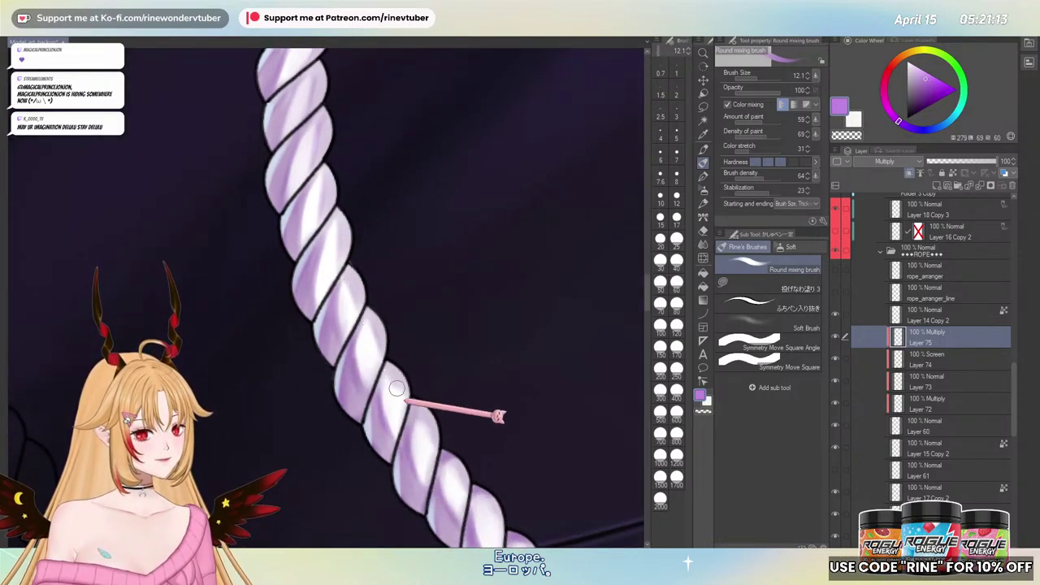
{"action": "scroll", "coordinate": [391, 418], "scroll_direction": "down", "scroll_amount": 3}
{"action": "scroll", "coordinate": [402, 309], "scroll_direction": "down", "scroll_amount": 3}
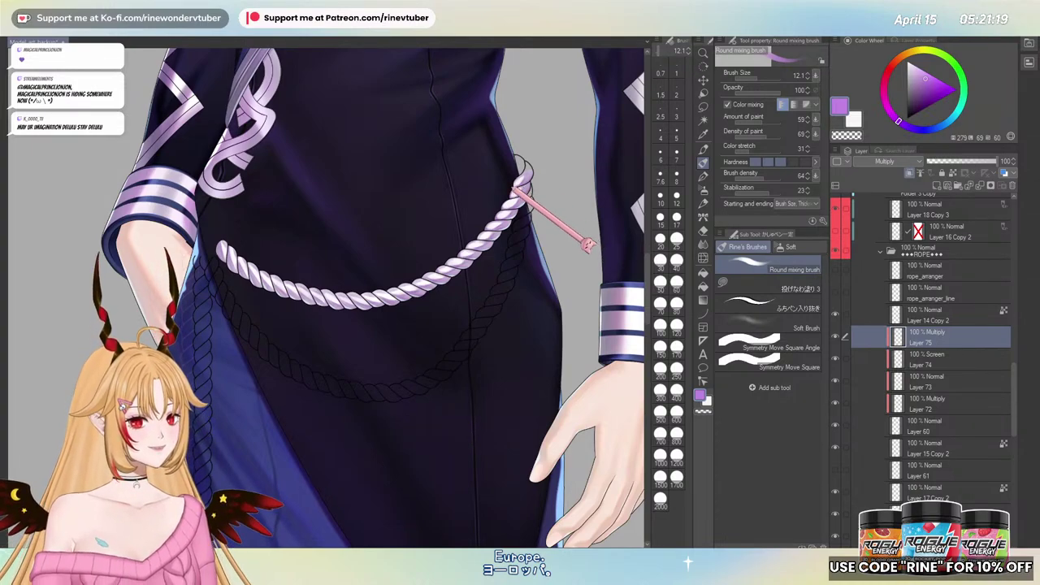
- Check the purple shading on the rope twists up close near the hip end and against the whole torso
{"action": "scroll", "coordinate": [515, 192], "scroll_direction": "up", "scroll_amount": 5}
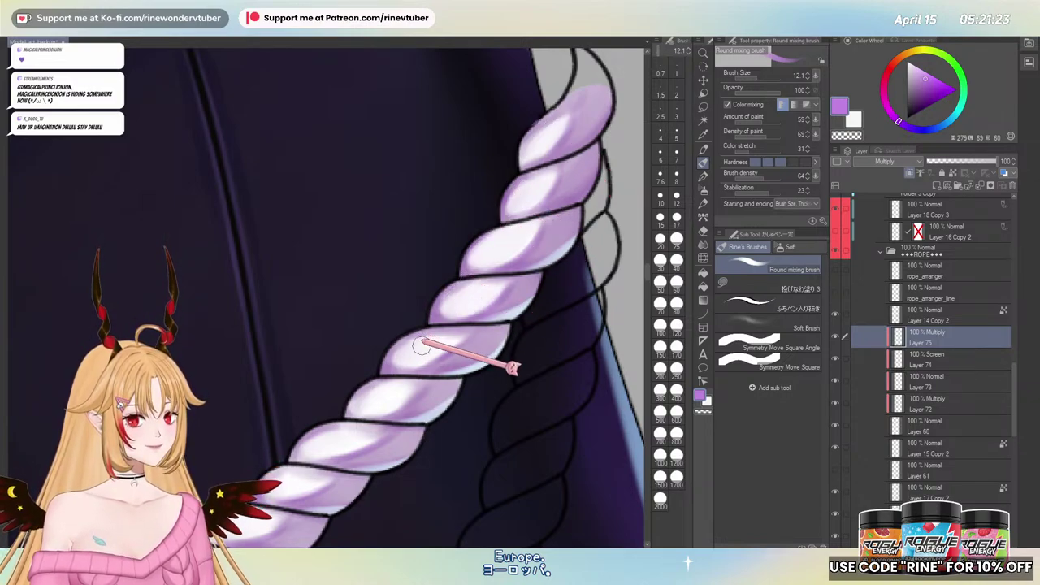
{"action": "left_click_drag", "start_coordinate": [330, 429], "coordinate": [428, 294]}
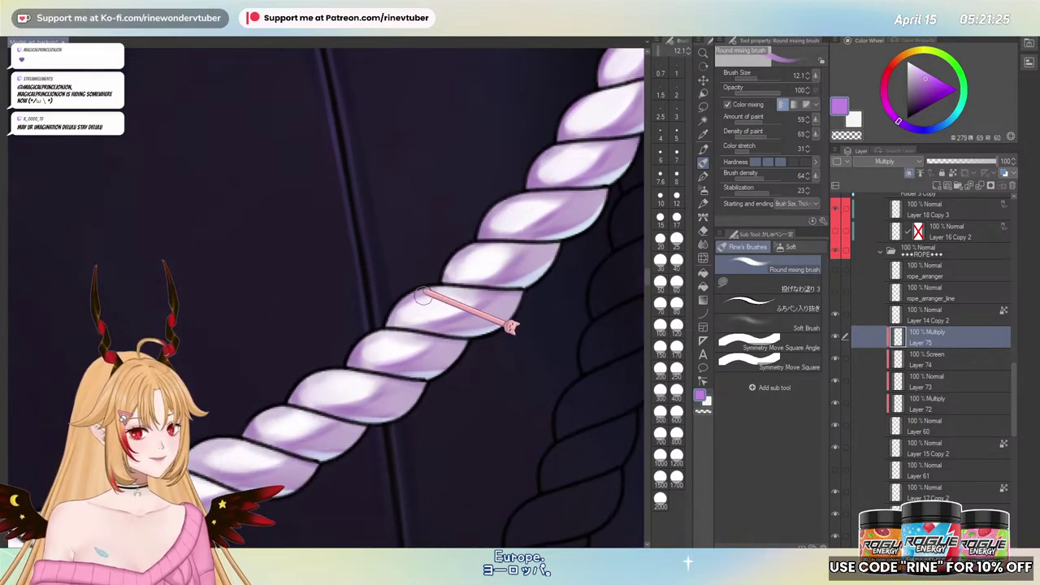
{"action": "scroll", "coordinate": [394, 338], "scroll_direction": "down", "scroll_amount": 2}
{"action": "scroll", "coordinate": [394, 337], "scroll_direction": "down", "scroll_amount": 5}
{"action": "scroll", "coordinate": [423, 350], "scroll_direction": "up", "scroll_amount": 5}
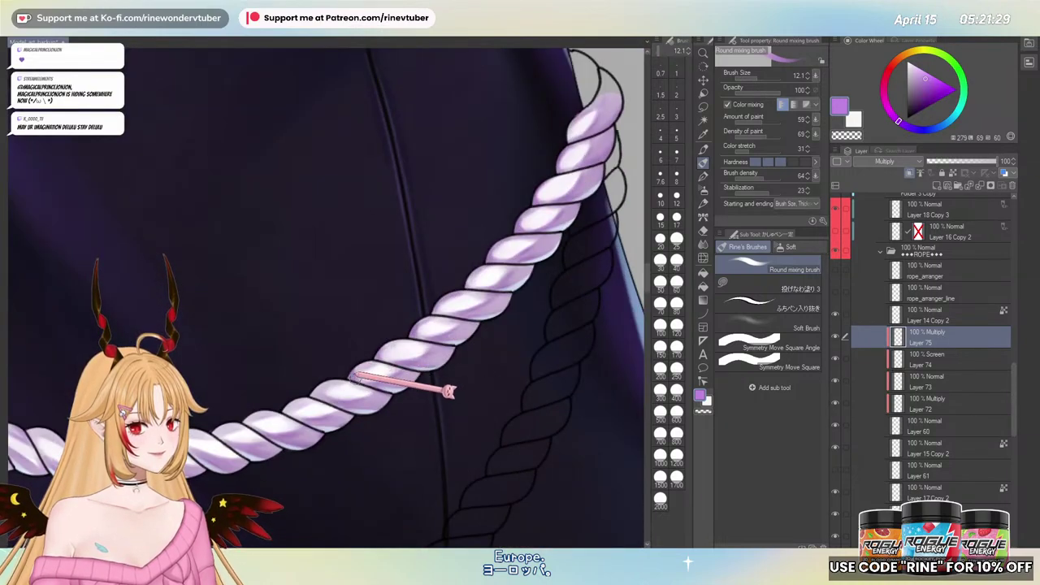
{"action": "scroll", "coordinate": [366, 427], "scroll_direction": "down", "scroll_amount": 3}
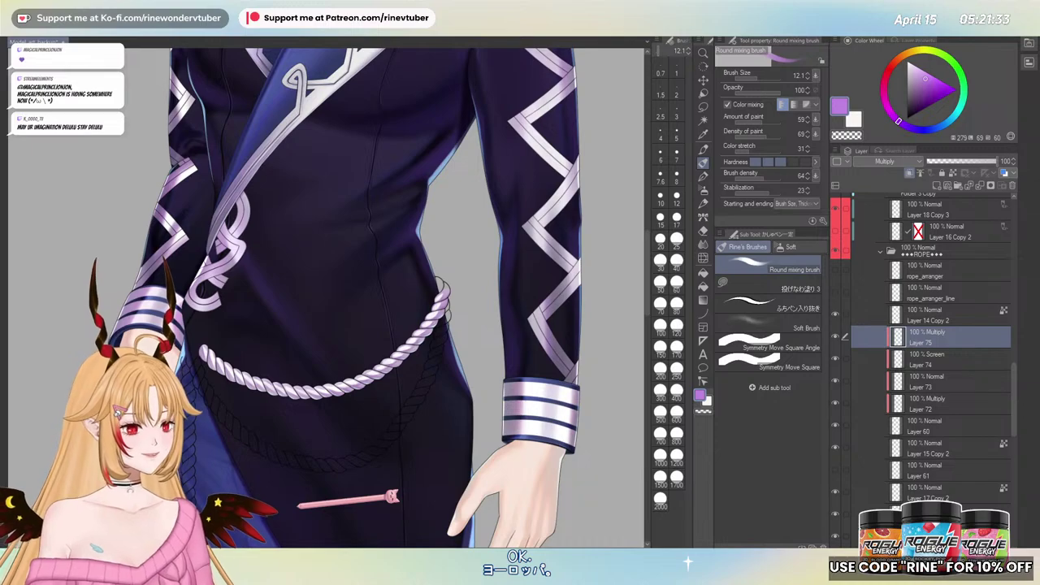
{"action": "scroll", "coordinate": [299, 505], "scroll_direction": "up", "scroll_amount": 4}
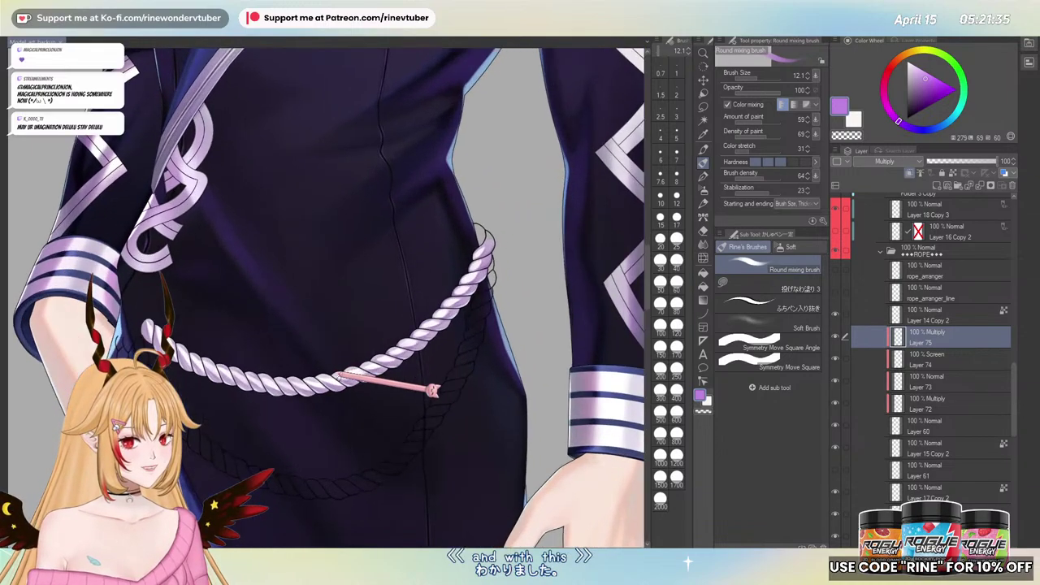
- Merge the clipped shading Layers 72, 73, 74 and 75 down into the rope's base Layer 60
{"action": "left_click", "coordinate": [943, 388]}
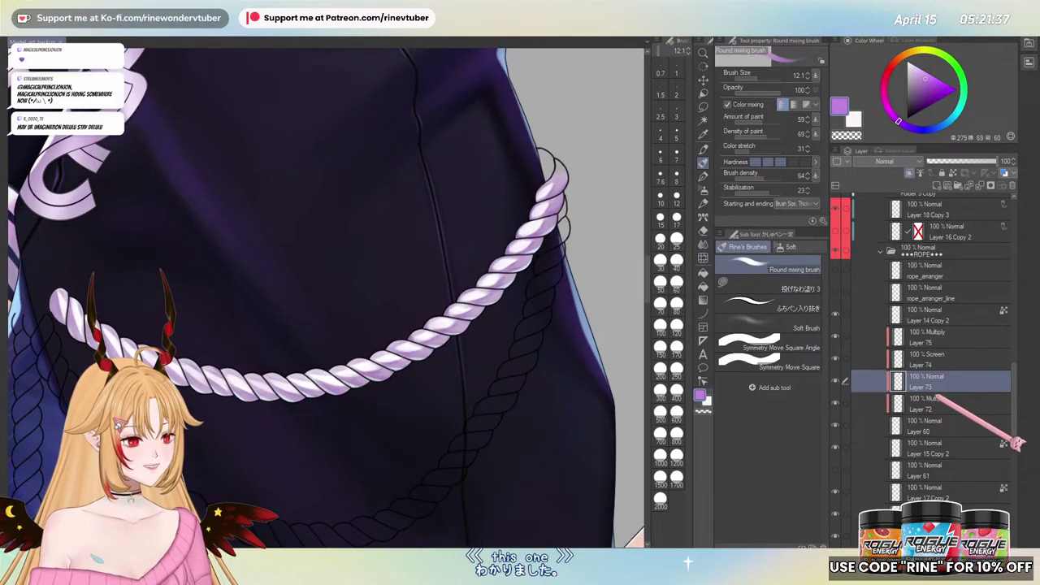
{"action": "left_click", "coordinate": [950, 401]}
{"action": "key", "text": "ctrl+e"}
{"action": "left_click", "coordinate": [951, 378]}
{"action": "key", "text": "ctrl+e"}
{"action": "left_click", "coordinate": [941, 356]}
{"action": "key", "text": "ctrl+e"}
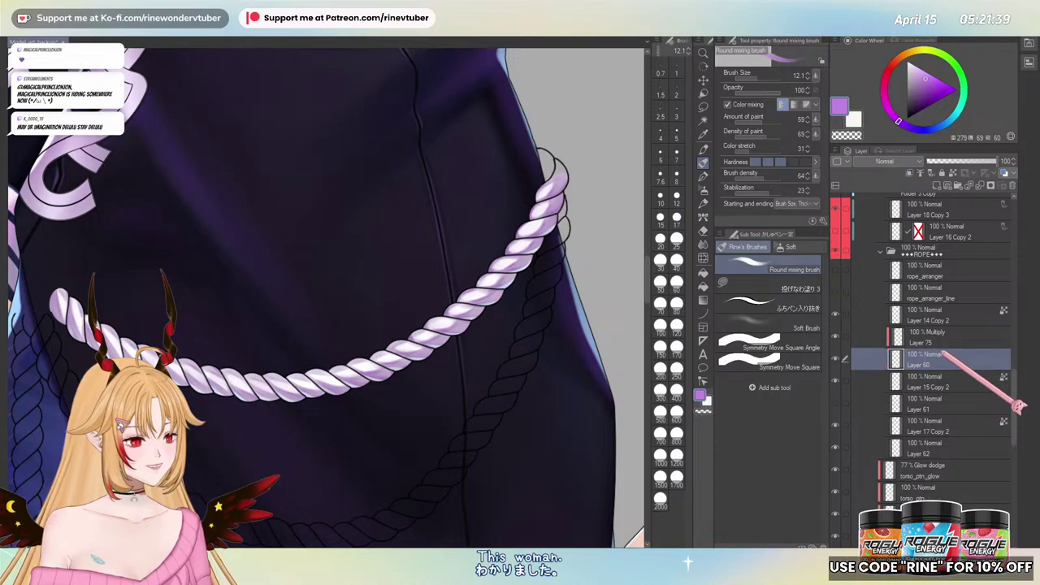
{"action": "left_click", "coordinate": [941, 334]}
{"action": "key", "text": "ctrl+e"}
- Toggle the visibility of Layer 60 and Layer 14 Copy 2 to examine the rope's colour and line art at the raised hip end
{"action": "left_click", "coordinate": [837, 336]}
{"action": "left_click", "coordinate": [837, 336]}
{"action": "left_click", "coordinate": [835, 335]}
{"action": "left_click", "coordinate": [836, 335]}
{"action": "left_click", "coordinate": [836, 313]}
{"action": "left_click", "coordinate": [836, 313]}
{"action": "left_click", "coordinate": [934, 311]}
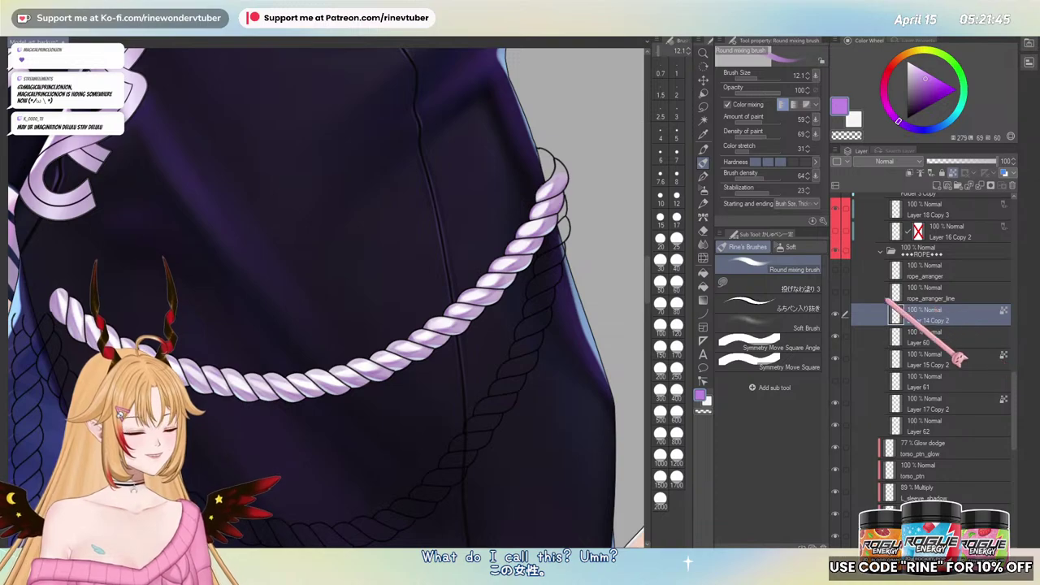
{"action": "left_click_drag", "start_coordinate": [564, 170], "coordinate": [410, 285]}
{"action": "scroll", "coordinate": [410, 285], "scroll_direction": "up", "scroll_amount": 3}
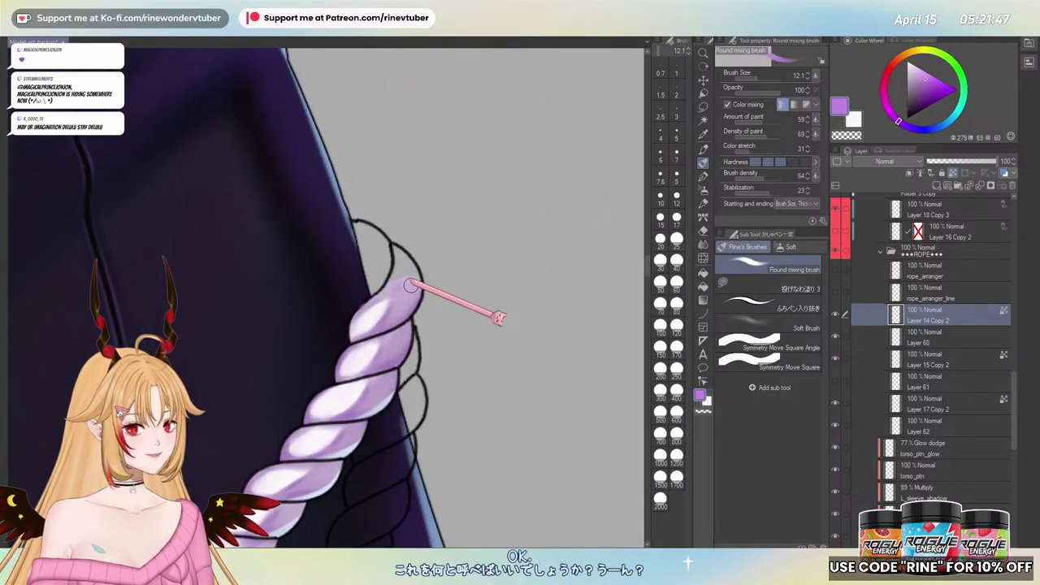
{"action": "left_click", "coordinate": [836, 315]}
{"action": "left_click", "coordinate": [836, 314]}
{"action": "left_click", "coordinate": [894, 337]}
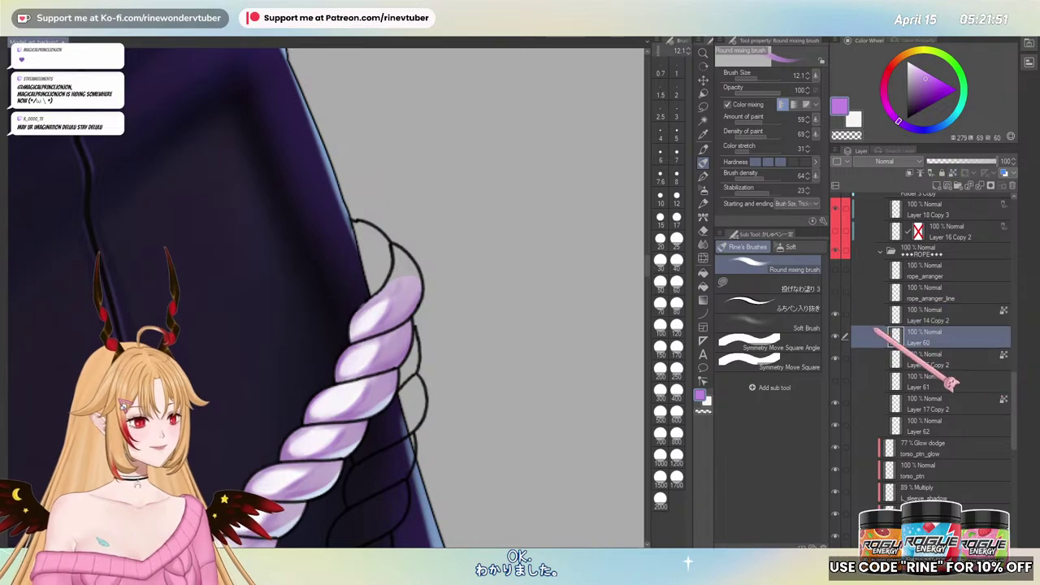
{"action": "left_click", "coordinate": [836, 337]}
{"action": "left_click", "coordinate": [836, 336]}
- Retouch the black outline at the rope's hip end on Layer 14 Copy 2 with the Round mixing brush at size 3.0
{"action": "key", "text": "e"}
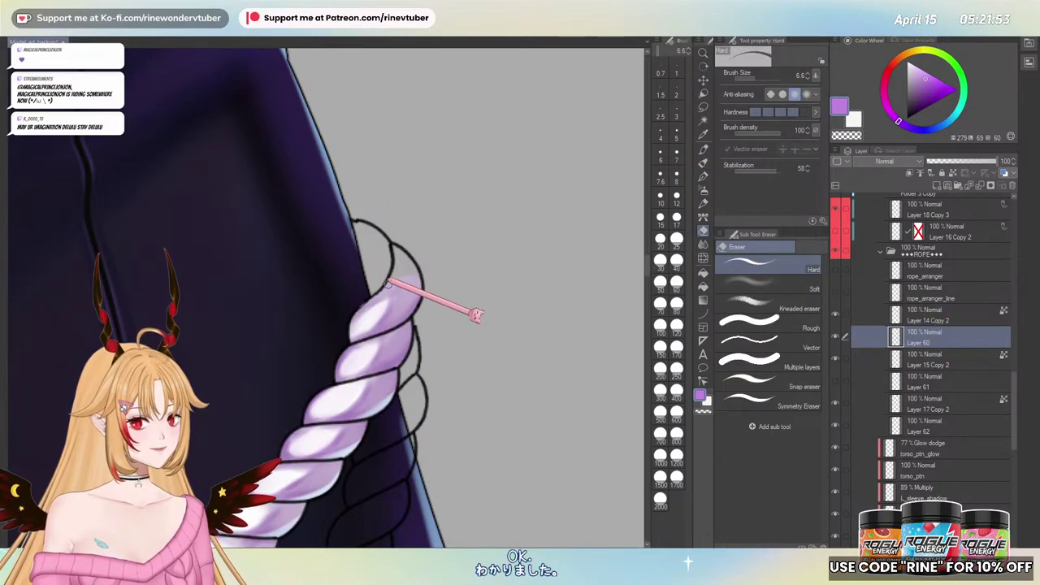
{"action": "left_click", "coordinate": [902, 317]}
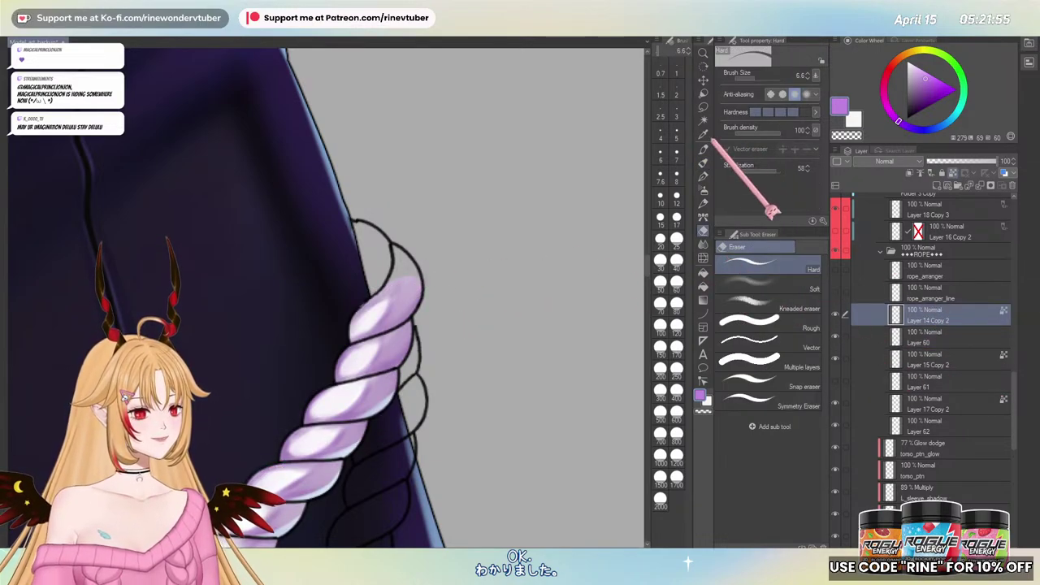
{"action": "left_click", "coordinate": [703, 162]}
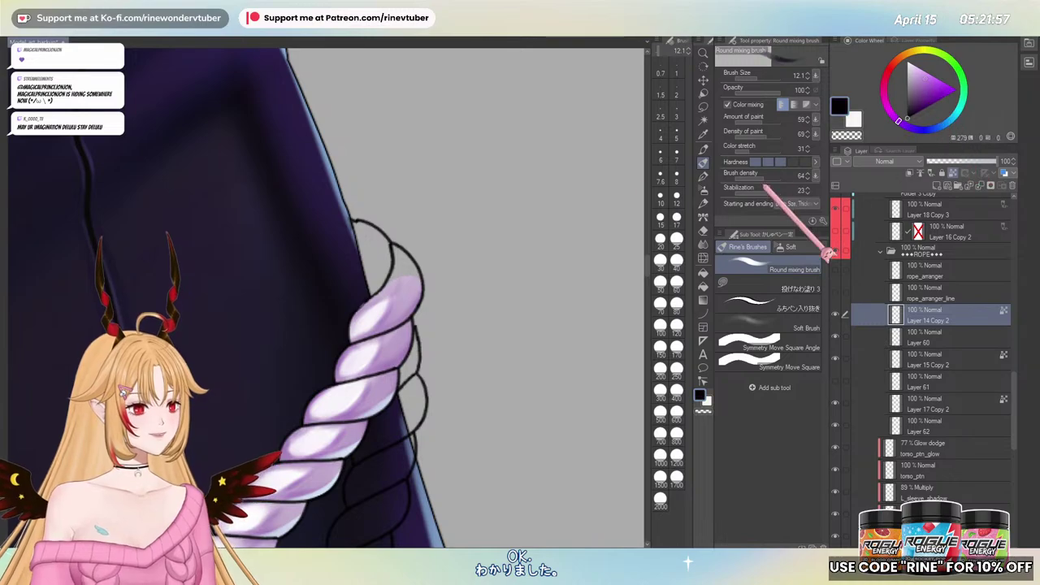
{"action": "key", "text": "["}
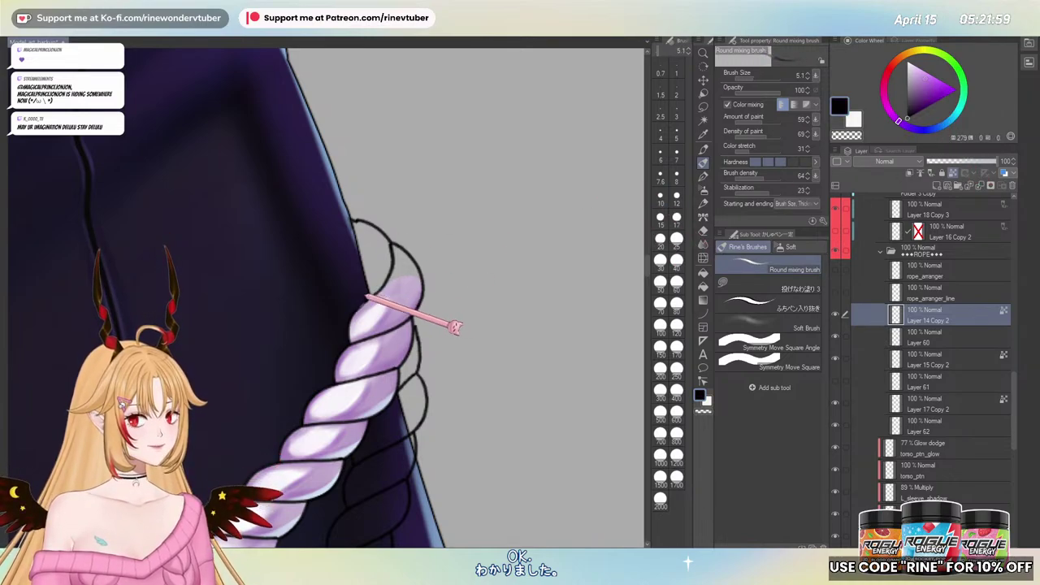
{"action": "scroll", "coordinate": [366, 297], "scroll_direction": "up", "scroll_amount": 2}
{"action": "key", "text": "["}
{"action": "key", "text": "["}
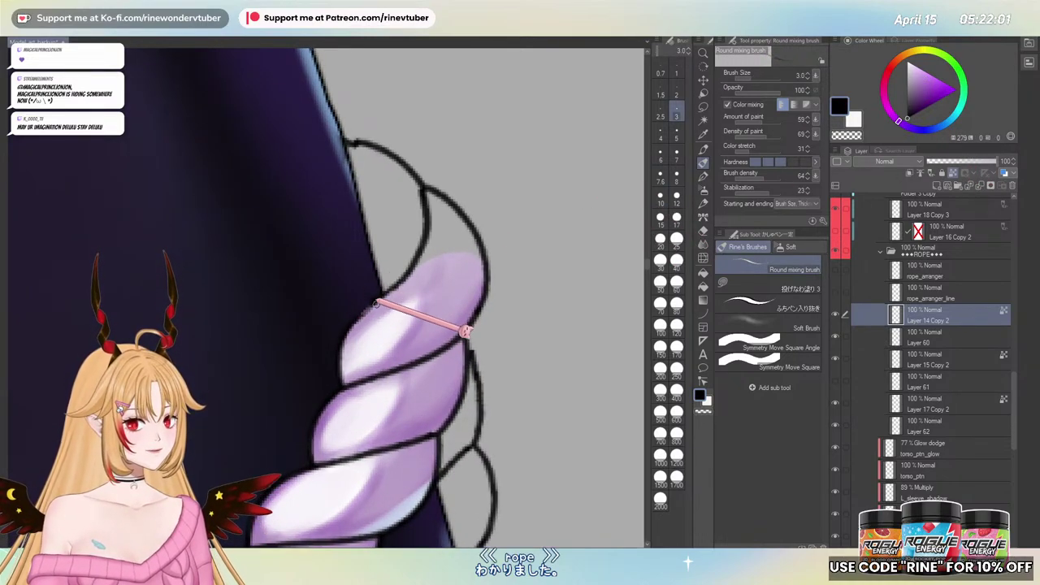
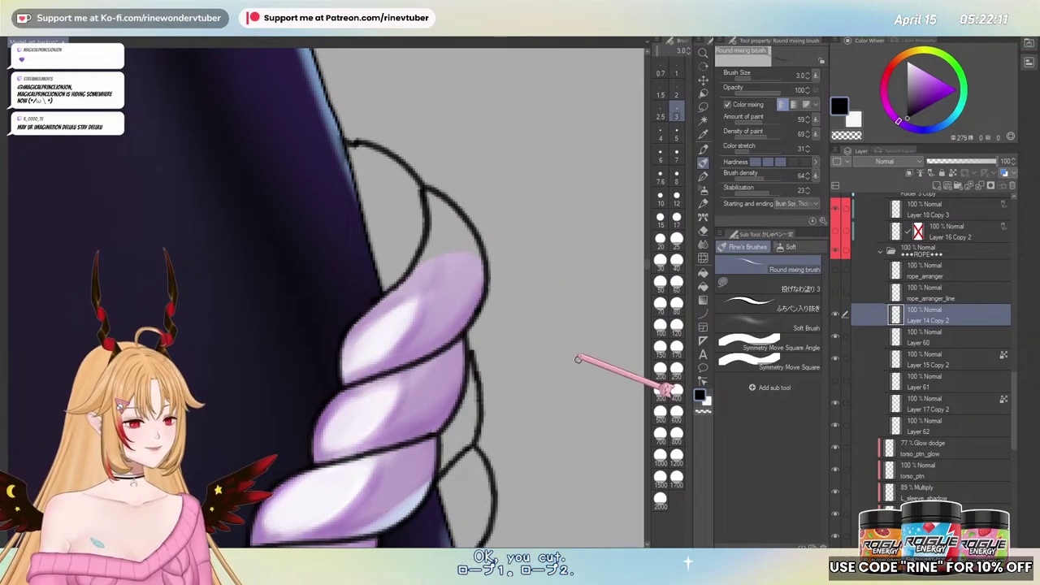
- Fill the bare tip of the last twist at the hip end with light purple on Layer 60 using the 投げなわ塗り 3 lasso fill
{"action": "left_click", "coordinate": [980, 360]}
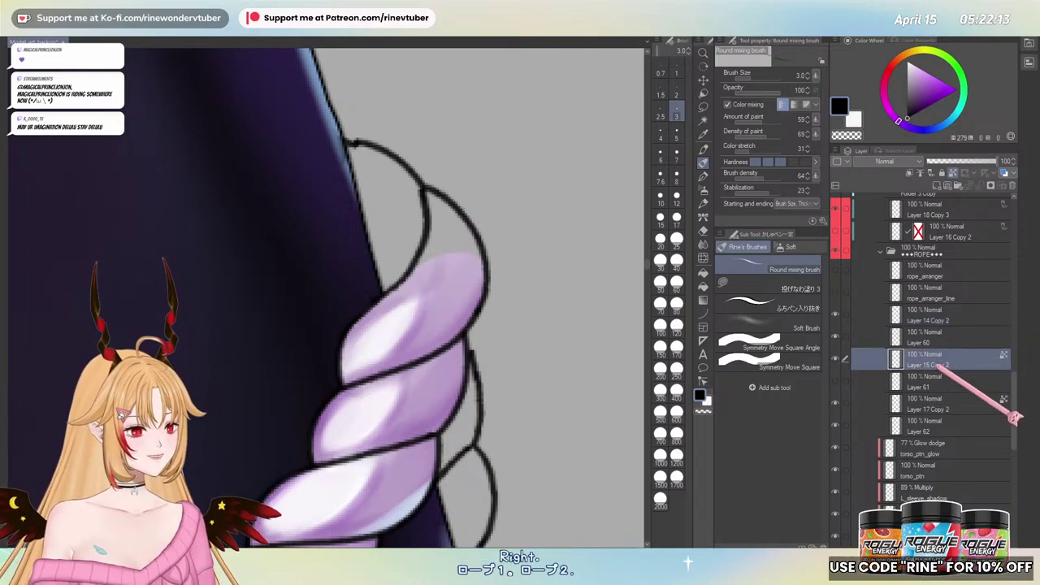
{"action": "left_click", "coordinate": [836, 358]}
{"action": "left_click", "coordinate": [836, 358]}
{"action": "left_click", "coordinate": [836, 336]}
{"action": "left_click", "coordinate": [836, 335]}
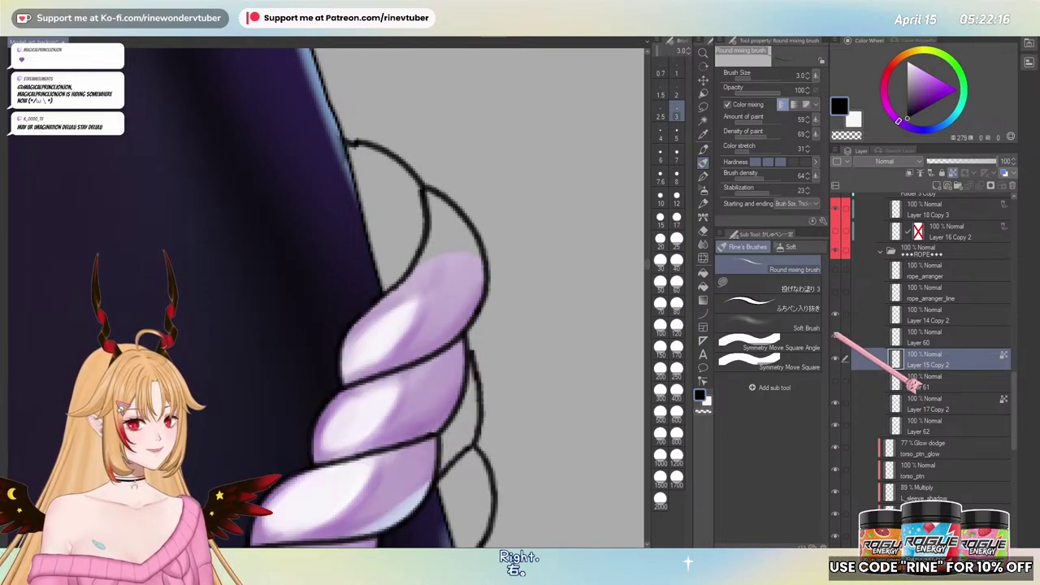
{"action": "left_click", "coordinate": [952, 334]}
{"action": "left_click", "coordinate": [725, 286]}
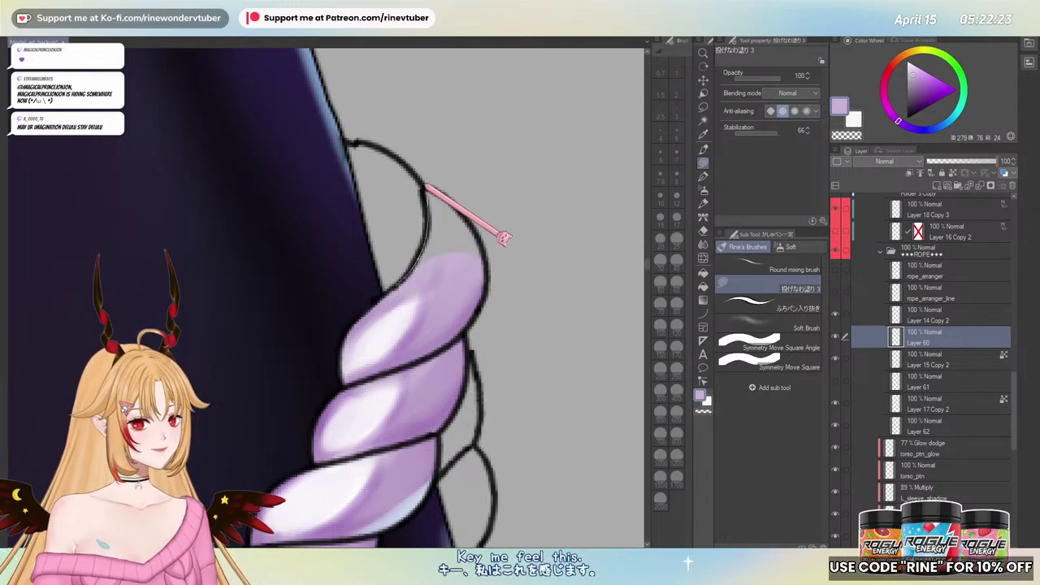
{"action": "left_click_drag", "start_coordinate": [481, 237], "coordinate": [447, 290]}
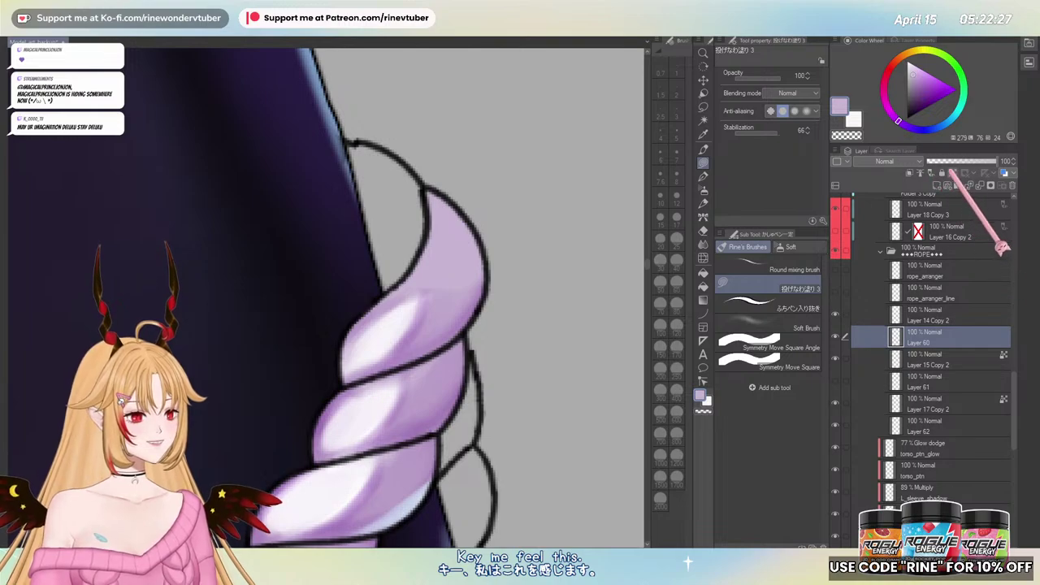
- Preview the rope_arranger and rope_arranger_line layers over the rope's hip end to check the overlap, and hide them again
{"action": "left_click", "coordinate": [836, 273]}
{"action": "left_click", "coordinate": [836, 290]}
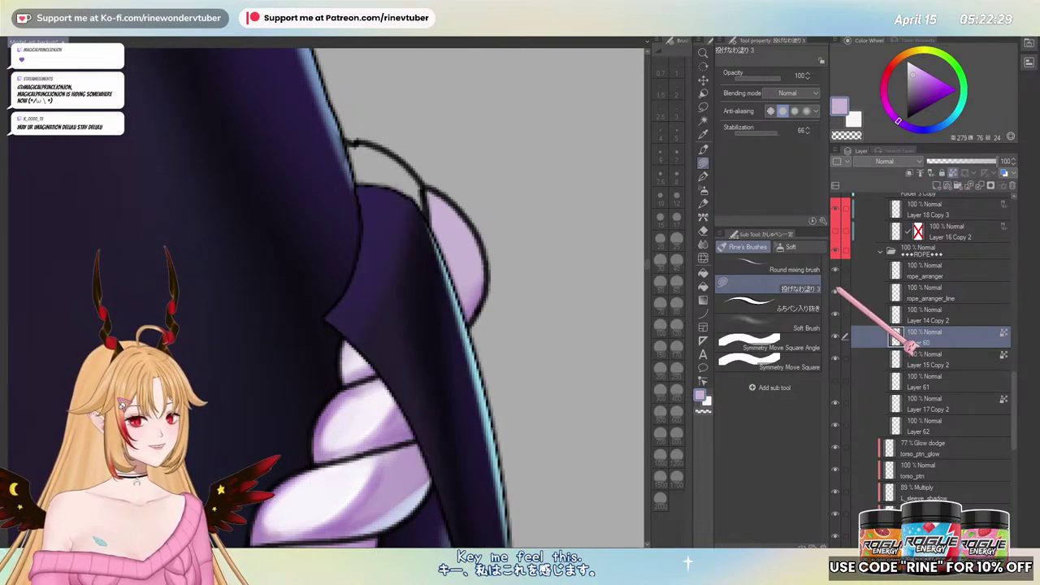
{"action": "left_click", "coordinate": [835, 290]}
{"action": "left_click", "coordinate": [835, 290]}
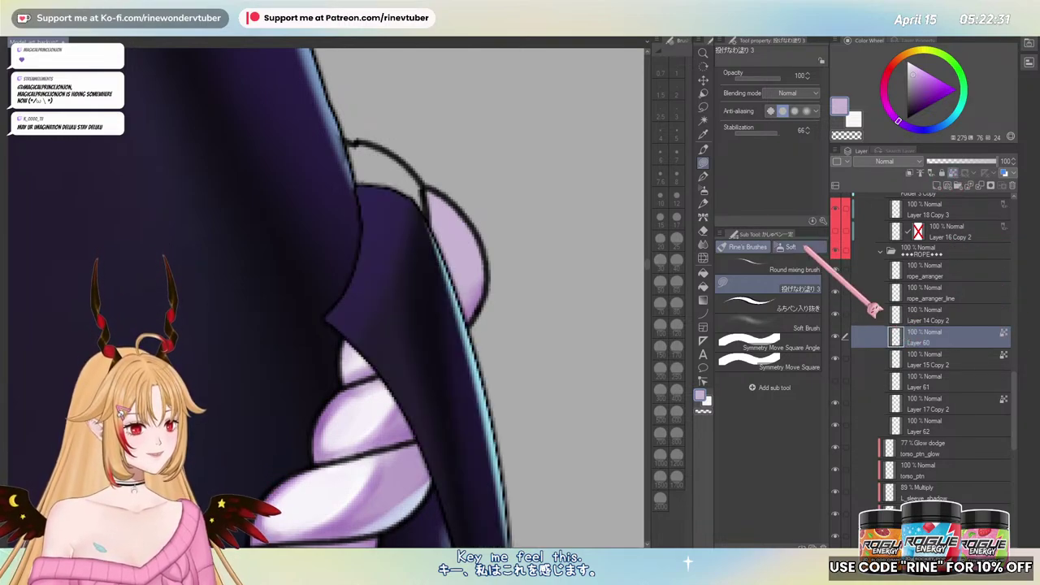
{"action": "left_click", "coordinate": [793, 267]}
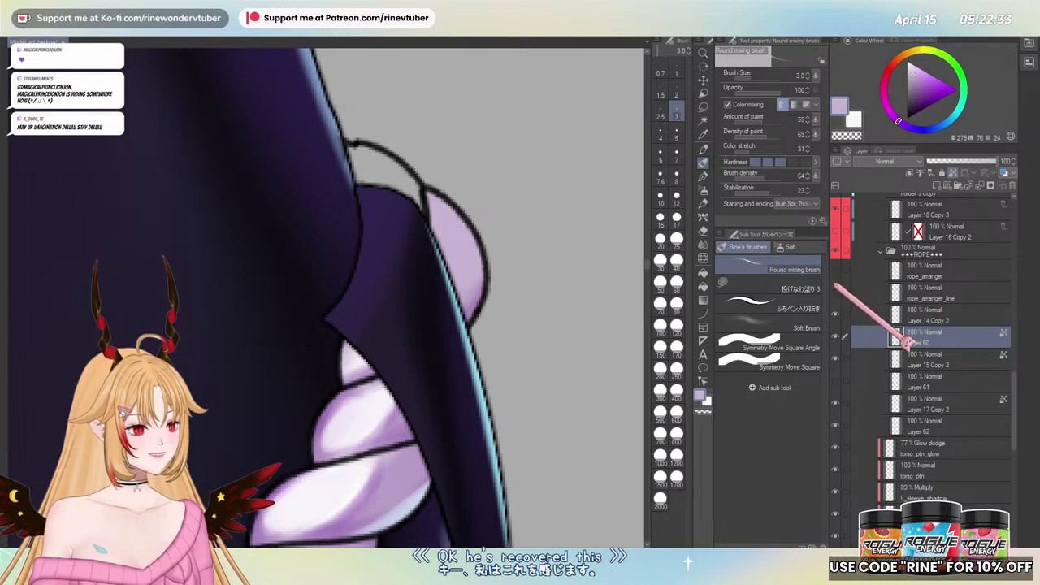
{"action": "left_click", "coordinate": [835, 290]}
- Shade the newly filled tip with purples sampled from the rope, using the Round mixing brush at size 13.1
{"action": "left_click_drag", "start_coordinate": [450, 281], "coordinate": [464, 288]}
{"action": "left_click", "coordinate": [420, 318], "text": "alt"}
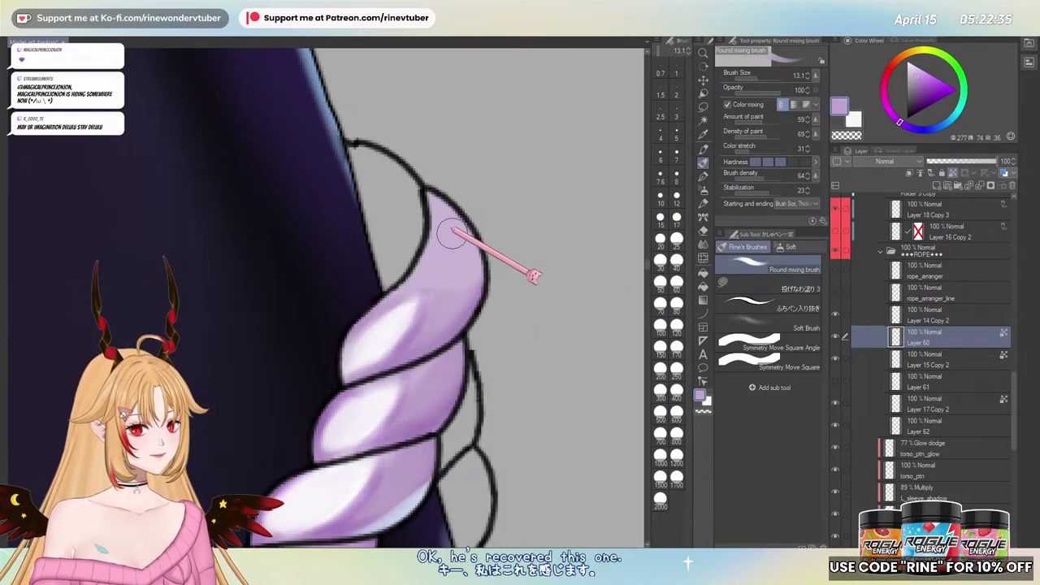
{"action": "left_click", "coordinate": [408, 428], "text": "alt"}
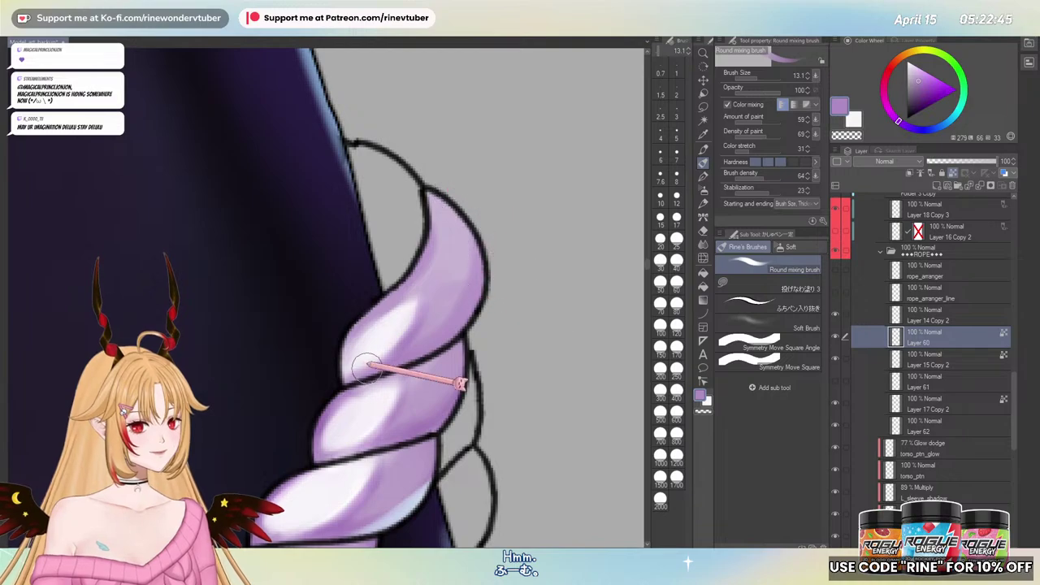
- Paint broad pale highlights sampled from the rope over the last two twists at the hip end with a size 21.0 brush
{"action": "left_click", "coordinate": [389, 330], "text": "alt"}
{"action": "mouse_move", "coordinate": [440, 203]}
{"action": "left_mouse_down"}
{"action": "mouse_move", "coordinate": [376, 320]}
{"action": "mouse_move", "coordinate": [446, 260]}
{"action": "left_mouse_up"}
{"action": "key", "text": "ctrl+z"}
{"action": "left_click", "coordinate": [444, 278], "text": "alt"}
{"action": "key", "text": "]"}
{"action": "mouse_move", "coordinate": [375, 333]}
{"action": "left_mouse_down"}
{"action": "mouse_move", "coordinate": [453, 209]}
{"action": "mouse_move", "coordinate": [447, 245]}
{"action": "mouse_move", "coordinate": [346, 356]}
{"action": "left_mouse_up"}
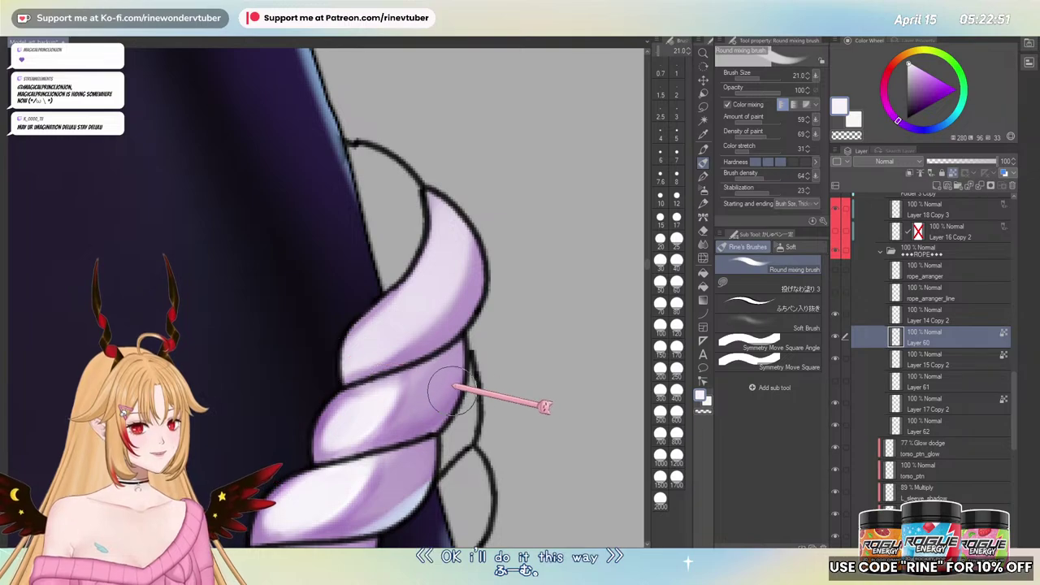
{"action": "mouse_move", "coordinate": [380, 406]}
{"action": "left_mouse_down"}
{"action": "mouse_move", "coordinate": [430, 365]}
{"action": "mouse_move", "coordinate": [355, 416]}
{"action": "mouse_move", "coordinate": [366, 454]}
{"action": "left_mouse_up"}
- Soften the highlights with pale lilac on the twists from the hip end down past the front seam, checking the whole belt
{"action": "scroll", "coordinate": [367, 455], "scroll_direction": "down", "scroll_amount": 2}
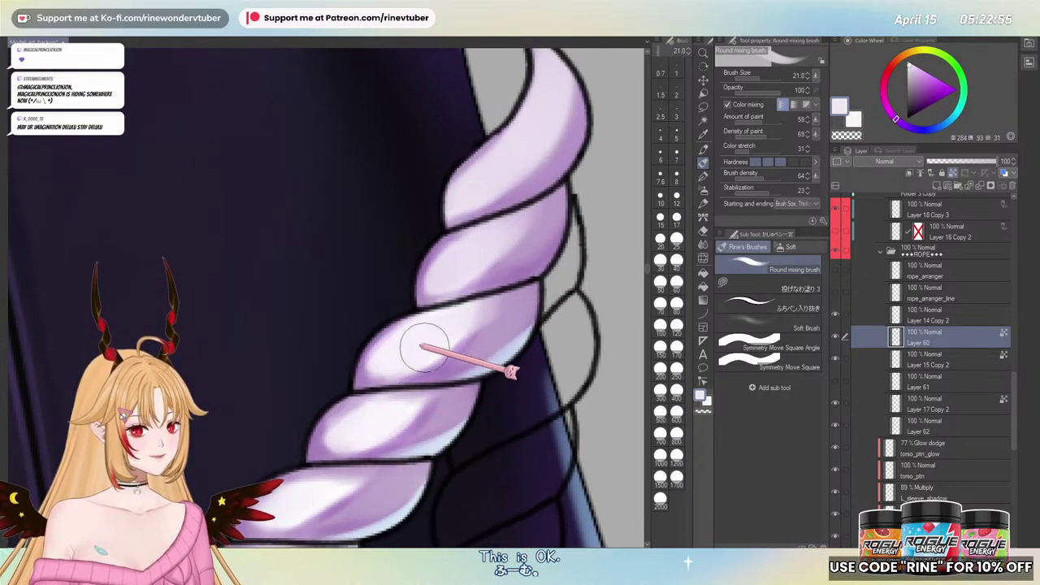
{"action": "scroll", "coordinate": [455, 349], "scroll_direction": "down", "scroll_amount": 4}
{"action": "scroll", "coordinate": [462, 350], "scroll_direction": "up", "scroll_amount": 3}
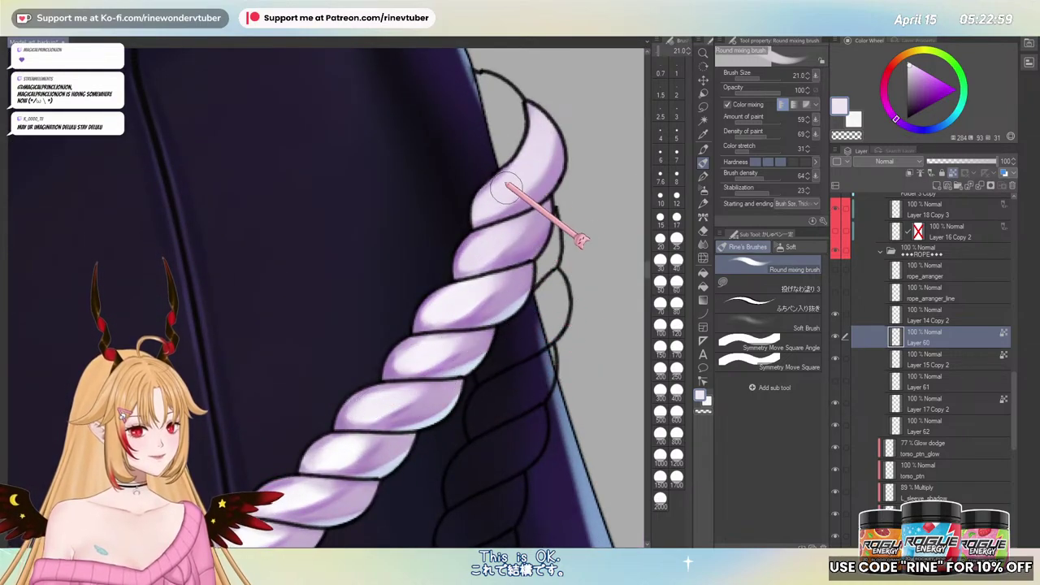
{"action": "scroll", "coordinate": [447, 348], "scroll_direction": "down", "scroll_amount": 2}
{"action": "scroll", "coordinate": [448, 347], "scroll_direction": "up", "scroll_amount": 2}
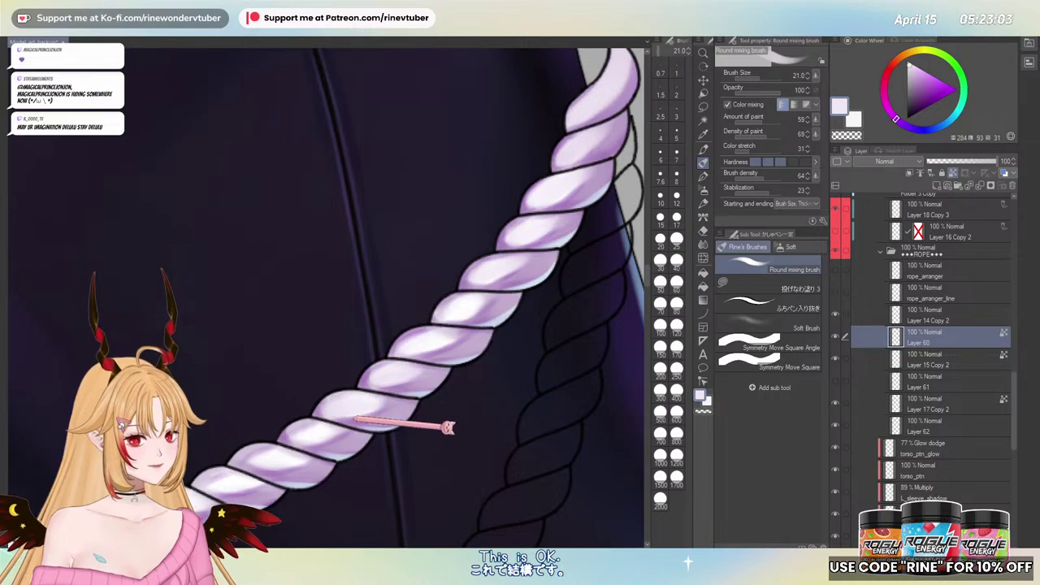
{"action": "scroll", "coordinate": [373, 410], "scroll_direction": "down", "scroll_amount": 2}
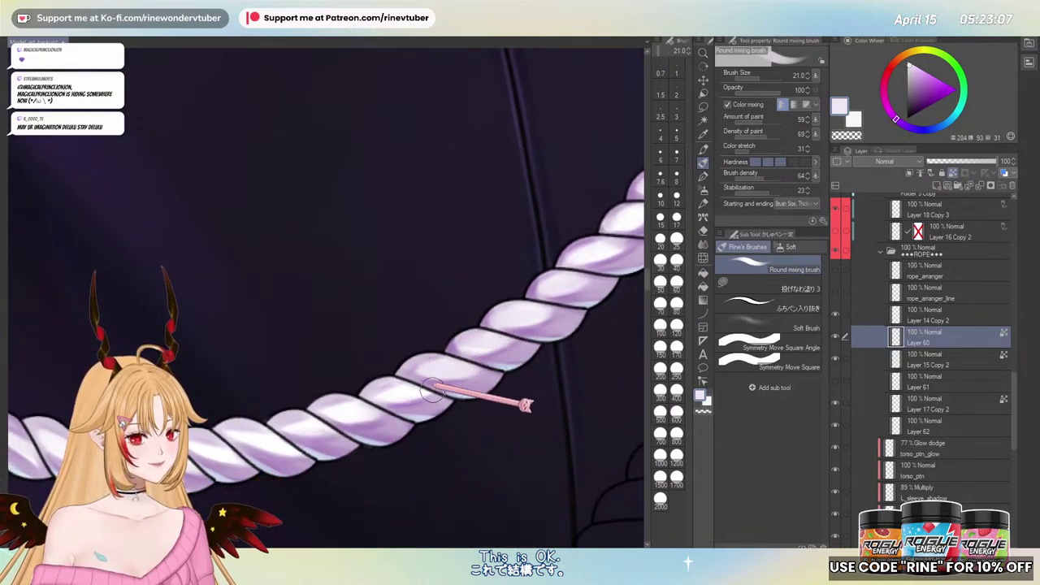
{"action": "scroll", "coordinate": [428, 417], "scroll_direction": "down", "scroll_amount": 3}
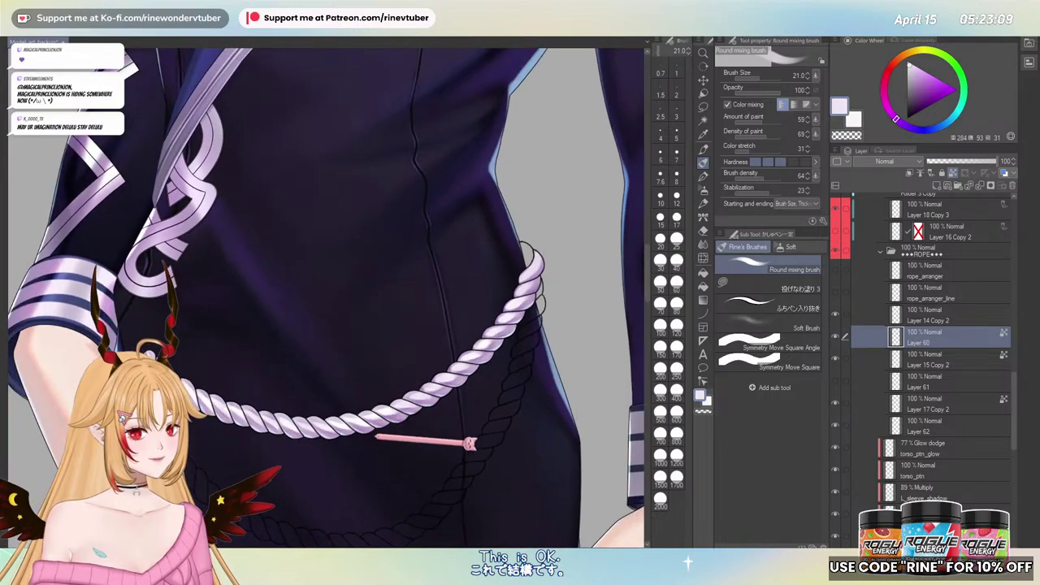
- Brighten the rope twists from the front seam up to the hip end with pure white highlights, using the size 21.0 Round mixing brush
{"action": "left_click", "coordinate": [908, 61]}
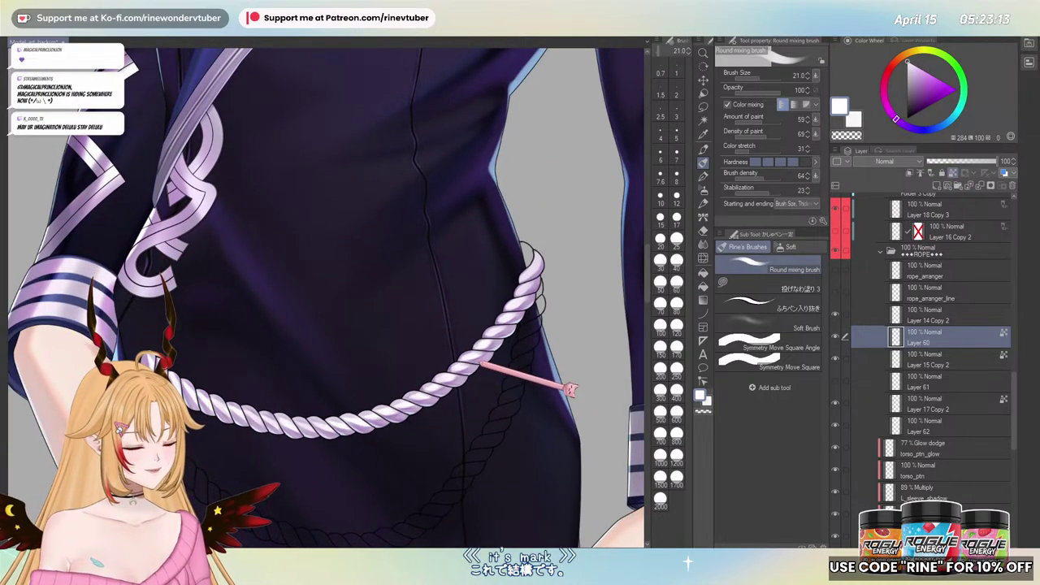
{"action": "scroll", "coordinate": [486, 357], "scroll_direction": "up", "scroll_amount": 3}
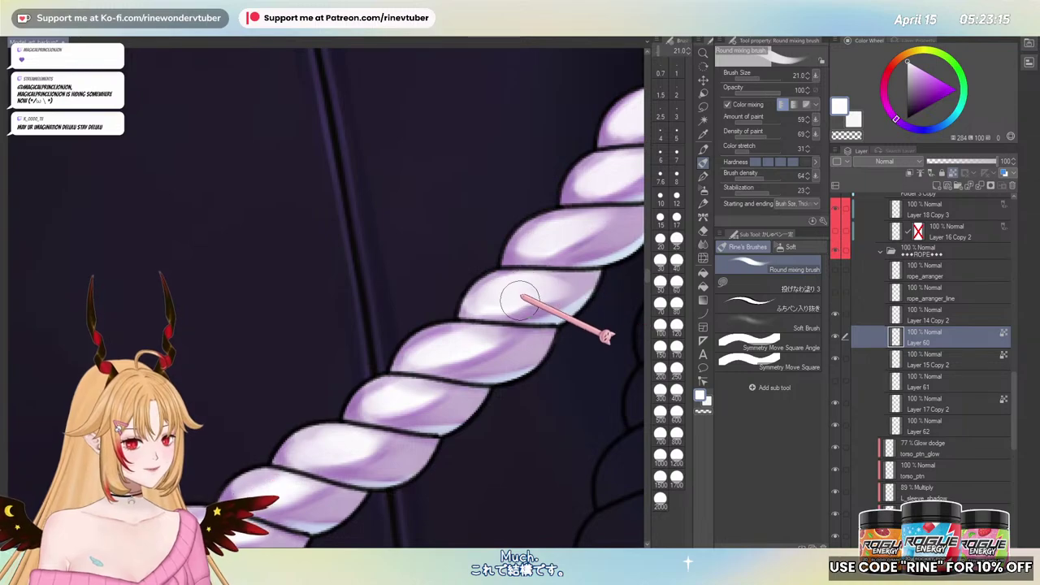
{"action": "scroll", "coordinate": [488, 341], "scroll_direction": "down", "scroll_amount": 3}
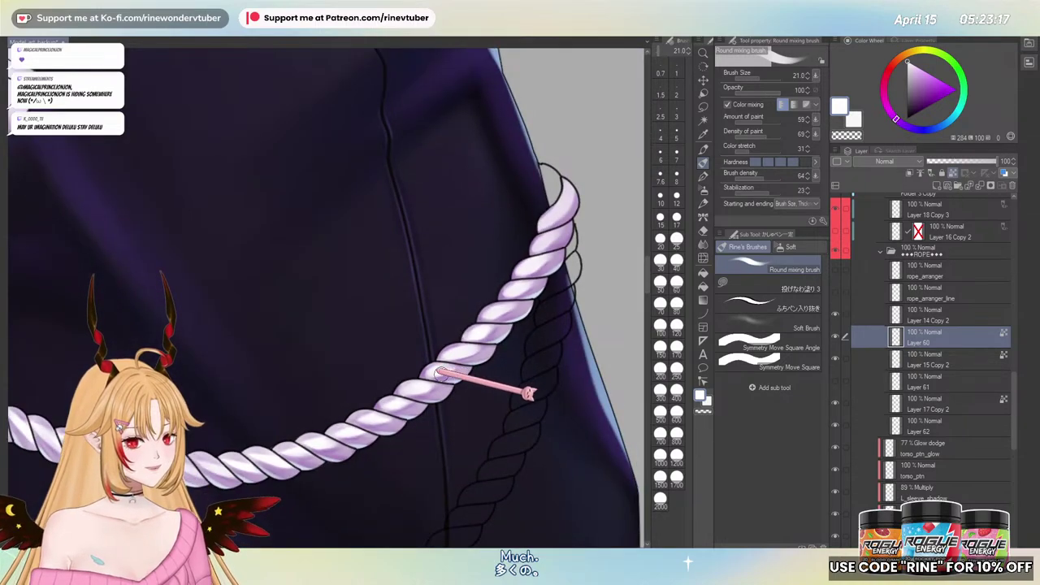
{"action": "scroll", "coordinate": [443, 369], "scroll_direction": "up", "scroll_amount": 3}
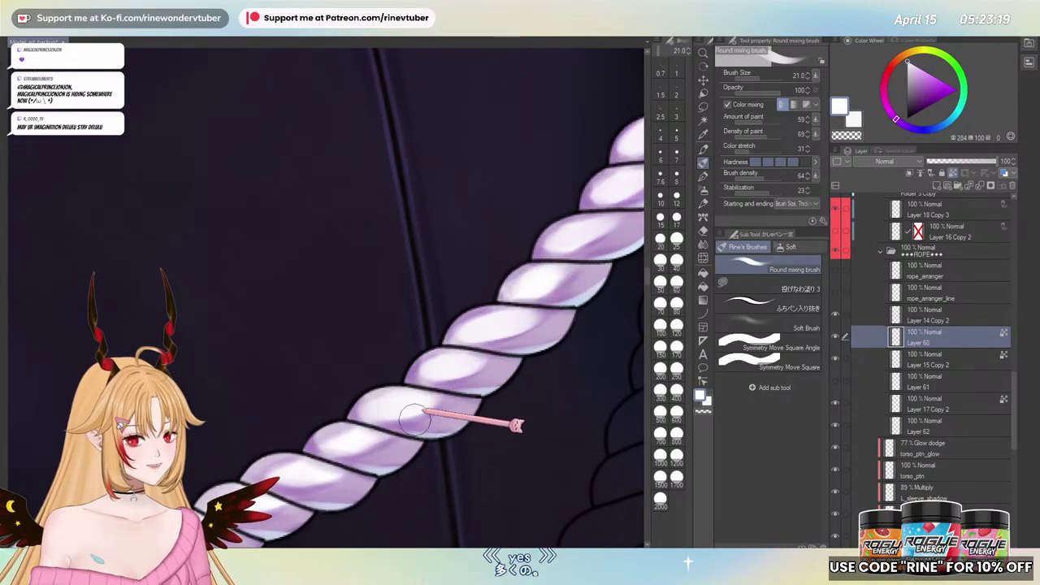
{"action": "left_click_drag", "start_coordinate": [288, 479], "coordinate": [382, 387]}
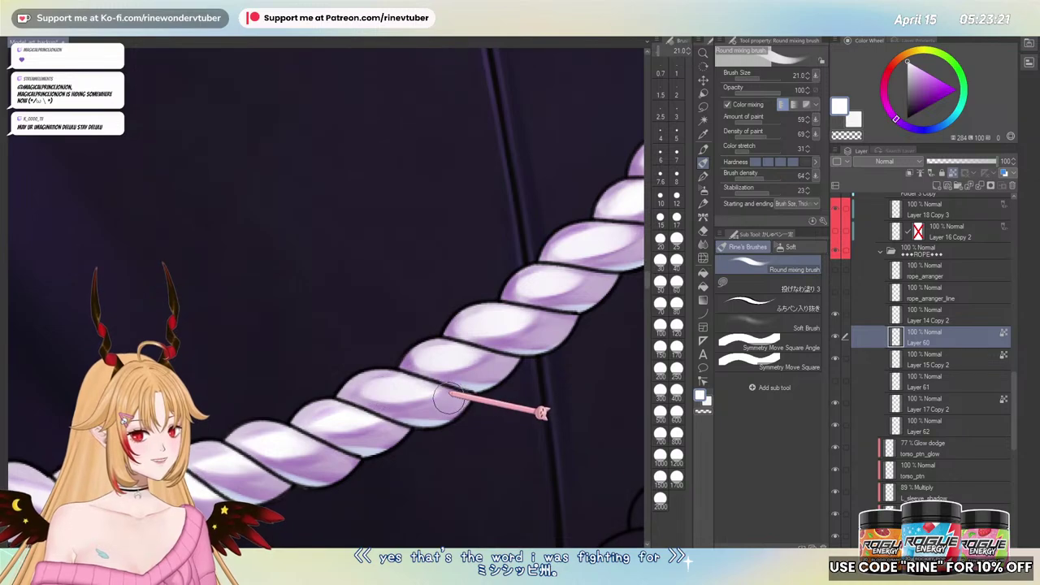
{"action": "left_click_drag", "start_coordinate": [519, 320], "coordinate": [218, 491]}
{"action": "left_click_drag", "start_coordinate": [413, 293], "coordinate": [379, 384]}
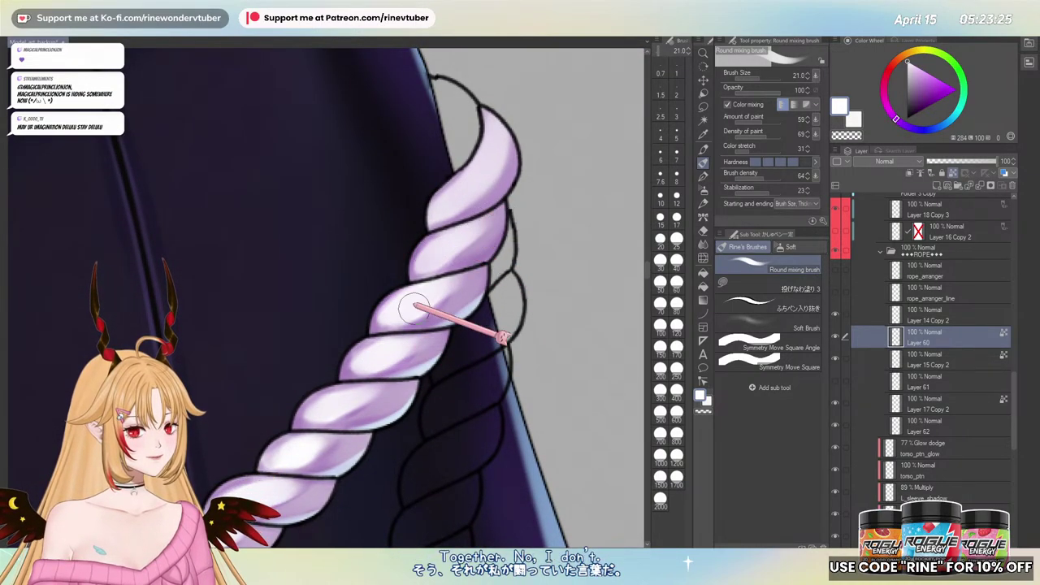
{"action": "left_click_drag", "start_coordinate": [479, 289], "coordinate": [468, 335]}
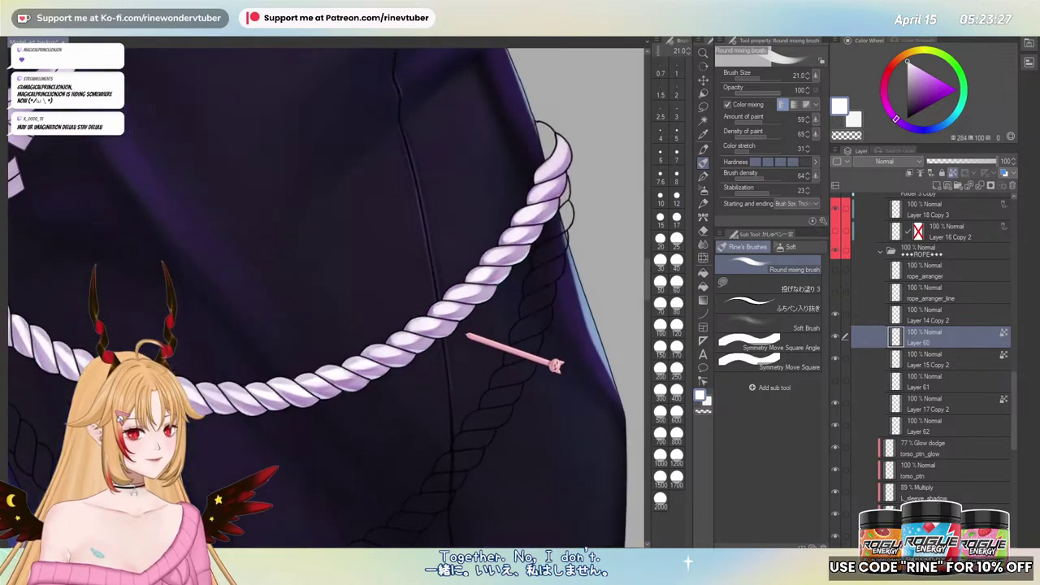
- Add white highlights to the twists along the belt's lower curve beside the front seam and check the hip end
{"action": "scroll", "coordinate": [382, 353], "scroll_direction": "up", "scroll_amount": 2}
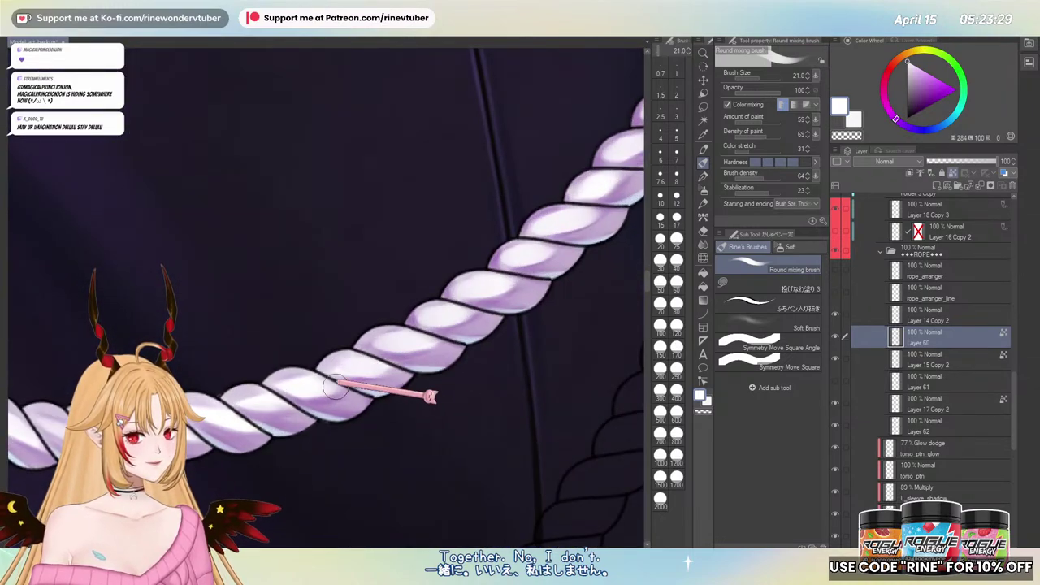
{"action": "left_click_drag", "start_coordinate": [301, 404], "coordinate": [253, 466]}
{"action": "left_click_drag", "start_coordinate": [340, 388], "coordinate": [402, 377]}
{"action": "left_click_drag", "start_coordinate": [297, 375], "coordinate": [405, 350]}
{"action": "scroll", "coordinate": [406, 307], "scroll_direction": "down", "scroll_amount": 1}
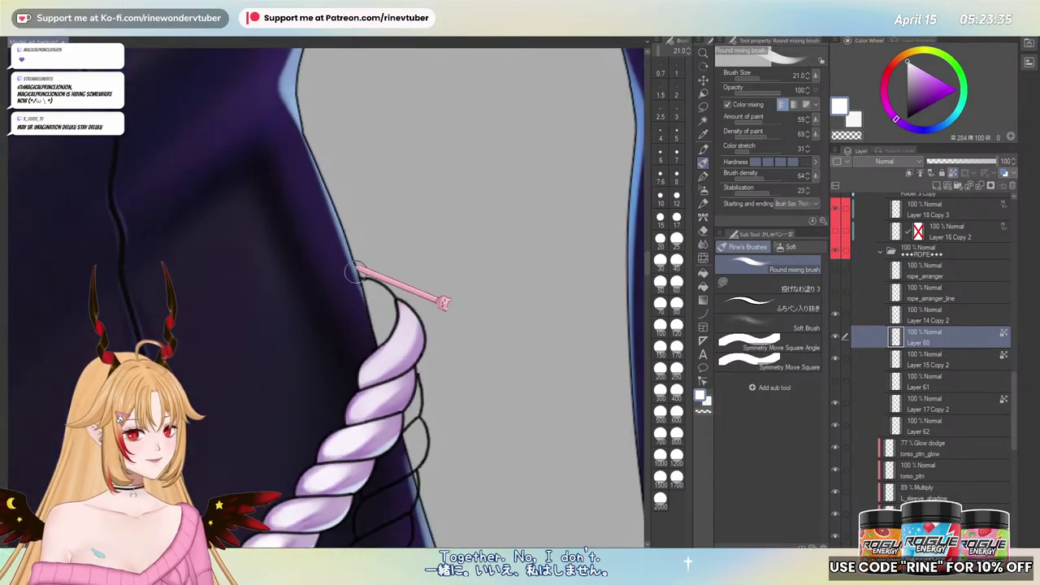
- Toggle the visibility of Layer 60 and Layer 14 Copy 2 to compare paint and line art at the hip end, and reselect Layer 60
{"action": "left_click", "coordinate": [836, 336]}
{"action": "left_click", "coordinate": [836, 336]}
{"action": "left_click", "coordinate": [957, 314]}
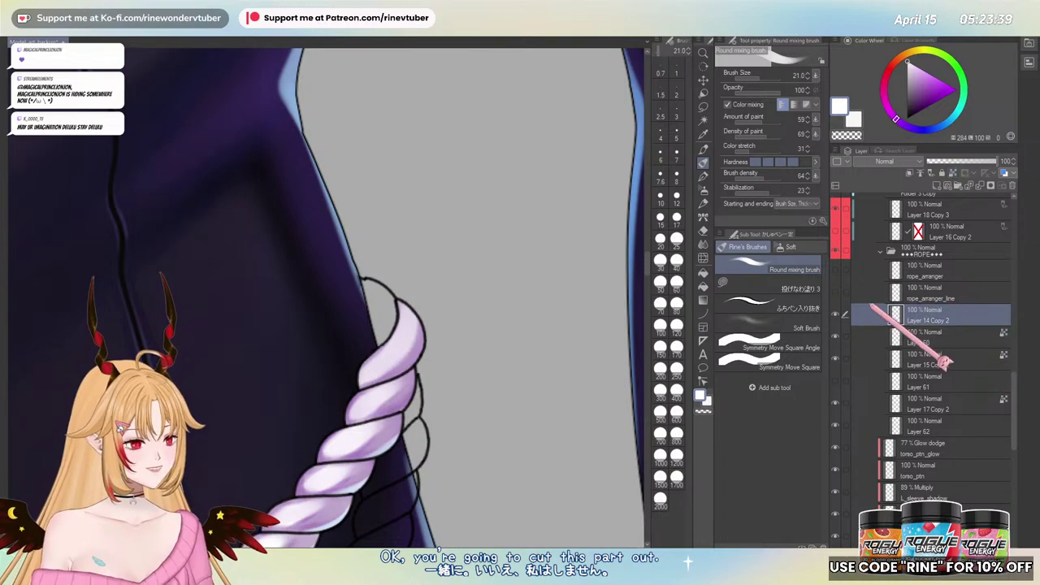
{"action": "left_click", "coordinate": [836, 314]}
{"action": "left_click", "coordinate": [835, 313]}
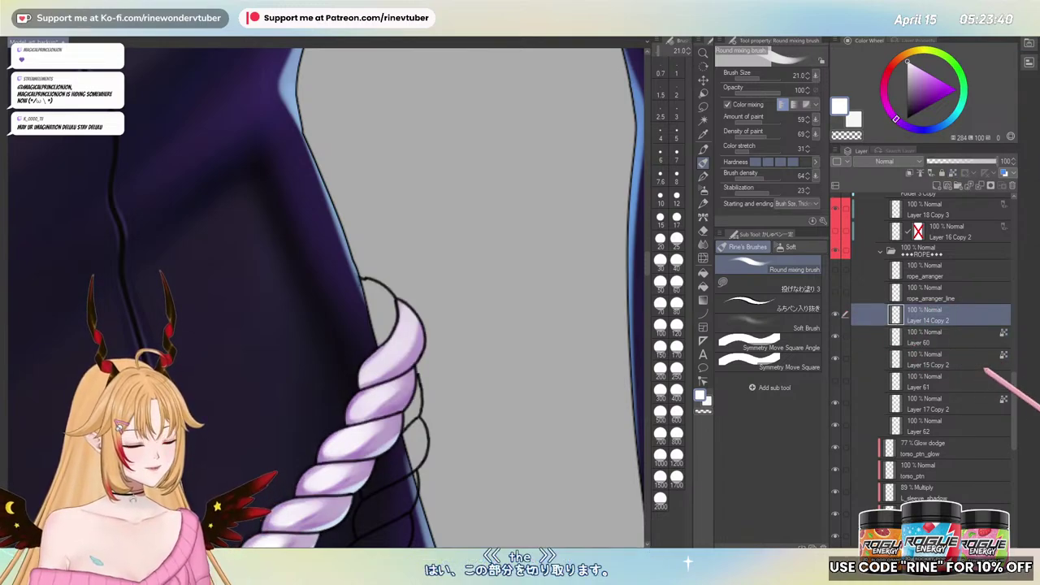
{"action": "left_click", "coordinate": [962, 337]}
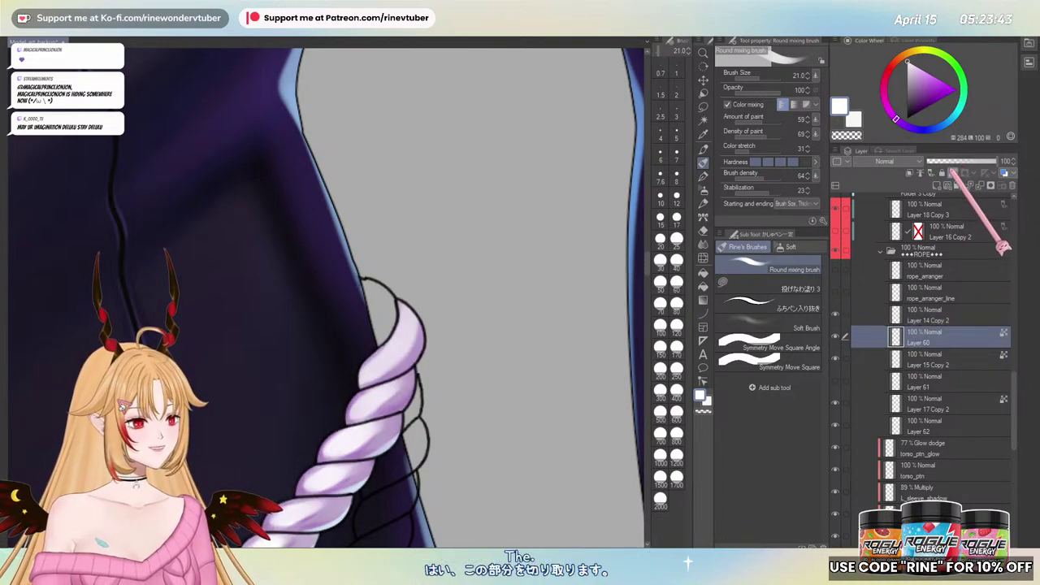
- Merge Layer 14 Copy 2 down into Layer 60 and compare the rope with the merged layer hidden and shown
{"action": "left_click", "coordinate": [927, 317]}
{"action": "left_click", "coordinate": [835, 315]}
{"action": "left_click", "coordinate": [836, 315]}
{"action": "key", "text": "ctrl+e"}
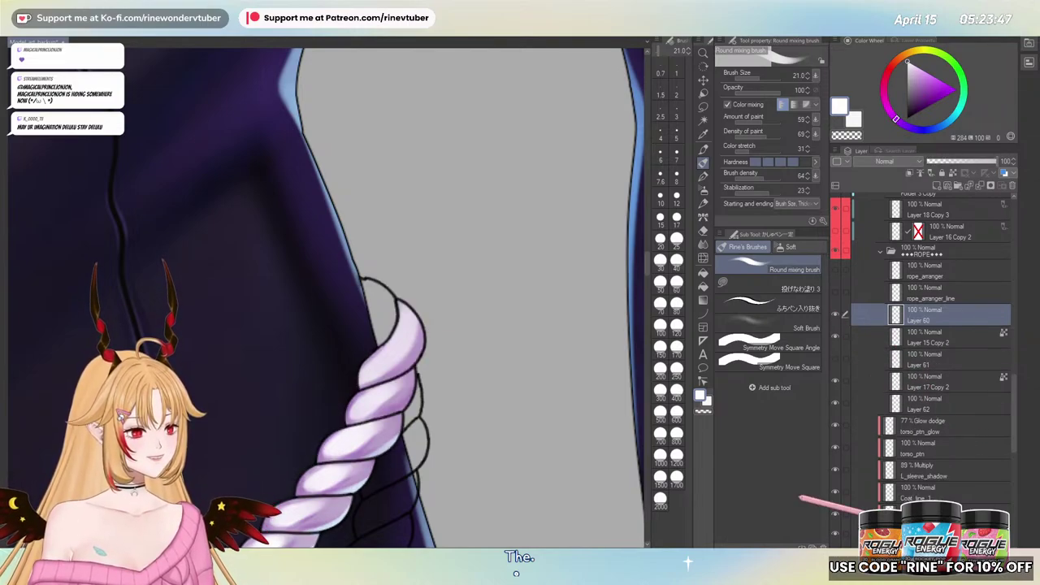
{"action": "left_click", "coordinate": [836, 313]}
{"action": "left_click", "coordinate": [836, 313]}
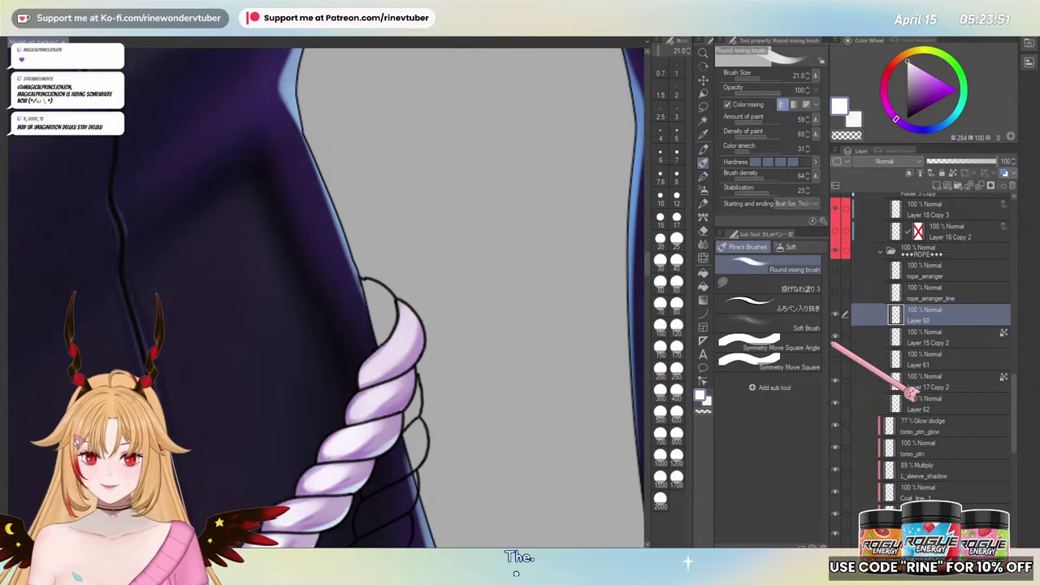
- Lasso the loose outlined tip at the rope's upper end, cut it from Layer 60 and paste it onto its own layer
{"action": "key", "text": "m"}
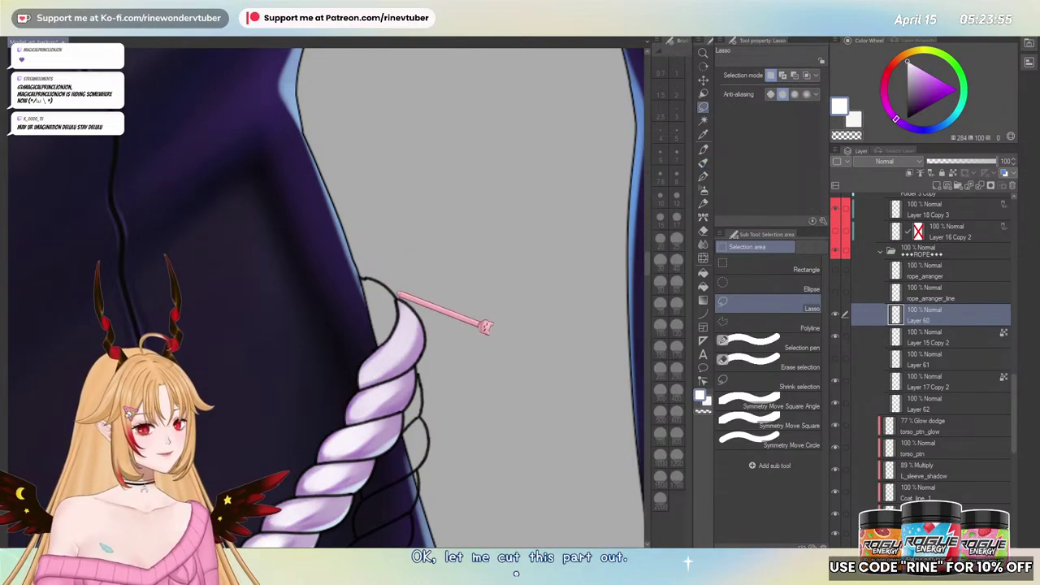
{"action": "left_click_drag", "start_coordinate": [224, 350], "coordinate": [398, 294]}
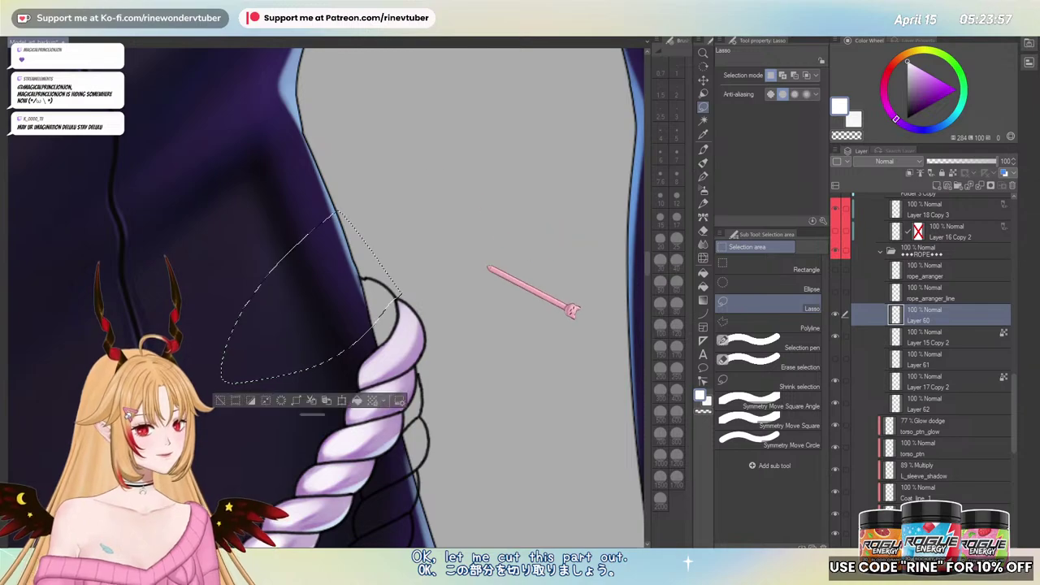
{"action": "key", "text": "Delete"}
{"action": "key", "text": "ctrl+d"}
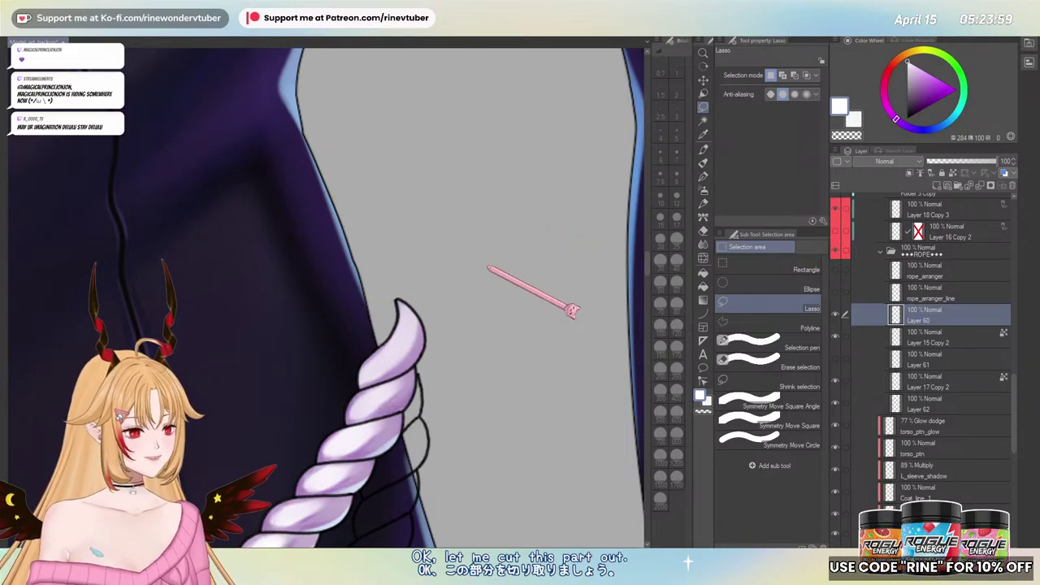
{"action": "key", "text": "ctrl+v"}
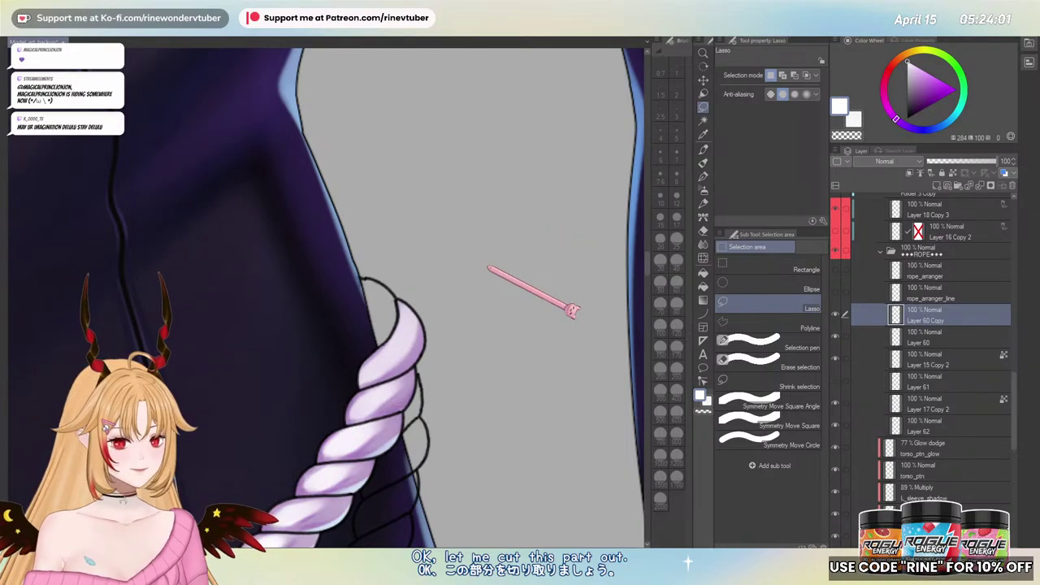
{"action": "left_click_drag", "start_coordinate": [448, 304], "coordinate": [463, 333]}
{"action": "left_click", "coordinate": [835, 336]}
{"action": "left_click", "coordinate": [835, 336]}
{"action": "left_click", "coordinate": [835, 336]}
{"action": "left_click", "coordinate": [836, 337]}
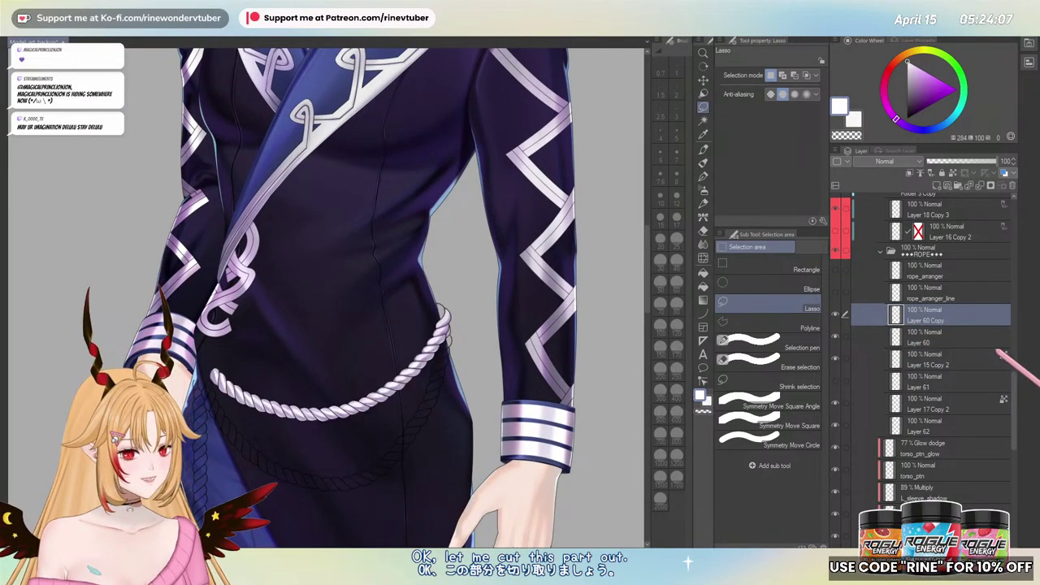
- Rename Layer 60, the main rope, as Rope_1 and toggle its visibility to check its content
{"action": "left_click_drag", "start_coordinate": [476, 436], "coordinate": [476, 244]}
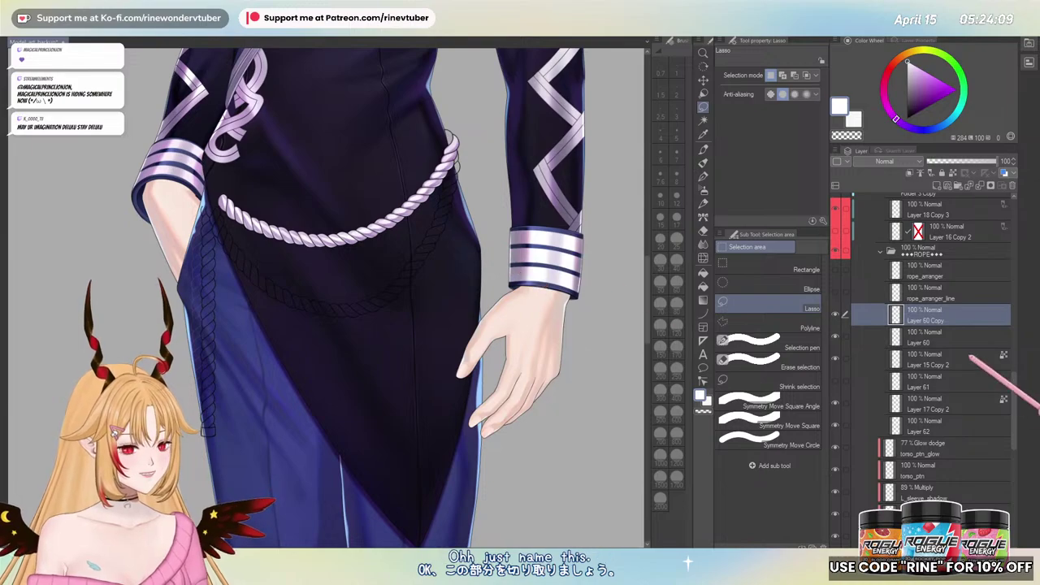
{"action": "left_click", "coordinate": [934, 341]}
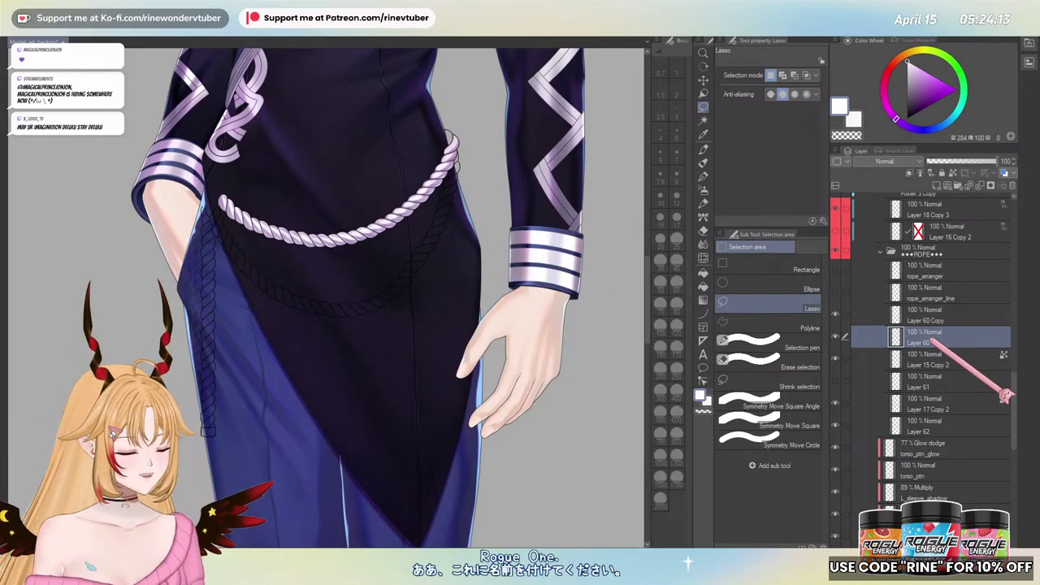
{"action": "type", "text": "Rope_1"}
{"action": "key", "text": "Return"}
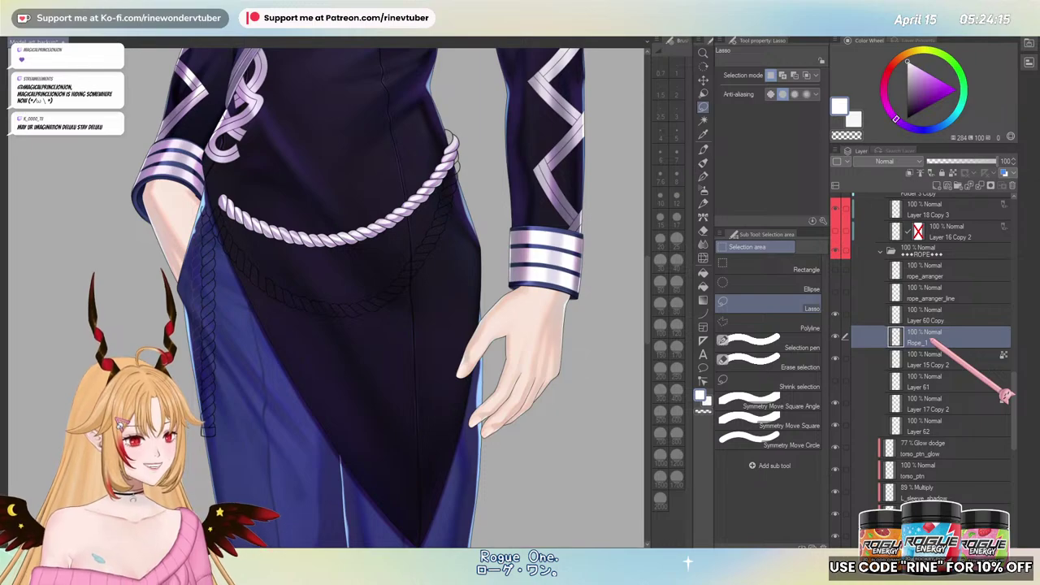
{"action": "left_click", "coordinate": [835, 336]}
{"action": "left_click", "coordinate": [835, 336]}
{"action": "left_click", "coordinate": [835, 336]}
{"action": "left_click", "coordinate": [835, 336]}
- Move the cut-out rope tip layer, Layer 60 Copy, directly beneath Rope_1
{"action": "left_click_drag", "start_coordinate": [374, 219], "coordinate": [418, 318]}
{"action": "scroll", "coordinate": [406, 279], "scroll_direction": "up", "scroll_amount": 2}
{"action": "scroll", "coordinate": [407, 280], "scroll_direction": "down", "scroll_amount": 1}
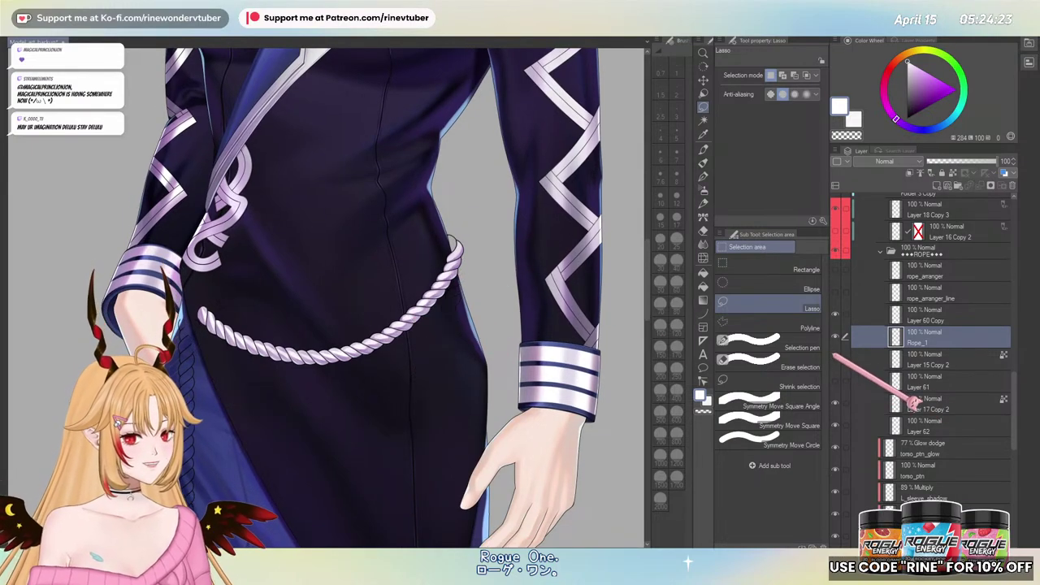
{"action": "scroll", "coordinate": [536, 280], "scroll_direction": "up", "scroll_amount": 2}
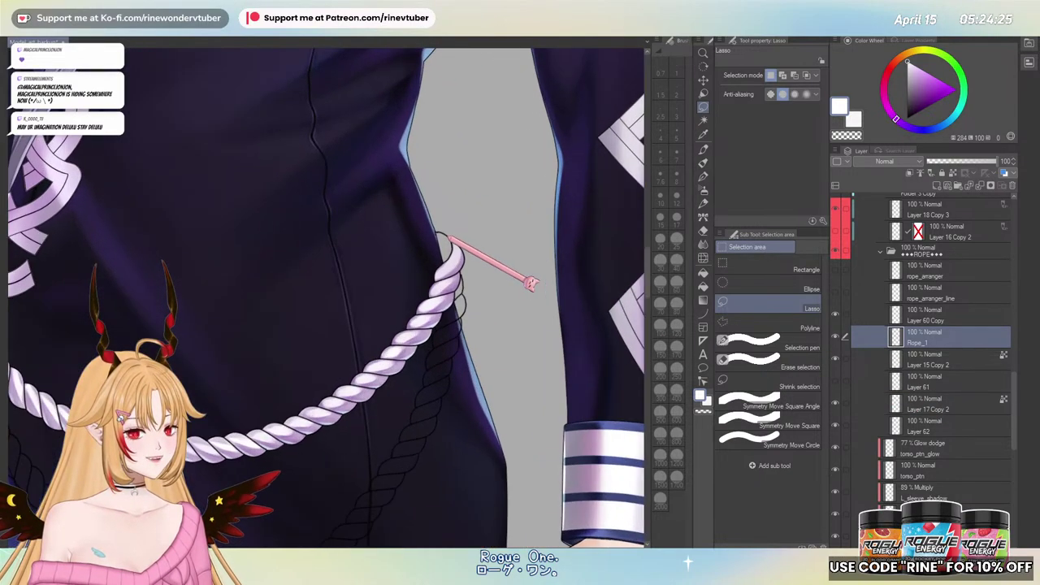
{"action": "left_click_drag", "start_coordinate": [918, 308], "coordinate": [948, 335]}
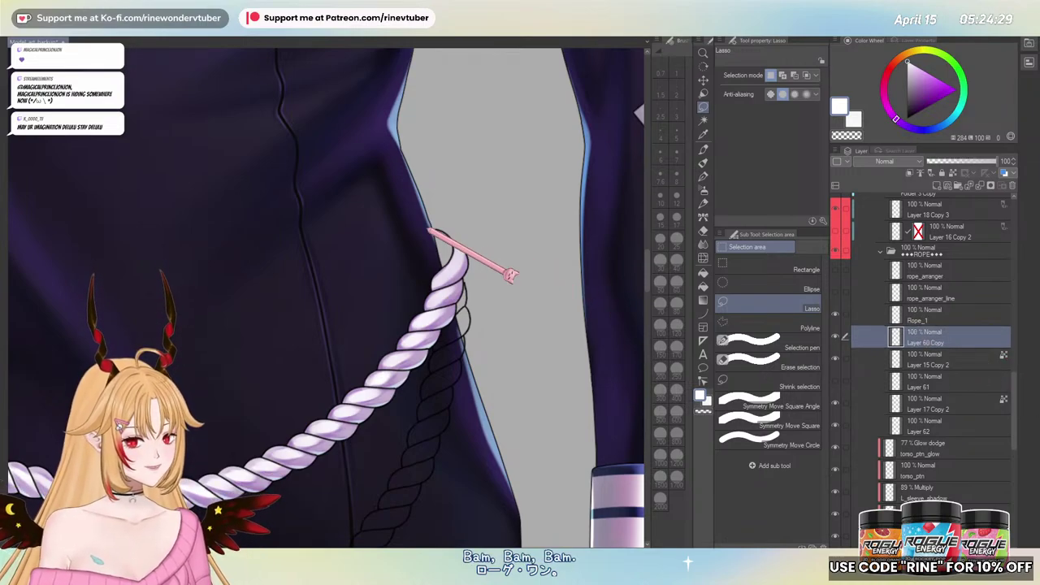
- Examine which body parts the TORSO folder covers behind the rope and which layers it contains
{"action": "scroll", "coordinate": [902, 337], "scroll_direction": "down", "scroll_amount": 2}
{"action": "scroll", "coordinate": [902, 337], "scroll_direction": "down", "scroll_amount": 4}
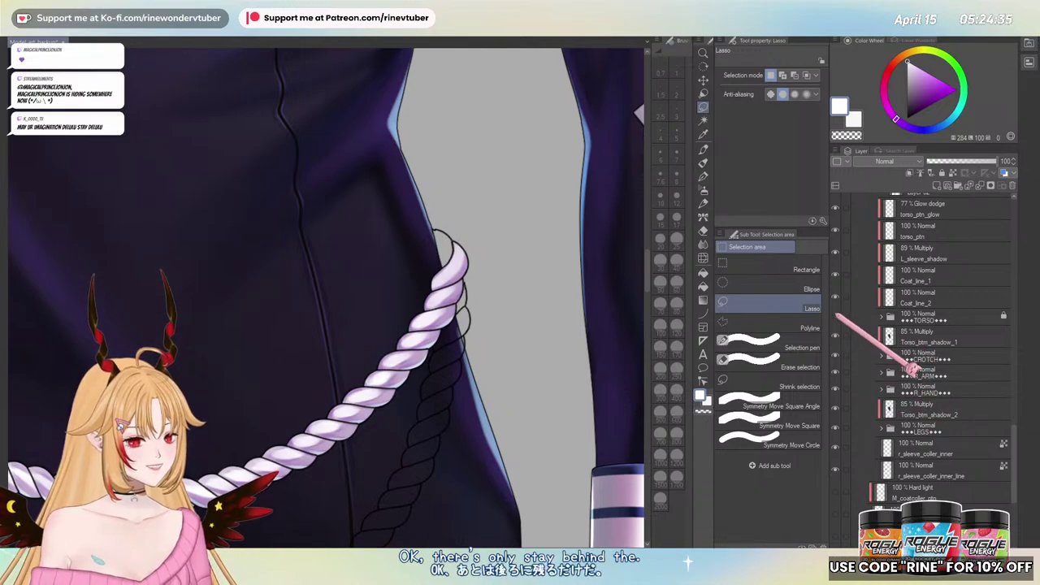
{"action": "left_click", "coordinate": [834, 317]}
{"action": "left_click", "coordinate": [834, 317]}
{"action": "left_click", "coordinate": [834, 317]}
{"action": "left_click", "coordinate": [834, 317]}
{"action": "left_click", "coordinate": [834, 317]}
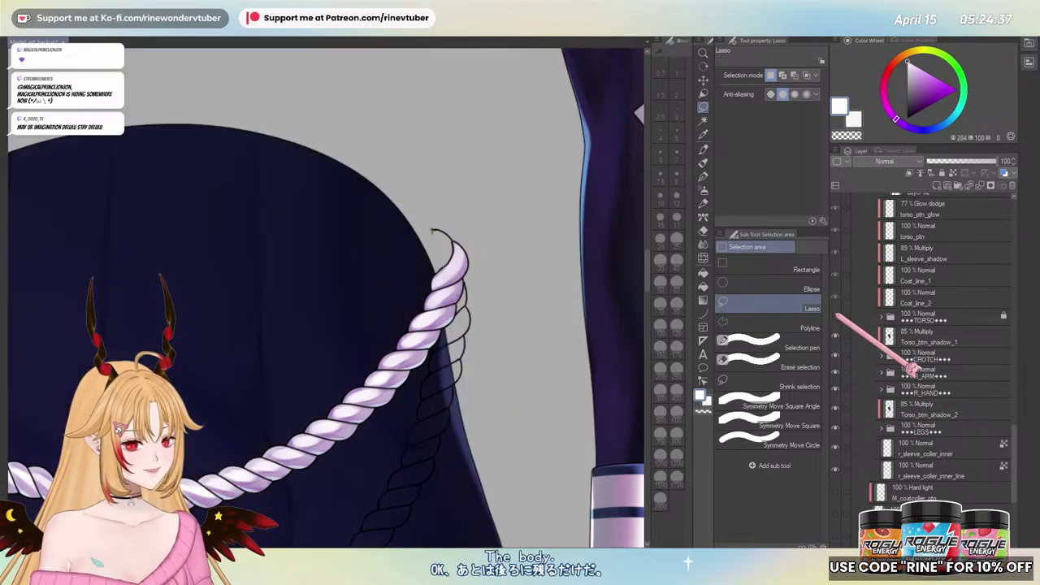
{"action": "left_click", "coordinate": [834, 317]}
{"action": "scroll", "coordinate": [842, 337], "scroll_direction": "up", "scroll_amount": 1}
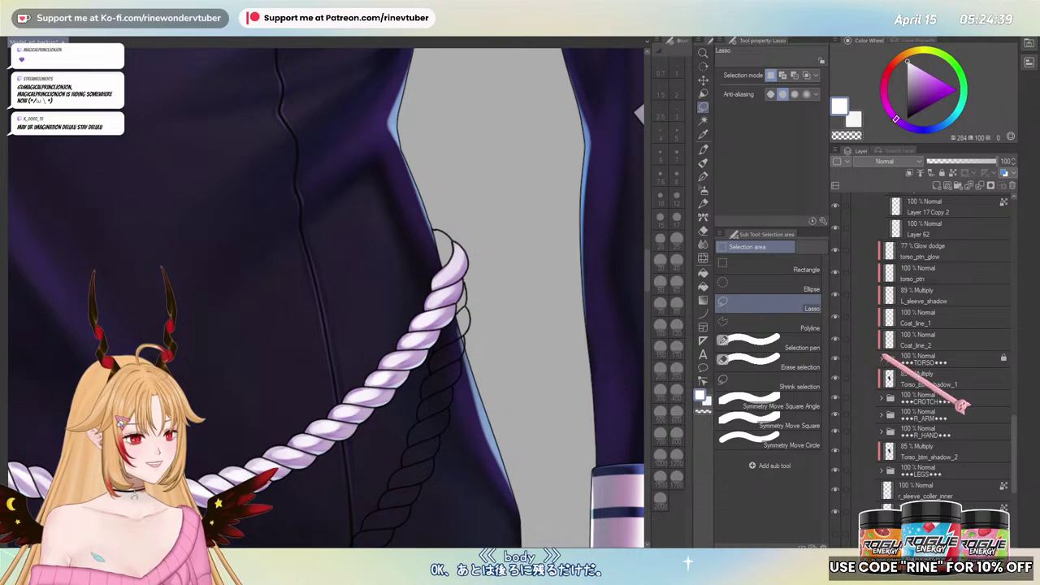
{"action": "left_click", "coordinate": [881, 359]}
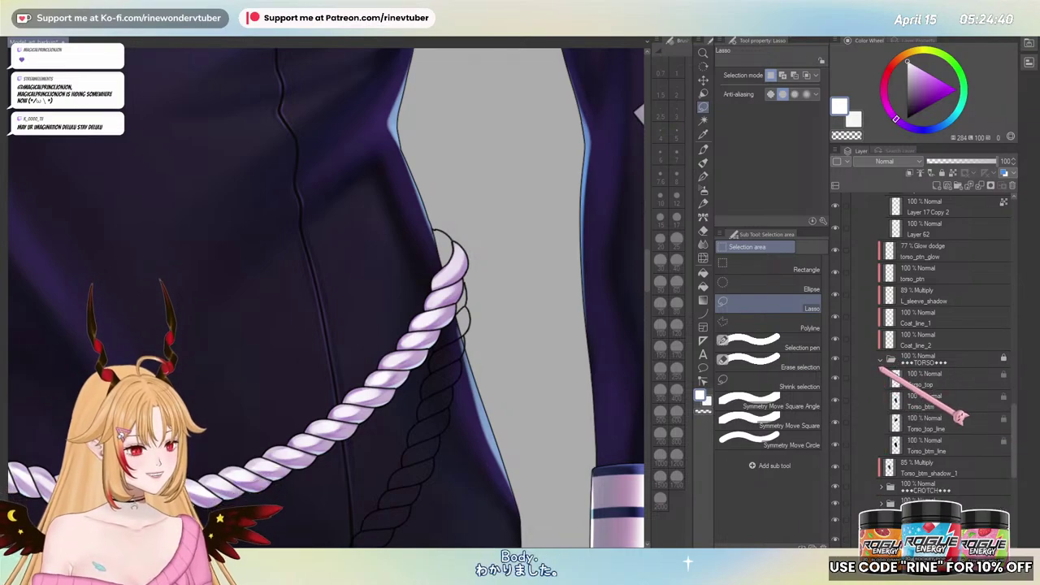
{"action": "left_click", "coordinate": [881, 360]}
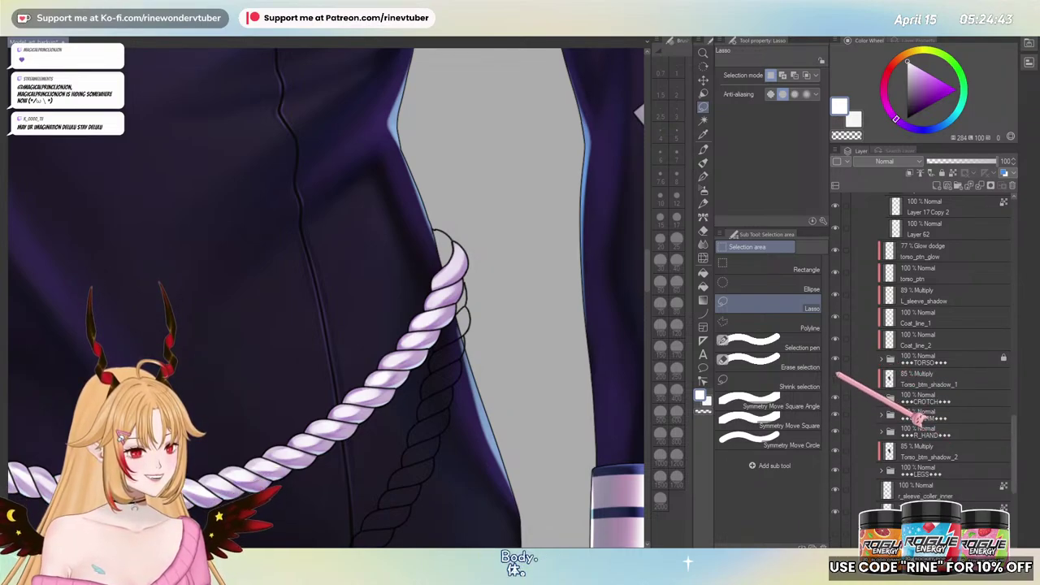
- Move Layer 60 Copy directly beneath the TORSO folder and hide that folder to expose the rope tip
{"action": "scroll", "coordinate": [441, 256], "scroll_direction": "down", "scroll_amount": 5}
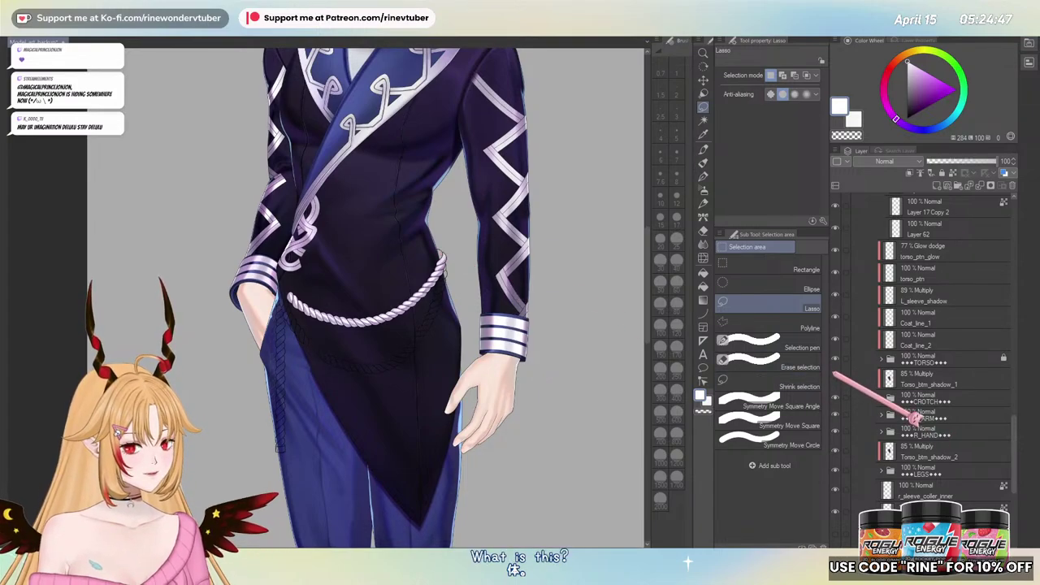
{"action": "scroll", "coordinate": [487, 284], "scroll_direction": "up", "scroll_amount": 5}
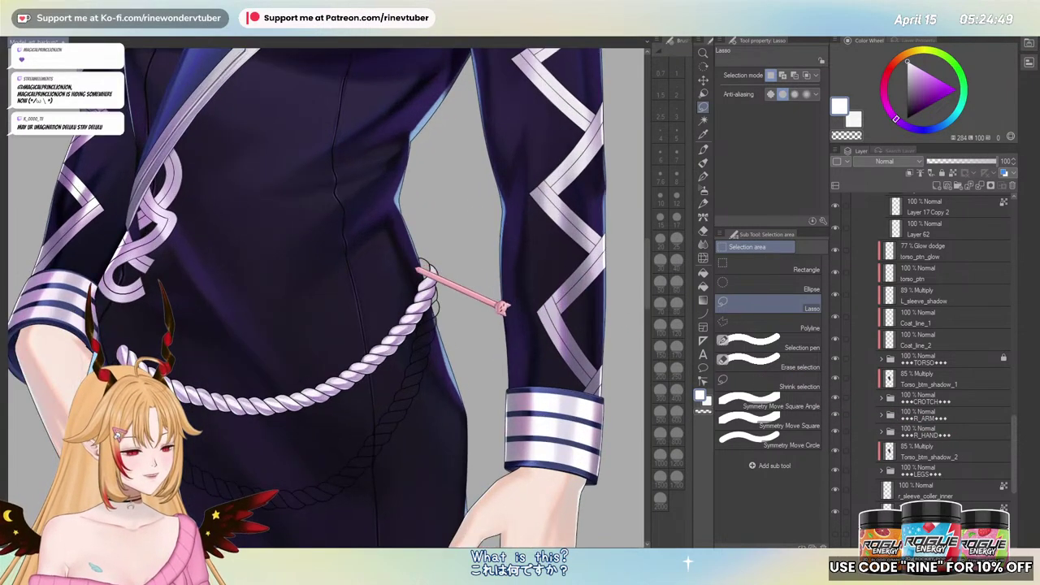
{"action": "scroll", "coordinate": [918, 342], "scroll_direction": "up", "scroll_amount": 5}
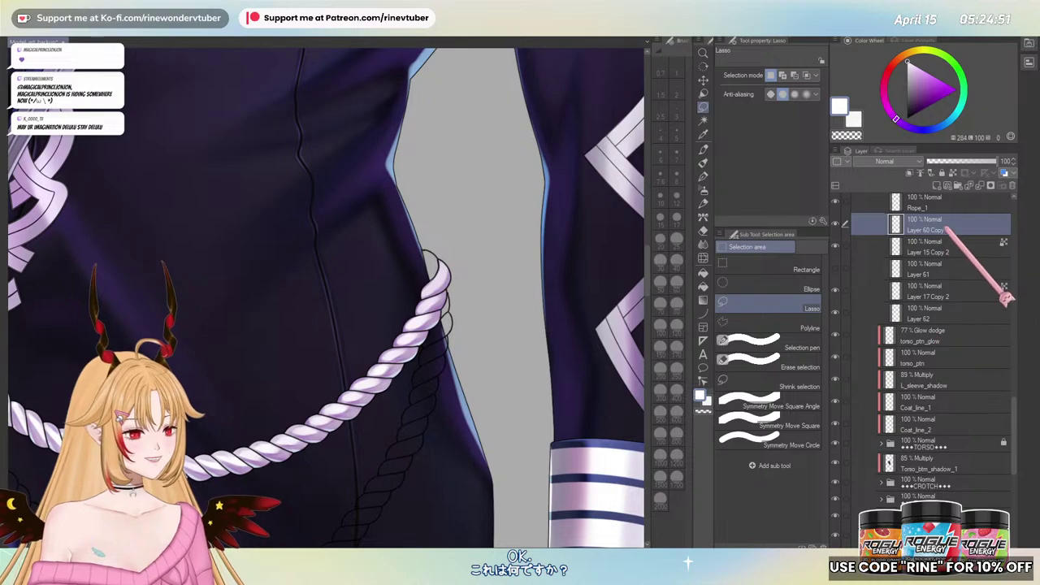
{"action": "left_click", "coordinate": [936, 244]}
{"action": "scroll", "coordinate": [936, 244], "scroll_direction": "down", "scroll_amount": 1}
{"action": "left_click_drag", "start_coordinate": [994, 307], "coordinate": [1032, 495]}
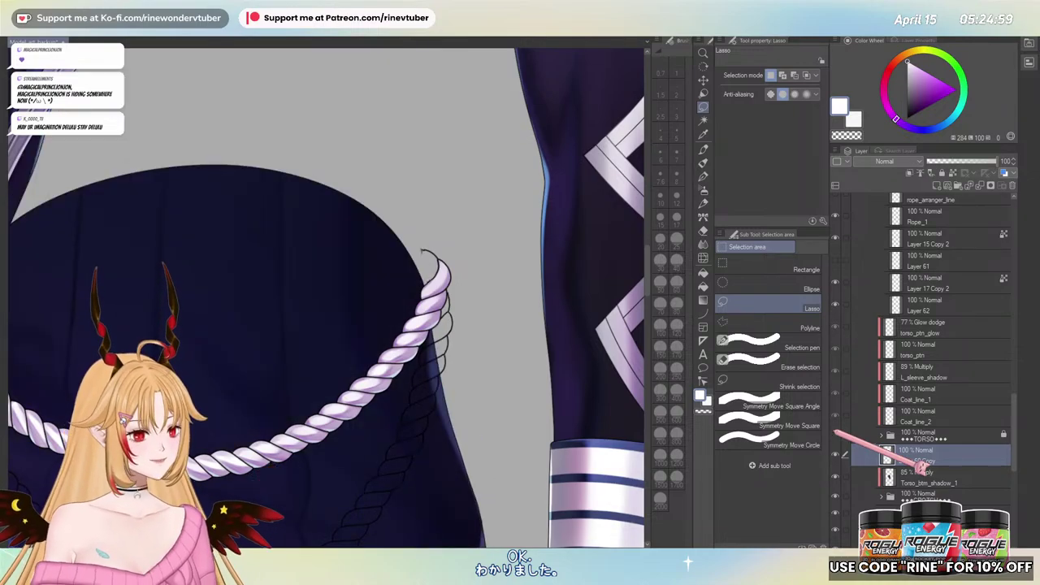
- Set the stabilization of the Hard eraser to 22 for working on the rope tip
{"action": "mouse_move", "coordinate": [421, 250]}
{"action": "left_mouse_down"}
{"action": "mouse_move", "coordinate": [395, 246]}
{"action": "mouse_move", "coordinate": [425, 181]}
{"action": "left_mouse_up"}
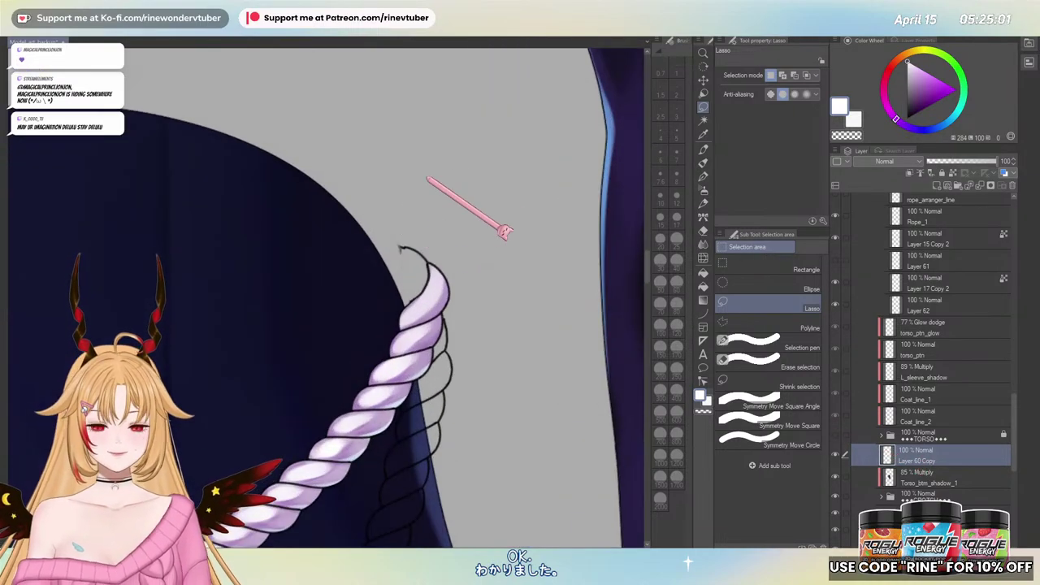
{"action": "key", "text": "e"}
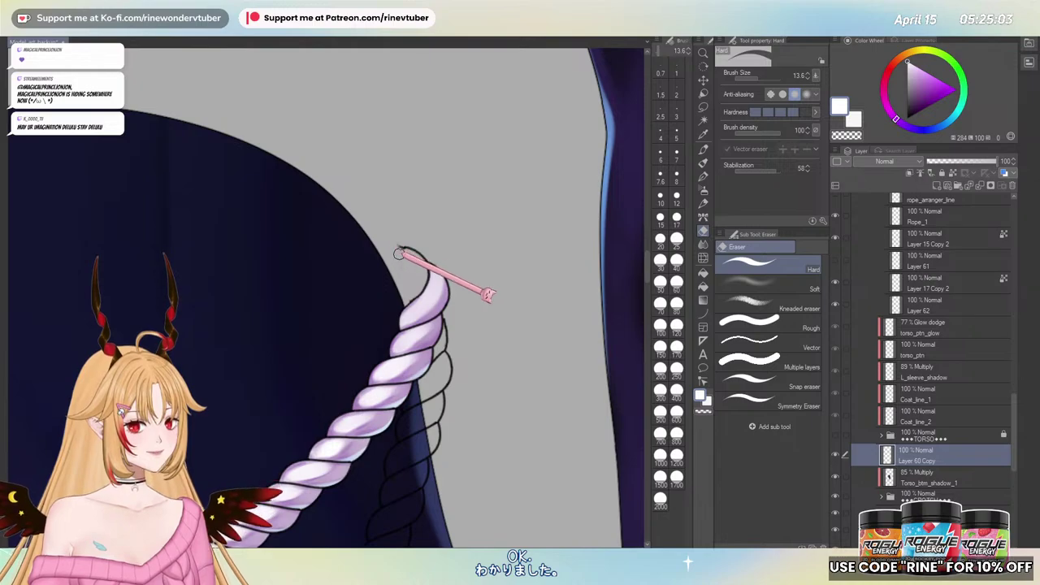
{"action": "left_click", "coordinate": [743, 169]}
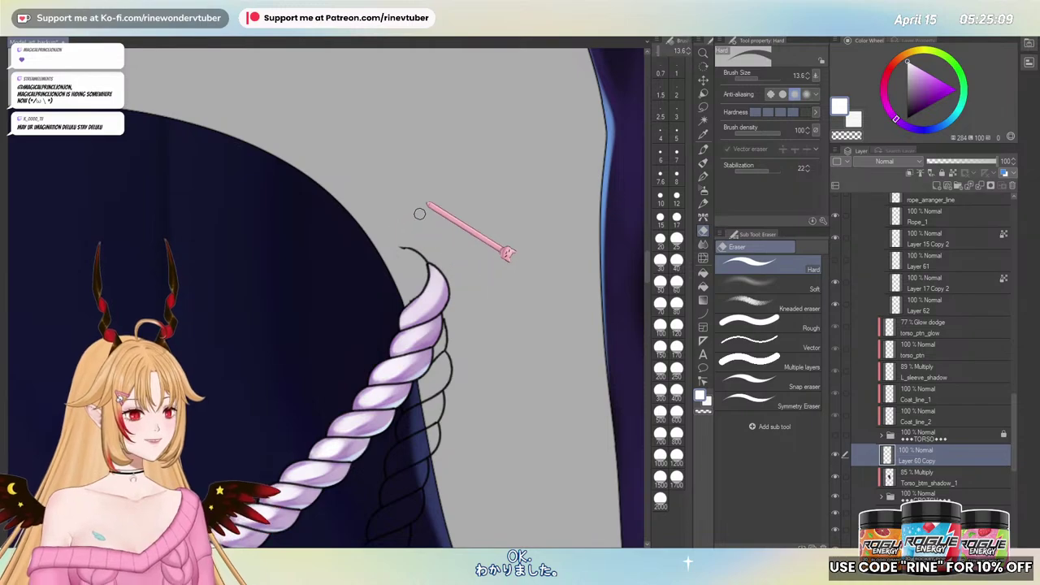
- Set up the G-pen with black as the drawing colour and a stabilization of 24 for the rope tip outline
{"action": "left_click", "coordinate": [703, 175]}
{"action": "left_click", "coordinate": [906, 118]}
{"action": "mouse_move", "coordinate": [403, 245]}
{"action": "left_mouse_down"}
{"action": "mouse_move", "coordinate": [381, 294]}
{"action": "mouse_move", "coordinate": [426, 286]}
{"action": "left_mouse_up"}
{"action": "key", "text": "ctrl+z"}
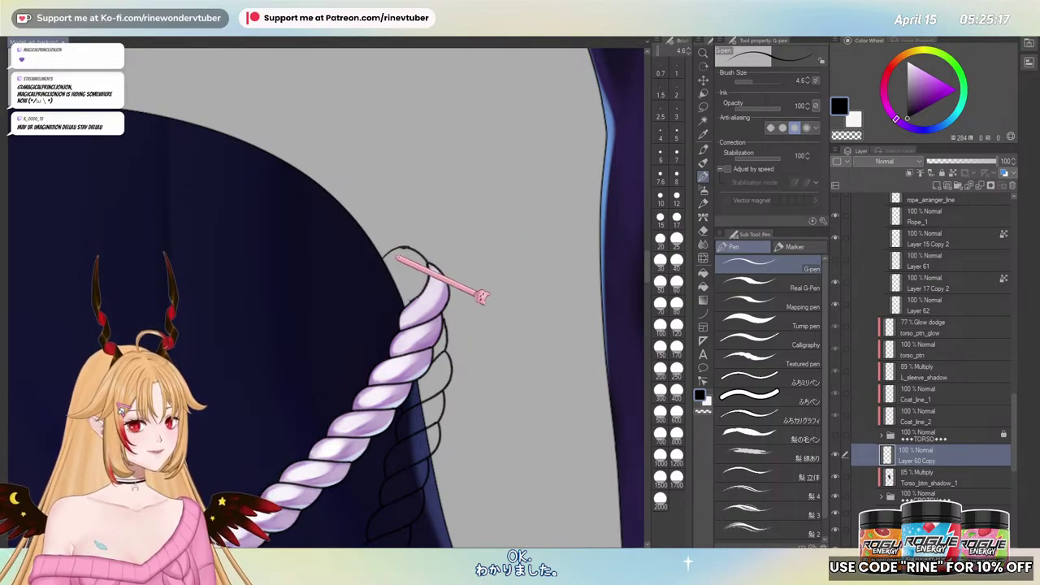
{"action": "left_click_drag", "start_coordinate": [457, 230], "coordinate": [288, 253]}
{"action": "key", "text": "e"}
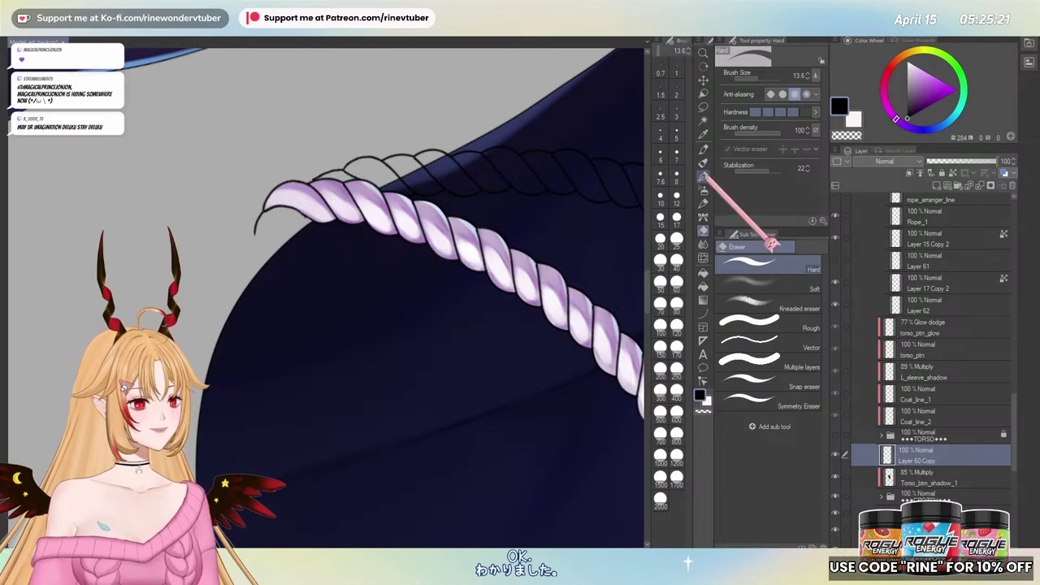
{"action": "left_click", "coordinate": [703, 176]}
{"action": "left_click", "coordinate": [770, 156]}
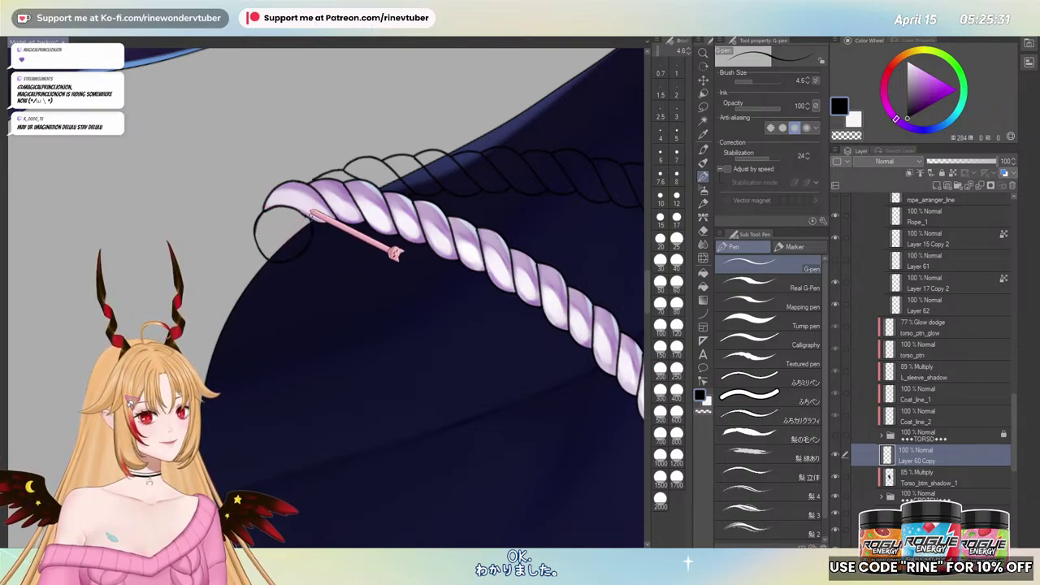
- Try to extend the rope tip's outline into a rounded strand behind the torso, undoing the trial strokes
{"action": "scroll", "coordinate": [295, 252], "scroll_direction": "down", "scroll_amount": 2}
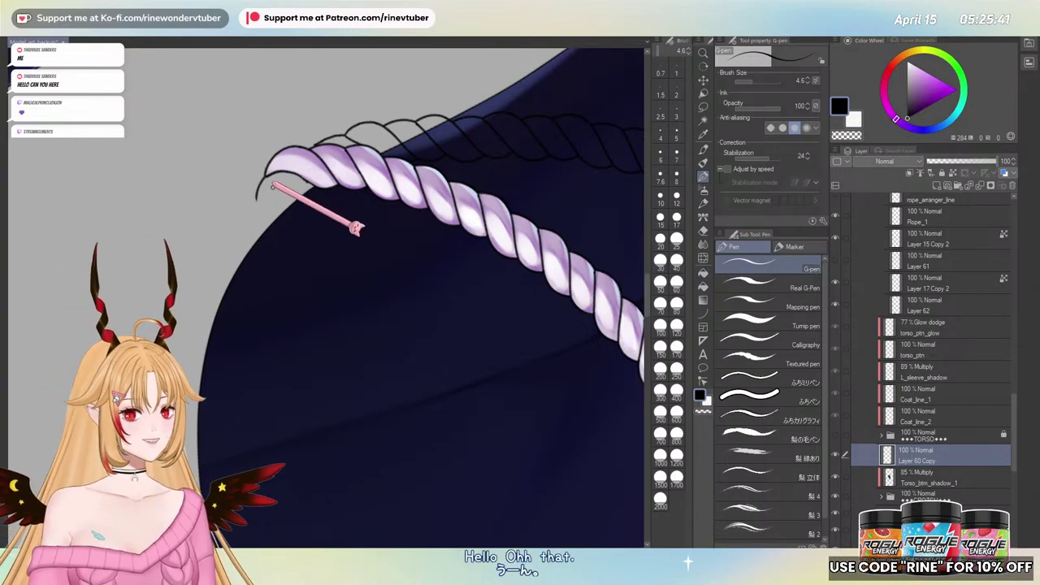
{"action": "scroll", "coordinate": [269, 181], "scroll_direction": "up", "scroll_amount": 2}
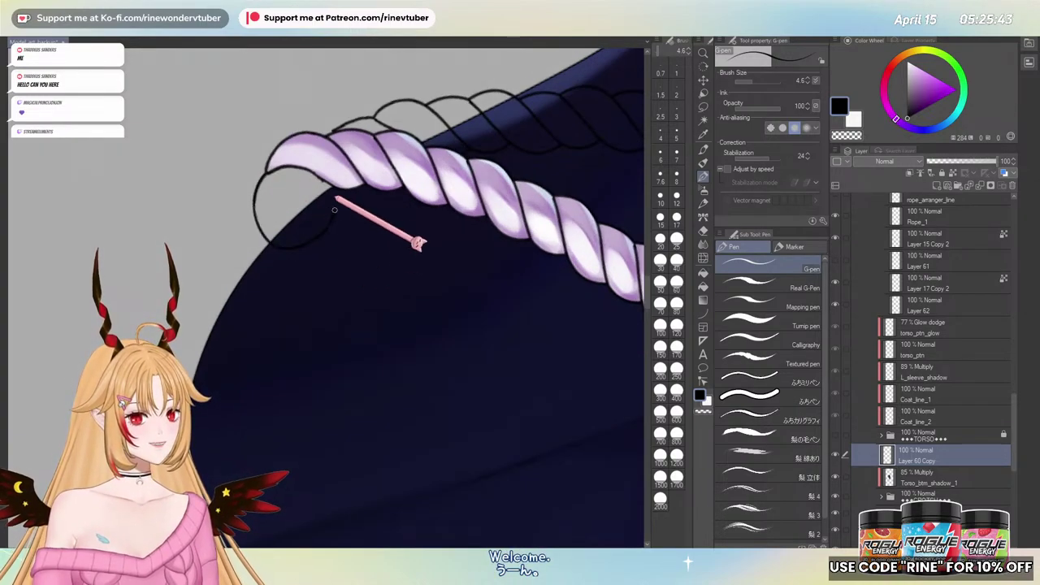
{"action": "key", "text": "ctrl+z"}
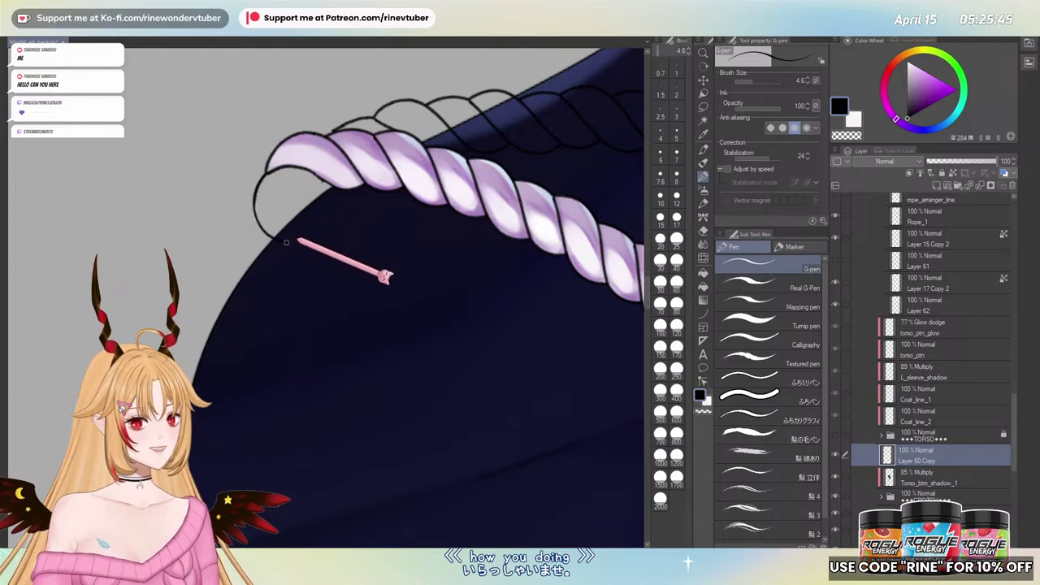
{"action": "key", "text": "ctrl+z"}
{"action": "left_click_drag", "start_coordinate": [269, 171], "coordinate": [254, 197]}
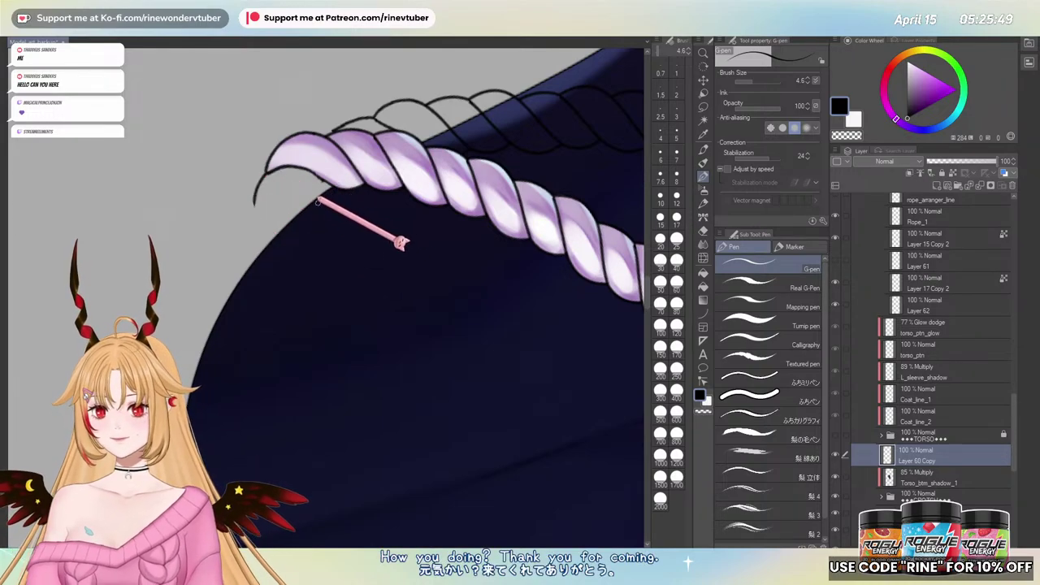
{"action": "left_click_drag", "start_coordinate": [314, 225], "coordinate": [313, 220]}
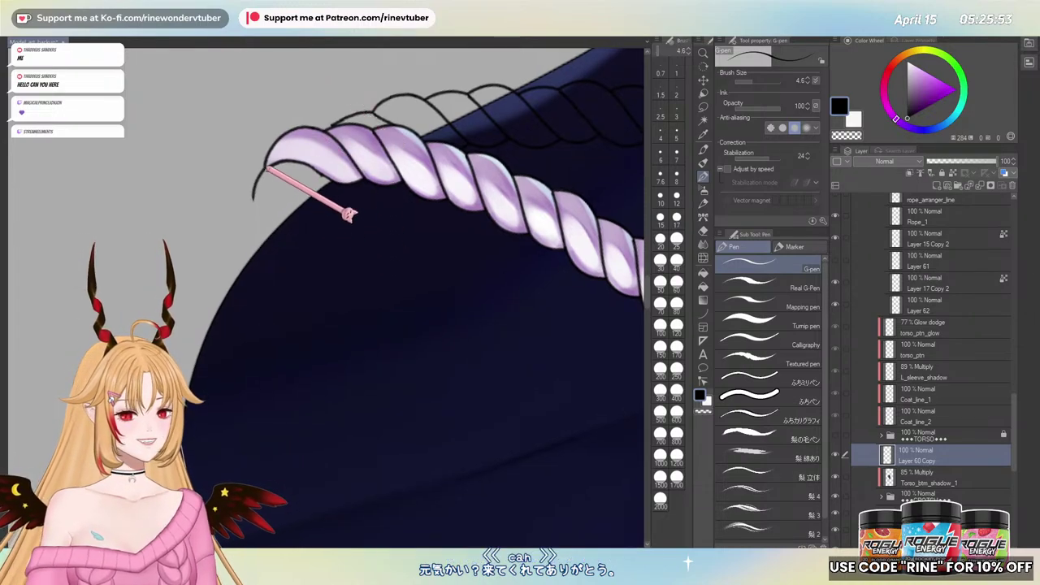
{"action": "left_click_drag", "start_coordinate": [254, 198], "coordinate": [268, 235]}
{"action": "mouse_move", "coordinate": [265, 167]}
{"action": "left_mouse_down"}
{"action": "mouse_move", "coordinate": [256, 216]}
{"action": "mouse_move", "coordinate": [301, 240]}
{"action": "mouse_move", "coordinate": [331, 218]}
{"action": "mouse_move", "coordinate": [337, 181]}
{"action": "mouse_move", "coordinate": [278, 176]}
{"action": "mouse_move", "coordinate": [362, 199]}
{"action": "mouse_move", "coordinate": [383, 304]}
{"action": "mouse_move", "coordinate": [436, 366]}
{"action": "left_mouse_up"}
{"action": "key", "text": "ctrl+z"}
{"action": "key", "text": "ctrl+z"}
{"action": "key", "text": "ctrl+z"}
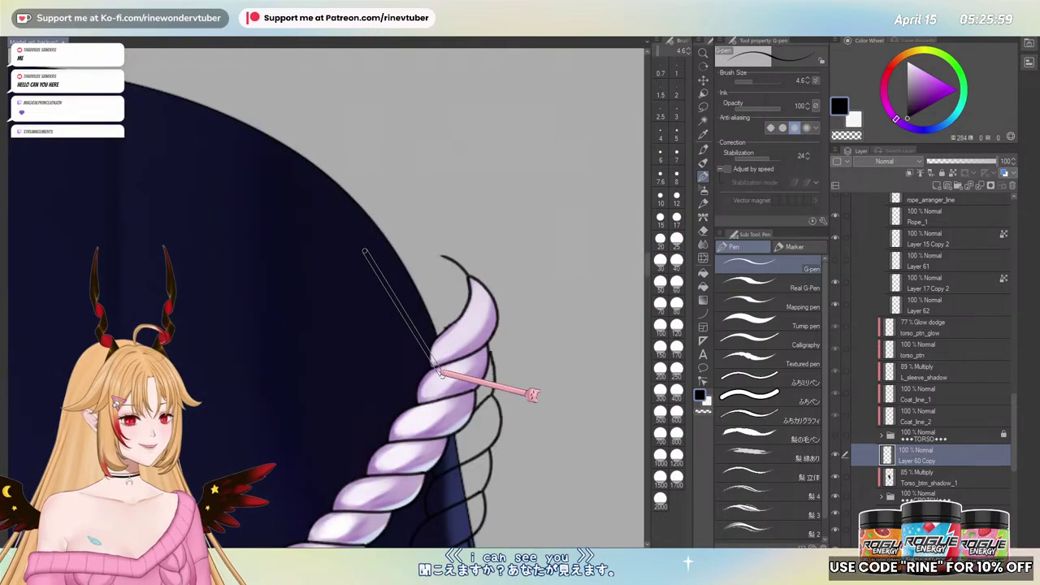
- Lower the Rope_1 layer's opacity to 40% and reselect Layer 60 Copy for drawing
{"action": "scroll", "coordinate": [1021, 400], "scroll_direction": "up", "scroll_amount": 5}
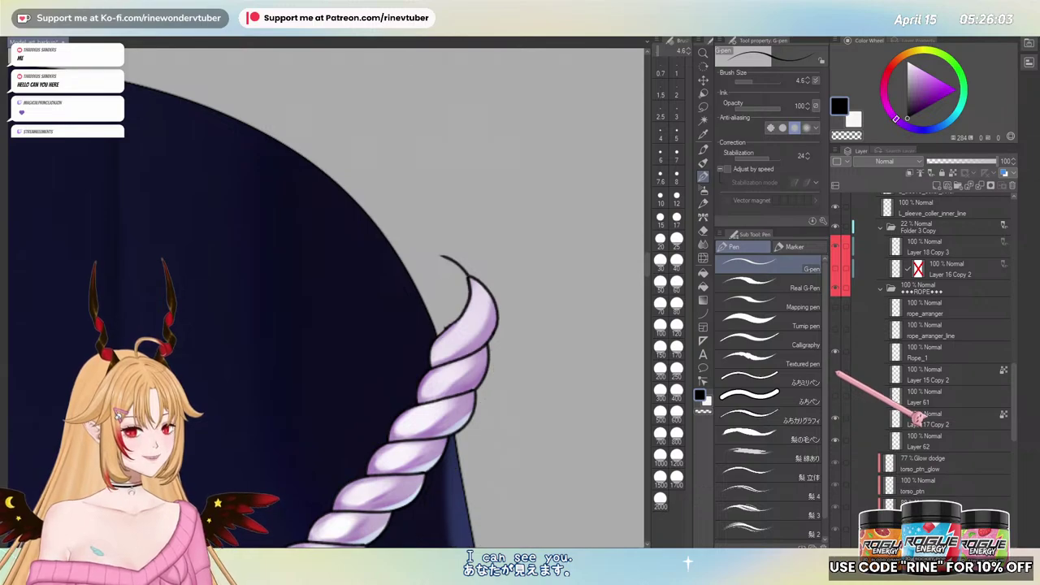
{"action": "left_click", "coordinate": [951, 350]}
{"action": "left_click", "coordinate": [956, 161]}
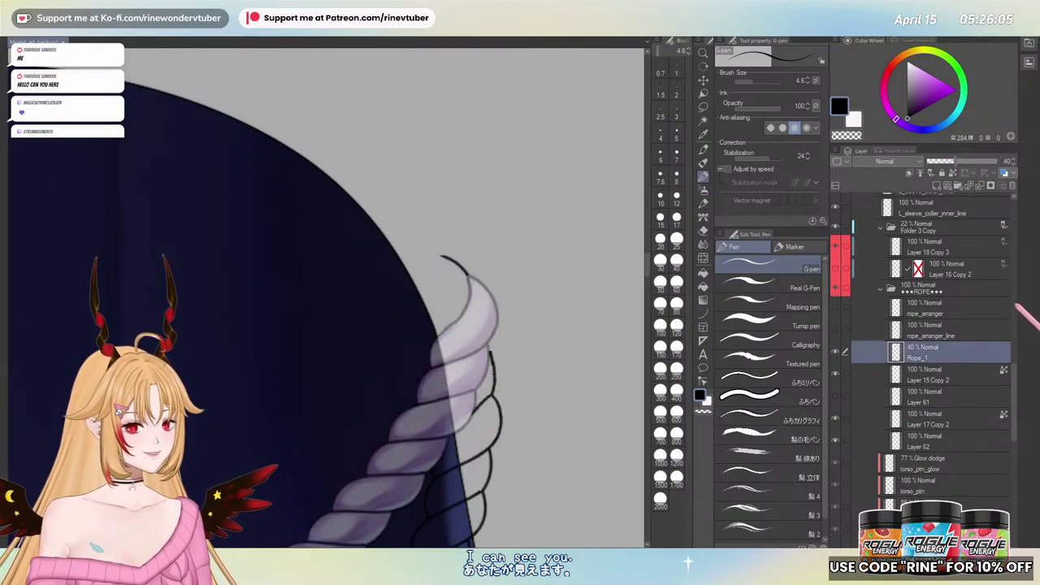
{"action": "left_click_drag", "start_coordinate": [1017, 364], "coordinate": [1018, 419]}
{"action": "left_click", "coordinate": [934, 356]}
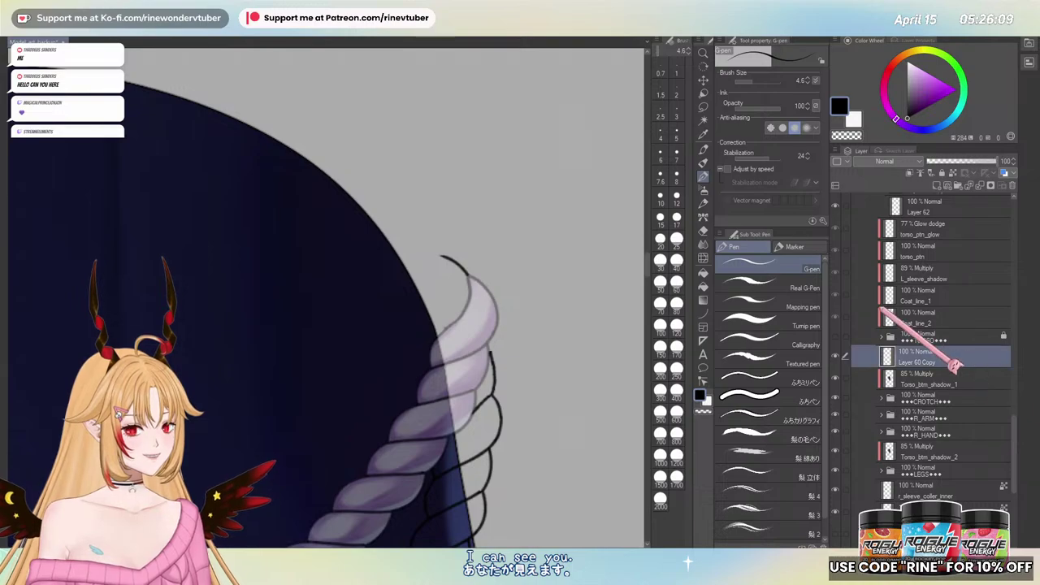
- Draw a large circular outline with the G-pen from the rope tip into the dark torso area, undoing stray strokes
{"action": "scroll", "coordinate": [467, 258], "scroll_direction": "up", "scroll_amount": 2}
{"action": "left_click_drag", "start_coordinate": [522, 272], "coordinate": [337, 204]}
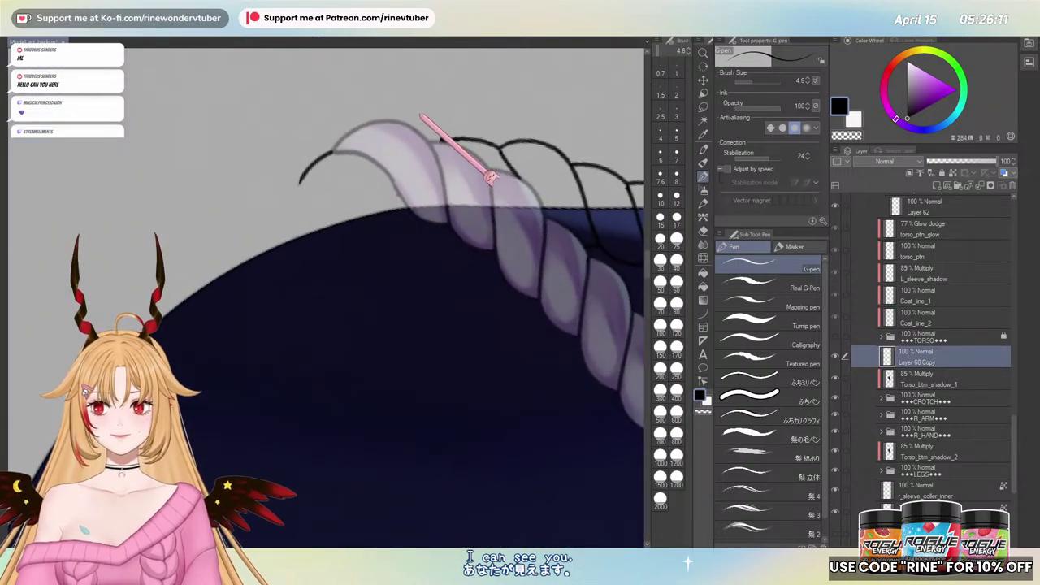
{"action": "left_click_drag", "start_coordinate": [339, 142], "coordinate": [349, 209]}
{"action": "mouse_move", "coordinate": [292, 234]}
{"action": "left_mouse_down"}
{"action": "mouse_move", "coordinate": [335, 215]}
{"action": "mouse_move", "coordinate": [396, 240]}
{"action": "left_mouse_up"}
{"action": "key", "text": "ctrl+z"}
{"action": "mouse_move", "coordinate": [304, 225]}
{"action": "left_mouse_down"}
{"action": "mouse_move", "coordinate": [335, 217]}
{"action": "mouse_move", "coordinate": [378, 224]}
{"action": "mouse_move", "coordinate": [404, 246]}
{"action": "mouse_move", "coordinate": [316, 216]}
{"action": "mouse_move", "coordinate": [307, 227]}
{"action": "mouse_move", "coordinate": [375, 225]}
{"action": "mouse_move", "coordinate": [407, 249]}
{"action": "mouse_move", "coordinate": [369, 217]}
{"action": "mouse_move", "coordinate": [403, 235]}
{"action": "mouse_move", "coordinate": [422, 271]}
{"action": "mouse_move", "coordinate": [413, 322]}
{"action": "mouse_move", "coordinate": [370, 354]}
{"action": "mouse_move", "coordinate": [328, 362]}
{"action": "mouse_move", "coordinate": [284, 340]}
{"action": "mouse_move", "coordinate": [269, 292]}
{"action": "mouse_move", "coordinate": [325, 226]}
{"action": "left_mouse_up"}
{"action": "key", "text": "ctrl+z"}
{"action": "key", "text": "ctrl+at"}
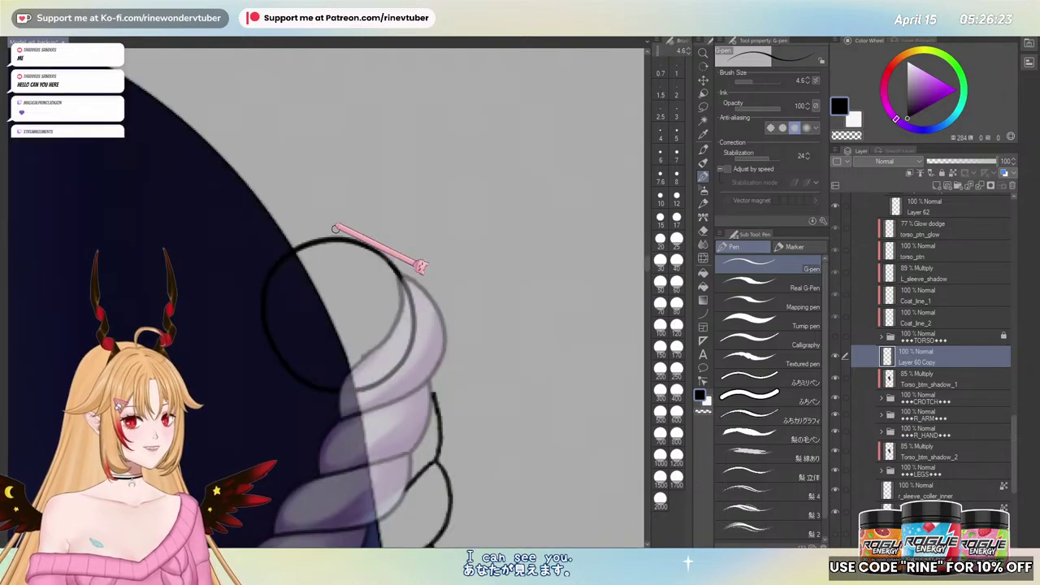
{"action": "scroll", "coordinate": [385, 320], "scroll_direction": "down", "scroll_amount": 4}
{"action": "scroll", "coordinate": [367, 341], "scroll_direction": "up", "scroll_amount": 4}
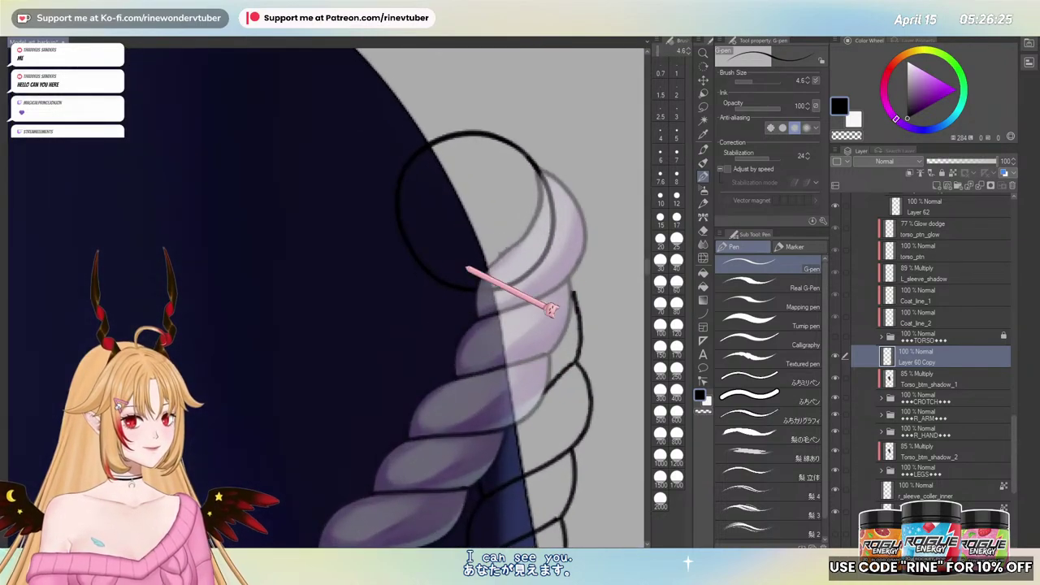
- Erase the uneven lower-left arc of the rope tip's circle with the Hard eraser
{"action": "left_click_drag", "start_coordinate": [459, 282], "coordinate": [371, 332]}
{"action": "key", "text": "e"}
{"action": "mouse_move", "coordinate": [283, 286]}
{"action": "left_mouse_down"}
{"action": "mouse_move", "coordinate": [308, 354]}
{"action": "mouse_move", "coordinate": [326, 361]}
{"action": "mouse_move", "coordinate": [290, 324]}
{"action": "mouse_move", "coordinate": [297, 276]}
{"action": "mouse_move", "coordinate": [285, 328]}
{"action": "mouse_move", "coordinate": [309, 355]}
{"action": "left_mouse_up"}
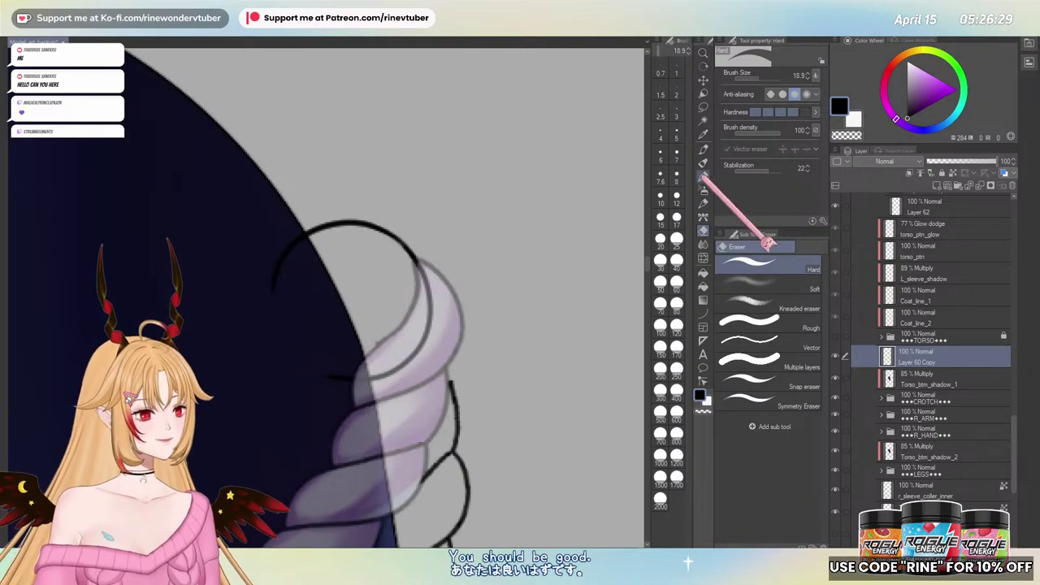
- Redraw the missing lower-left arc with the G-pen, retrying until the circle closes smoothly against the rope
{"action": "left_click", "coordinate": [703, 177]}
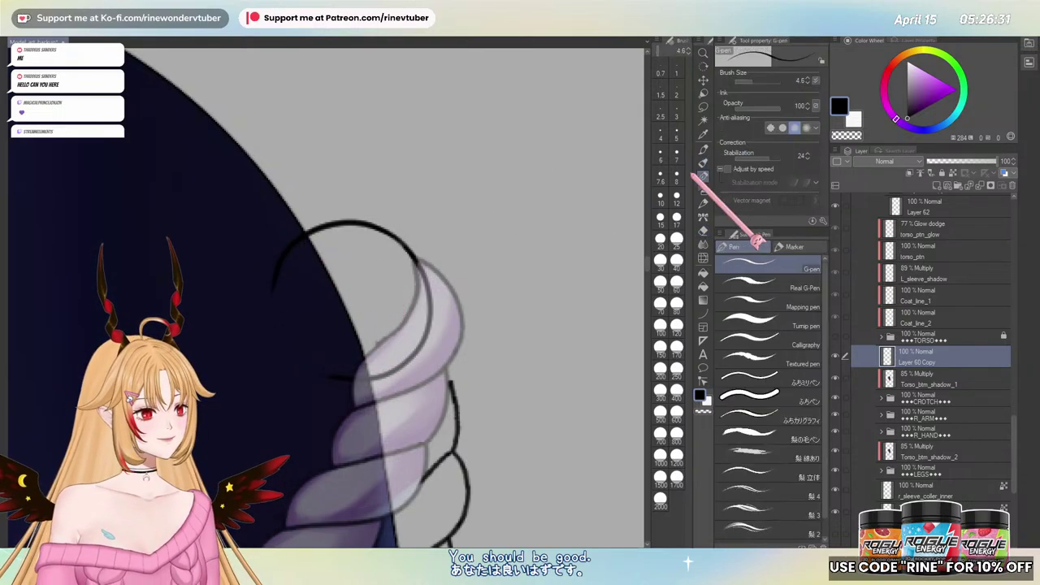
{"action": "mouse_move", "coordinate": [290, 246]}
{"action": "left_mouse_down"}
{"action": "mouse_move", "coordinate": [273, 291]}
{"action": "mouse_move", "coordinate": [284, 346]}
{"action": "mouse_move", "coordinate": [321, 374]}
{"action": "mouse_move", "coordinate": [386, 360]}
{"action": "left_mouse_up"}
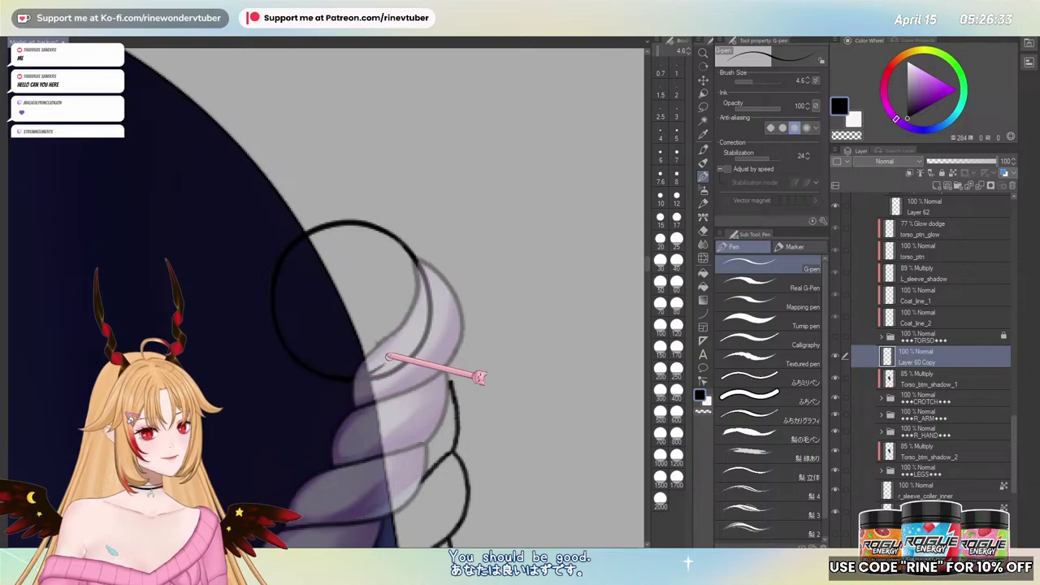
{"action": "key", "text": "ctrl+z"}
{"action": "mouse_move", "coordinate": [290, 244]}
{"action": "left_mouse_down"}
{"action": "mouse_move", "coordinate": [274, 299]}
{"action": "mouse_move", "coordinate": [295, 351]}
{"action": "mouse_move", "coordinate": [341, 376]}
{"action": "mouse_move", "coordinate": [400, 357]}
{"action": "mouse_move", "coordinate": [273, 322]}
{"action": "mouse_move", "coordinate": [305, 368]}
{"action": "mouse_move", "coordinate": [357, 374]}
{"action": "left_mouse_up"}
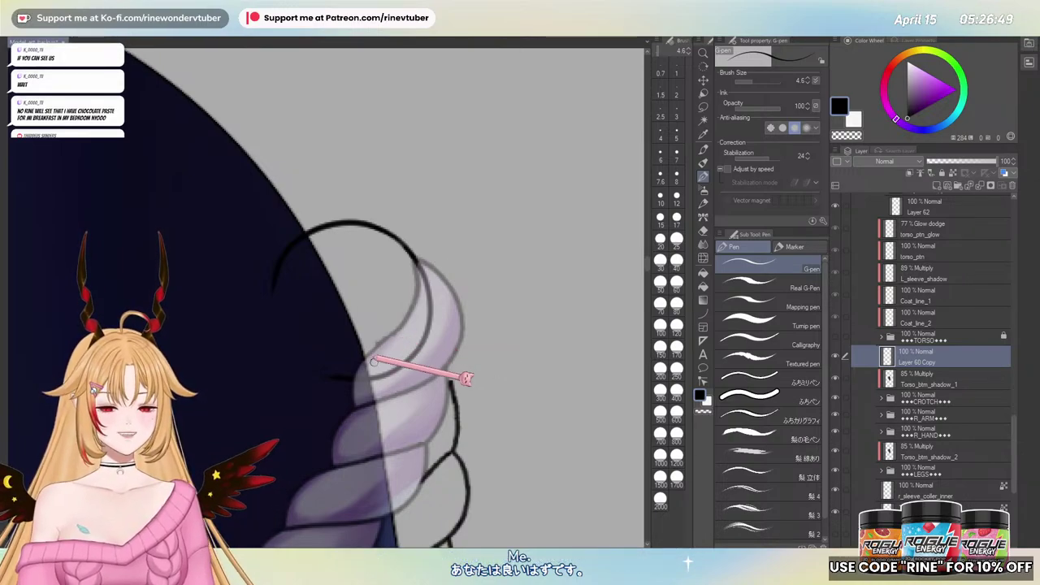
{"action": "scroll", "coordinate": [371, 361], "scroll_direction": "down", "scroll_amount": 1}
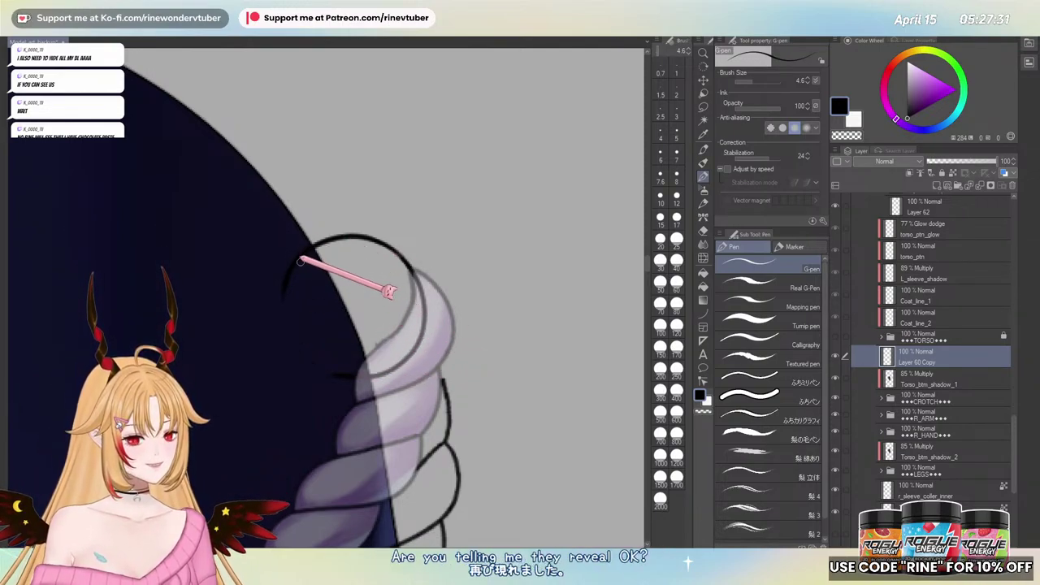
{"action": "mouse_move", "coordinate": [294, 261]}
{"action": "left_mouse_down"}
{"action": "mouse_move", "coordinate": [284, 327]}
{"action": "mouse_move", "coordinate": [357, 375]}
{"action": "left_mouse_up"}
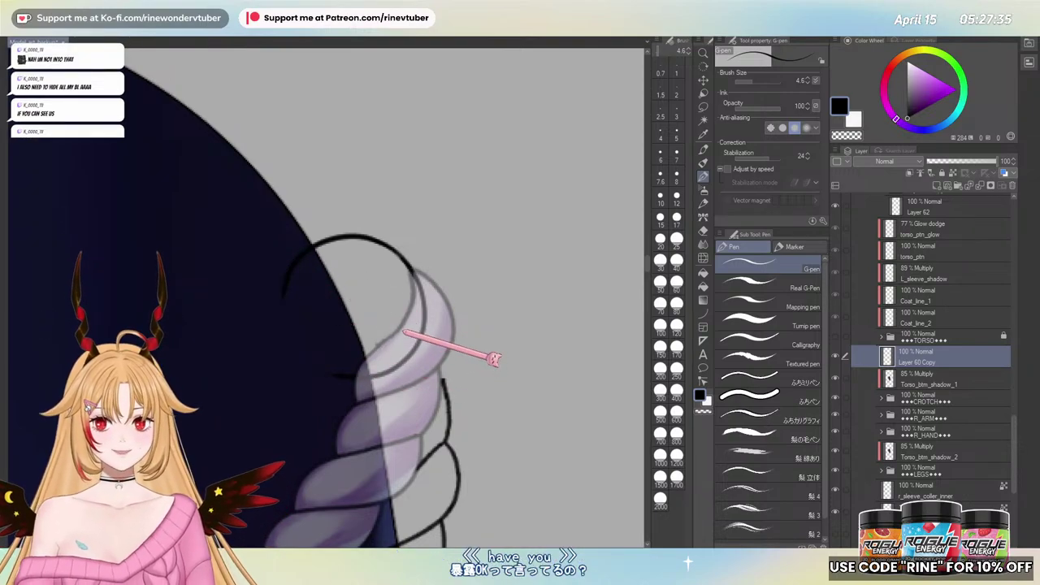
{"action": "mouse_move", "coordinate": [285, 299]}
{"action": "left_mouse_down"}
{"action": "mouse_move", "coordinate": [300, 367]}
{"action": "mouse_move", "coordinate": [400, 336]}
{"action": "left_mouse_up"}
{"action": "key", "text": "ctrl+z"}
{"action": "mouse_move", "coordinate": [291, 263]}
{"action": "left_mouse_down"}
{"action": "mouse_move", "coordinate": [282, 304]}
{"action": "mouse_move", "coordinate": [325, 369]}
{"action": "mouse_move", "coordinate": [401, 345]}
{"action": "left_mouse_up"}
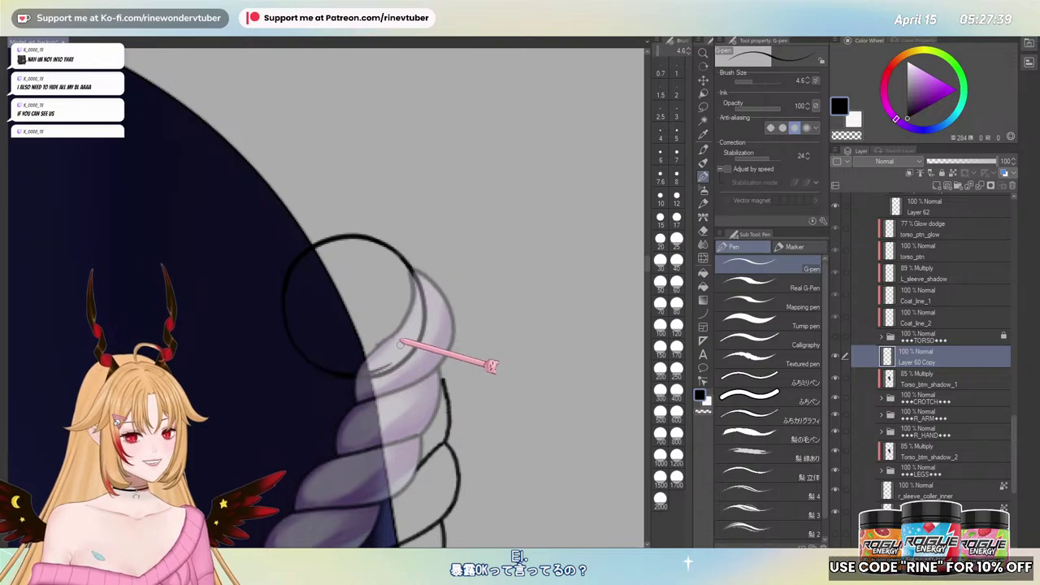
- Refine the circle's outline where it meets the rope tip, using the G-pen and the Hard eraser
{"action": "scroll", "coordinate": [373, 329], "scroll_direction": "up", "scroll_amount": 1}
{"action": "mouse_move", "coordinate": [277, 261]}
{"action": "left_mouse_down"}
{"action": "mouse_move", "coordinate": [269, 325]}
{"action": "mouse_move", "coordinate": [362, 383]}
{"action": "left_mouse_up"}
{"action": "mouse_move", "coordinate": [475, 262]}
{"action": "left_mouse_down"}
{"action": "mouse_move", "coordinate": [427, 261]}
{"action": "mouse_move", "coordinate": [325, 317]}
{"action": "mouse_move", "coordinate": [480, 227]}
{"action": "mouse_move", "coordinate": [287, 169]}
{"action": "mouse_move", "coordinate": [418, 192]}
{"action": "left_mouse_up"}
{"action": "key", "text": "e"}
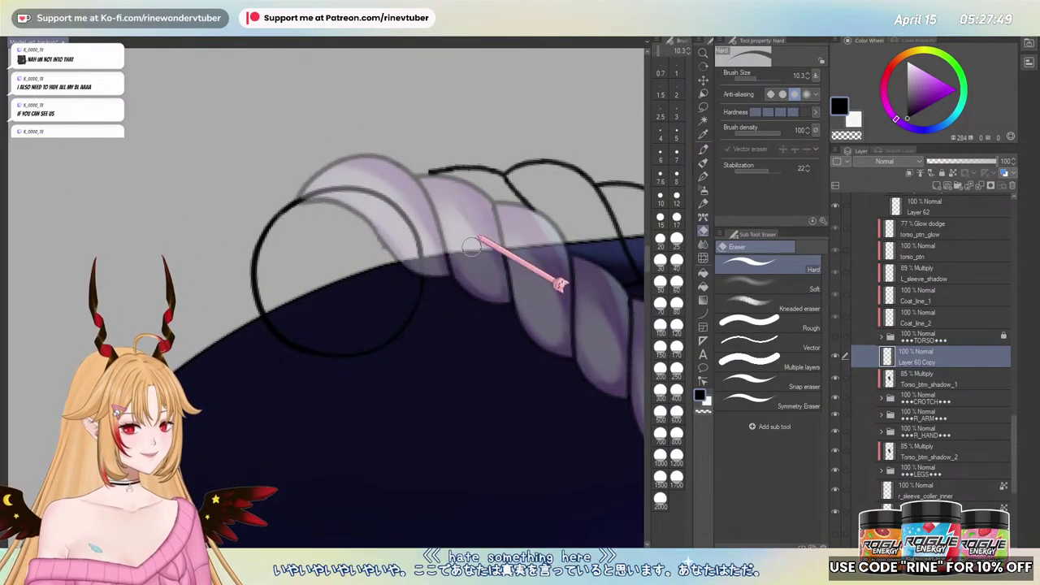
{"action": "left_click_drag", "start_coordinate": [472, 245], "coordinate": [430, 383]}
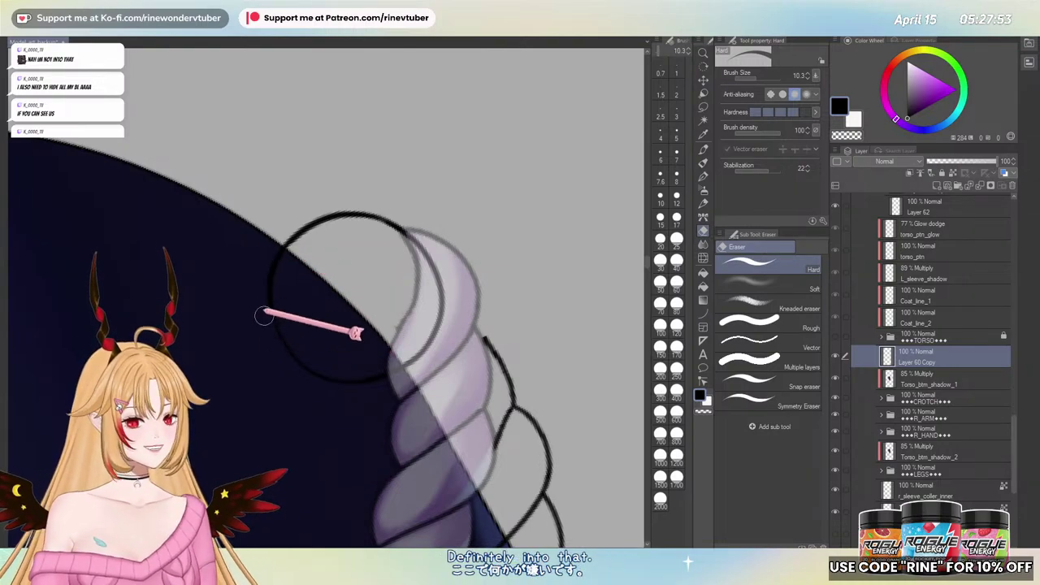
{"action": "left_click_drag", "start_coordinate": [279, 406], "coordinate": [261, 449]}
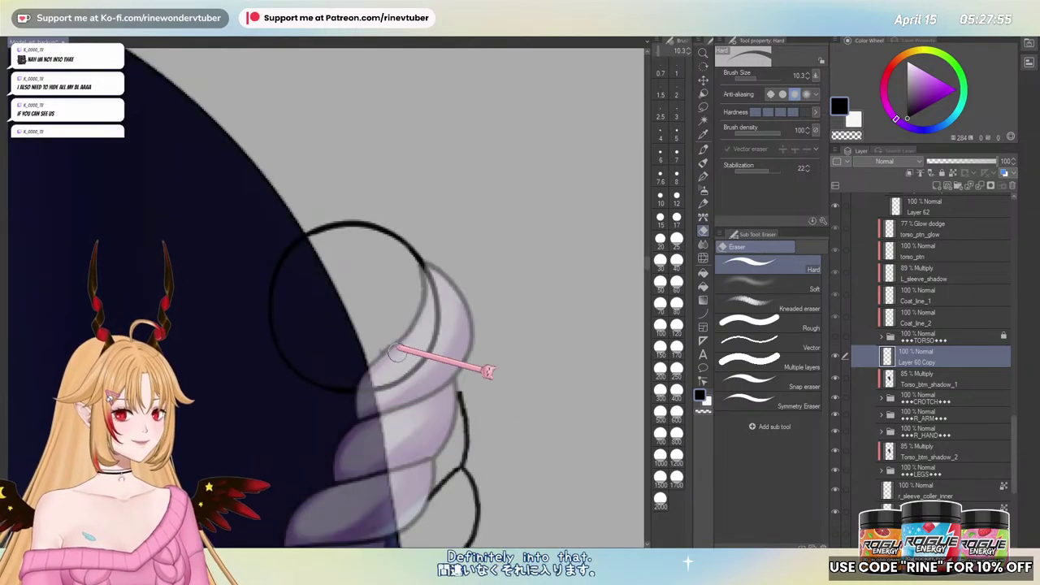
{"action": "scroll", "coordinate": [359, 288], "scroll_direction": "down", "scroll_amount": 3}
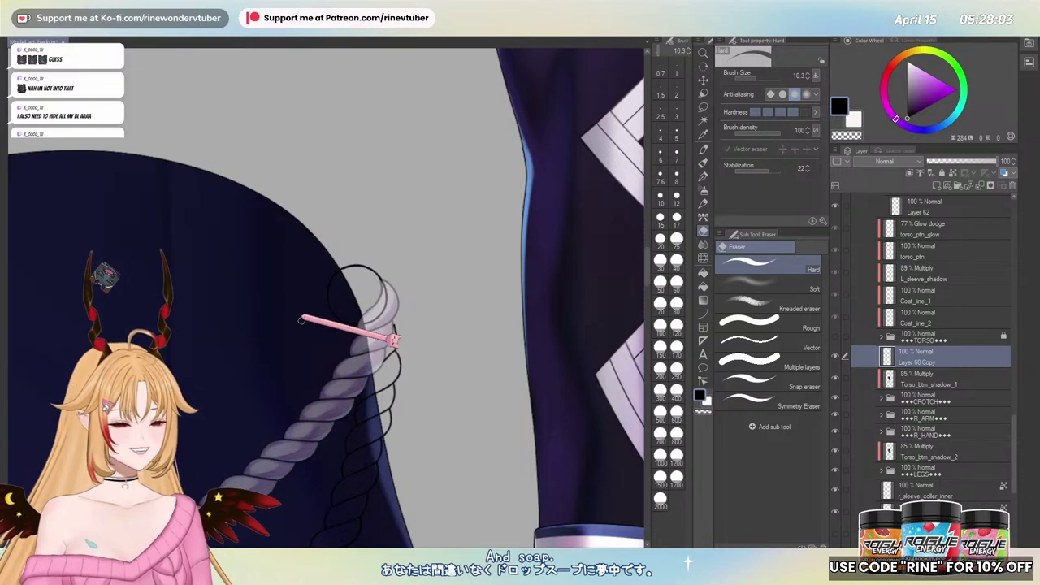
{"action": "scroll", "coordinate": [380, 306], "scroll_direction": "up", "scroll_amount": 3}
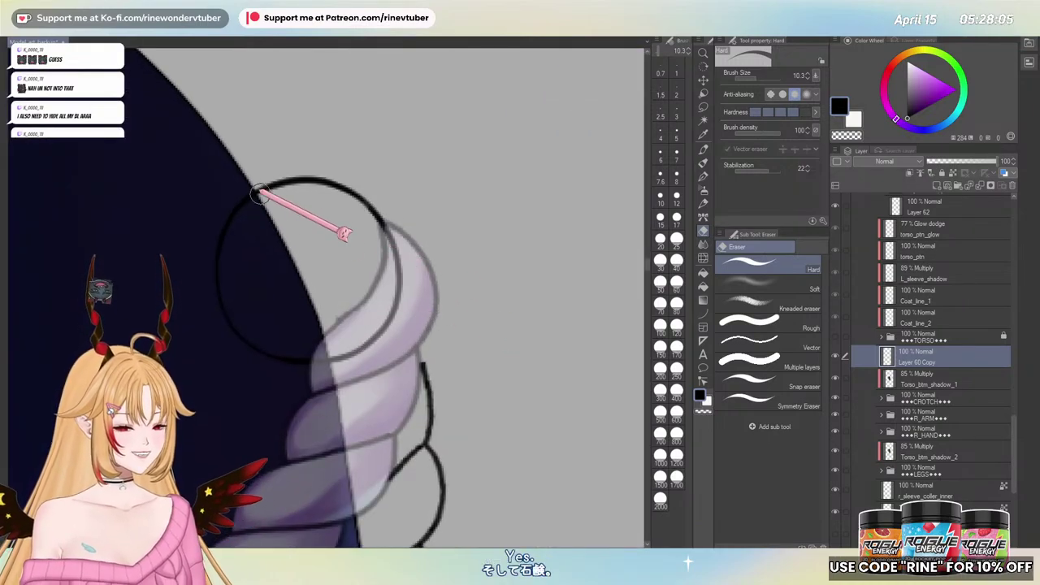
{"action": "left_click", "coordinate": [704, 176]}
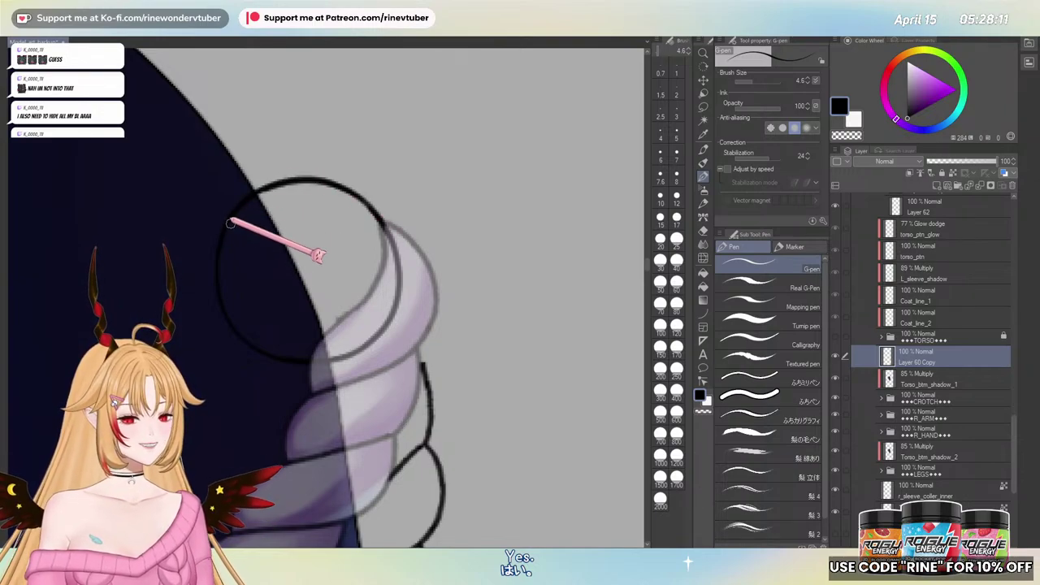
{"action": "left_click_drag", "start_coordinate": [387, 296], "coordinate": [318, 322]}
{"action": "left_click_drag", "start_coordinate": [356, 276], "coordinate": [410, 282]}
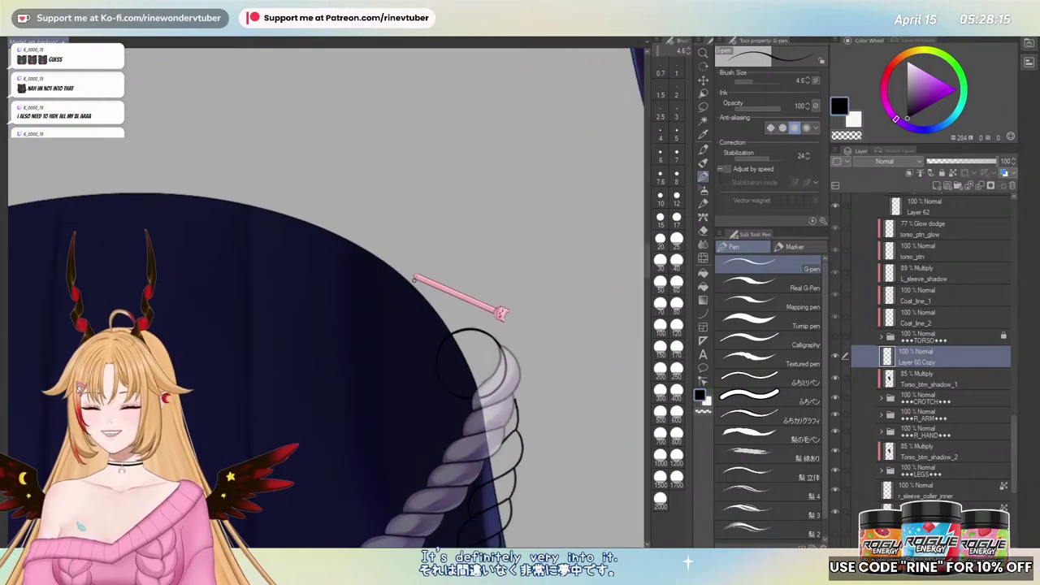
{"action": "scroll", "coordinate": [406, 279], "scroll_direction": "up", "scroll_amount": 4}
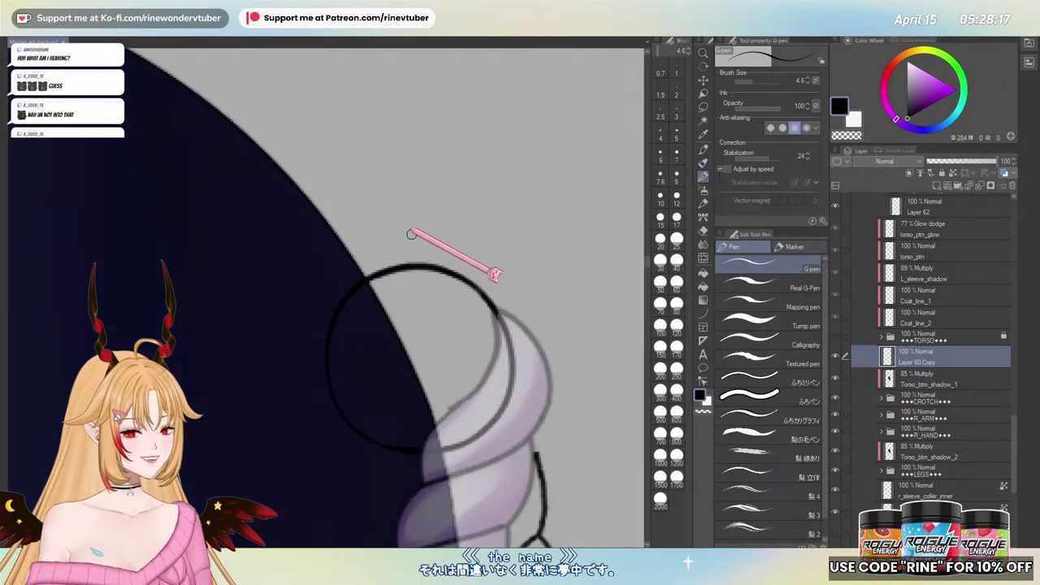
- Clean up the circle's line with the Hard eraser at brush size 7 and check it with Rope_1 hidden and shown
{"action": "key", "text": "e"}
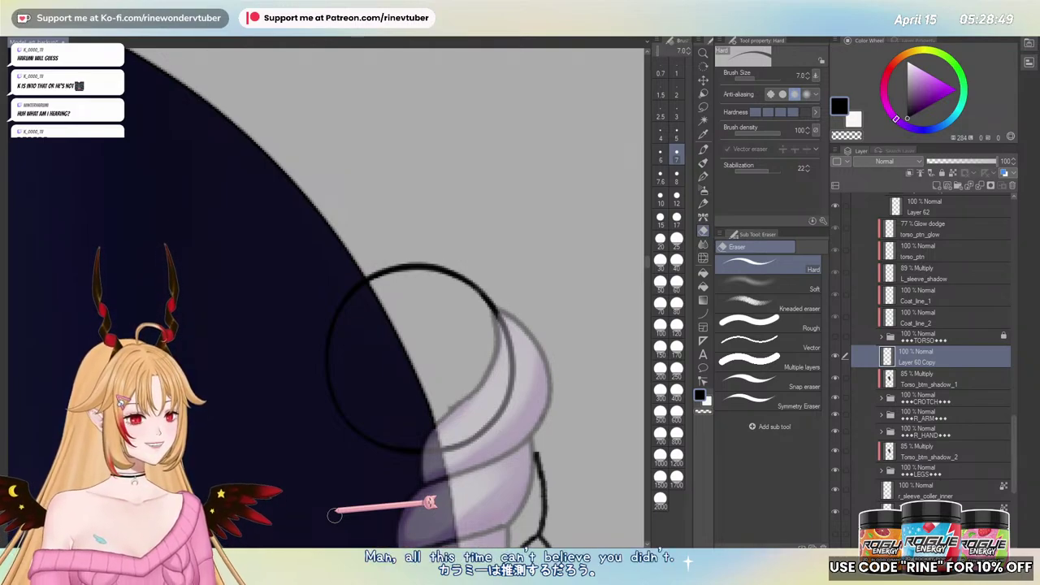
{"action": "left_click_drag", "start_coordinate": [365, 311], "coordinate": [318, 252]}
{"action": "scroll", "coordinate": [408, 281], "scroll_direction": "down", "scroll_amount": 3}
{"action": "scroll", "coordinate": [431, 277], "scroll_direction": "down", "scroll_amount": 4}
{"action": "scroll", "coordinate": [473, 283], "scroll_direction": "up", "scroll_amount": 4}
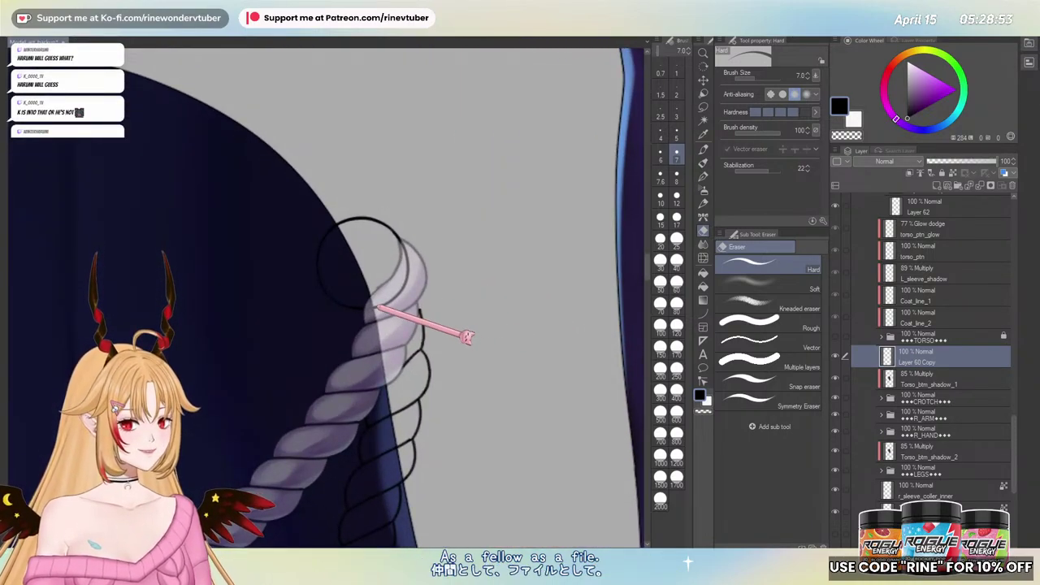
{"action": "scroll", "coordinate": [358, 268], "scroll_direction": "up", "scroll_amount": 1}
{"action": "scroll", "coordinate": [366, 325], "scroll_direction": "up", "scroll_amount": 2}
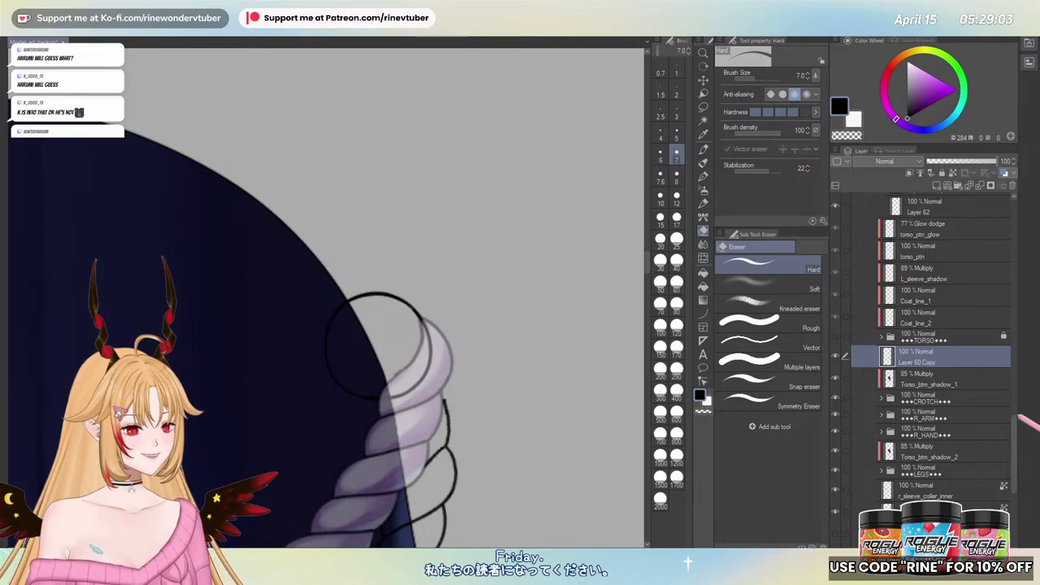
{"action": "scroll", "coordinate": [987, 401], "scroll_direction": "up", "scroll_amount": 10}
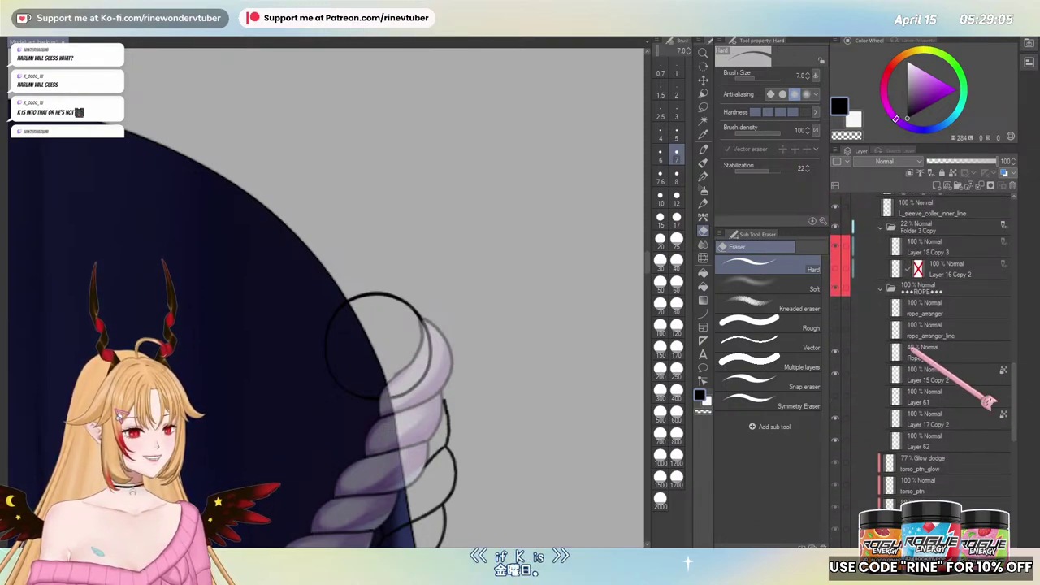
{"action": "left_click", "coordinate": [836, 351]}
{"action": "left_click", "coordinate": [836, 350]}
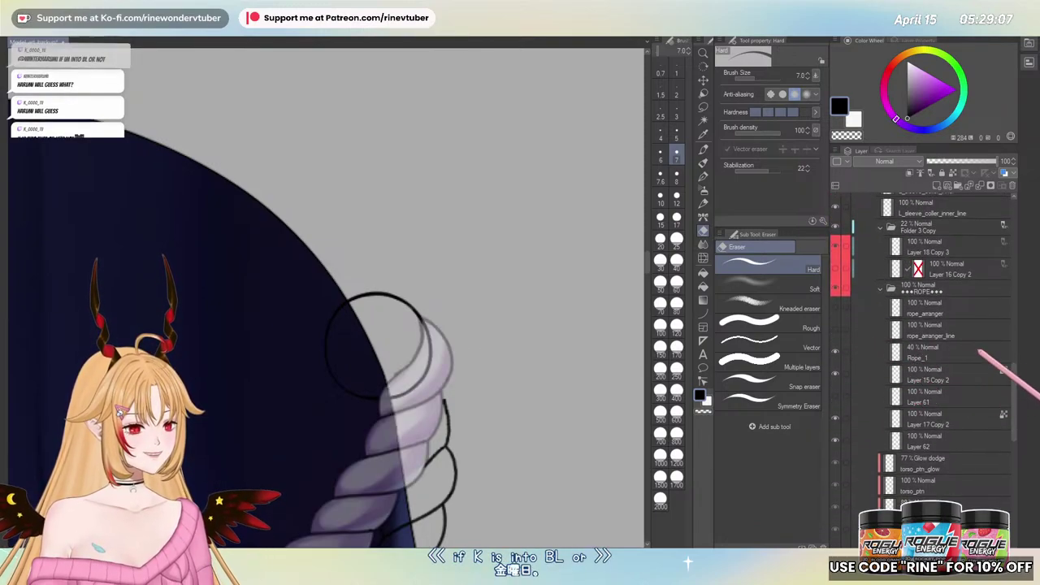
- Add a new layer directly beneath Layer 60 Copy and set up the lasso-fill brush 投げなわ塗り 3 with white
{"action": "scroll", "coordinate": [975, 366], "scroll_direction": "down", "scroll_amount": 5}
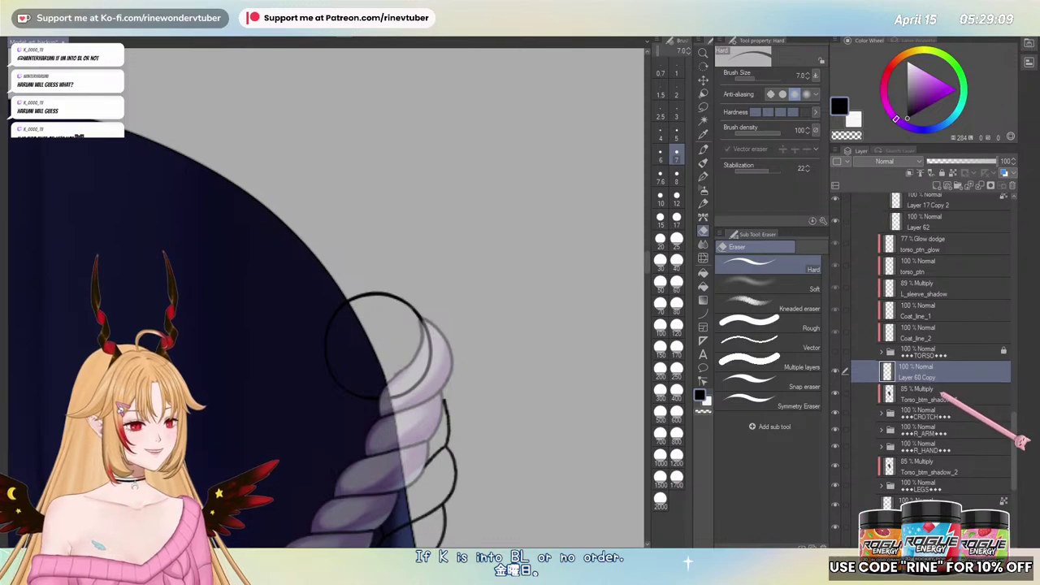
{"action": "left_click", "coordinate": [951, 396]}
{"action": "left_click", "coordinate": [936, 185]}
{"action": "left_click_drag", "start_coordinate": [914, 109], "coordinate": [899, 45]}
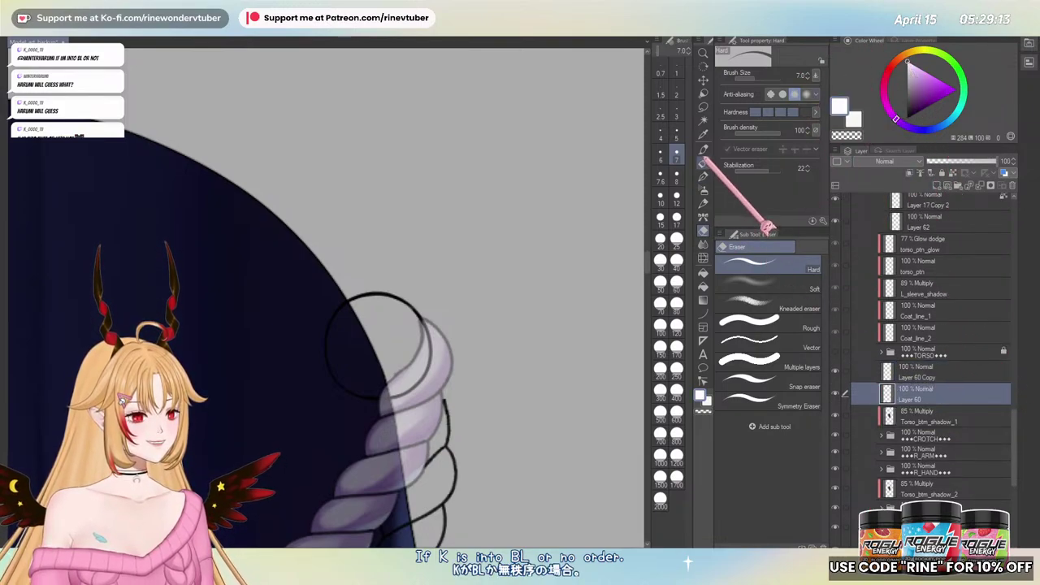
{"action": "left_click", "coordinate": [703, 163]}
{"action": "left_click", "coordinate": [750, 284]}
- Fill the circular rope end with solid white up to its outline, covering the remaining gaps along the edge
{"action": "scroll", "coordinate": [407, 353], "scroll_direction": "up", "scroll_amount": 2}
{"action": "scroll", "coordinate": [407, 353], "scroll_direction": "up", "scroll_amount": 1}
{"action": "left_click_drag", "start_coordinate": [408, 359], "coordinate": [417, 339]}
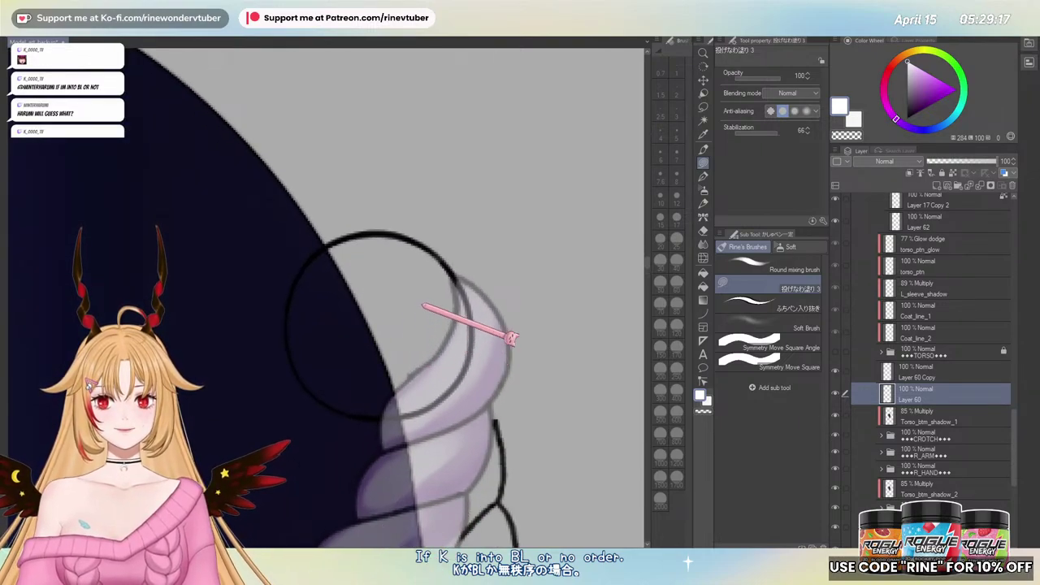
{"action": "mouse_move", "coordinate": [330, 239]}
{"action": "left_mouse_down"}
{"action": "mouse_move", "coordinate": [288, 294]}
{"action": "mouse_move", "coordinate": [296, 372]}
{"action": "mouse_move", "coordinate": [342, 416]}
{"action": "mouse_move", "coordinate": [373, 423]}
{"action": "mouse_move", "coordinate": [386, 398]}
{"action": "left_mouse_up"}
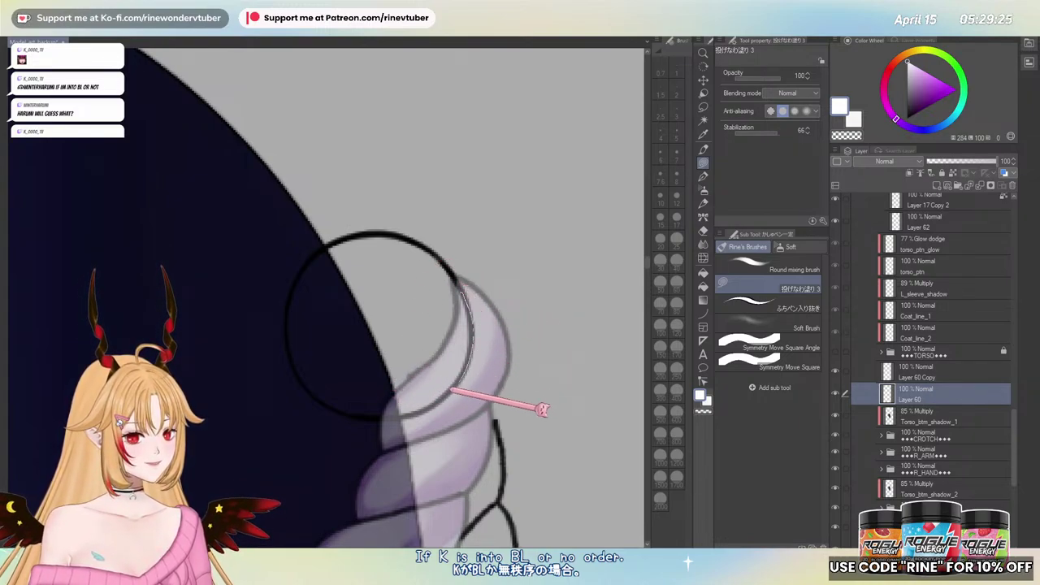
{"action": "mouse_move", "coordinate": [354, 407]}
{"action": "left_mouse_down"}
{"action": "mouse_move", "coordinate": [313, 386]}
{"action": "mouse_move", "coordinate": [296, 361]}
{"action": "mouse_move", "coordinate": [286, 327]}
{"action": "mouse_move", "coordinate": [294, 283]}
{"action": "mouse_move", "coordinate": [312, 252]}
{"action": "mouse_move", "coordinate": [350, 231]}
{"action": "mouse_move", "coordinate": [389, 229]}
{"action": "left_mouse_up"}
{"action": "left_click_drag", "start_coordinate": [439, 258], "coordinate": [474, 335]}
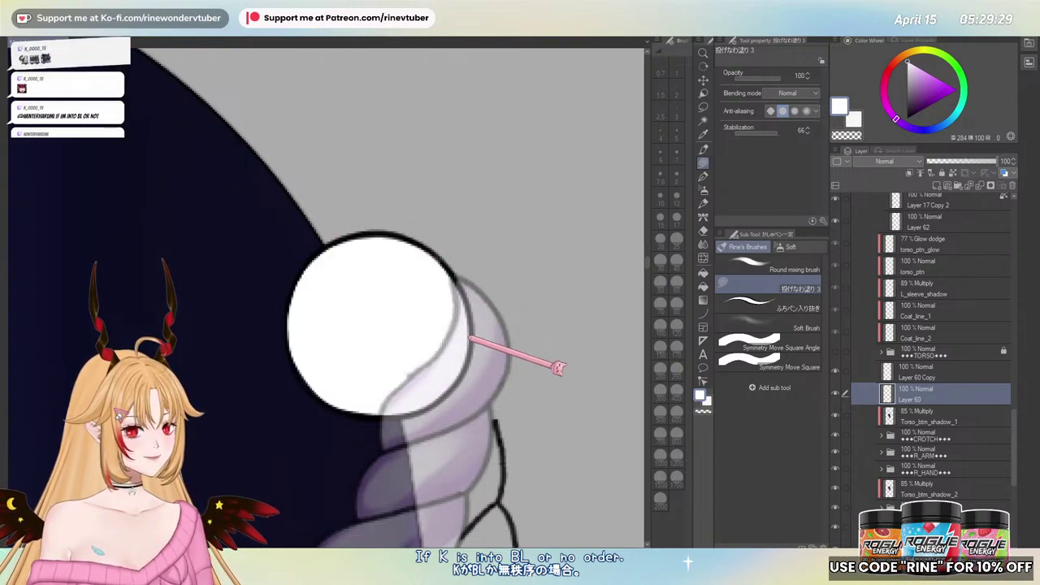
{"action": "mouse_move", "coordinate": [299, 371]}
{"action": "left_mouse_down"}
{"action": "mouse_move", "coordinate": [350, 412]}
{"action": "mouse_move", "coordinate": [405, 416]}
{"action": "mouse_move", "coordinate": [447, 393]}
{"action": "mouse_move", "coordinate": [455, 363]}
{"action": "left_mouse_up"}
{"action": "mouse_move", "coordinate": [382, 374]}
{"action": "left_mouse_down"}
{"action": "mouse_move", "coordinate": [312, 378]}
{"action": "mouse_move", "coordinate": [289, 333]}
{"action": "mouse_move", "coordinate": [293, 367]}
{"action": "mouse_move", "coordinate": [333, 403]}
{"action": "left_mouse_up"}
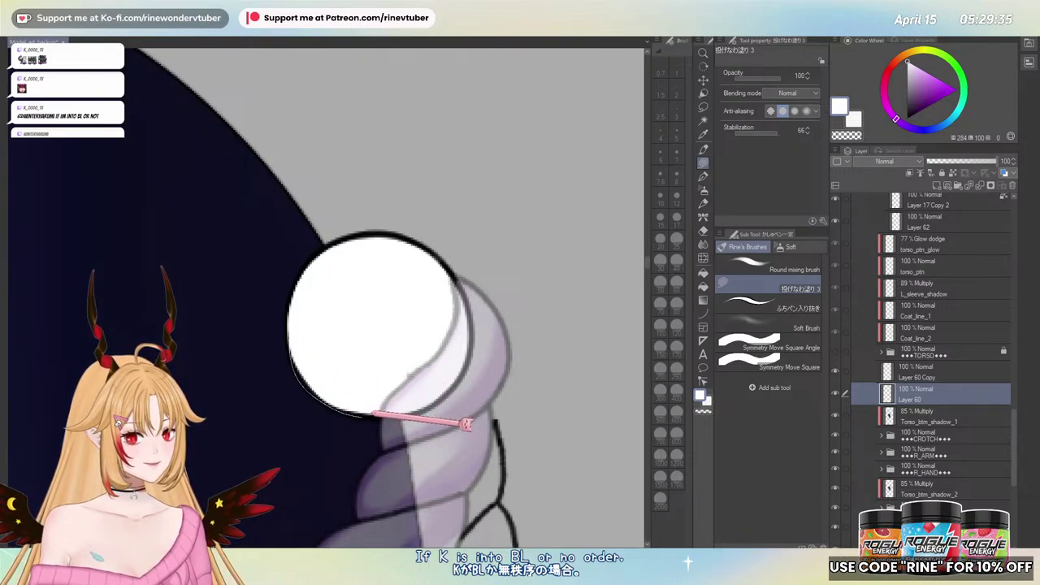
{"action": "left_click_drag", "start_coordinate": [415, 408], "coordinate": [444, 379]}
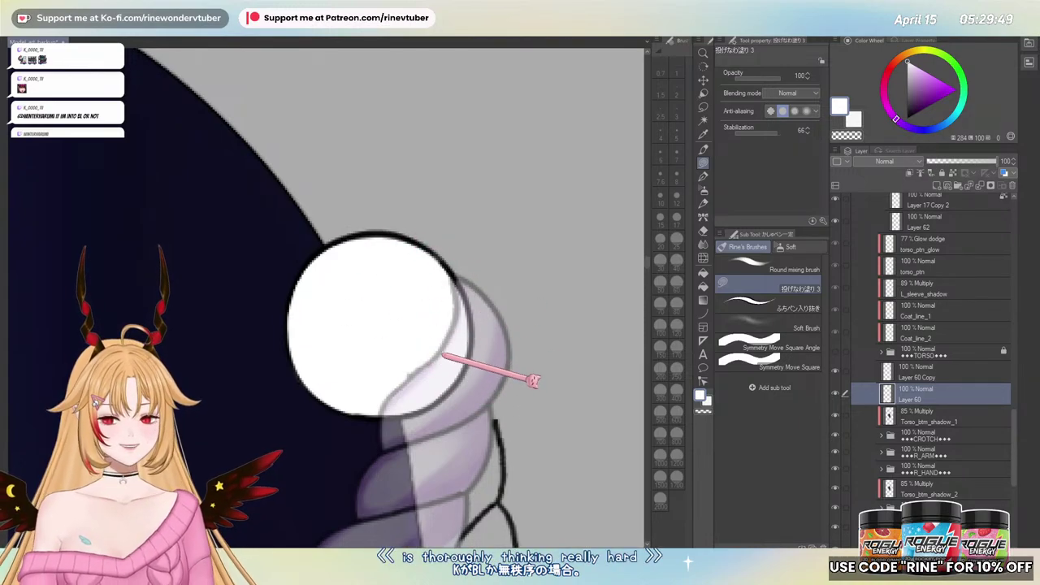
{"action": "left_click_drag", "start_coordinate": [457, 356], "coordinate": [384, 382]}
{"action": "left_click_drag", "start_coordinate": [457, 357], "coordinate": [551, 341]}
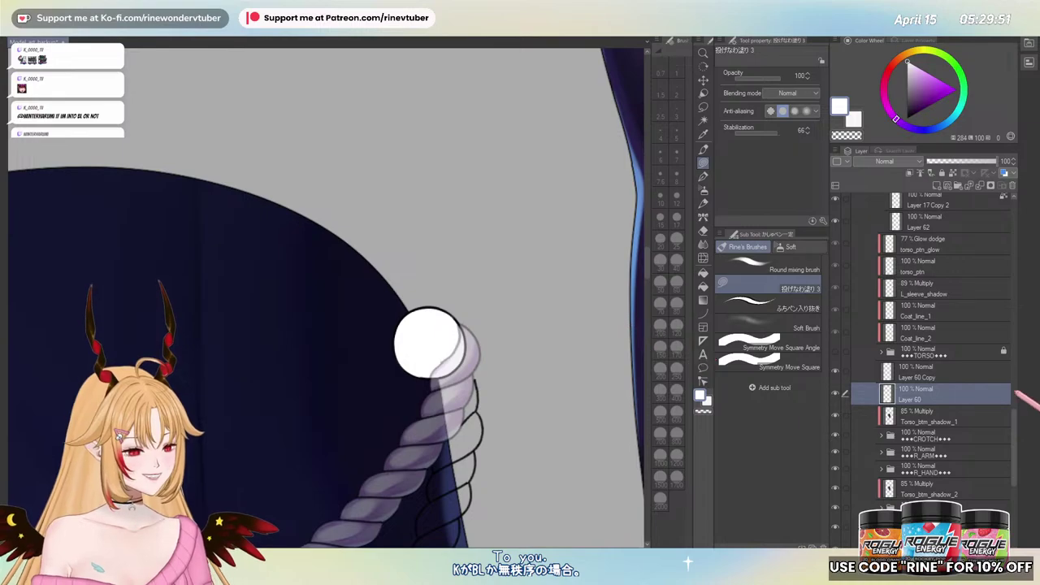
{"action": "scroll", "coordinate": [943, 390], "scroll_direction": "up", "scroll_amount": 5}
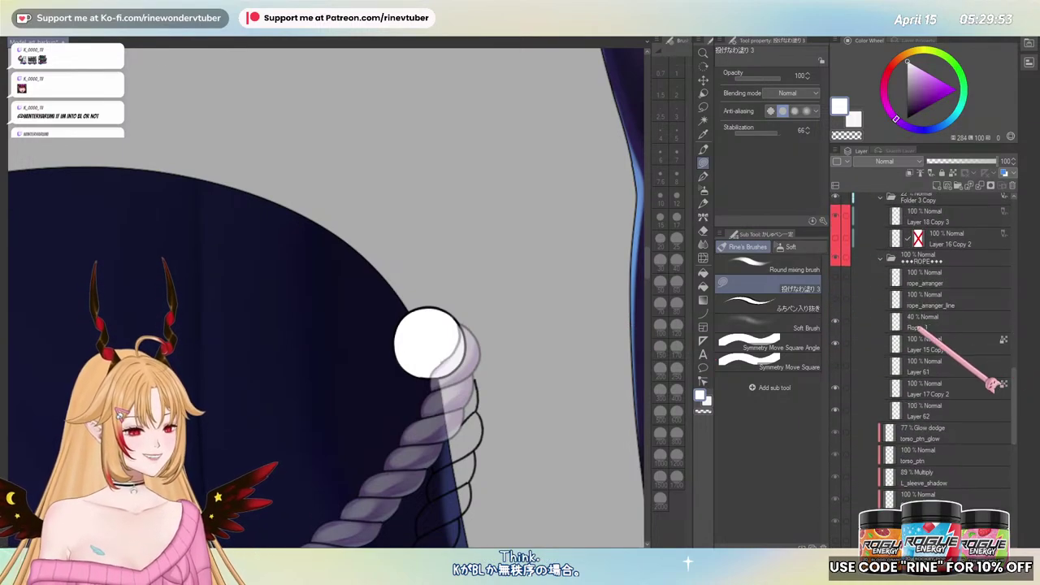
- Set the Rope_1 layer's opacity back to 100% and check how the white rounded end sits behind the rope tip
{"action": "left_click", "coordinate": [942, 322]}
{"action": "left_click_drag", "start_coordinate": [983, 162], "coordinate": [1034, 155]}
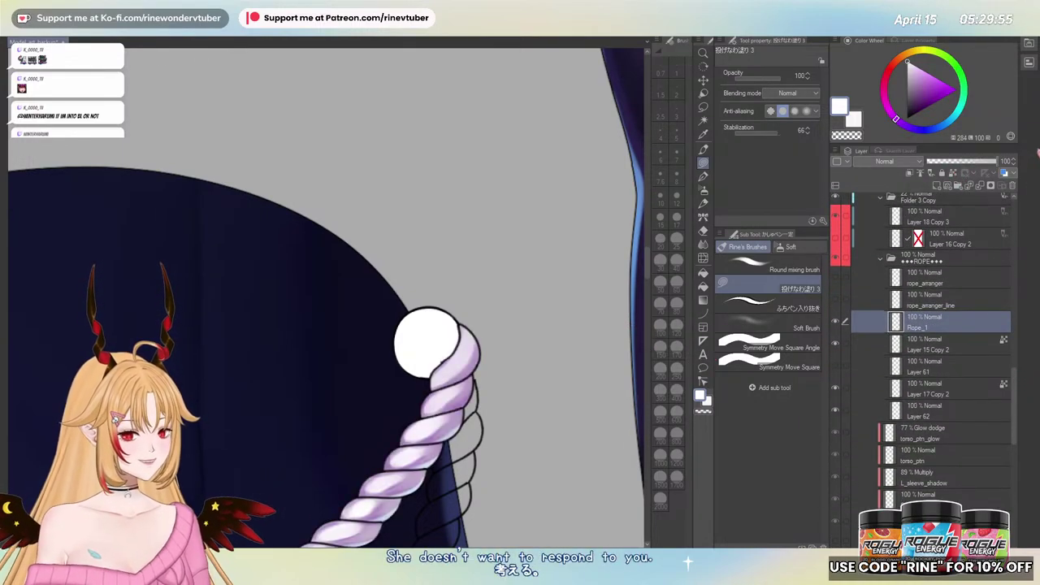
{"action": "scroll", "coordinate": [436, 357], "scroll_direction": "up", "scroll_amount": 2}
{"action": "key", "text": "e"}
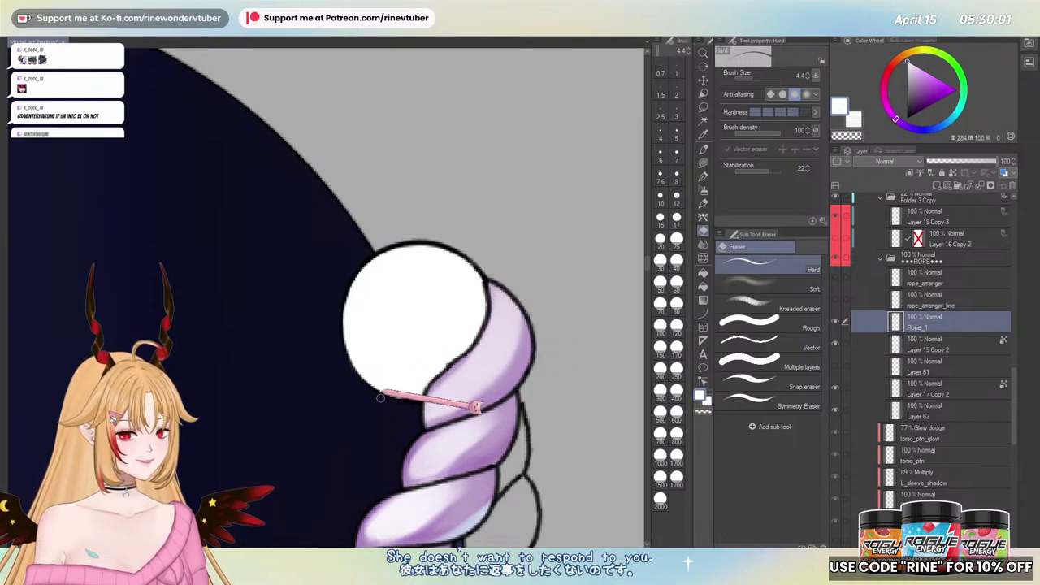
{"action": "left_click_drag", "start_coordinate": [539, 390], "coordinate": [524, 309]}
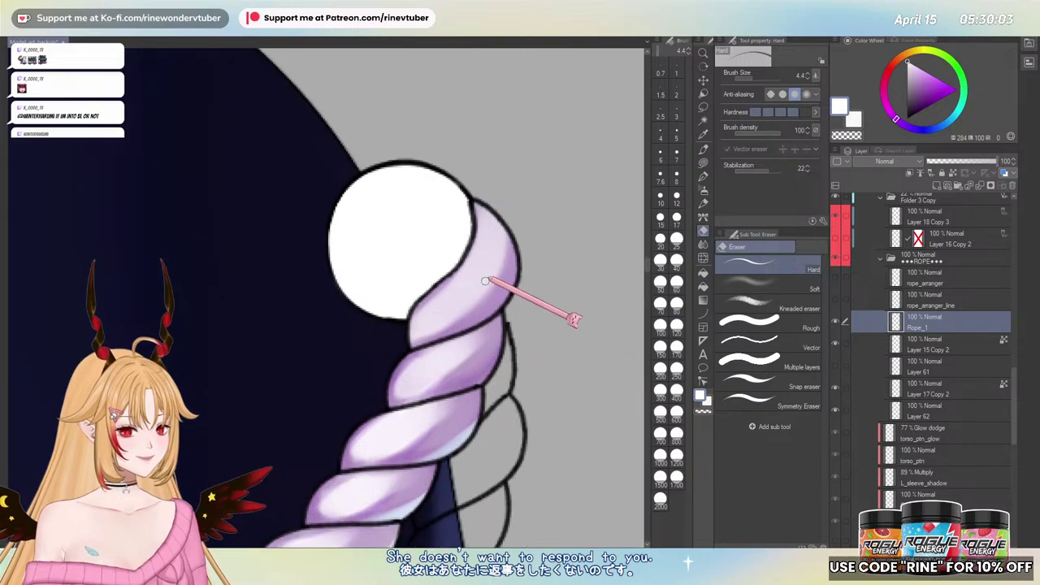
{"action": "scroll", "coordinate": [476, 332], "scroll_direction": "down", "scroll_amount": 5}
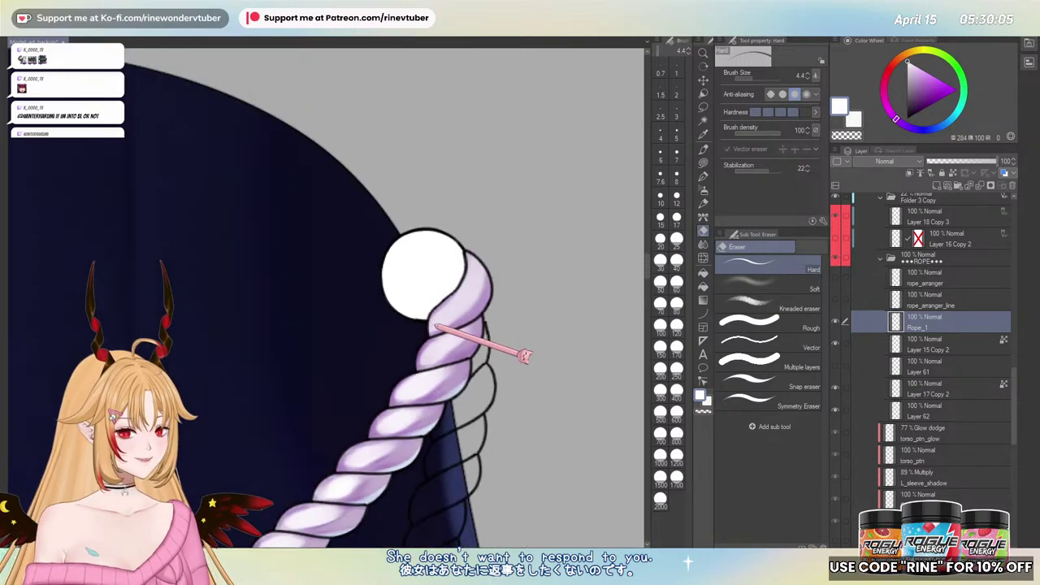
{"action": "scroll", "coordinate": [542, 380], "scroll_direction": "up", "scroll_amount": 5}
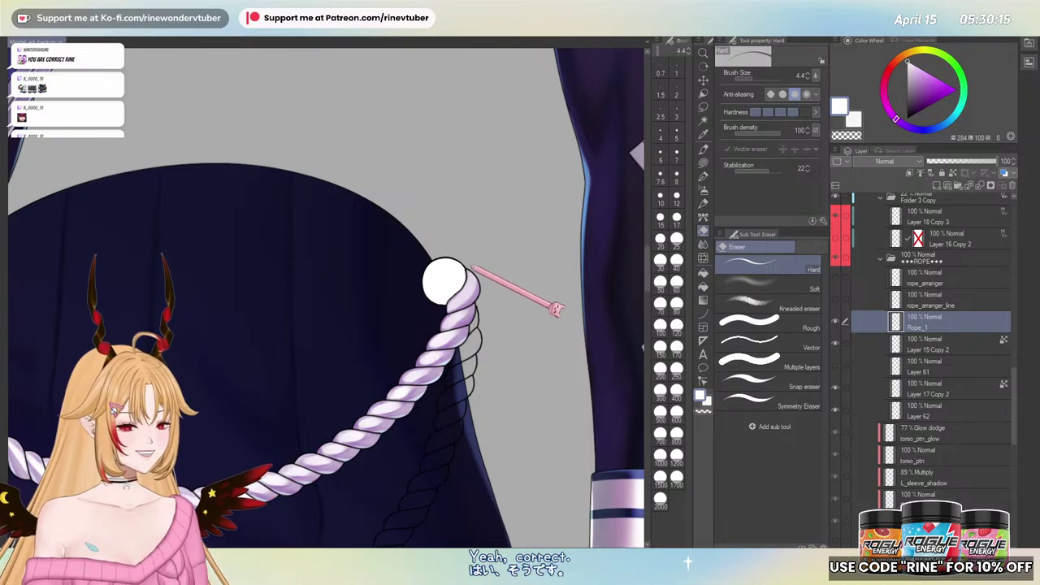
{"action": "scroll", "coordinate": [483, 262], "scroll_direction": "up", "scroll_amount": 3}
{"action": "scroll", "coordinate": [1015, 374], "scroll_direction": "down", "scroll_amount": 5}
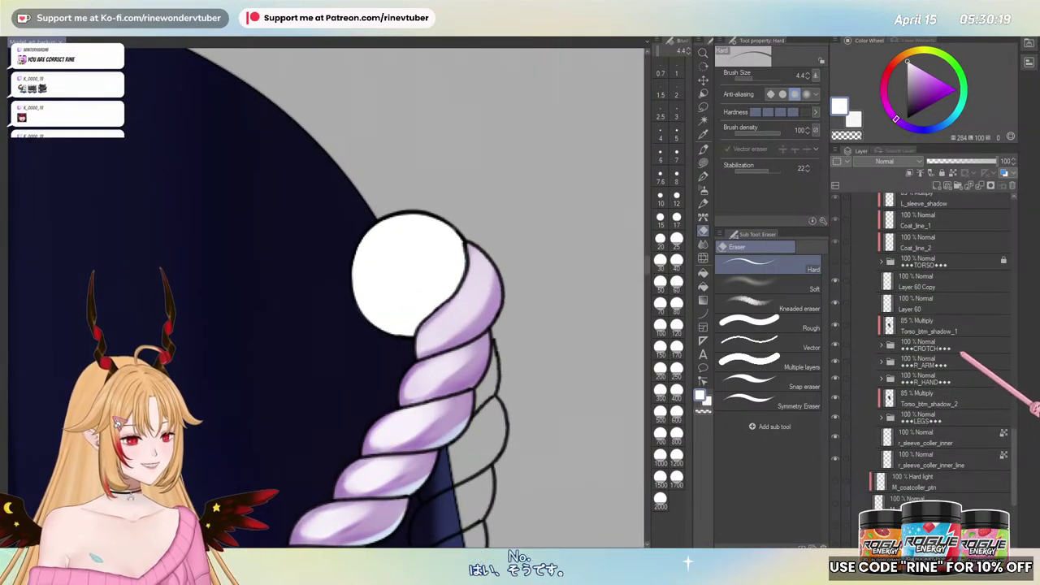
- Set up the Round mixing brush at size 36.4 with the rope's purple on Layer 60 and lock the layer's transparent pixels
{"action": "left_click", "coordinate": [934, 302]}
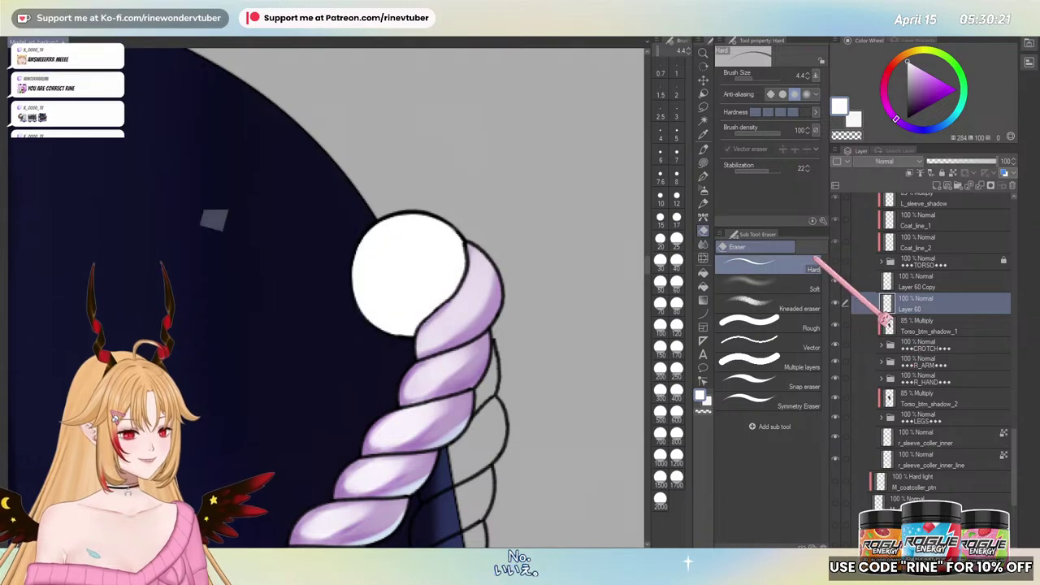
{"action": "left_click", "coordinate": [703, 162]}
{"action": "left_click", "coordinate": [768, 270]}
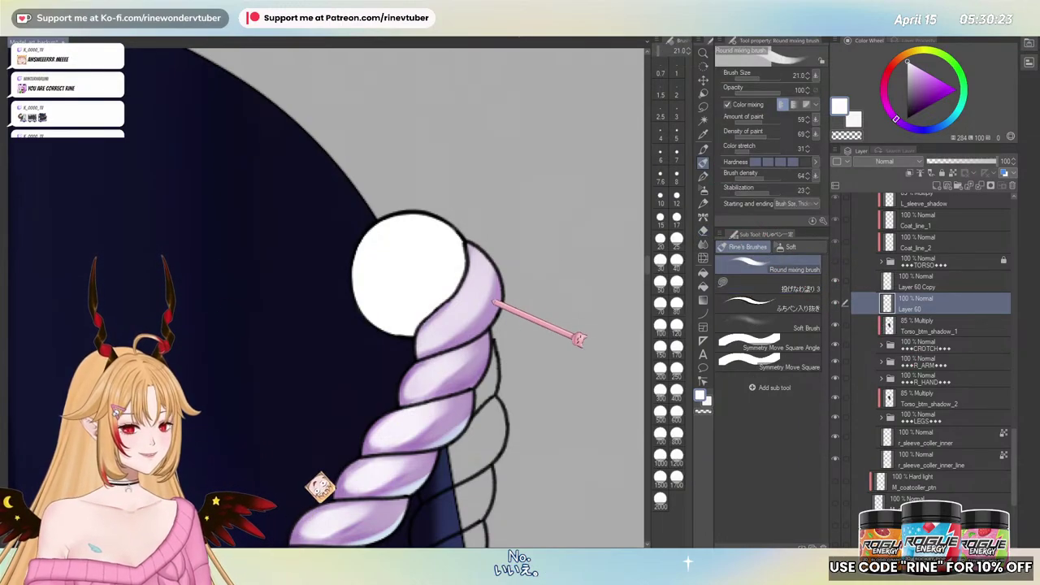
{"action": "left_click_drag", "start_coordinate": [496, 277], "coordinate": [522, 285], "text": "ctrl+alt"}
{"action": "mouse_move", "coordinate": [463, 231]}
{"action": "left_mouse_down"}
{"action": "mouse_move", "coordinate": [435, 316]}
{"action": "mouse_move", "coordinate": [373, 296]}
{"action": "left_mouse_up"}
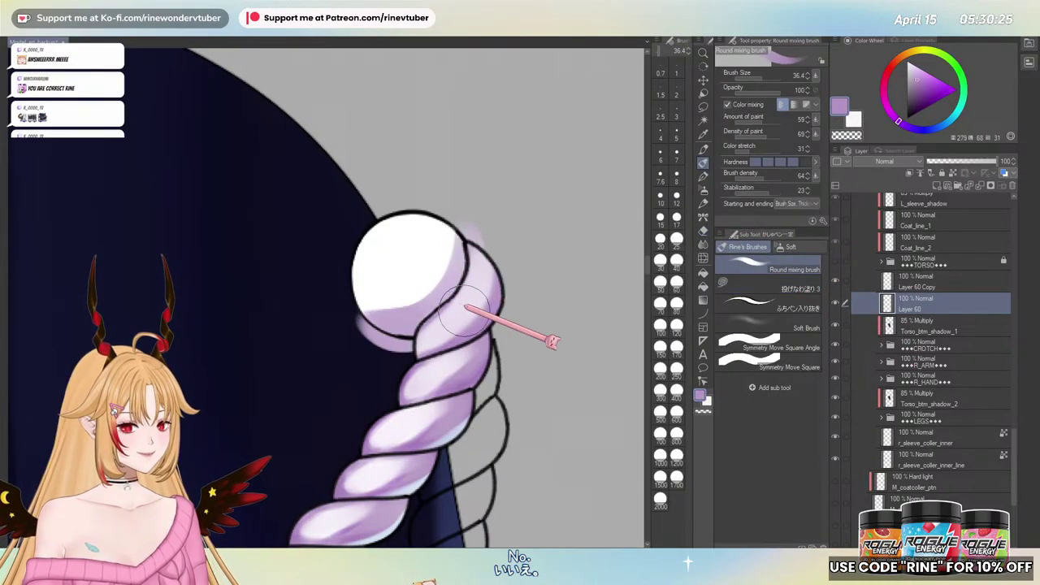
{"action": "key", "text": "ctrl+z"}
{"action": "left_click", "coordinate": [952, 172]}
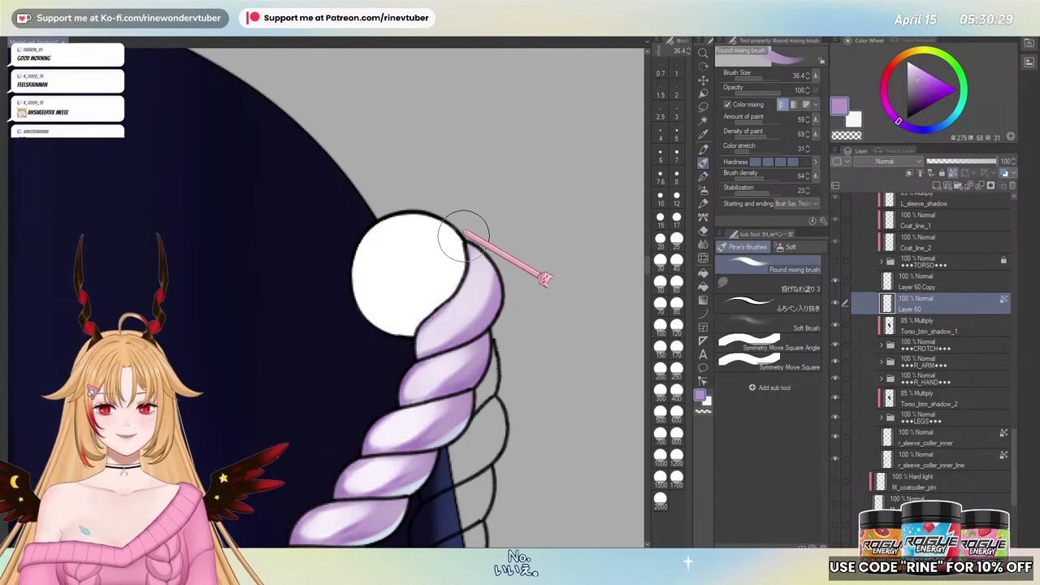
- Shade the white rounded rope end with soft purple, showing the TORSO folder and reducing the mixing brush to size 32.7
{"action": "left_click_drag", "start_coordinate": [462, 235], "coordinate": [391, 316]}
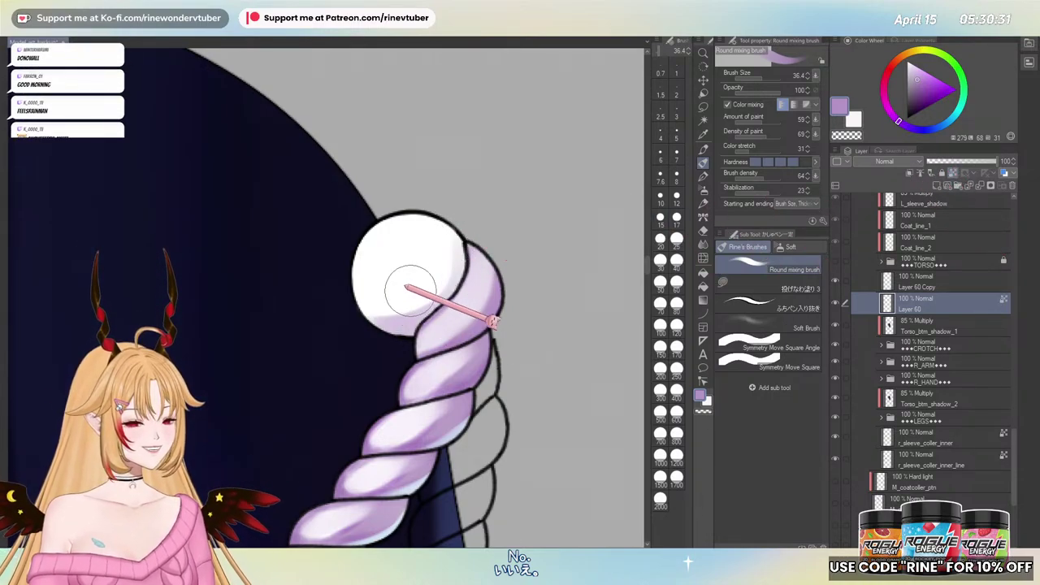
{"action": "key", "text": "ctrl+z"}
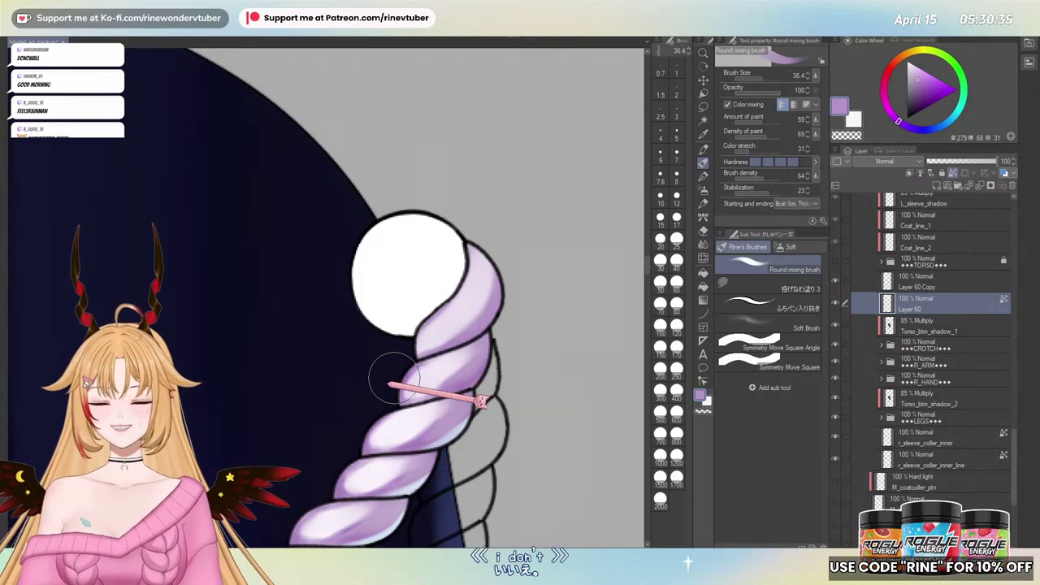
{"action": "left_click", "coordinate": [835, 259]}
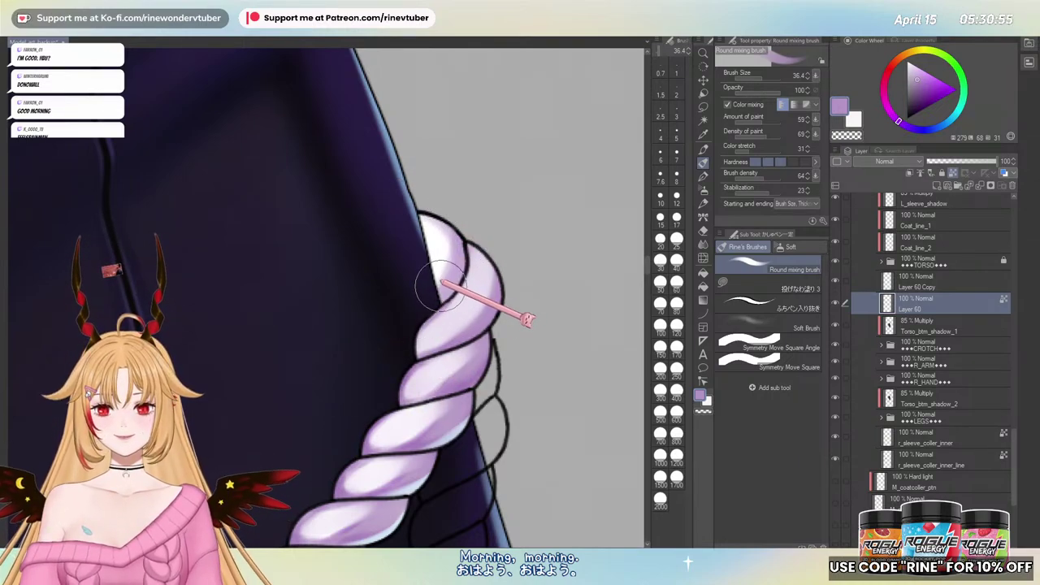
{"action": "key", "text": "["}
{"action": "key", "text": "["}
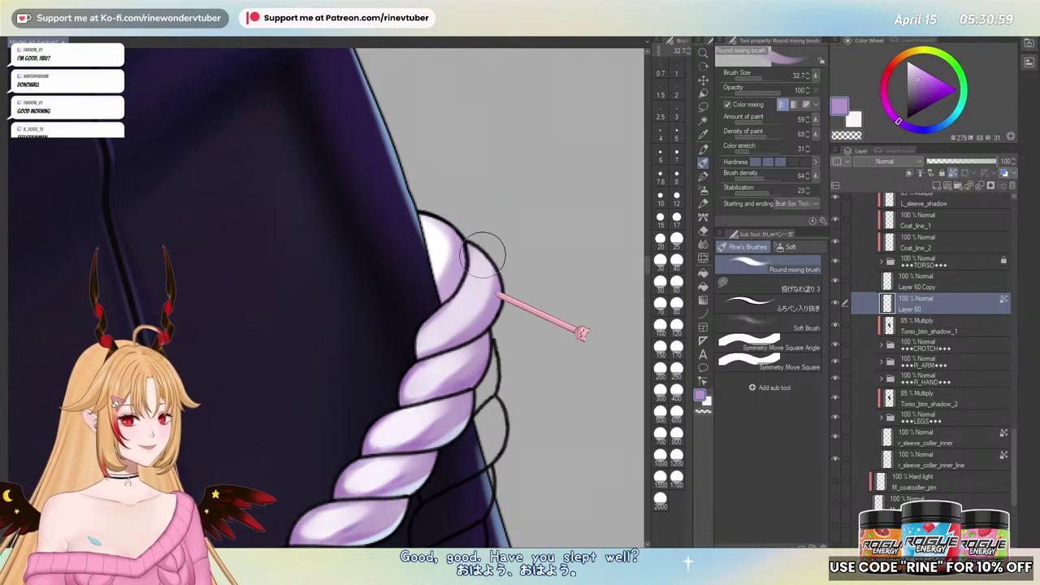
{"action": "scroll", "coordinate": [439, 353], "scroll_direction": "down", "scroll_amount": 5}
{"action": "scroll", "coordinate": [435, 349], "scroll_direction": "up", "scroll_amount": 5}
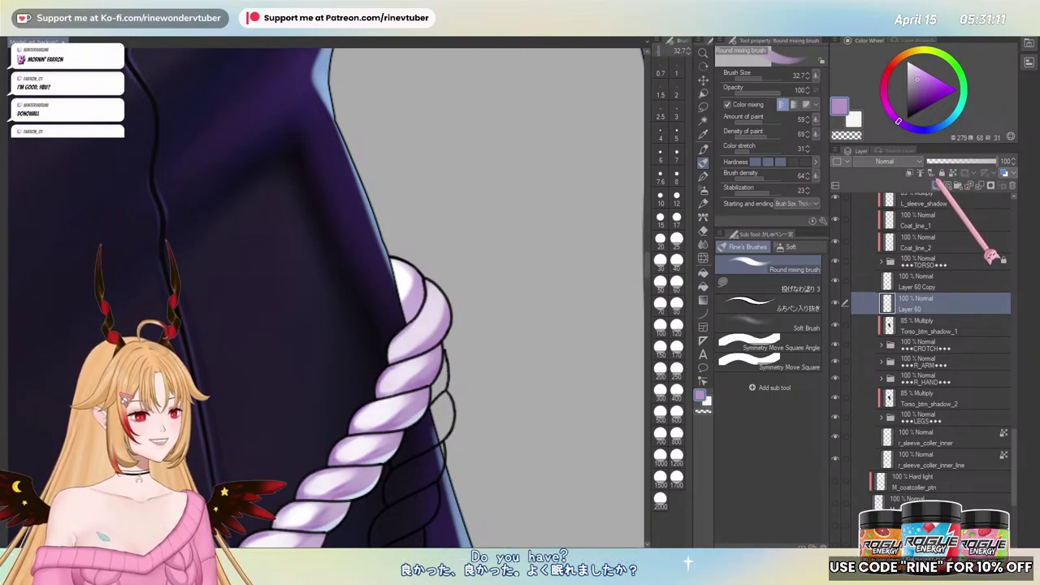
- Add a new layer clipped to Layer 60, set its blending mode to Screen, and choose a light cyan colour
{"action": "left_click", "coordinate": [936, 186]}
{"action": "left_click", "coordinate": [909, 172]}
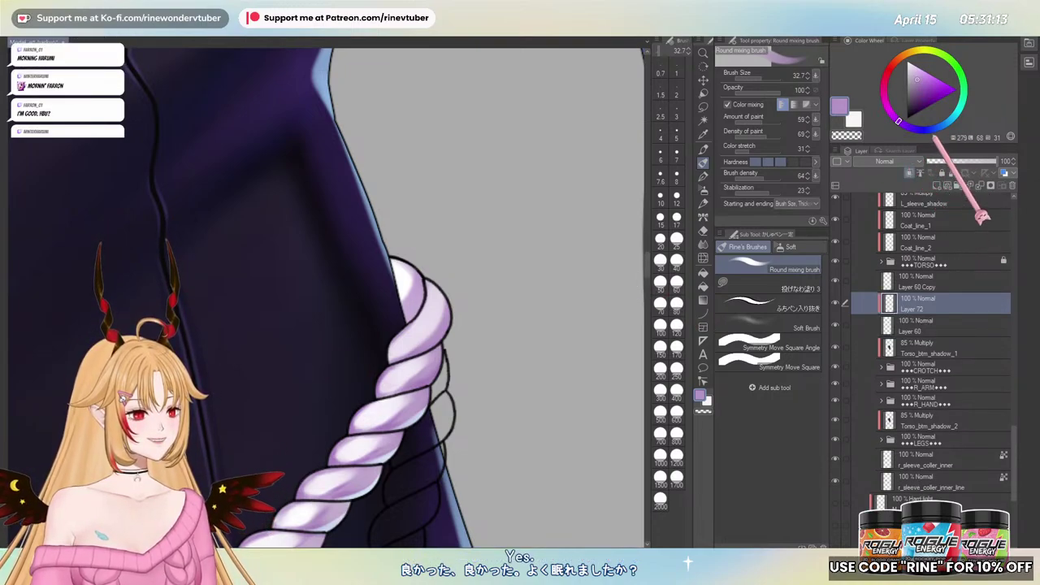
{"action": "left_click", "coordinate": [955, 114]}
{"action": "left_click", "coordinate": [927, 74]}
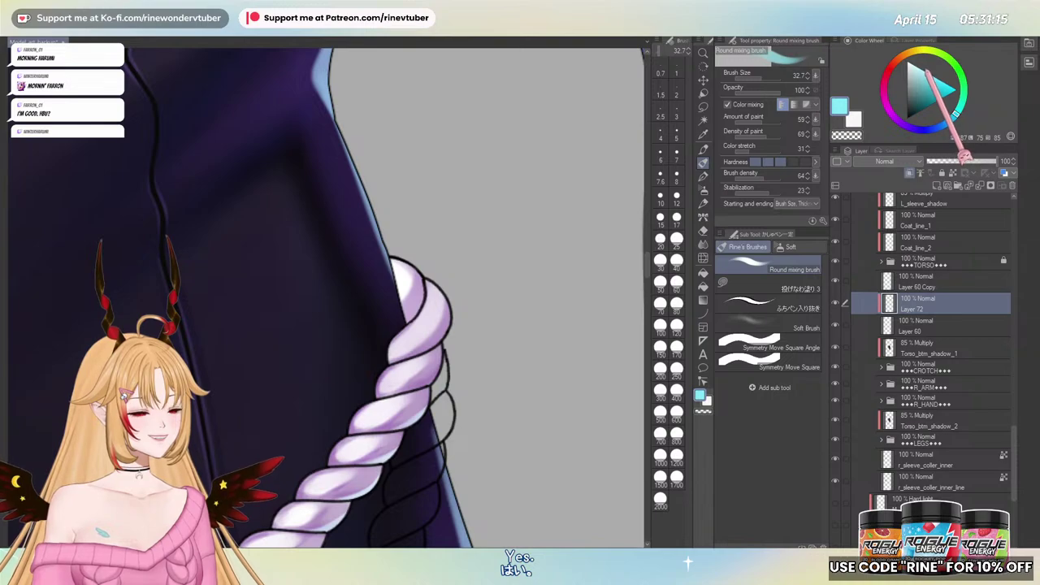
{"action": "left_click", "coordinate": [899, 161]}
{"action": "left_click", "coordinate": [873, 240]}
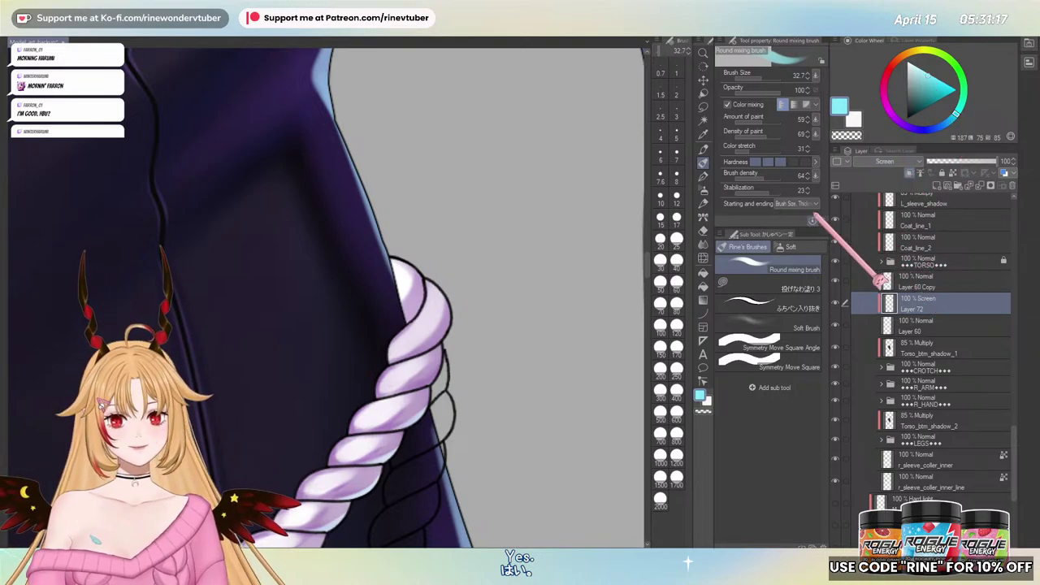
- Paint a light cyan rim light along the rope end's upper edge at brush size 13.6 and merge it into Layer 60
{"action": "left_click_drag", "start_coordinate": [425, 247], "coordinate": [413, 252]}
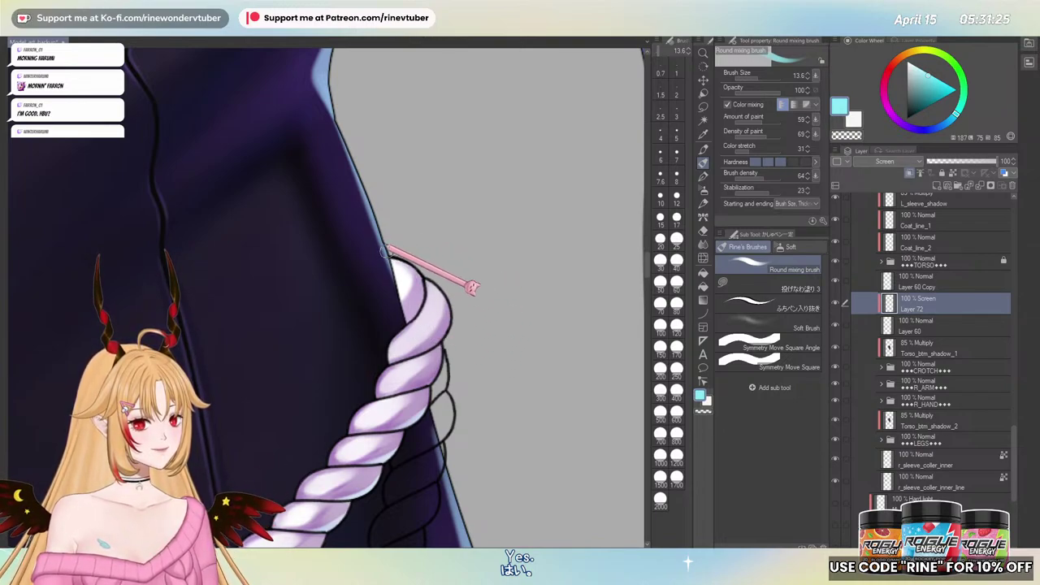
{"action": "scroll", "coordinate": [441, 312], "scroll_direction": "down", "scroll_amount": 3}
{"action": "scroll", "coordinate": [432, 342], "scroll_direction": "down", "scroll_amount": 3}
{"action": "scroll", "coordinate": [458, 330], "scroll_direction": "up", "scroll_amount": 3}
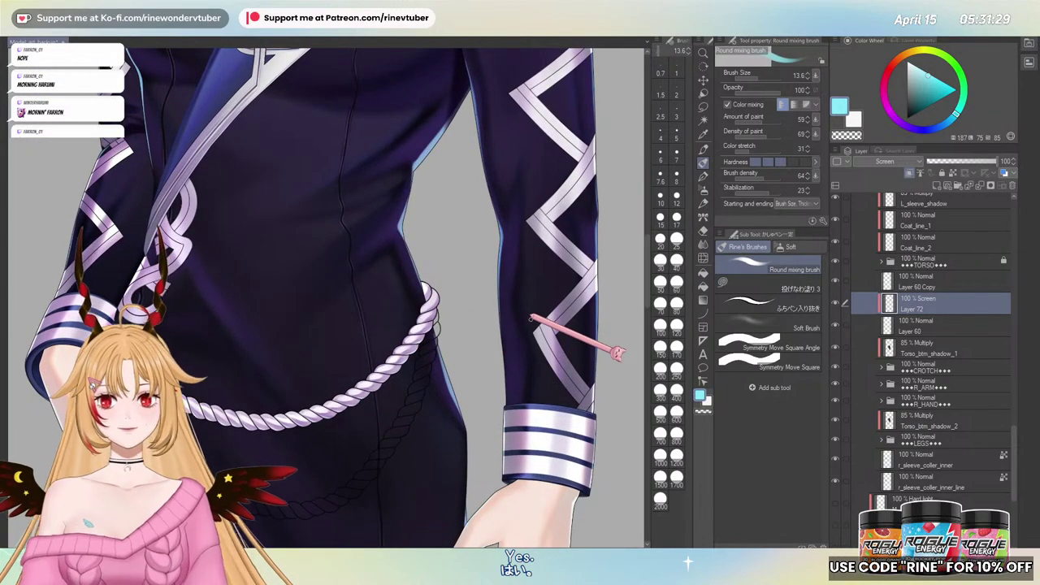
{"action": "key", "text": "ctrl+e"}
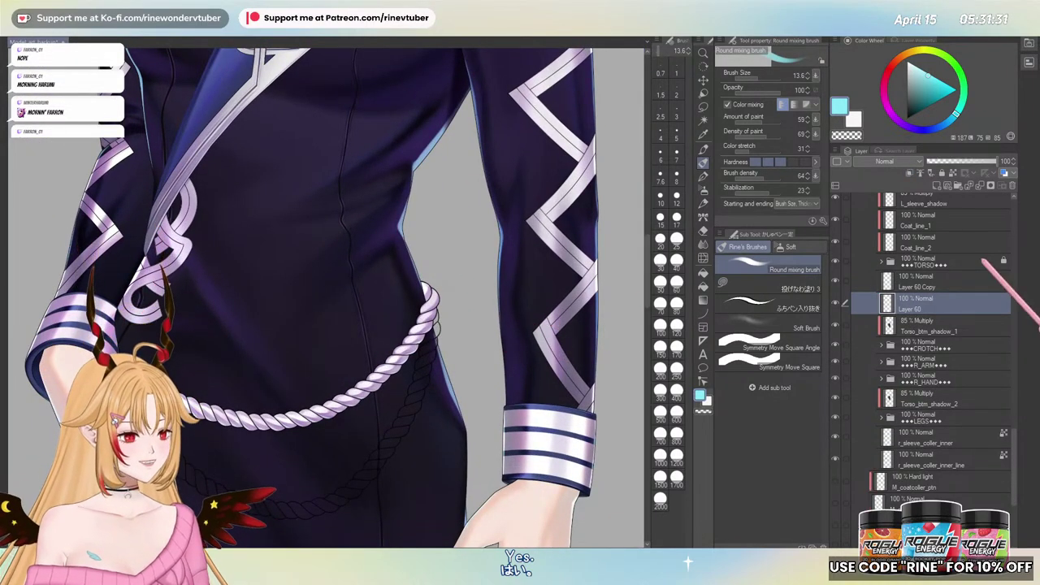
- Check the finished rope end against the torso and merge the outline layer Layer 60 Copy into Layer 60
{"action": "left_click", "coordinate": [836, 301]}
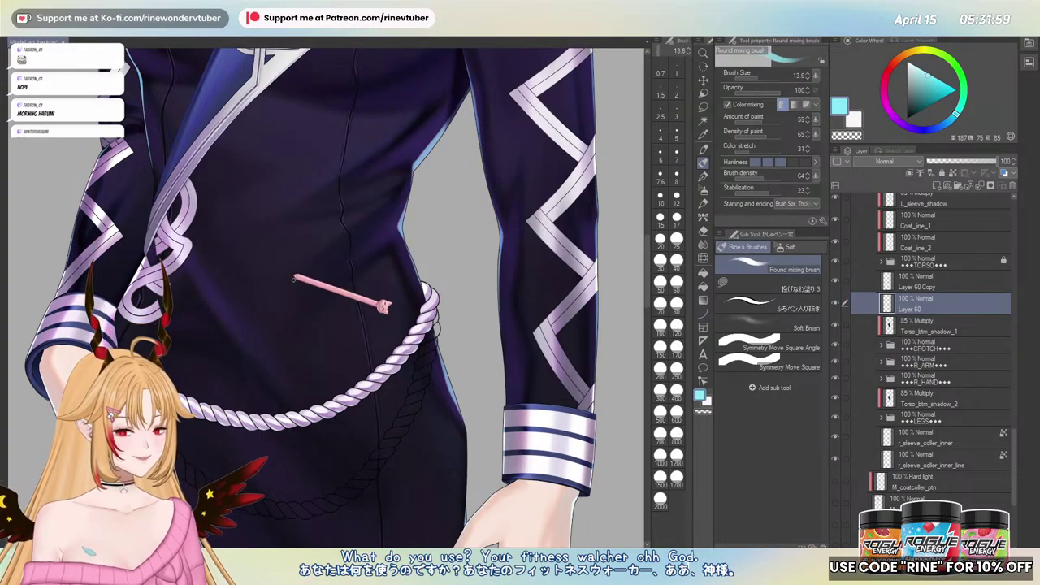
{"action": "scroll", "coordinate": [364, 291], "scroll_direction": "down", "scroll_amount": 2}
{"action": "scroll", "coordinate": [344, 318], "scroll_direction": "up", "scroll_amount": 2}
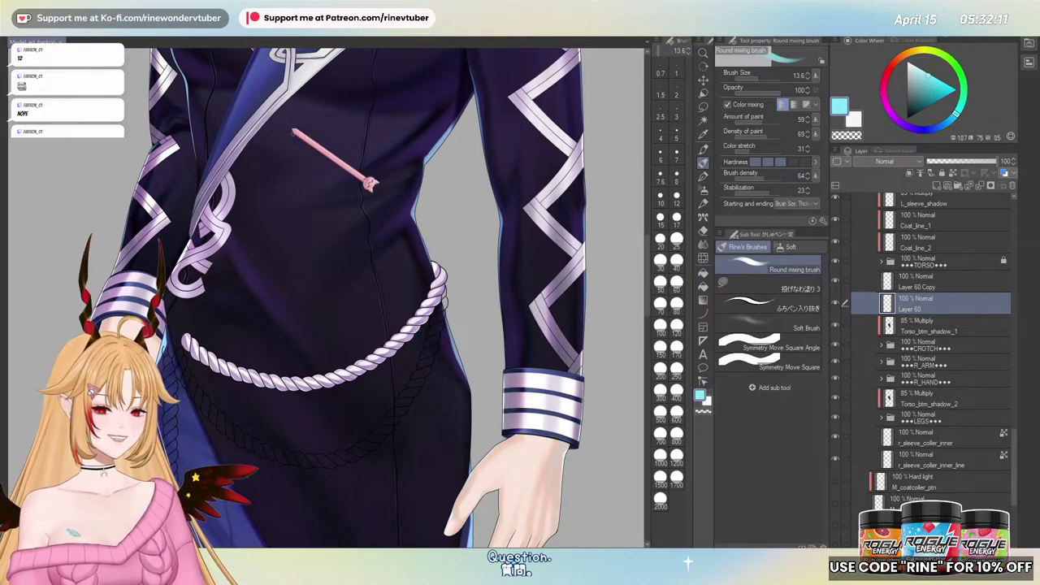
{"action": "scroll", "coordinate": [325, 333], "scroll_direction": "down", "scroll_amount": 2}
{"action": "scroll", "coordinate": [324, 372], "scroll_direction": "up", "scroll_amount": 2}
{"action": "scroll", "coordinate": [316, 318], "scroll_direction": "up", "scroll_amount": 3}
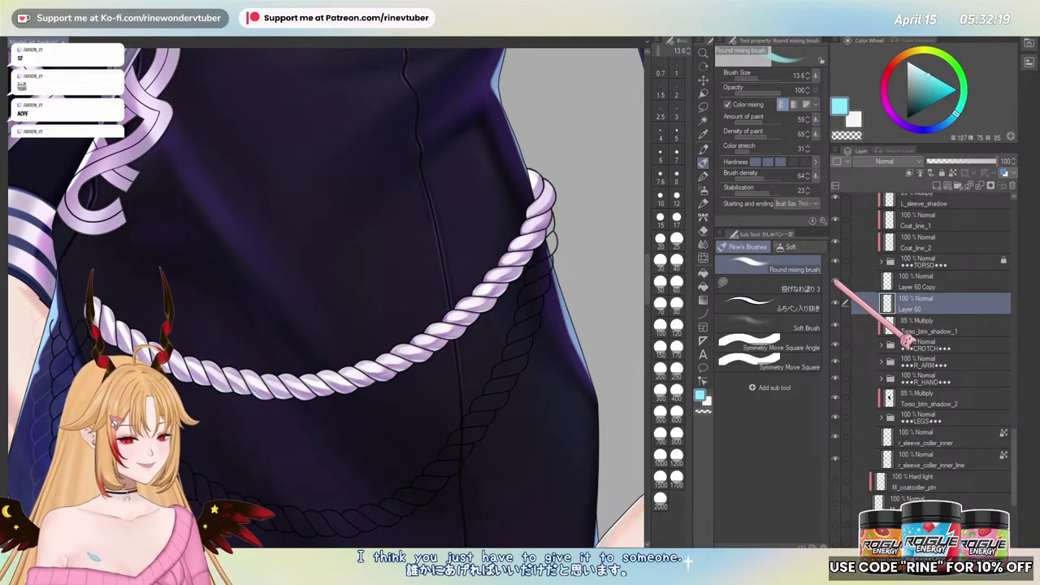
{"action": "left_click", "coordinate": [920, 281]}
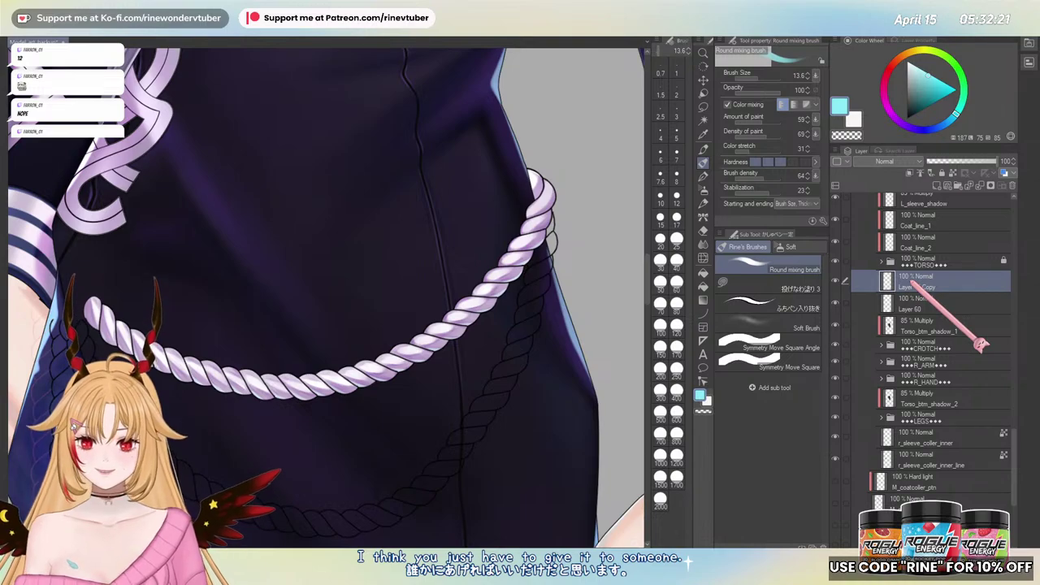
{"action": "key", "text": "ctrl+e"}
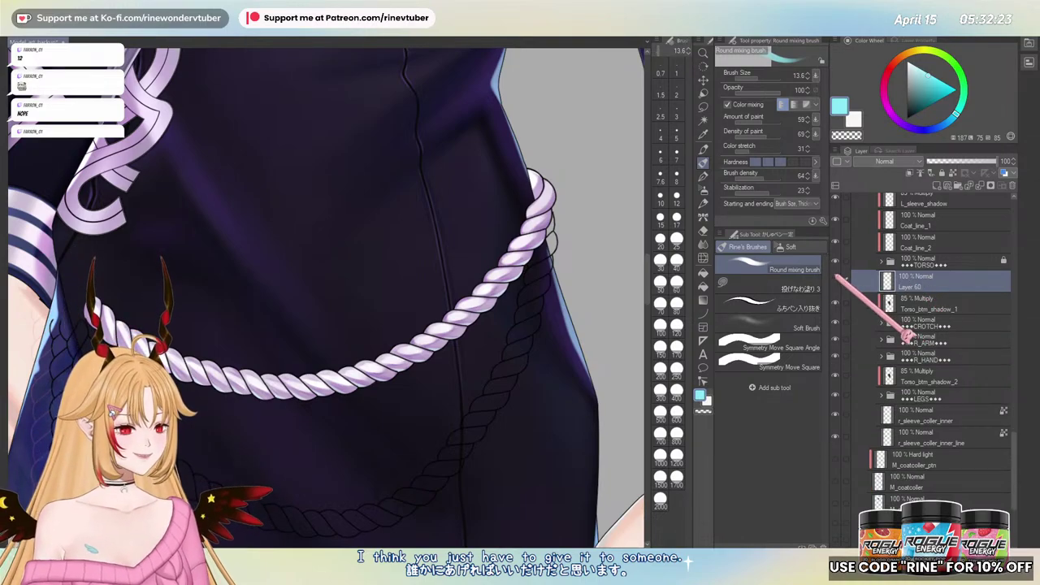
- Rename the merged Layer 60 below the TORSO folder to Rope_1_back, matching the front rope layer's name
{"action": "left_click_drag", "start_coordinate": [575, 268], "coordinate": [517, 339]}
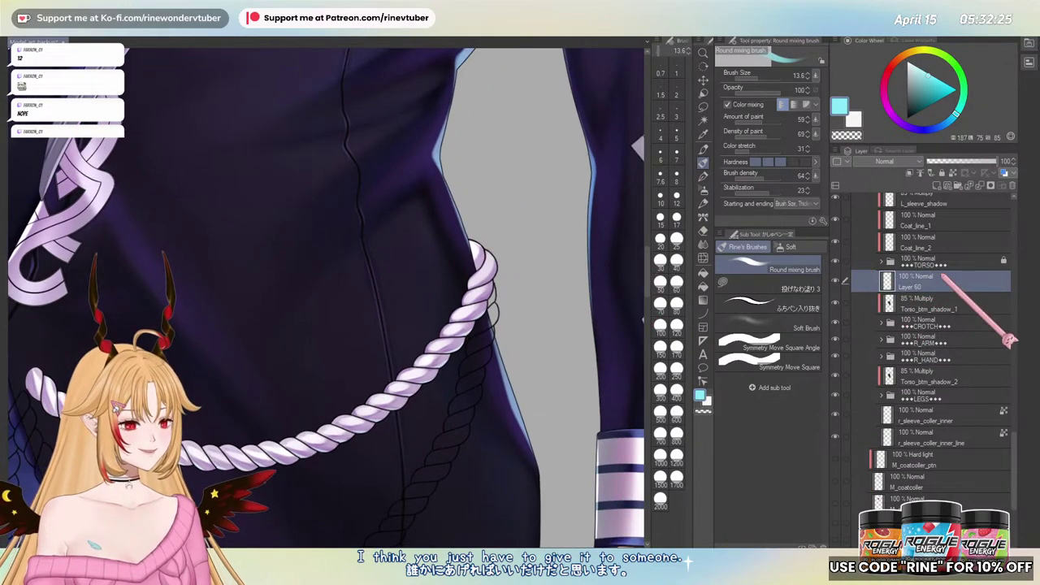
{"action": "scroll", "coordinate": [475, 239], "scroll_direction": "down", "scroll_amount": 2}
{"action": "scroll", "coordinate": [473, 237], "scroll_direction": "up", "scroll_amount": 3}
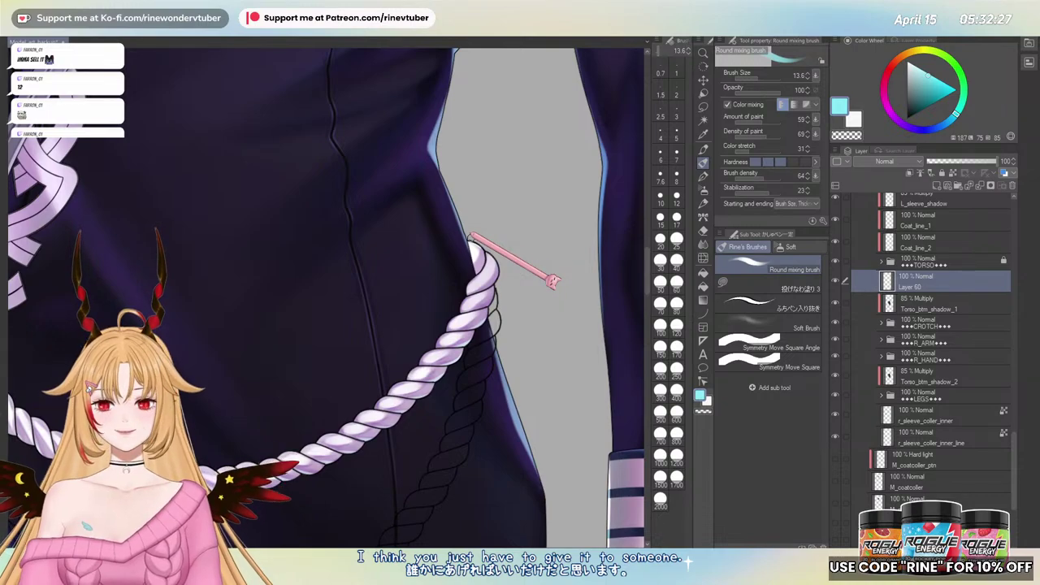
{"action": "scroll", "coordinate": [897, 301], "scroll_direction": "up", "scroll_amount": 5}
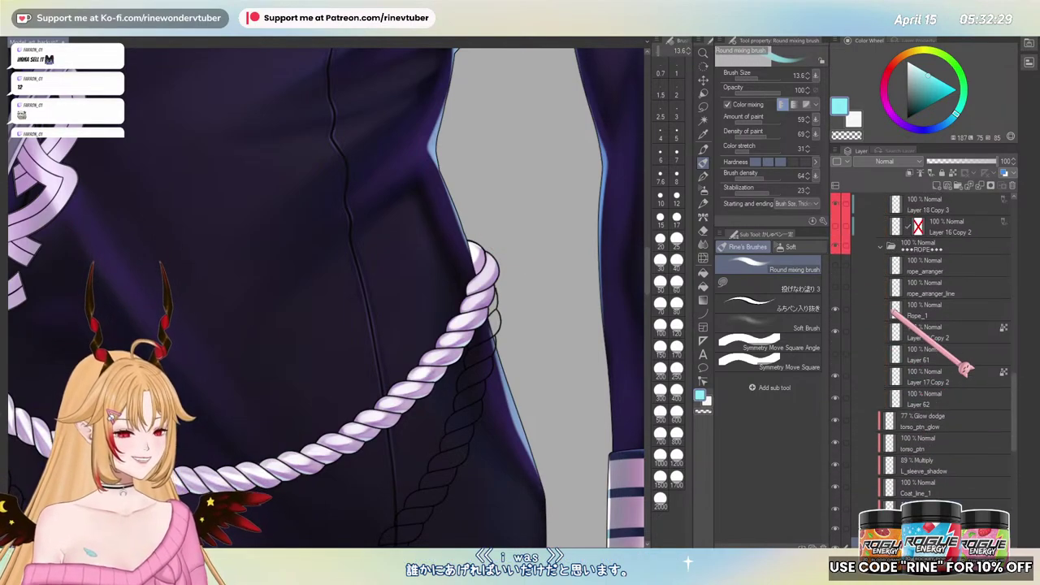
{"action": "left_click", "coordinate": [926, 311]}
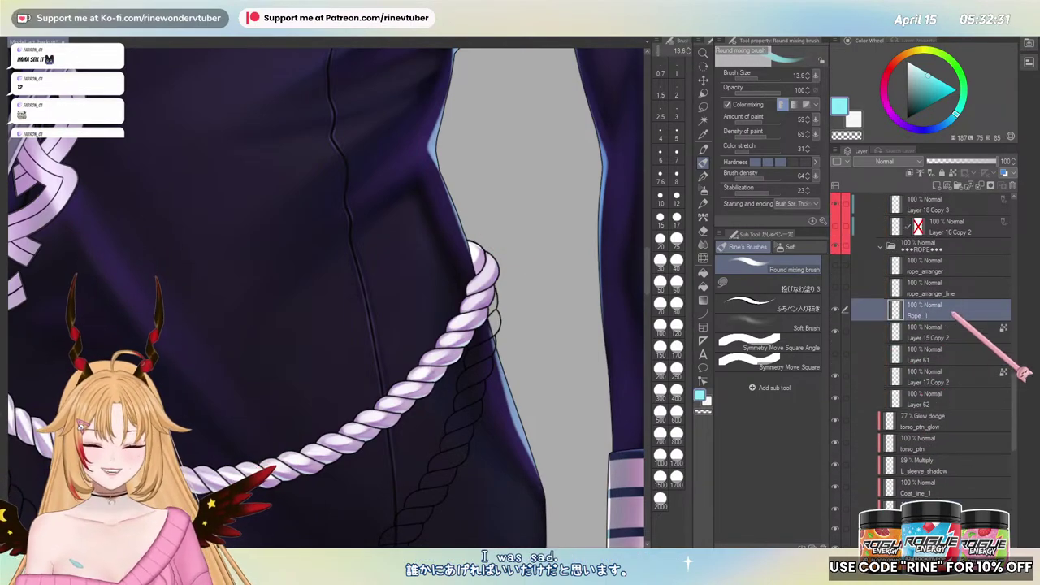
{"action": "scroll", "coordinate": [954, 317], "scroll_direction": "down", "scroll_amount": 5}
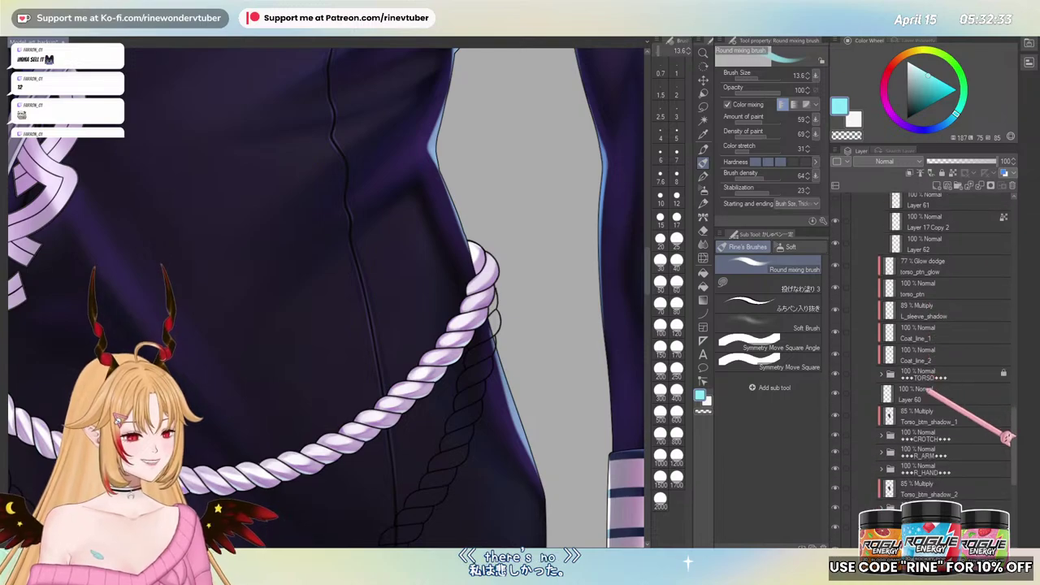
{"action": "left_click", "coordinate": [927, 391]}
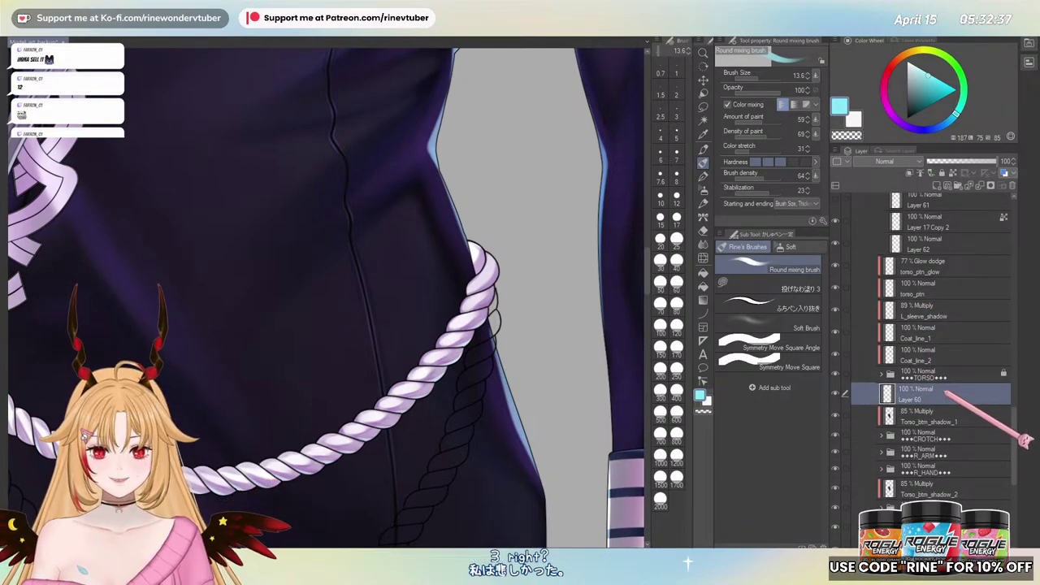
{"action": "type", "text": "Rope_1_back"}
{"action": "key", "text": "Return"}
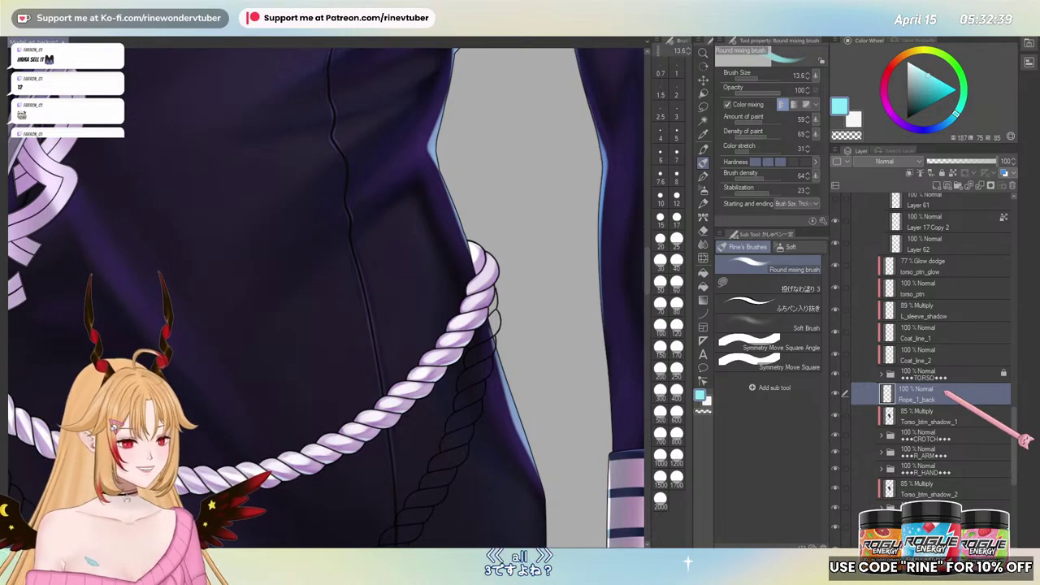
- Select the lower waist rope's line art layer, Layer 15 Copy 2, directly from the rope on the torso
{"action": "scroll", "coordinate": [532, 269], "scroll_direction": "down", "scroll_amount": 2}
{"action": "left_click_drag", "start_coordinate": [524, 301], "coordinate": [505, 421]}
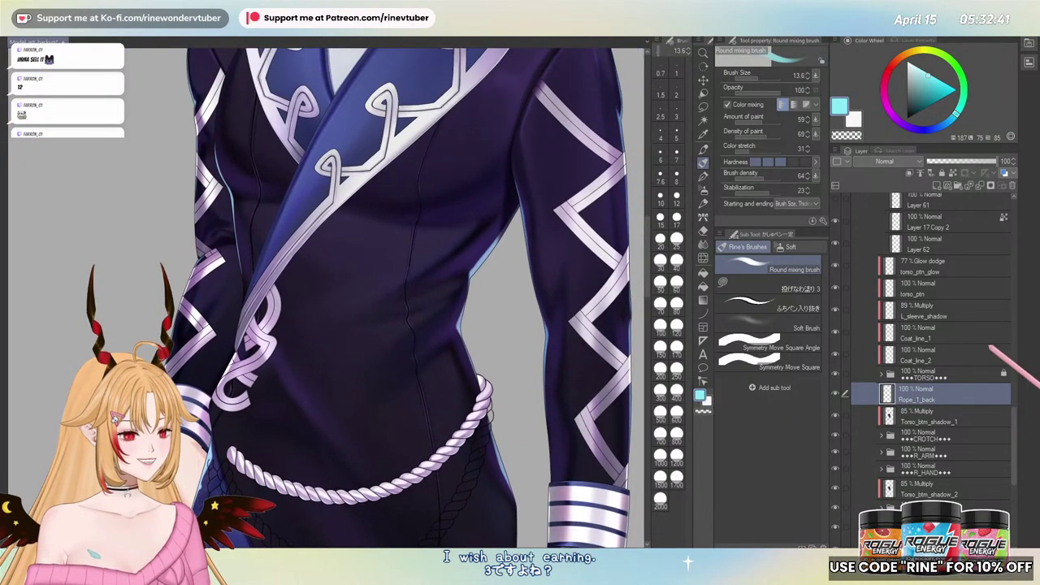
{"action": "scroll", "coordinate": [989, 430], "scroll_direction": "up", "scroll_amount": 5}
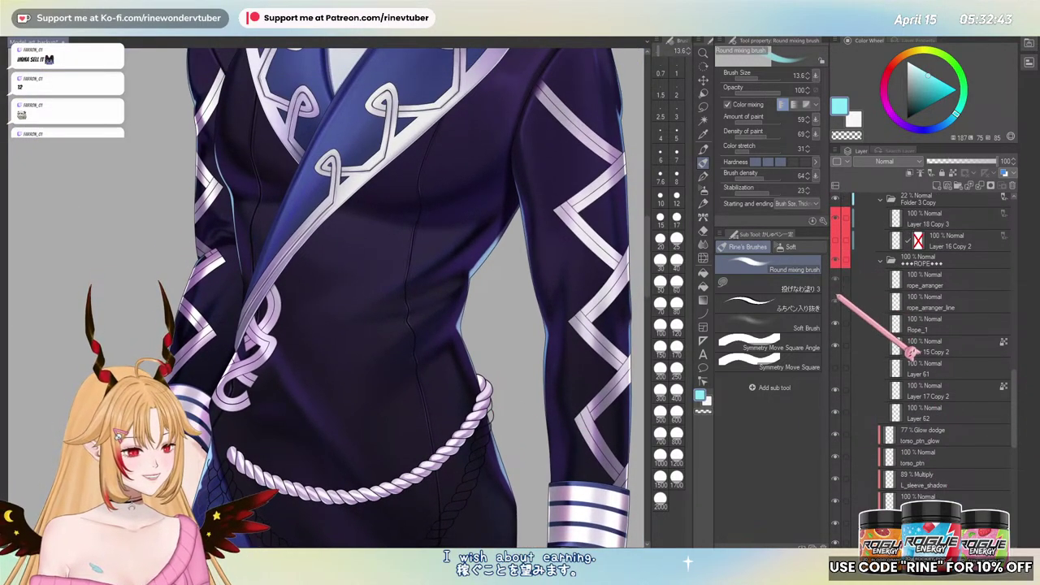
{"action": "scroll", "coordinate": [457, 227], "scroll_direction": "down", "scroll_amount": 4}
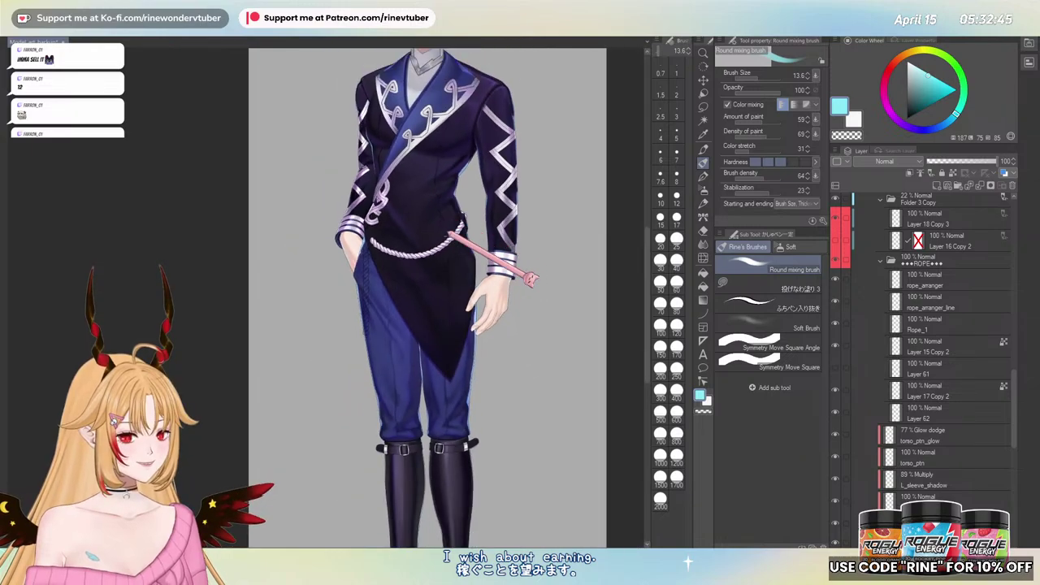
{"action": "scroll", "coordinate": [488, 284], "scroll_direction": "up", "scroll_amount": 5}
{"action": "scroll", "coordinate": [542, 341], "scroll_direction": "up", "scroll_amount": 3}
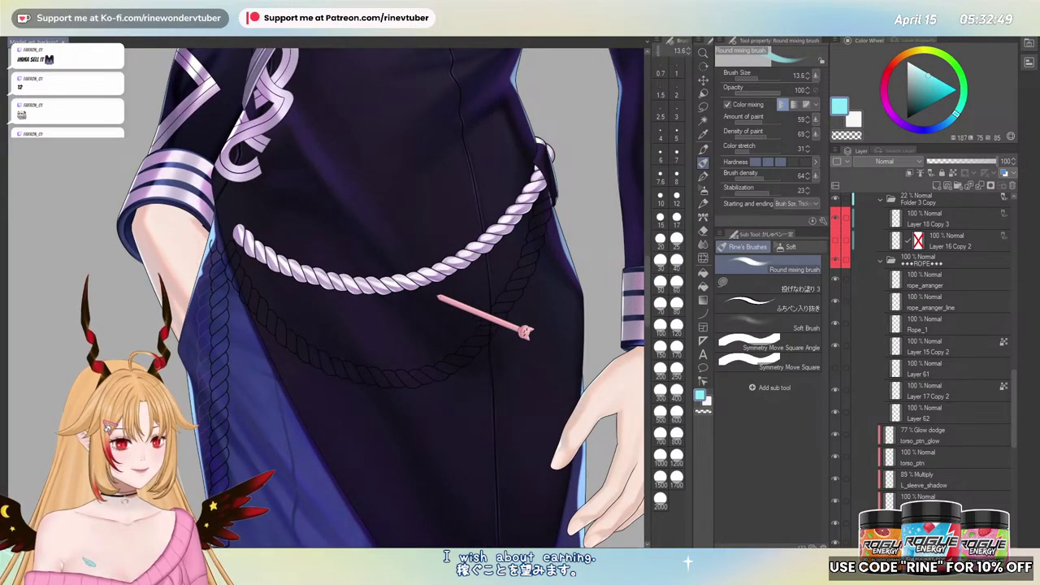
{"action": "key", "text": "k"}
{"action": "scroll", "coordinate": [488, 308], "scroll_direction": "up", "scroll_amount": 3}
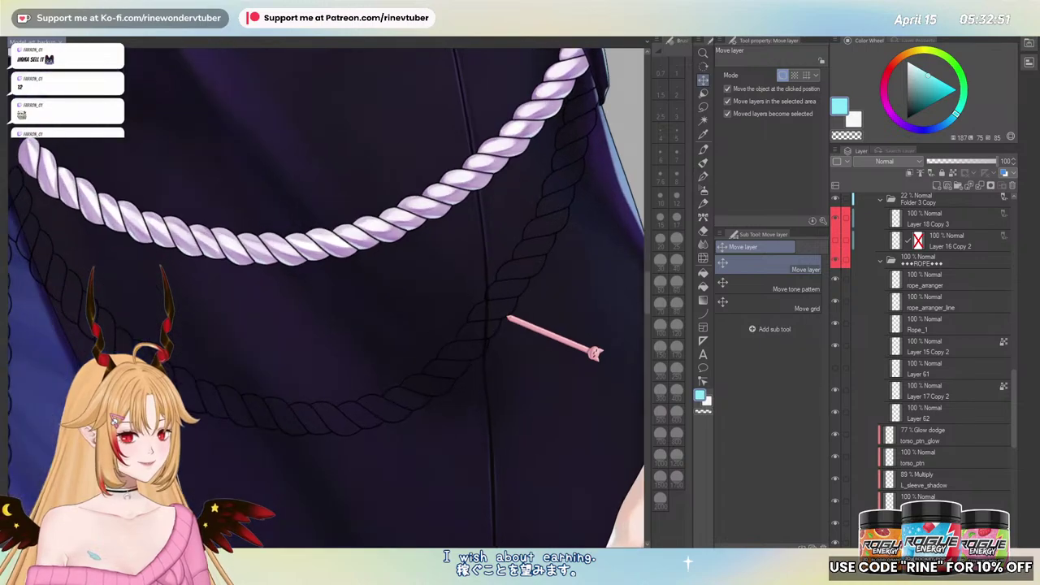
{"action": "left_click", "coordinate": [502, 315]}
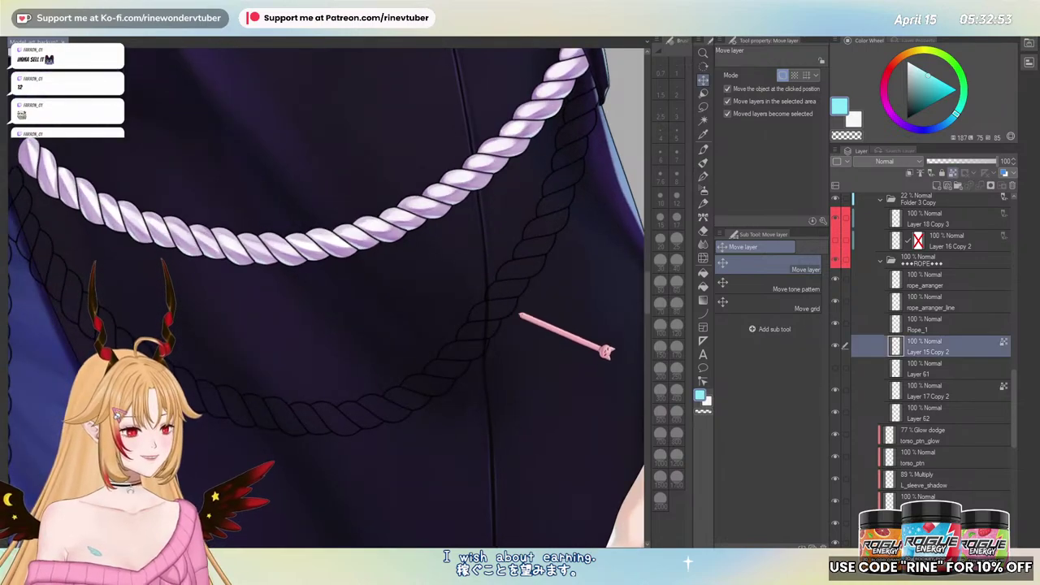
- Check Layer 15 Copy 2 by toggling its visibility, and show the lower rope's white fill, Layer 61
{"action": "left_click", "coordinate": [836, 345]}
{"action": "left_click", "coordinate": [836, 345]}
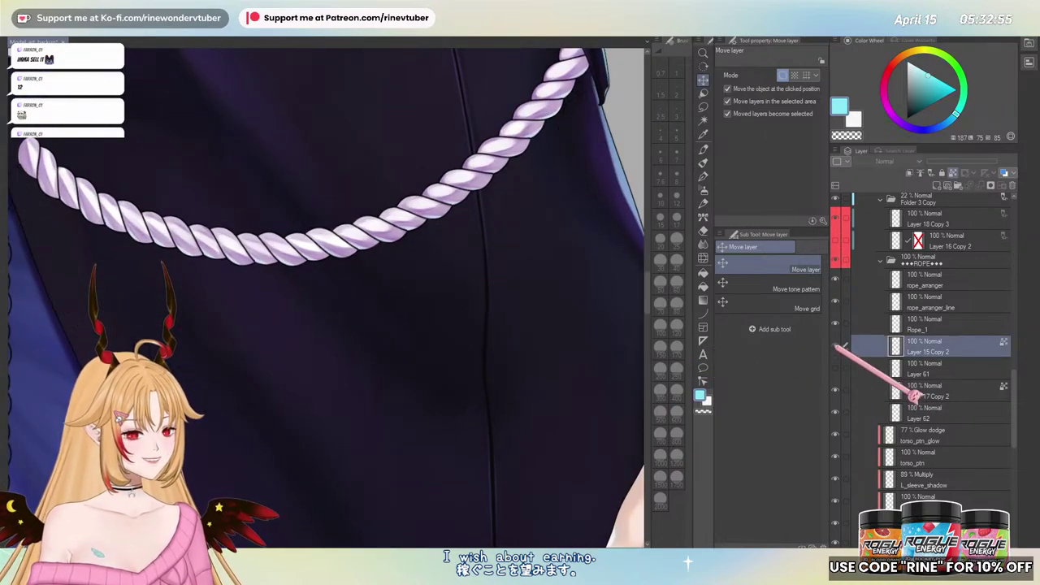
{"action": "left_click", "coordinate": [834, 367]}
{"action": "left_click", "coordinate": [834, 367]}
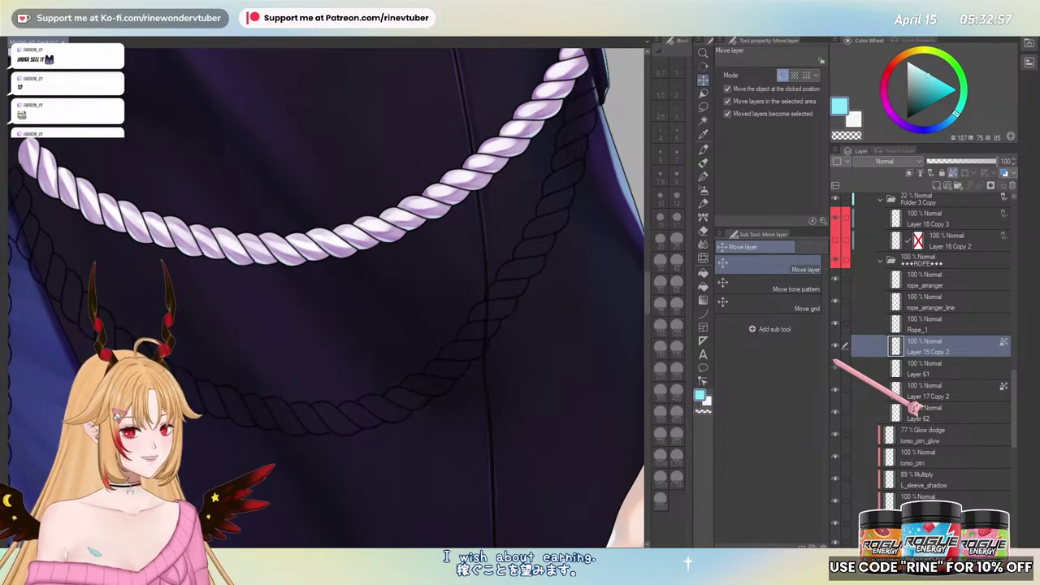
{"action": "left_click", "coordinate": [834, 367]}
{"action": "scroll", "coordinate": [520, 308], "scroll_direction": "down", "scroll_amount": 3}
{"action": "scroll", "coordinate": [557, 342], "scroll_direction": "down", "scroll_amount": 1}
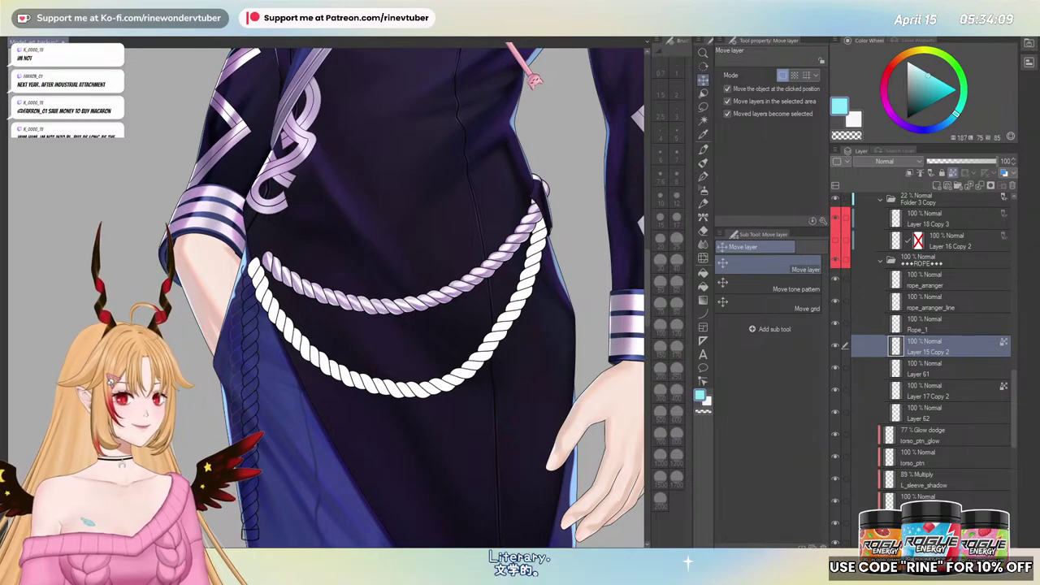
- Examine how the white lower rope hangs against the shaded upper rope on the torso
{"action": "left_click_drag", "start_coordinate": [225, 50], "coordinate": [327, 59]}
{"action": "key", "text": "ctrl+z"}
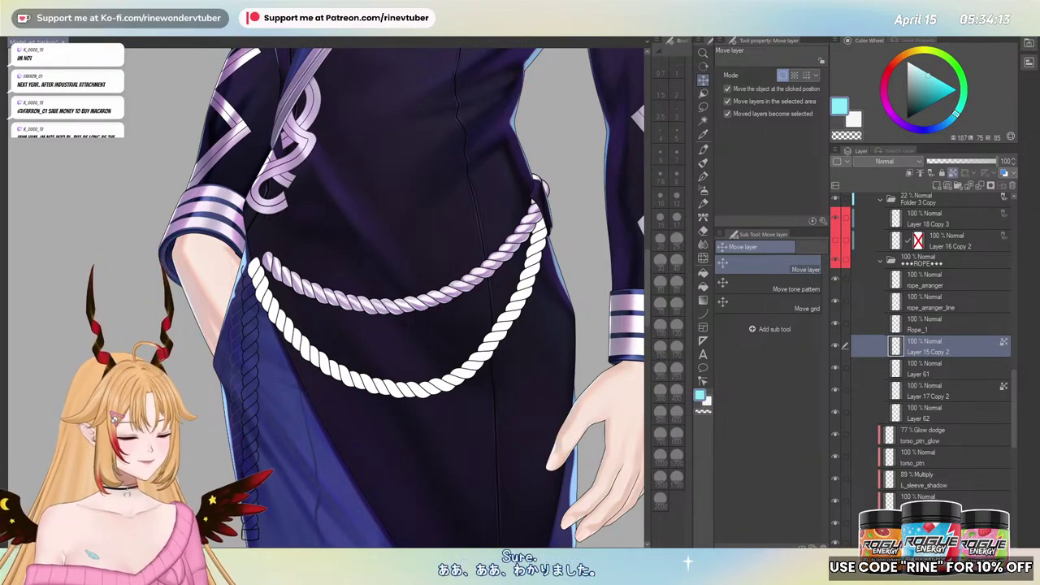
{"action": "key", "text": "ctrl+y"}
{"action": "scroll", "coordinate": [349, 292], "scroll_direction": "down", "scroll_amount": 1}
{"action": "scroll", "coordinate": [349, 292], "scroll_direction": "up", "scroll_amount": 1}
{"action": "scroll", "coordinate": [350, 292], "scroll_direction": "down", "scroll_amount": 2}
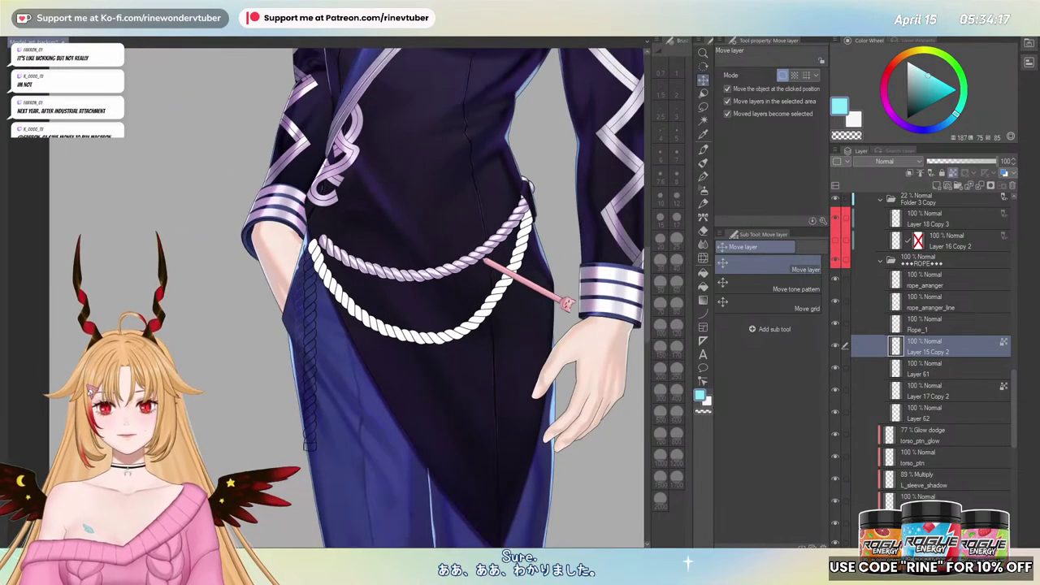
{"action": "scroll", "coordinate": [515, 230], "scroll_direction": "up", "scroll_amount": 2}
{"action": "scroll", "coordinate": [513, 227], "scroll_direction": "down", "scroll_amount": 2}
{"action": "scroll", "coordinate": [512, 227], "scroll_direction": "up", "scroll_amount": 1}
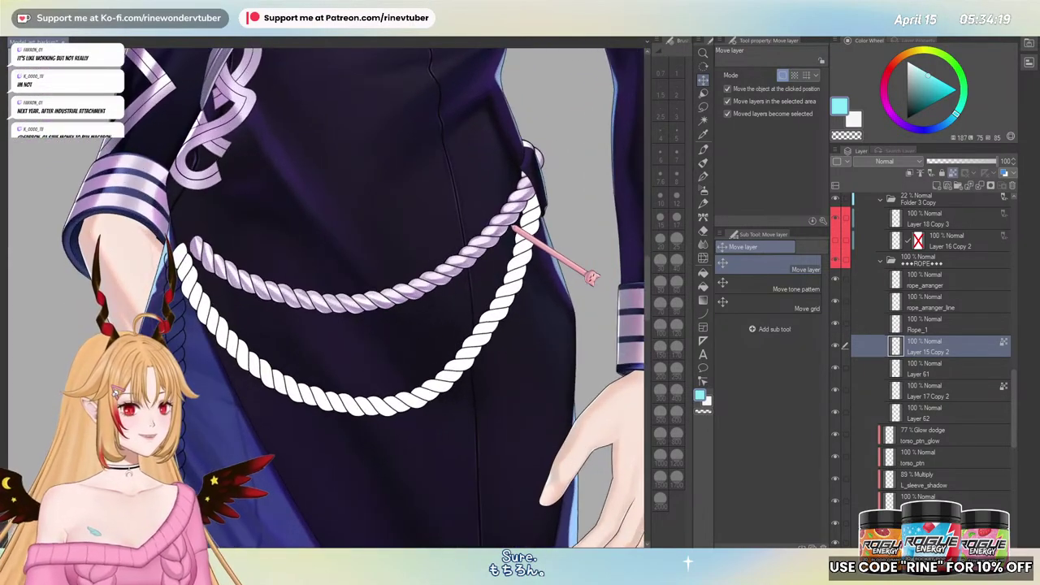
{"action": "scroll", "coordinate": [350, 292], "scroll_direction": "down", "scroll_amount": 2}
{"action": "scroll", "coordinate": [349, 293], "scroll_direction": "up", "scroll_amount": 1}
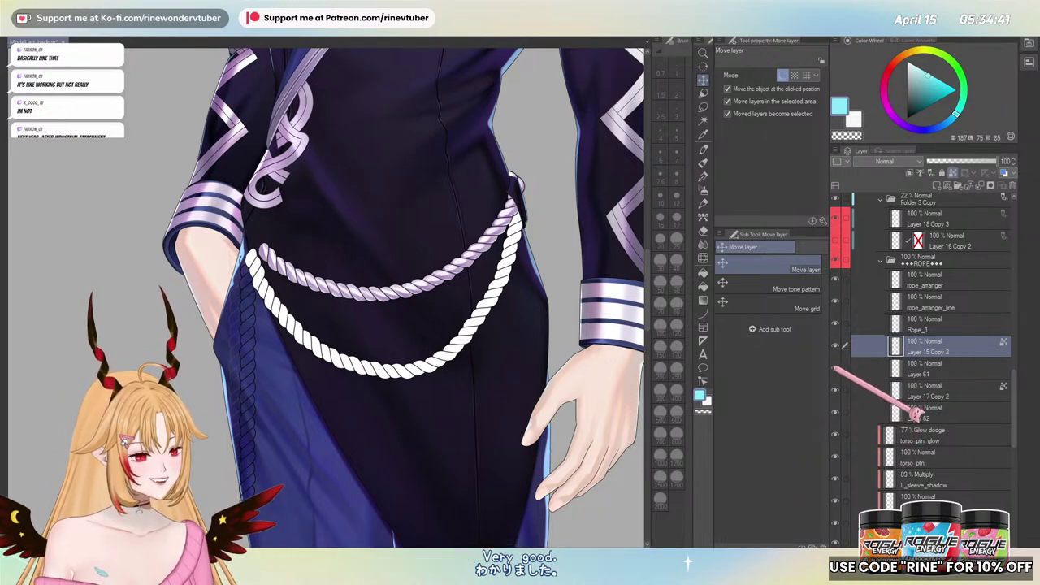
- Add a new layer clipped above Layer 61 and sample the upper rope's light purple for the Round mixing brush
{"action": "key", "text": "ctrl+shift+n"}
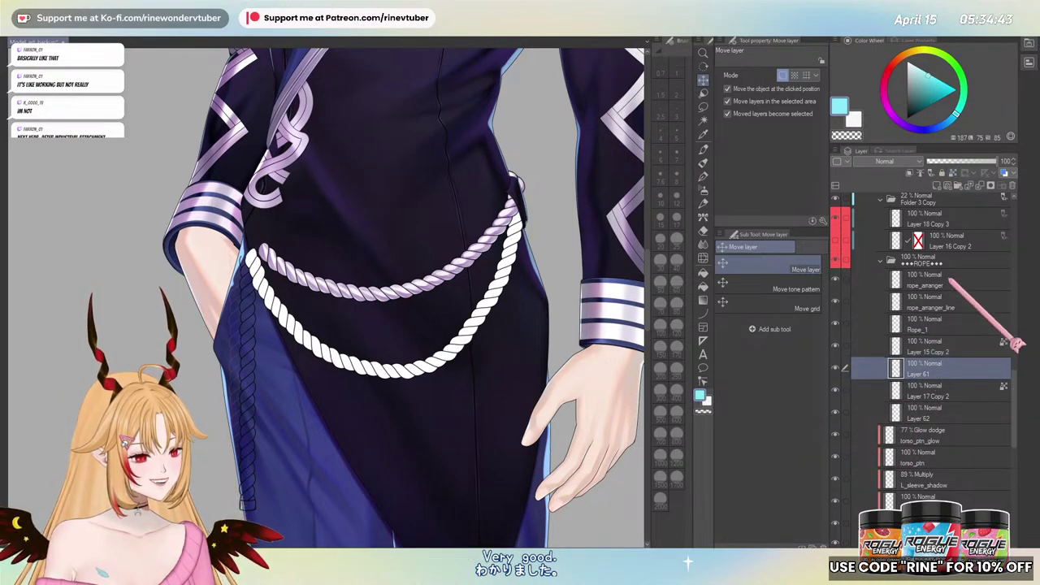
{"action": "left_click", "coordinate": [909, 172]}
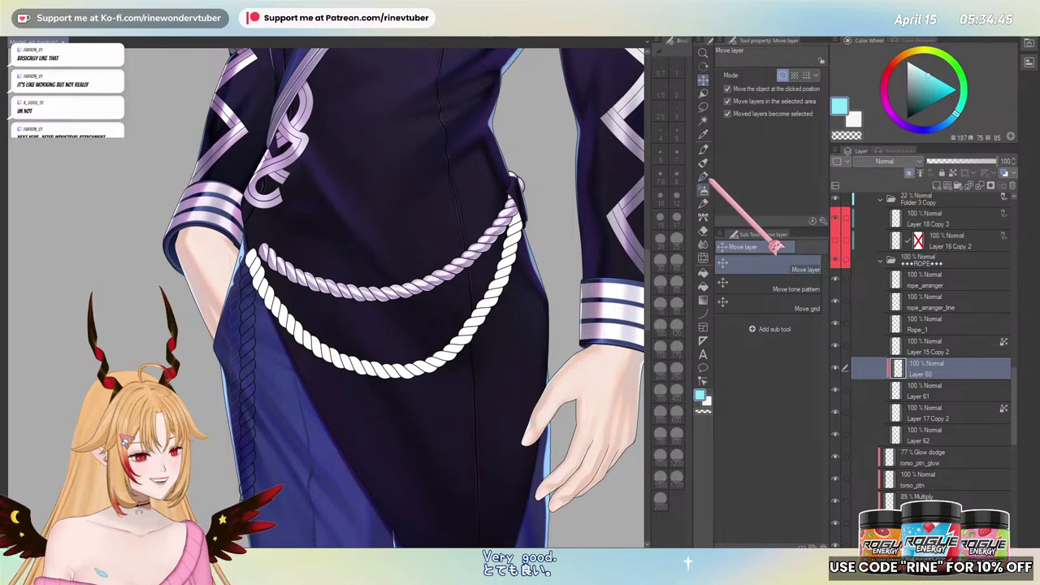
{"action": "left_click", "coordinate": [703, 162]}
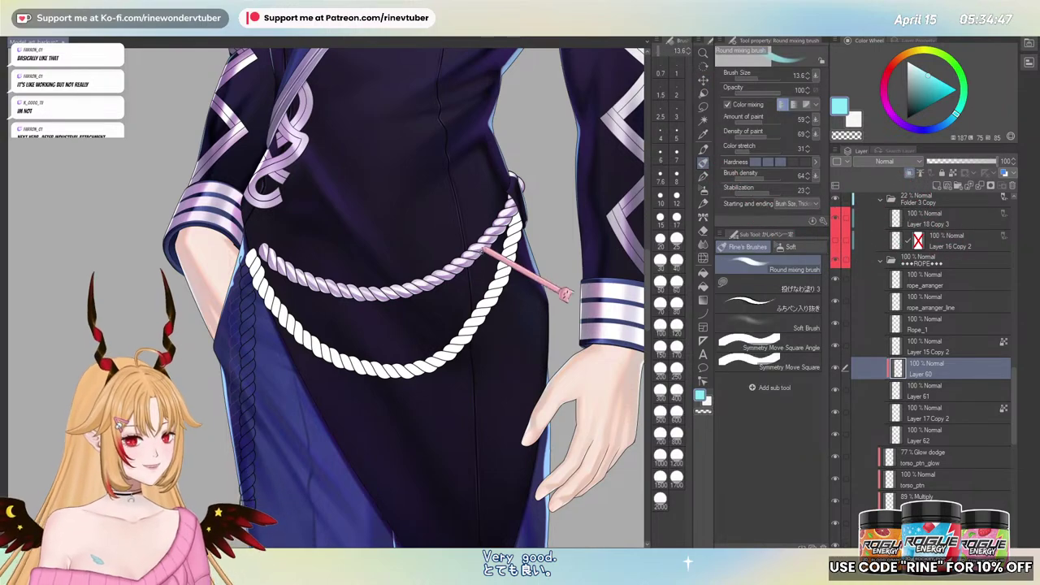
{"action": "scroll", "coordinate": [463, 298], "scroll_direction": "up", "scroll_amount": 2}
{"action": "scroll", "coordinate": [484, 247], "scroll_direction": "up", "scroll_amount": 2}
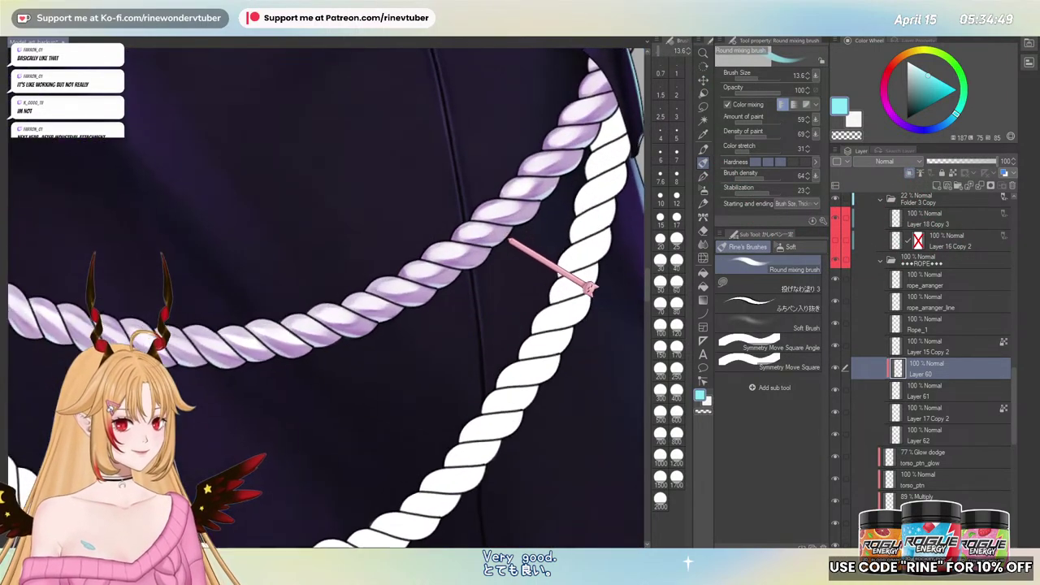
{"action": "left_click", "coordinate": [477, 252], "text": "alt"}
- Hide the Rope_1 layer to expose the lower rope's end beside the torso edge
{"action": "scroll", "coordinate": [476, 319], "scroll_direction": "down", "scroll_amount": 2}
{"action": "left_click_drag", "start_coordinate": [483, 315], "coordinate": [370, 358]}
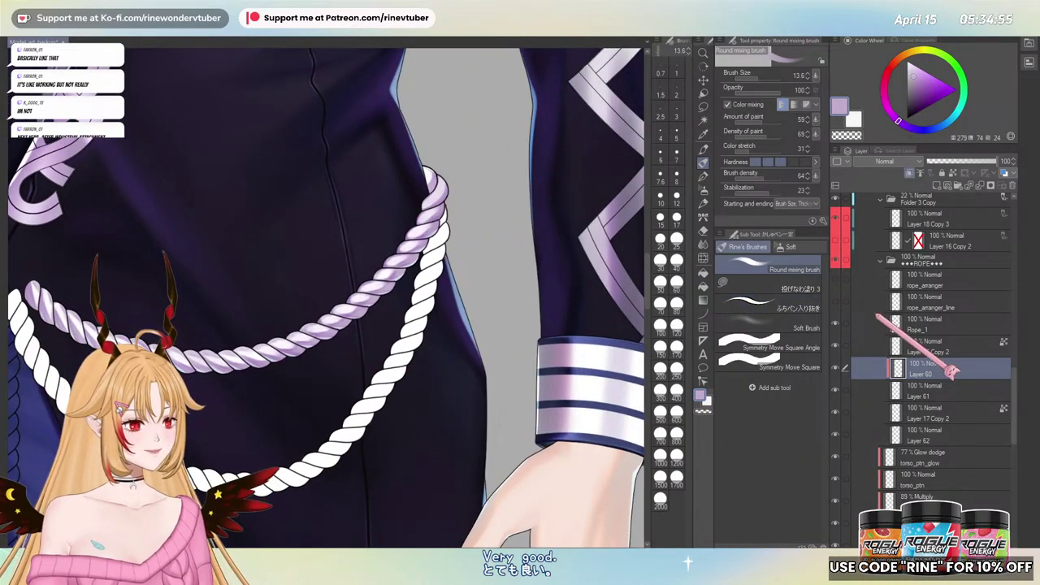
{"action": "left_click", "coordinate": [835, 324]}
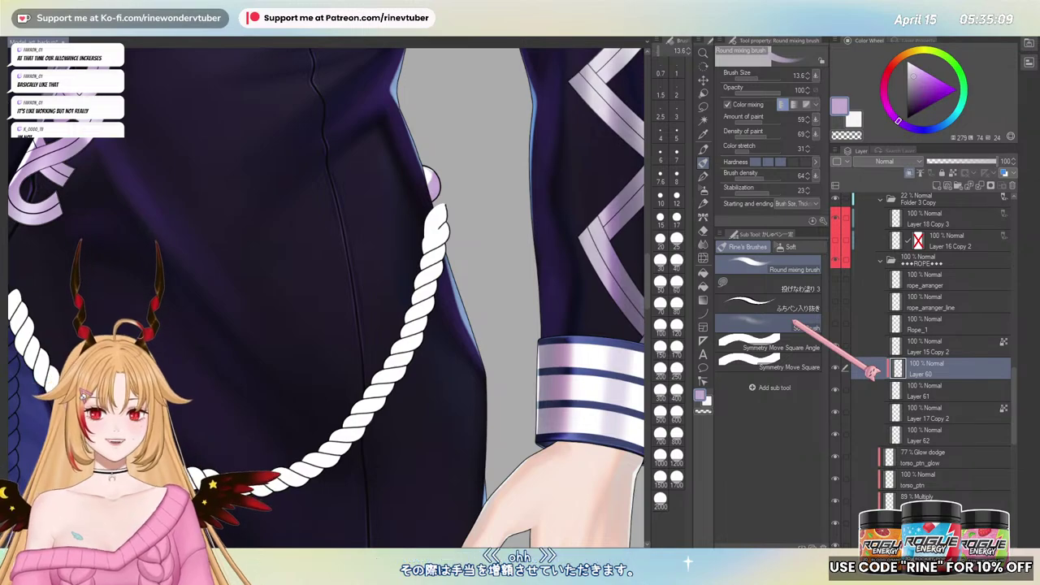
{"action": "scroll", "coordinate": [483, 228], "scroll_direction": "up", "scroll_amount": 5}
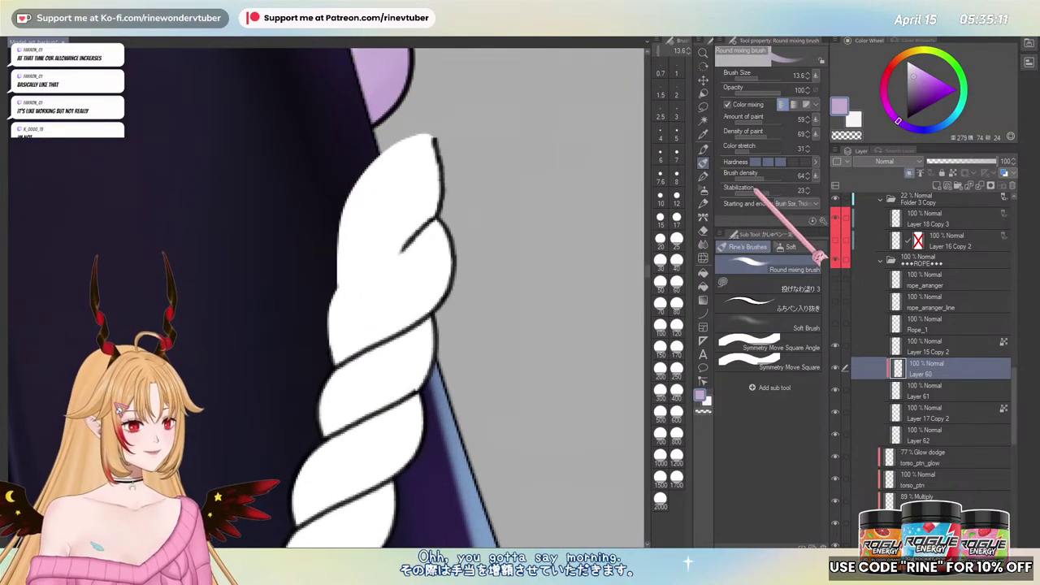
- Complete the unfinished twist line below the lower rope's uppermost strand with a black G-pen at size 4.6, redrawing until it curves smoothly
{"action": "left_click", "coordinate": [703, 173]}
{"action": "left_click", "coordinate": [897, 121]}
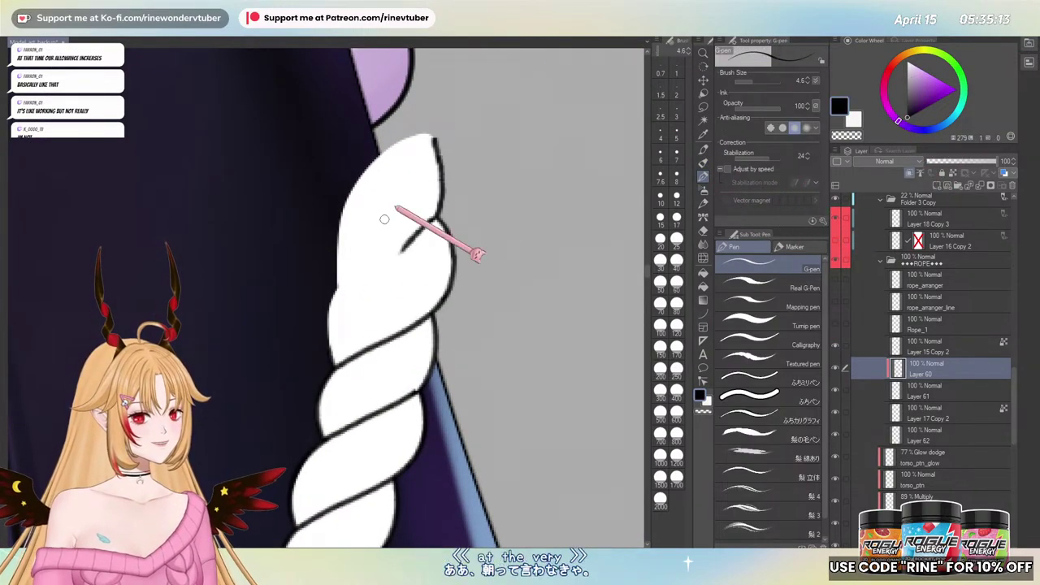
{"action": "left_click_drag", "start_coordinate": [317, 302], "coordinate": [456, 182]}
{"action": "key", "text": "ctrl+z"}
{"action": "left_click_drag", "start_coordinate": [323, 296], "coordinate": [432, 211]}
{"action": "key", "text": "ctrl+z"}
{"action": "mouse_move", "coordinate": [334, 290]}
{"action": "left_mouse_down"}
{"action": "mouse_move", "coordinate": [375, 269]}
{"action": "mouse_move", "coordinate": [436, 211]}
{"action": "left_mouse_up"}
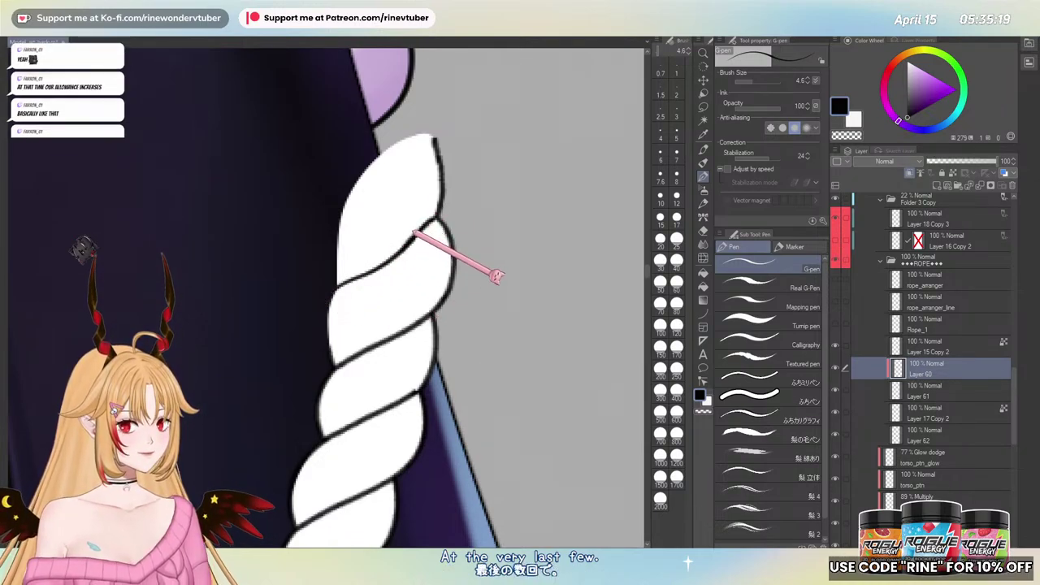
{"action": "key", "text": "ctrl+z"}
{"action": "left_click_drag", "start_coordinate": [330, 299], "coordinate": [422, 229]}
{"action": "key", "text": "ctrl+z"}
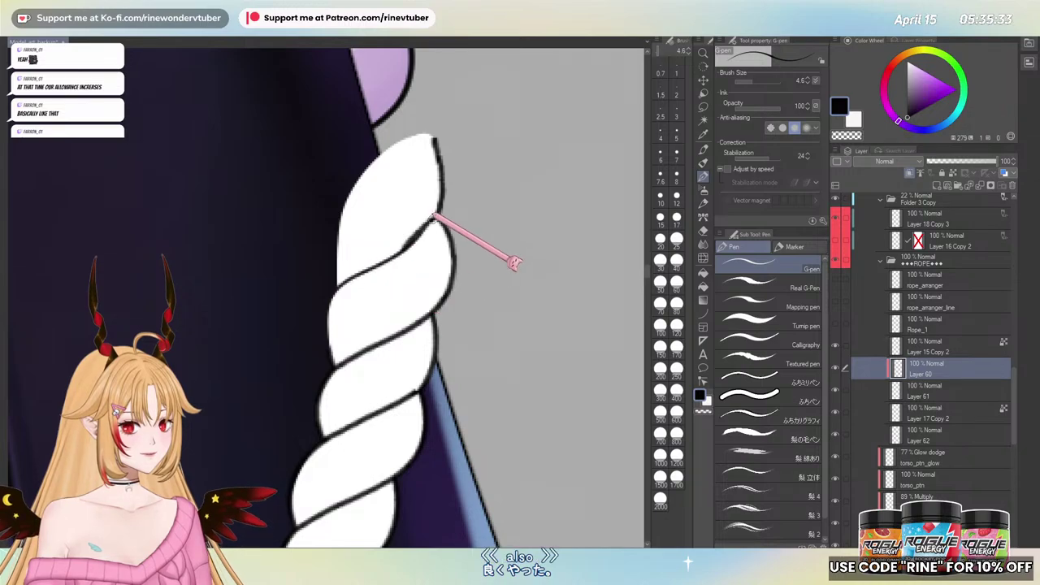
{"action": "left_click_drag", "start_coordinate": [338, 285], "coordinate": [400, 247]}
{"action": "key", "text": "ctrl+z"}
{"action": "left_click_drag", "start_coordinate": [330, 307], "coordinate": [368, 270]}
{"action": "key", "text": "ctrl+z"}
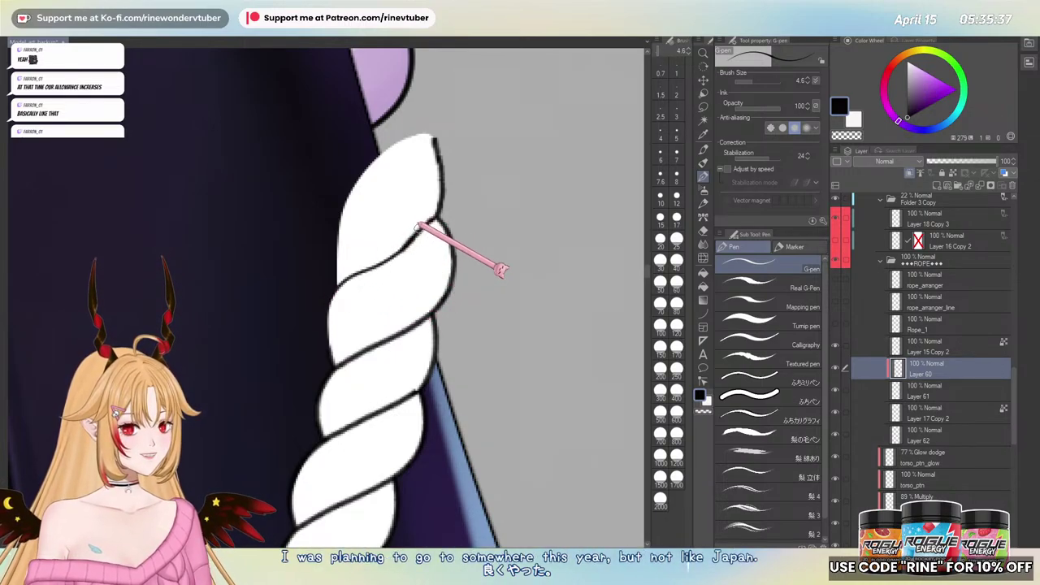
{"action": "mouse_move", "coordinate": [490, 226]}
{"action": "left_mouse_down"}
{"action": "mouse_move", "coordinate": [386, 131]}
{"action": "mouse_move", "coordinate": [317, 155]}
{"action": "mouse_move", "coordinate": [327, 272]}
{"action": "left_mouse_up"}
{"action": "key", "text": "ctrl+z"}
{"action": "left_click_drag", "start_coordinate": [309, 189], "coordinate": [328, 286]}
{"action": "key", "text": "ctrl+z"}
{"action": "left_click_drag", "start_coordinate": [308, 190], "coordinate": [333, 288]}
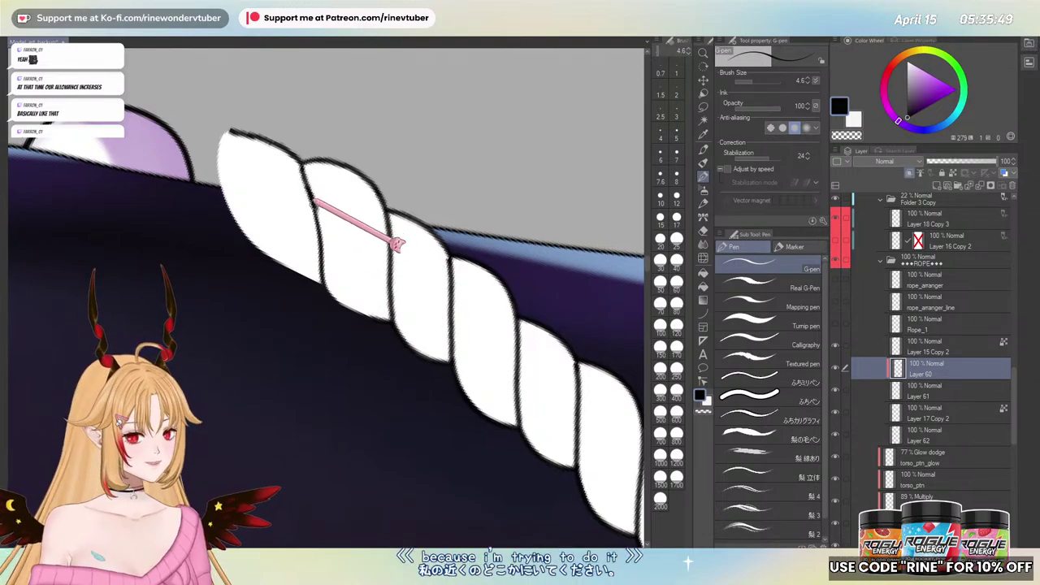
{"action": "left_click_drag", "start_coordinate": [334, 317], "coordinate": [344, 486]}
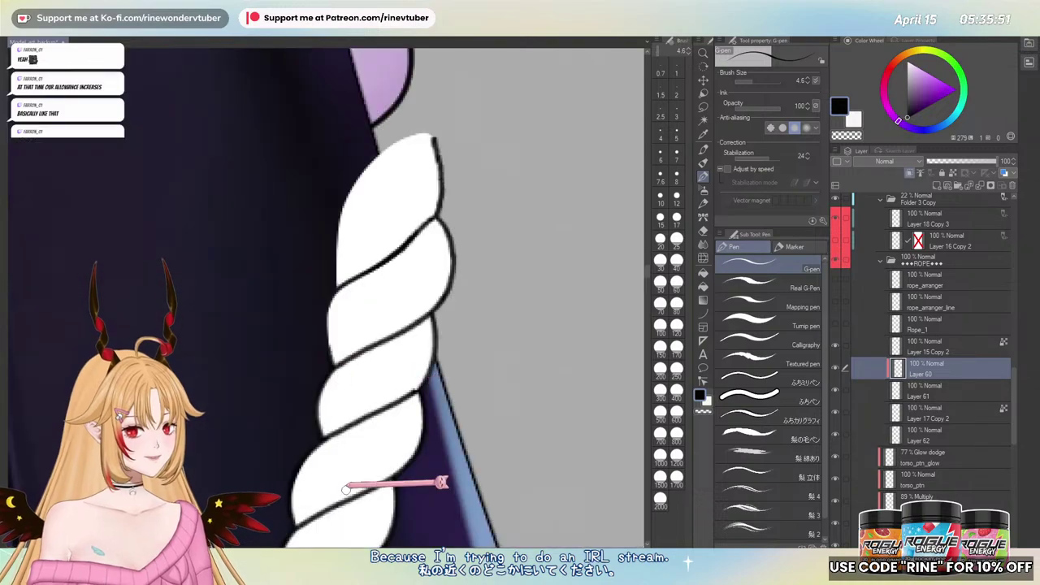
{"action": "left_click_drag", "start_coordinate": [403, 191], "coordinate": [344, 260]}
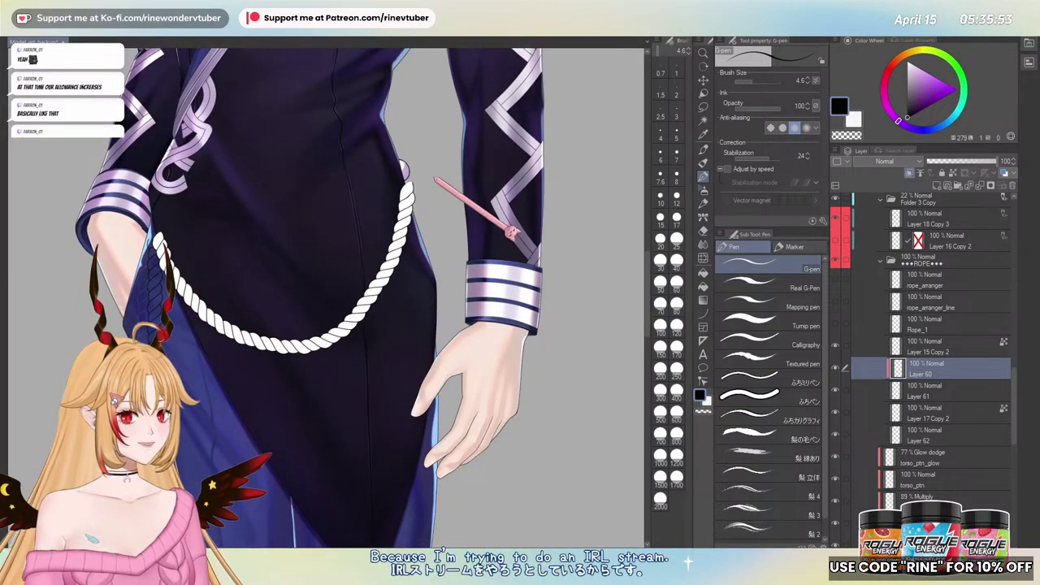
- Examine both ends of the white lower rope for missing outlines and how they meet the torso edge
{"action": "left_click_drag", "start_coordinate": [155, 241], "coordinate": [221, 215]}
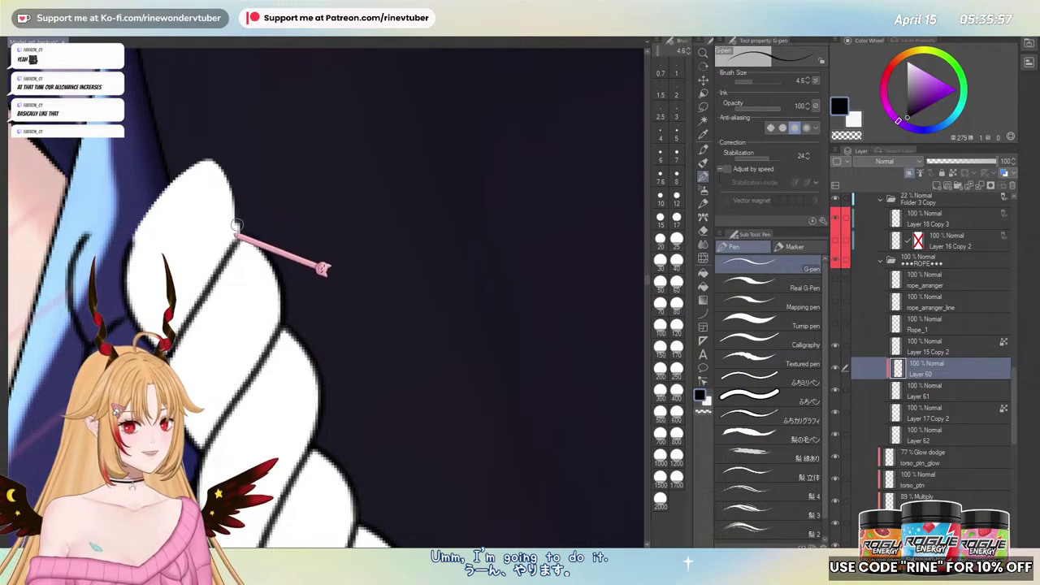
{"action": "key", "text": "e"}
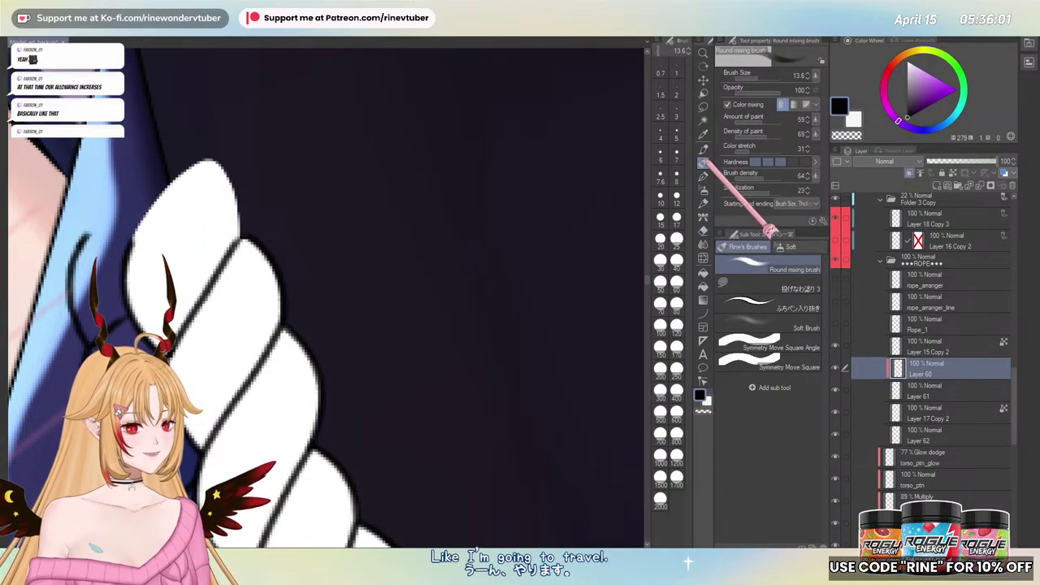
{"action": "key", "text": "p"}
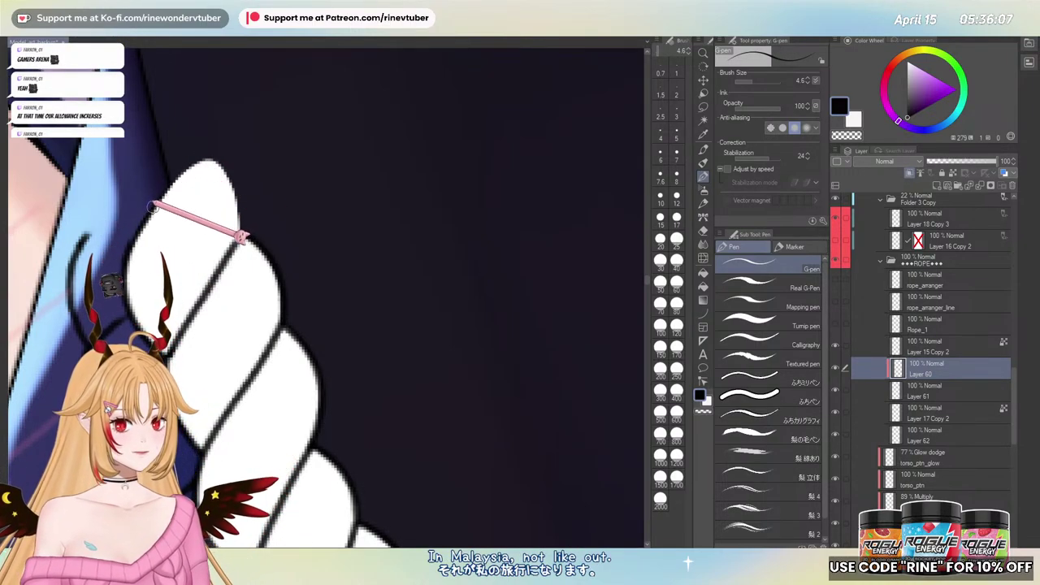
{"action": "scroll", "coordinate": [248, 302], "scroll_direction": "down", "scroll_amount": 4}
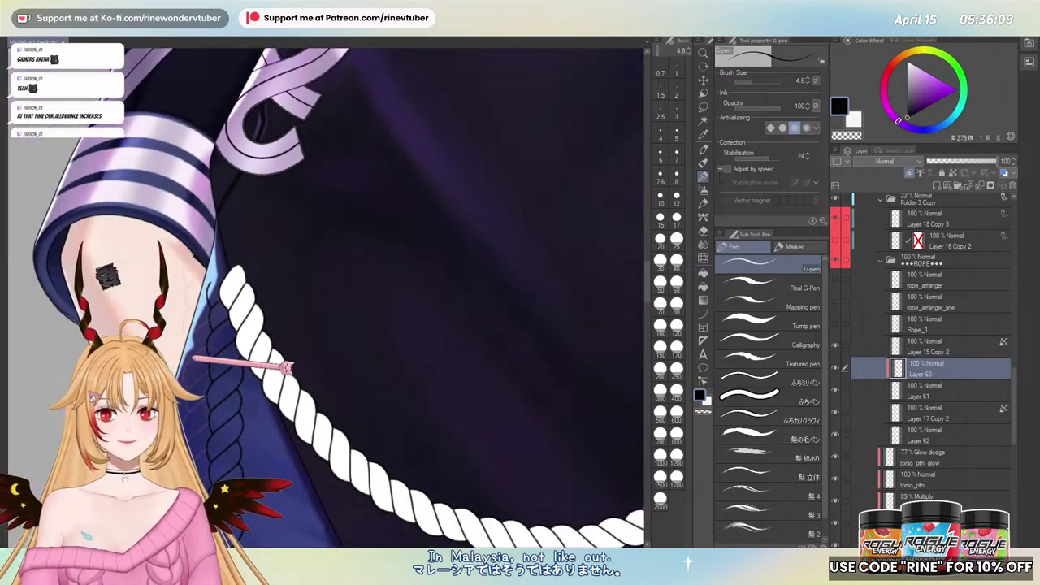
{"action": "scroll", "coordinate": [323, 339], "scroll_direction": "down", "scroll_amount": 4}
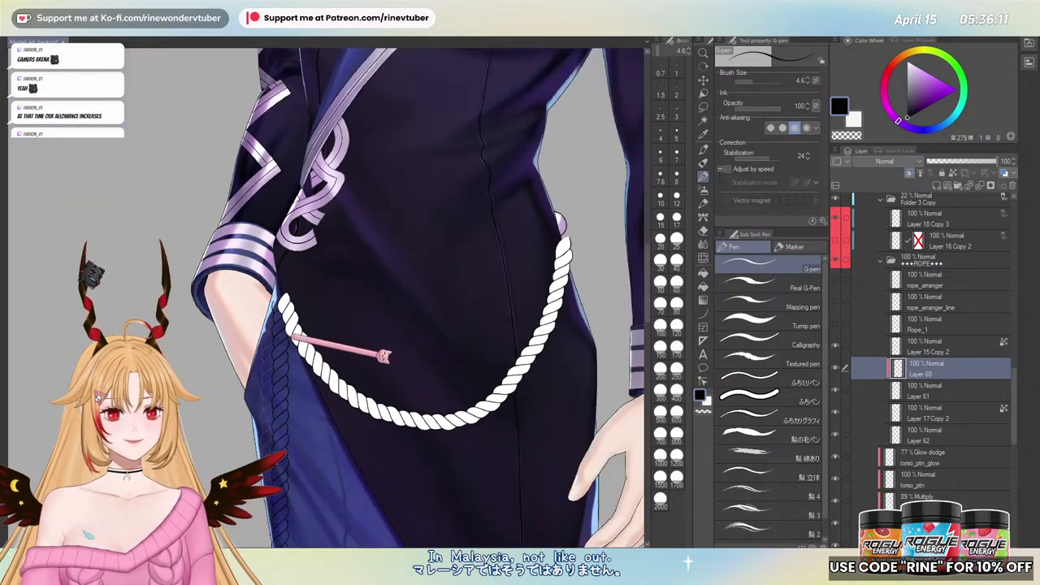
{"action": "scroll", "coordinate": [372, 310], "scroll_direction": "up", "scroll_amount": 5}
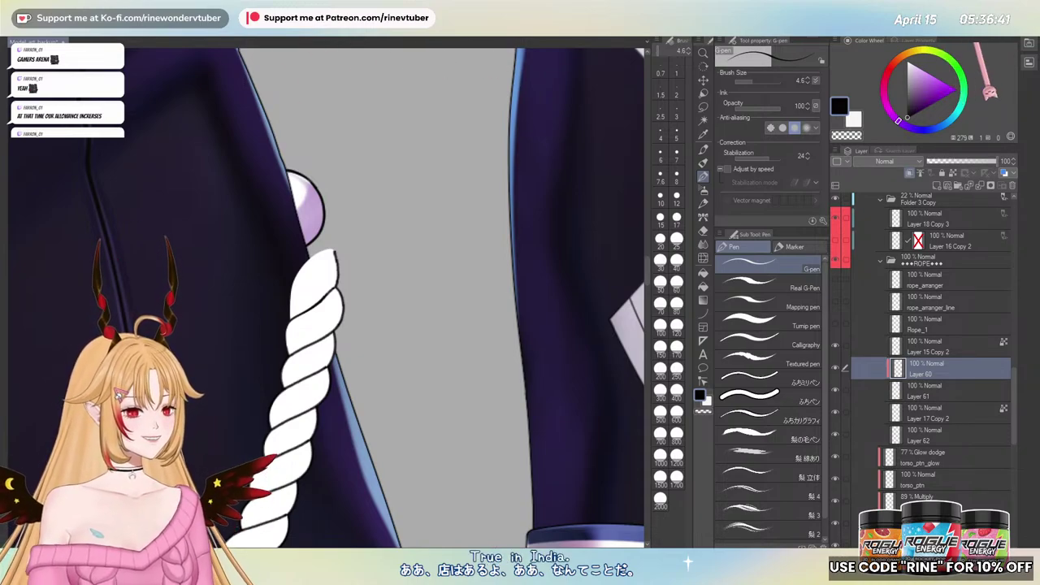
{"action": "scroll", "coordinate": [268, 368], "scroll_direction": "down", "scroll_amount": 3}
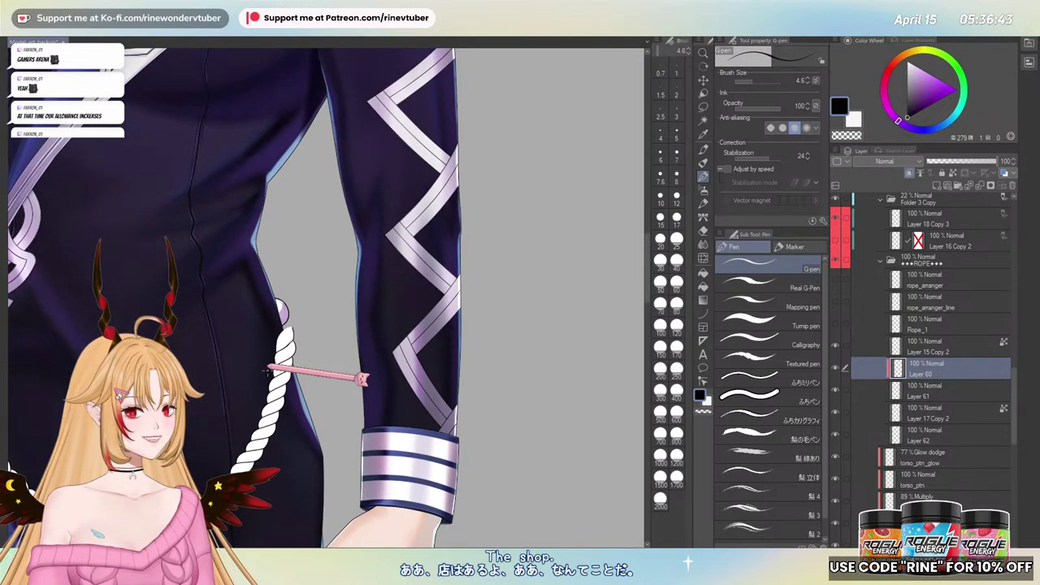
{"action": "scroll", "coordinate": [268, 366], "scroll_direction": "up", "scroll_amount": 2}
{"action": "scroll", "coordinate": [272, 364], "scroll_direction": "up", "scroll_amount": 3}
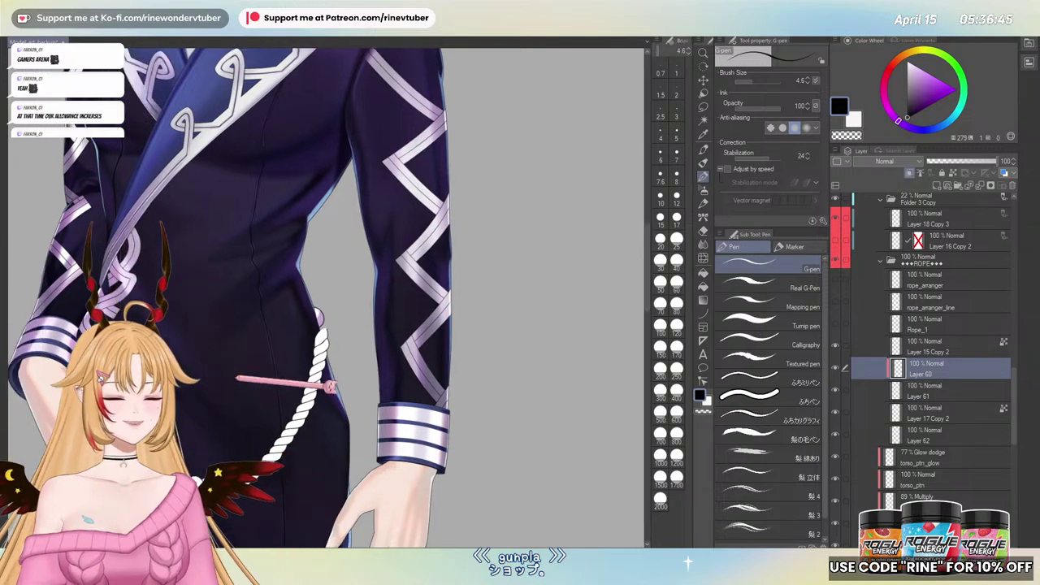
- Merge Layer 15 Copy 2 down into Layer 60 so the lower rope's lines share one layer
{"action": "scroll", "coordinate": [386, 323], "scroll_direction": "up", "scroll_amount": 4}
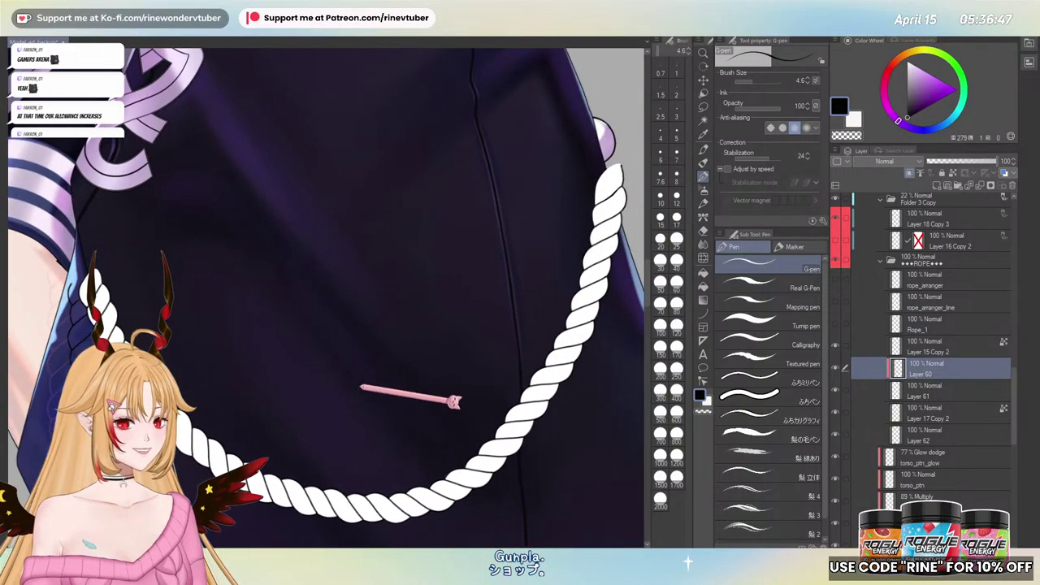
{"action": "scroll", "coordinate": [893, 349], "scroll_direction": "down", "scroll_amount": 2}
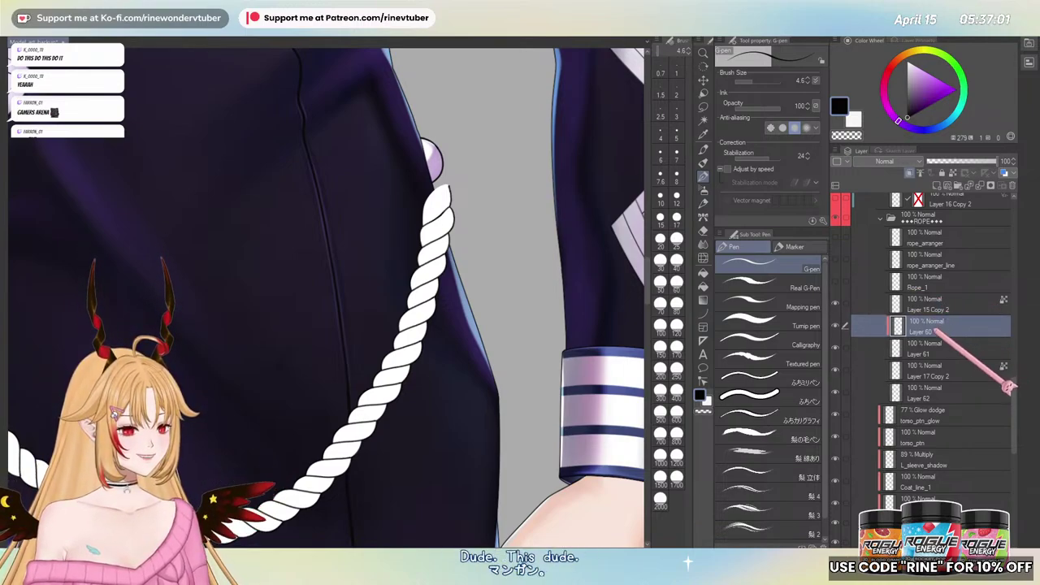
{"action": "left_click", "coordinate": [895, 303]}
{"action": "key", "text": "ctrl+e"}
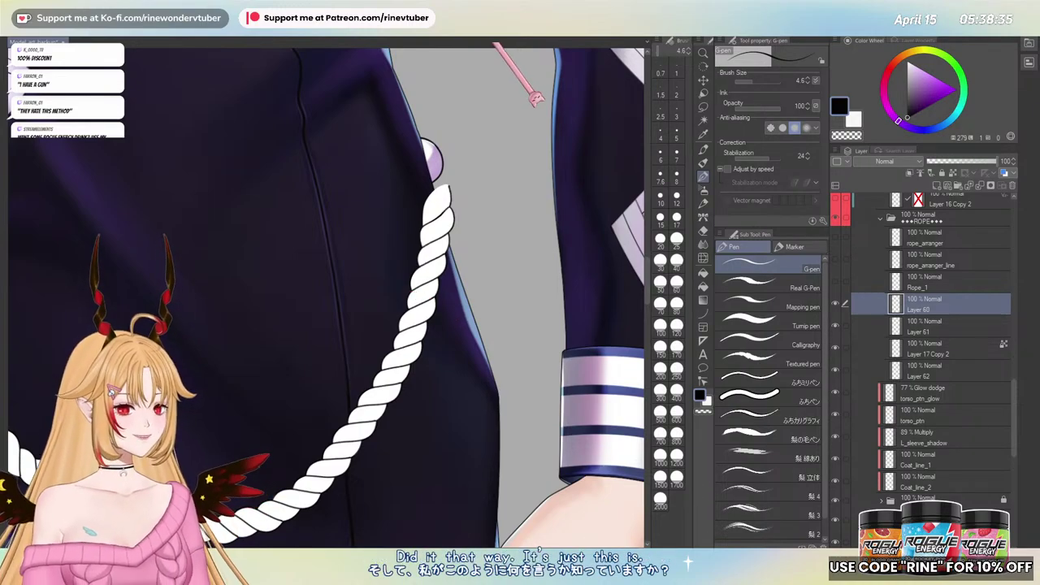
- Compare the lower rope with the shaded upper rope by toggling the Rope_1 layer, sampling its purple for the Round mixing brush
{"action": "scroll", "coordinate": [452, 256], "scroll_direction": "down", "scroll_amount": 5}
{"action": "scroll", "coordinate": [447, 277], "scroll_direction": "up", "scroll_amount": 4}
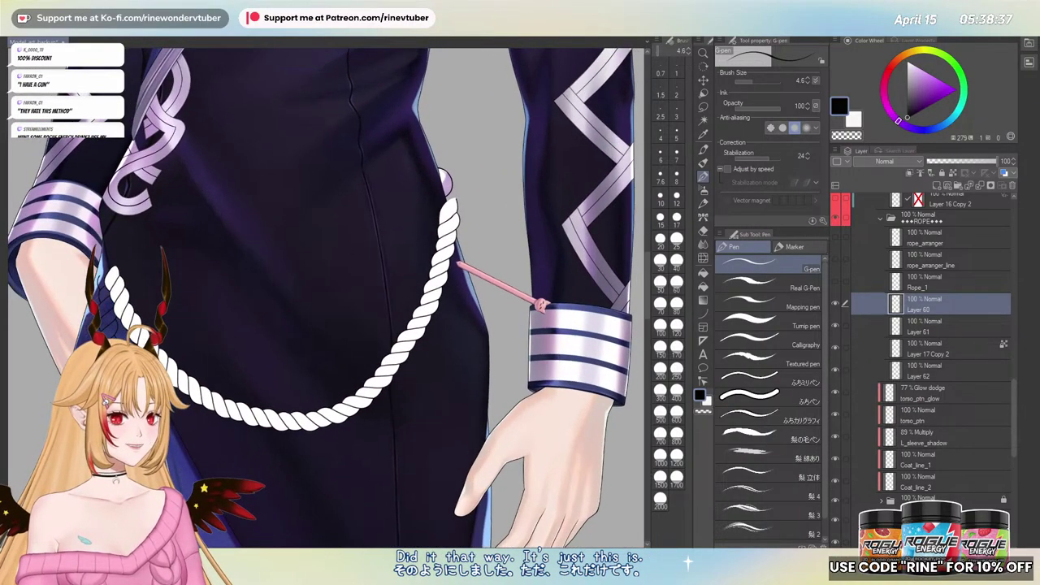
{"action": "left_click", "coordinate": [835, 281]}
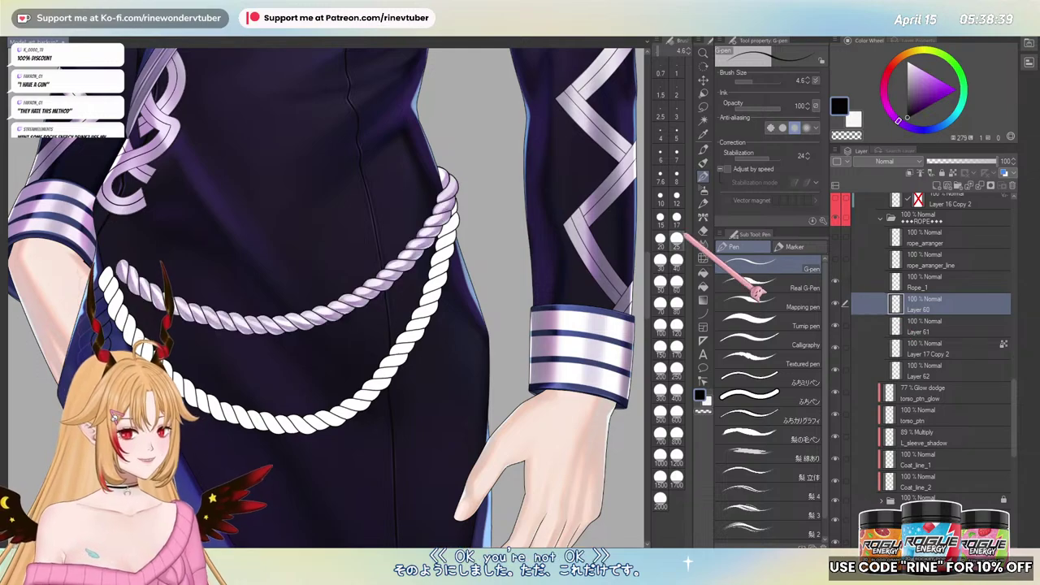
{"action": "scroll", "coordinate": [421, 228], "scroll_direction": "up", "scroll_amount": 2}
{"action": "scroll", "coordinate": [436, 230], "scroll_direction": "up", "scroll_amount": 1}
{"action": "left_click", "coordinate": [703, 162]}
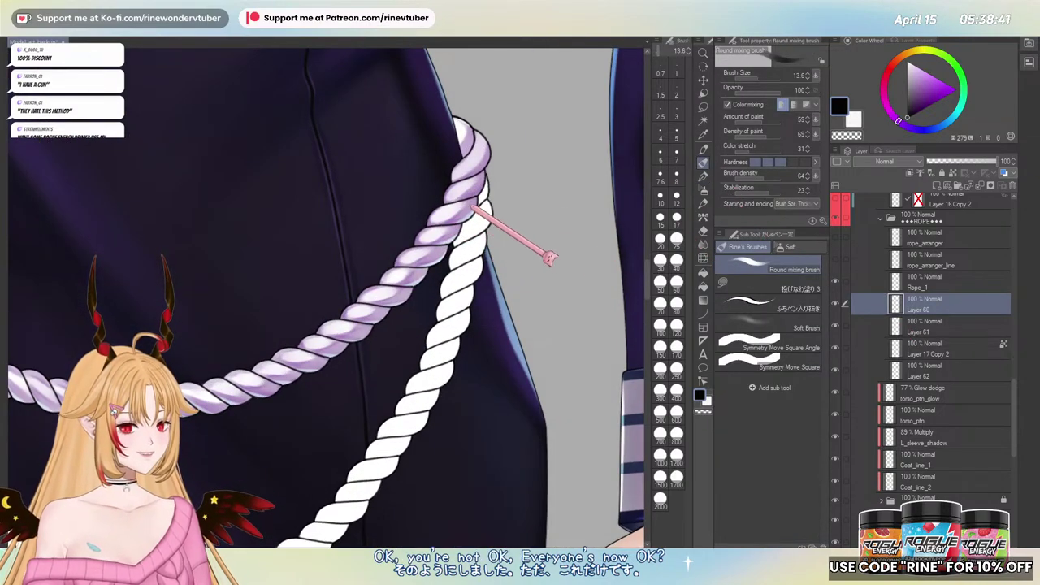
{"action": "scroll", "coordinate": [512, 165], "scroll_direction": "up", "scroll_amount": 1}
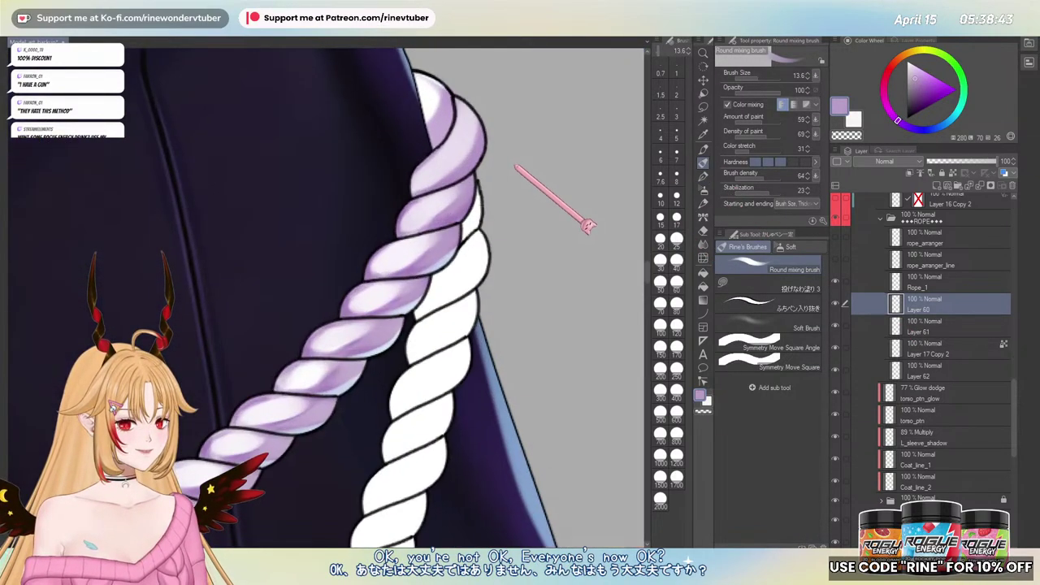
{"action": "left_click", "coordinate": [836, 283]}
{"action": "left_click", "coordinate": [836, 282]}
{"action": "left_click", "coordinate": [836, 282]}
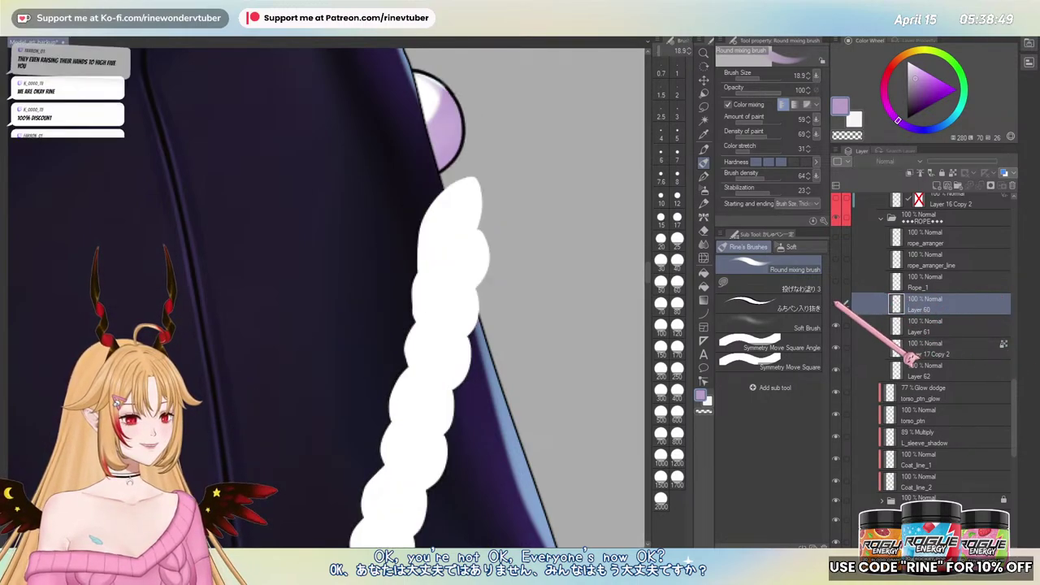
- Outline the lower rope's uppermost strand around its open tip with a black G-pen at size 4.6 on Layer 60
{"action": "left_click_drag", "start_coordinate": [454, 284], "coordinate": [365, 327]}
{"action": "scroll", "coordinate": [362, 302], "scroll_direction": "up", "scroll_amount": 2}
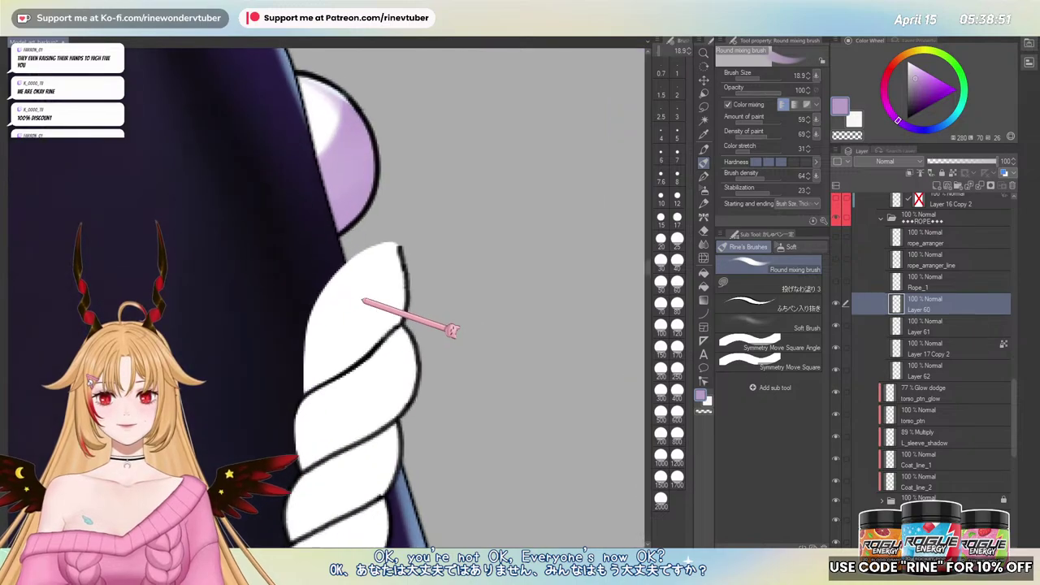
{"action": "key", "text": "e"}
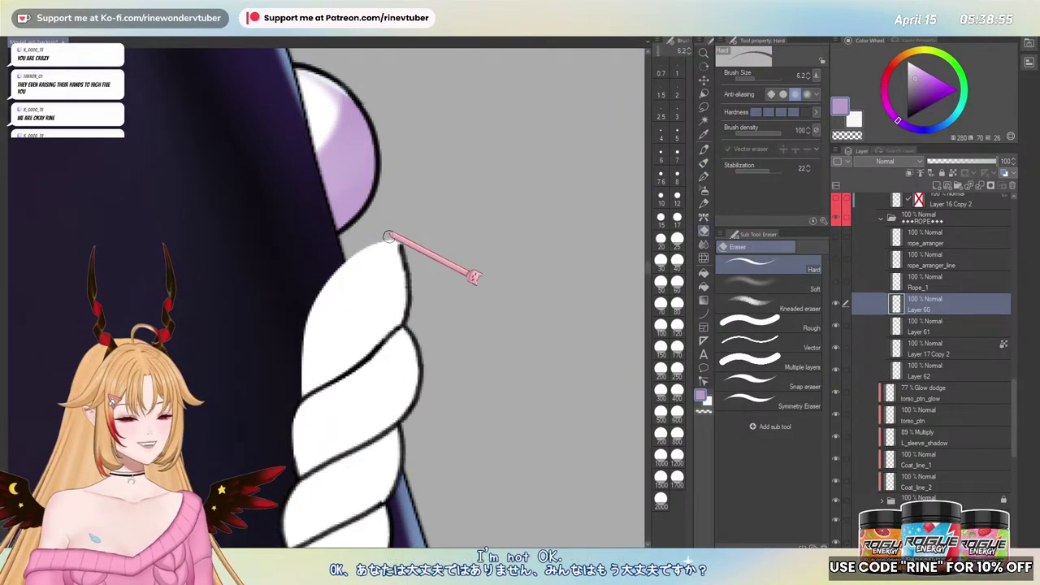
{"action": "left_click", "coordinate": [704, 175]}
{"action": "left_click", "coordinate": [900, 118]}
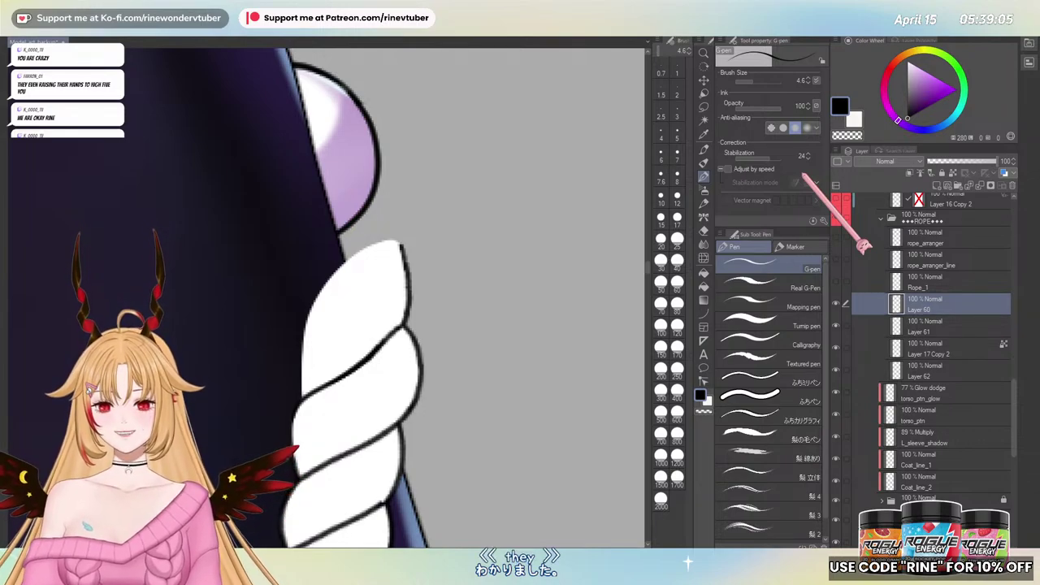
{"action": "left_click_drag", "start_coordinate": [408, 238], "coordinate": [294, 243]}
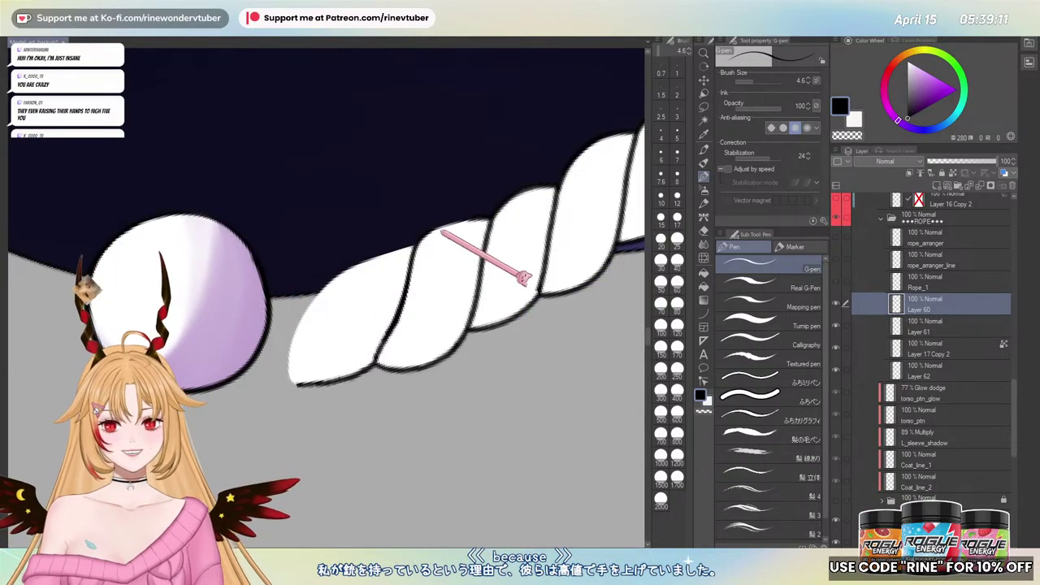
{"action": "left_click_drag", "start_coordinate": [438, 234], "coordinate": [395, 222]}
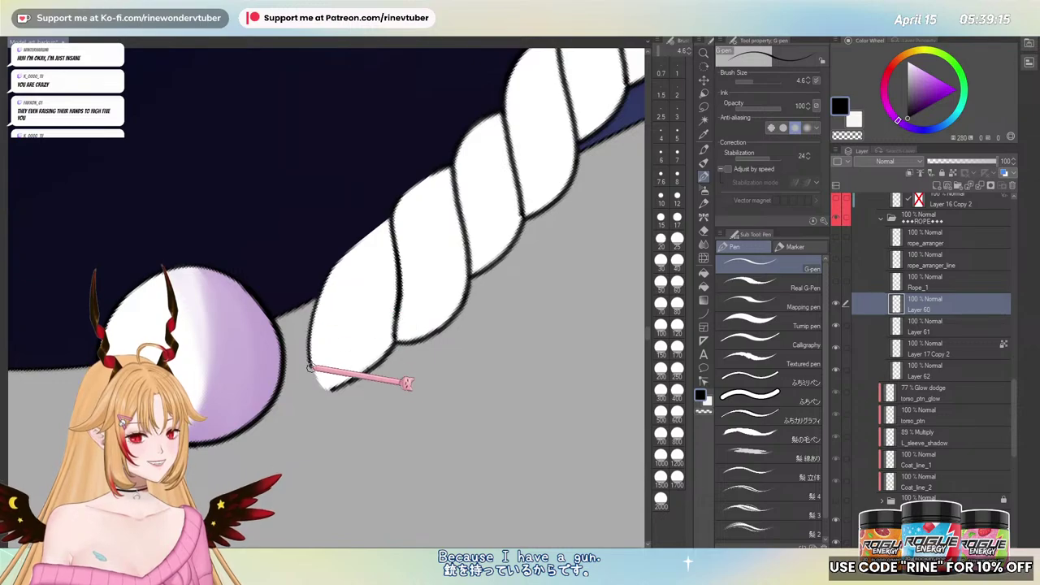
{"action": "left_click_drag", "start_coordinate": [310, 358], "coordinate": [344, 384]}
{"action": "key", "text": "h"}
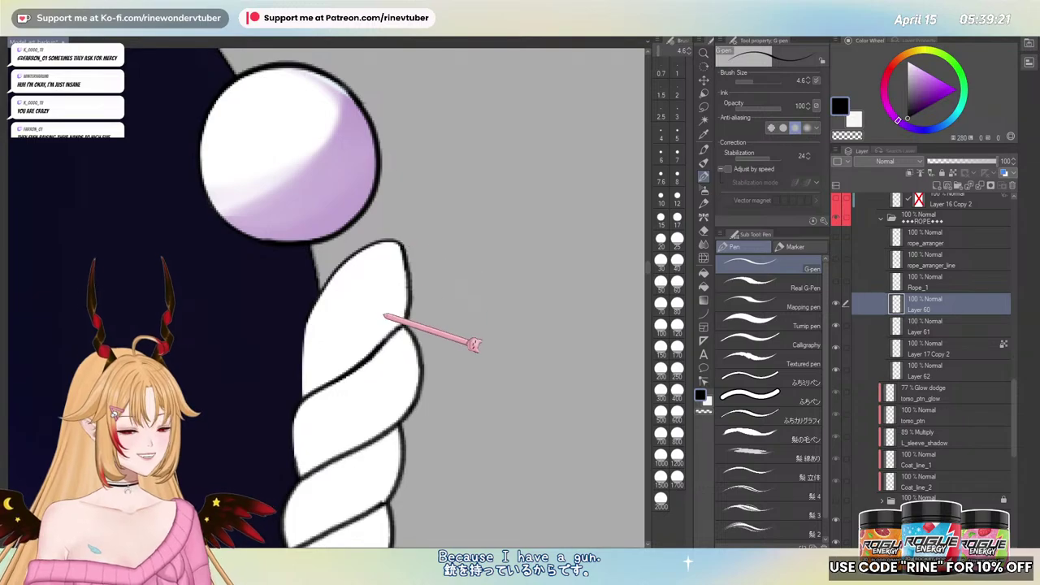
- Show Rope_1 briefly to check how the upper rope overlaps the lower rope's finished end, and hide it again
{"action": "scroll", "coordinate": [381, 314], "scroll_direction": "down", "scroll_amount": 3}
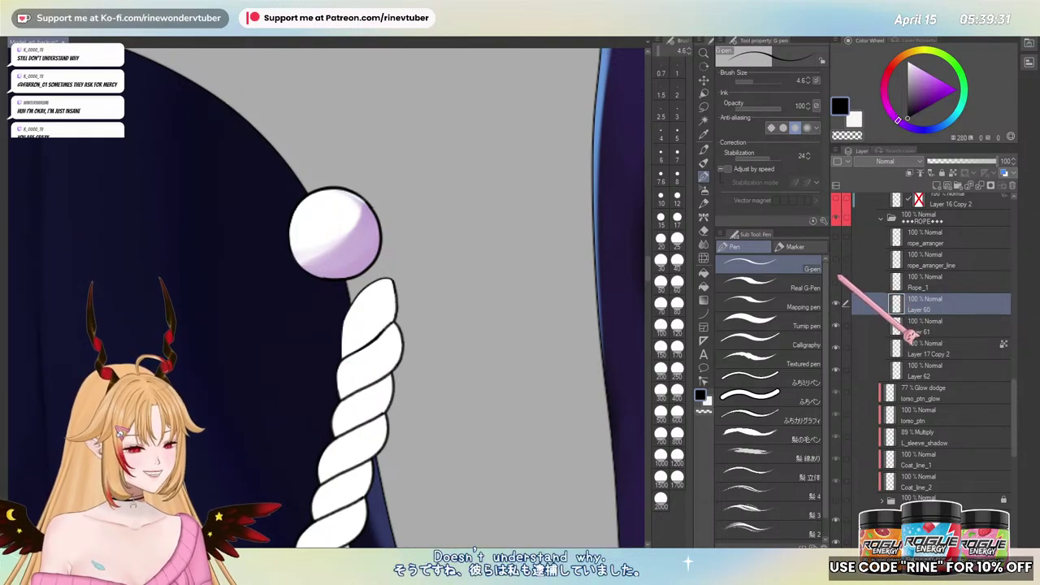
{"action": "left_click", "coordinate": [836, 281]}
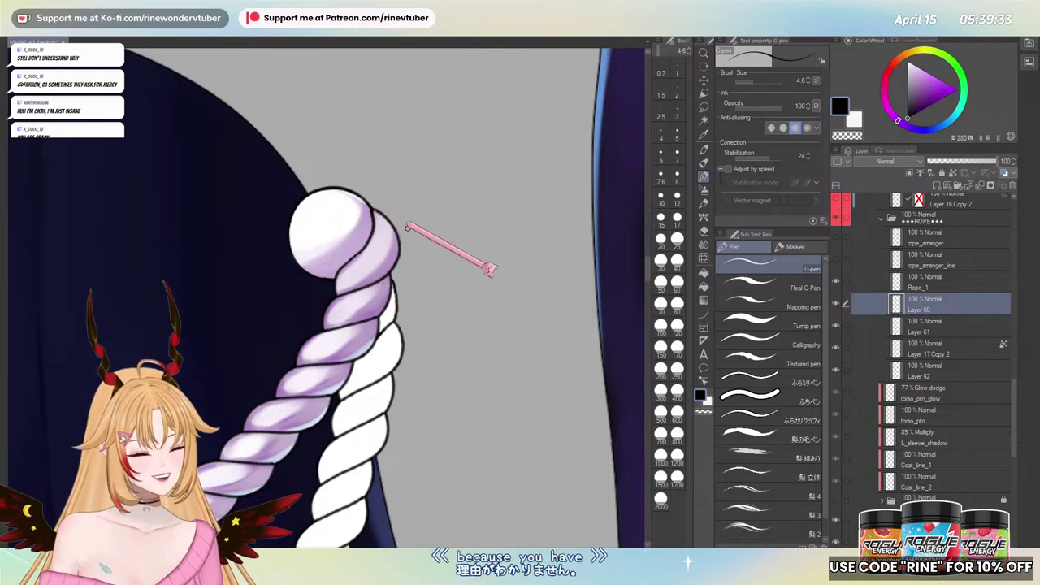
{"action": "scroll", "coordinate": [345, 272], "scroll_direction": "down", "scroll_amount": 3}
{"action": "scroll", "coordinate": [432, 306], "scroll_direction": "down", "scroll_amount": 1}
{"action": "scroll", "coordinate": [476, 313], "scroll_direction": "up", "scroll_amount": 5}
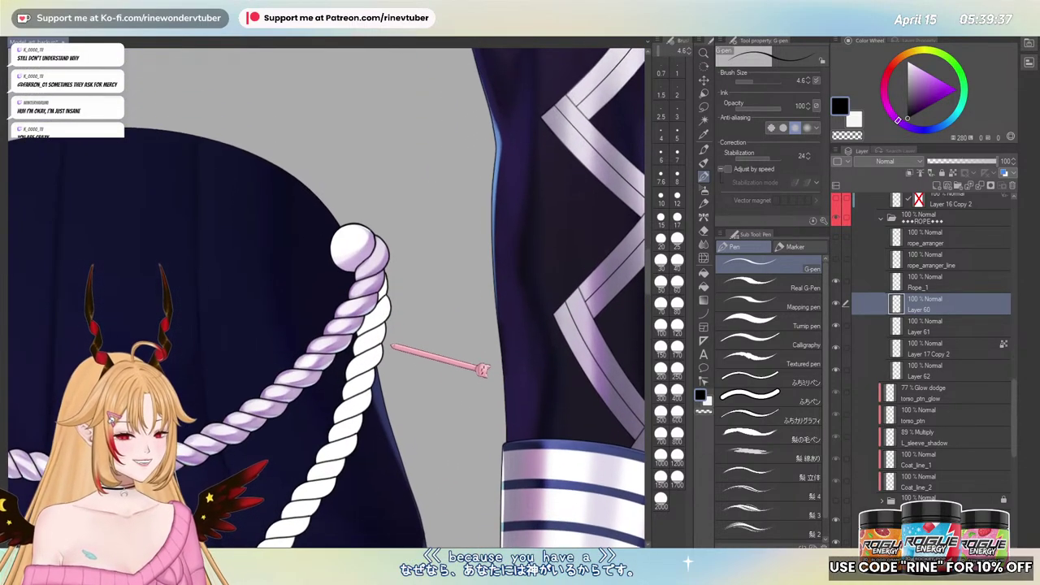
{"action": "left_click", "coordinate": [836, 281]}
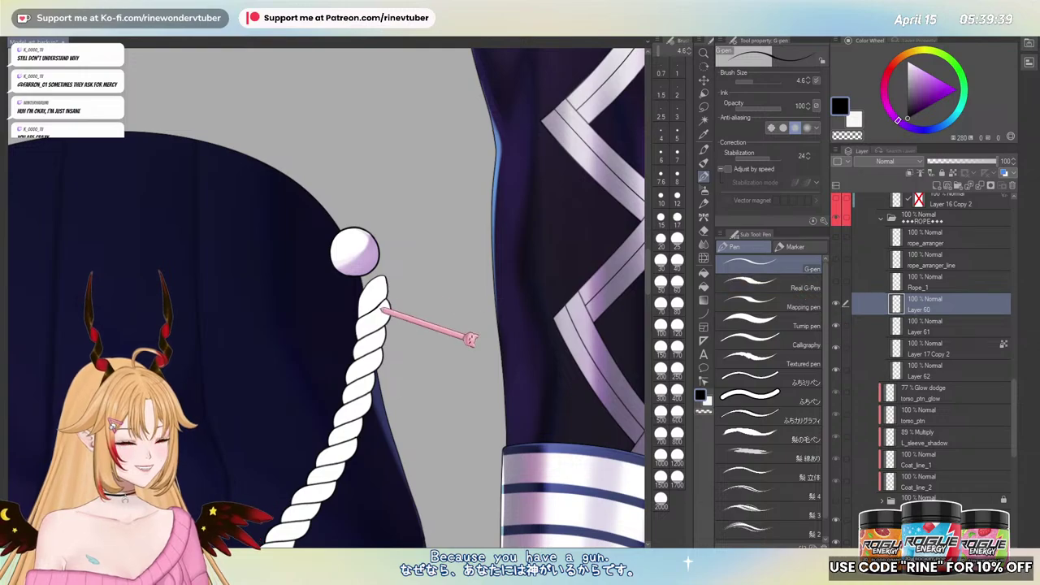
- Add a new layer clipped above Layer 61 and sample the ball's light purple for the Round mixing brush
{"action": "scroll", "coordinate": [382, 310], "scroll_direction": "up", "scroll_amount": 1}
{"action": "left_click", "coordinate": [929, 323]}
{"action": "left_click", "coordinate": [935, 185]}
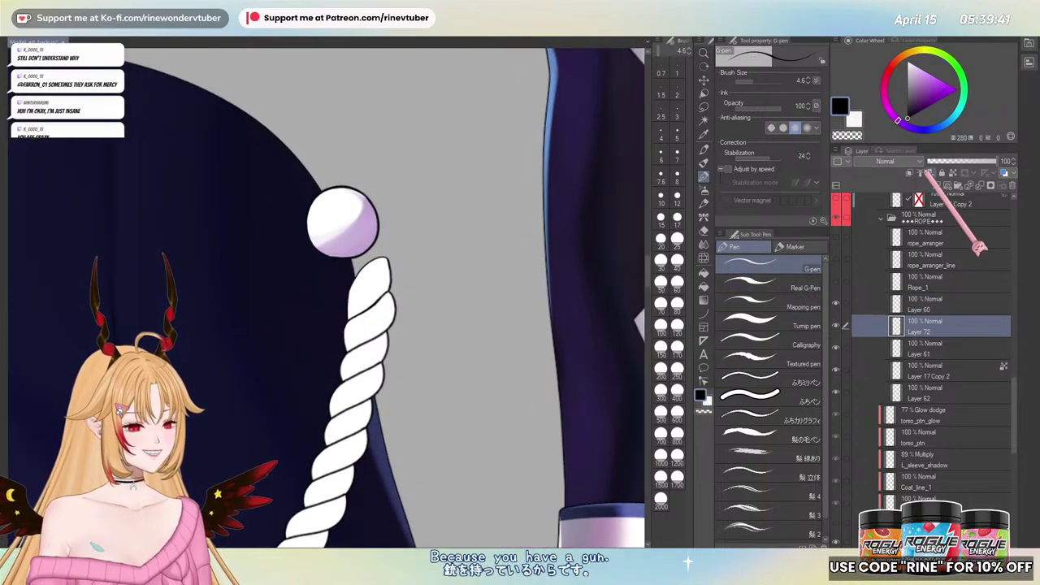
{"action": "left_click", "coordinate": [703, 162]}
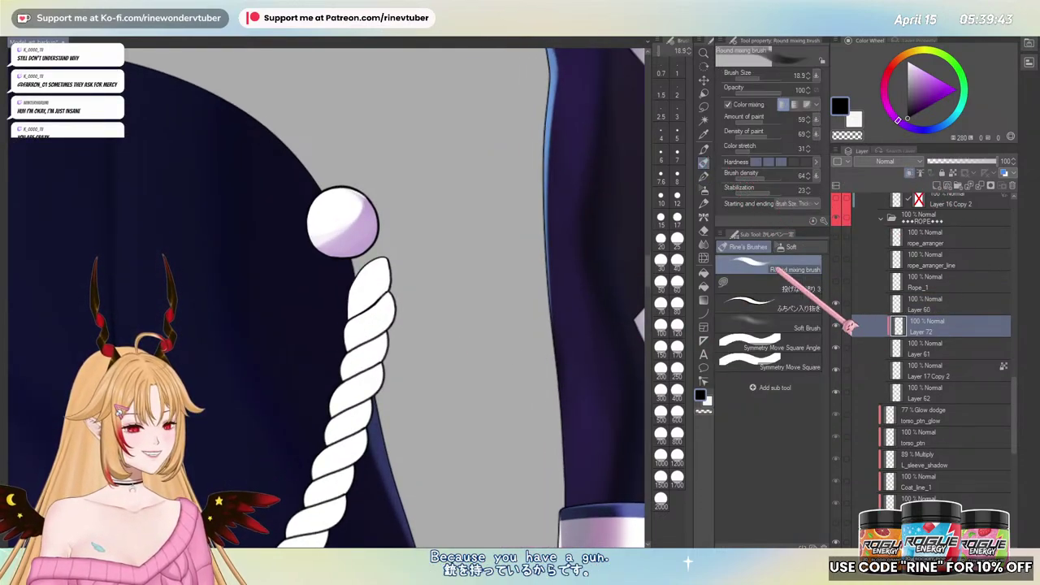
{"action": "left_click", "coordinate": [370, 232], "text": "alt"}
{"action": "left_click_drag", "start_coordinate": [403, 242], "coordinate": [417, 242], "text": "ctrl+alt"}
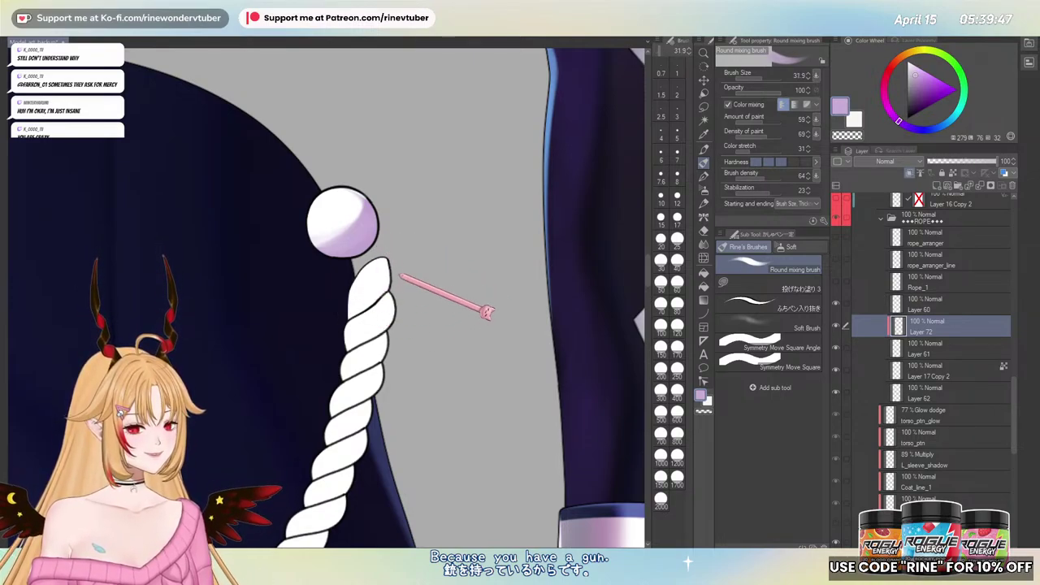
- Shade the lower rope's strands light purple from the ball end down its steep side, using the Round mixing brush at size 27.1
{"action": "left_click_drag", "start_coordinate": [398, 277], "coordinate": [310, 322], "text": "ctrl+alt"}
{"action": "key", "text": "ctrl+z"}
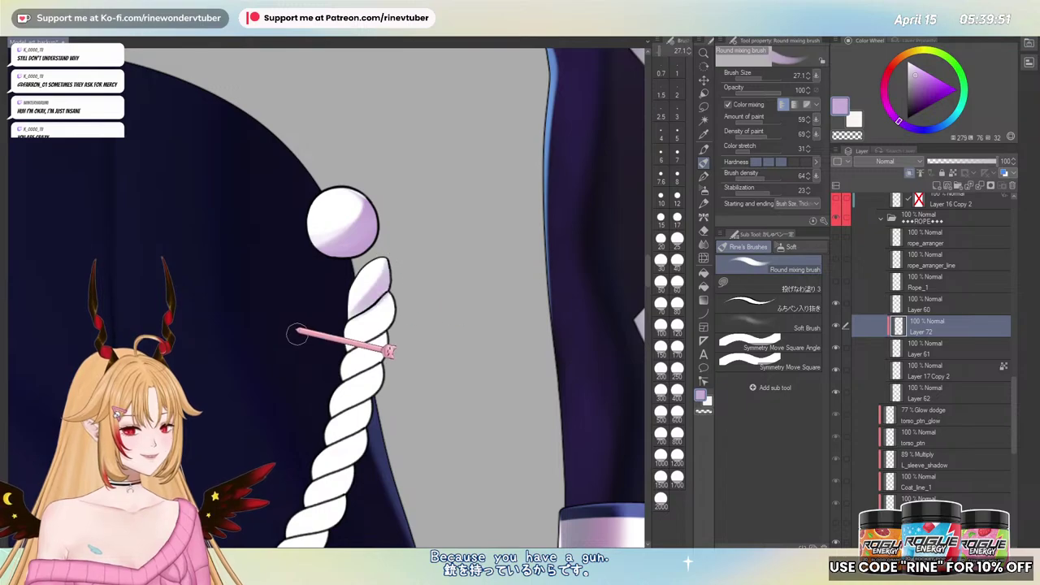
{"action": "left_click_drag", "start_coordinate": [446, 296], "coordinate": [454, 218], "text": "ctrl"}
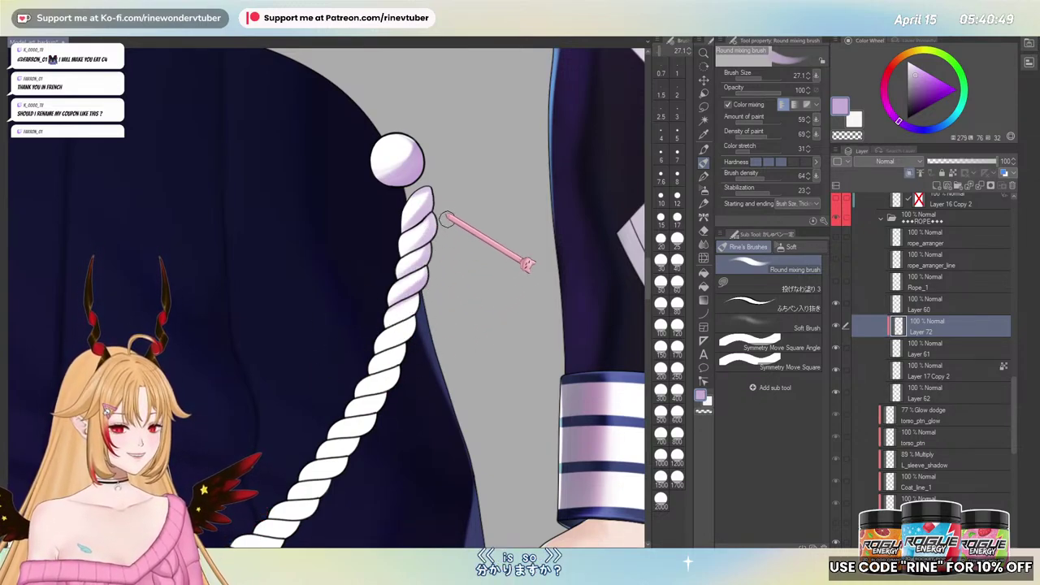
{"action": "mouse_move", "coordinate": [426, 294]}
{"action": "left_mouse_down"}
{"action": "mouse_move", "coordinate": [411, 311]}
{"action": "mouse_move", "coordinate": [457, 229]}
{"action": "left_mouse_up"}
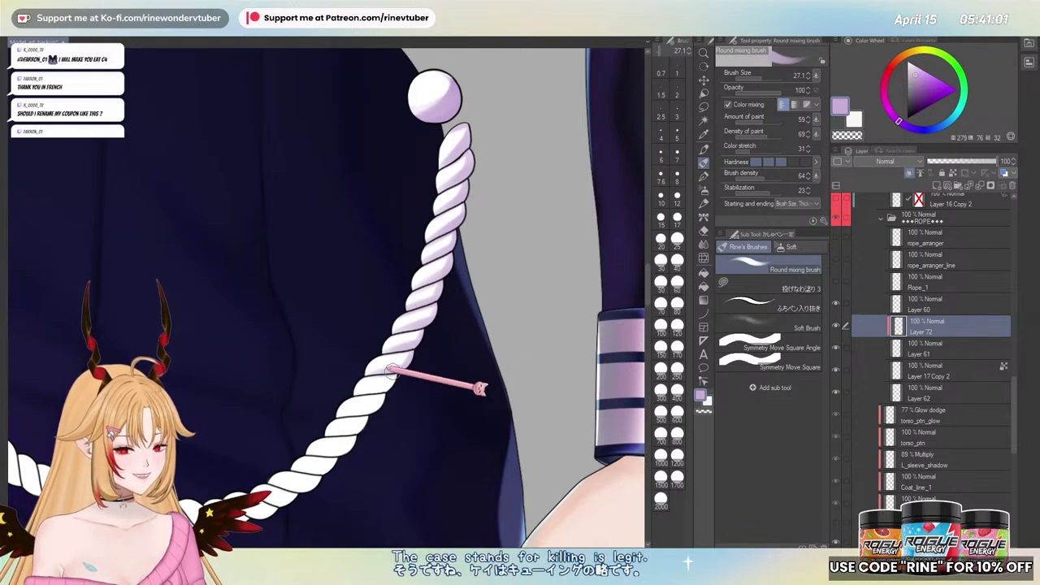
{"action": "left_click_drag", "start_coordinate": [377, 384], "coordinate": [458, 345]}
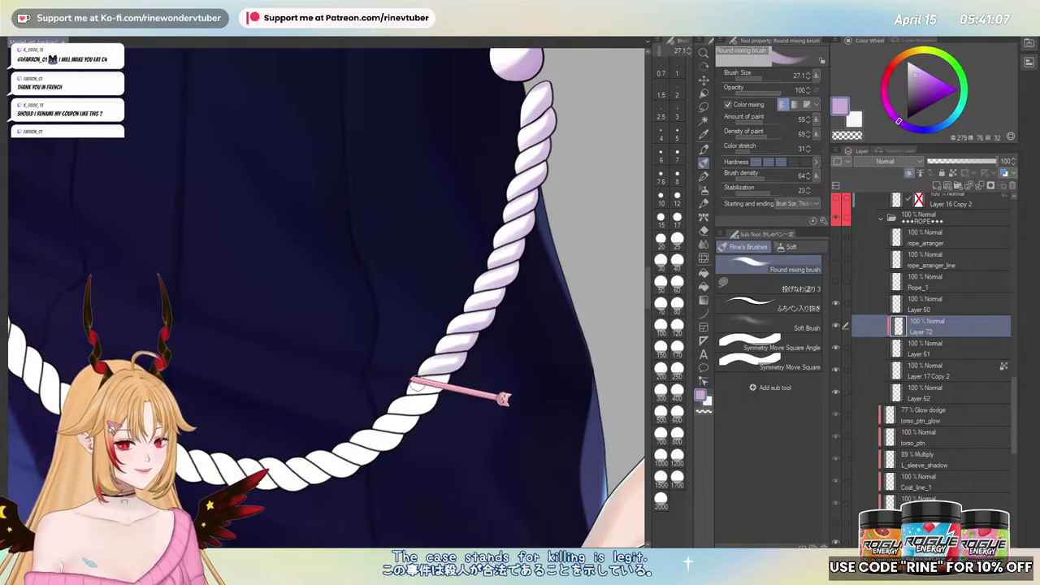
{"action": "mouse_move", "coordinate": [434, 383]}
{"action": "left_mouse_down"}
{"action": "mouse_move", "coordinate": [396, 399]}
{"action": "mouse_move", "coordinate": [443, 372]}
{"action": "mouse_move", "coordinate": [431, 332]}
{"action": "mouse_move", "coordinate": [440, 335]}
{"action": "left_mouse_up"}
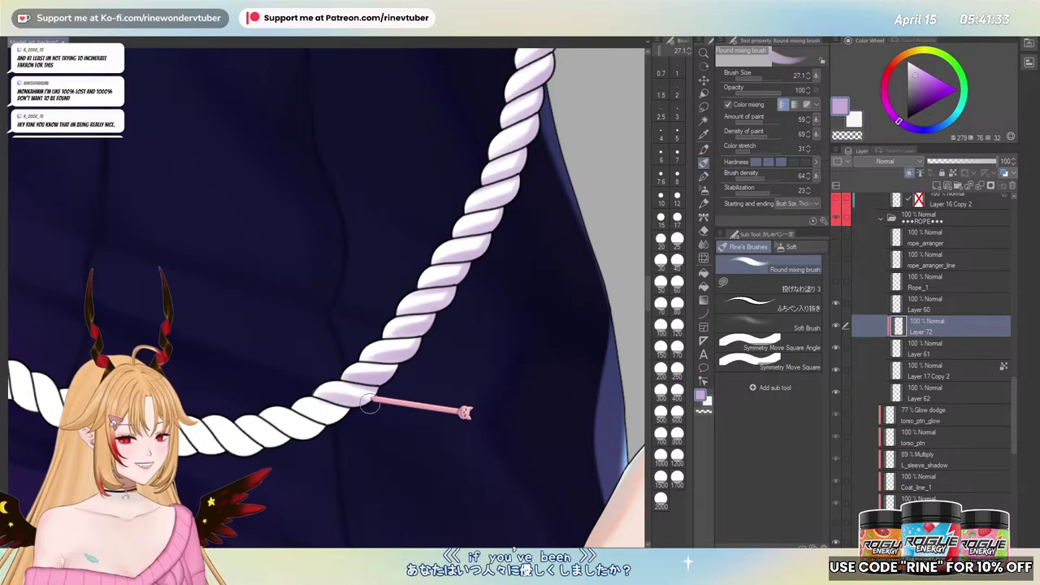
- Continue the light purple strand shading through the lowest curve of the rope at brush size 27.1
{"action": "left_click_drag", "start_coordinate": [340, 452], "coordinate": [404, 348]}
{"action": "scroll", "coordinate": [417, 311], "scroll_direction": "up", "scroll_amount": 1}
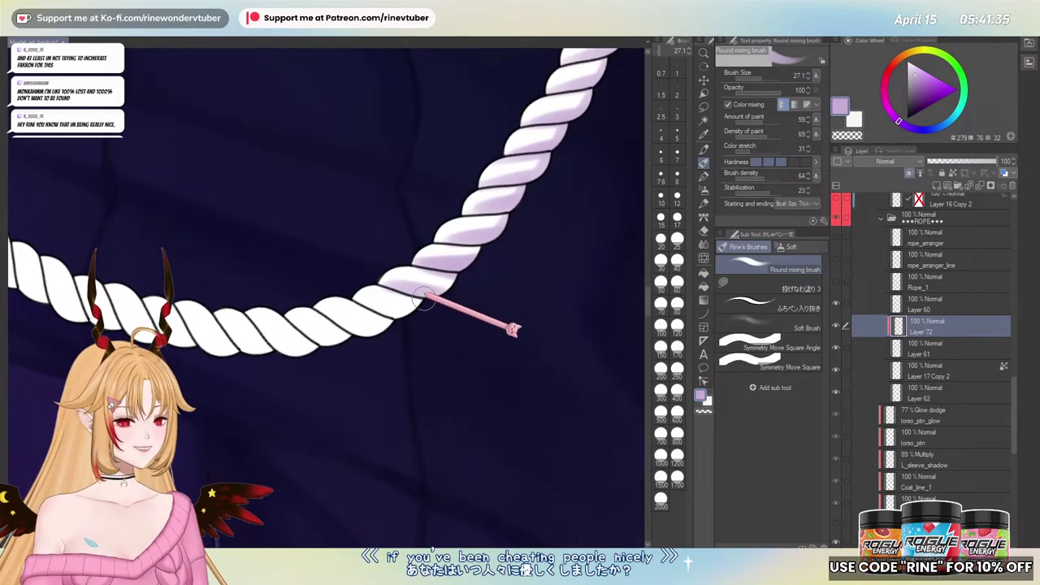
{"action": "left_click_drag", "start_coordinate": [363, 301], "coordinate": [438, 320]}
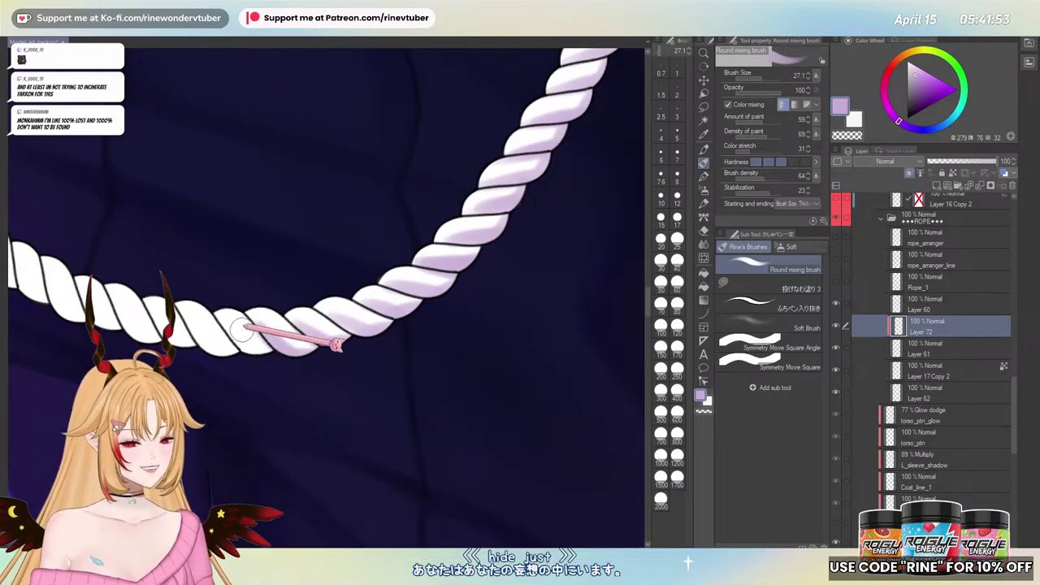
{"action": "left_click_drag", "start_coordinate": [266, 430], "coordinate": [345, 473]}
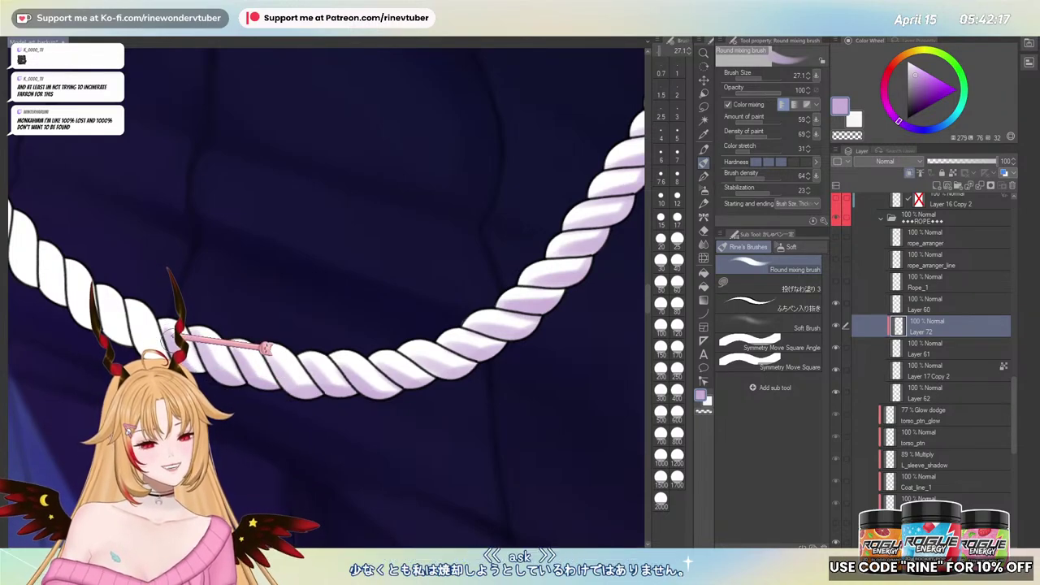
- Shade the remaining white strands light purple from the rope's lowest curve up to its far end at the opposite hip
{"action": "left_click_drag", "start_coordinate": [258, 362], "coordinate": [411, 352]}
{"action": "mouse_move", "coordinate": [324, 315]}
{"action": "left_mouse_down"}
{"action": "mouse_move", "coordinate": [289, 322]}
{"action": "mouse_move", "coordinate": [284, 306]}
{"action": "mouse_move", "coordinate": [291, 339]}
{"action": "left_mouse_up"}
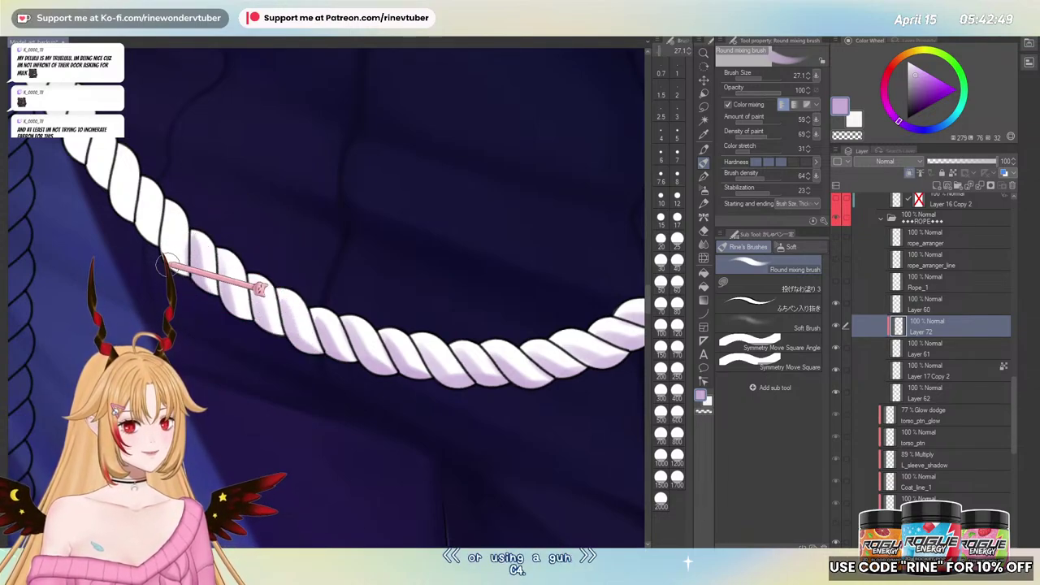
{"action": "left_click_drag", "start_coordinate": [154, 253], "coordinate": [222, 337]}
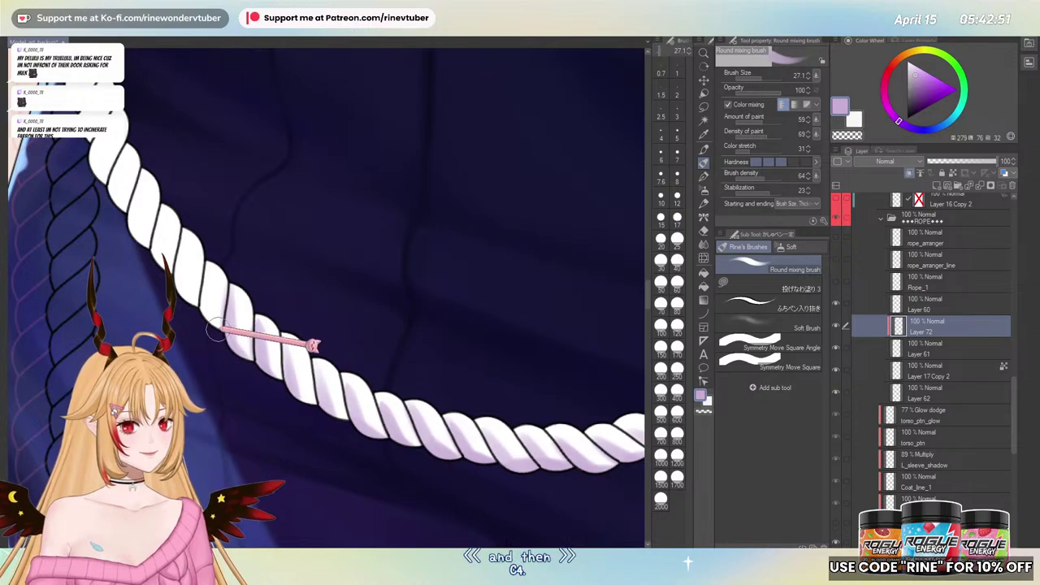
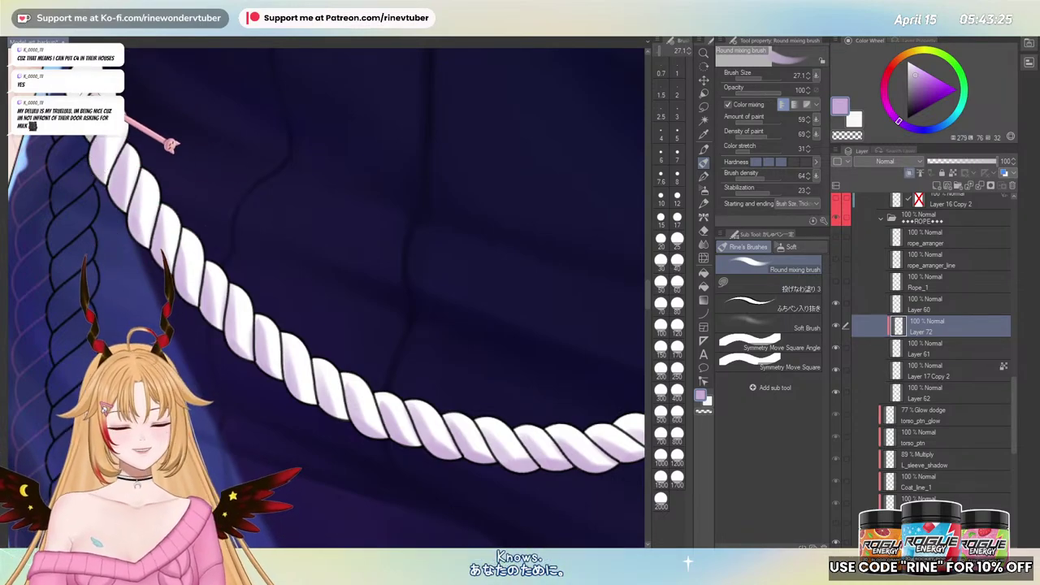
{"action": "left_click_drag", "start_coordinate": [104, 140], "coordinate": [129, 223]}
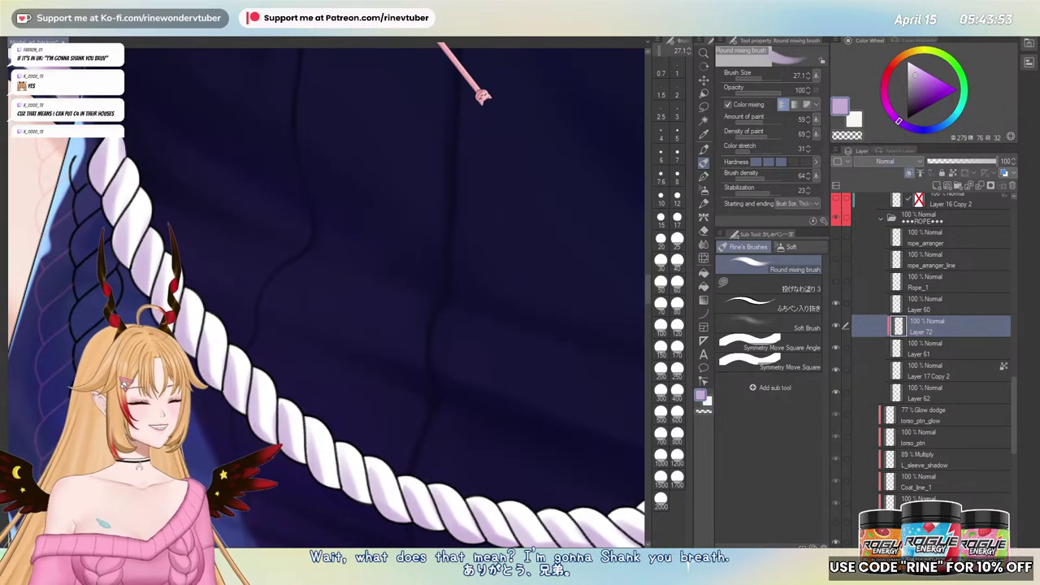
- Deepen the lower rope's strand shading from the far hip through its lowest curve with a stronger purple at brush size 15
{"action": "left_click", "coordinate": [917, 79]}
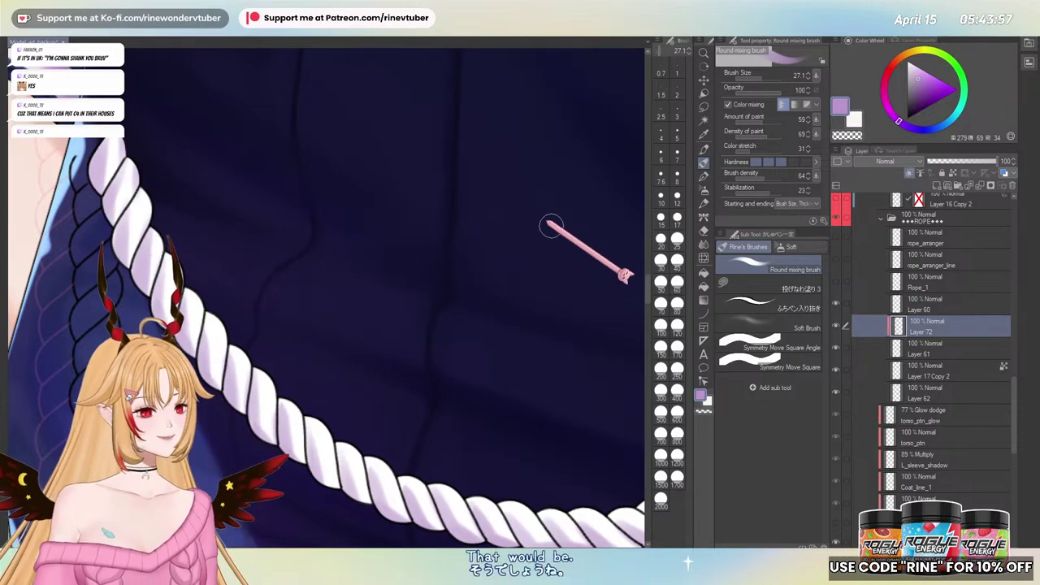
{"action": "left_click", "coordinate": [661, 217]}
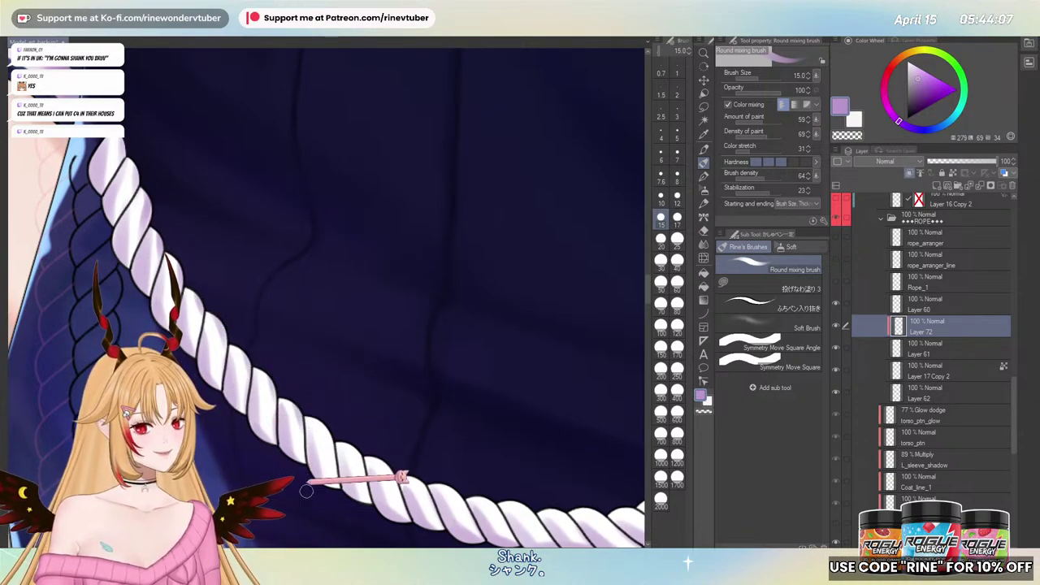
{"action": "left_click_drag", "start_coordinate": [421, 352], "coordinate": [284, 236]}
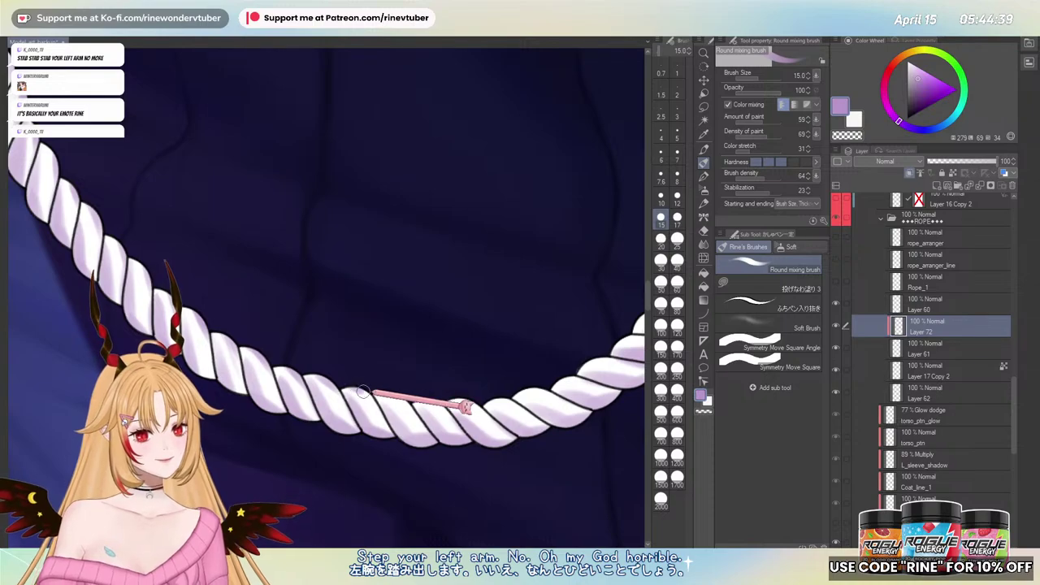
{"action": "left_click_drag", "start_coordinate": [411, 304], "coordinate": [314, 218]}
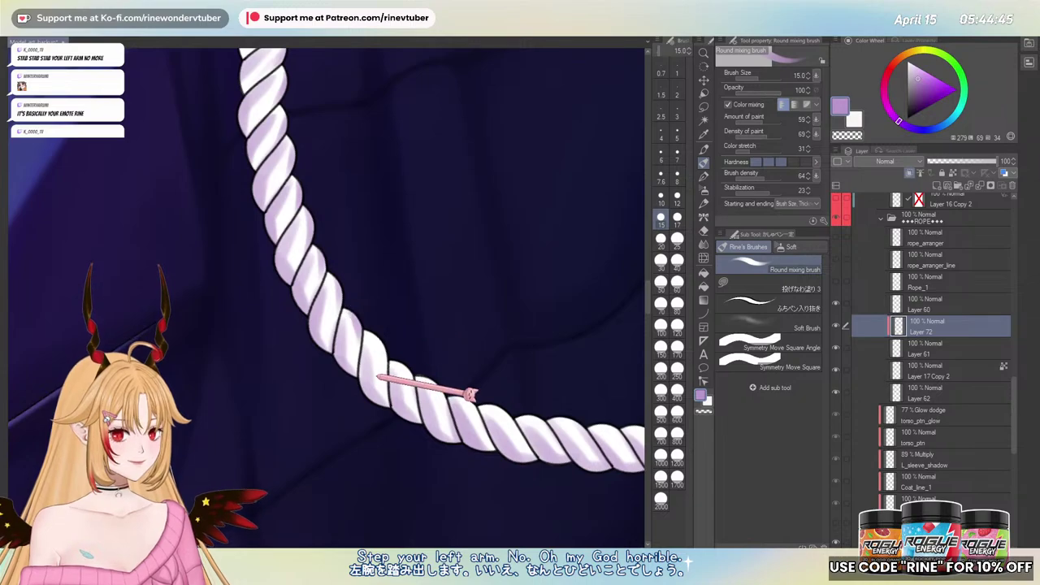
{"action": "left_click_drag", "start_coordinate": [376, 380], "coordinate": [303, 231]}
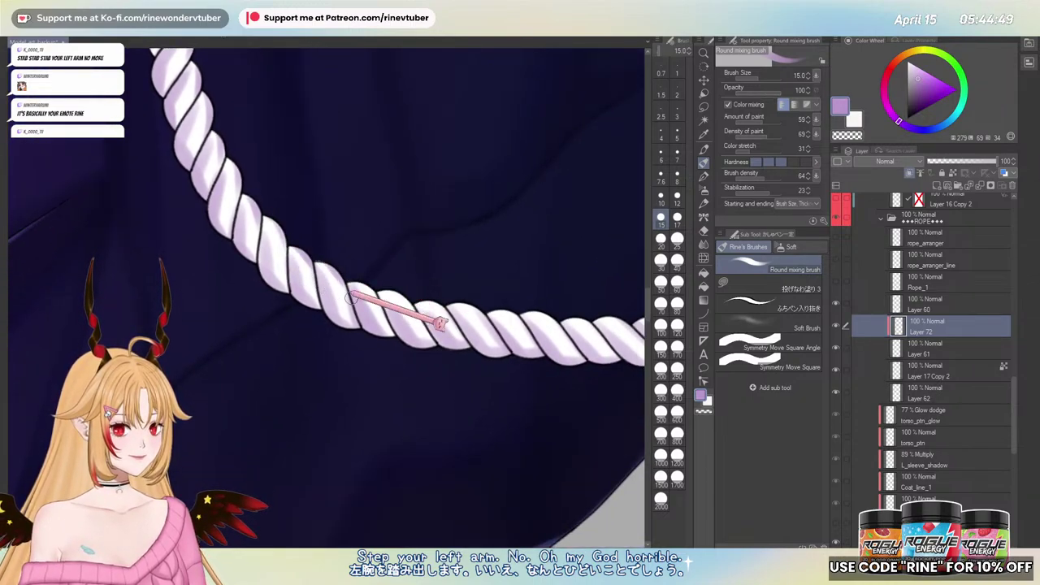
{"action": "left_click_drag", "start_coordinate": [443, 303], "coordinate": [301, 249]}
{"action": "left_click_drag", "start_coordinate": [428, 167], "coordinate": [459, 250]}
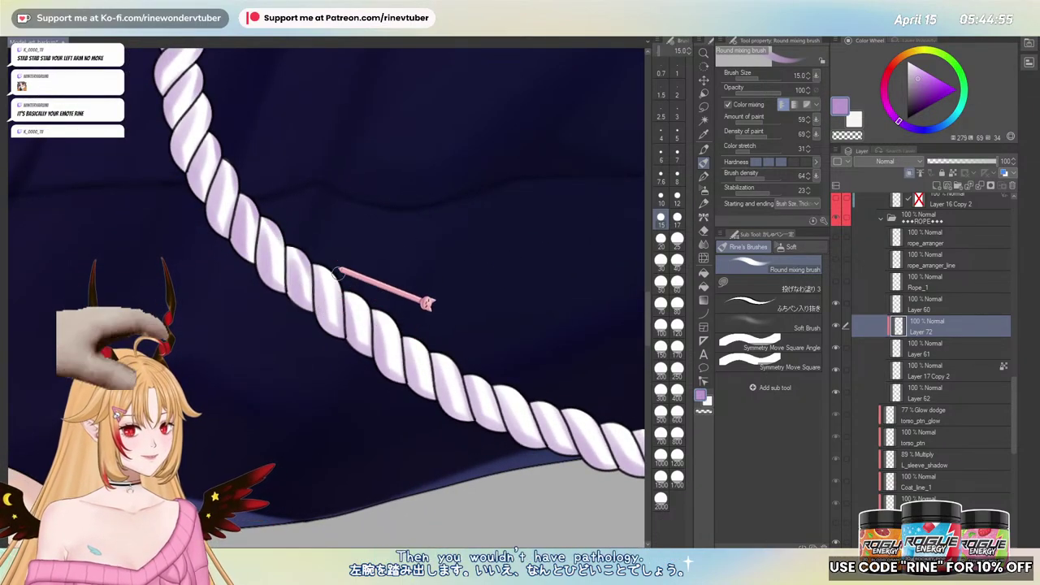
- Continue the stronger purple strand shading up the rope's steep side to the ball end at brush size 15
{"action": "left_click_drag", "start_coordinate": [378, 291], "coordinate": [282, 274]}
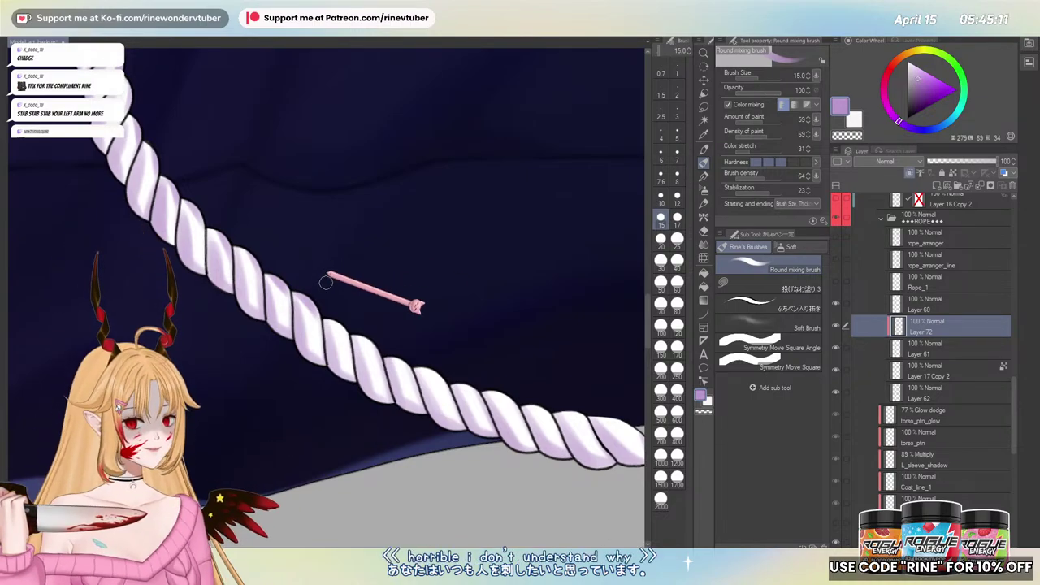
{"action": "left_click_drag", "start_coordinate": [395, 251], "coordinate": [455, 306]}
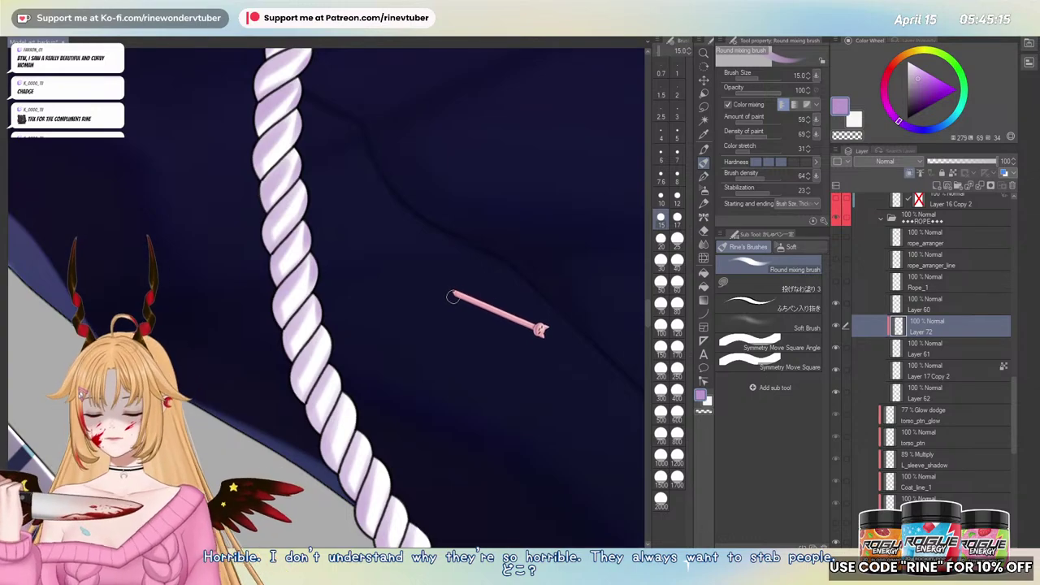
{"action": "left_click_drag", "start_coordinate": [444, 320], "coordinate": [451, 284]}
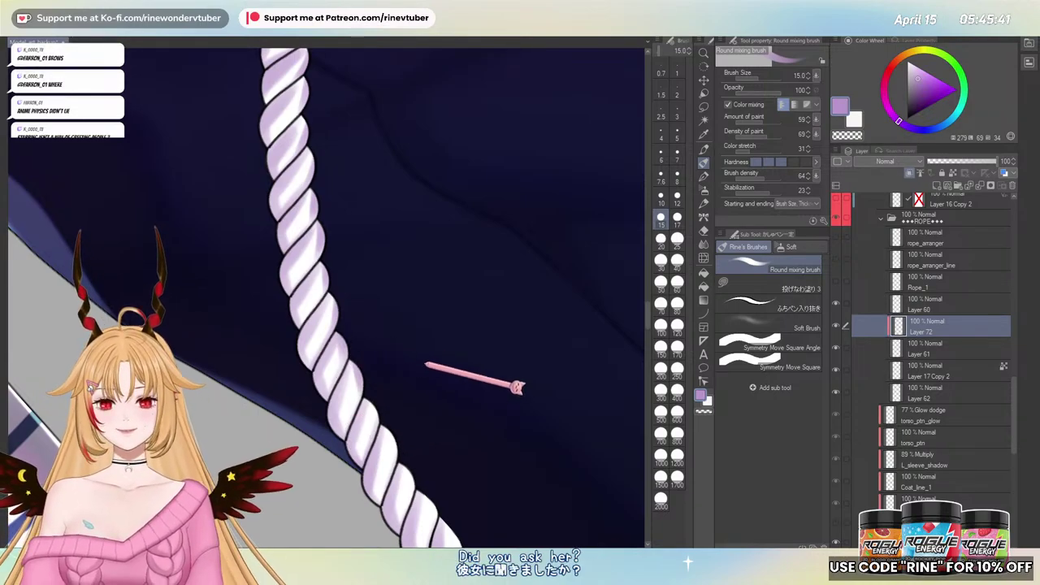
{"action": "left_click_drag", "start_coordinate": [425, 362], "coordinate": [383, 294]}
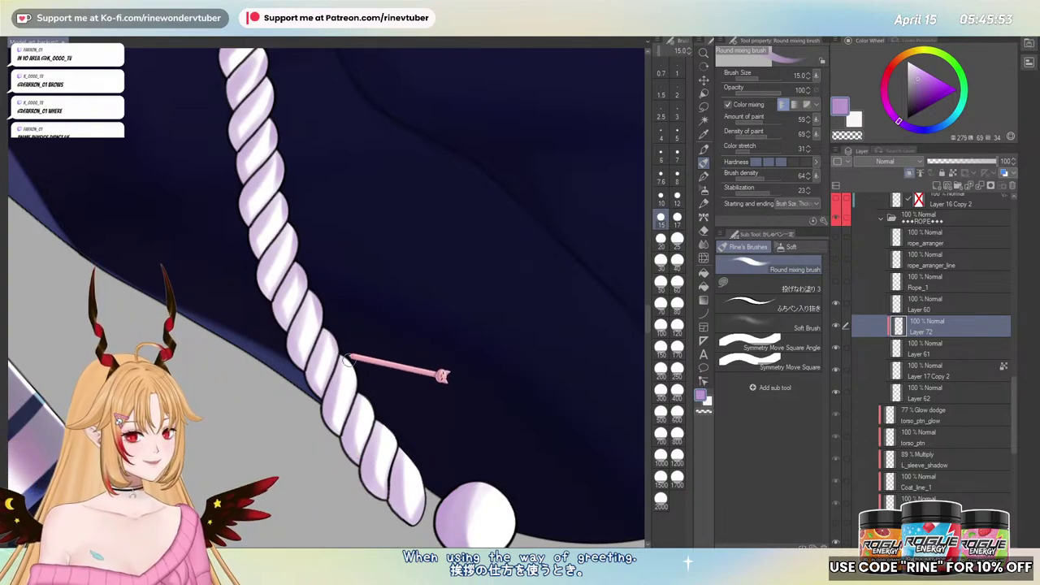
{"action": "left_click_drag", "start_coordinate": [378, 369], "coordinate": [336, 219]}
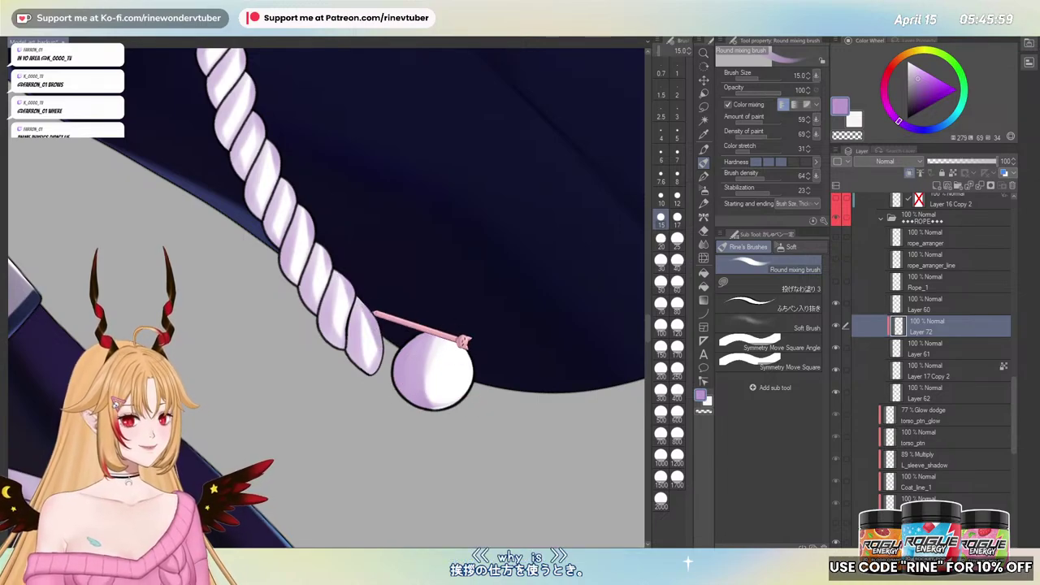
- Add a clipped Multiply layer above Layer 72, with a more saturated, darker purple and brush size 13.7 for the Round mixing brush
{"action": "double_click", "coordinate": [334, 516], "text": "shift"}
{"action": "left_click_drag", "start_coordinate": [306, 233], "coordinate": [316, 231], "text": "ctrl+alt"}
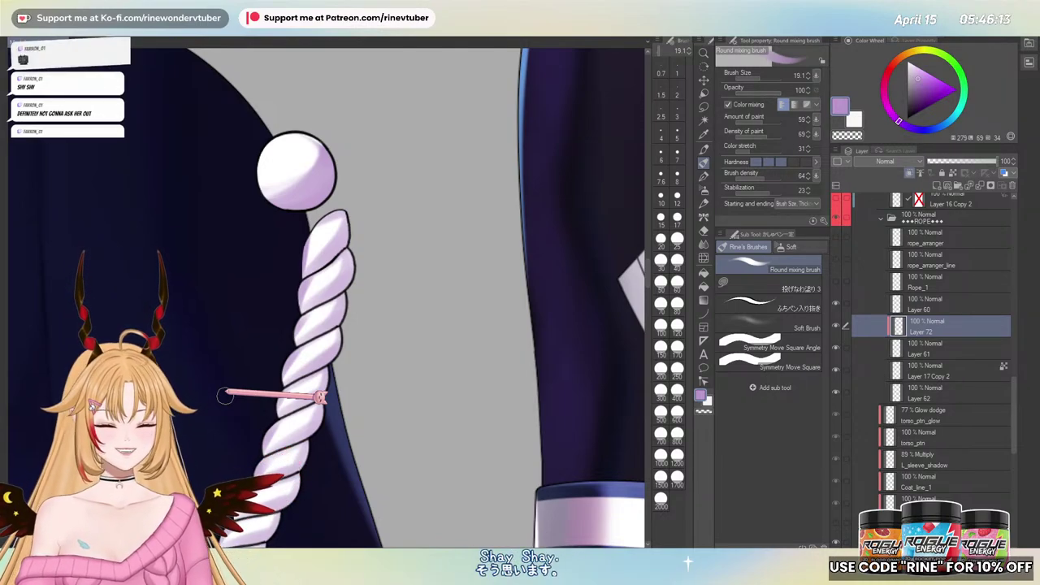
{"action": "key", "text": "["}
{"action": "key", "text": "]"}
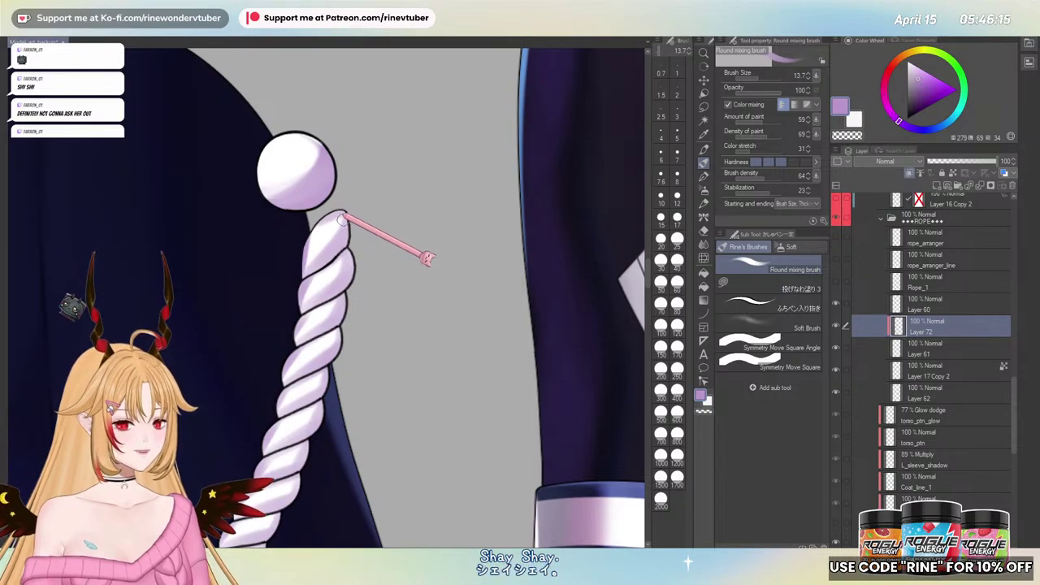
{"action": "left_click", "coordinate": [936, 186]}
{"action": "left_click", "coordinate": [908, 172]}
{"action": "left_click", "coordinate": [872, 190]}
{"action": "left_click", "coordinate": [919, 85]}
{"action": "left_click_drag", "start_coordinate": [922, 83], "coordinate": [920, 90]}
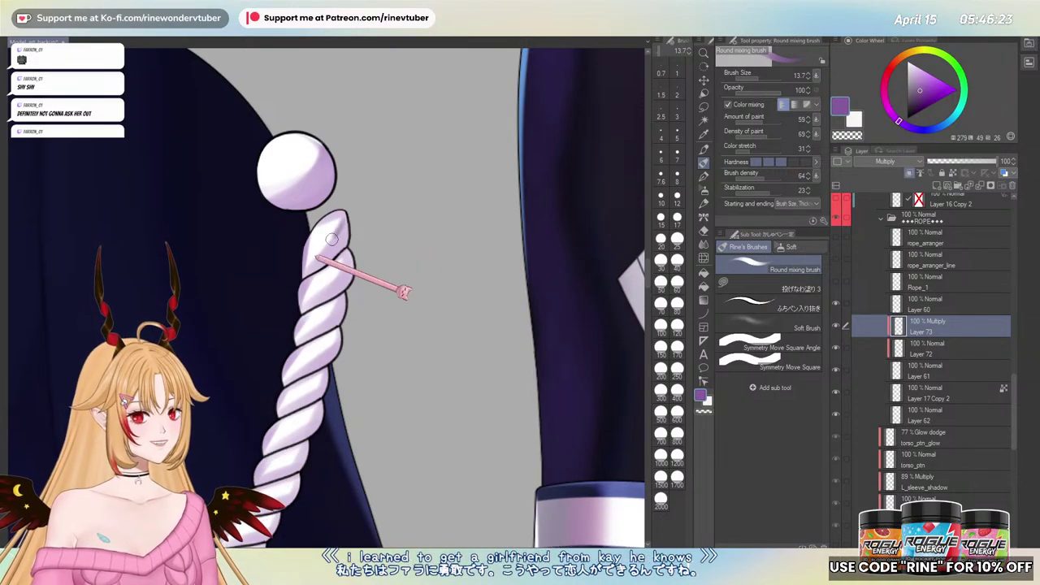
{"action": "left_click", "coordinate": [924, 81]}
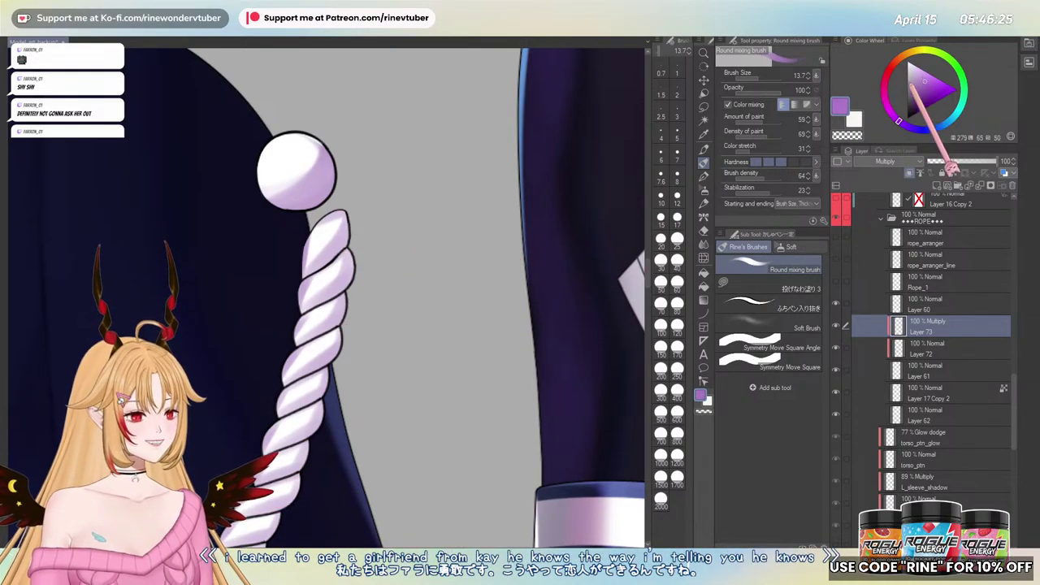
- Paint darker purple shadows on the strands nearest the ball on the Multiply layer, reducing the brush size to 12.9
{"action": "scroll", "coordinate": [355, 280], "scroll_direction": "down", "scroll_amount": 5}
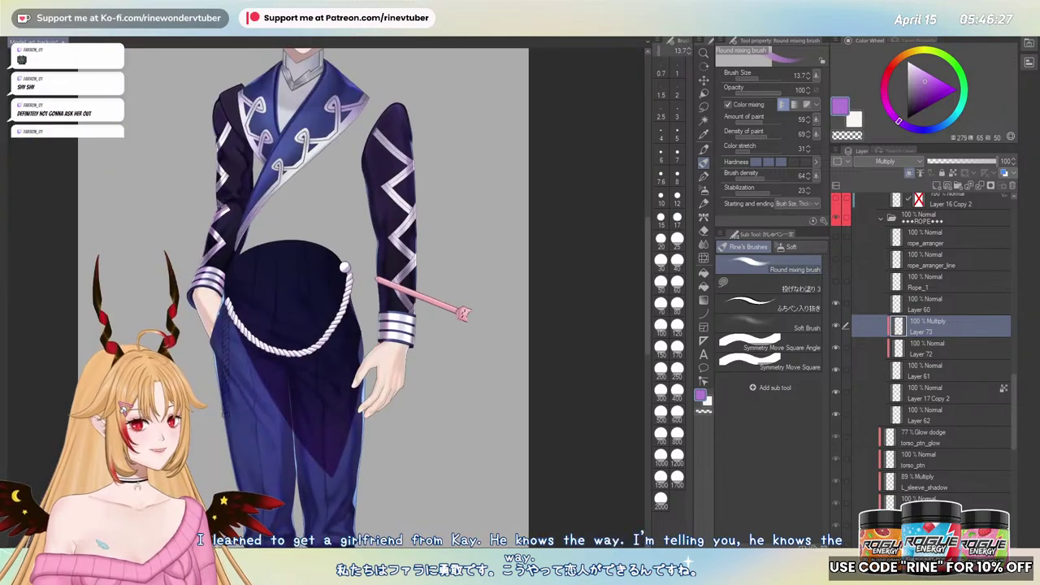
{"action": "scroll", "coordinate": [362, 283], "scroll_direction": "up", "scroll_amount": 4}
{"action": "scroll", "coordinate": [346, 233], "scroll_direction": "up", "scroll_amount": 1}
{"action": "key", "text": "["}
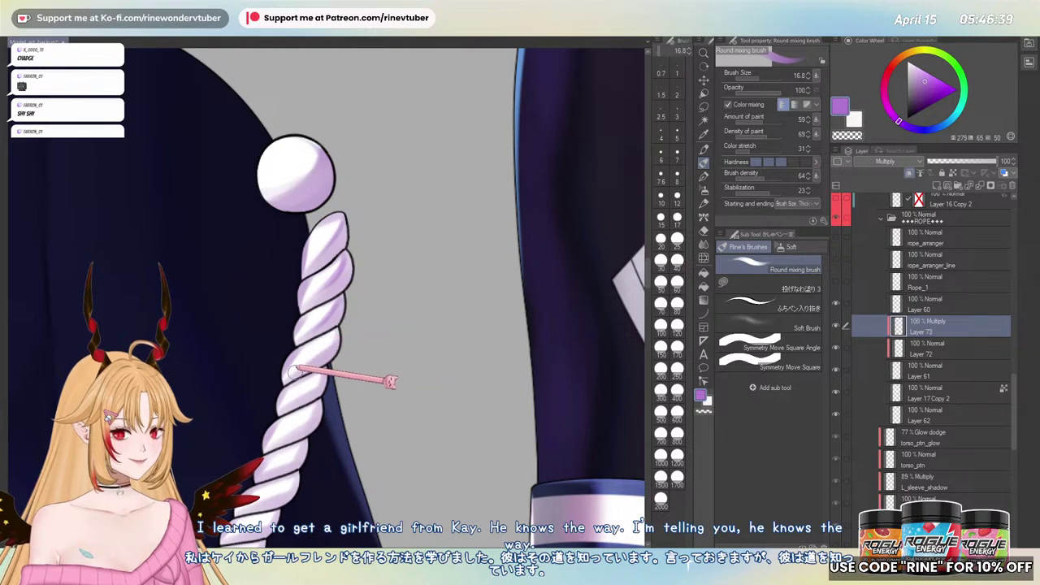
{"action": "left_click_drag", "start_coordinate": [458, 272], "coordinate": [261, 408]}
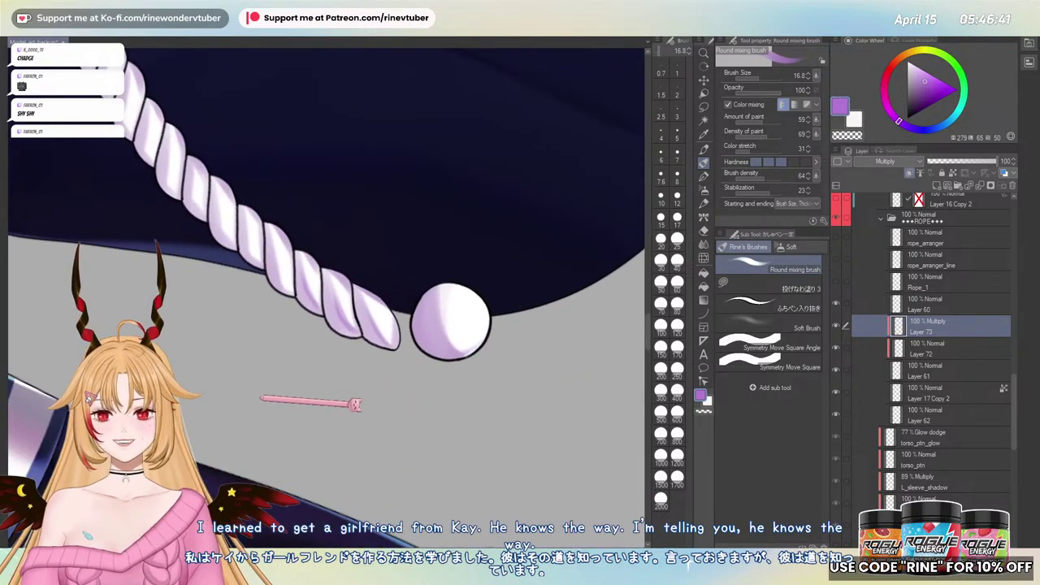
{"action": "left_click_drag", "start_coordinate": [271, 248], "coordinate": [260, 248], "text": "ctrl+alt"}
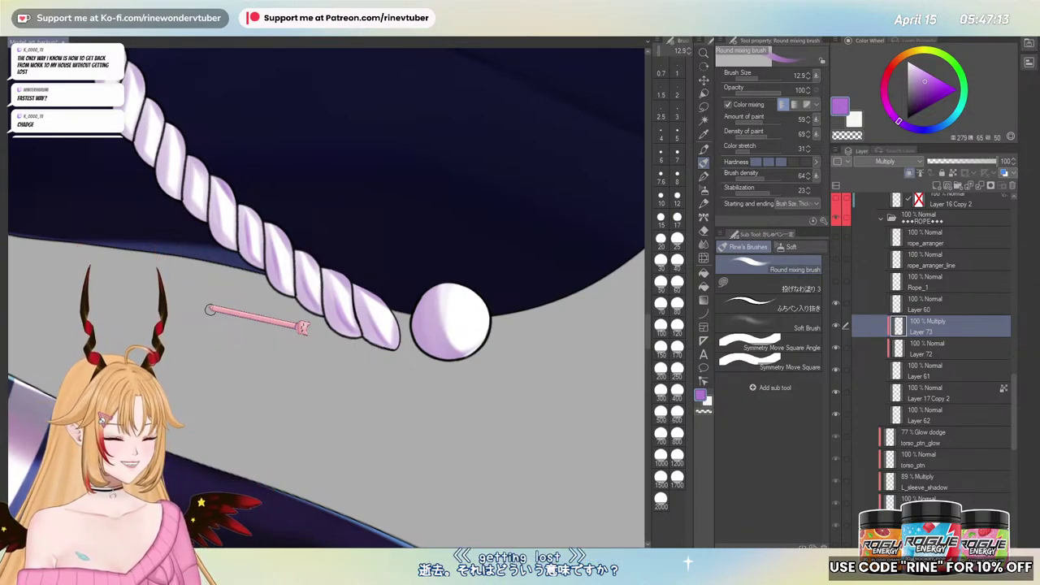
{"action": "left_click_drag", "start_coordinate": [215, 215], "coordinate": [250, 258]}
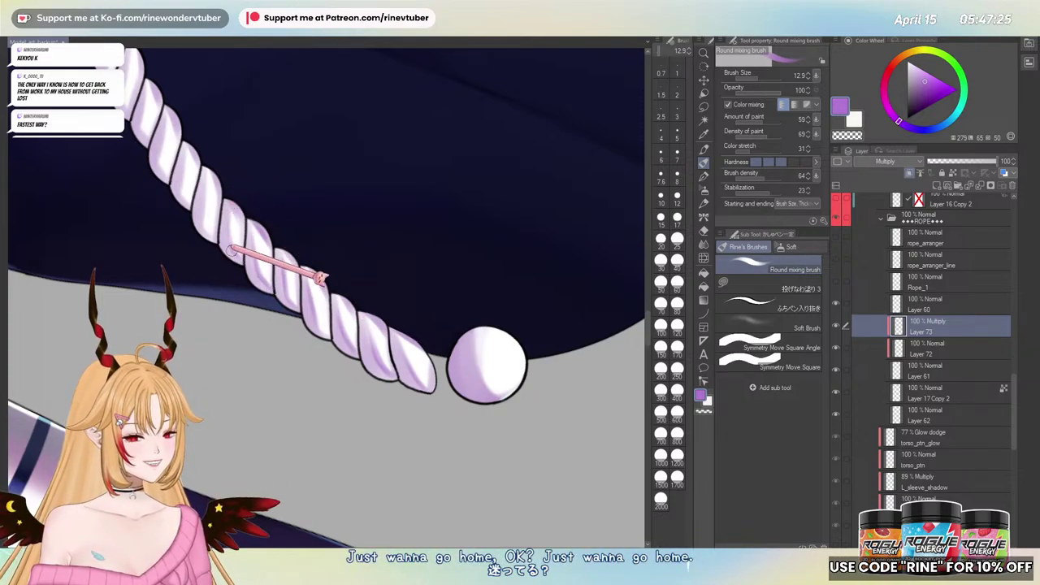
- Paint the Multiply shadows on the strands down the rope's steep side with the brush size reduced to 9.6
{"action": "left_click_drag", "start_coordinate": [248, 182], "coordinate": [166, 495]}
{"action": "left_click_drag", "start_coordinate": [382, 318], "coordinate": [441, 350]}
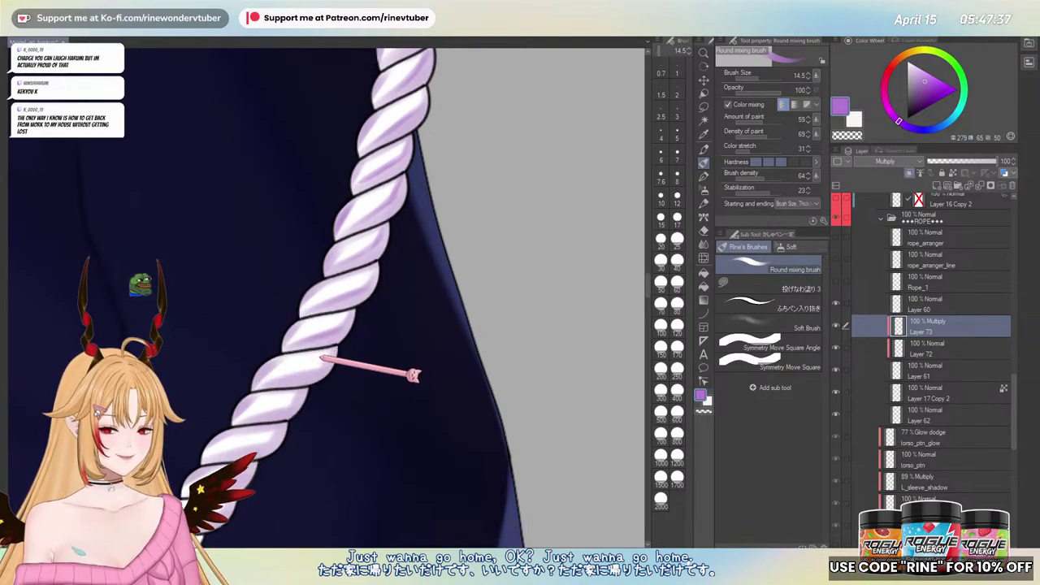
{"action": "left_click_drag", "start_coordinate": [310, 380], "coordinate": [320, 341]}
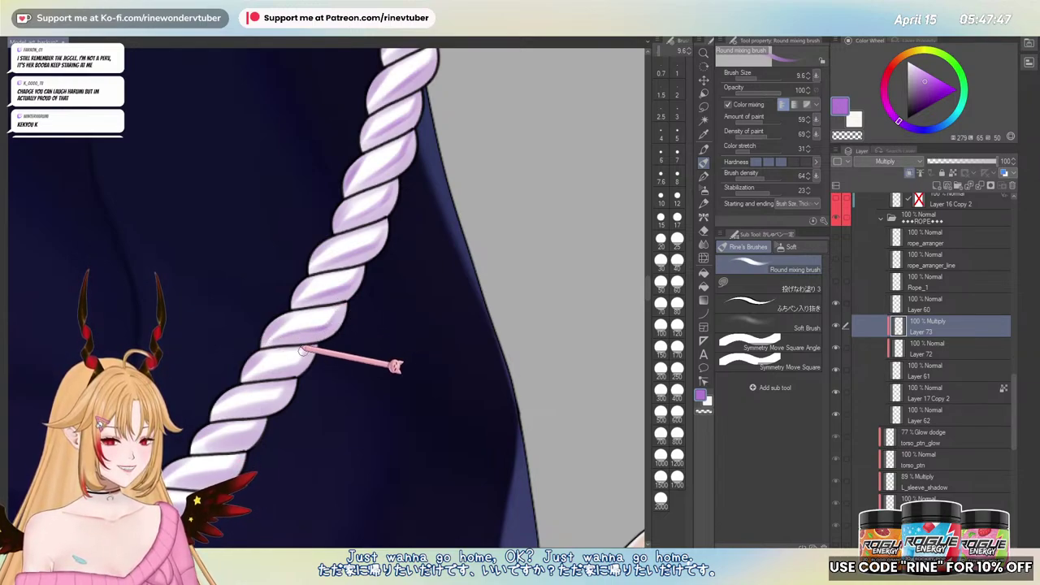
{"action": "left_click_drag", "start_coordinate": [292, 373], "coordinate": [371, 241]}
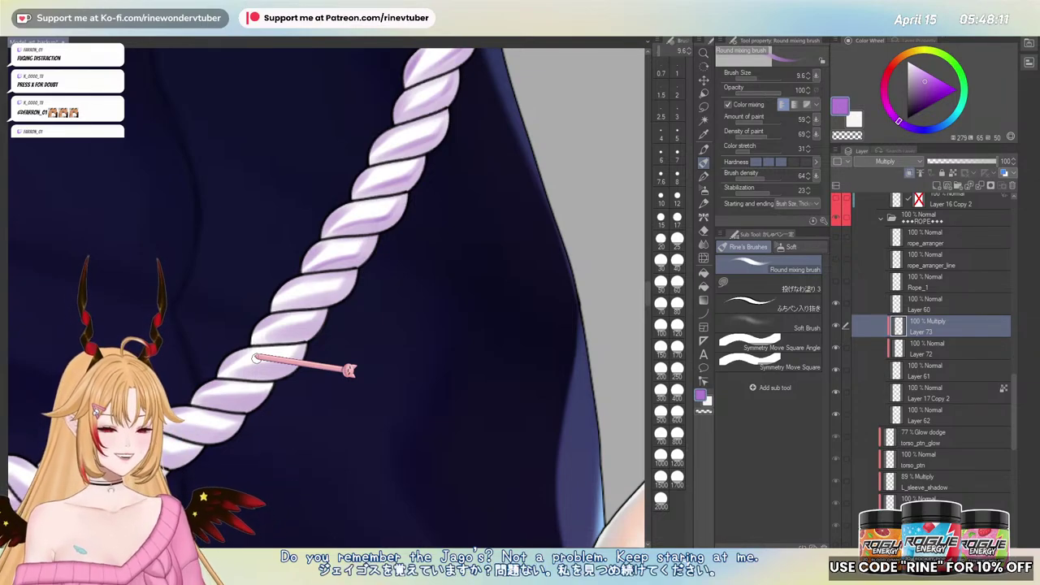
- Carry the Multiply strand shadows on through the rope's lowest curve at brush size 13.8
{"action": "mouse_move", "coordinate": [465, 236]}
{"action": "left_mouse_down"}
{"action": "mouse_move", "coordinate": [407, 406]}
{"action": "mouse_move", "coordinate": [313, 441]}
{"action": "left_mouse_up"}
{"action": "key", "text": "]"}
{"action": "key", "text": "]"}
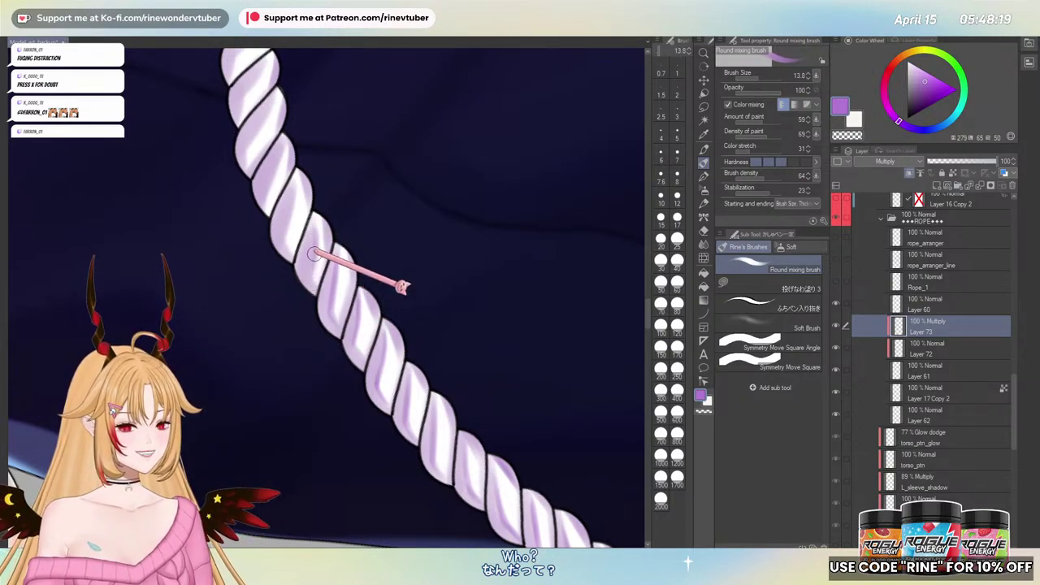
{"action": "mouse_move", "coordinate": [294, 192]}
{"action": "left_mouse_down"}
{"action": "mouse_move", "coordinate": [287, 252]}
{"action": "mouse_move", "coordinate": [297, 303]}
{"action": "left_mouse_up"}
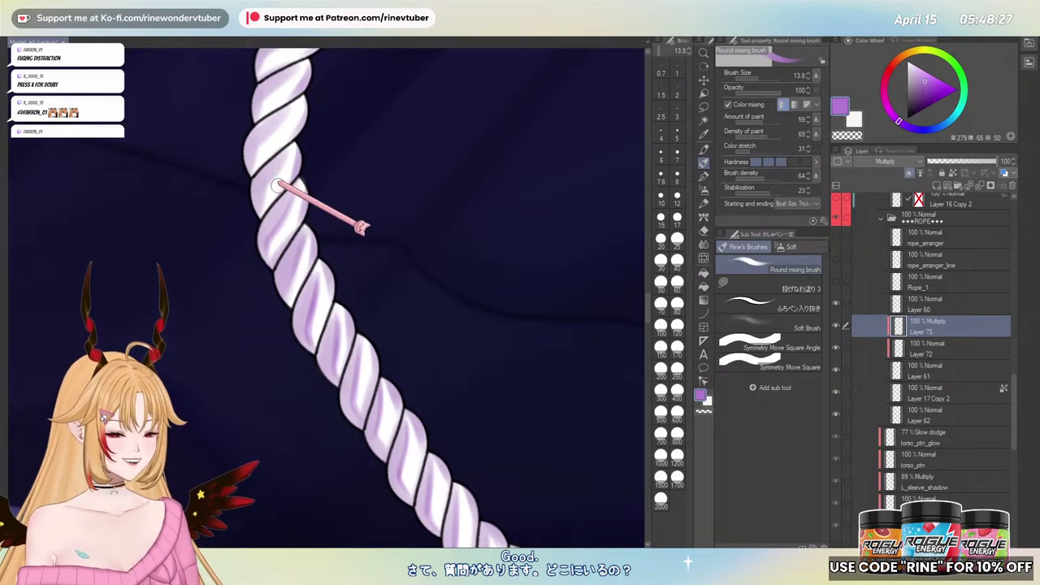
{"action": "left_click_drag", "start_coordinate": [273, 162], "coordinate": [282, 266]}
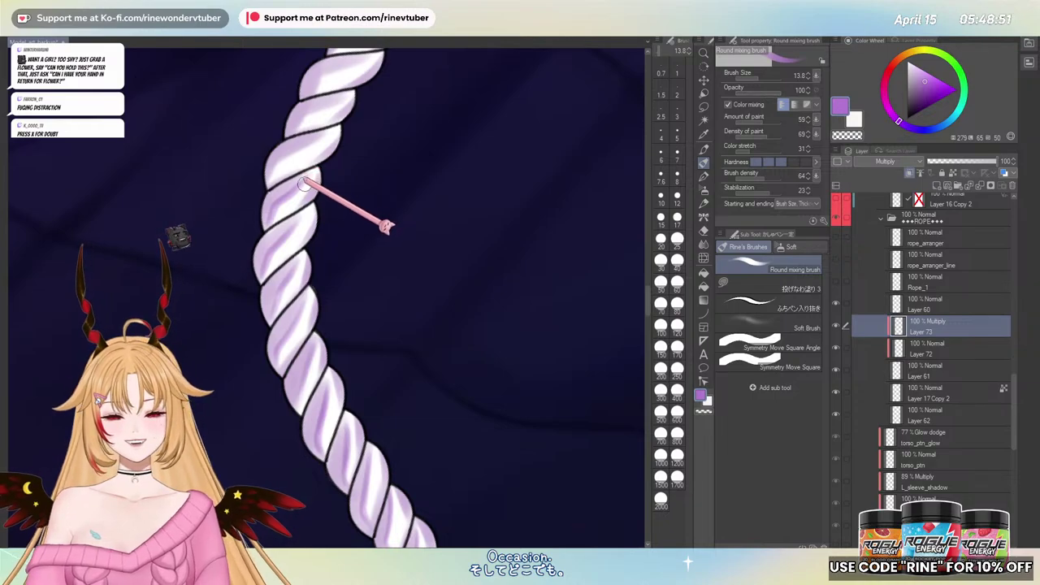
{"action": "left_click_drag", "start_coordinate": [289, 197], "coordinate": [283, 228]}
{"action": "key", "text": "^"}
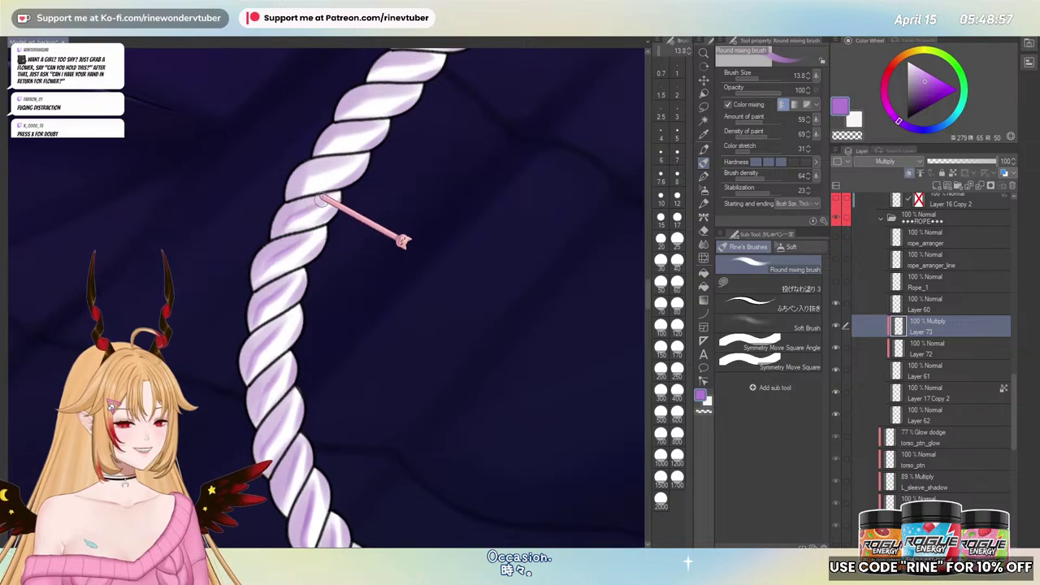
{"action": "key", "text": "-"}
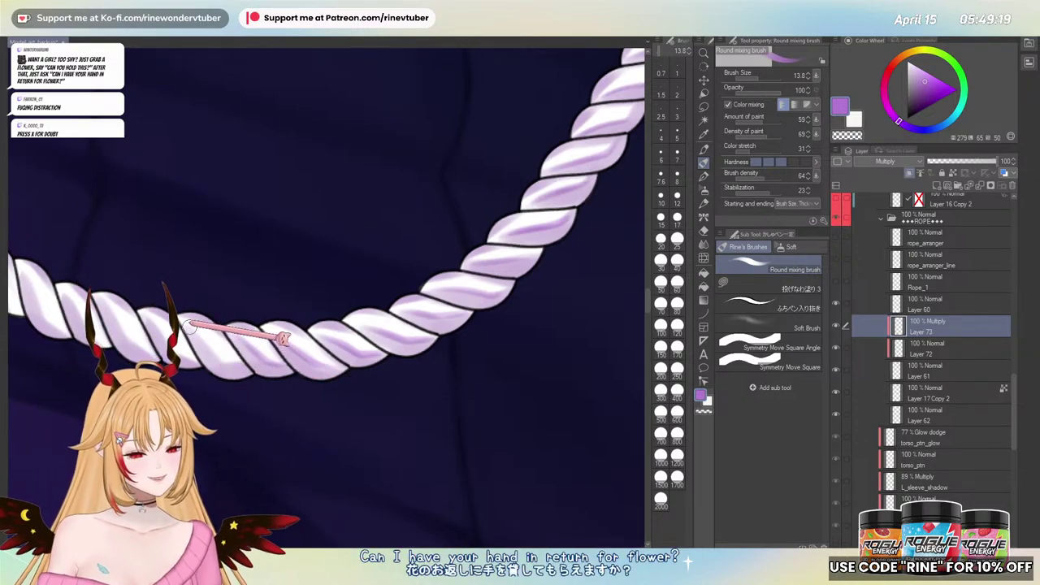
- Paint the Multiply shadows on the strands climbing from the rope's lowest curve toward the end opposite the ball, using brush size 11.4
{"action": "scroll", "coordinate": [312, 331], "scroll_direction": "down", "scroll_amount": 5}
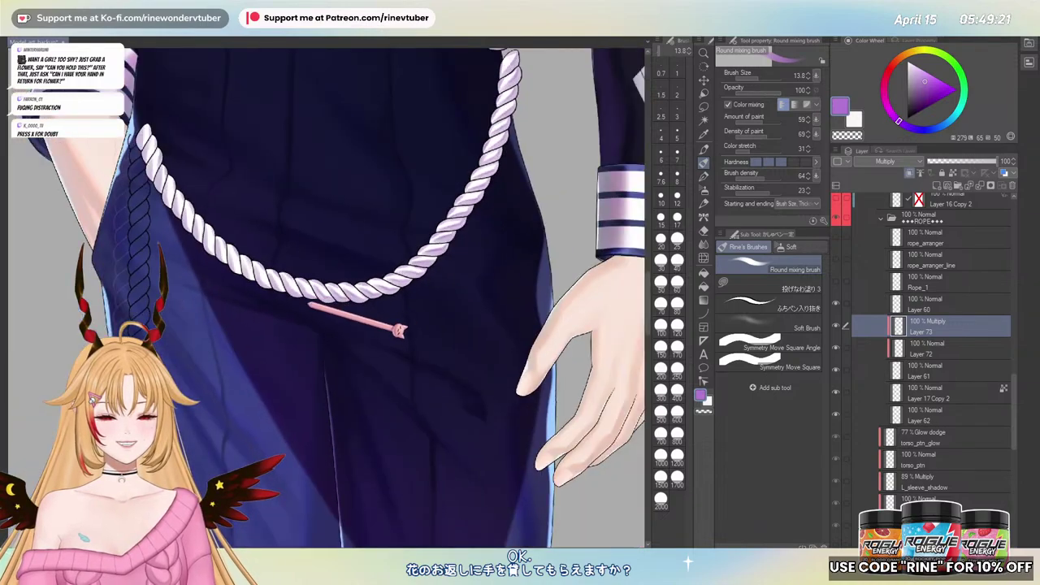
{"action": "scroll", "coordinate": [374, 296], "scroll_direction": "up", "scroll_amount": 5}
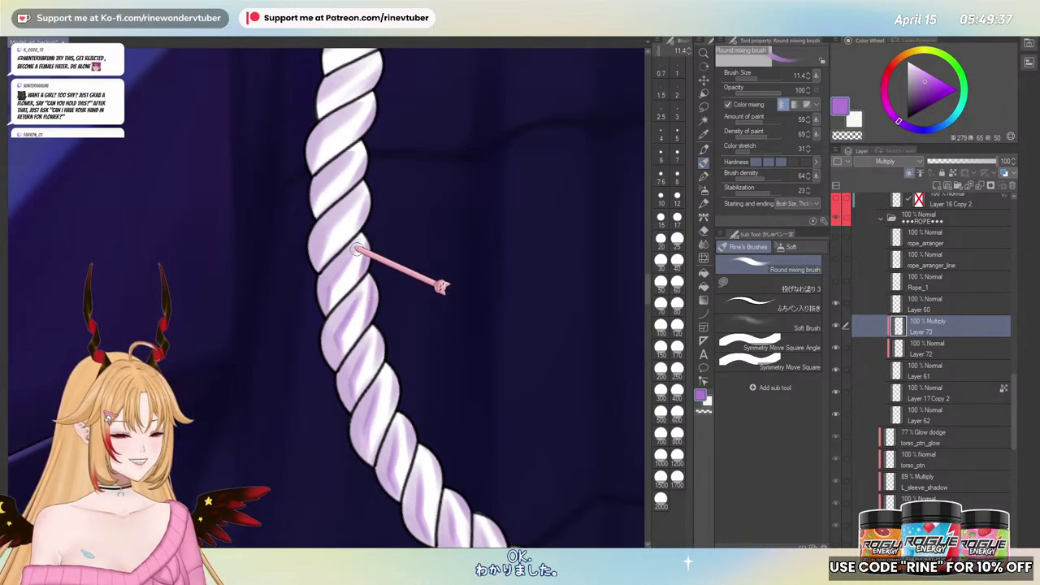
{"action": "left_click_drag", "start_coordinate": [328, 257], "coordinate": [325, 324]}
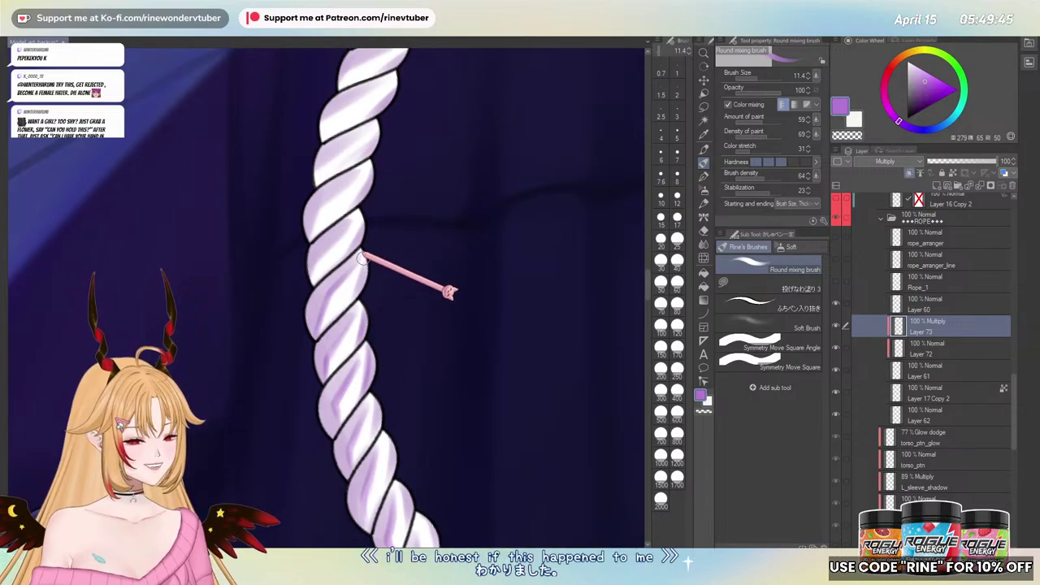
{"action": "left_click_drag", "start_coordinate": [346, 271], "coordinate": [339, 328]}
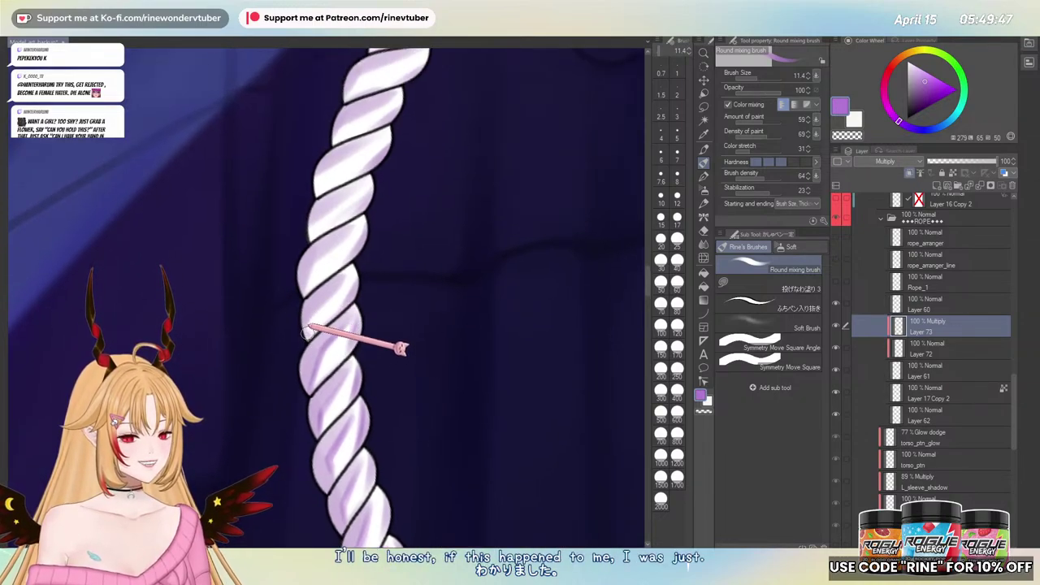
{"action": "left_click_drag", "start_coordinate": [305, 329], "coordinate": [347, 271]}
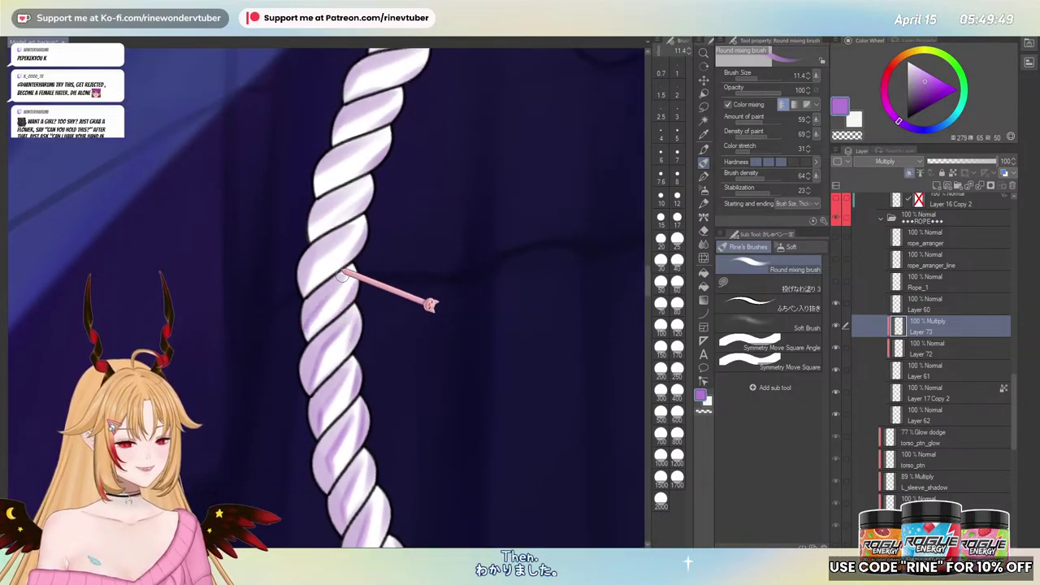
{"action": "left_click_drag", "start_coordinate": [310, 312], "coordinate": [347, 276]}
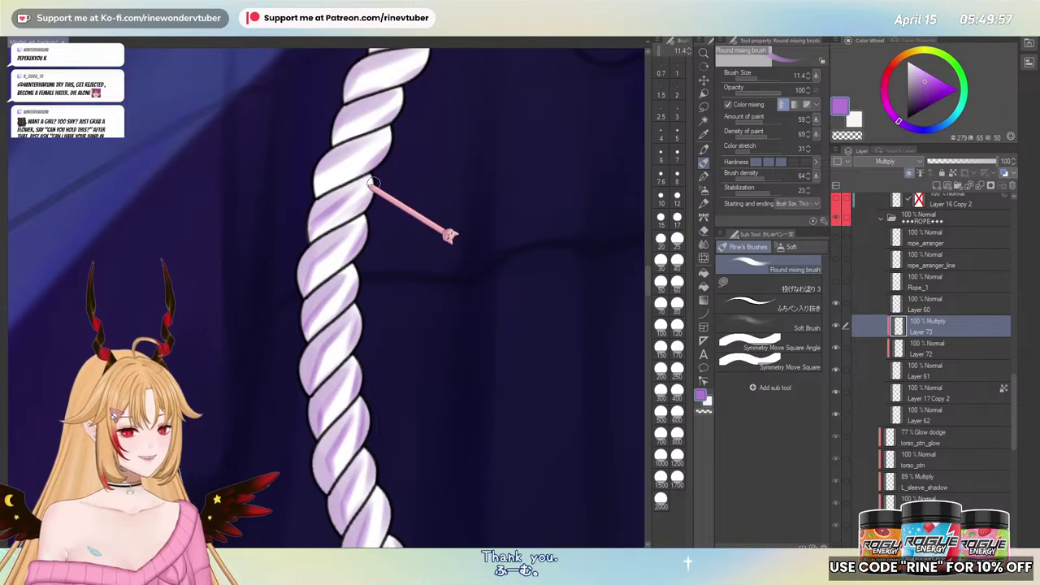
{"action": "left_click_drag", "start_coordinate": [357, 191], "coordinate": [335, 273]}
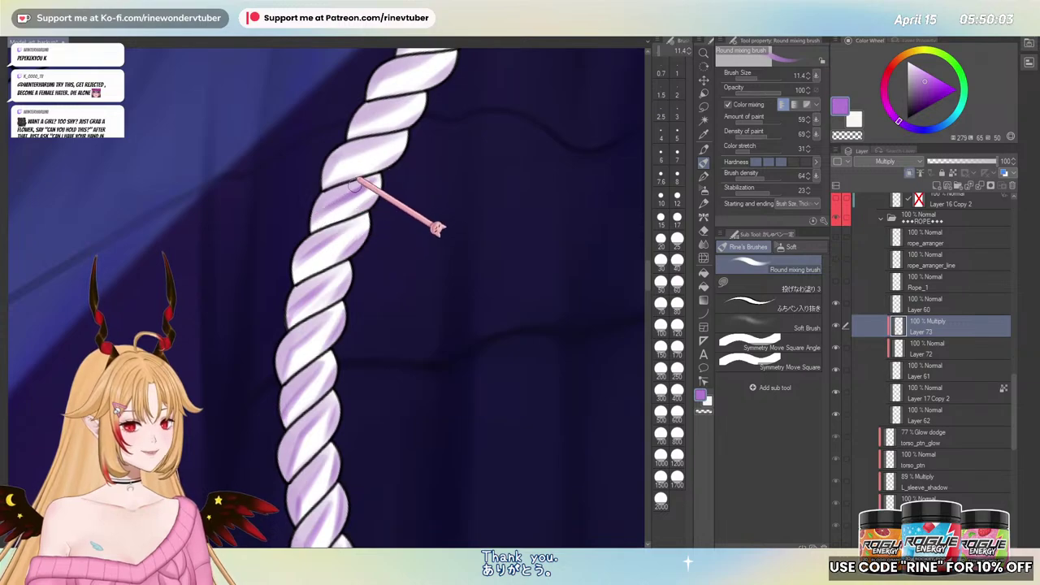
{"action": "key", "text": "asciicircum"}
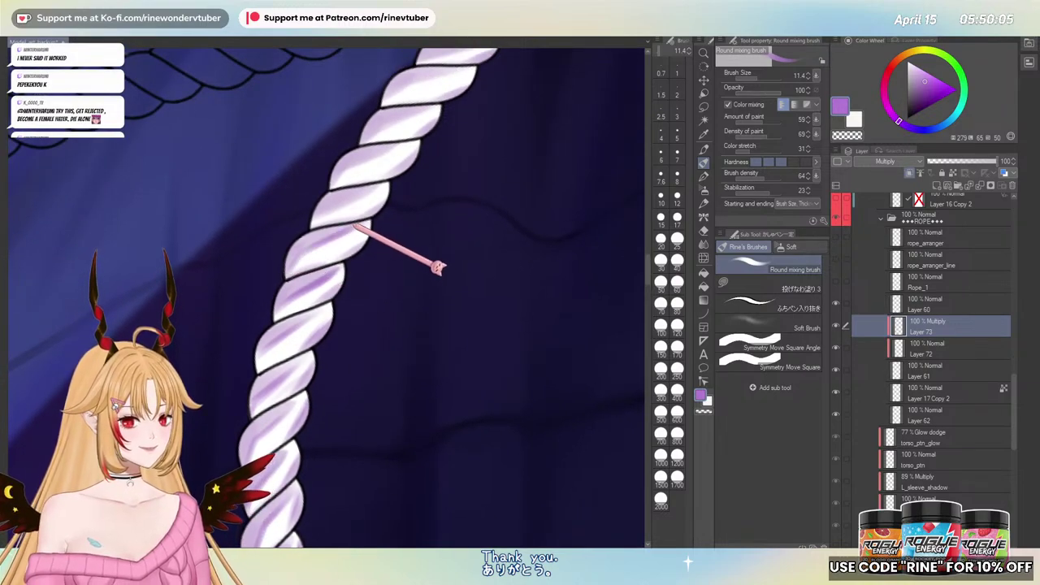
{"action": "key", "text": "minus"}
{"action": "scroll", "coordinate": [324, 326], "scroll_direction": "down", "scroll_amount": 4}
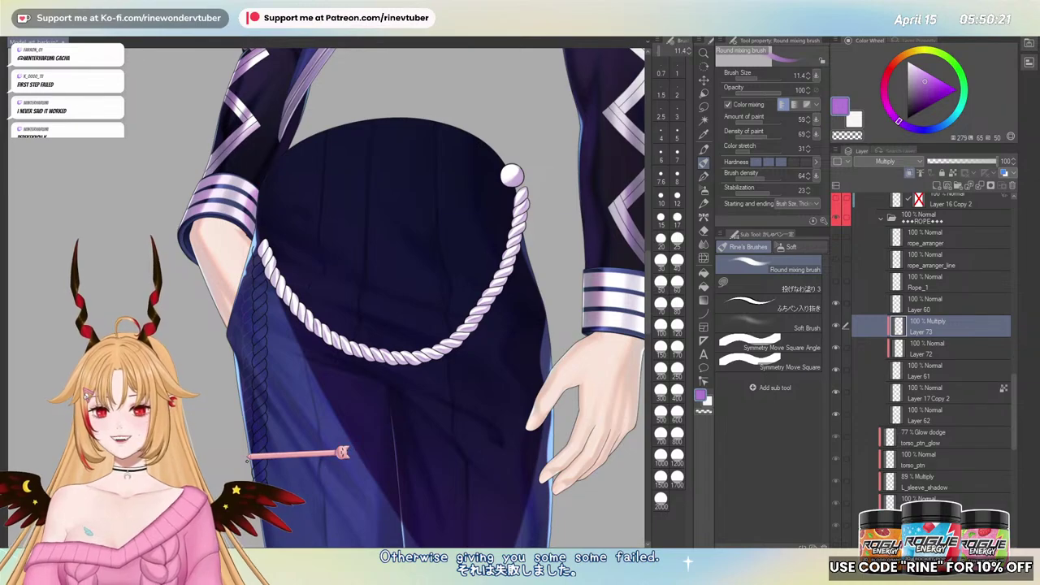
- Finish the Multiply shadows on the last strands at the rope's end opposite the ball
{"action": "scroll", "coordinate": [328, 282], "scroll_direction": "up", "scroll_amount": 5}
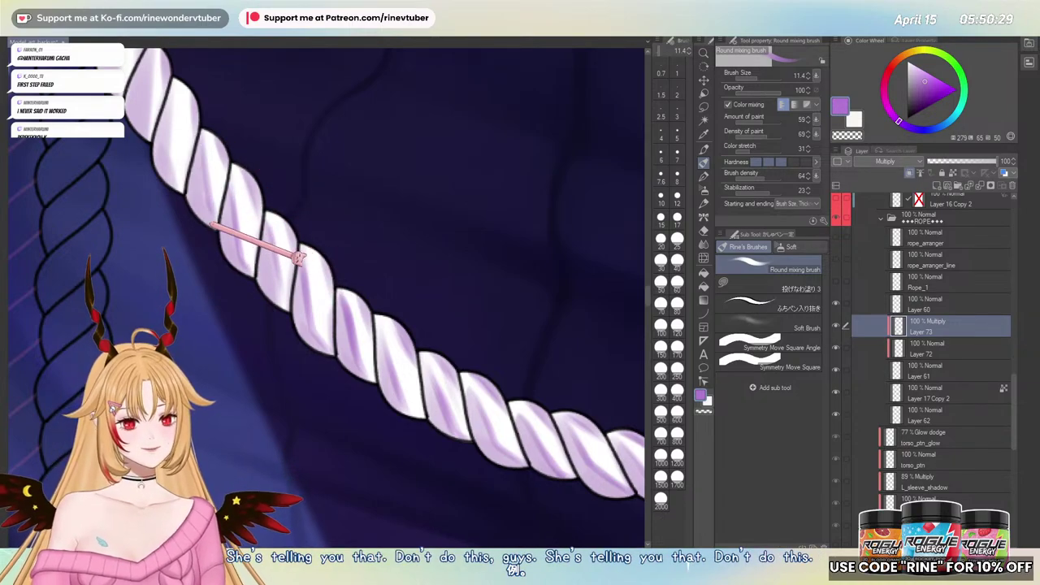
{"action": "left_click_drag", "start_coordinate": [202, 200], "coordinate": [254, 338]}
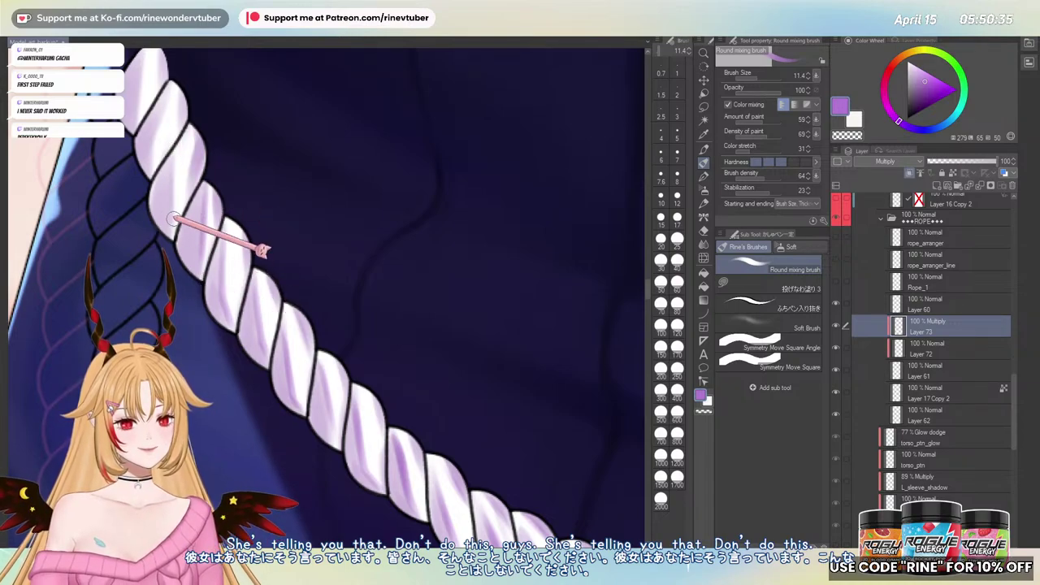
{"action": "left_click_drag", "start_coordinate": [147, 83], "coordinate": [152, 173]}
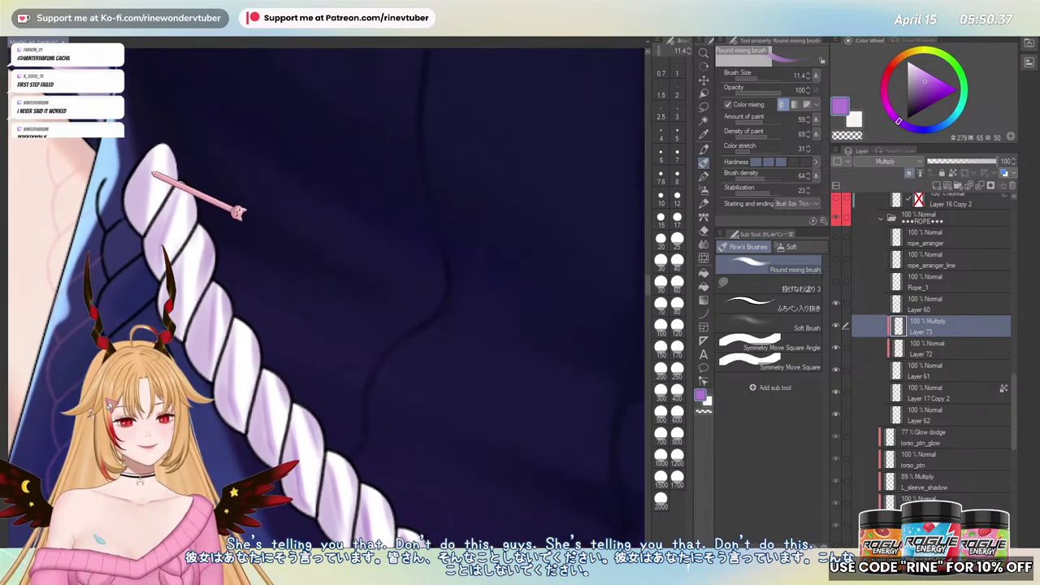
{"action": "left_click_drag", "start_coordinate": [204, 278], "coordinate": [142, 354]}
- Add a clipped Normal layer above Layer 73 and blend sampled light purples into the first strands below the ball at brush size 14.7
{"action": "left_click_drag", "start_coordinate": [417, 266], "coordinate": [373, 376]}
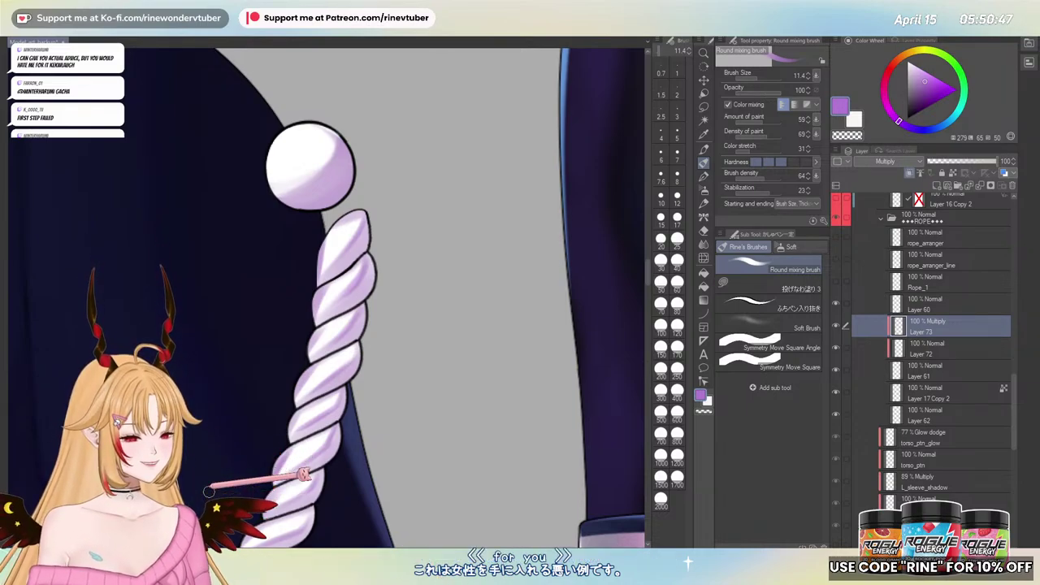
{"action": "left_click", "coordinate": [911, 172]}
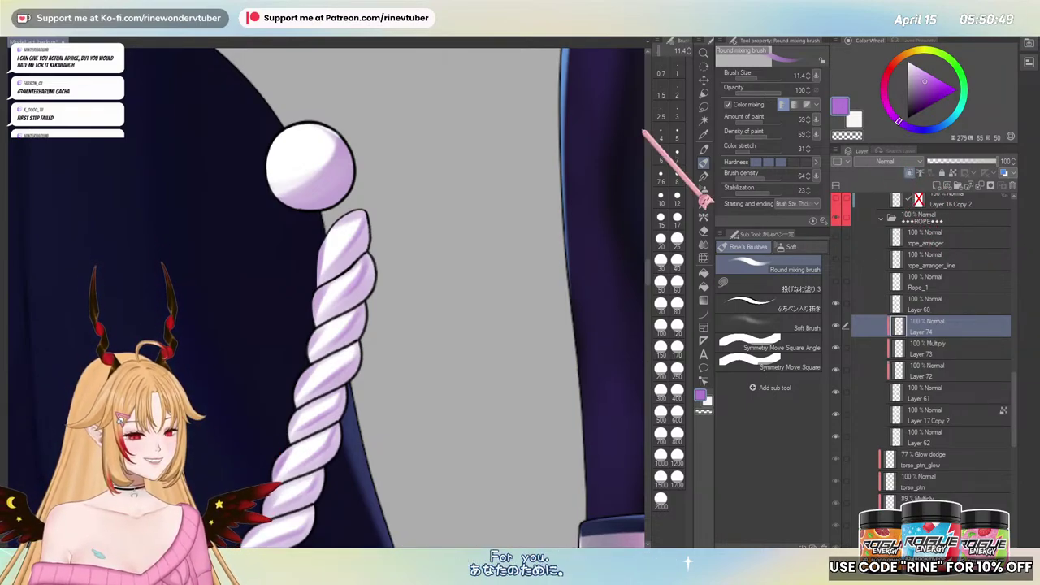
{"action": "scroll", "coordinate": [354, 232], "scroll_direction": "up", "scroll_amount": 2}
{"action": "left_click", "coordinate": [373, 222], "text": "alt"}
{"action": "left_click_drag", "start_coordinate": [353, 246], "coordinate": [344, 253]}
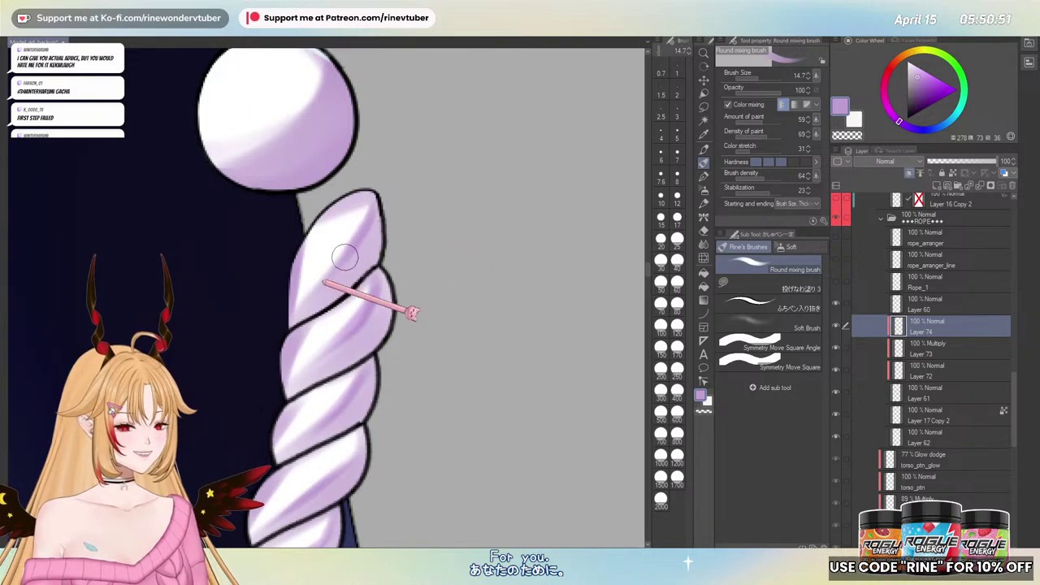
{"action": "left_click", "coordinate": [376, 199], "text": "alt"}
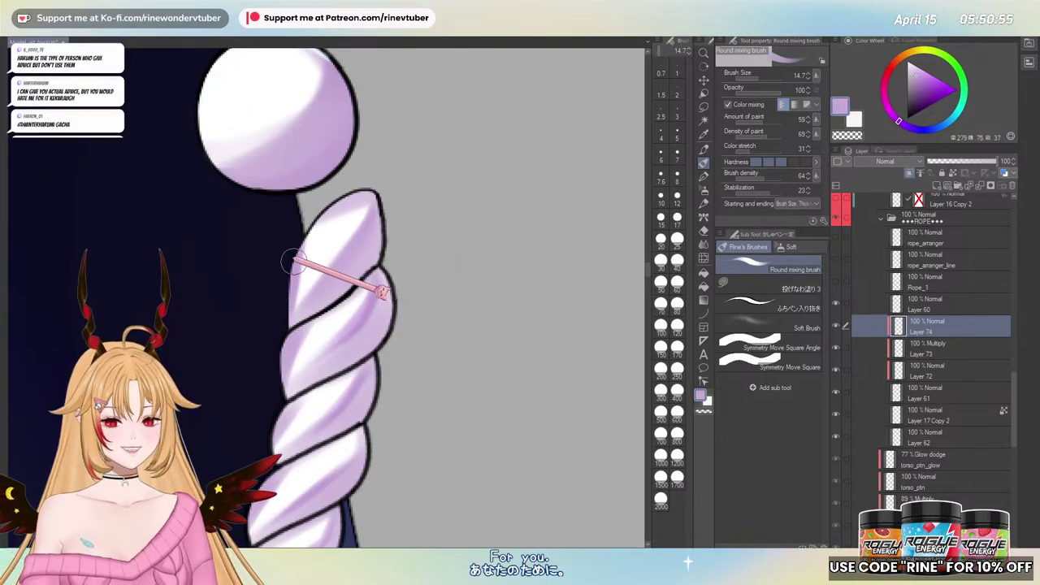
{"action": "left_click_drag", "start_coordinate": [351, 361], "coordinate": [354, 299]}
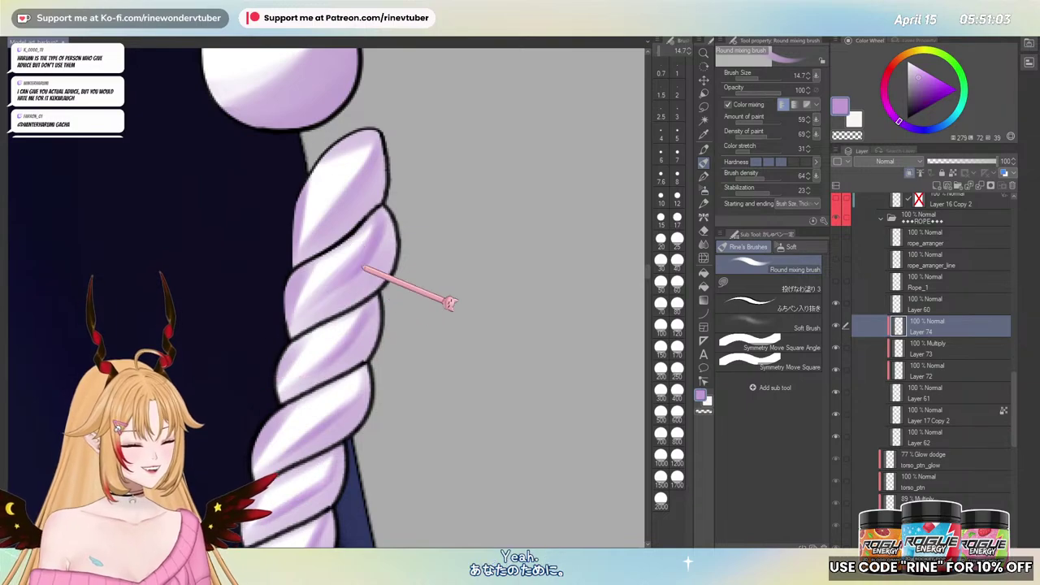
- Soften the shading on the next strands below the ball with sampled purples on the clipped Normal layer, undoing a stray stroke
{"action": "left_click", "coordinate": [370, 241], "text": "alt"}
{"action": "mouse_move", "coordinate": [350, 331]}
{"action": "left_mouse_down"}
{"action": "mouse_move", "coordinate": [371, 211]}
{"action": "mouse_move", "coordinate": [313, 261]}
{"action": "left_mouse_up"}
{"action": "left_click", "coordinate": [387, 194], "text": "alt"}
{"action": "key", "text": "ctrl+z"}
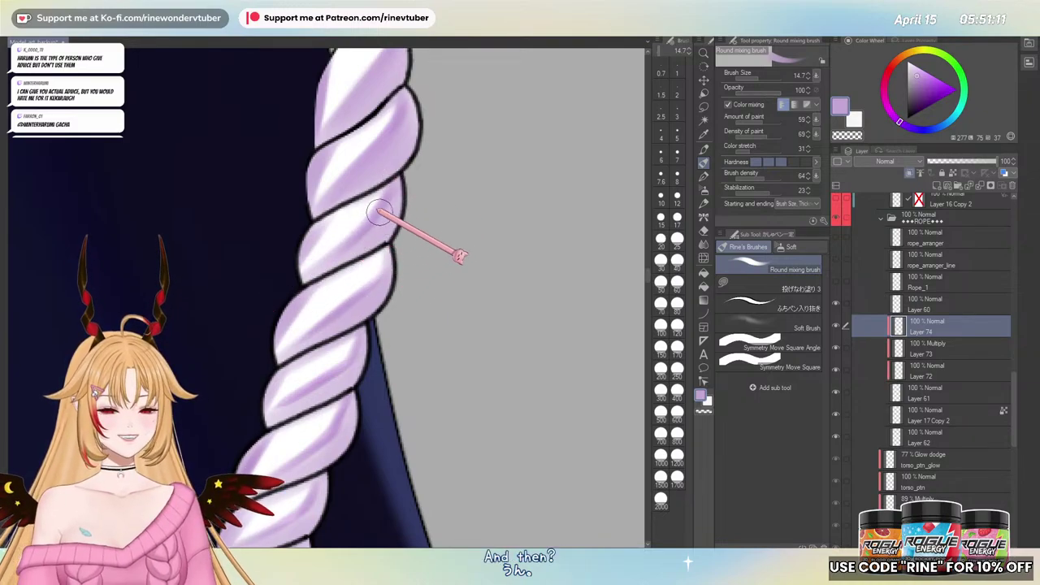
{"action": "left_click", "coordinate": [393, 207], "text": "alt"}
{"action": "left_click", "coordinate": [388, 264], "text": "alt"}
{"action": "left_click", "coordinate": [378, 291], "text": "alt"}
{"action": "left_click_drag", "start_coordinate": [333, 345], "coordinate": [410, 218]}
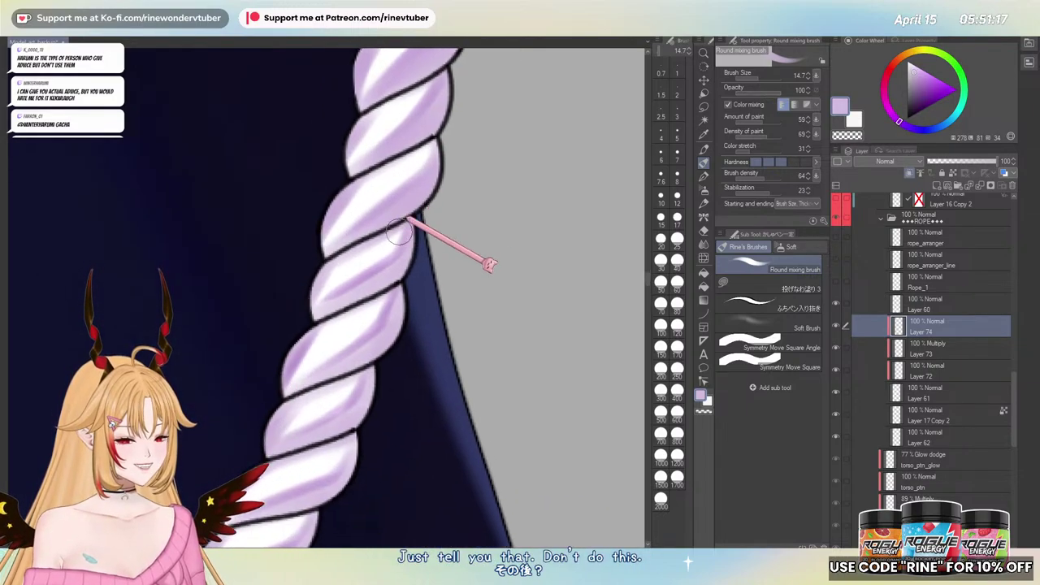
- Blend paler sampled purples into the strands beside the garment's outer edge with the brush size reduced to 12.2
{"action": "key", "text": "["}
{"action": "left_click", "coordinate": [377, 255], "text": "alt"}
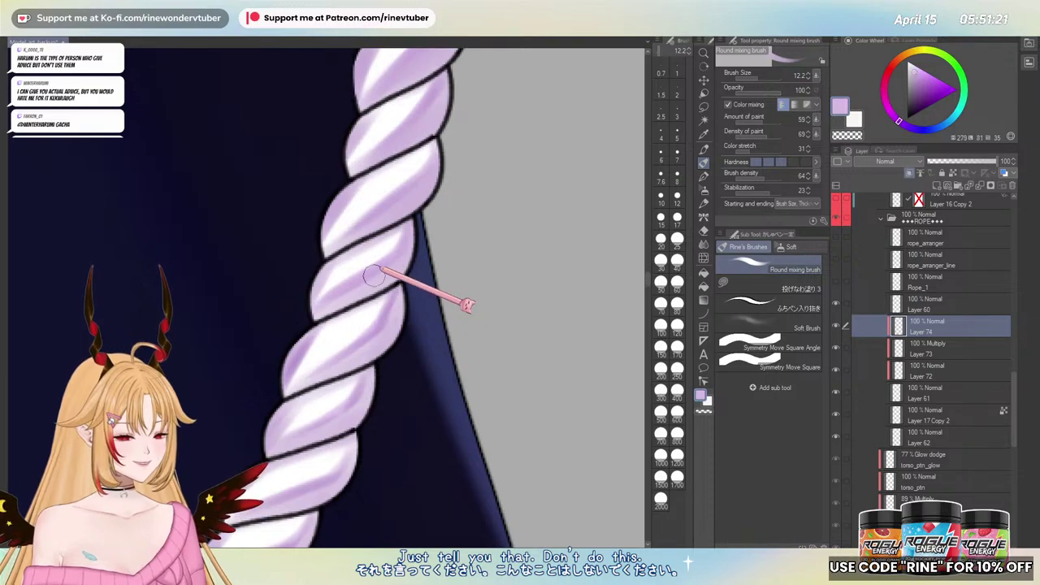
{"action": "left_click", "coordinate": [387, 319], "text": "alt"}
{"action": "left_click_drag", "start_coordinate": [354, 376], "coordinate": [364, 221]}
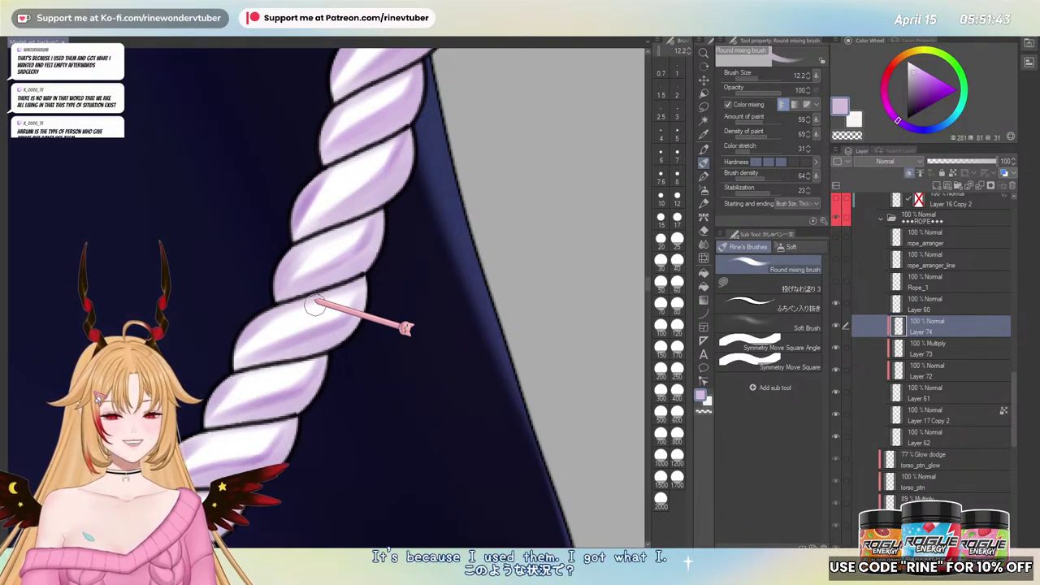
- Blend sampled pale purple into the strands just past the garment's edge, trying brush size 17.0 and reducing it to 11.1
{"action": "key", "text": "]"}
{"action": "key", "text": "]"}
{"action": "left_click", "coordinate": [354, 256], "text": "alt"}
{"action": "left_click_drag", "start_coordinate": [317, 278], "coordinate": [347, 254]}
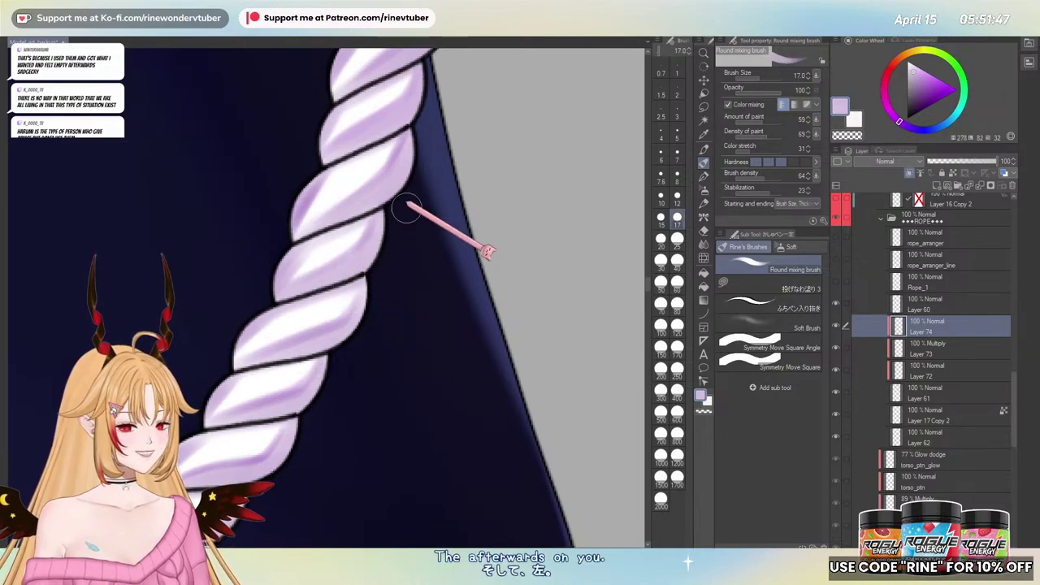
{"action": "key", "text": "]"}
{"action": "left_click", "coordinate": [342, 259], "text": "alt"}
{"action": "left_click_drag", "start_coordinate": [311, 283], "coordinate": [363, 249]}
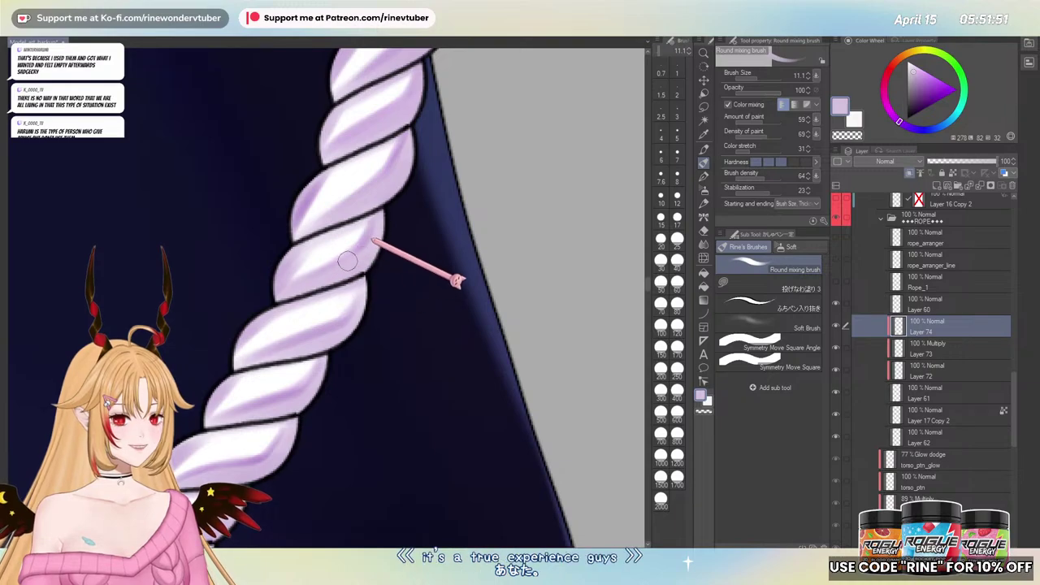
- Shade the following strand down the steep side with a sampled pale purple and check the whole rope
{"action": "left_click_drag", "start_coordinate": [360, 307], "coordinate": [411, 223]}
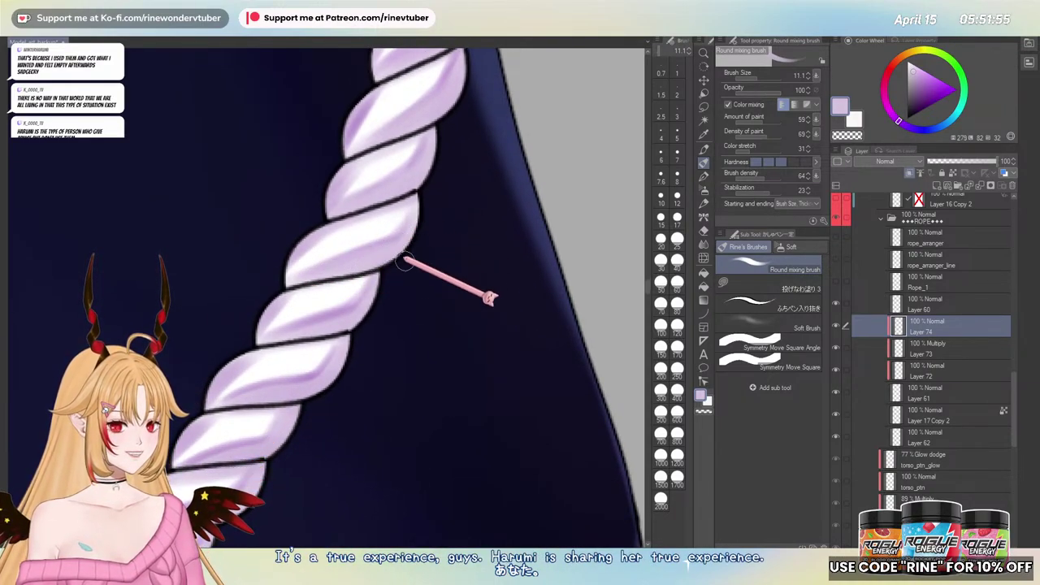
{"action": "left_click", "coordinate": [338, 319], "text": "alt"}
{"action": "left_click_drag", "start_coordinate": [276, 329], "coordinate": [380, 284]}
{"action": "scroll", "coordinate": [365, 297], "scroll_direction": "down", "scroll_amount": 3}
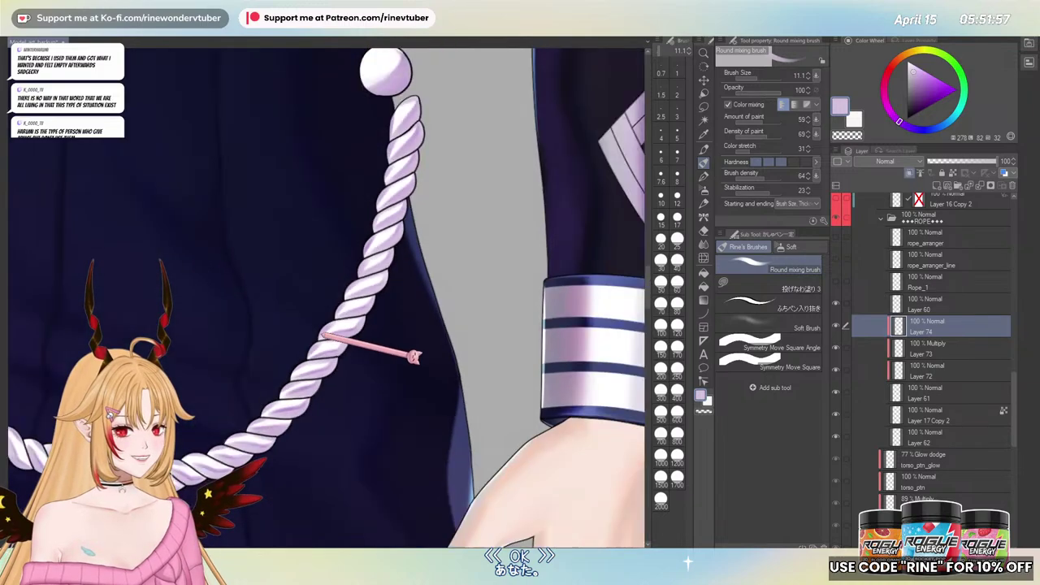
{"action": "scroll", "coordinate": [369, 329], "scroll_direction": "down", "scroll_amount": 1}
{"action": "scroll", "coordinate": [375, 313], "scroll_direction": "up", "scroll_amount": 4}
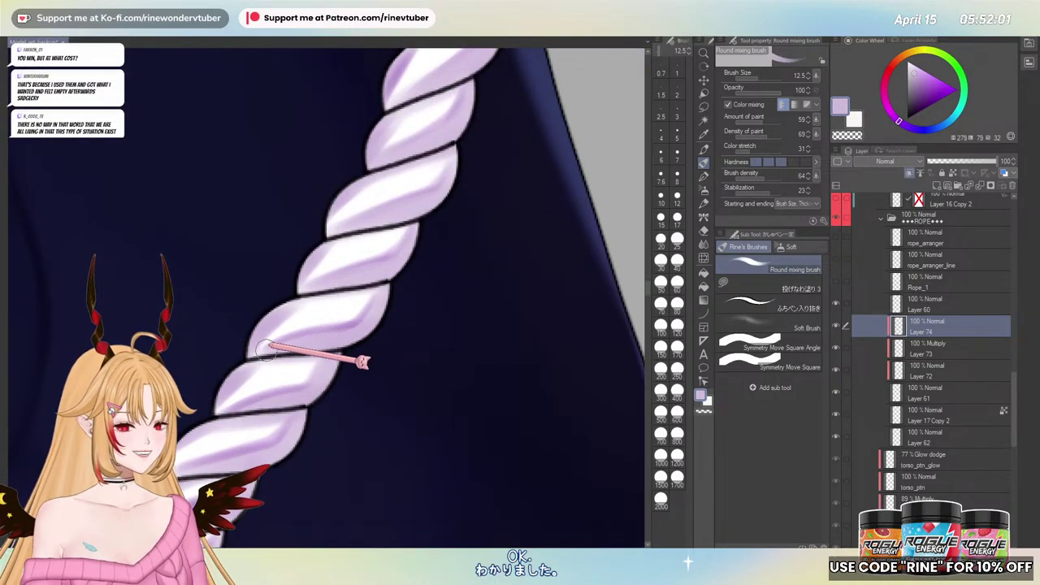
- Carry the pale purple shading down the strands approaching the rope's lowest curve, raising the brush size from 12.5 to 13.7
{"action": "left_click_drag", "start_coordinate": [327, 364], "coordinate": [406, 276]}
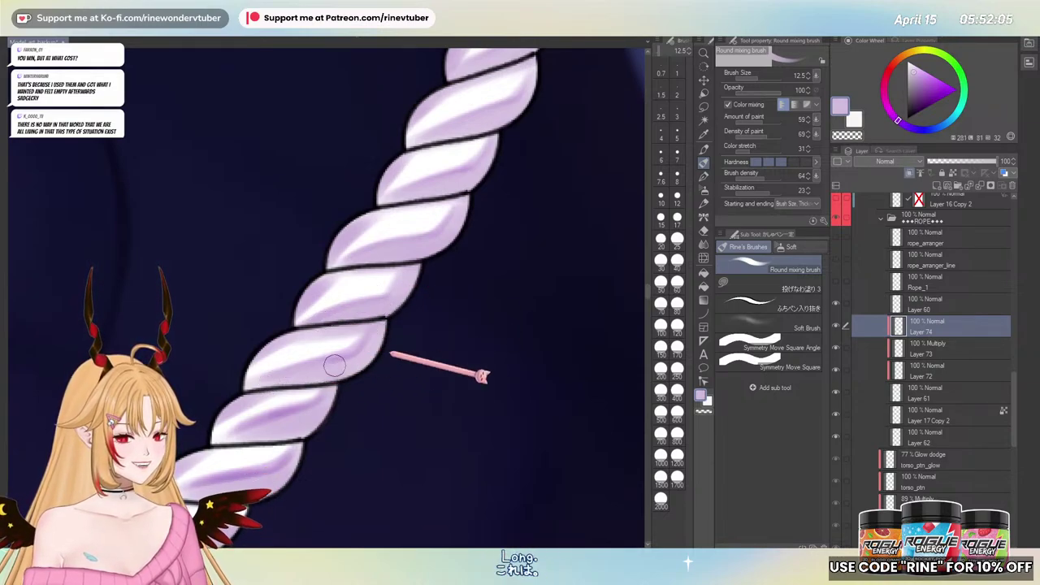
{"action": "mouse_move", "coordinate": [338, 369]}
{"action": "left_mouse_down"}
{"action": "mouse_move", "coordinate": [379, 348]}
{"action": "mouse_move", "coordinate": [373, 294]}
{"action": "left_mouse_up"}
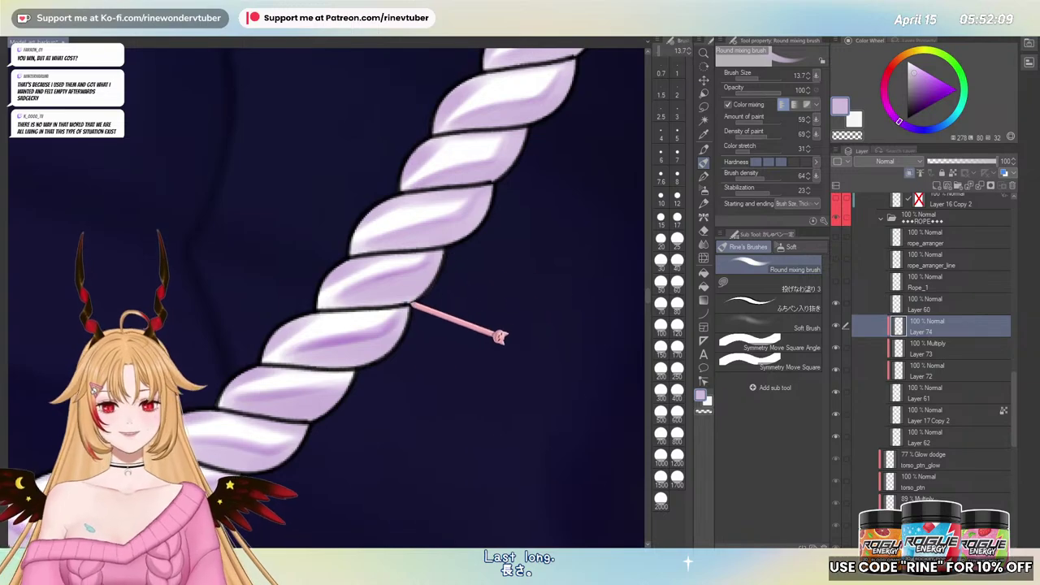
{"action": "left_click_drag", "start_coordinate": [399, 308], "coordinate": [411, 238]}
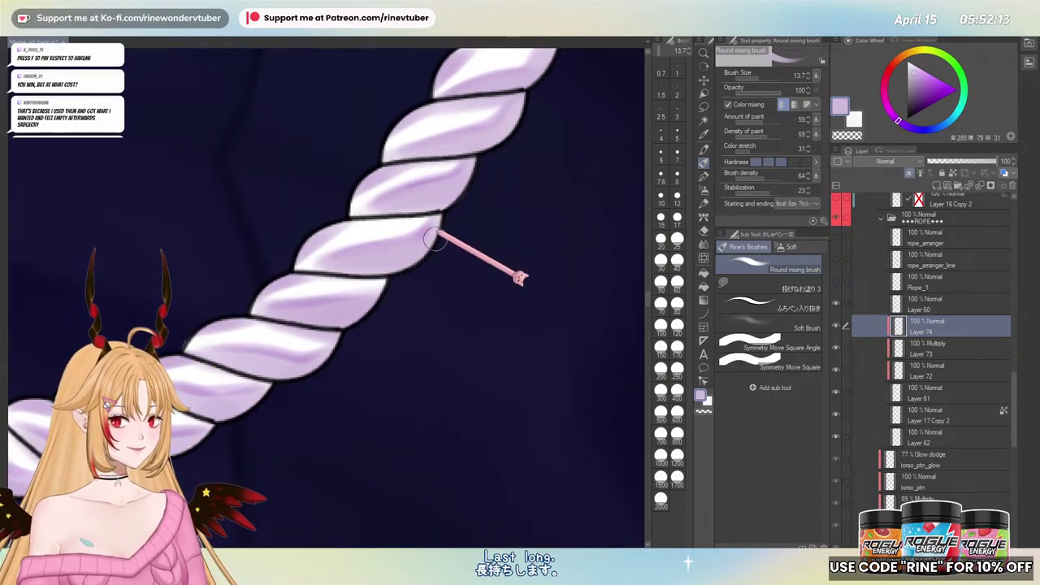
{"action": "left_click_drag", "start_coordinate": [471, 249], "coordinate": [267, 376]}
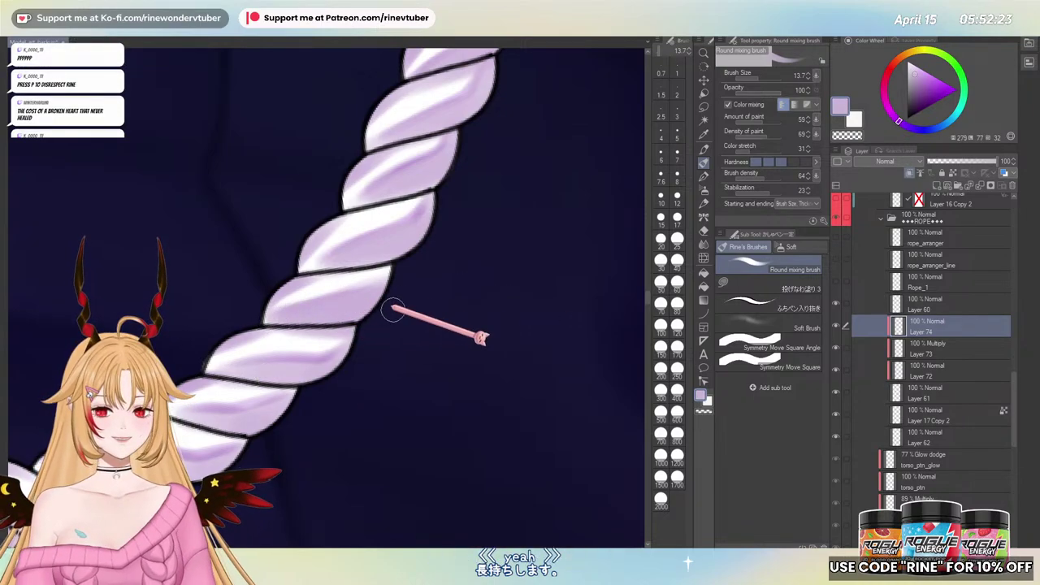
{"action": "left_click_drag", "start_coordinate": [333, 356], "coordinate": [372, 323]}
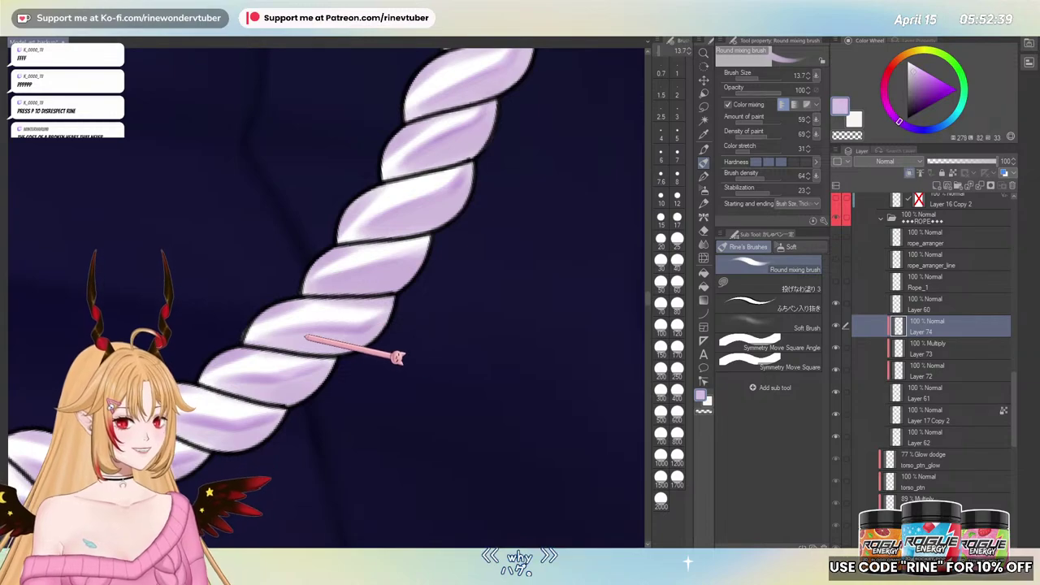
- Blend sampled pale purple into the strands entering the rope's lowest curve at brush size 16.5, reducing it to 14.8 at the end
{"action": "left_click_drag", "start_coordinate": [404, 318], "coordinate": [371, 276], "text": "shift+space"}
{"action": "key", "text": "bracketright"}
{"action": "key", "text": "bracketright"}
{"action": "left_click", "coordinate": [365, 316], "text": "alt"}
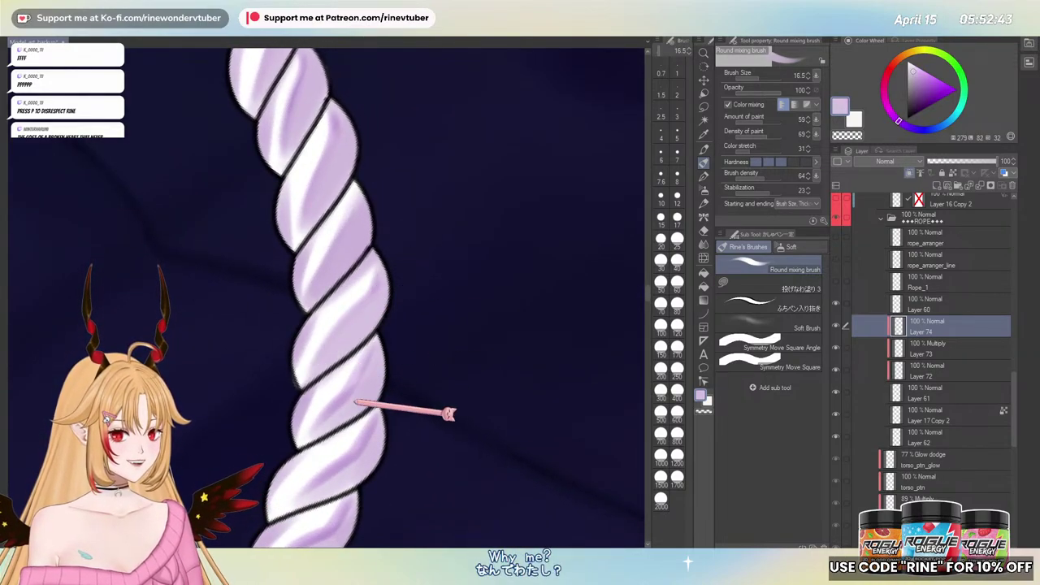
{"action": "left_click_drag", "start_coordinate": [359, 404], "coordinate": [367, 279]}
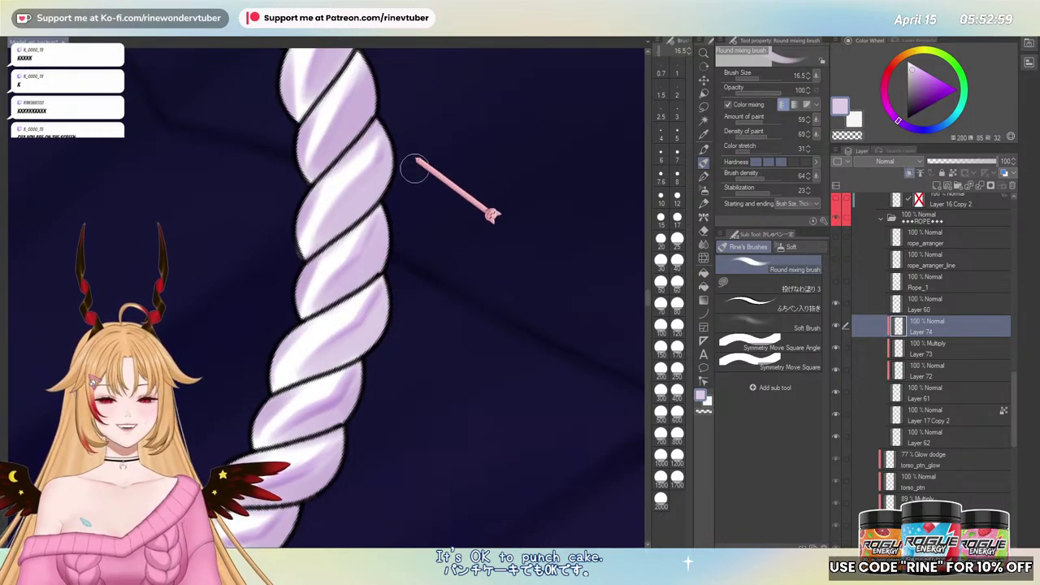
{"action": "left_click_drag", "start_coordinate": [401, 242], "coordinate": [397, 250]}
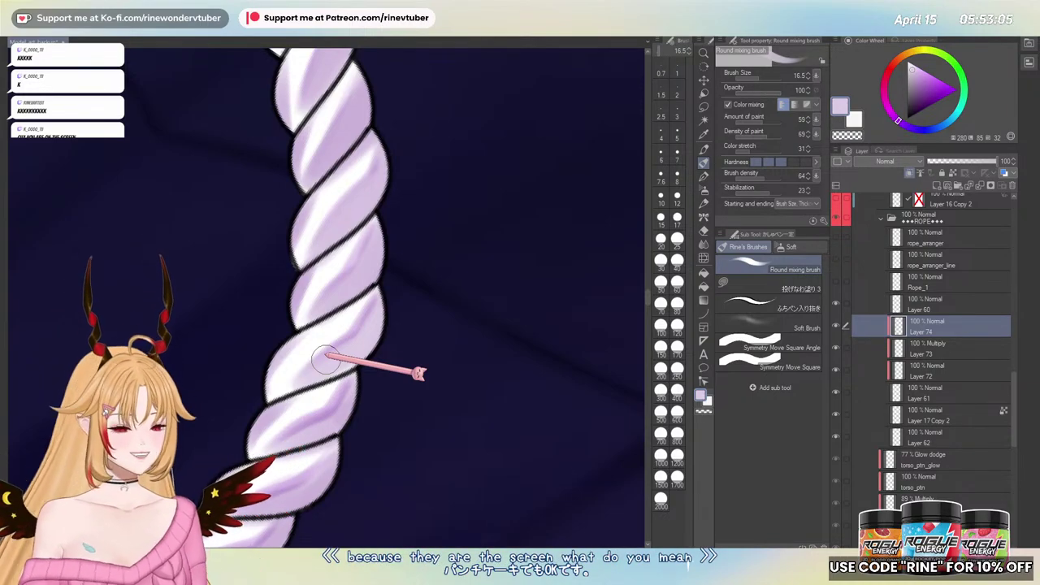
{"action": "left_click_drag", "start_coordinate": [360, 323], "coordinate": [366, 327]}
{"action": "double_click", "coordinate": [444, 264], "text": "shift"}
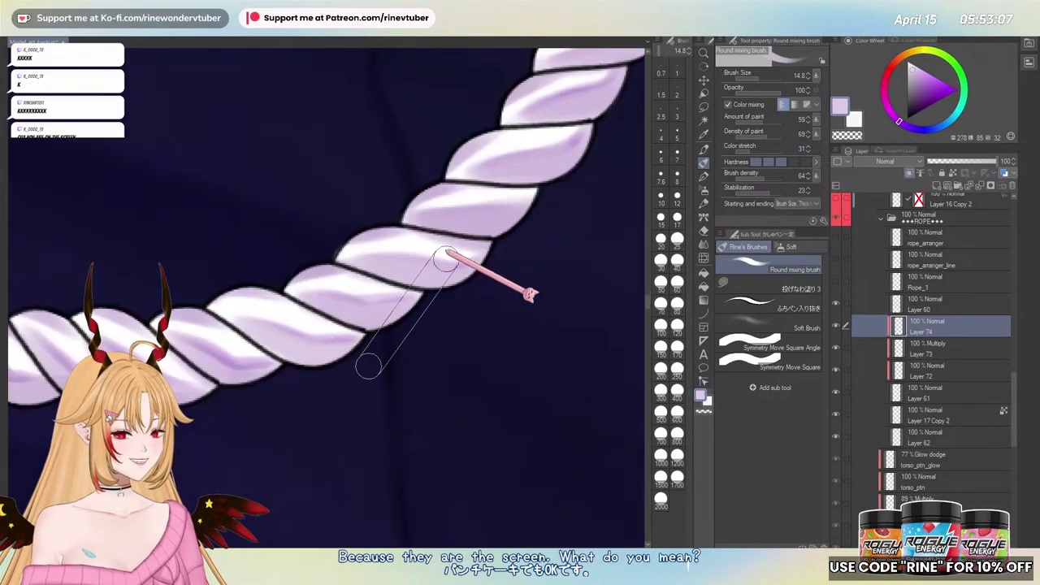
- Blend sampled pale purple into the strands around the rope's lowest curve at brush size 14.8
{"action": "scroll", "coordinate": [371, 329], "scroll_direction": "down", "scroll_amount": 5}
{"action": "scroll", "coordinate": [372, 329], "scroll_direction": "up", "scroll_amount": 5}
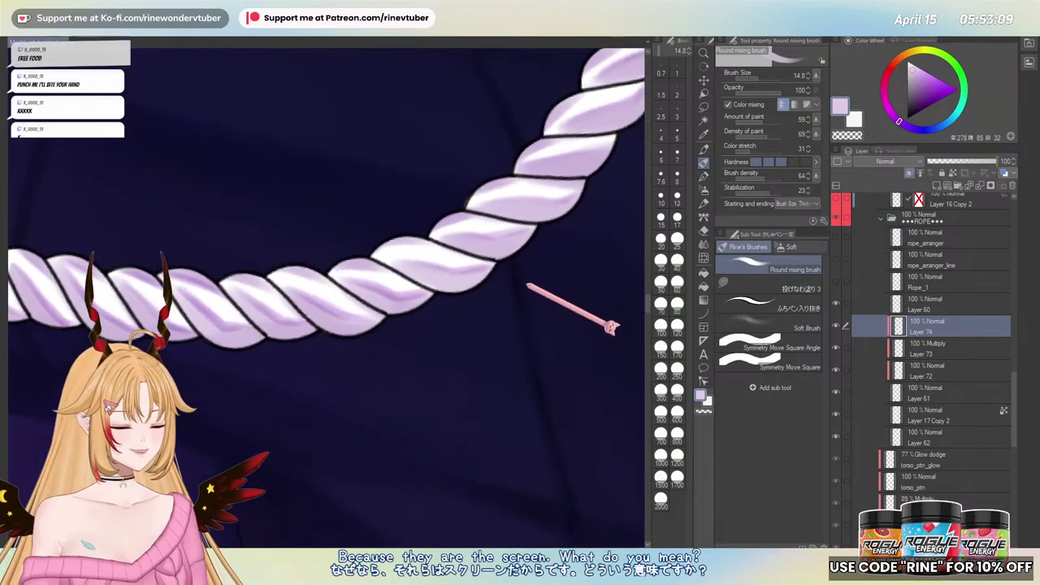
{"action": "scroll", "coordinate": [343, 290], "scroll_direction": "up", "scroll_amount": 1}
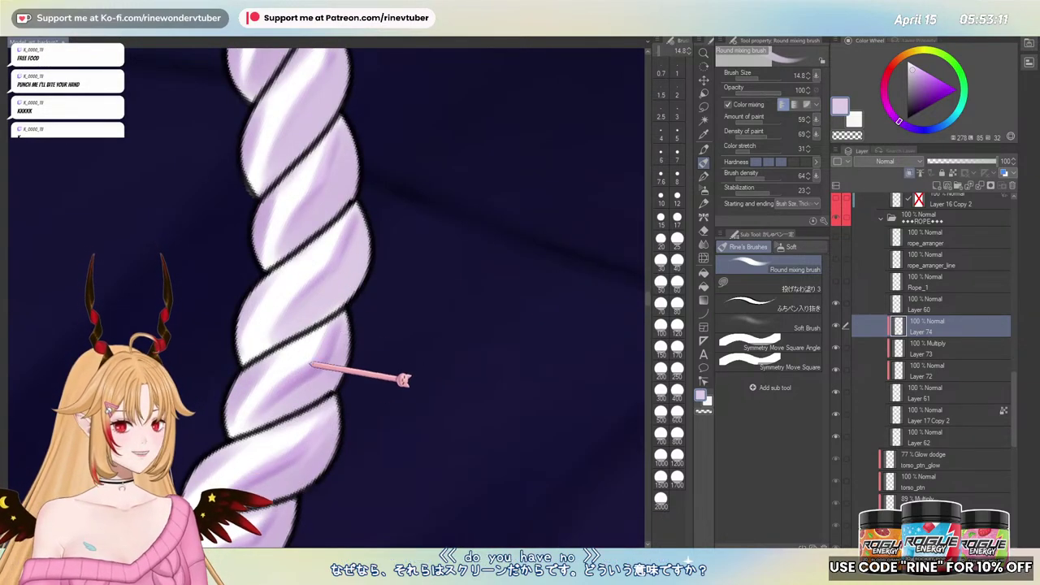
{"action": "left_click_drag", "start_coordinate": [379, 297], "coordinate": [425, 151]}
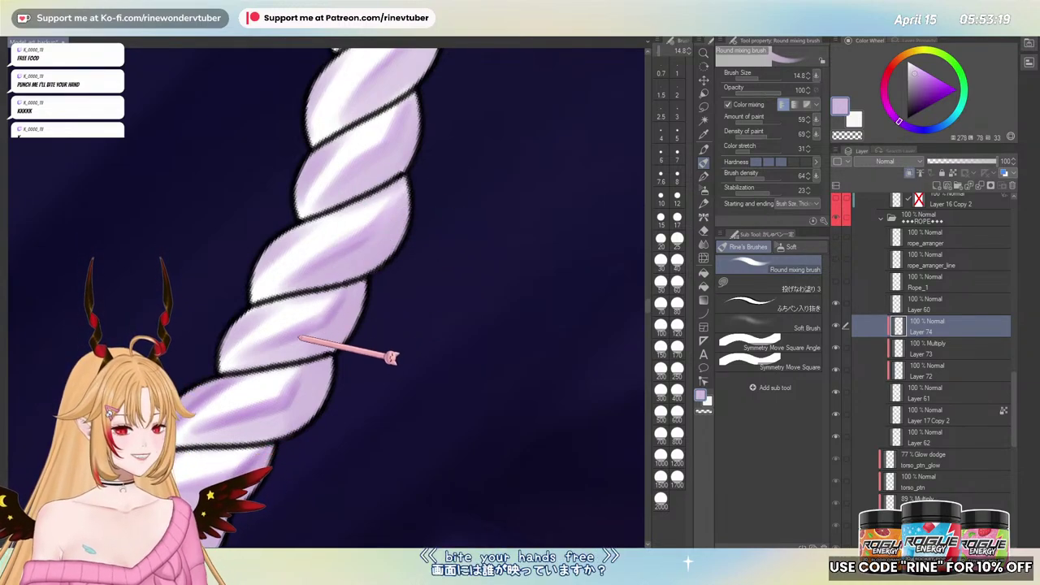
{"action": "left_click_drag", "start_coordinate": [316, 377], "coordinate": [393, 247]}
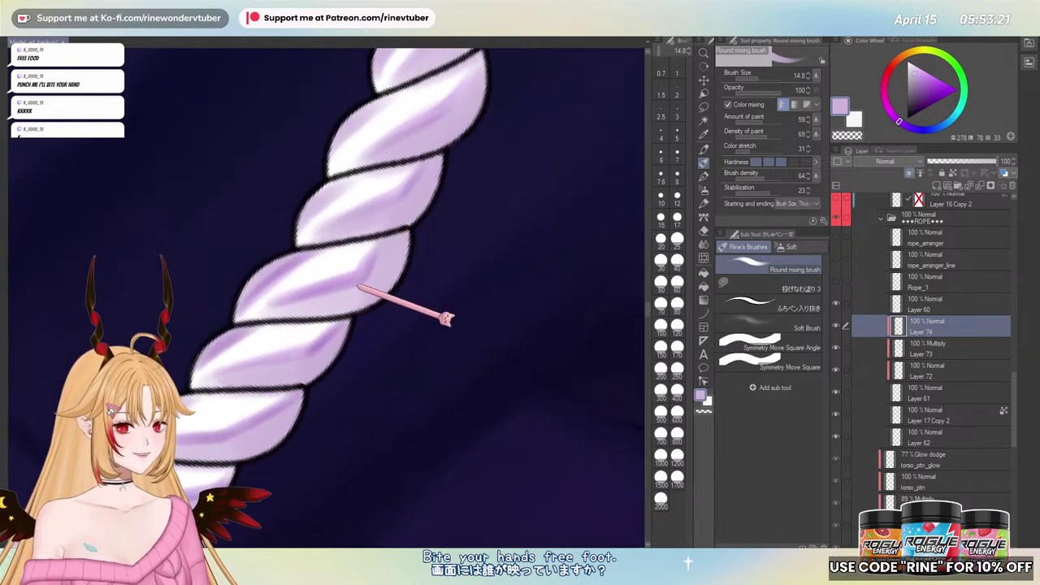
{"action": "left_click", "coordinate": [362, 292], "text": "alt"}
{"action": "left_click_drag", "start_coordinate": [300, 315], "coordinate": [386, 295]}
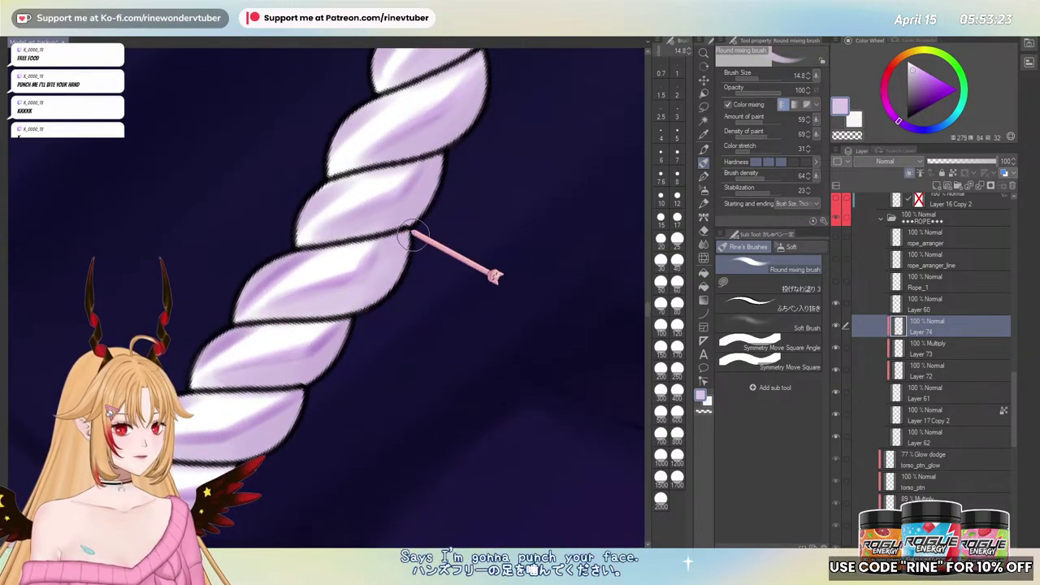
- Shade the strands leaving the lowest curve with freshly sampled pale purple and check the whole rope
{"action": "left_click_drag", "start_coordinate": [347, 350], "coordinate": [394, 225]}
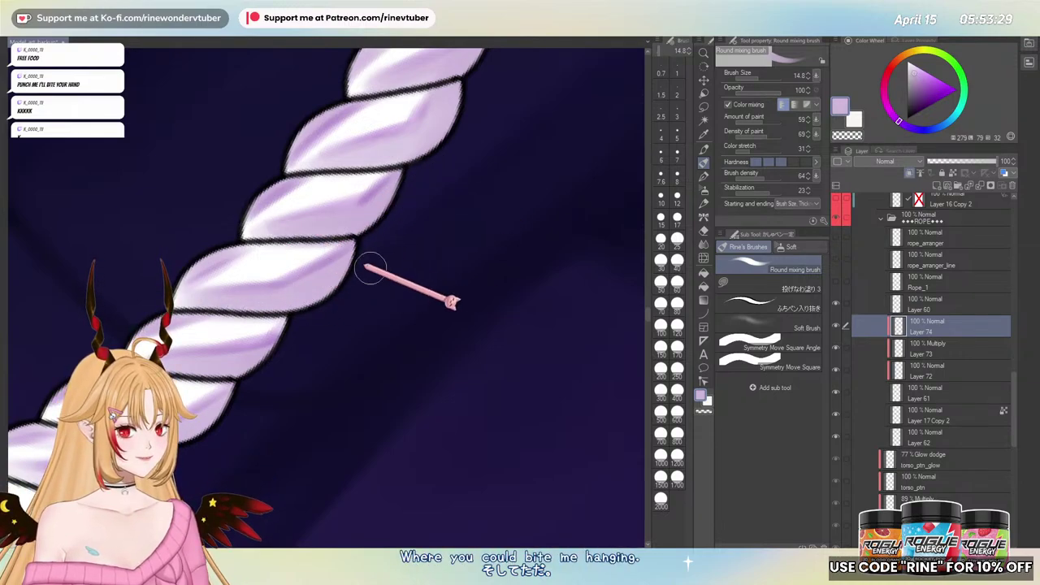
{"action": "mouse_move", "coordinate": [406, 239]}
{"action": "left_mouse_down"}
{"action": "mouse_move", "coordinate": [351, 293]}
{"action": "mouse_move", "coordinate": [422, 263]}
{"action": "left_mouse_up"}
{"action": "left_click", "coordinate": [343, 303], "text": "alt"}
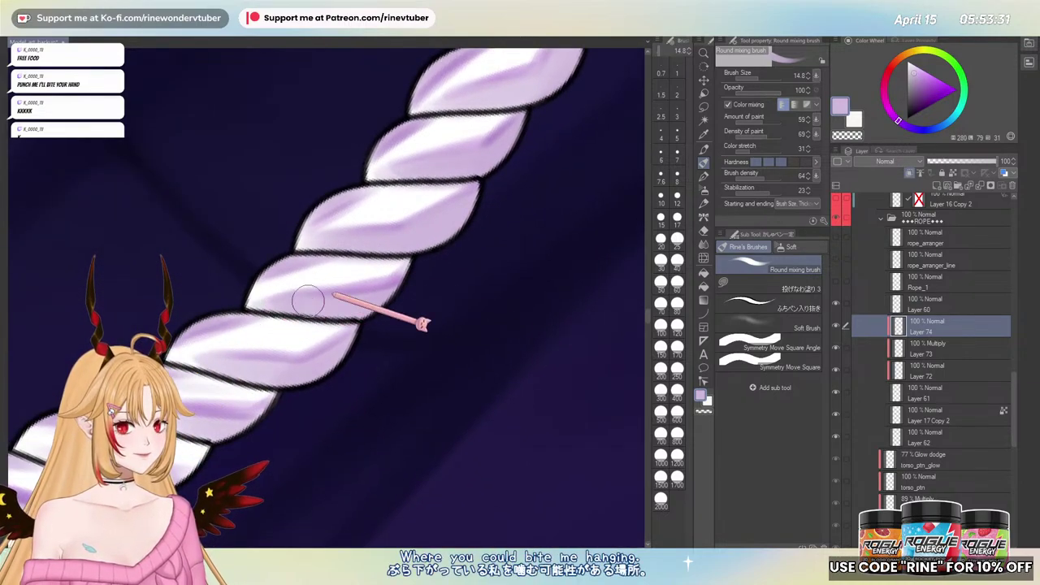
{"action": "left_click_drag", "start_coordinate": [389, 297], "coordinate": [304, 351]}
{"action": "key", "text": "ctrl+@"}
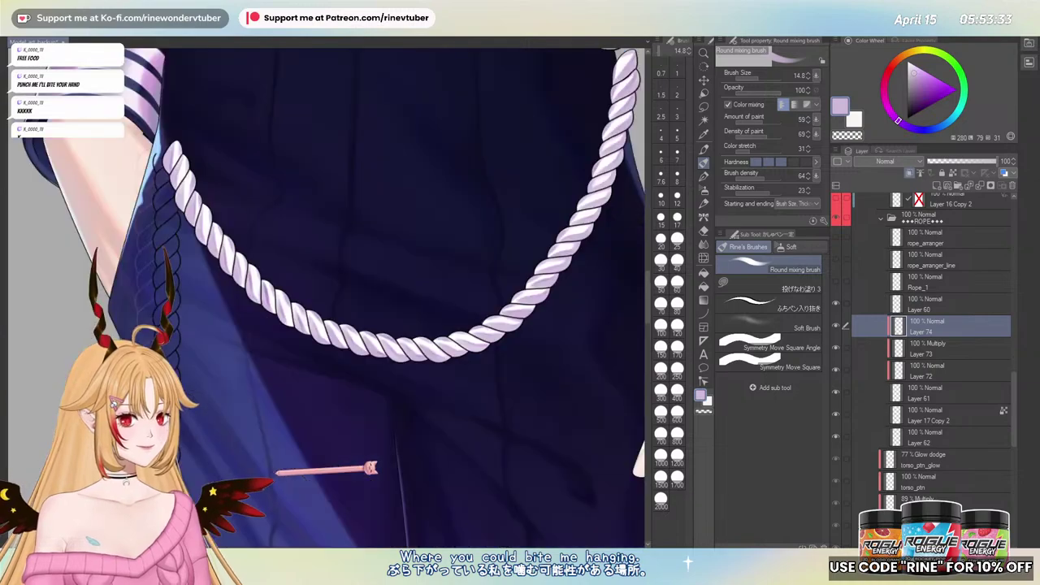
- Shade the remaining strands up to the end opposite the round bead with pale purple at brush sizes 12.5 and 14.8, and review the rope
{"action": "scroll", "coordinate": [332, 301], "scroll_direction": "up", "scroll_amount": 2}
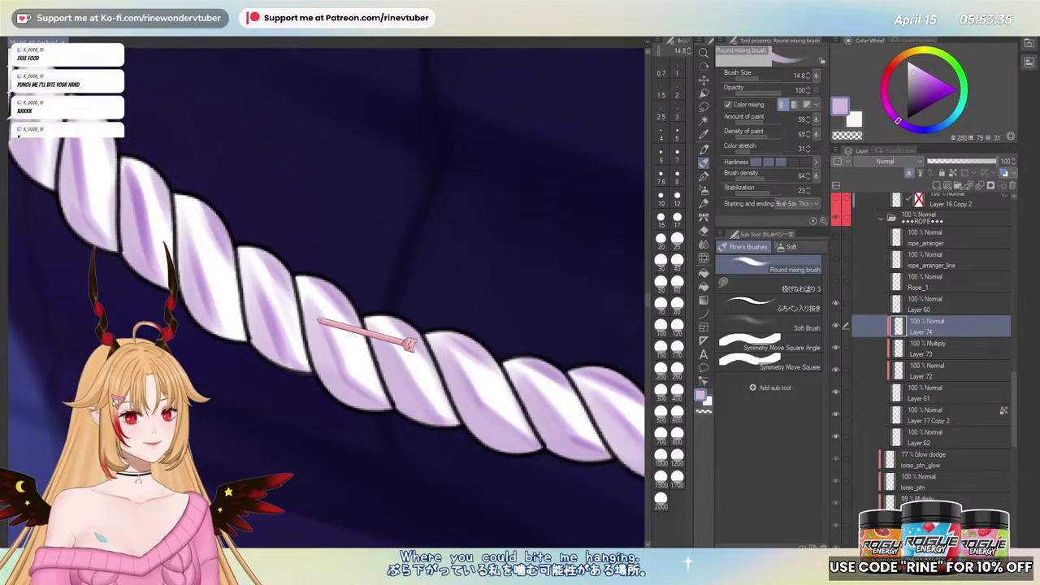
{"action": "key", "text": "bracketleft"}
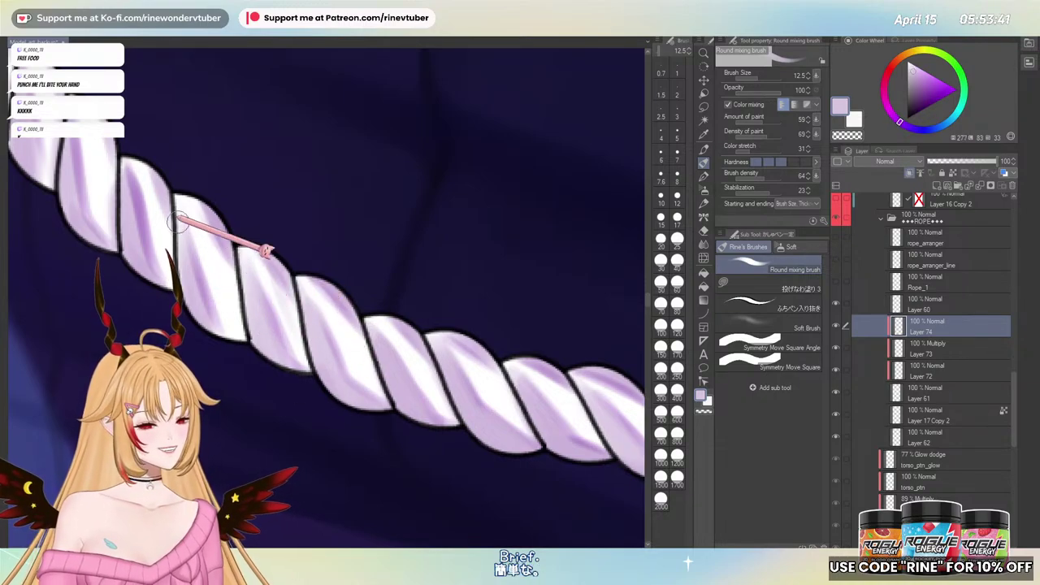
{"action": "left_click_drag", "start_coordinate": [189, 350], "coordinate": [284, 461]}
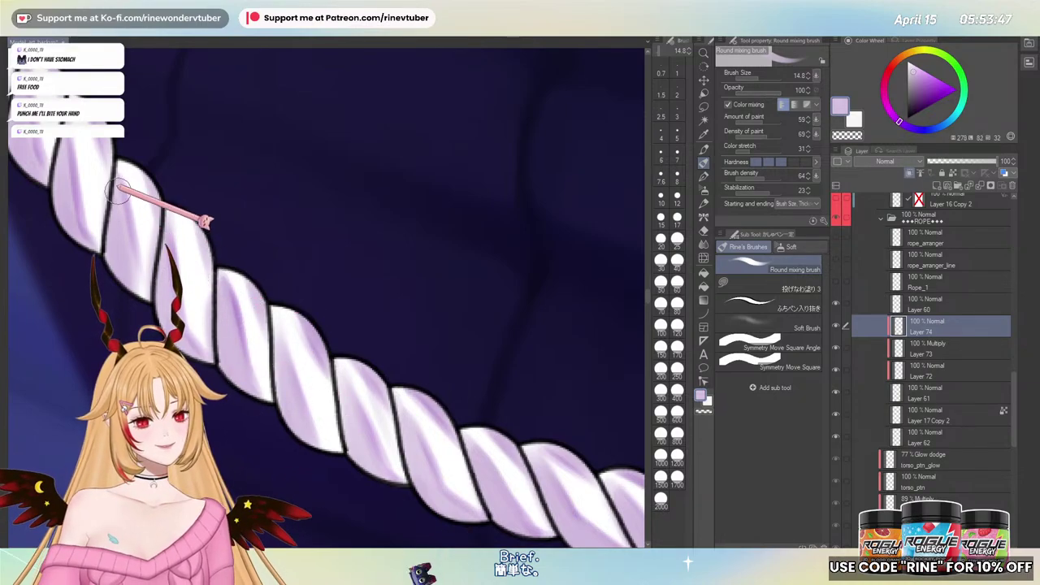
{"action": "scroll", "coordinate": [205, 337], "scroll_direction": "down", "scroll_amount": 3}
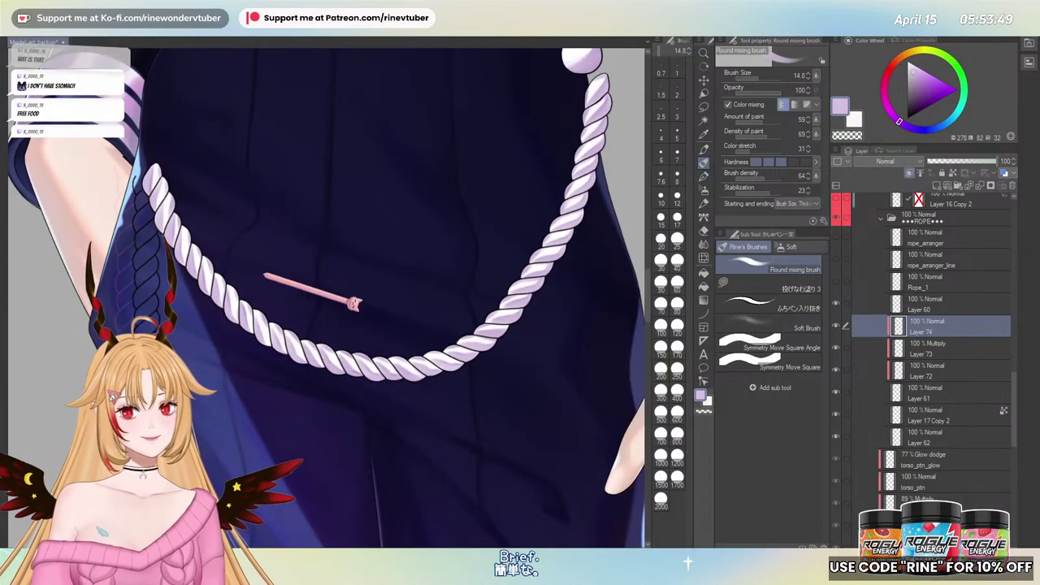
{"action": "scroll", "coordinate": [213, 258], "scroll_direction": "up", "scroll_amount": 2}
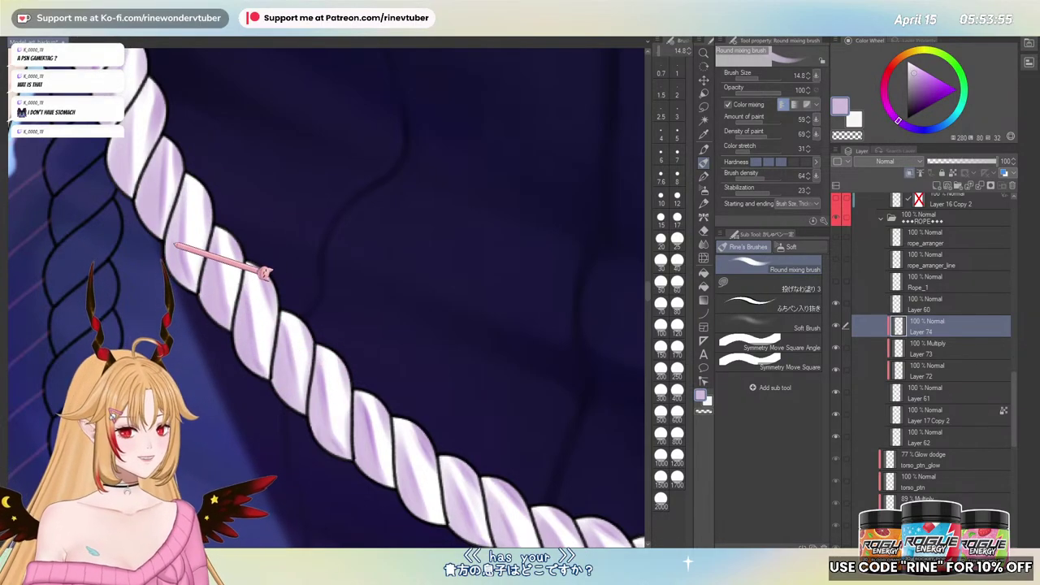
{"action": "left_click_drag", "start_coordinate": [171, 273], "coordinate": [212, 370]}
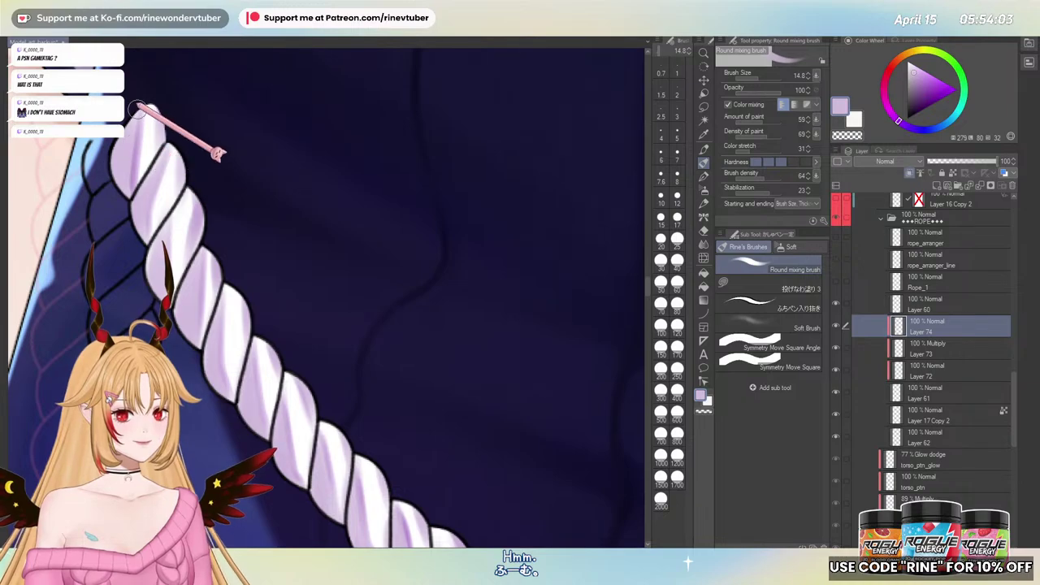
{"action": "scroll", "coordinate": [203, 302], "scroll_direction": "down", "scroll_amount": 4}
{"action": "left_click_drag", "start_coordinate": [467, 476], "coordinate": [302, 395]}
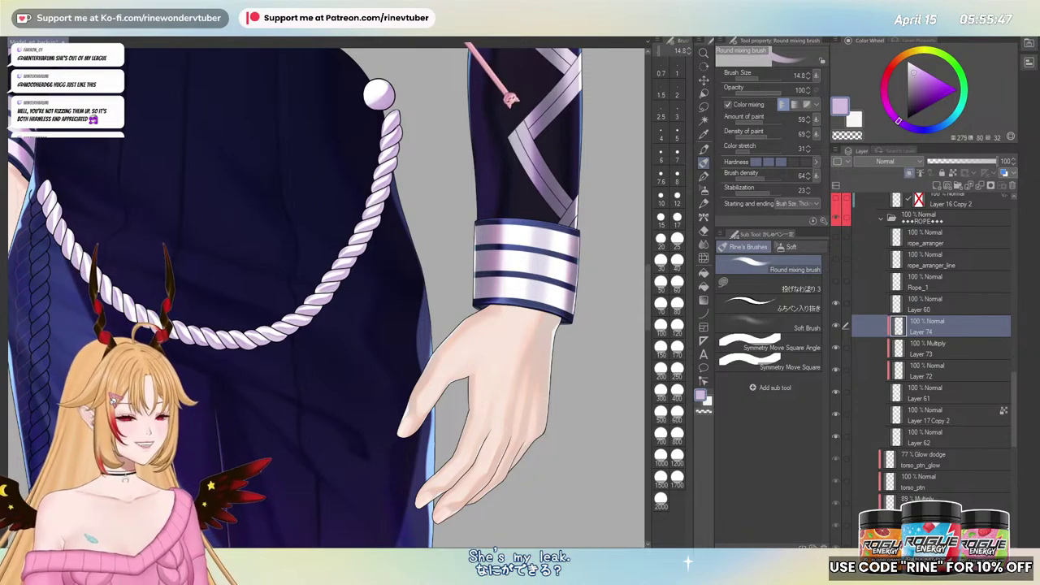
{"action": "left_click_drag", "start_coordinate": [333, 317], "coordinate": [386, 398]}
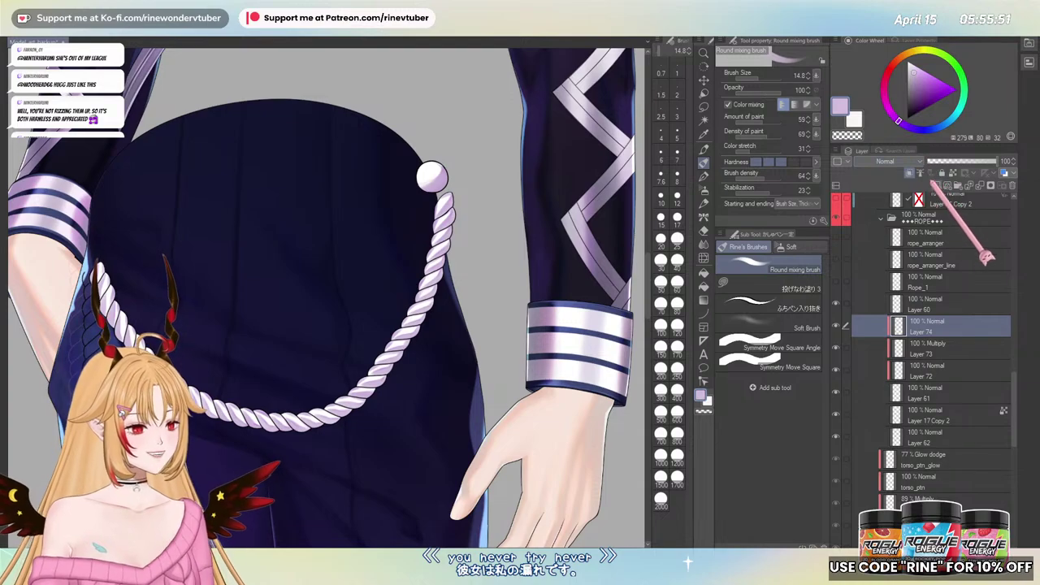
- Add a clipped Screen layer above Layer 74 and prepare the Round mixing brush with light cyan and one higher hardness level
{"action": "left_click", "coordinate": [908, 172]}
{"action": "left_click", "coordinate": [909, 172]}
{"action": "left_click", "coordinate": [889, 160]}
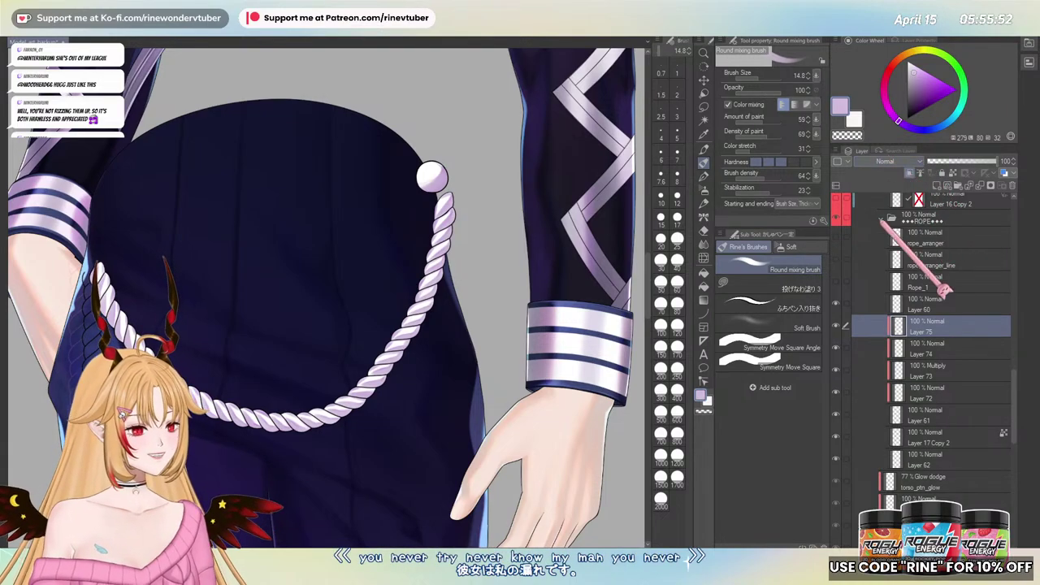
{"action": "left_click", "coordinate": [874, 242]}
{"action": "left_click", "coordinate": [953, 116]}
{"action": "left_click", "coordinate": [926, 78]}
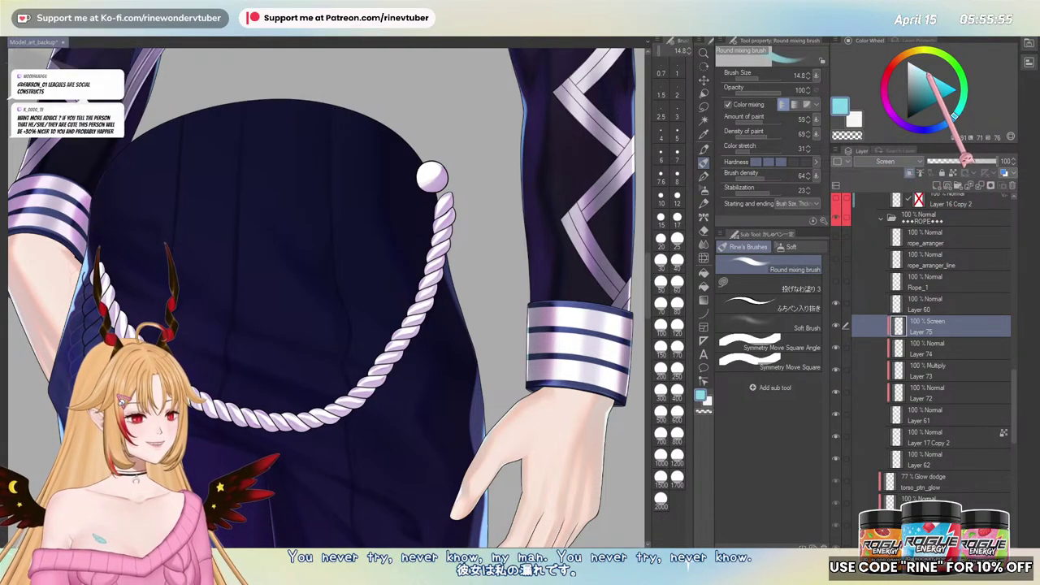
{"action": "left_click", "coordinate": [792, 162]}
- Paint a slightly more saturated cyan rim light along the rope's outer edge below the round bead at brush size 11.8
{"action": "left_click_drag", "start_coordinate": [345, 334], "coordinate": [267, 369]}
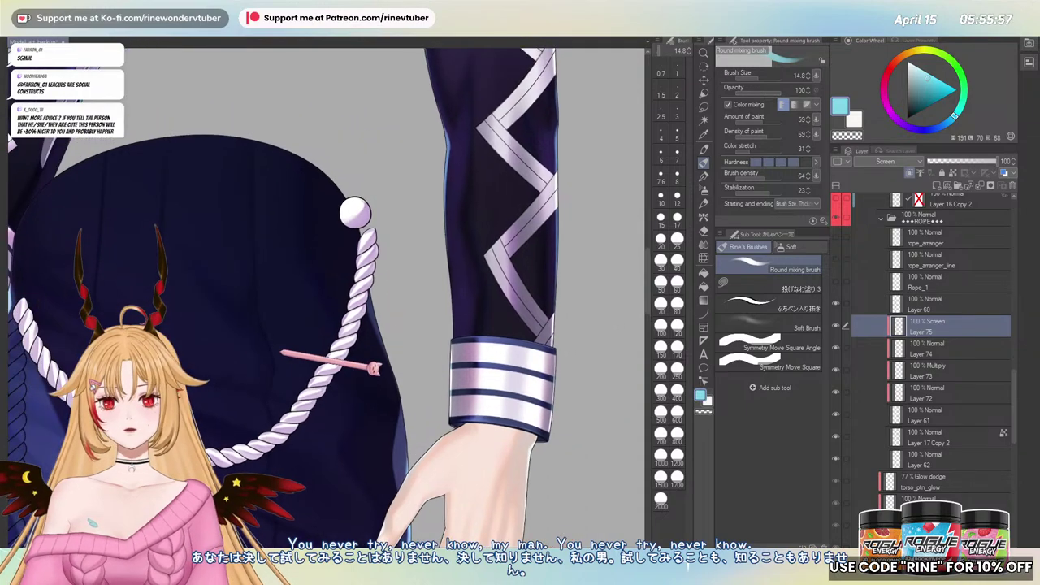
{"action": "scroll", "coordinate": [394, 239], "scroll_direction": "up", "scroll_amount": 2}
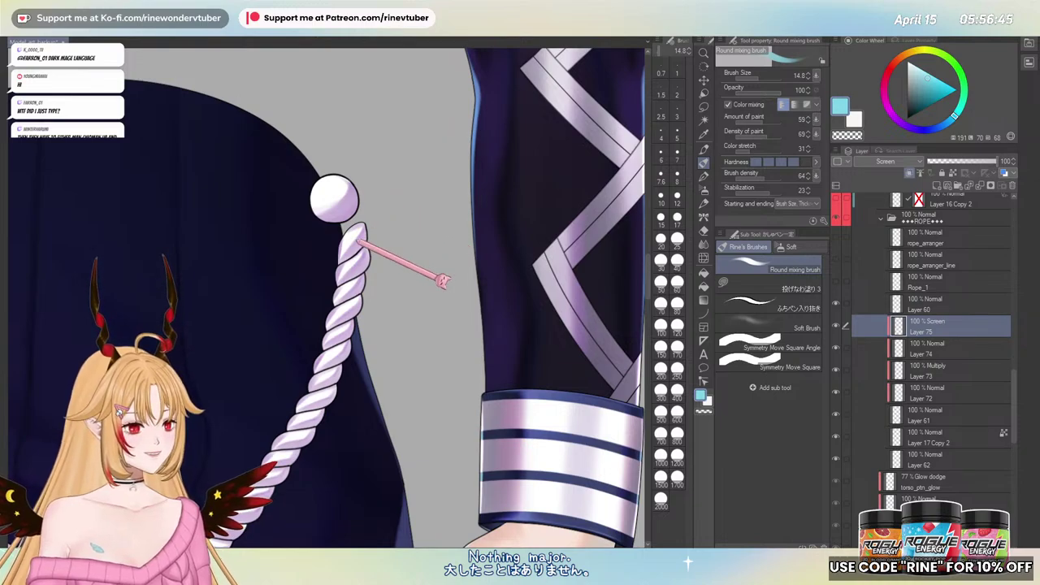
{"action": "scroll", "coordinate": [358, 244], "scroll_direction": "up", "scroll_amount": 3}
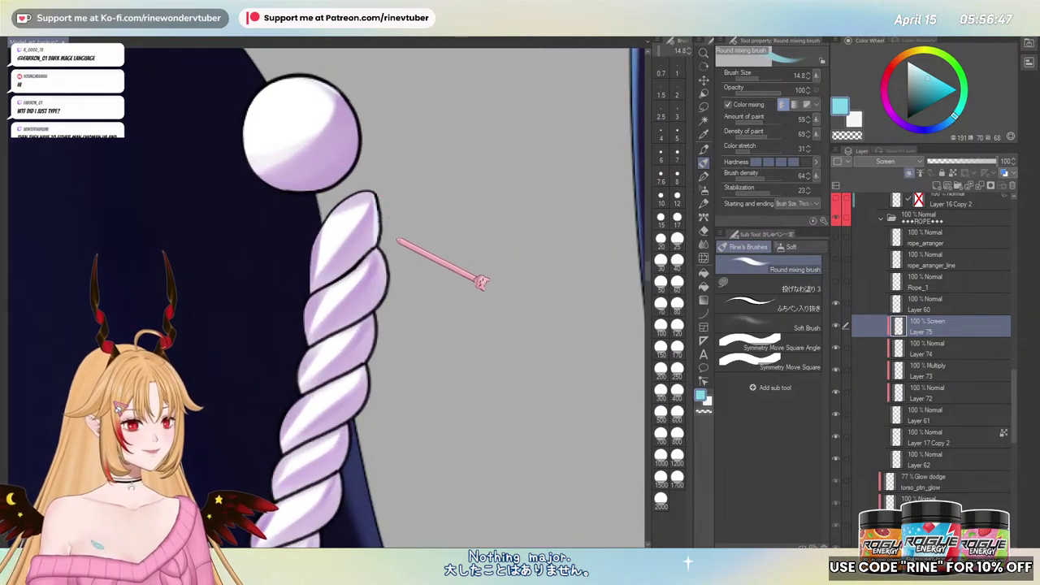
{"action": "left_click_drag", "start_coordinate": [927, 79], "coordinate": [931, 79]}
{"action": "key", "text": "["}
{"action": "key", "text": "bracketright"}
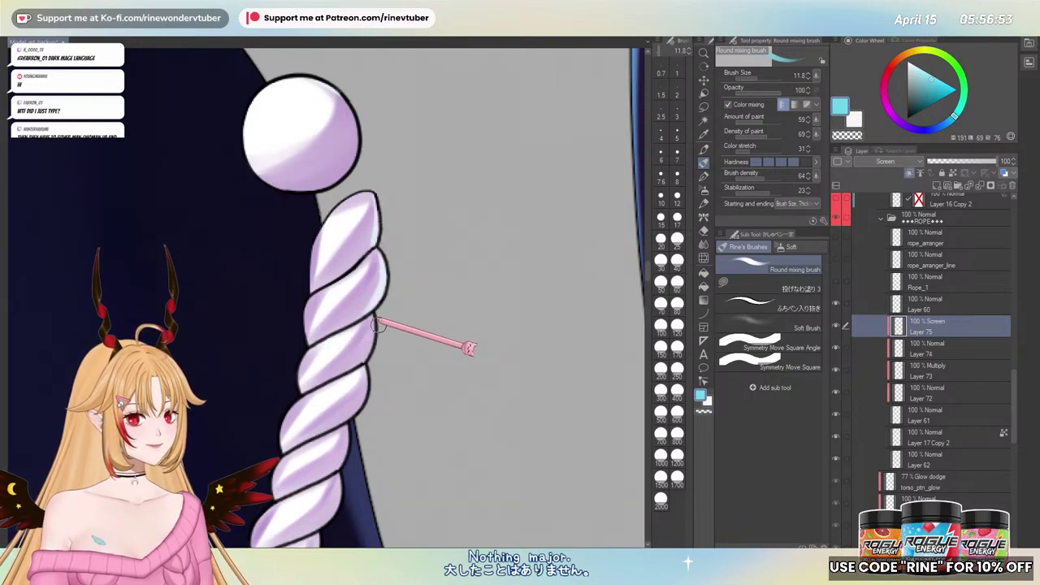
{"action": "left_click_drag", "start_coordinate": [371, 368], "coordinate": [397, 159]}
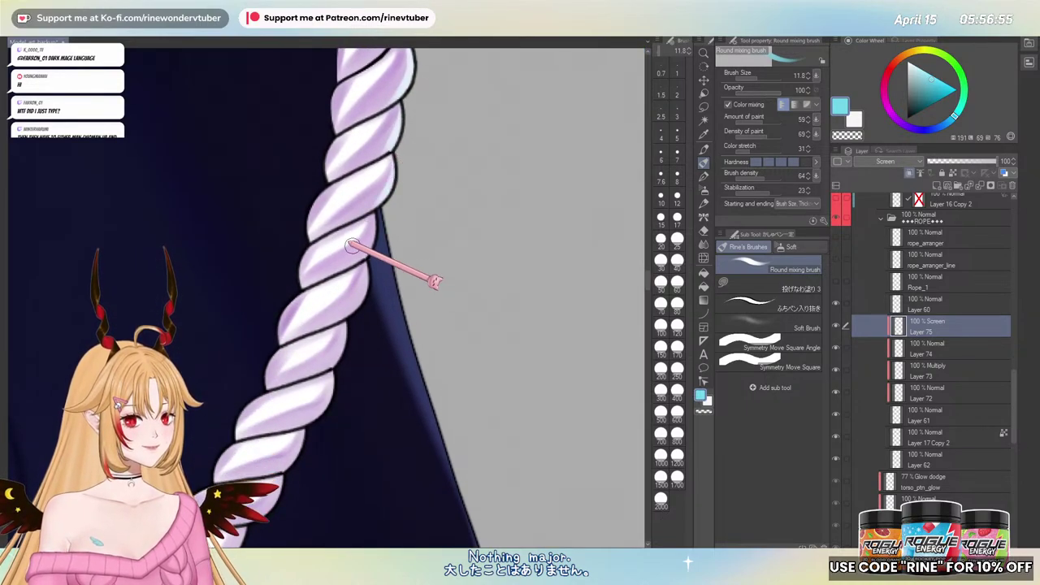
- Show the Rope_1 layer and compare the finished upper rope with the lower rope's cyan rim light
{"action": "scroll", "coordinate": [348, 320], "scroll_direction": "down", "scroll_amount": 3}
{"action": "scroll", "coordinate": [348, 320], "scroll_direction": "down", "scroll_amount": 3}
{"action": "scroll", "coordinate": [324, 374], "scroll_direction": "up", "scroll_amount": 2}
{"action": "left_click", "coordinate": [835, 281]}
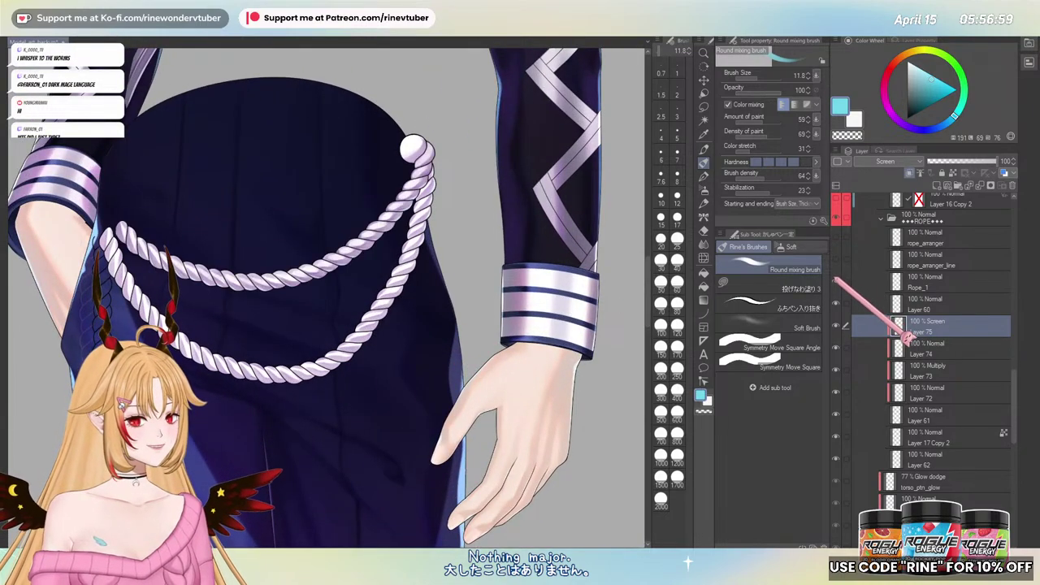
{"action": "scroll", "coordinate": [487, 291], "scroll_direction": "up", "scroll_amount": 3}
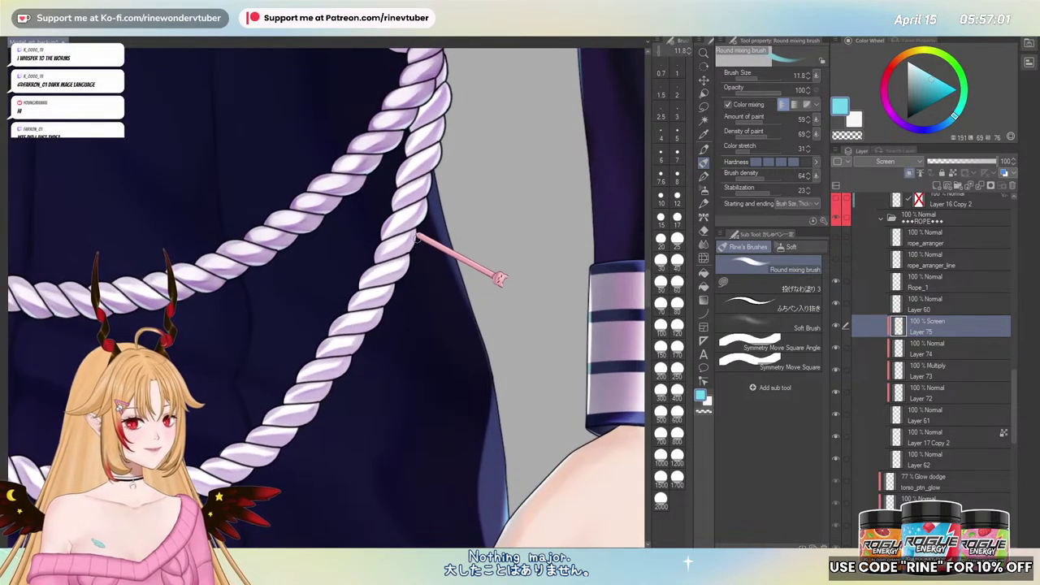
{"action": "scroll", "coordinate": [488, 316], "scroll_direction": "down", "scroll_amount": 4}
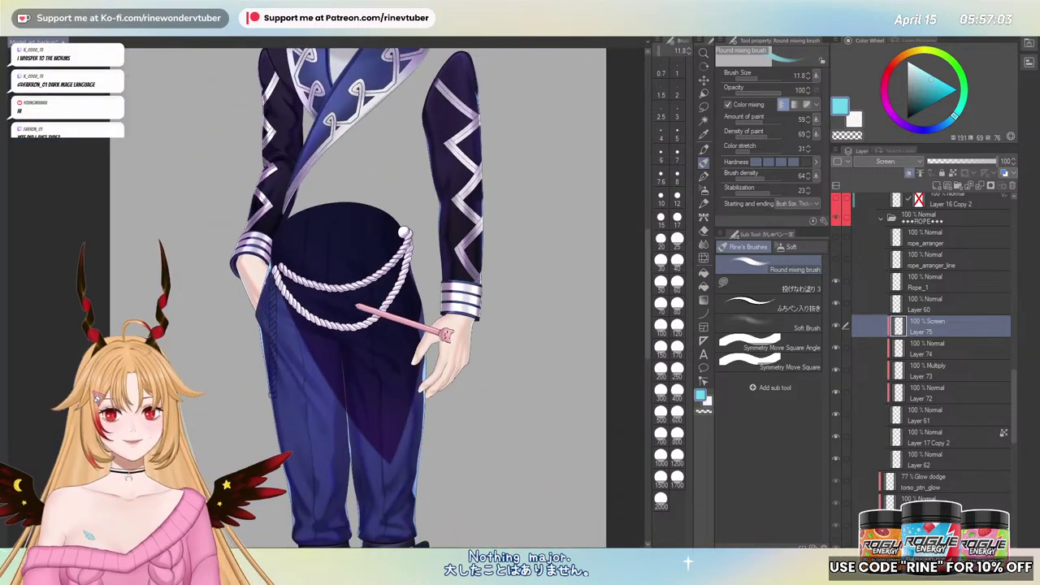
- Paint the cyan rim light along the lower rope's outer edge, starting from the end opposite the round bead
{"action": "scroll", "coordinate": [439, 329], "scroll_direction": "up", "scroll_amount": 3}
{"action": "scroll", "coordinate": [310, 253], "scroll_direction": "up", "scroll_amount": 1}
{"action": "scroll", "coordinate": [214, 163], "scroll_direction": "up", "scroll_amount": 1}
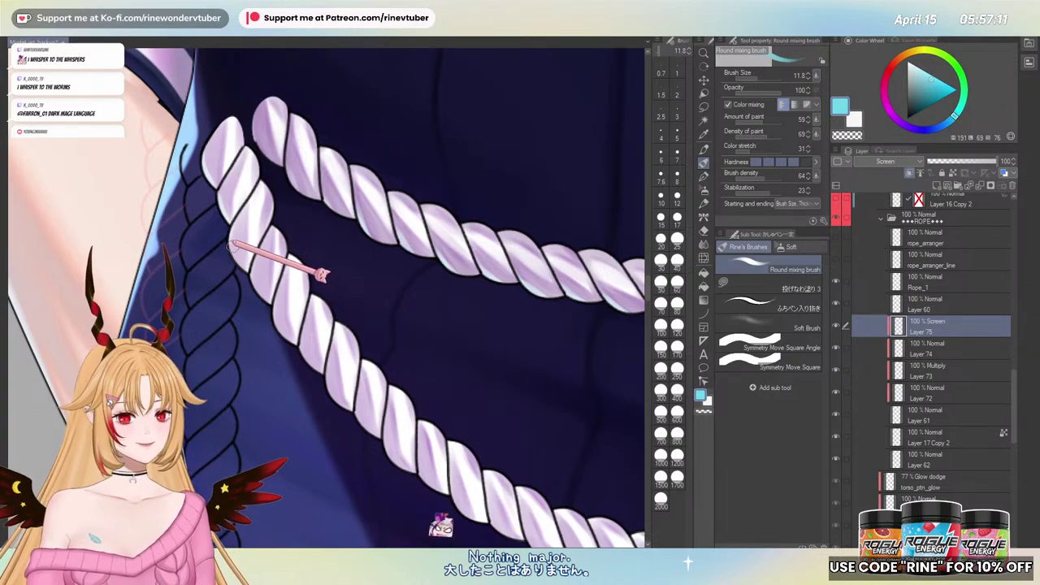
{"action": "left_click_drag", "start_coordinate": [264, 304], "coordinate": [254, 270]}
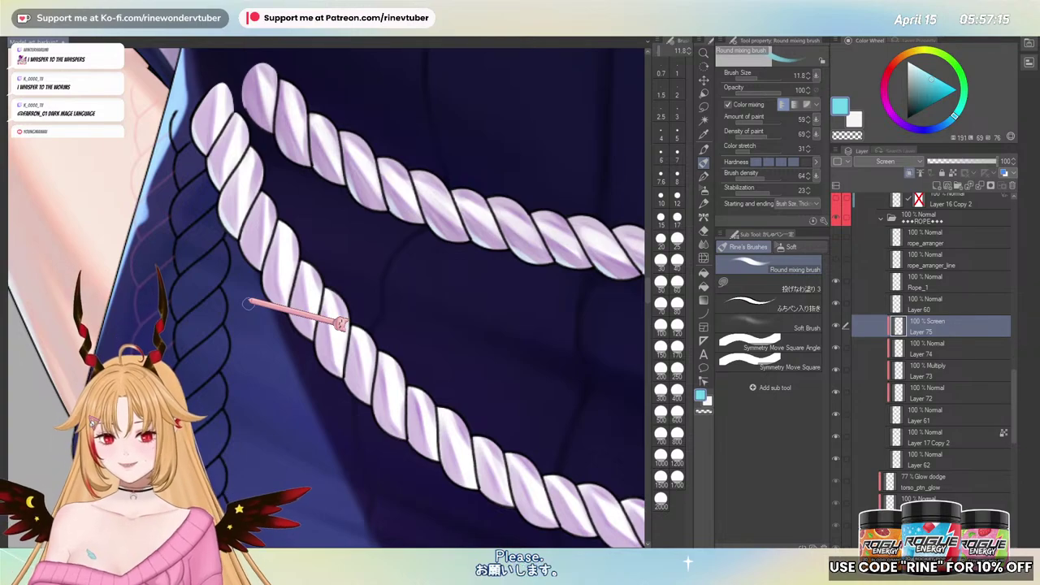
{"action": "left_click_drag", "start_coordinate": [305, 222], "coordinate": [253, 183]}
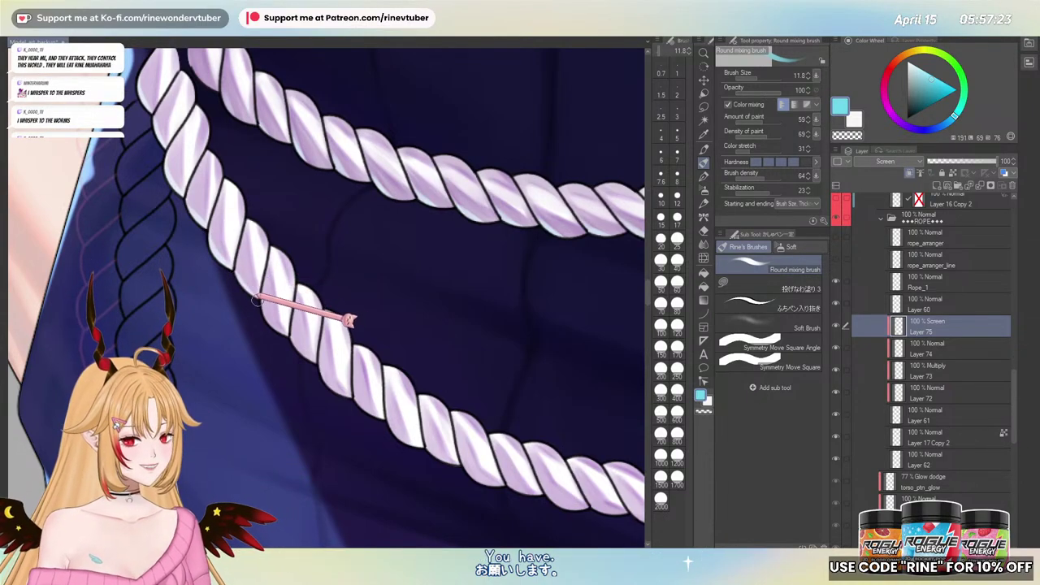
{"action": "left_click_drag", "start_coordinate": [328, 371], "coordinate": [297, 298]}
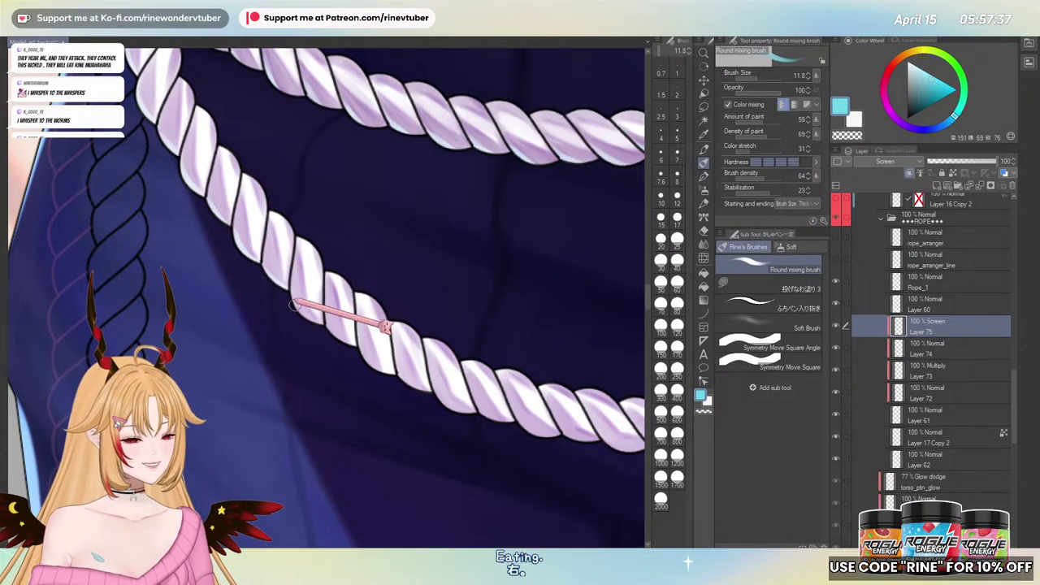
- Continue the cyan rim light along the outer edge of the lower rope's sagging middle curve
{"action": "left_click_drag", "start_coordinate": [318, 313], "coordinate": [225, 242]}
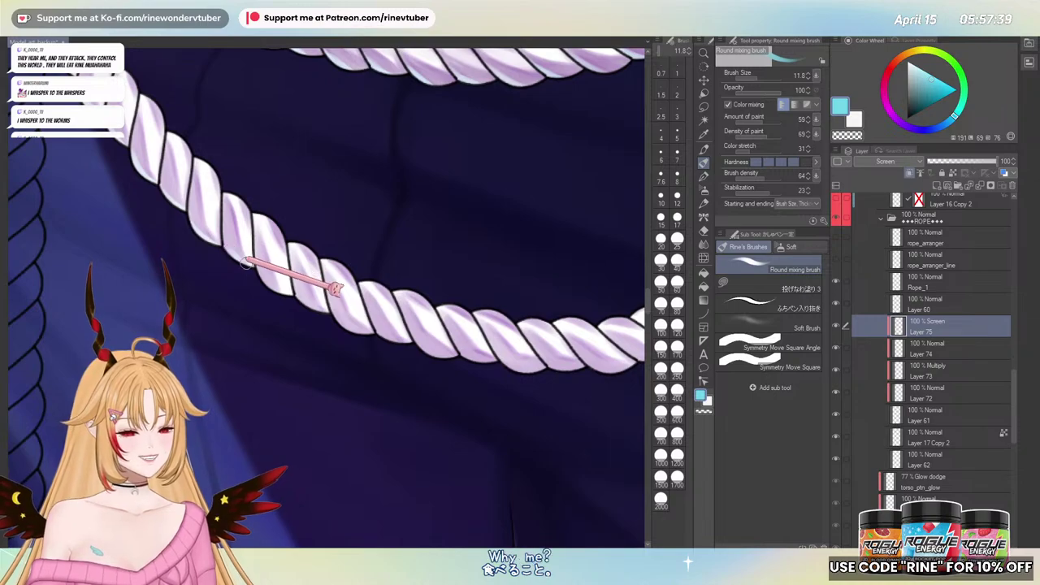
{"action": "left_click_drag", "start_coordinate": [288, 298], "coordinate": [218, 232]}
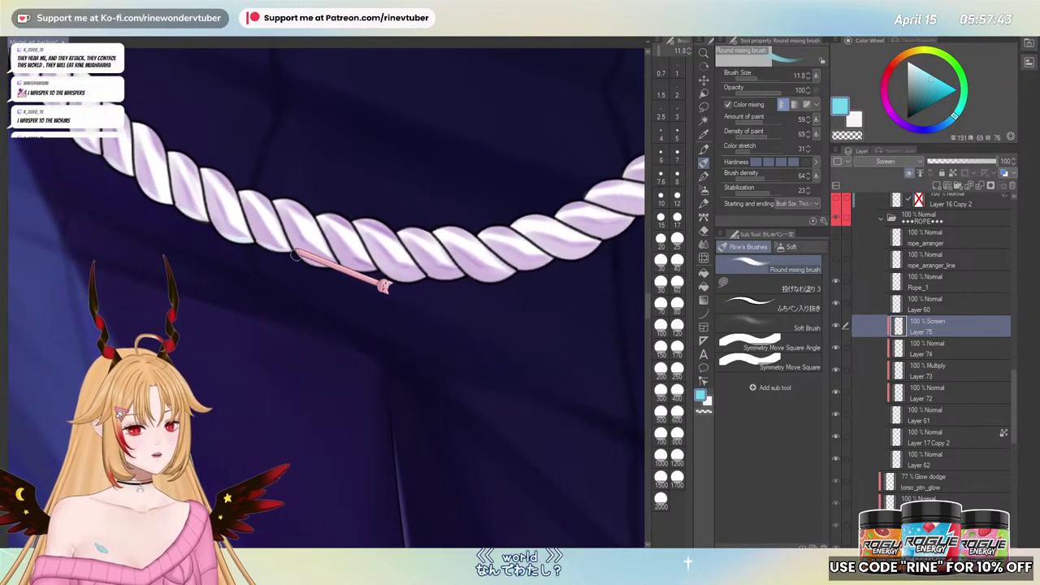
{"action": "left_click_drag", "start_coordinate": [346, 259], "coordinate": [452, 269]}
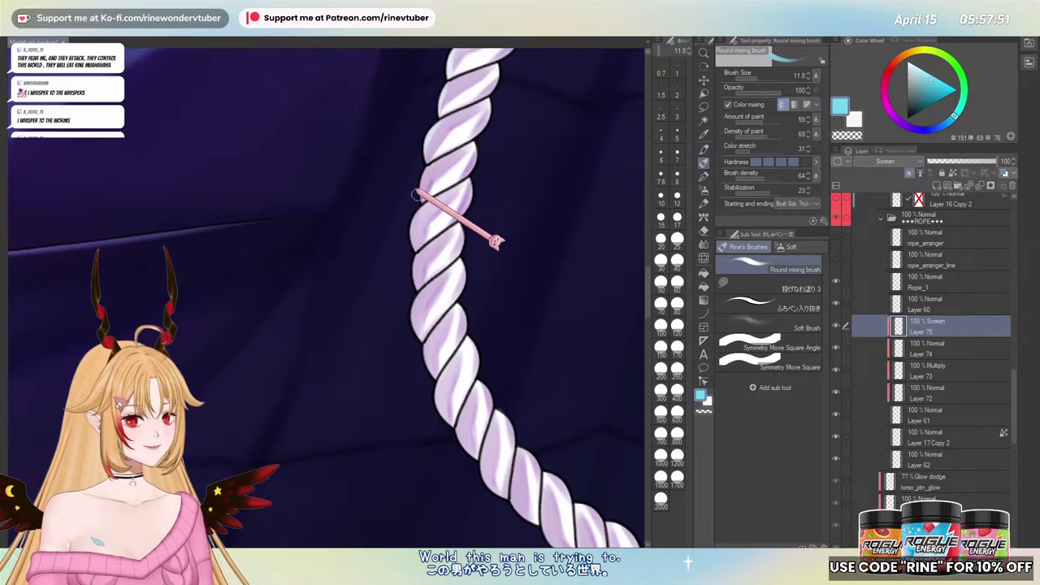
{"action": "left_click_drag", "start_coordinate": [418, 232], "coordinate": [344, 167]}
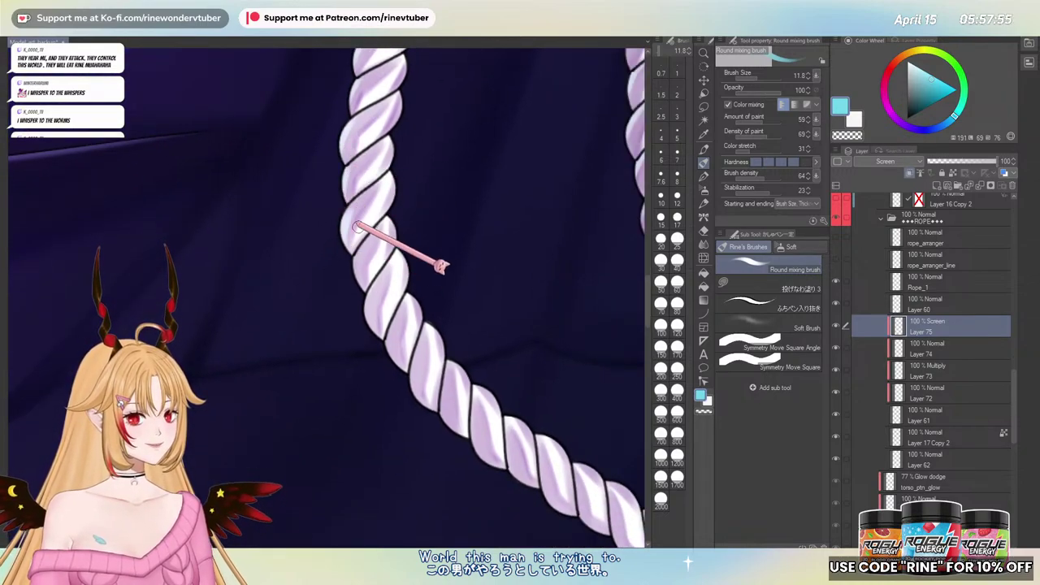
{"action": "left_click_drag", "start_coordinate": [355, 236], "coordinate": [297, 182]}
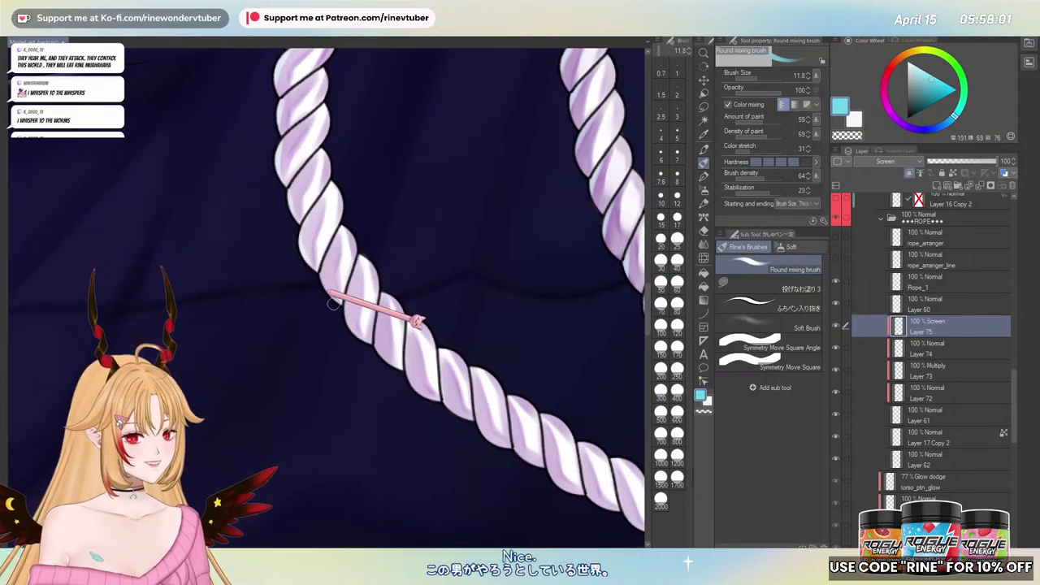
- Paint the cyan rim light along the lower rope's remaining outer edge up to the overlap near the round bead
{"action": "left_click_drag", "start_coordinate": [365, 309], "coordinate": [242, 179]}
{"action": "mouse_move", "coordinate": [479, 81]}
{"action": "left_mouse_down"}
{"action": "mouse_move", "coordinate": [371, 182]}
{"action": "mouse_move", "coordinate": [313, 208]}
{"action": "mouse_move", "coordinate": [290, 186]}
{"action": "left_mouse_up"}
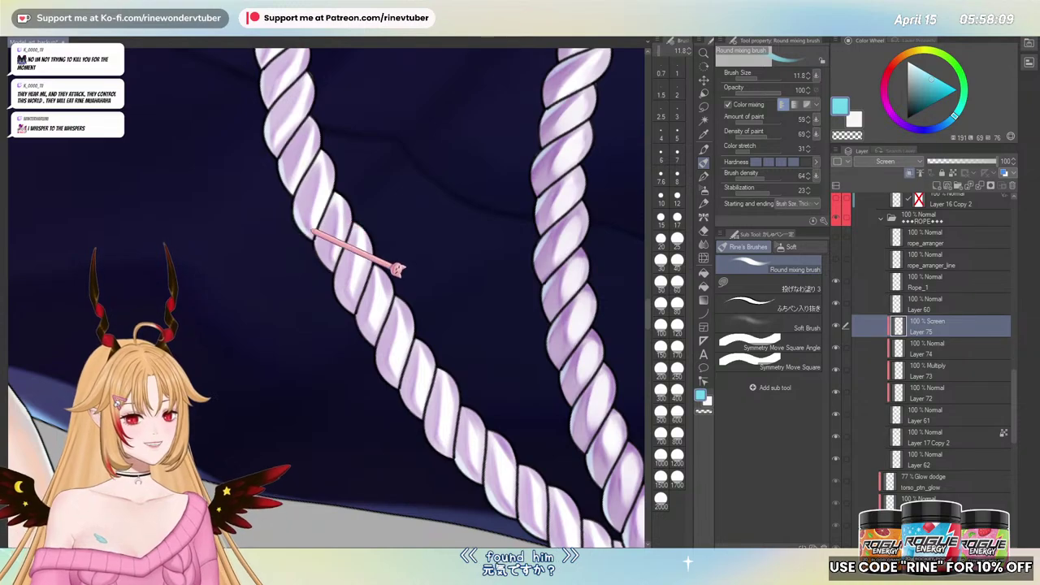
{"action": "left_click_drag", "start_coordinate": [302, 231], "coordinate": [260, 189]}
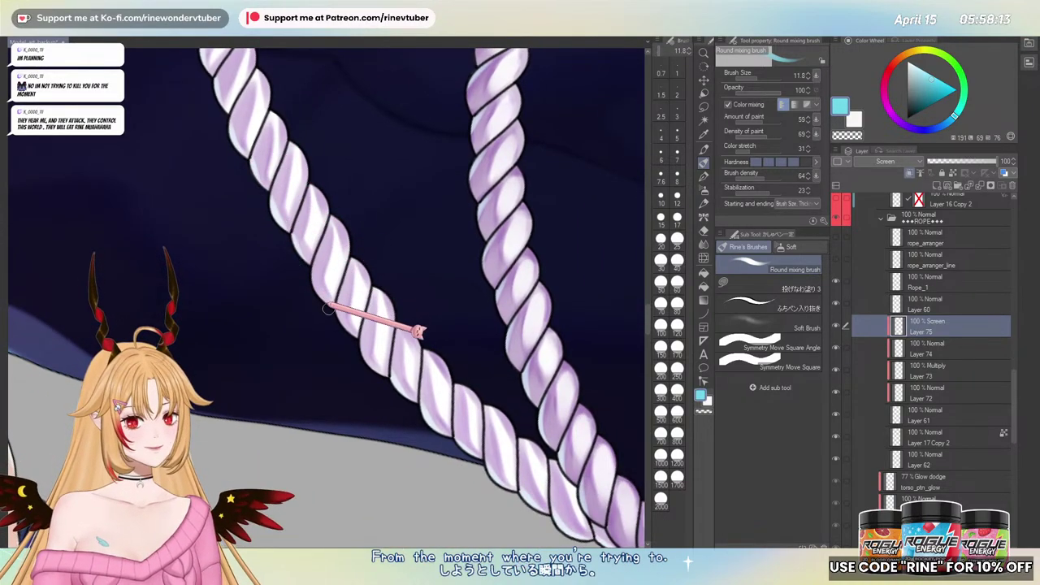
{"action": "left_click_drag", "start_coordinate": [336, 297], "coordinate": [263, 186]}
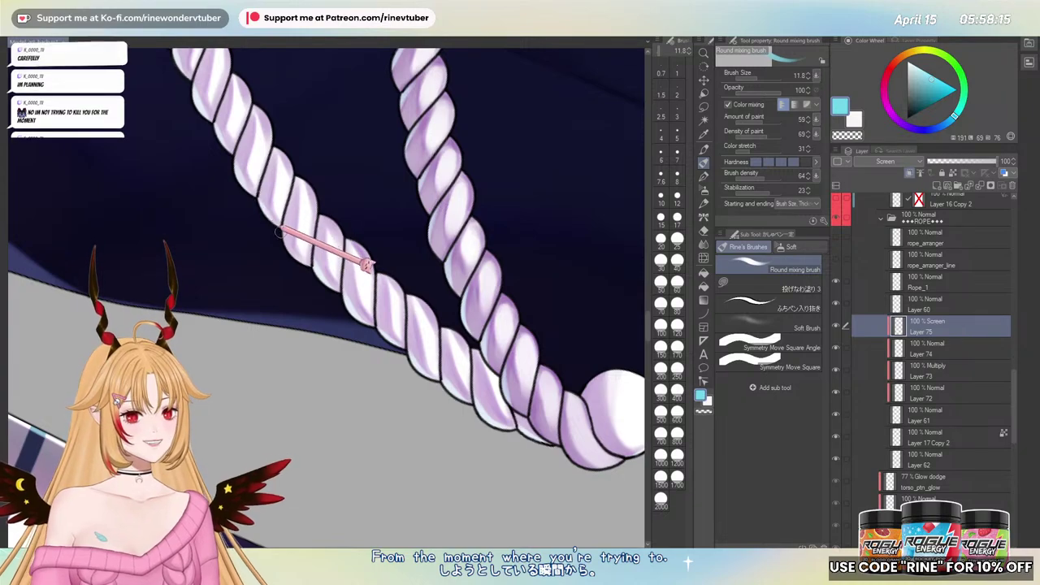
{"action": "left_click_drag", "start_coordinate": [305, 276], "coordinate": [271, 221]}
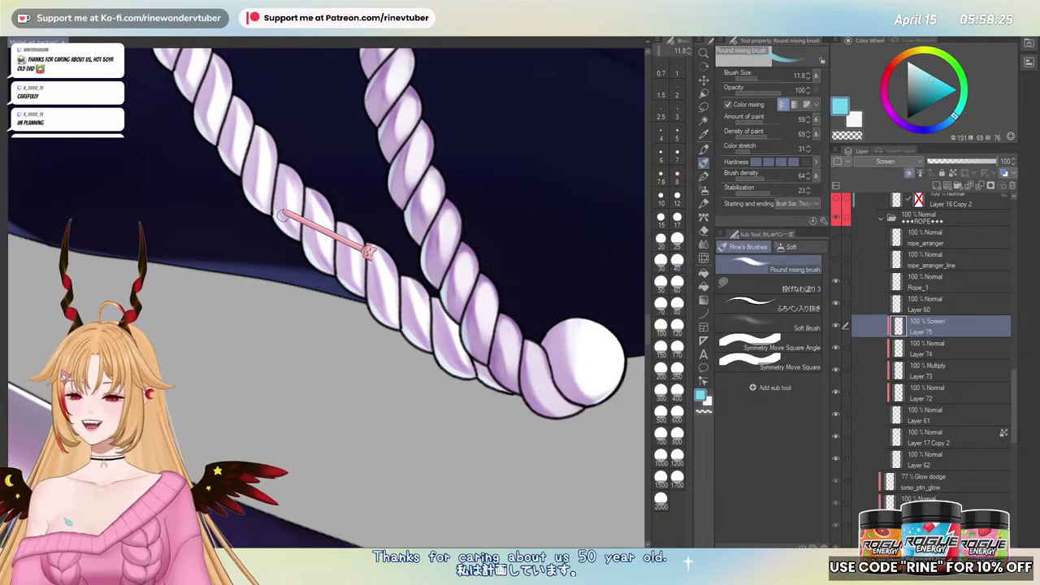
{"action": "left_click_drag", "start_coordinate": [463, 123], "coordinate": [418, 295]}
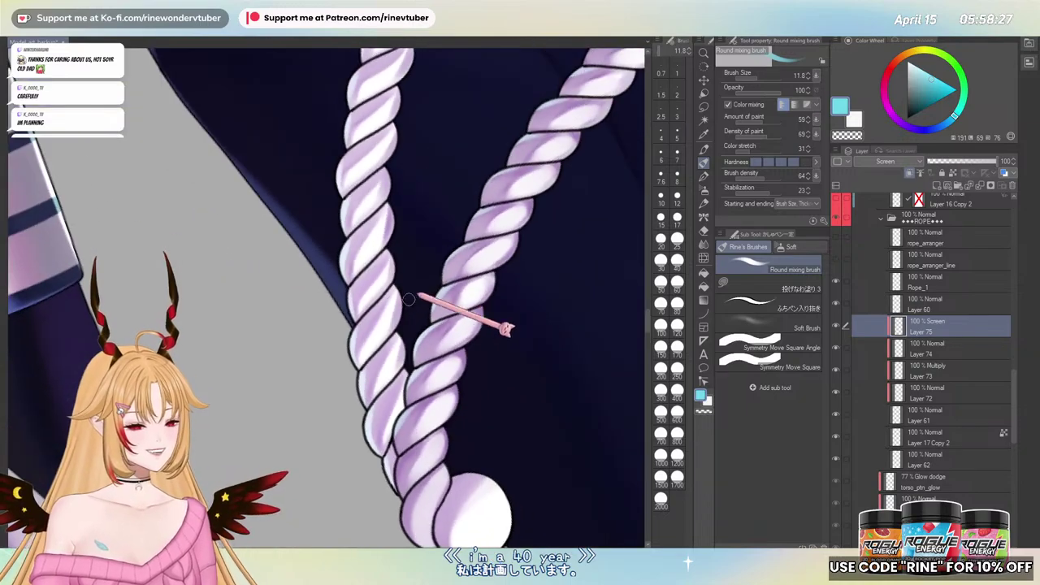
- Add a clipped Multiply layer above the lower rope's Screen layer and sample a lavender from the rope
{"action": "key", "text": "ctrl+at"}
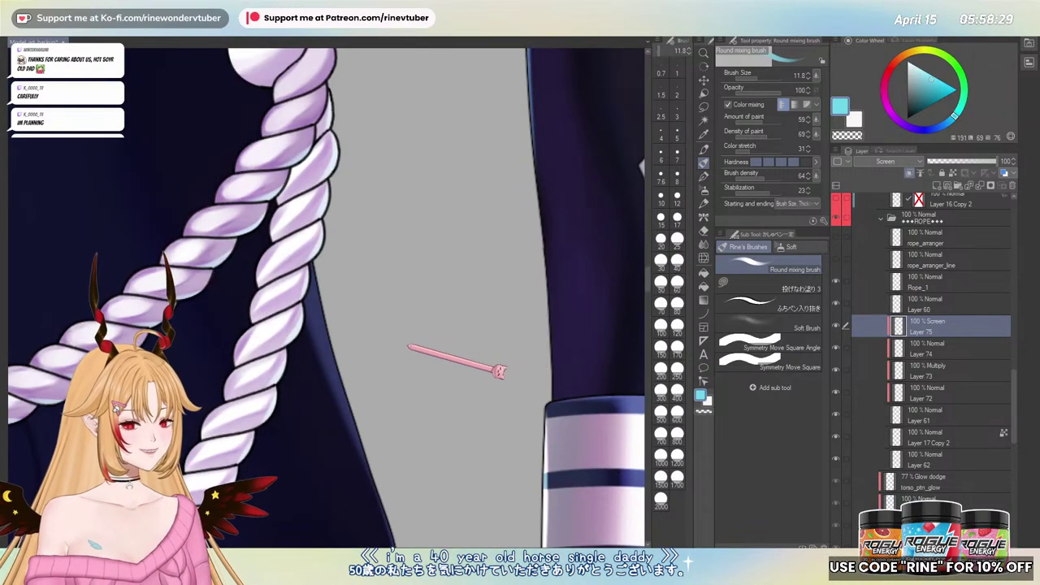
{"action": "scroll", "coordinate": [344, 296], "scroll_direction": "down", "scroll_amount": 5}
{"action": "scroll", "coordinate": [336, 352], "scroll_direction": "up", "scroll_amount": 5}
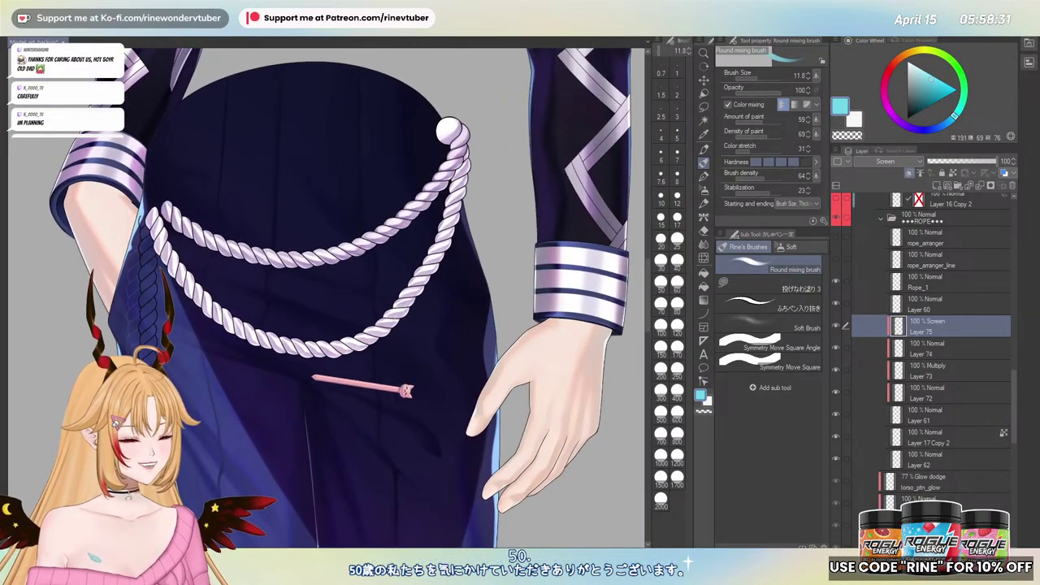
{"action": "scroll", "coordinate": [313, 392], "scroll_direction": "down", "scroll_amount": 5}
{"action": "scroll", "coordinate": [295, 398], "scroll_direction": "up", "scroll_amount": 2}
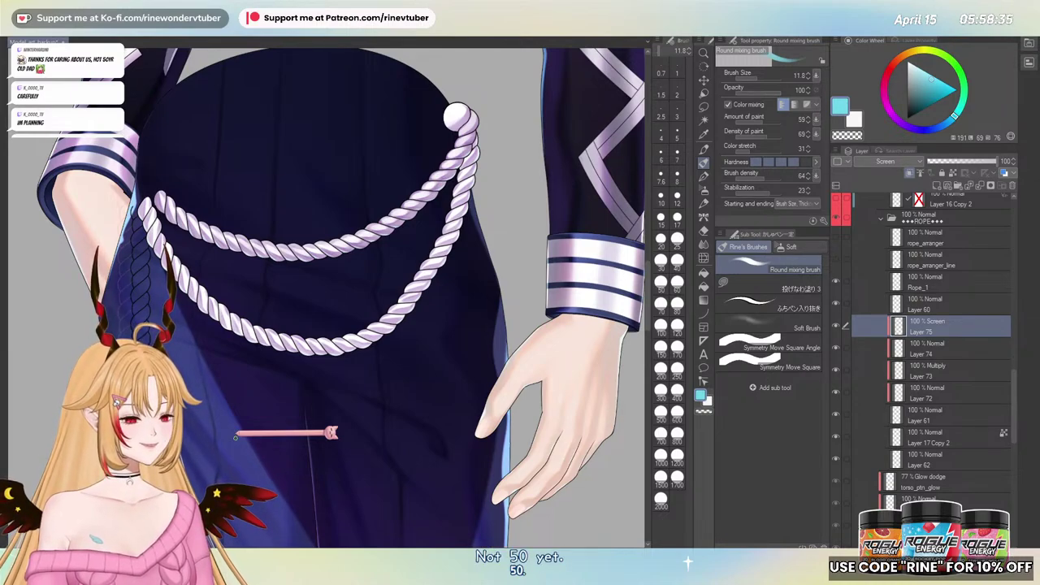
{"action": "left_click", "coordinate": [936, 186]}
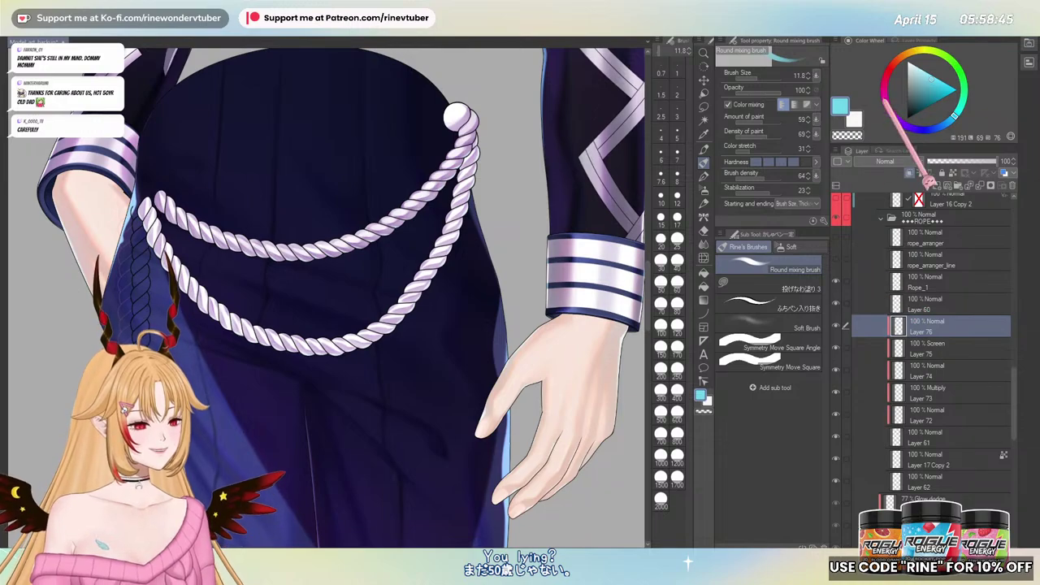
{"action": "left_click", "coordinate": [471, 154], "text": "alt"}
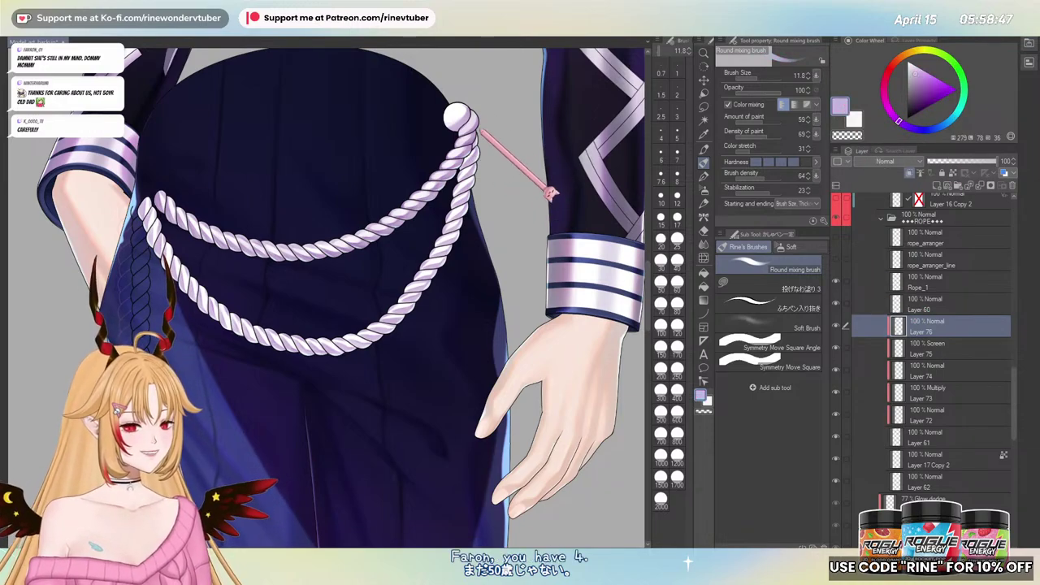
{"action": "left_click_drag", "start_coordinate": [480, 130], "coordinate": [509, 140]}
{"action": "left_click_drag", "start_coordinate": [476, 258], "coordinate": [444, 313]}
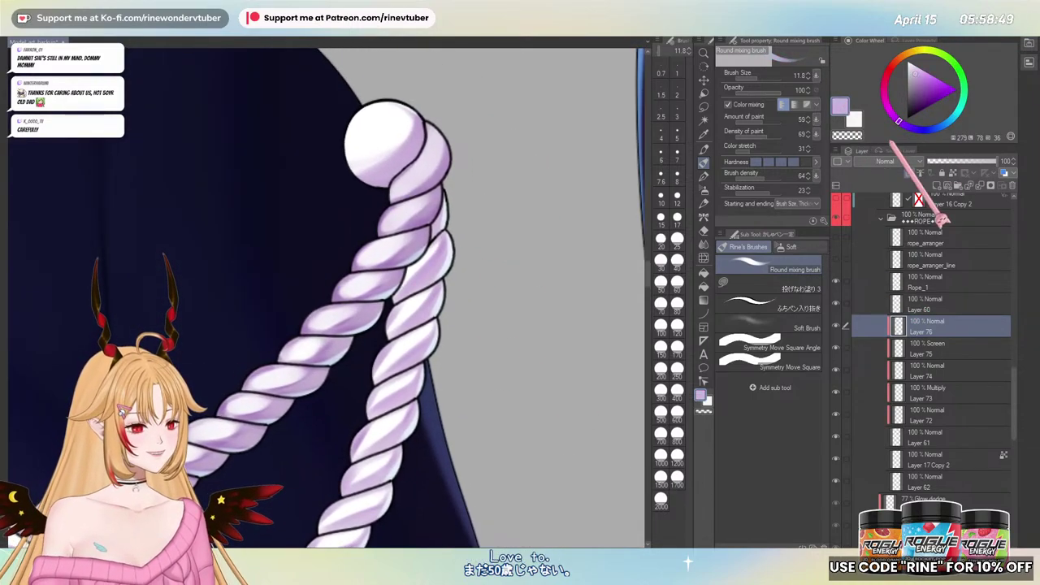
{"action": "left_click", "coordinate": [873, 186]}
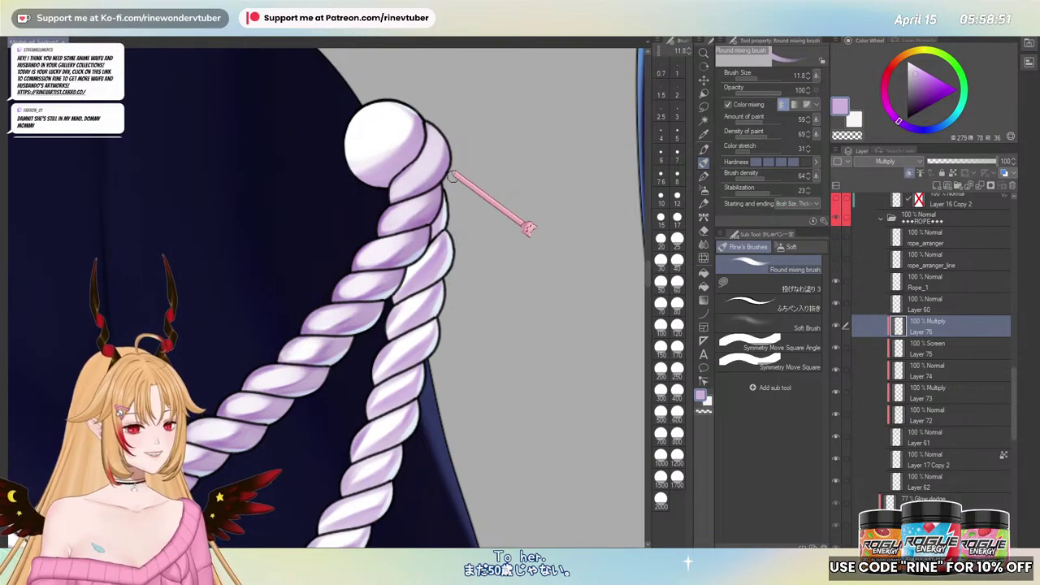
- Shift the paint colour to blue-violet and shade the lower rope beneath the upper rope's crossing at brush size 20.5
{"action": "key", "text": "["}
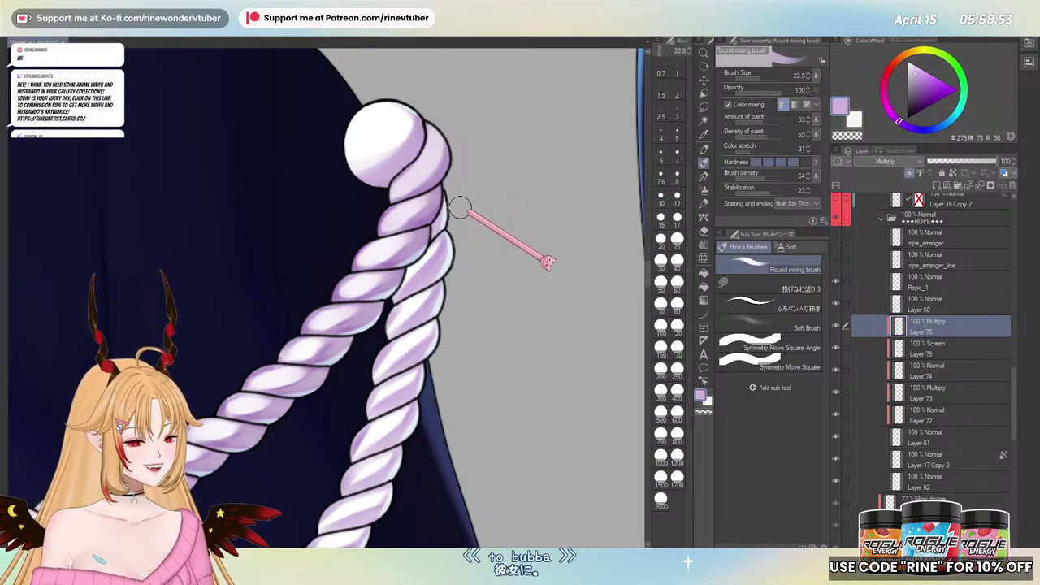
{"action": "key", "text": "["}
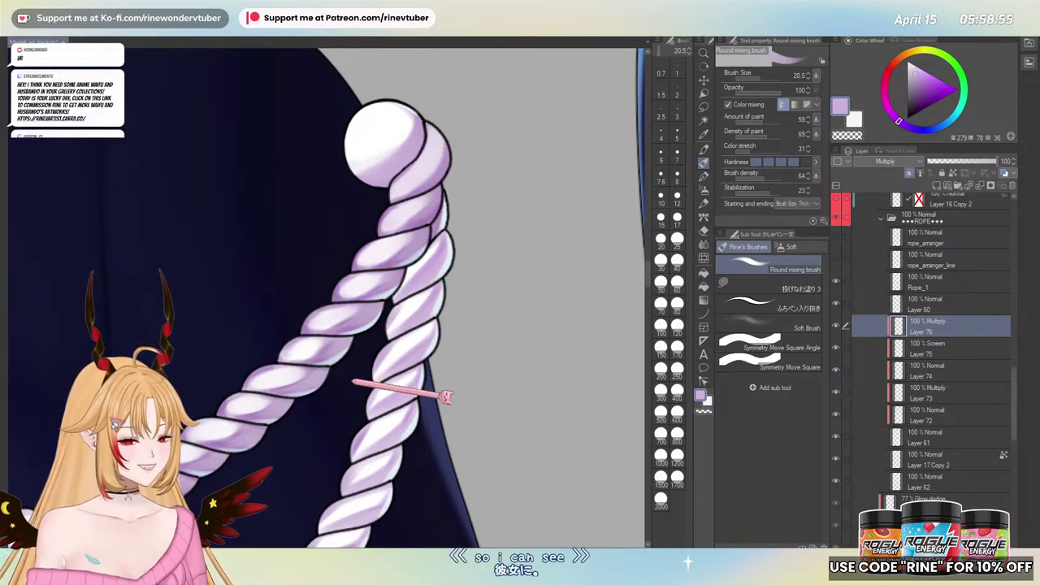
{"action": "left_click", "coordinate": [919, 129]}
{"action": "left_click", "coordinate": [921, 74]}
{"action": "left_click_drag", "start_coordinate": [445, 201], "coordinate": [438, 188]}
{"action": "left_click_drag", "start_coordinate": [383, 261], "coordinate": [430, 219]}
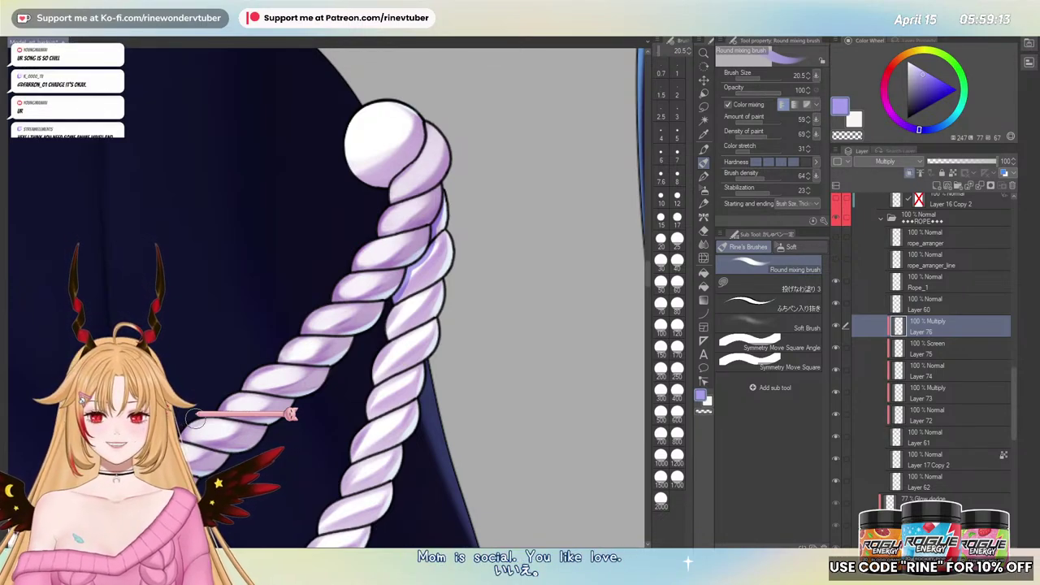
- Extend the blue-violet shading under the crossing at brush size 23.7, and delete its Multiply layer
{"action": "key", "text": "bracketleft"}
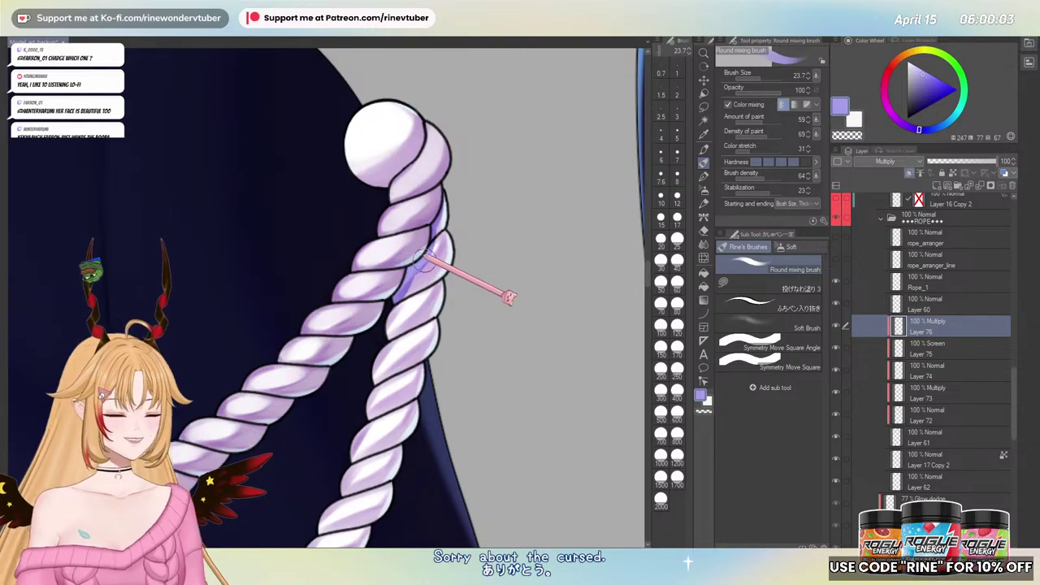
{"action": "left_click_drag", "start_coordinate": [432, 293], "coordinate": [421, 291]}
{"action": "left_click_drag", "start_coordinate": [452, 254], "coordinate": [486, 252]}
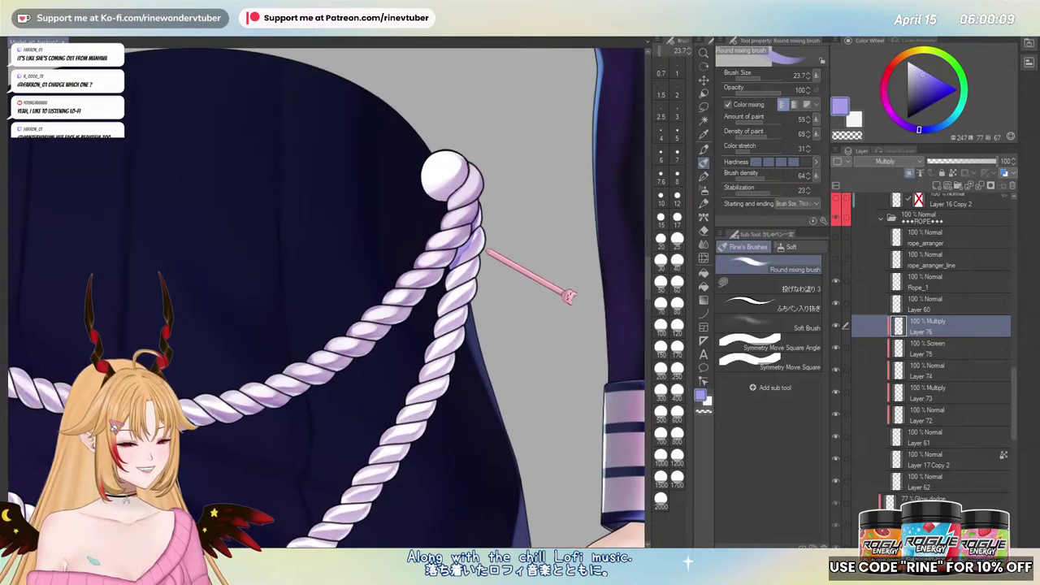
{"action": "scroll", "coordinate": [569, 297], "scroll_direction": "up", "scroll_amount": 3}
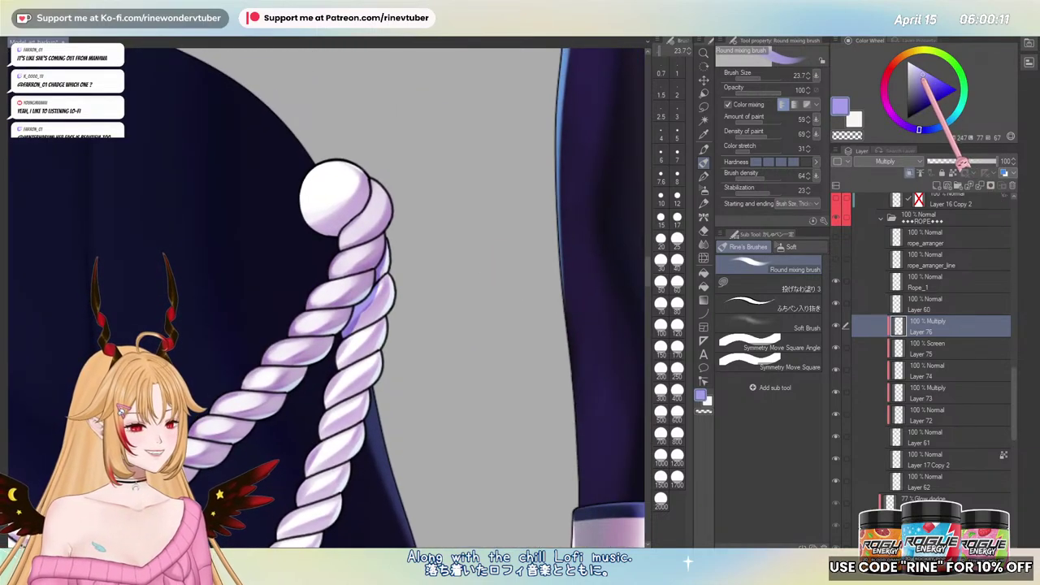
{"action": "left_click", "coordinate": [1005, 173]}
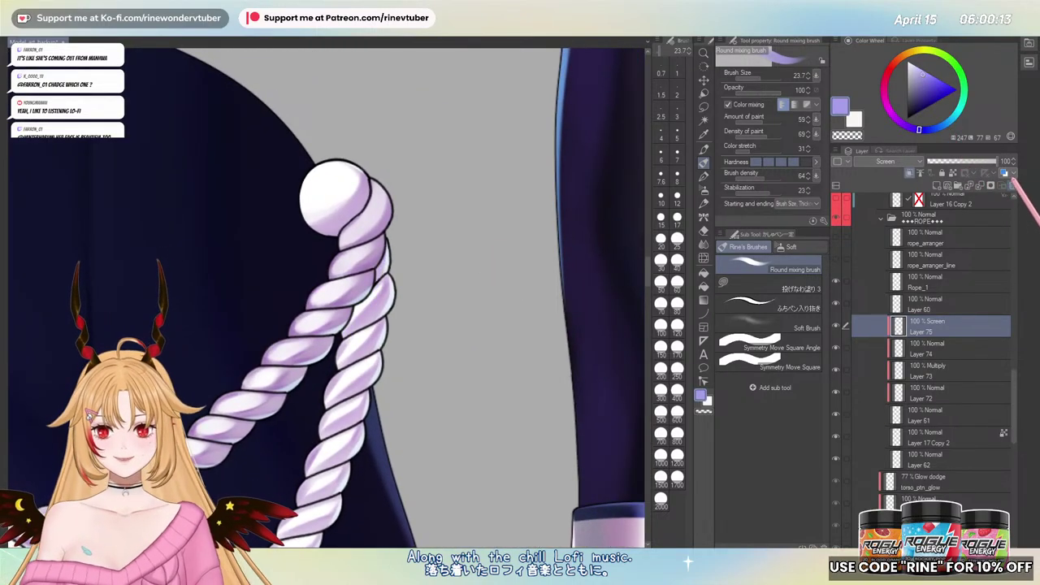
- Add a new clipped Multiply layer above Layer 75 and choose a darker, less saturated blue-violet
{"action": "left_click", "coordinate": [931, 173]}
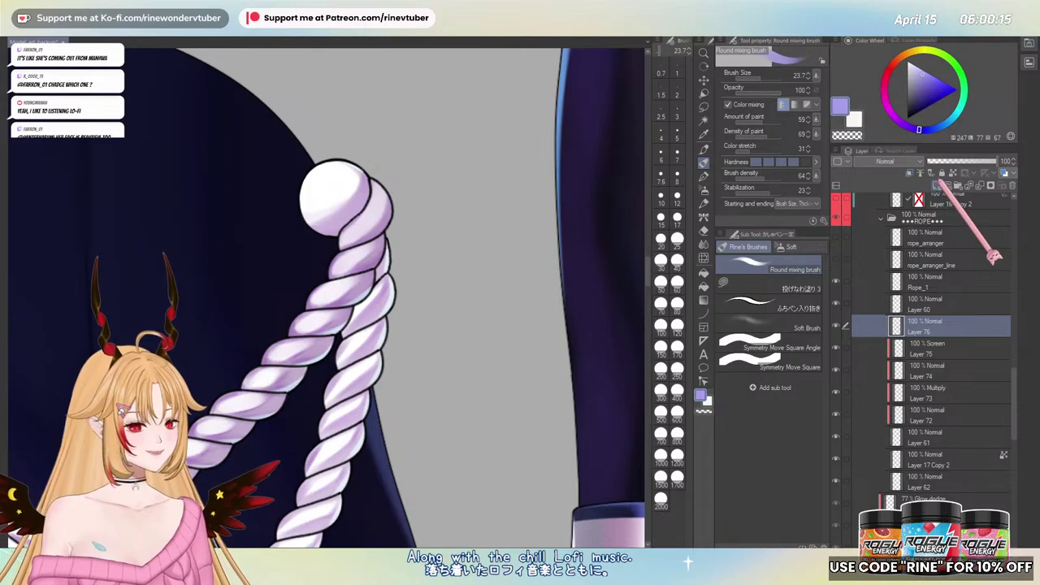
{"action": "left_click", "coordinate": [905, 161]}
{"action": "left_click", "coordinate": [879, 190]}
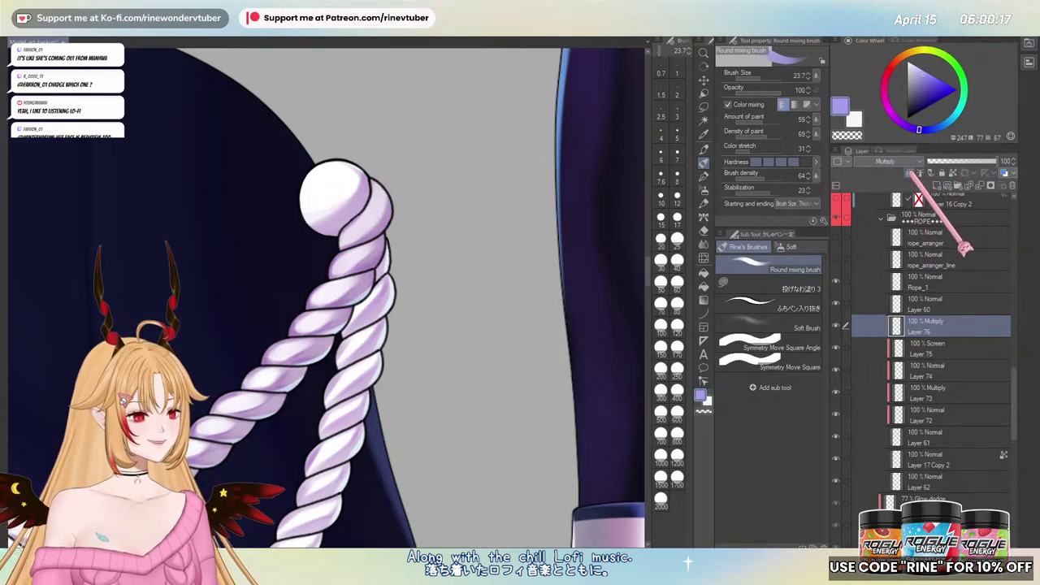
{"action": "left_click", "coordinate": [908, 172]}
{"action": "left_click", "coordinate": [921, 90]}
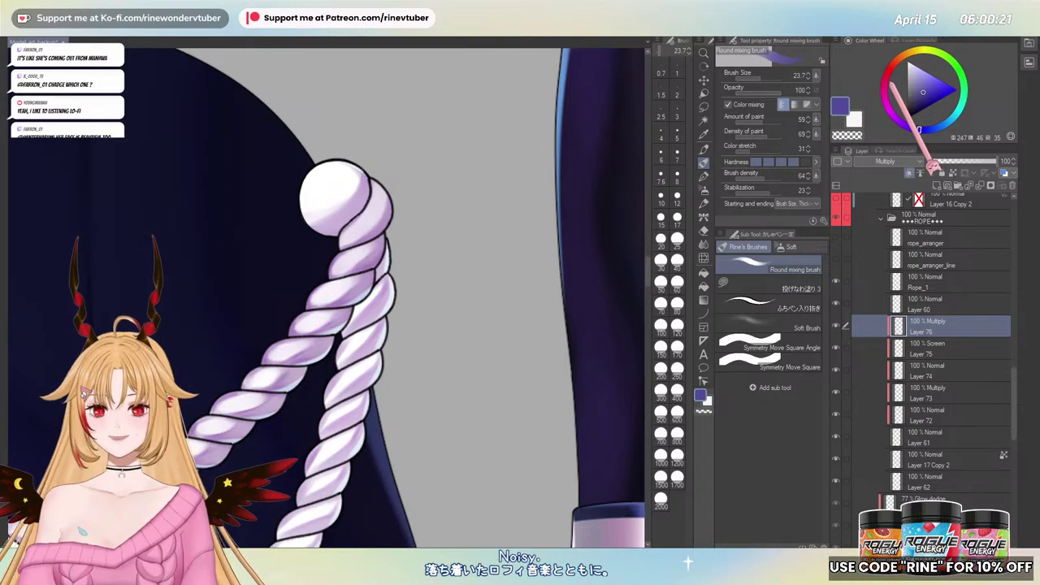
- Paint a dark violet cast shadow on the lower rope beneath the crossing, using brush sizes 33.7 and 21.8 and one lower hardness level
{"action": "scroll", "coordinate": [371, 272], "scroll_direction": "up", "scroll_amount": 1}
{"action": "mouse_move", "coordinate": [405, 238]}
{"action": "left_mouse_down", "text": "ctrl+alt"}
{"action": "mouse_move", "coordinate": [424, 247]}
{"action": "mouse_move", "coordinate": [381, 252]}
{"action": "mouse_move", "coordinate": [370, 280]}
{"action": "left_mouse_up", "text": "ctrl+alt"}
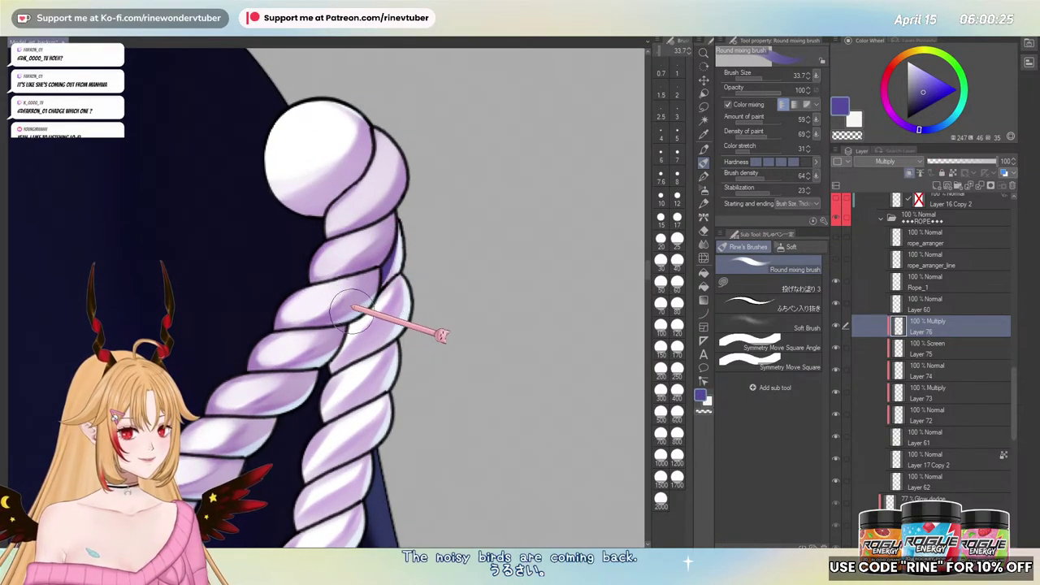
{"action": "left_click_drag", "start_coordinate": [375, 241], "coordinate": [358, 235], "text": "ctrl+alt"}
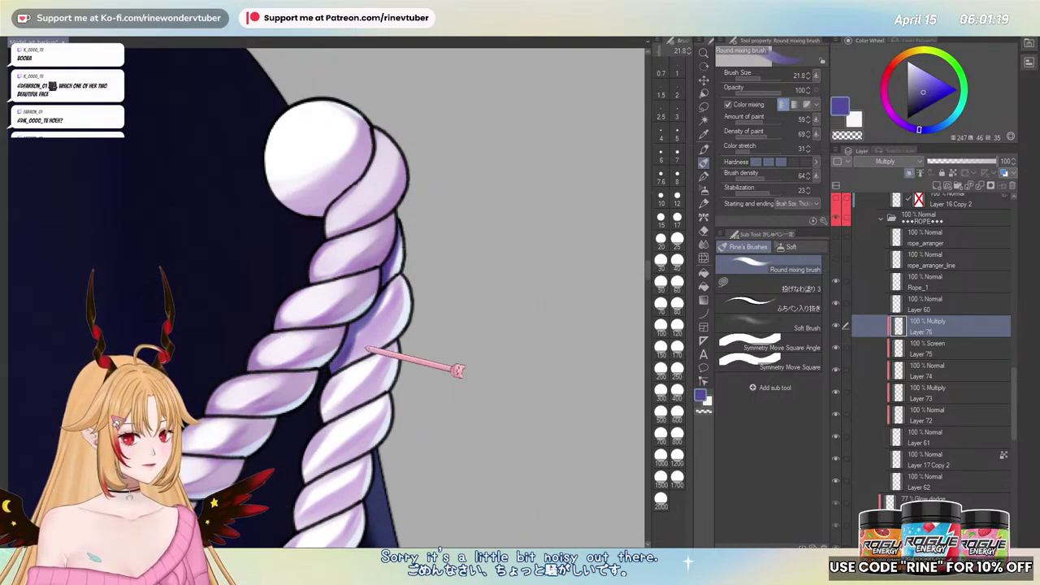
{"action": "scroll", "coordinate": [391, 338], "scroll_direction": "down", "scroll_amount": 6}
{"action": "scroll", "coordinate": [390, 323], "scroll_direction": "up", "scroll_amount": 5}
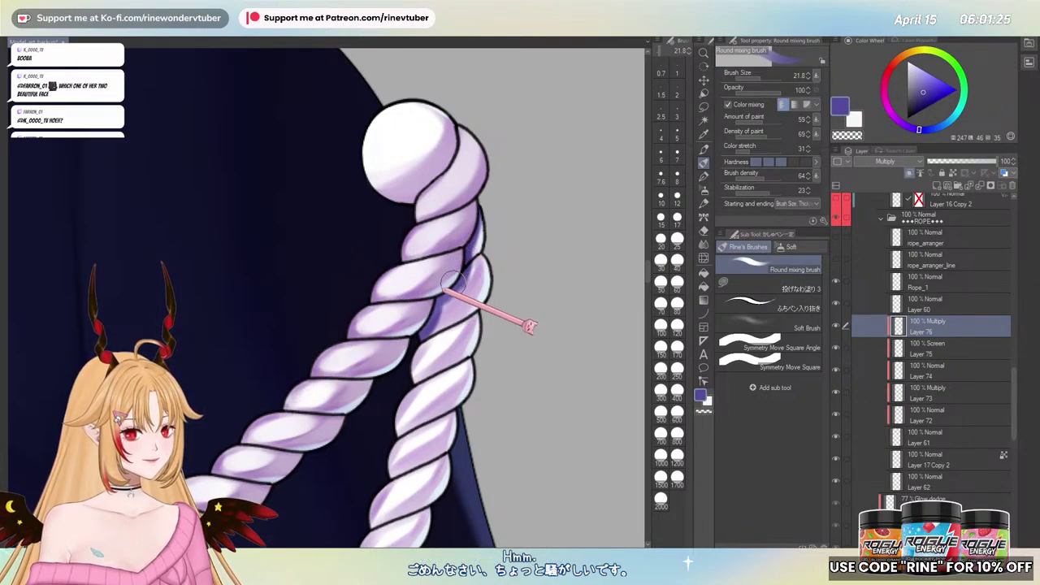
- Refine the cast shadow's shape and edges on the lower rope strands under the crossing near the bead
{"action": "left_click_drag", "start_coordinate": [466, 298], "coordinate": [418, 301]}
{"action": "scroll", "coordinate": [416, 301], "scroll_direction": "up", "scroll_amount": 2}
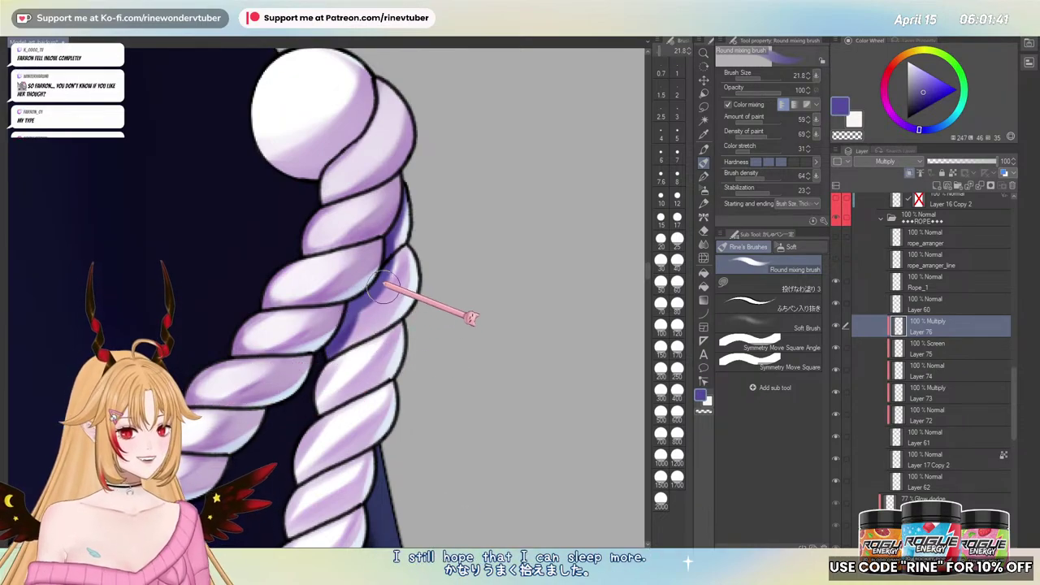
{"action": "key", "text": "ctrl+t"}
{"action": "left_click_drag", "start_coordinate": [389, 314], "coordinate": [388, 312]}
{"action": "left_click_drag", "start_coordinate": [486, 206], "coordinate": [488, 213]}
{"action": "left_click_drag", "start_coordinate": [379, 300], "coordinate": [323, 343]}
{"action": "key", "text": "Return"}
- Check the cast shadow against the whole waist design and hide the Rope_1 layer to expose the covered strands
{"action": "scroll", "coordinate": [407, 300], "scroll_direction": "up", "scroll_amount": 3}
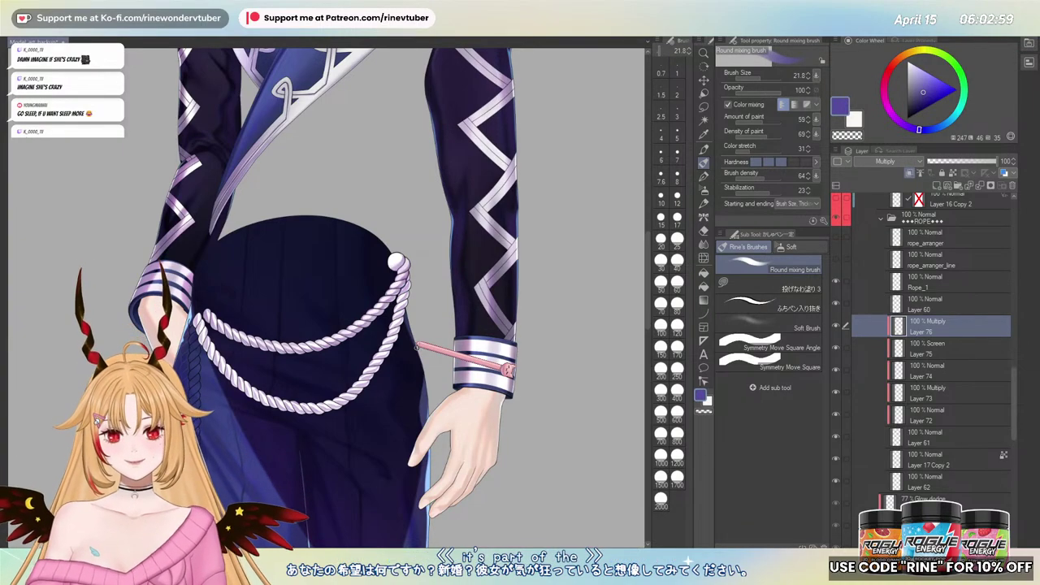
{"action": "scroll", "coordinate": [382, 345], "scroll_direction": "up", "scroll_amount": 10}
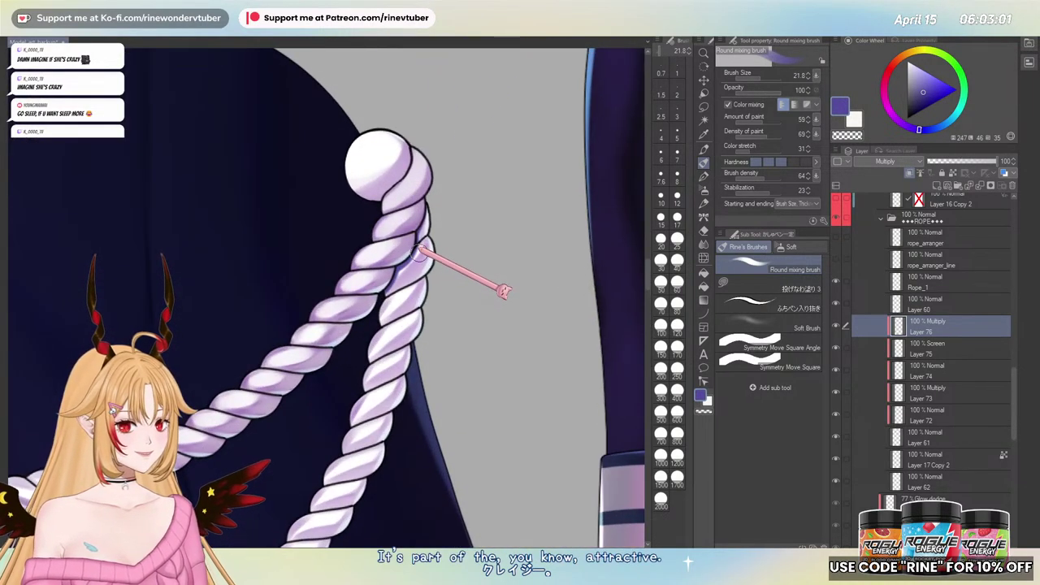
{"action": "scroll", "coordinate": [419, 251], "scroll_direction": "down", "scroll_amount": 3}
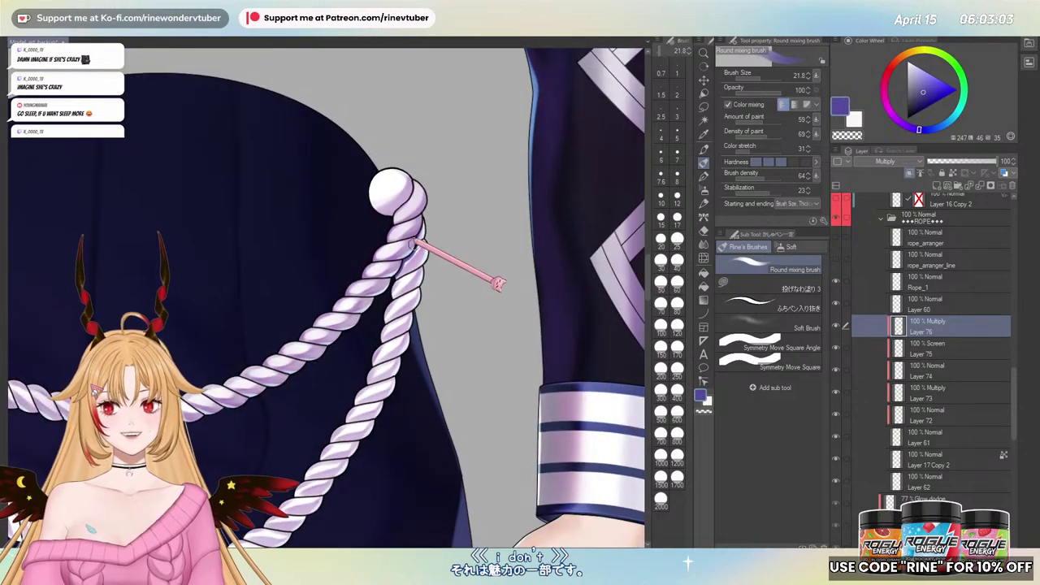
{"action": "scroll", "coordinate": [420, 247], "scroll_direction": "up", "scroll_amount": 2}
{"action": "left_click", "coordinate": [836, 280]}
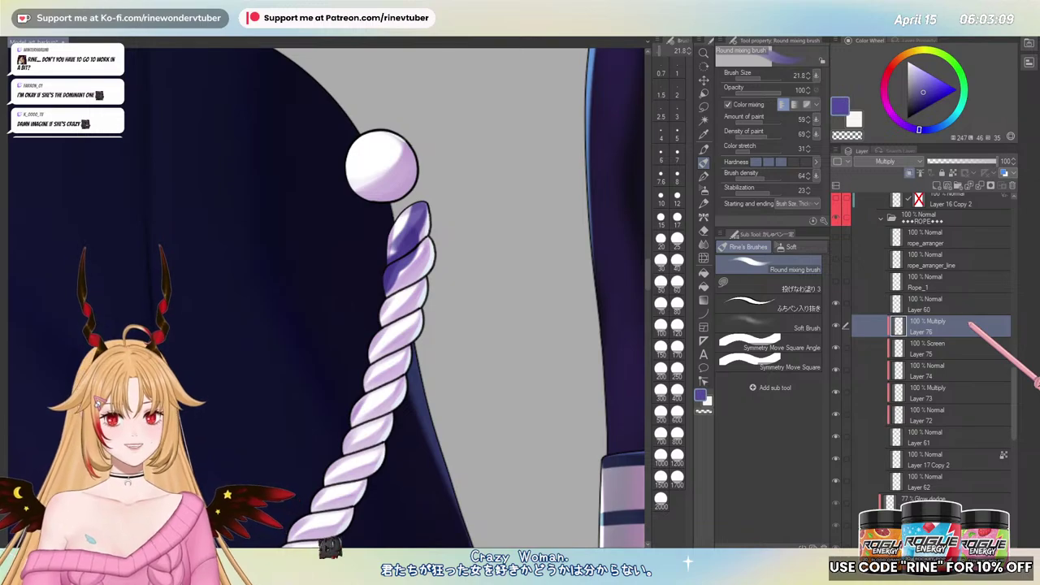
- Fill the covered top strands of the lower rope with the violet shadow at brush size 43.6 and lock Layer 76's transparent pixels
{"action": "key", "text": "bracketright"}
{"action": "key", "text": "bracketright"}
{"action": "key", "text": "bracketright"}
{"action": "key", "text": "bracketright"}
{"action": "mouse_move", "coordinate": [401, 198]}
{"action": "left_mouse_down"}
{"action": "mouse_move", "coordinate": [350, 281]}
{"action": "mouse_move", "coordinate": [354, 252]}
{"action": "left_mouse_up"}
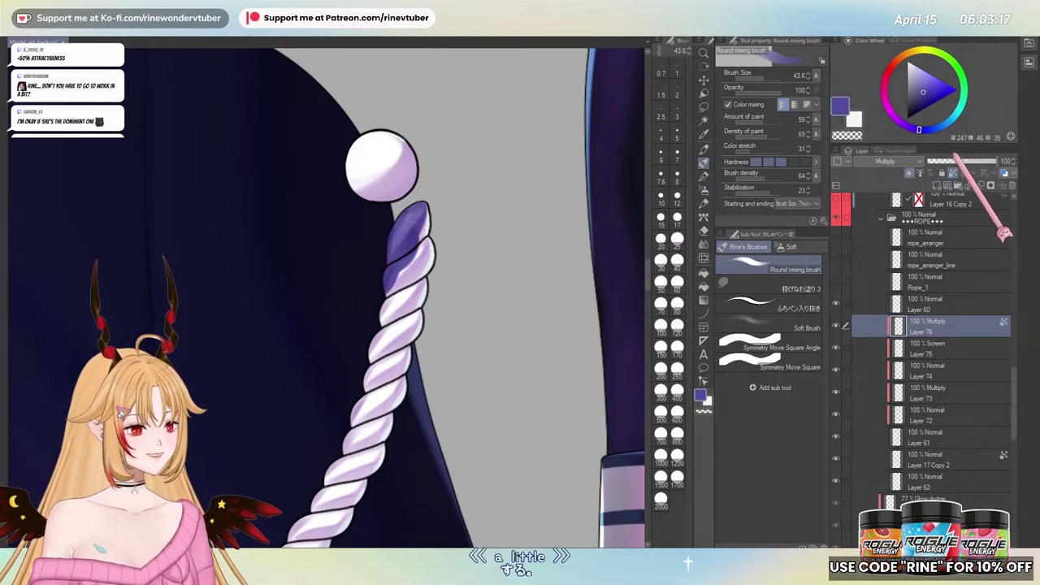
- Tint the painted rope shadow with a bluer hue of 226 using brush size 90.2
{"action": "left_click_drag", "start_coordinate": [949, 121], "coordinate": [933, 128]}
{"action": "key", "text": "bracketright"}
{"action": "left_click_drag", "start_coordinate": [431, 237], "coordinate": [446, 237], "text": "ctrl+alt"}
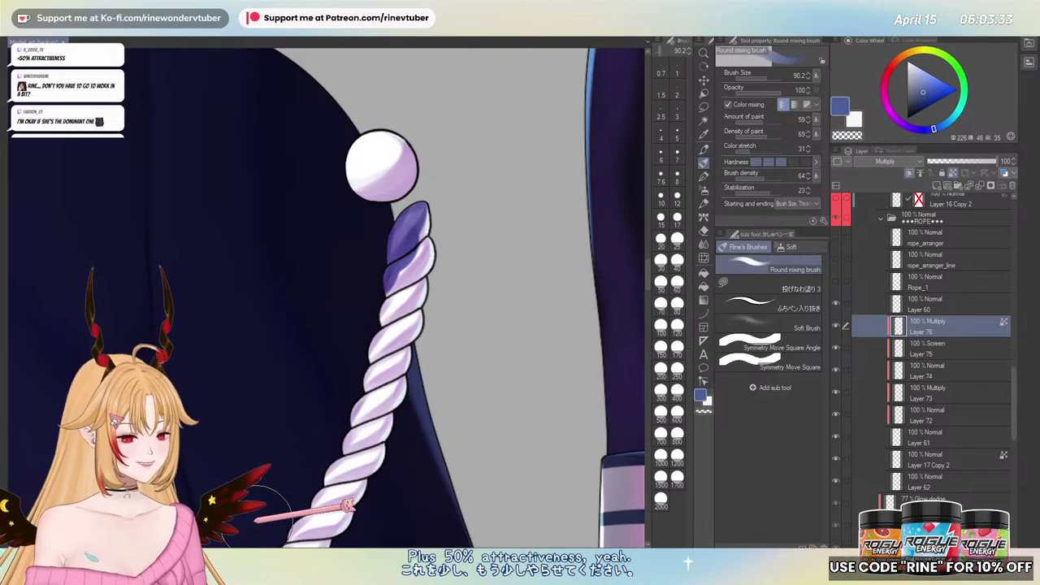
- Show the Rope_1 layer again and check the tinted cast shadow against the whole waist design
{"action": "left_click", "coordinate": [835, 280]}
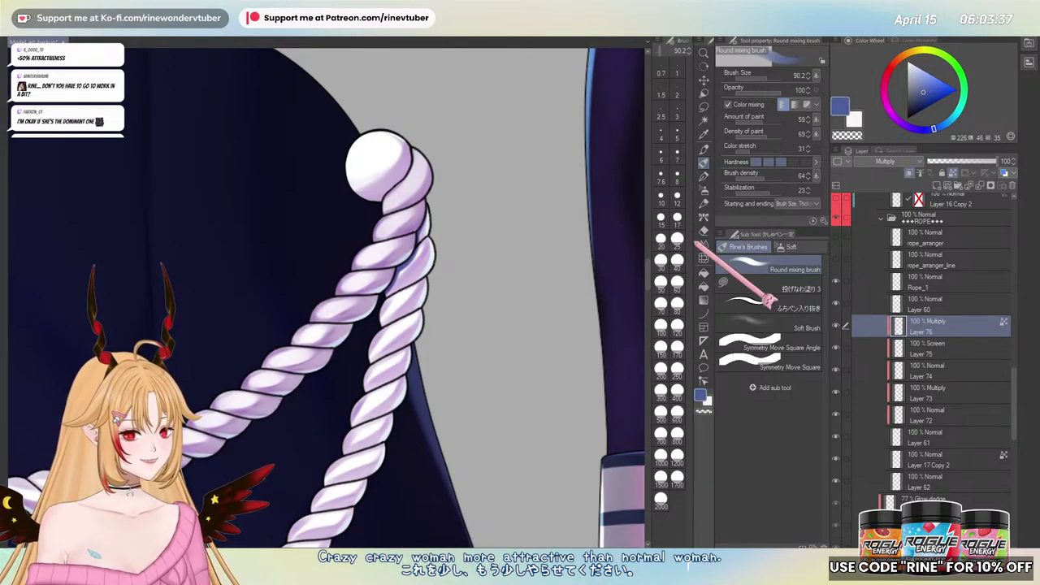
{"action": "scroll", "coordinate": [487, 235], "scroll_direction": "down", "scroll_amount": 5}
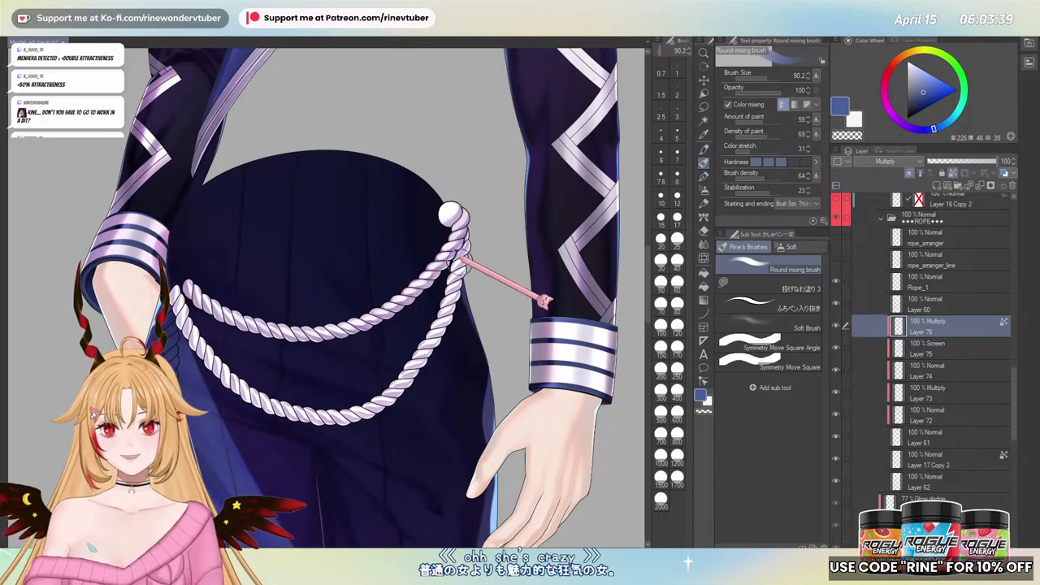
{"action": "scroll", "coordinate": [443, 279], "scroll_direction": "up", "scroll_amount": 2}
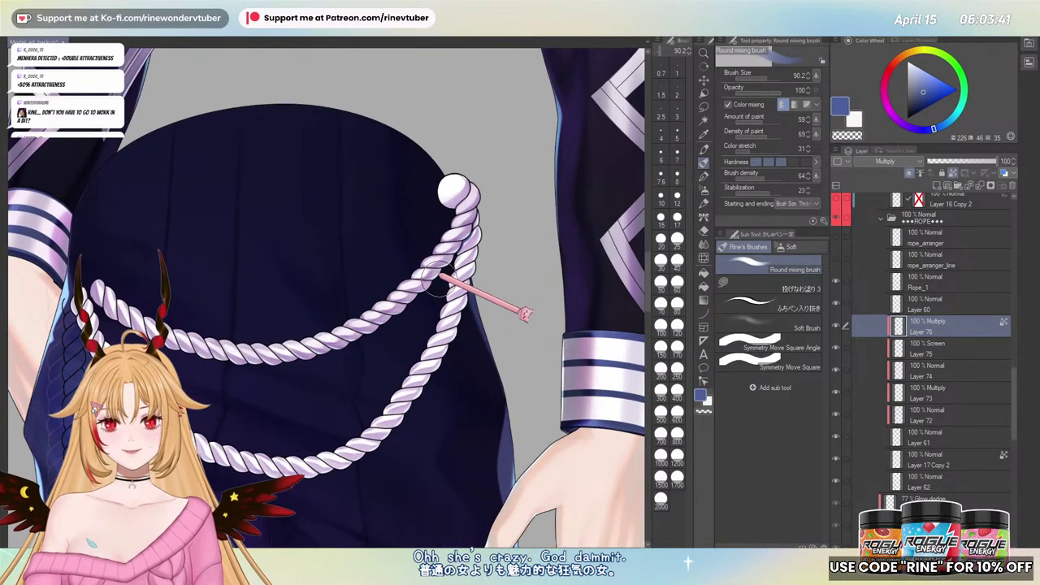
{"action": "scroll", "coordinate": [434, 276], "scroll_direction": "down", "scroll_amount": 3}
{"action": "scroll", "coordinate": [434, 276], "scroll_direction": "up", "scroll_amount": 2}
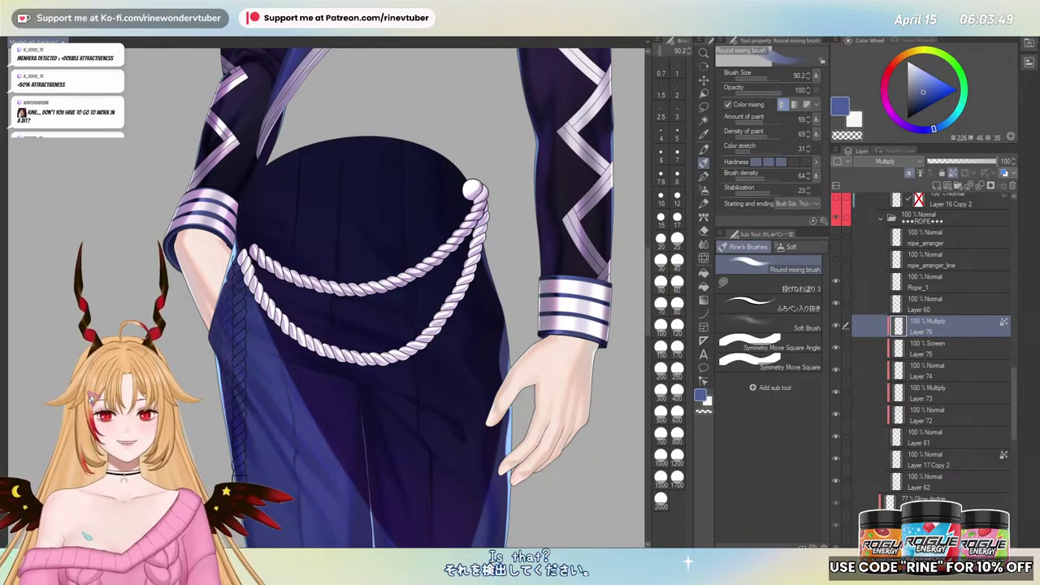
{"action": "scroll", "coordinate": [429, 255], "scroll_direction": "up", "scroll_amount": 2}
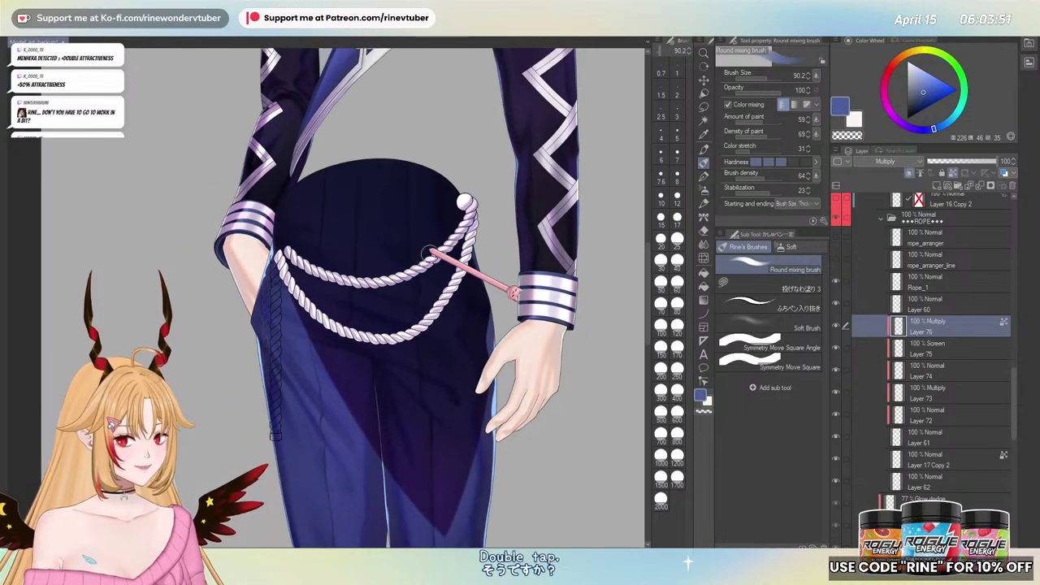
{"action": "scroll", "coordinate": [239, 199], "scroll_direction": "down", "scroll_amount": 3}
{"action": "scroll", "coordinate": [876, 292], "scroll_direction": "down", "scroll_amount": 4}
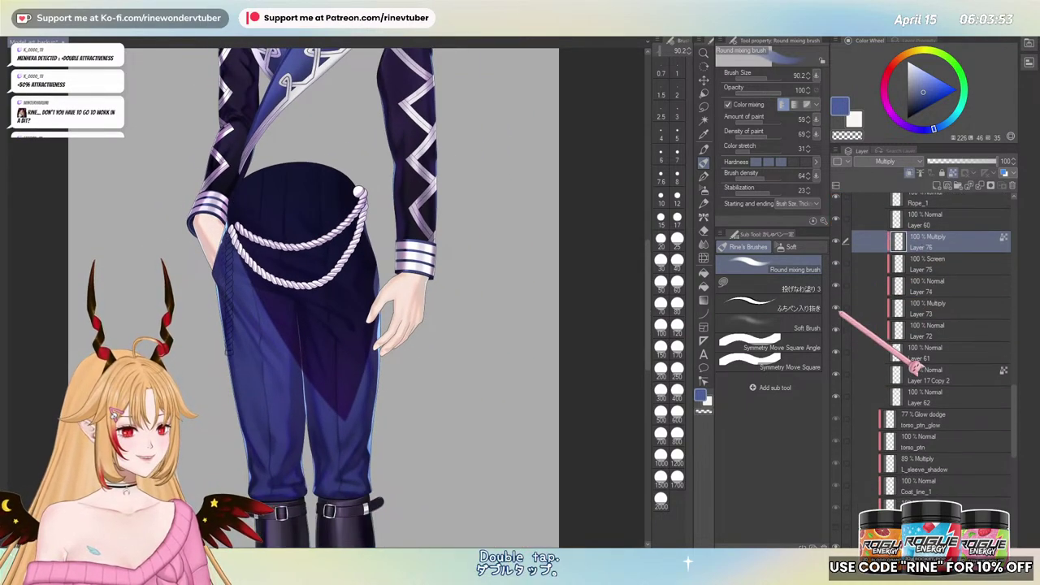
{"action": "scroll", "coordinate": [873, 369], "scroll_direction": "up", "scroll_amount": 5}
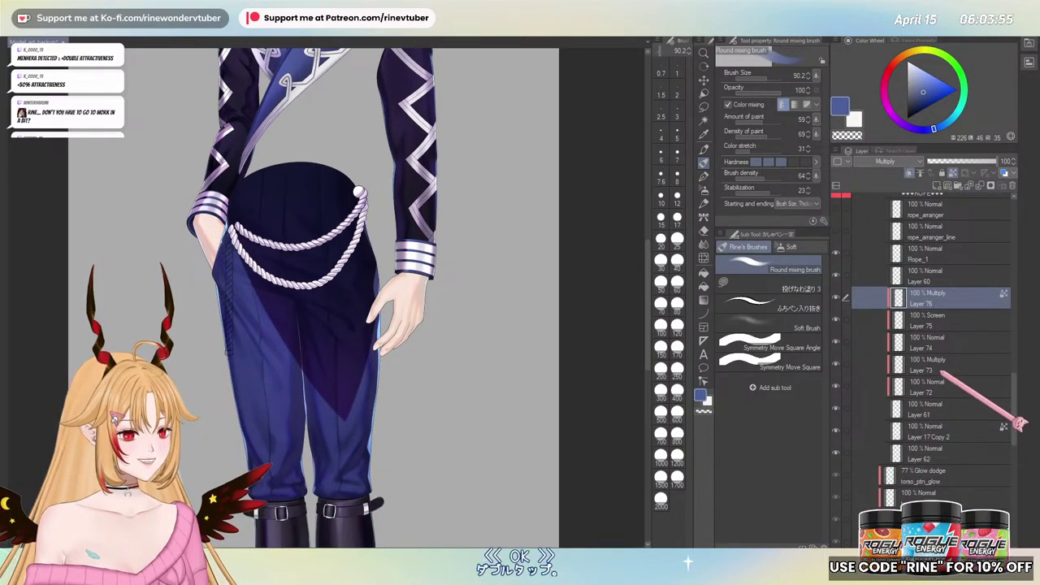
- Merge the clipped shading layers 72 through 75 down into Layer 61, keeping the Layer 76 shadow separate
{"action": "left_click", "coordinate": [942, 384]}
{"action": "left_click", "coordinate": [933, 366]}
{"action": "key", "text": "ctrl+e"}
{"action": "left_click", "coordinate": [937, 343]}
{"action": "key", "text": "ctrl+e"}
{"action": "left_click", "coordinate": [939, 322]}
{"action": "key", "text": "ctrl+e"}
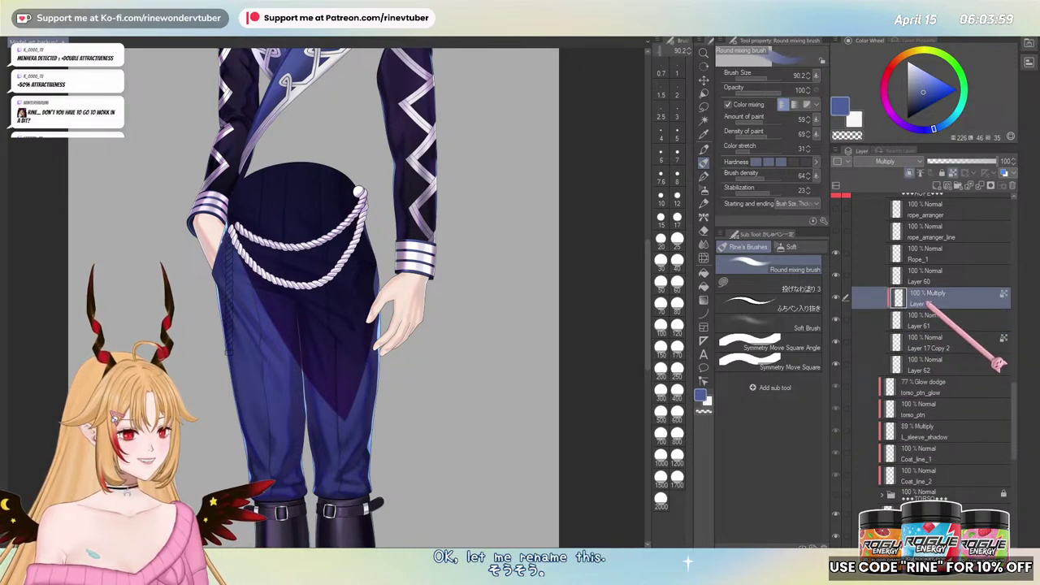
{"action": "key", "text": "ctrl+z"}
{"action": "left_click", "coordinate": [836, 296]}
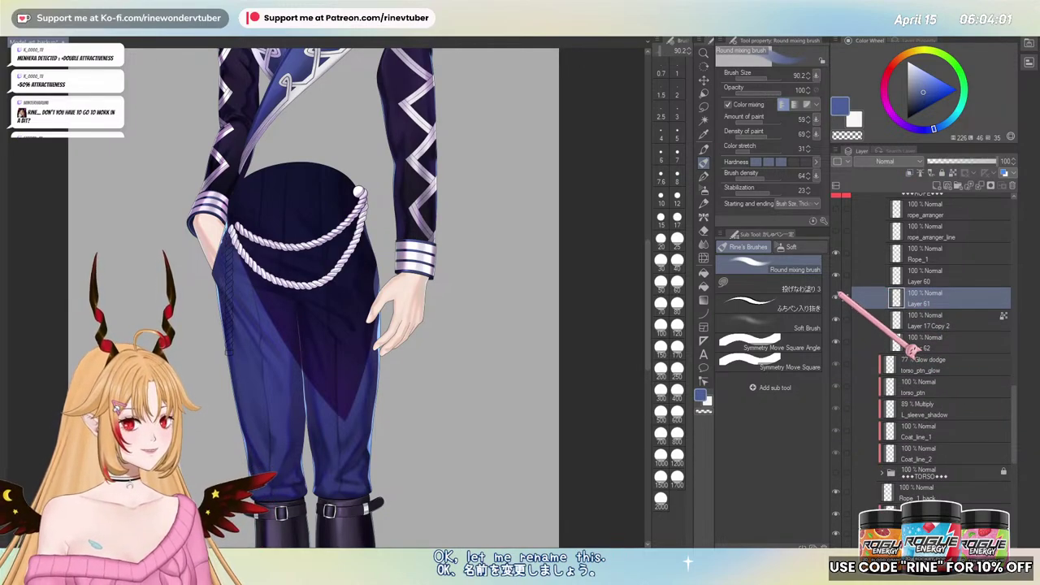
{"action": "scroll", "coordinate": [364, 192], "scroll_direction": "up", "scroll_amount": 2}
{"action": "key", "text": "ctrl+y"}
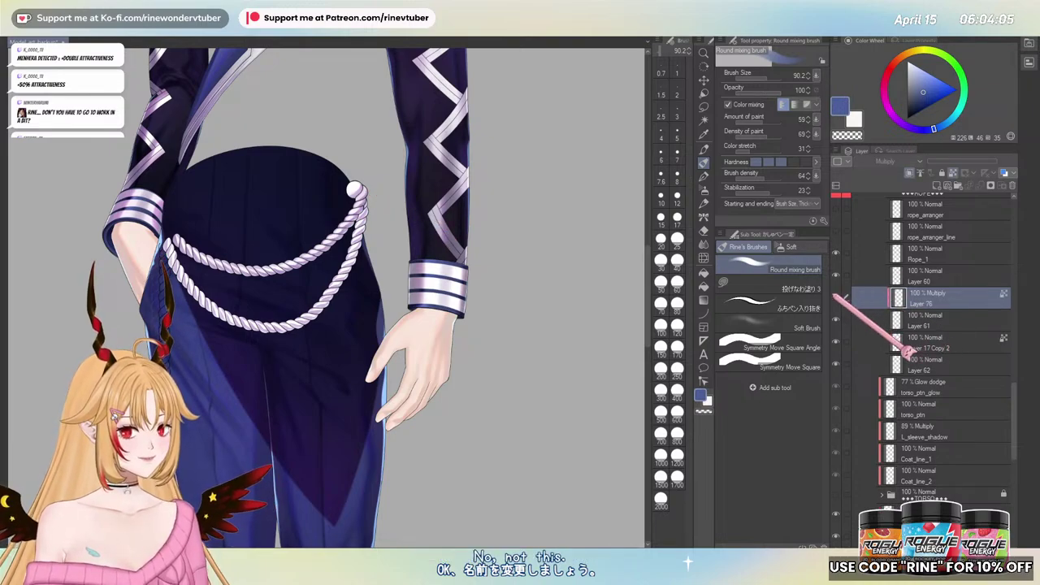
- Move the Layer 76 shadow above Layer 60 and merge Layer 60 down into Layer 61
{"action": "scroll", "coordinate": [372, 175], "scroll_direction": "up", "scroll_amount": 4}
{"action": "mouse_move", "coordinate": [1001, 161]}
{"action": "left_mouse_down"}
{"action": "mouse_move", "coordinate": [970, 161]}
{"action": "mouse_move", "coordinate": [1004, 161]}
{"action": "left_mouse_up"}
{"action": "left_click_drag", "start_coordinate": [949, 274], "coordinate": [947, 302]}
{"action": "left_click", "coordinate": [905, 274]}
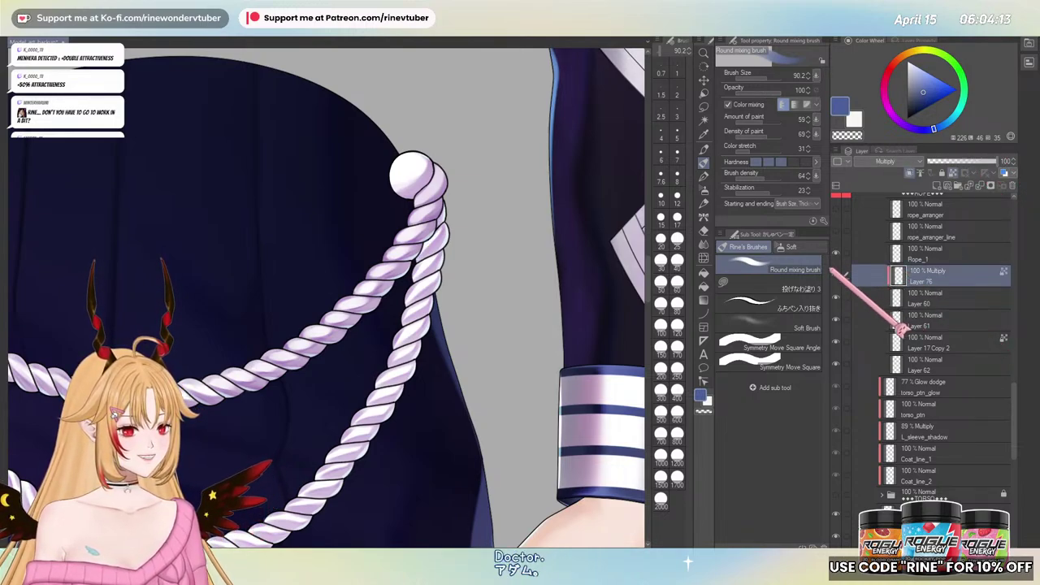
{"action": "left_click", "coordinate": [836, 274]}
{"action": "left_click", "coordinate": [938, 294]}
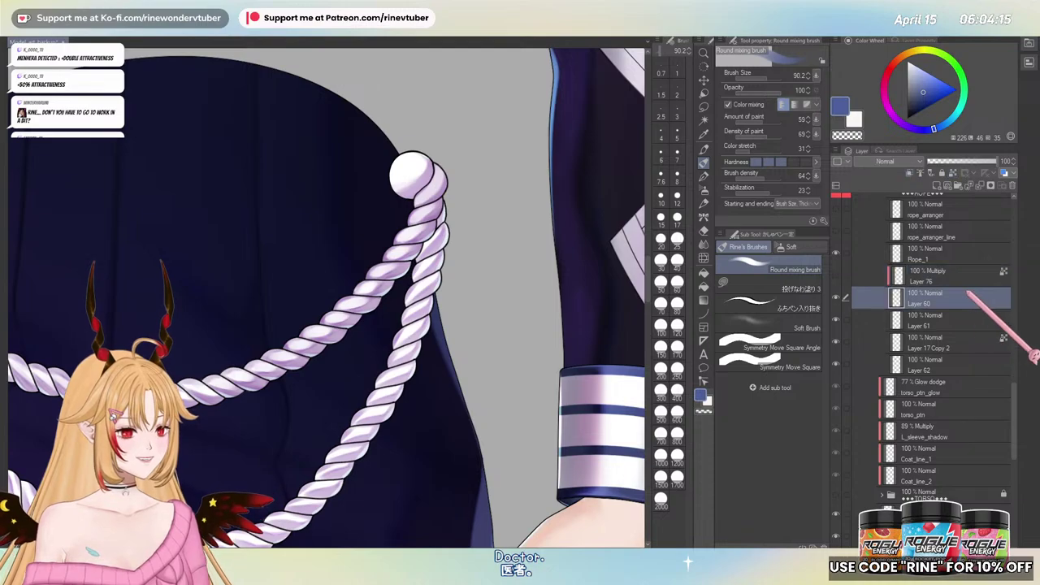
{"action": "key", "text": "Delete"}
- Rename the merged rope layer as Rope_2 and its clipped Multiply shadow layer as Rope_2_sh
{"action": "left_click", "coordinate": [971, 275]}
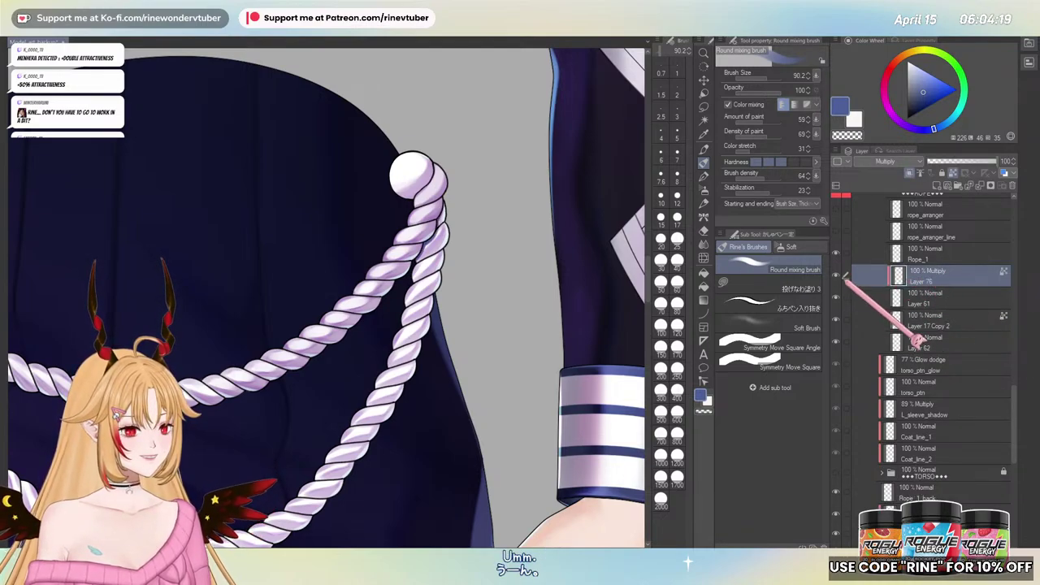
{"action": "left_click", "coordinate": [943, 297]}
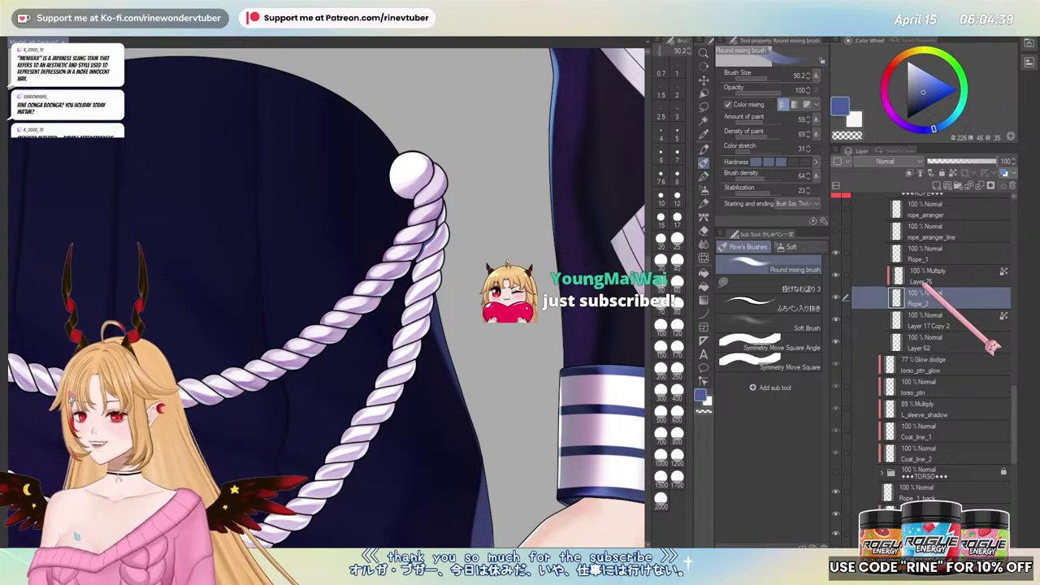
{"action": "left_click", "coordinate": [942, 278]}
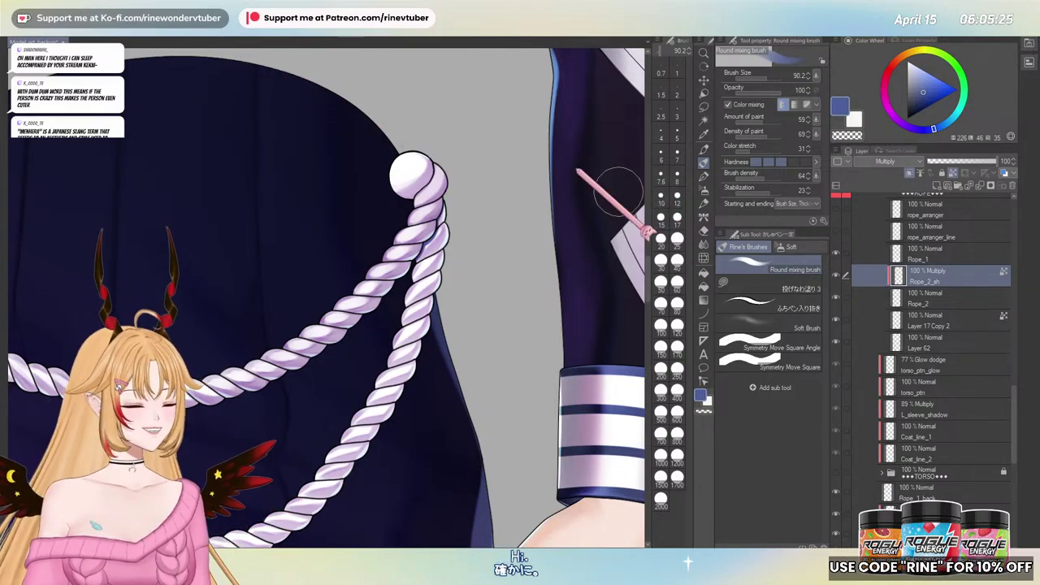
- Show the hidden torso and coat layers and check the shaded ropes against the full outfit
{"action": "scroll", "coordinate": [336, 210], "scroll_direction": "down", "scroll_amount": 3}
{"action": "scroll", "coordinate": [867, 315], "scroll_direction": "up", "scroll_amount": 2}
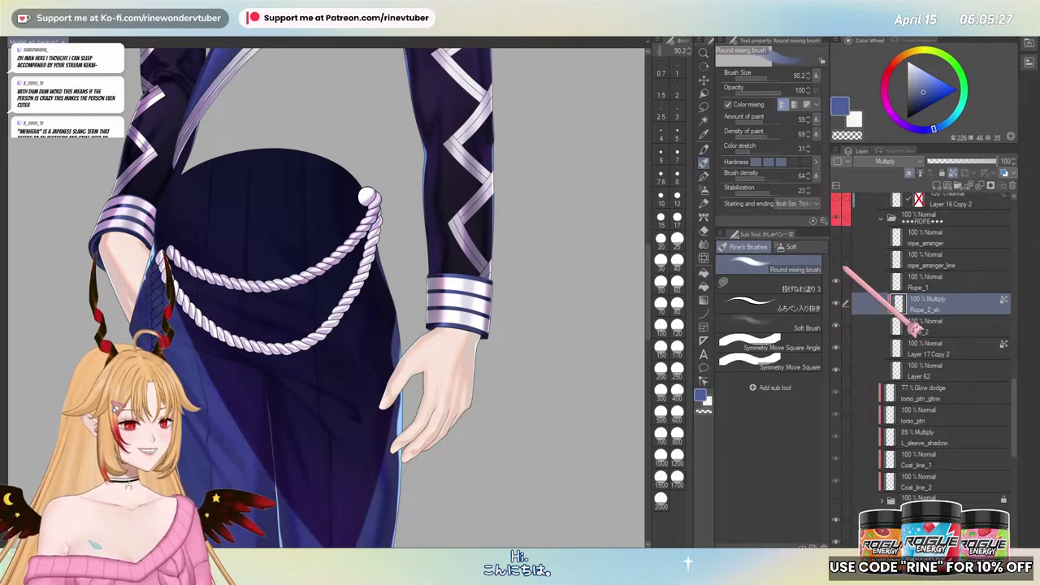
{"action": "scroll", "coordinate": [853, 325], "scroll_direction": "down", "scroll_amount": 6}
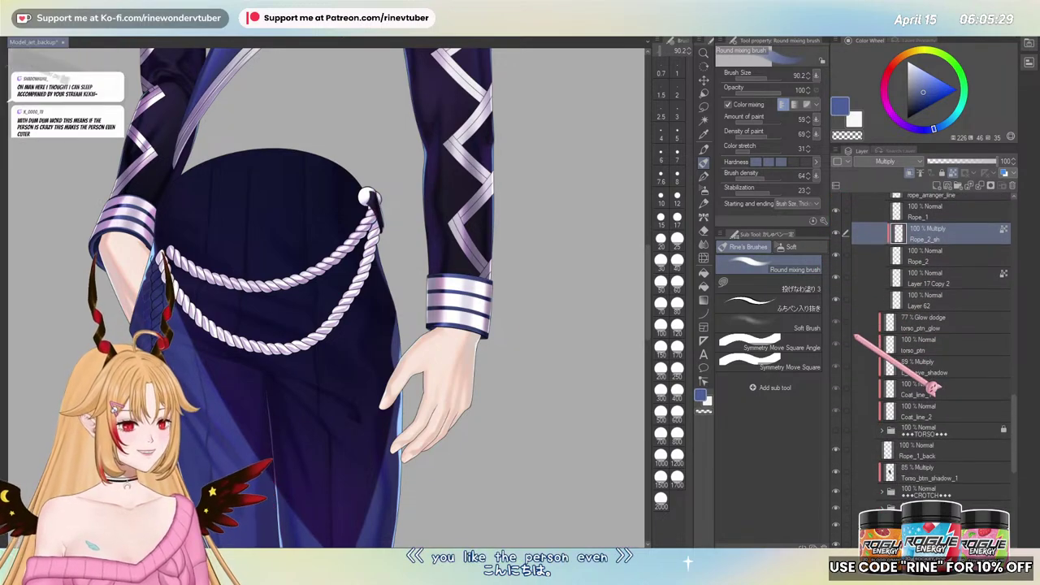
{"action": "left_click", "coordinate": [835, 358]}
{"action": "scroll", "coordinate": [323, 244], "scroll_direction": "down", "scroll_amount": 3}
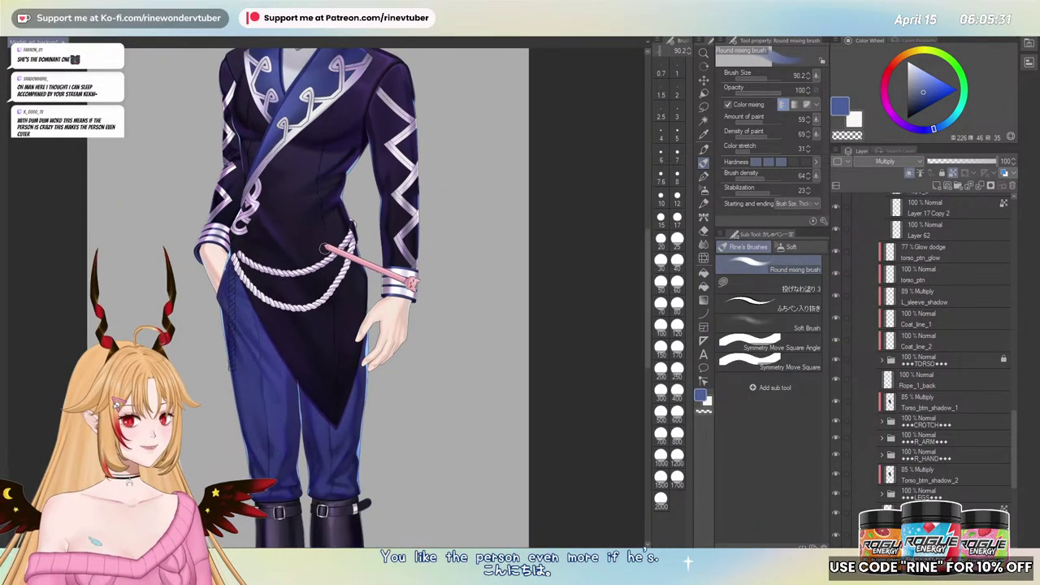
{"action": "scroll", "coordinate": [323, 227], "scroll_direction": "up", "scroll_amount": 3}
{"action": "scroll", "coordinate": [322, 222], "scroll_direction": "down", "scroll_amount": 2}
{"action": "scroll", "coordinate": [321, 219], "scroll_direction": "down", "scroll_amount": 3}
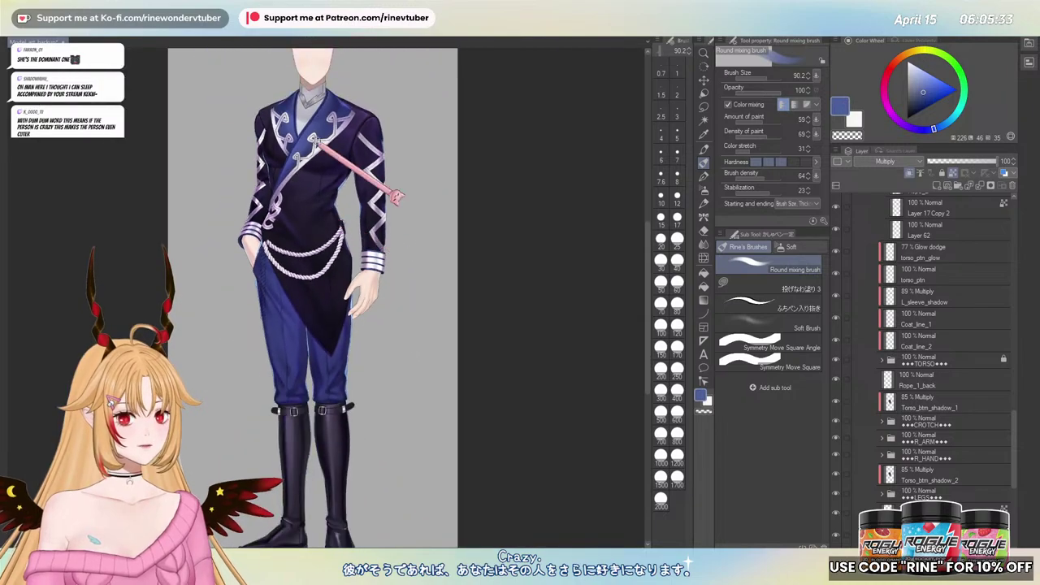
{"action": "scroll", "coordinate": [325, 162], "scroll_direction": "up", "scroll_amount": 3}
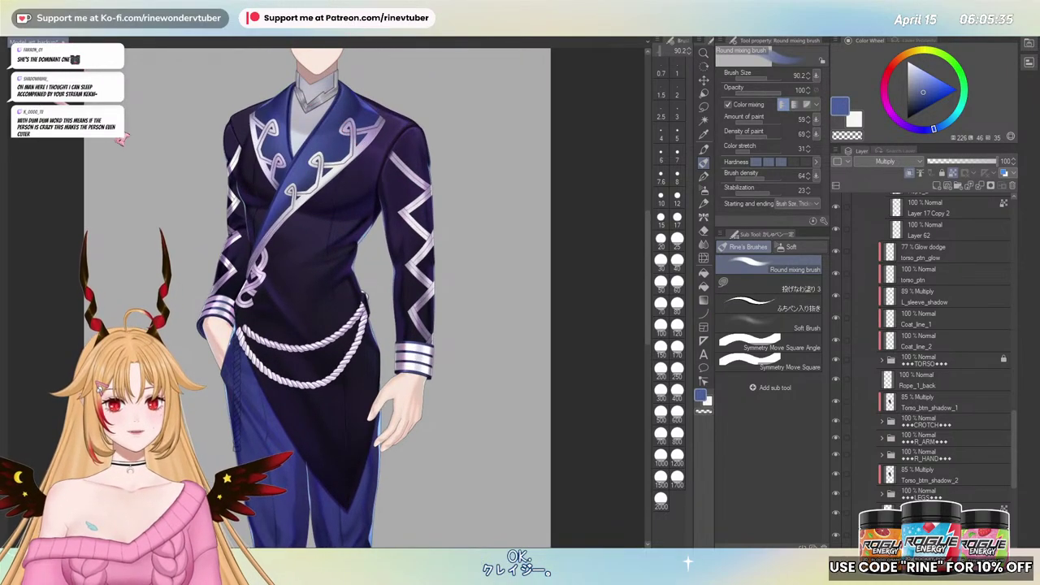